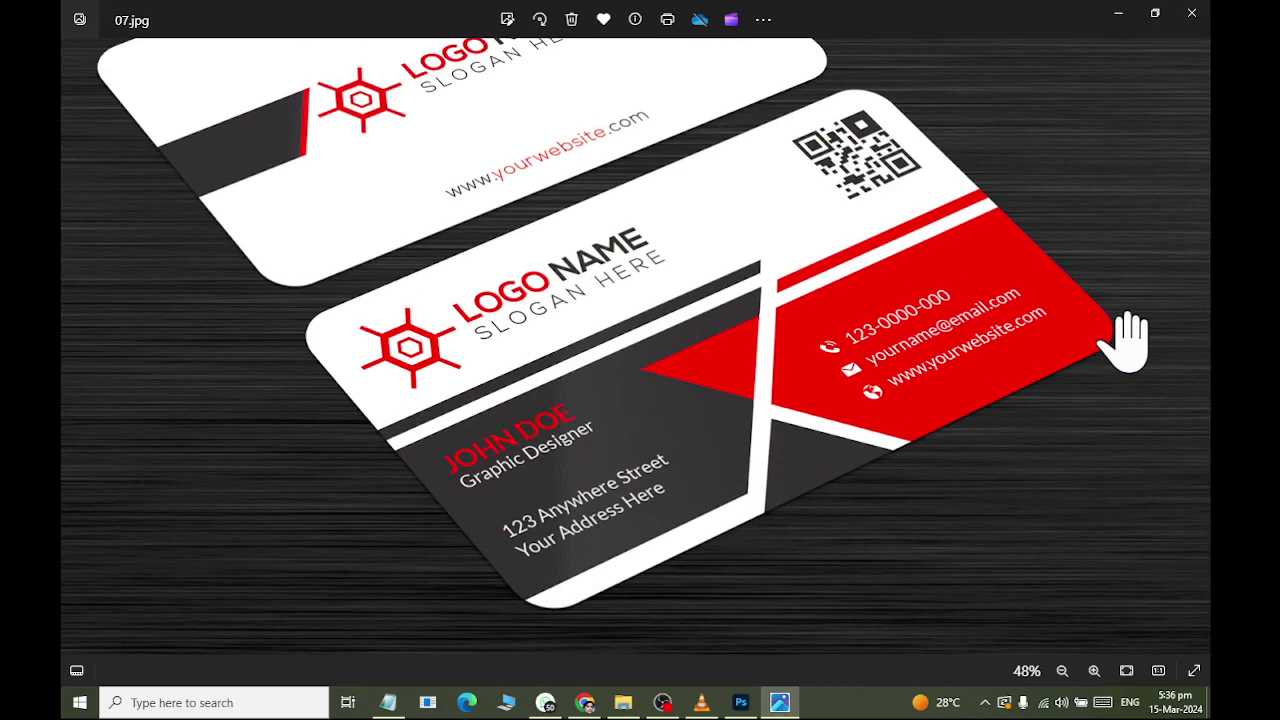
Unlock the blank canvas's Background as Layer 0 while comparing with the 07.jpg reference card.
{"action": "key", "text": "alt+Tab"}
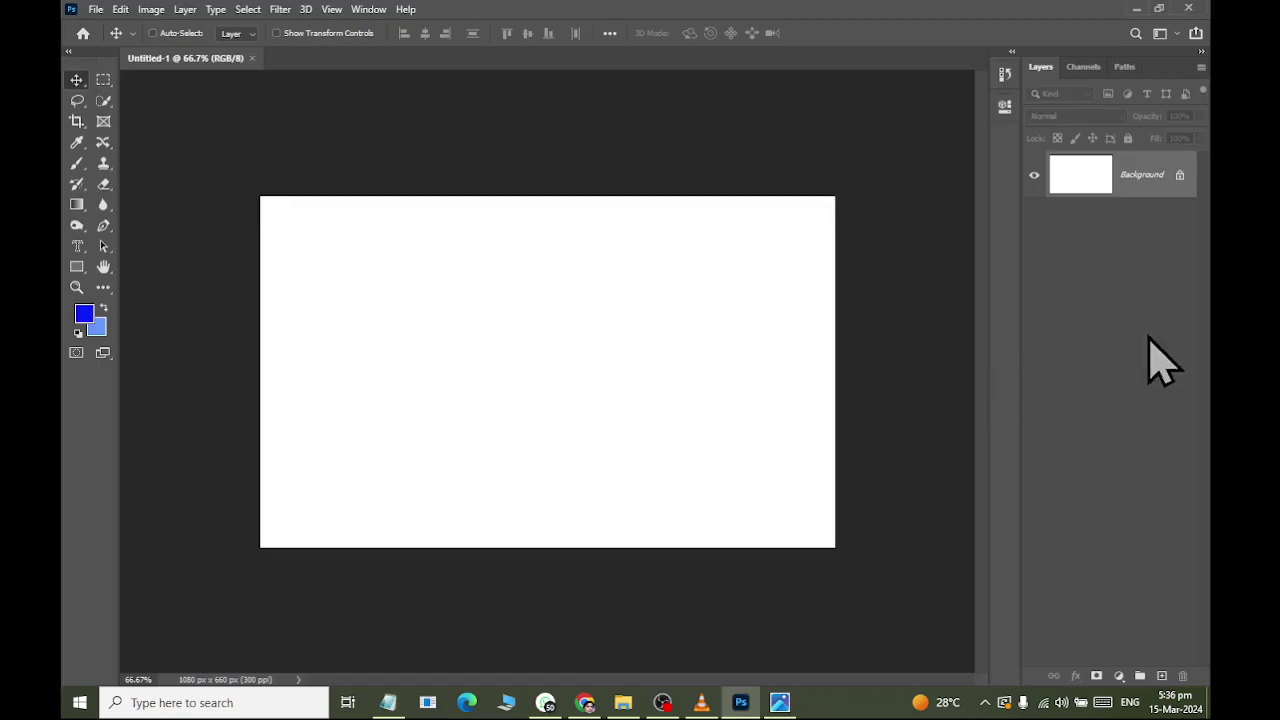
{"action": "left_click", "coordinate": [1182, 176]}
{"action": "key", "text": "alt+Tab"}
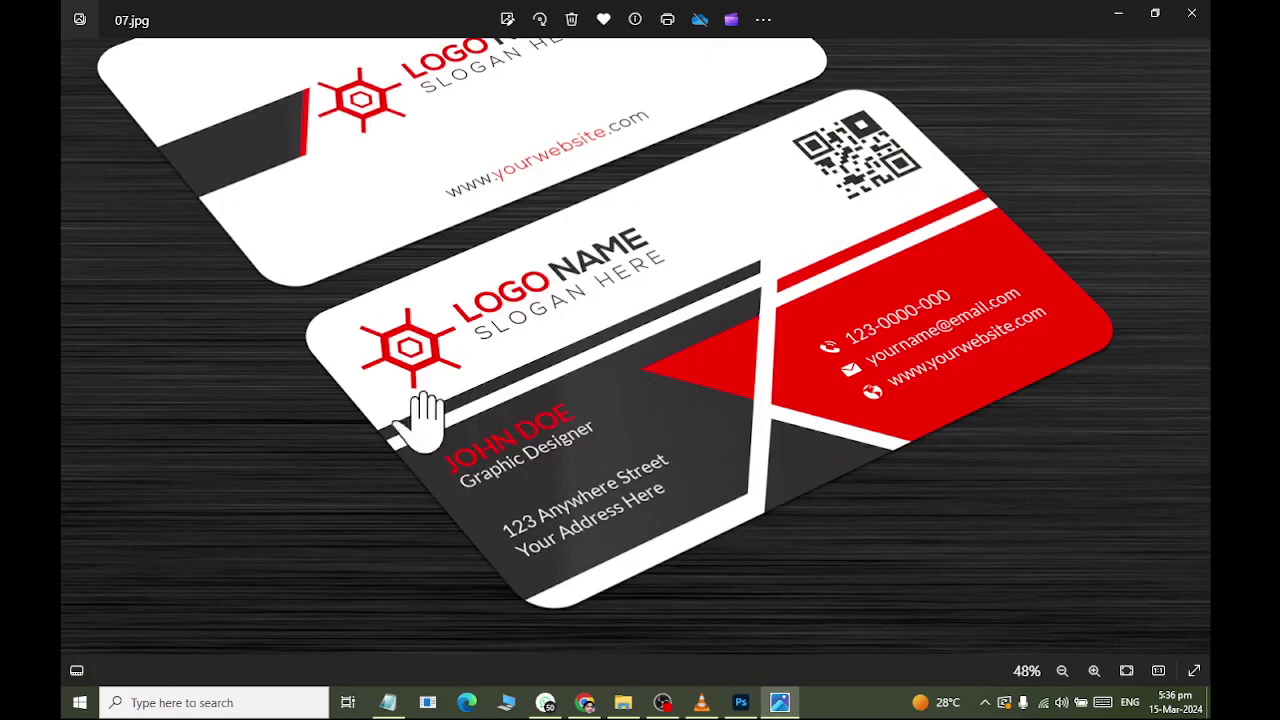
{"action": "key", "text": "alt+Tab"}
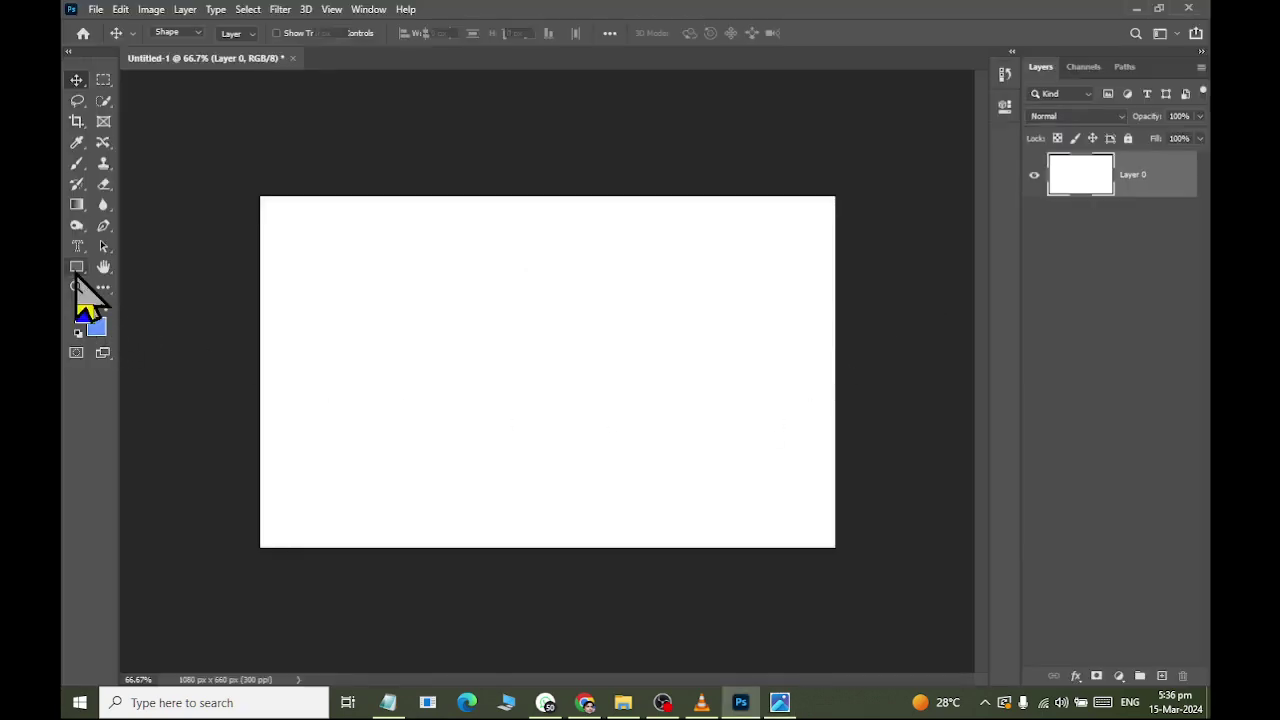
Draw a rectangle on the canvas and give it a blue fill.
{"action": "left_click", "coordinate": [77, 268]}
{"action": "left_click_drag", "start_coordinate": [450, 372], "coordinate": [346, 526]}
{"action": "left_click", "coordinate": [77, 80]}
Stretch the blue rectangle across the full 1080 px width of the lower canvas.
{"action": "key", "text": "t"}
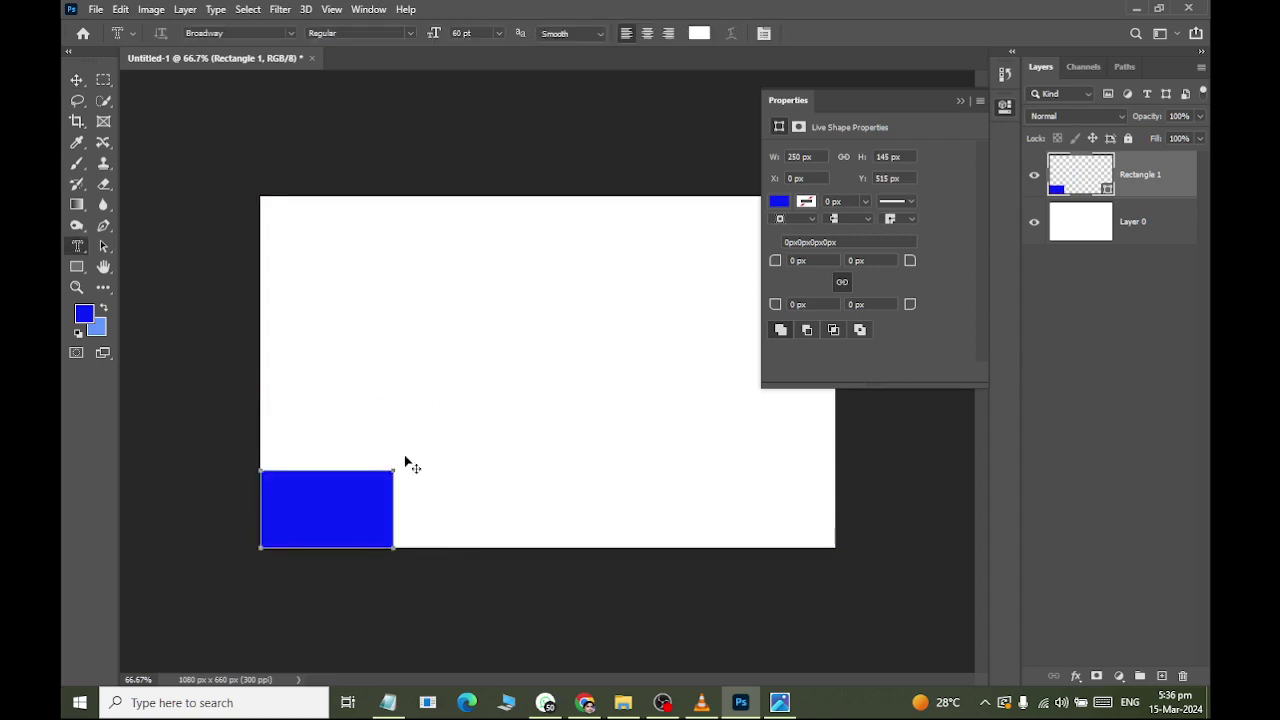
{"action": "key", "text": "ctrl+t"}
{"action": "left_click_drag", "start_coordinate": [400, 471], "coordinate": [836, 398]}
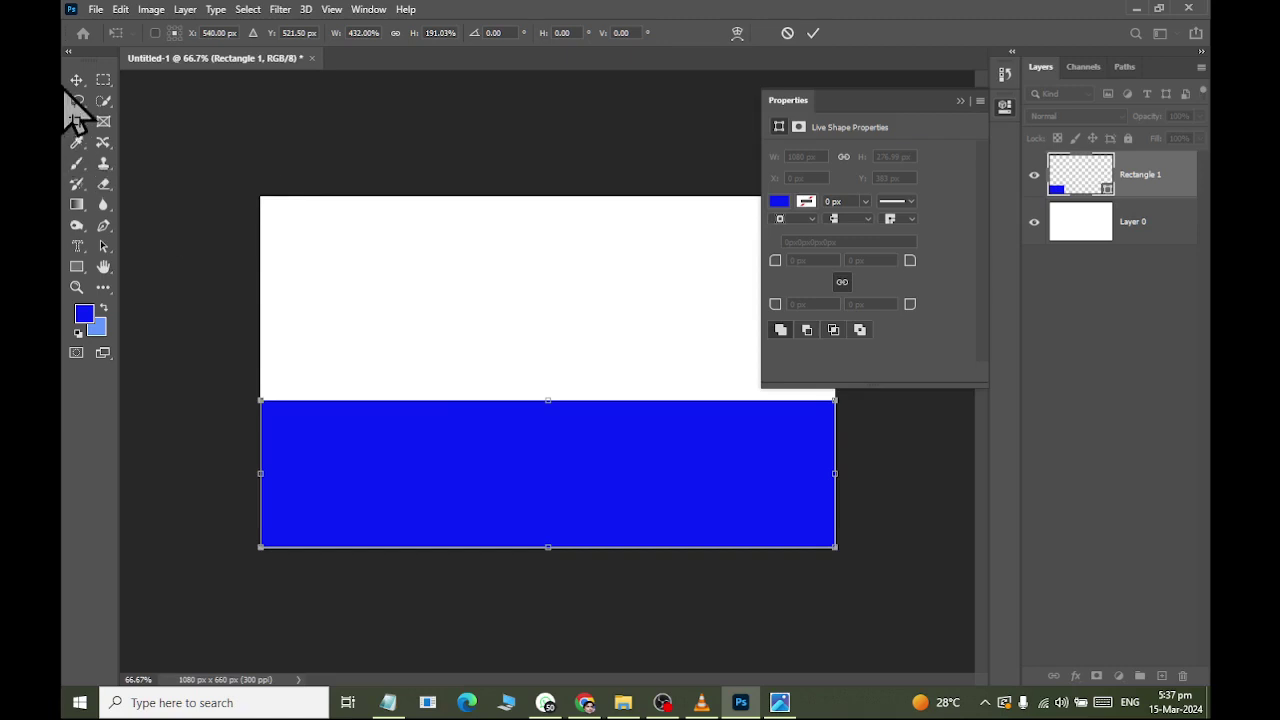
{"action": "left_click", "coordinate": [76, 80]}
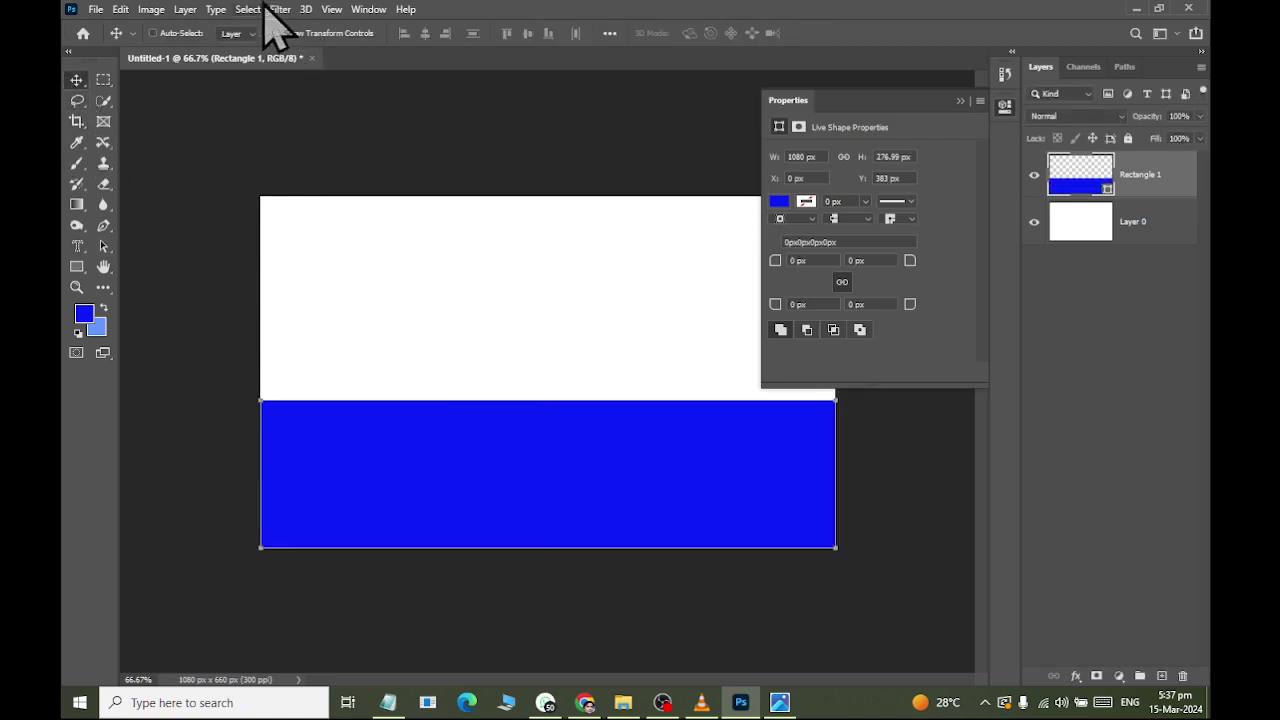
Show rulers and set ruler units to Inches, keeping type units in Points.
{"action": "left_click", "coordinate": [326, 11]}
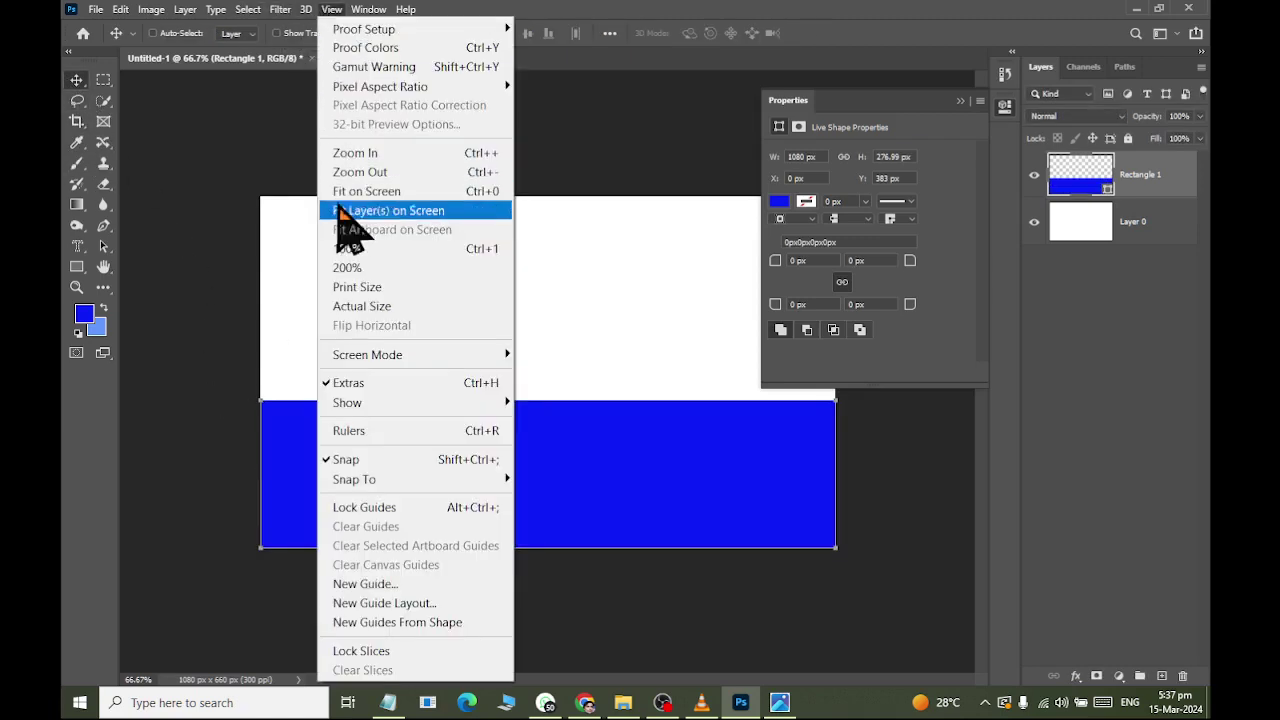
{"action": "left_click", "coordinate": [380, 433]}
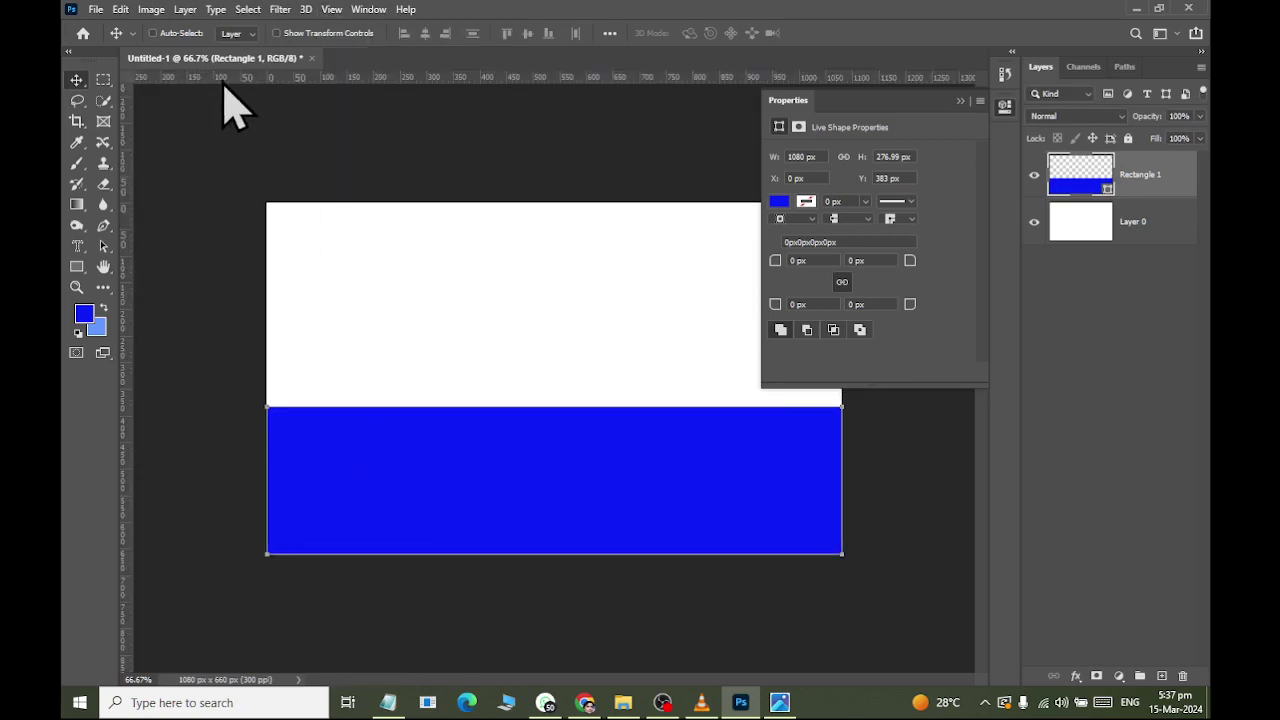
{"action": "key", "text": "ctrl+k"}
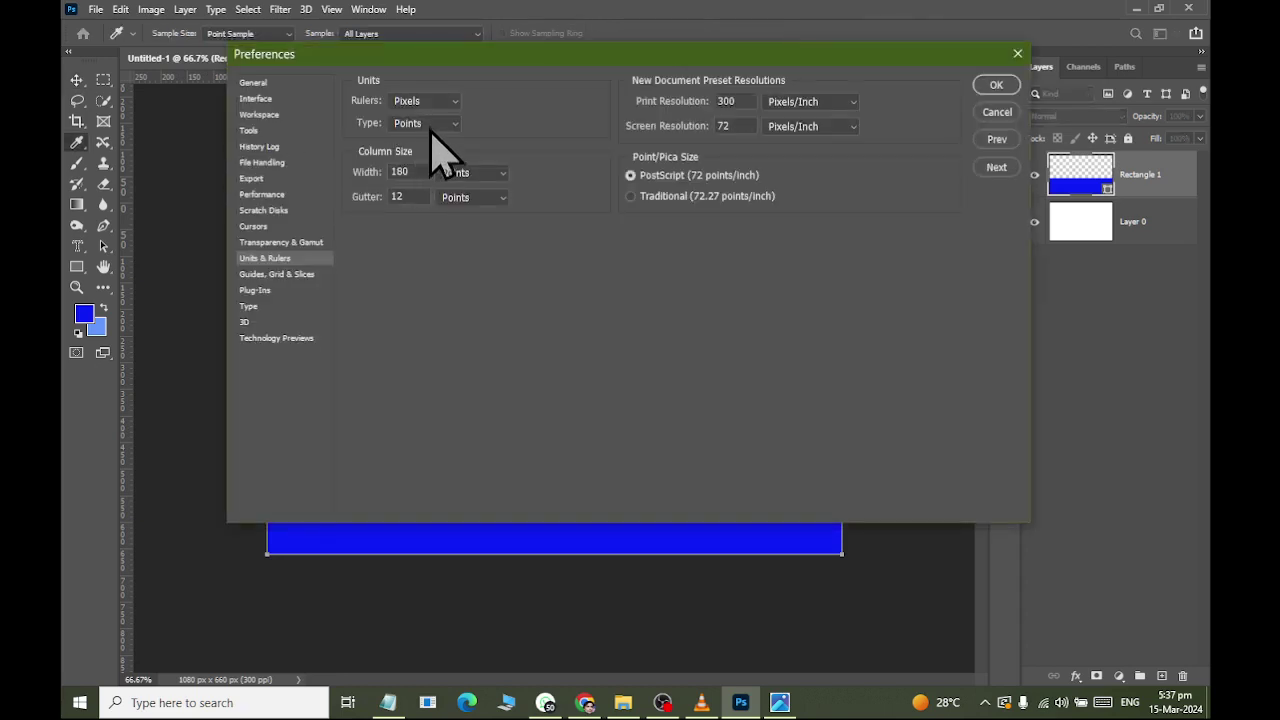
{"action": "left_click", "coordinate": [430, 125]}
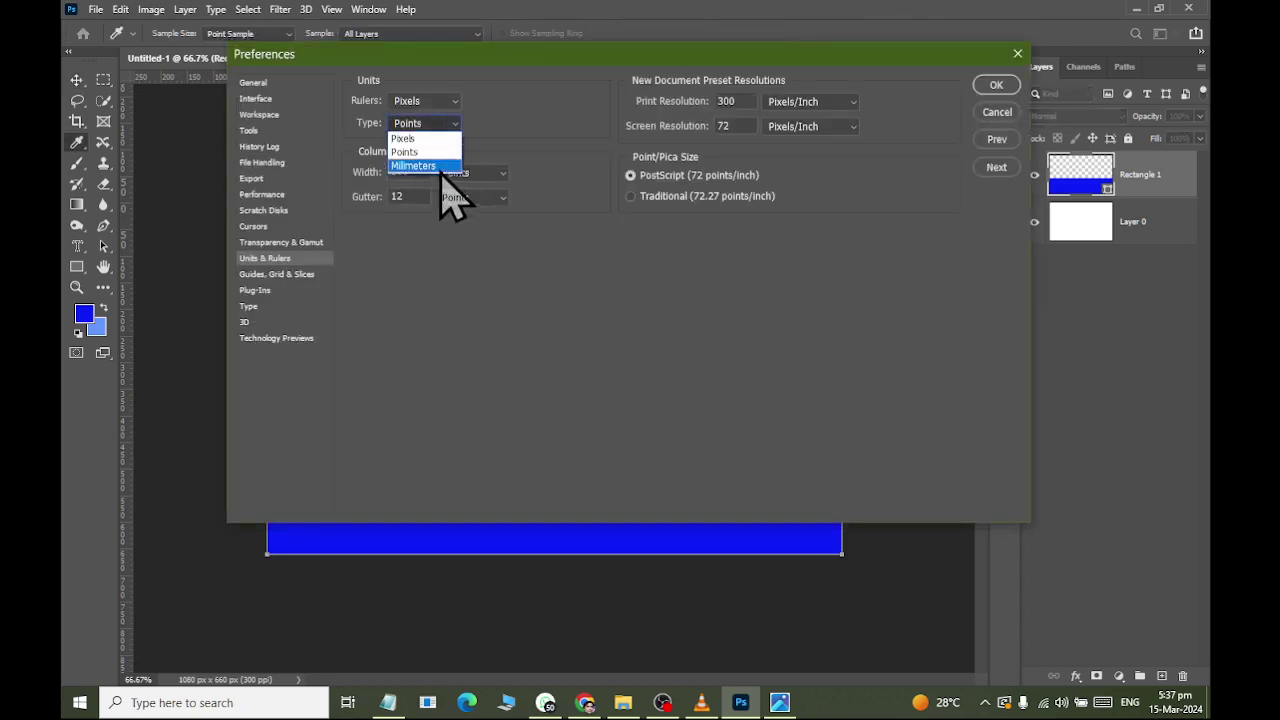
{"action": "left_click", "coordinate": [437, 118]}
{"action": "left_click", "coordinate": [437, 100]}
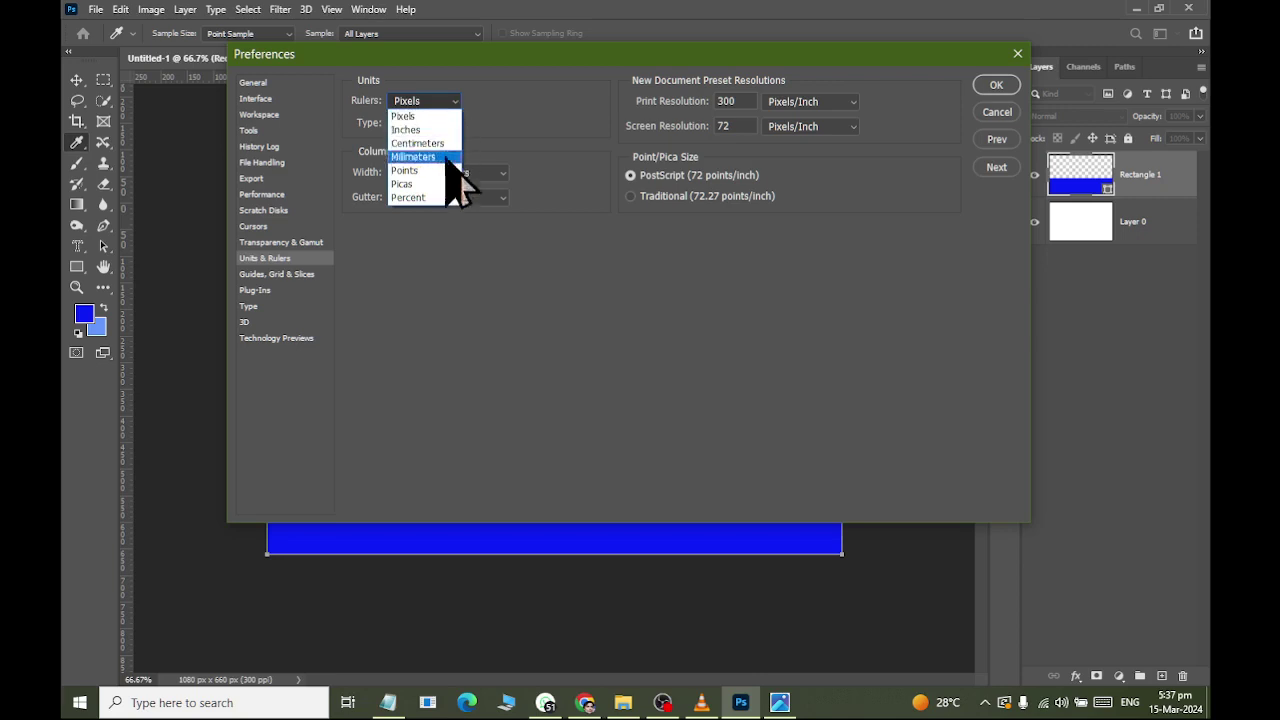
{"action": "left_click", "coordinate": [425, 130]}
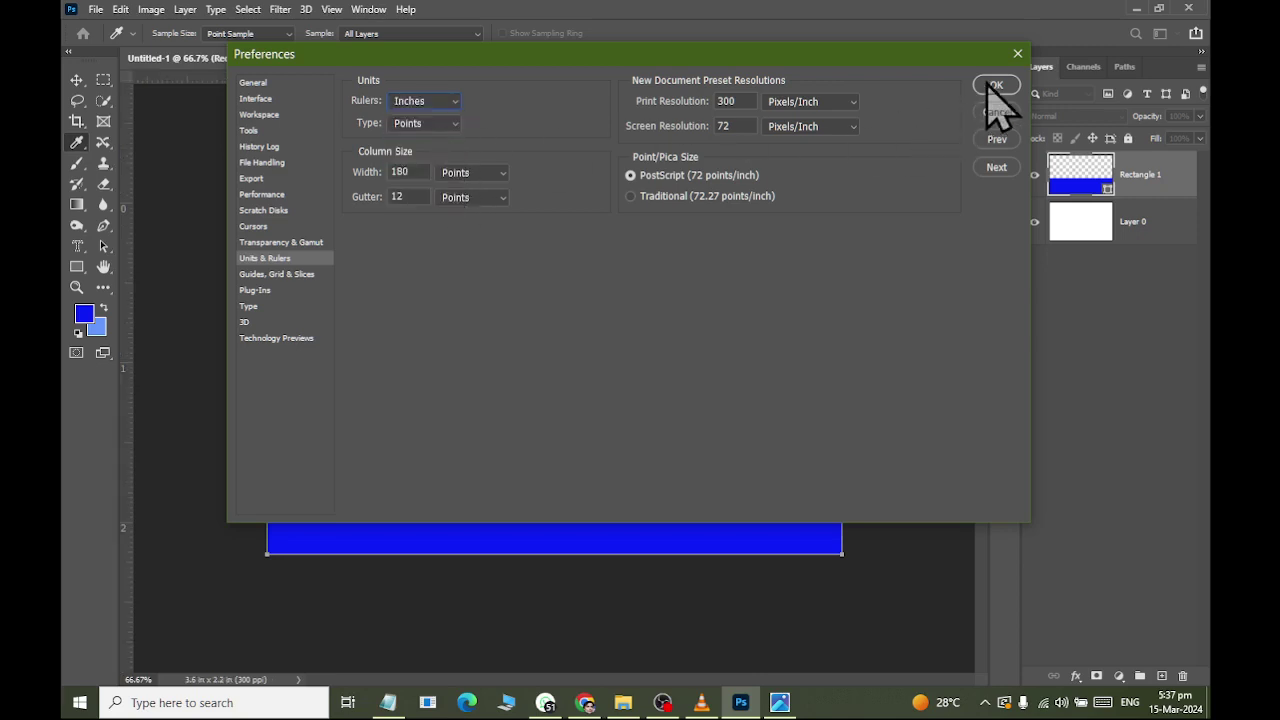
{"action": "left_click", "coordinate": [995, 88]}
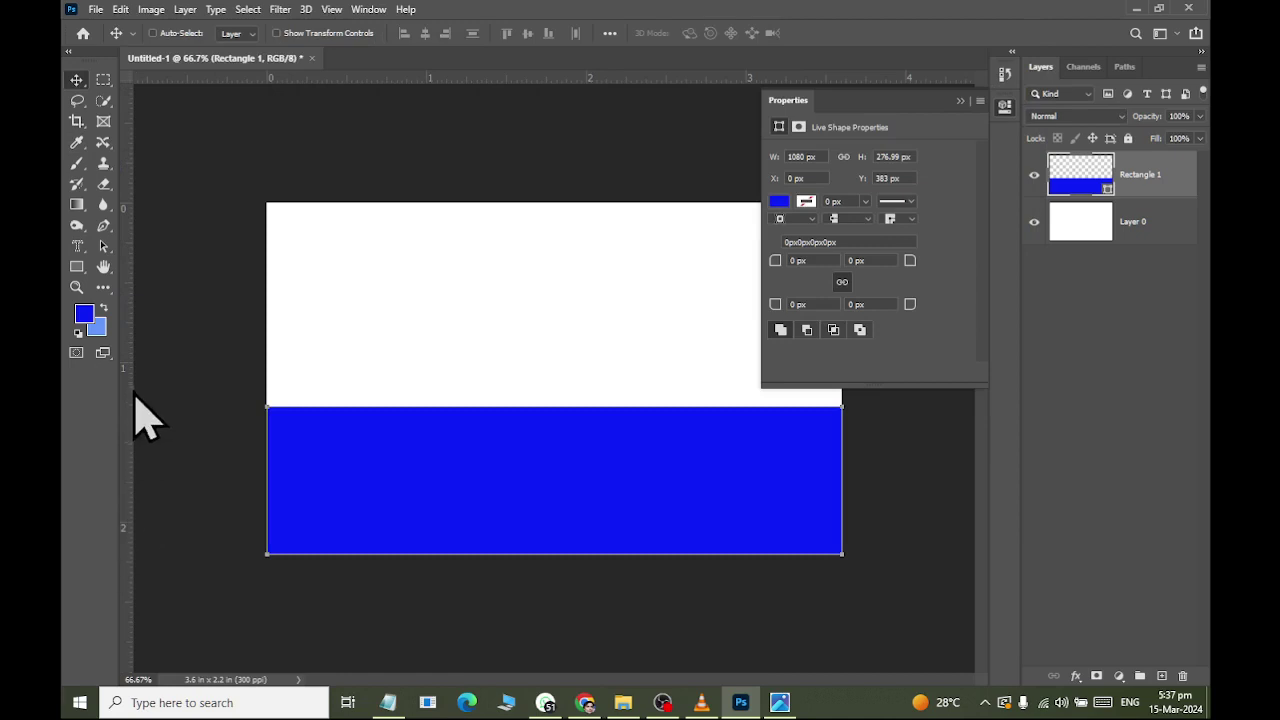
Raise the blue rectangle's top edge to 1.17 in tall, covering just over half the canvas.
{"action": "left_click", "coordinate": [318, 444]}
{"action": "left_click", "coordinate": [607, 278]}
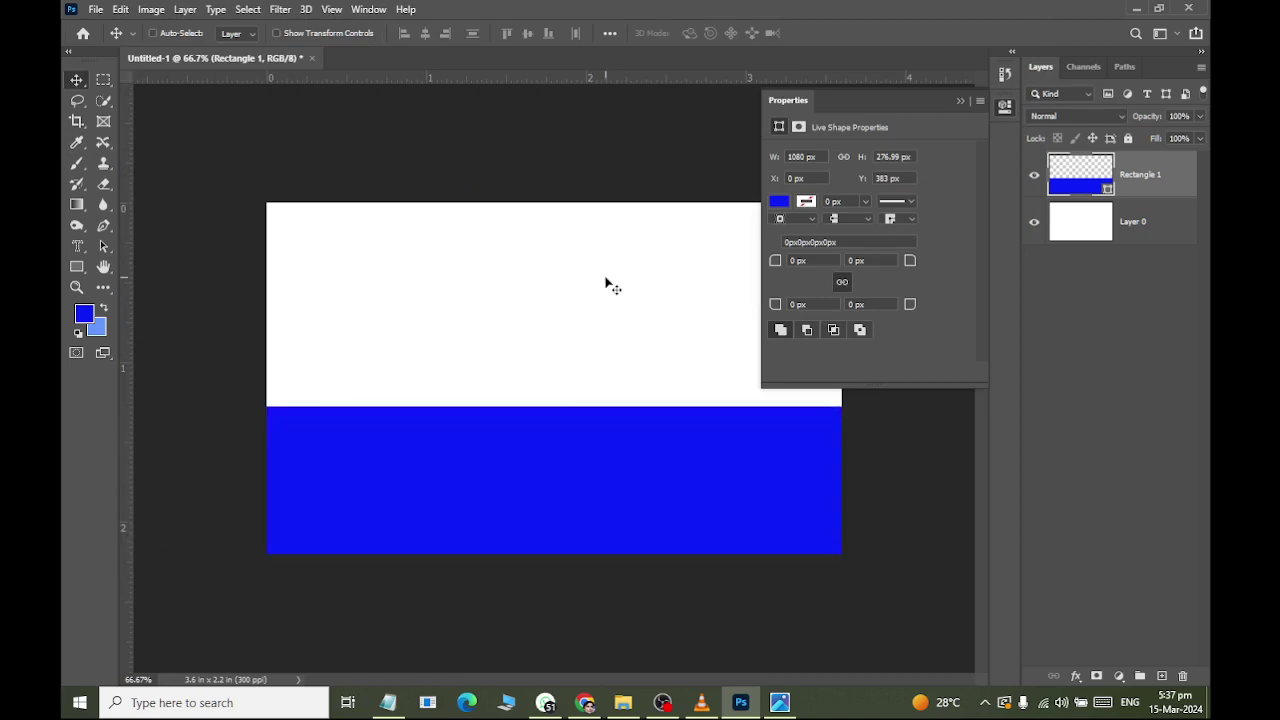
{"action": "left_click", "coordinate": [960, 101]}
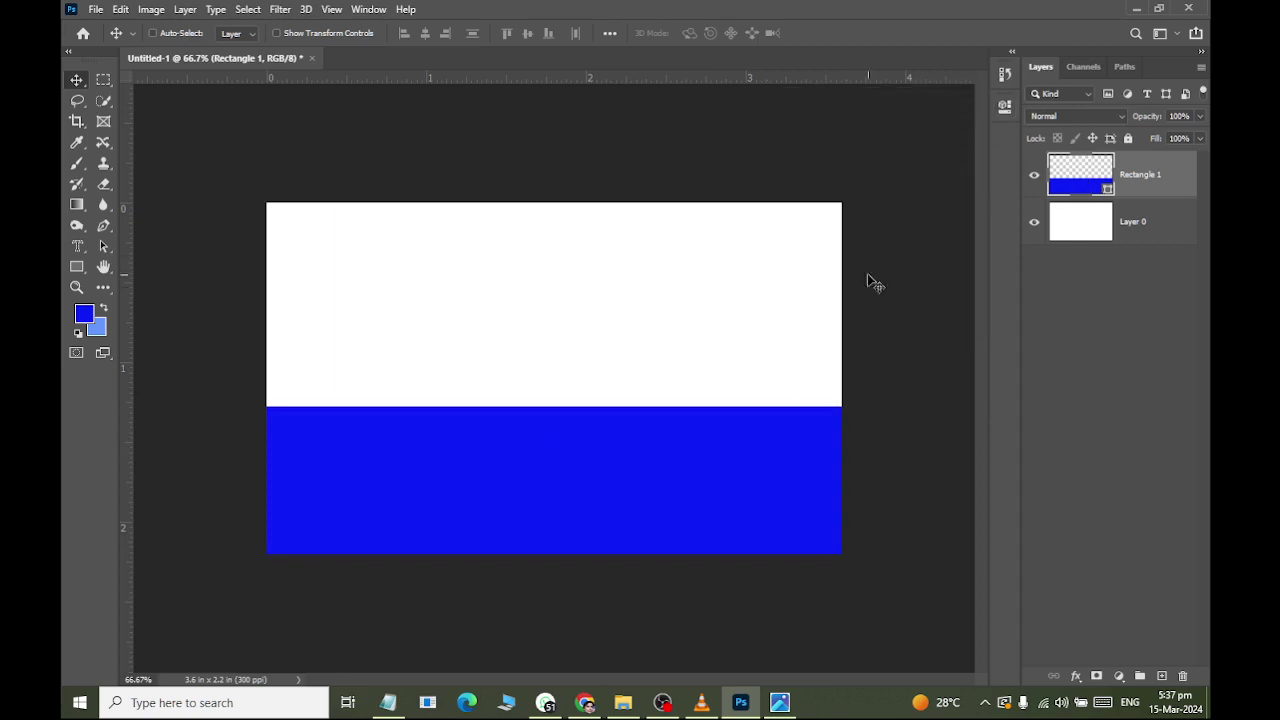
{"action": "key", "text": "ctrl+t"}
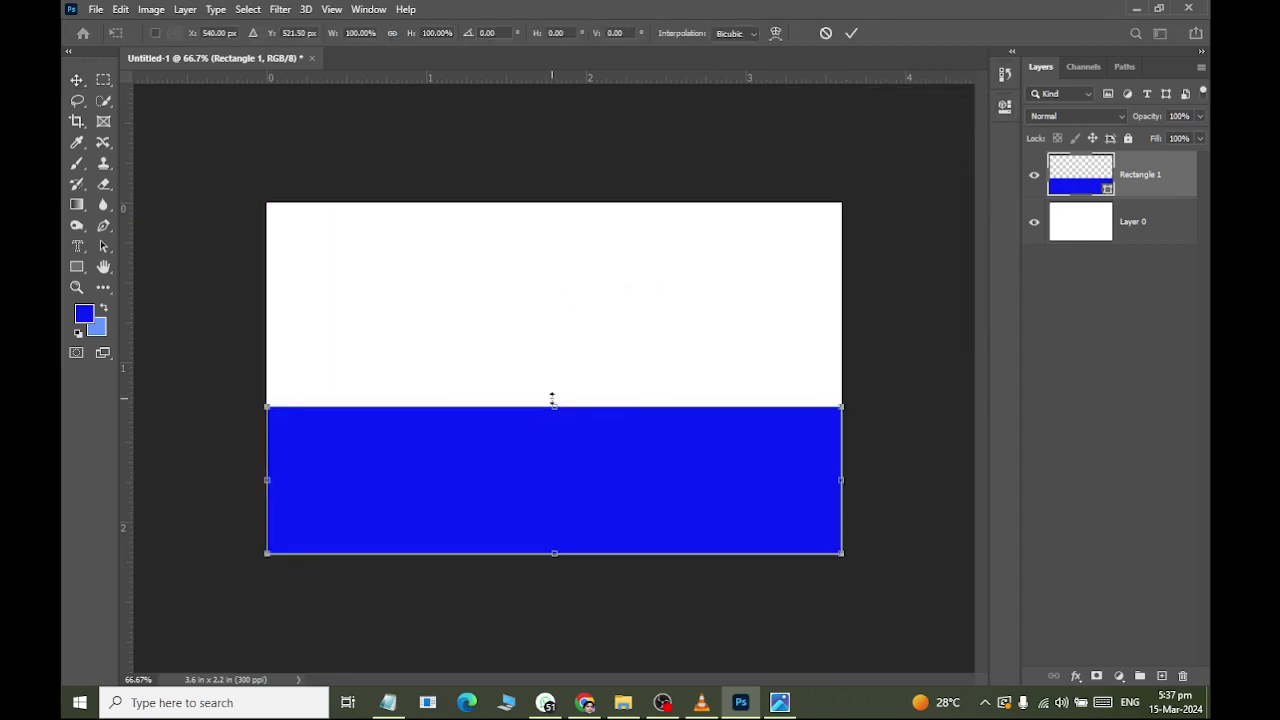
{"action": "left_click_drag", "start_coordinate": [552, 399], "coordinate": [549, 369]}
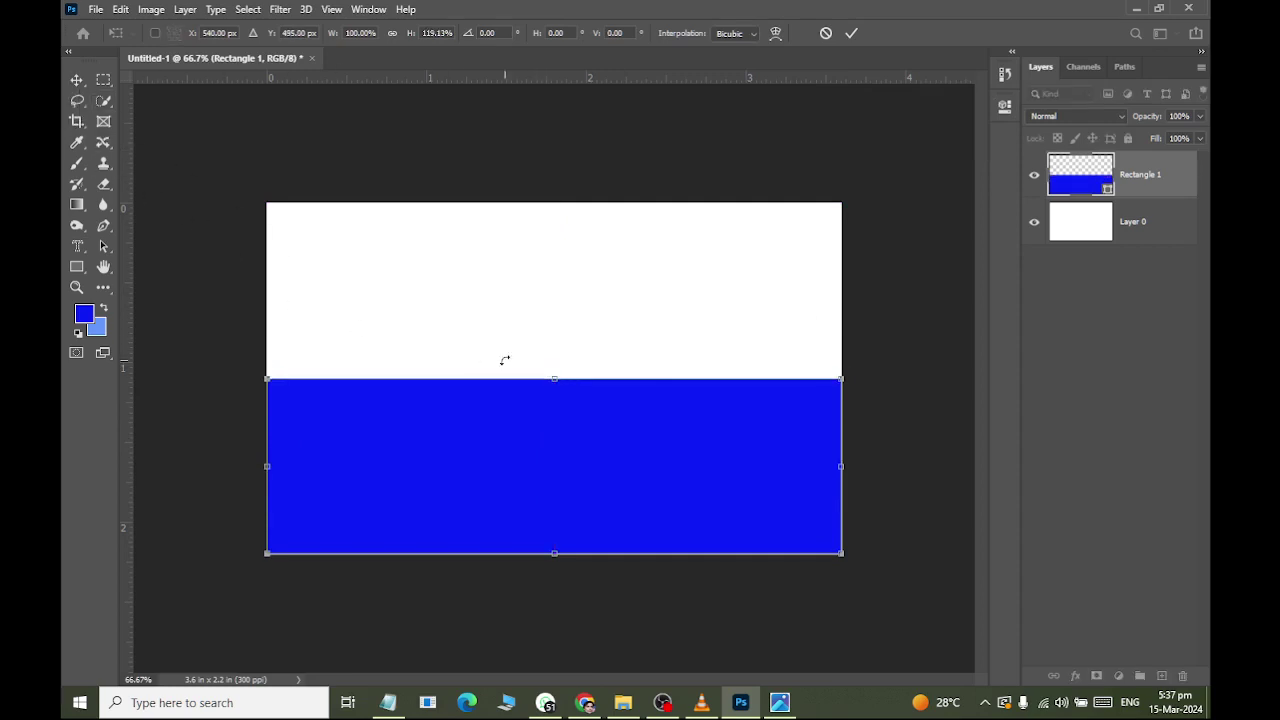
{"action": "left_click_drag", "start_coordinate": [556, 377], "coordinate": [554, 367]}
{"action": "left_click", "coordinate": [77, 80]}
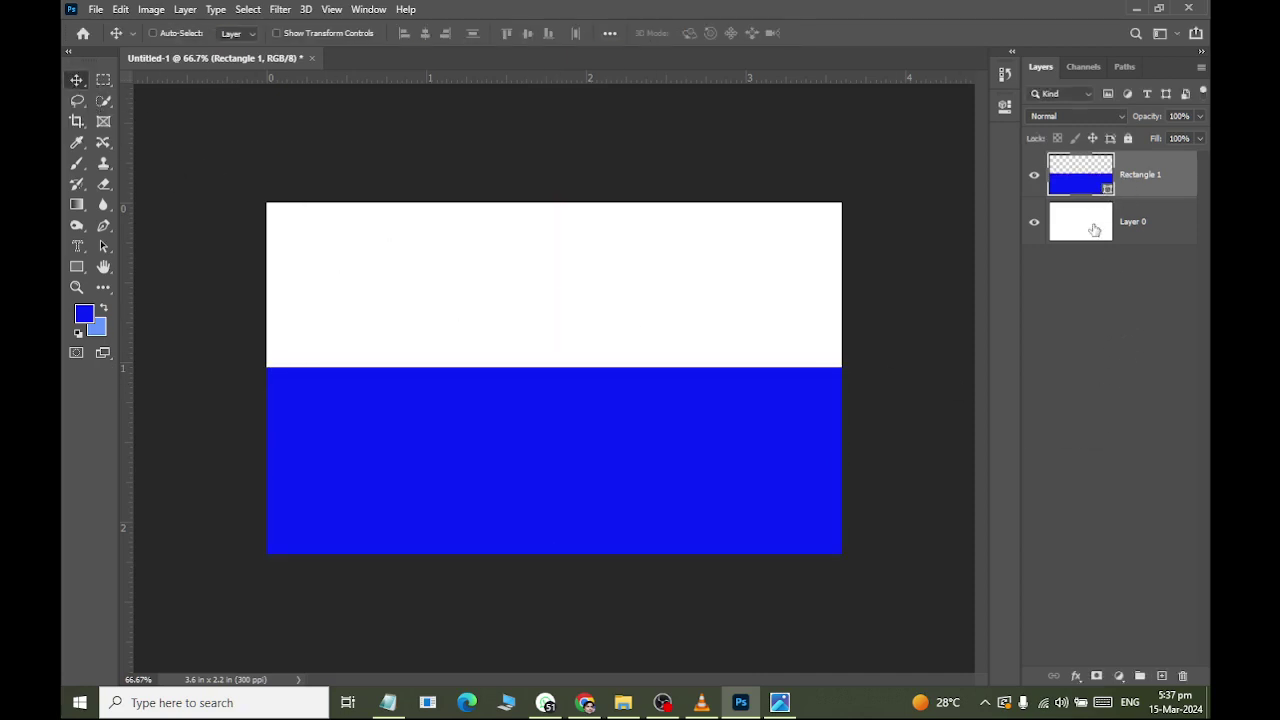
Open 07.jpg from the visiting Card folder as a second document.
{"action": "left_click", "coordinate": [96, 10]}
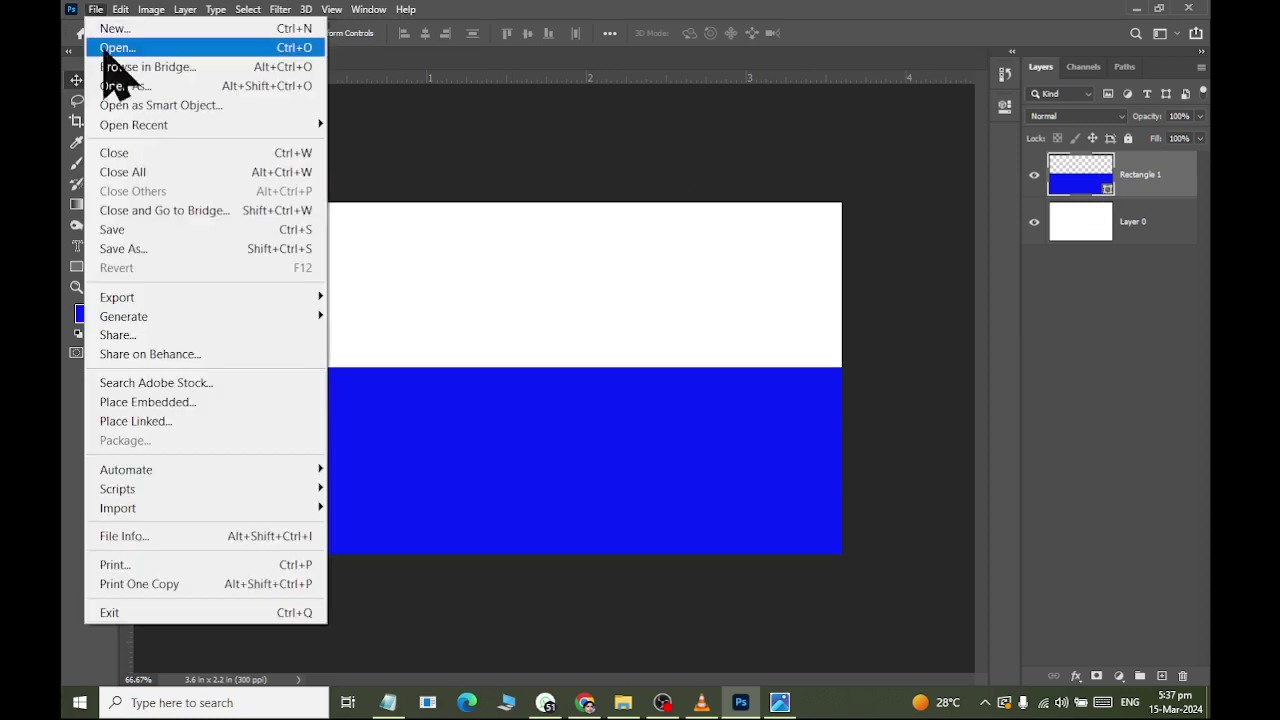
{"action": "left_click", "coordinate": [110, 46]}
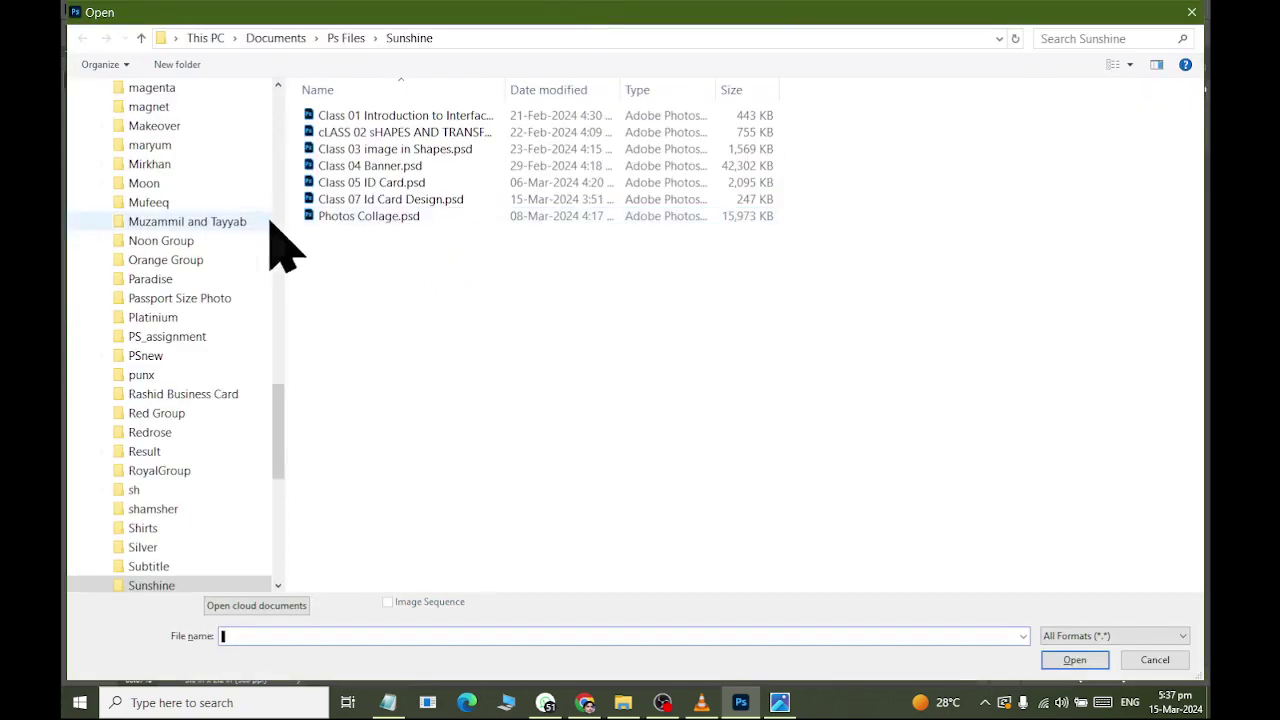
{"action": "key", "text": "alt+Tab"}
{"action": "key", "text": "alt+Tab"}
{"action": "key", "text": "alt+Tab"}
{"action": "key", "text": "alt+Tab"}
{"action": "key", "text": "alt+Tab"}
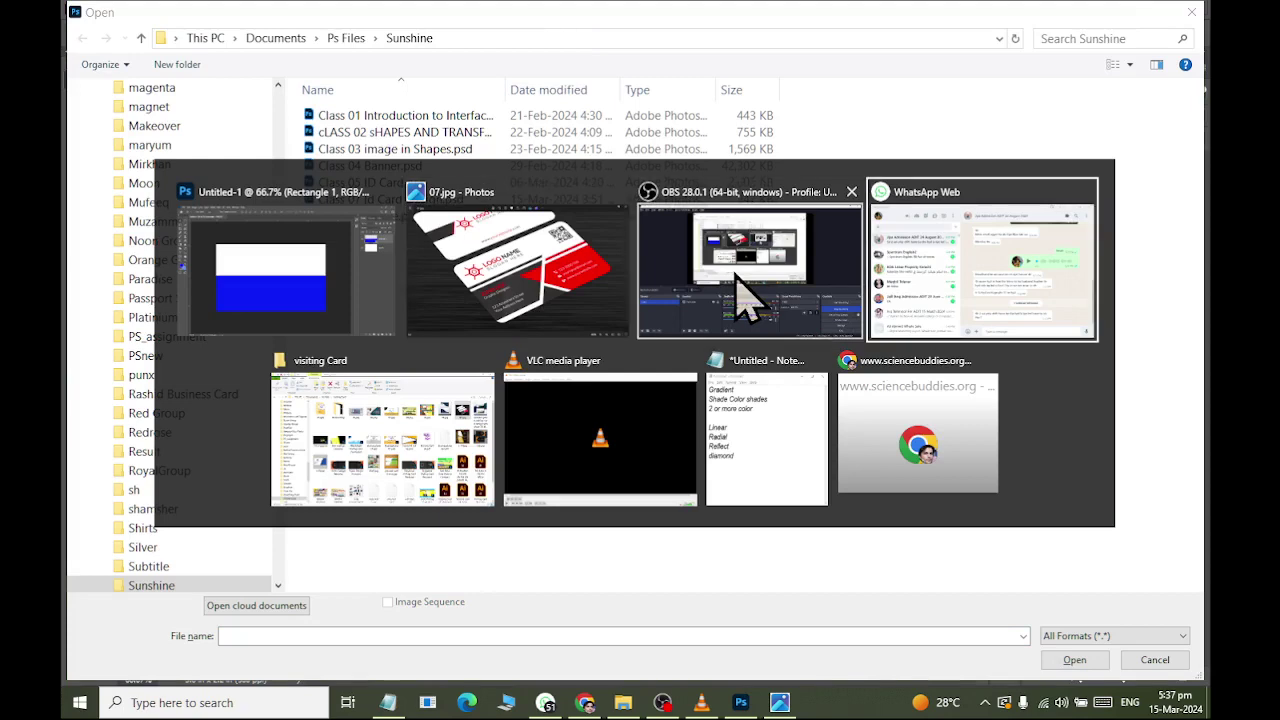
{"action": "key", "text": "alt+shift+Tab"}
{"action": "left_click", "coordinate": [709, 124]}
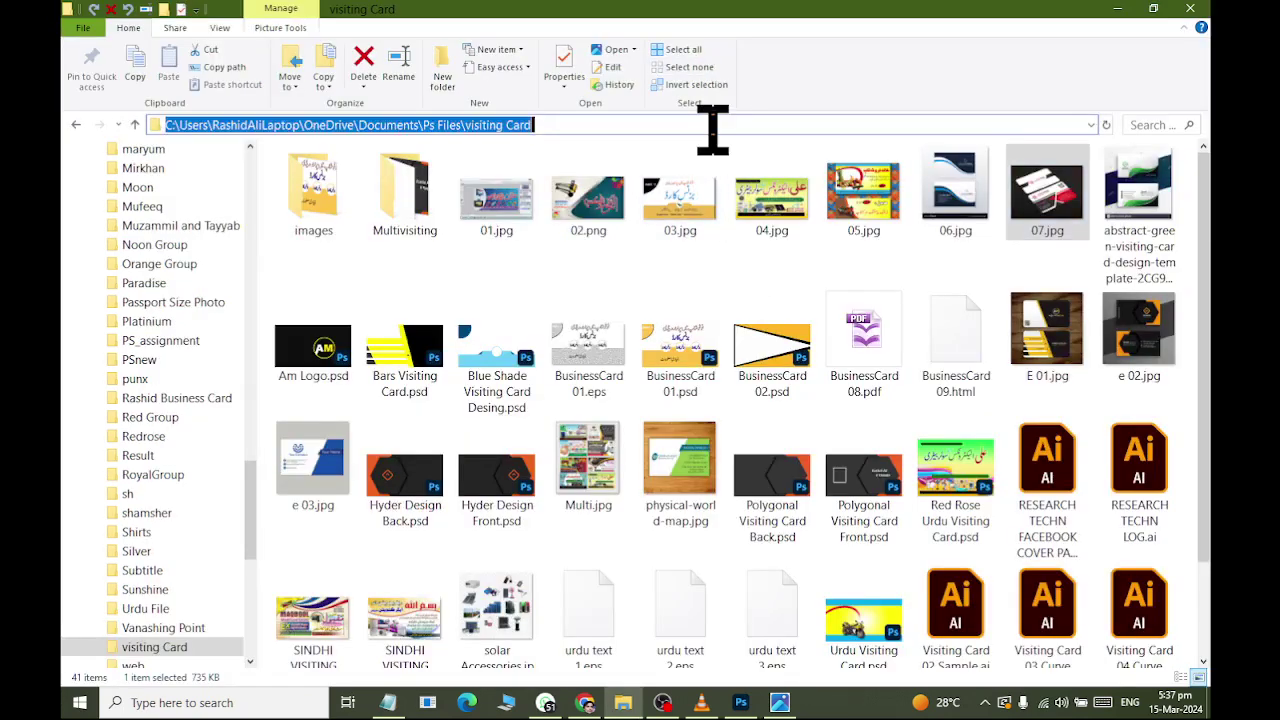
{"action": "key", "text": "ctrl+c"}
{"action": "key", "text": "alt+Tab"}
{"action": "key", "text": "ctrl+v"}
{"action": "key", "text": "Return"}
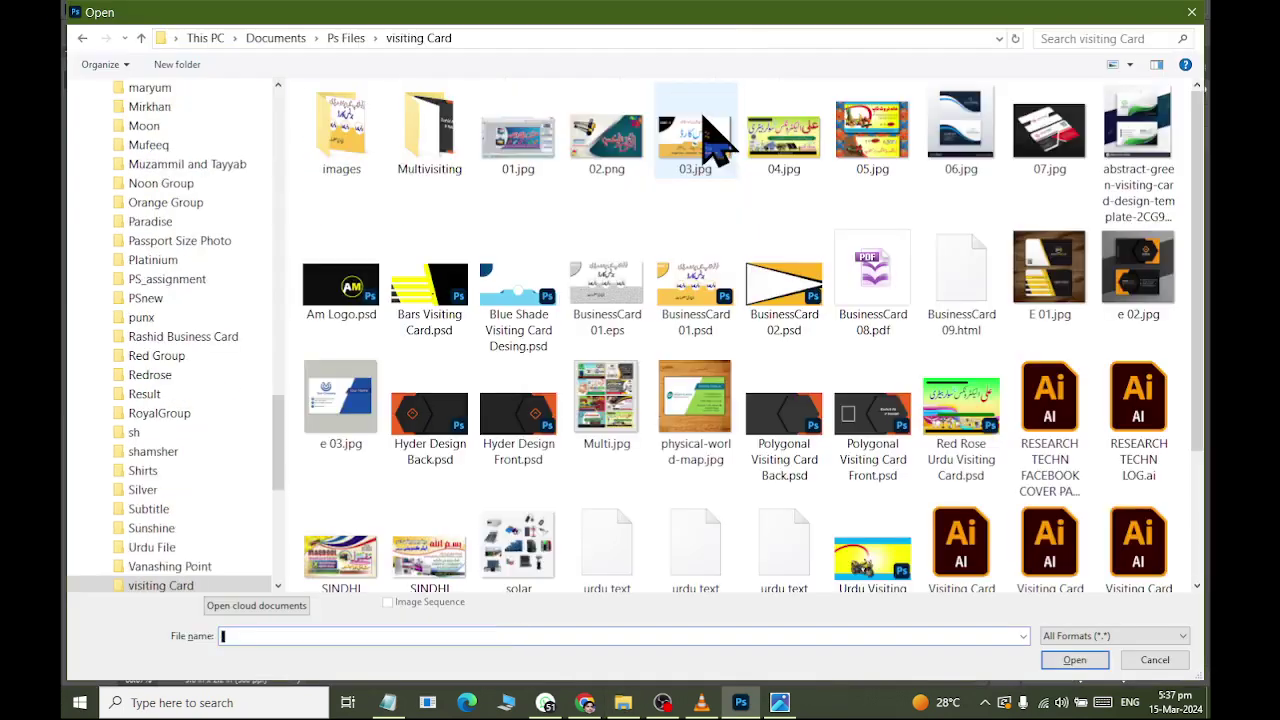
{"action": "key", "text": "Escape"}
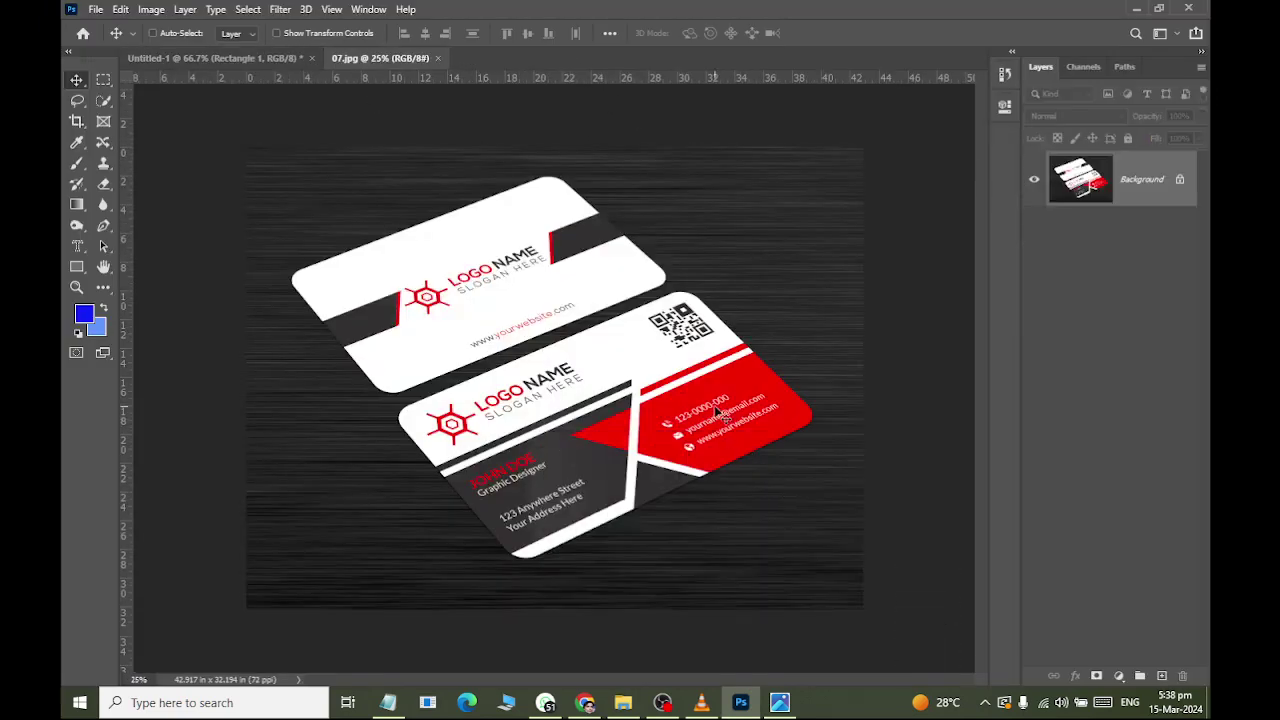
Sample the reference grey with the Eyedropper and set Rectangle 1's fill to 000000.
{"action": "scroll", "coordinate": [716, 412], "scroll_direction": "up", "scroll_amount": 2}
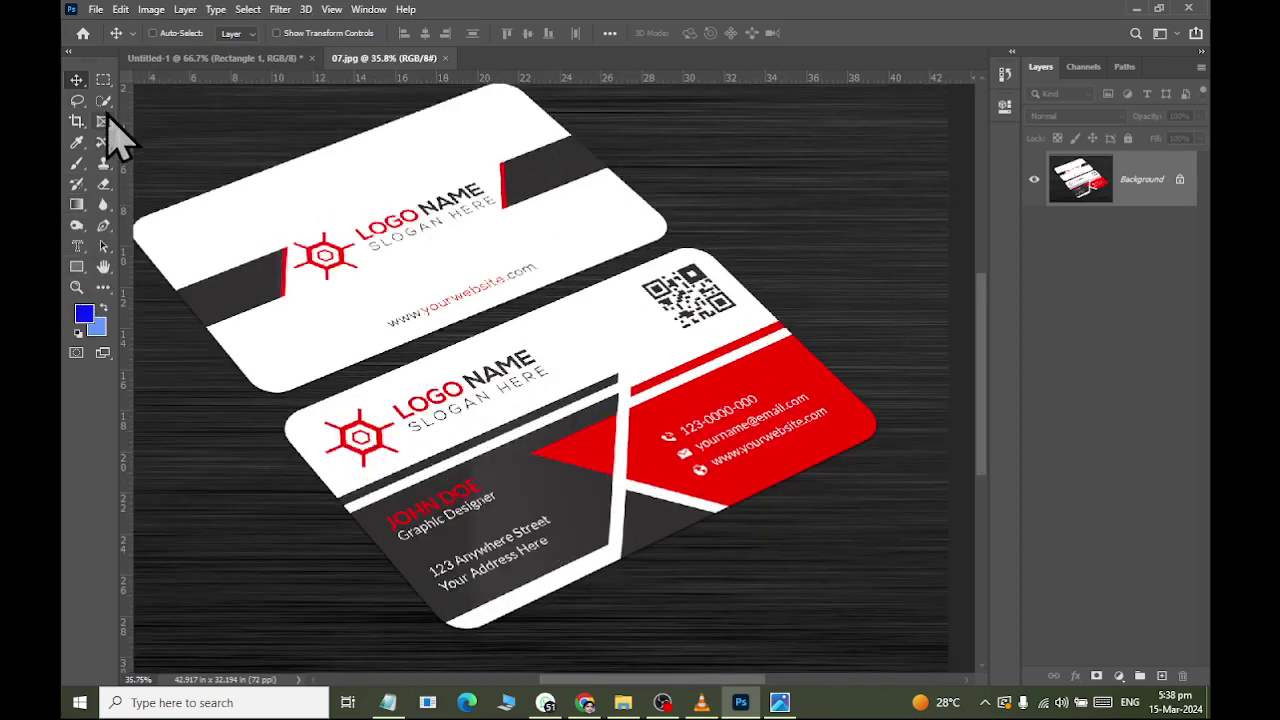
{"action": "left_click", "coordinate": [77, 163]}
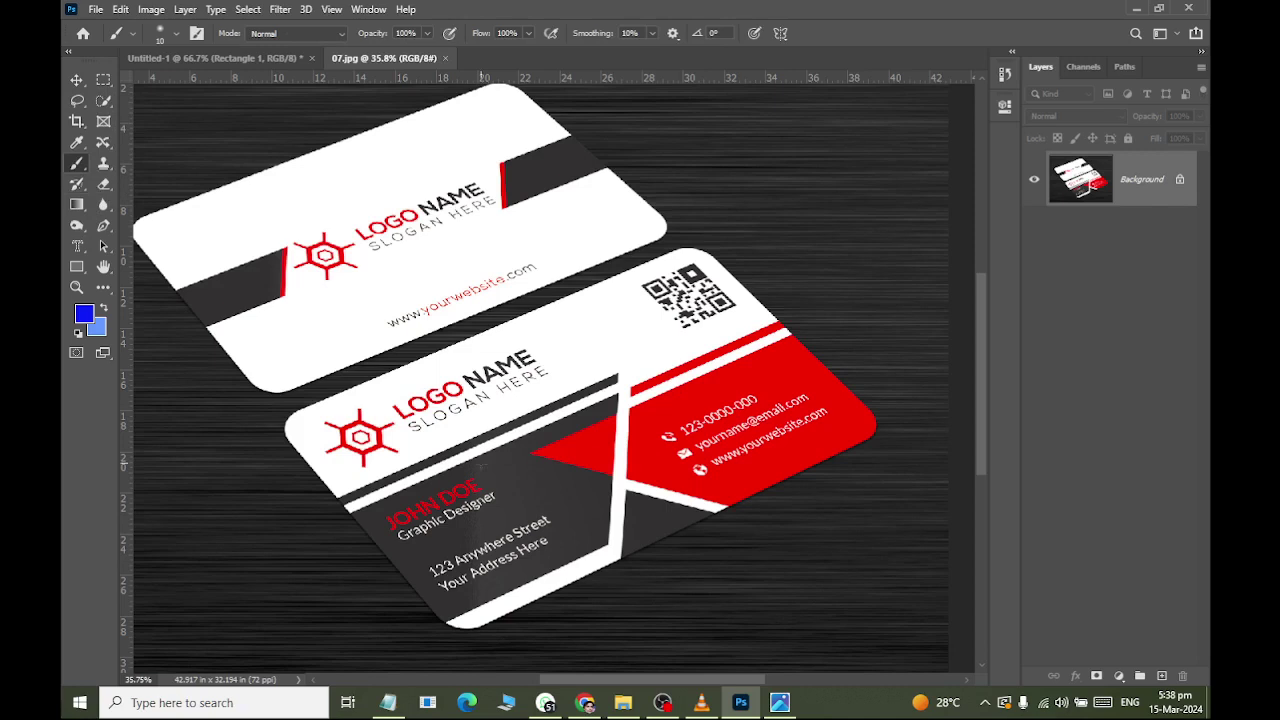
{"action": "left_click", "coordinate": [77, 142]}
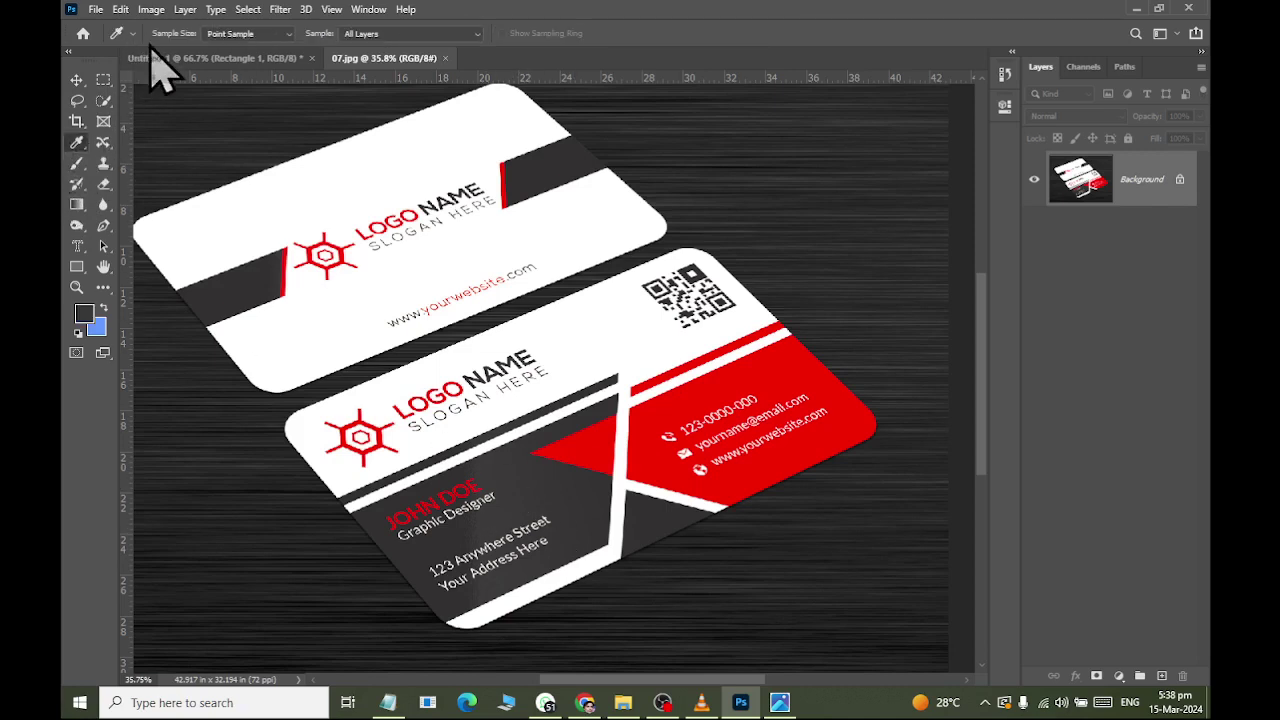
{"action": "left_click", "coordinate": [158, 58]}
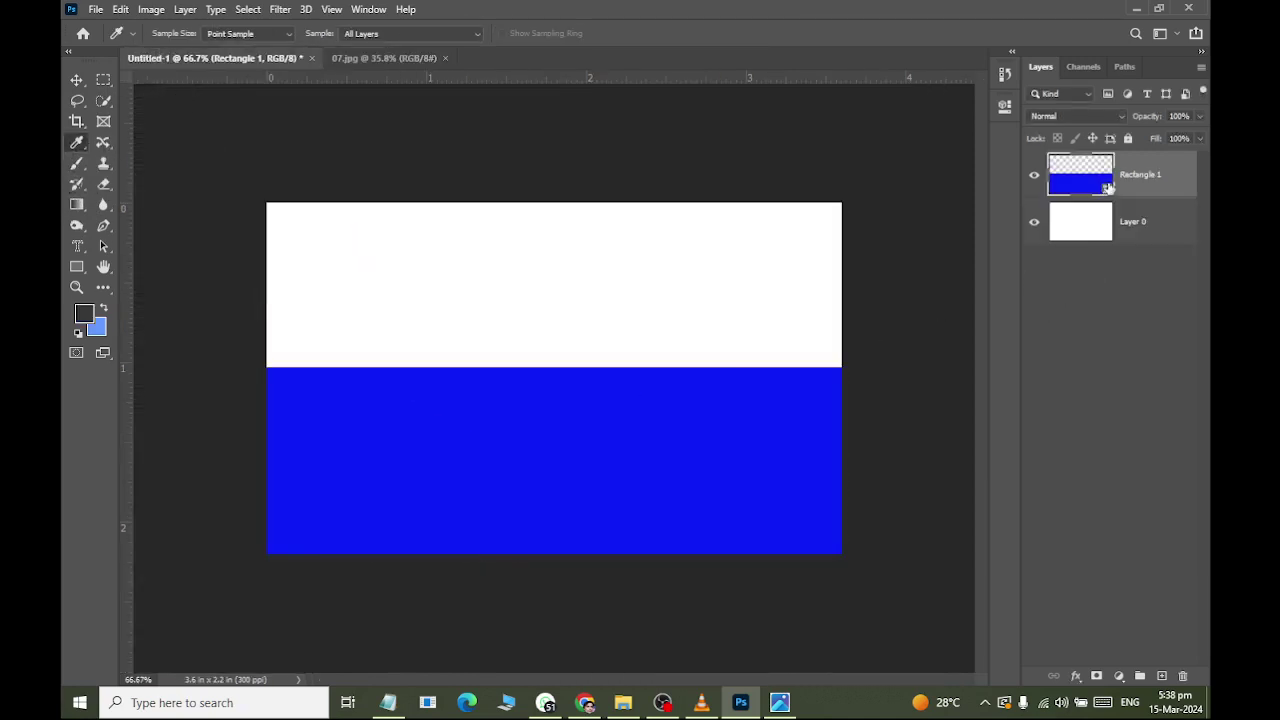
{"action": "double_click", "coordinate": [1108, 188]}
{"action": "type", "text": "000000"}
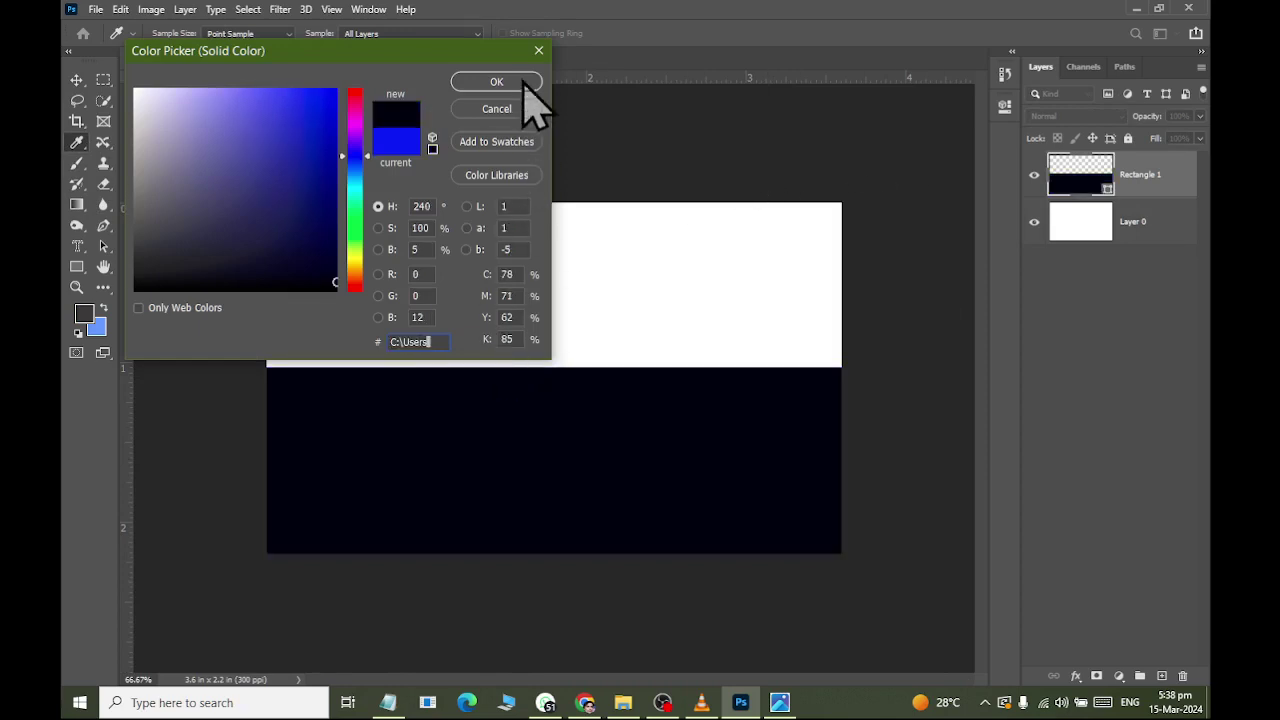
{"action": "left_click", "coordinate": [520, 80]}
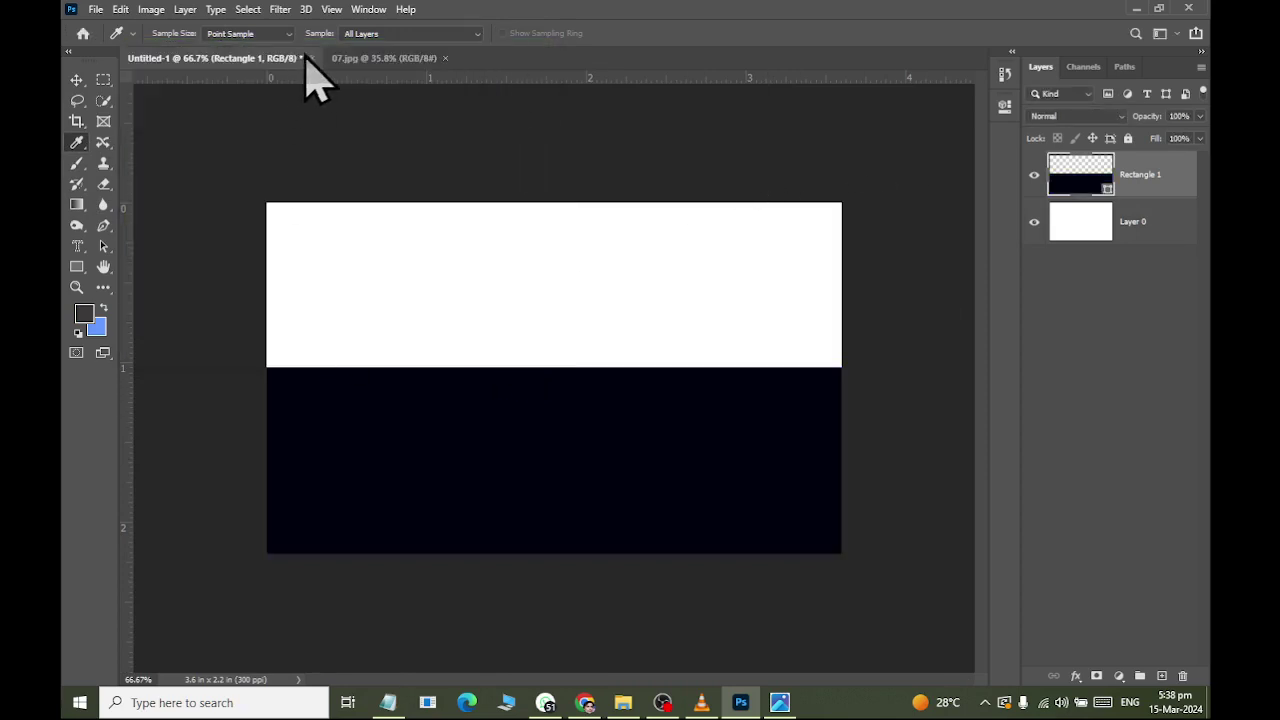
Read the sampled grey's hex and change Rectangle 1's fill to 393738.
{"action": "left_click", "coordinate": [352, 62]}
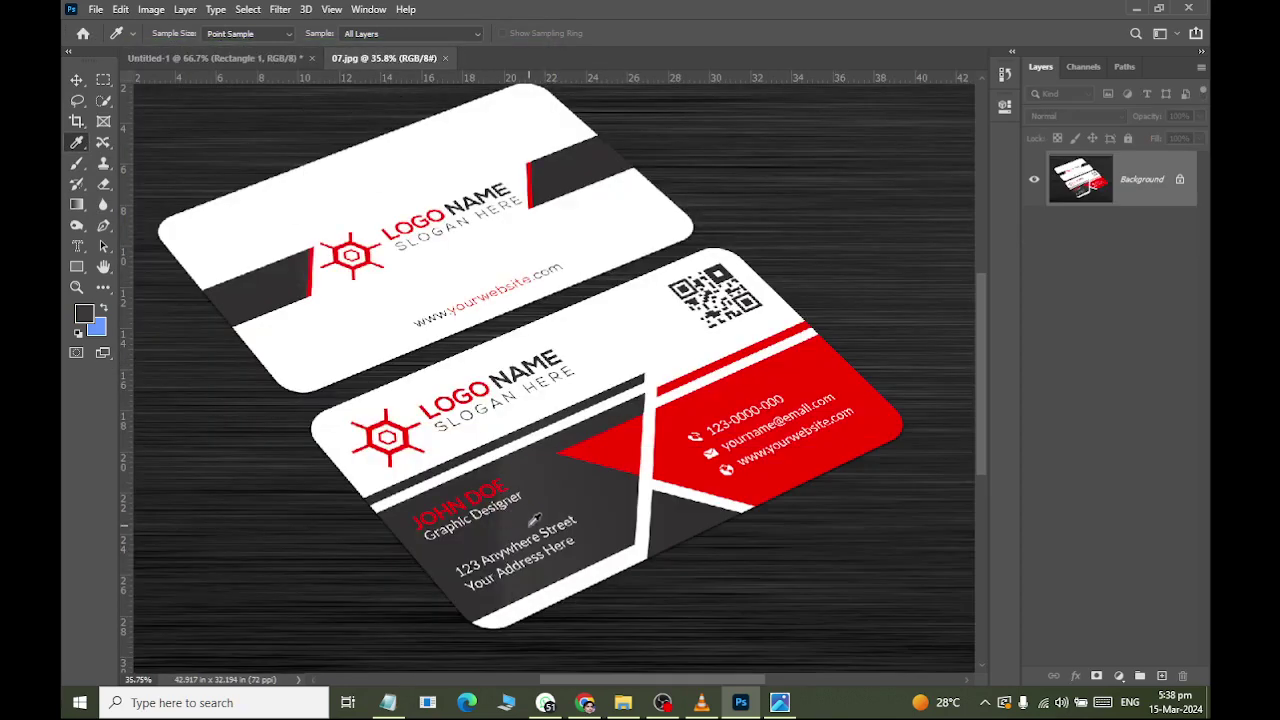
{"action": "scroll", "coordinate": [535, 519], "scroll_direction": "up", "scroll_amount": 3}
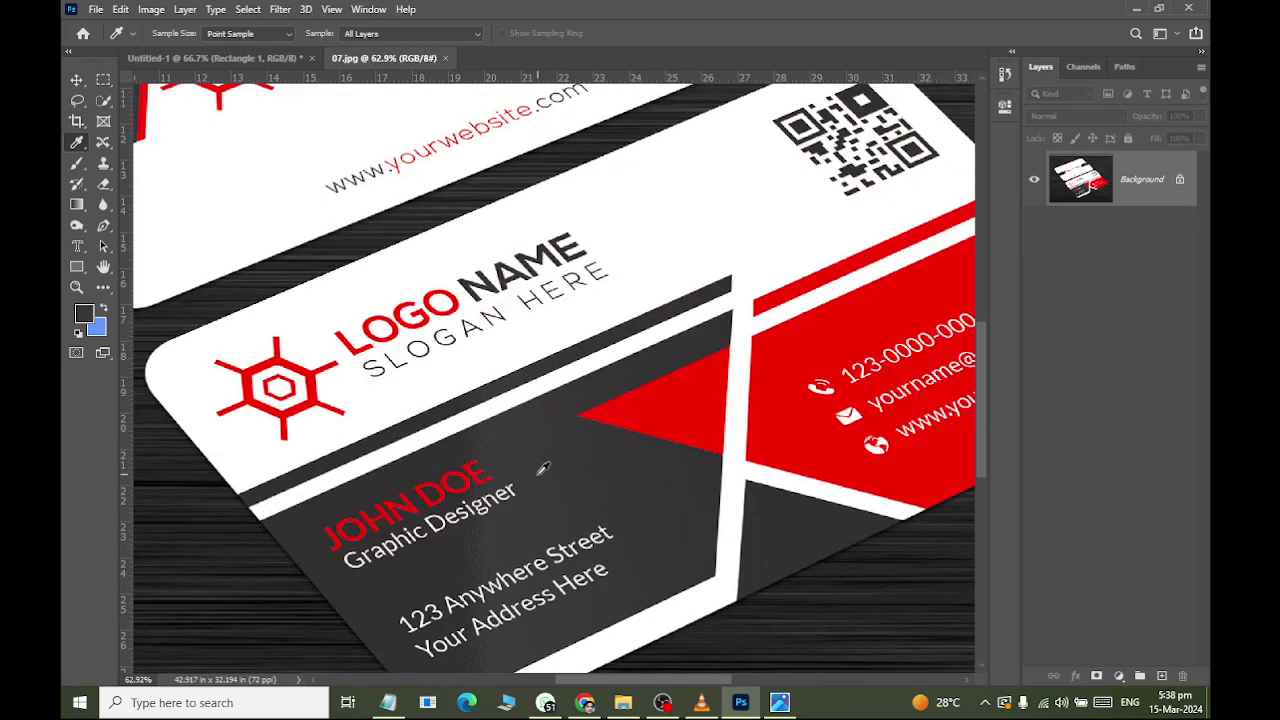
{"action": "left_click", "coordinate": [84, 315]}
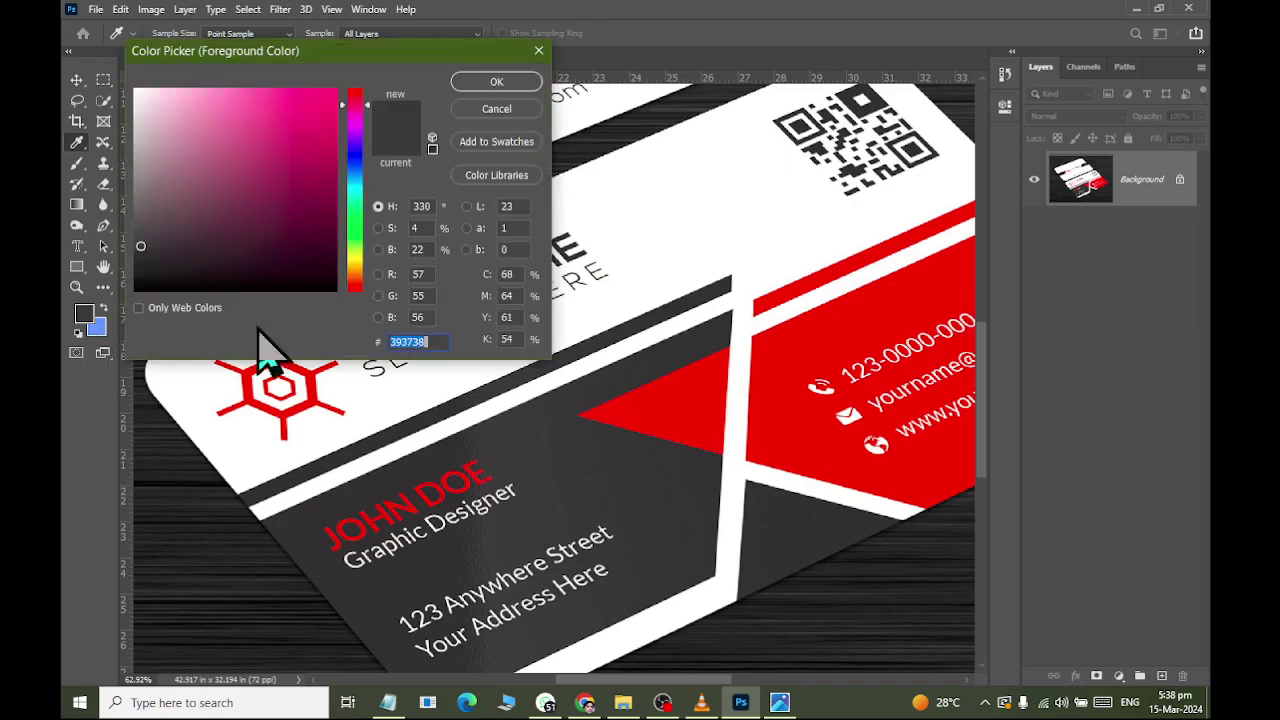
{"action": "key", "text": "Return"}
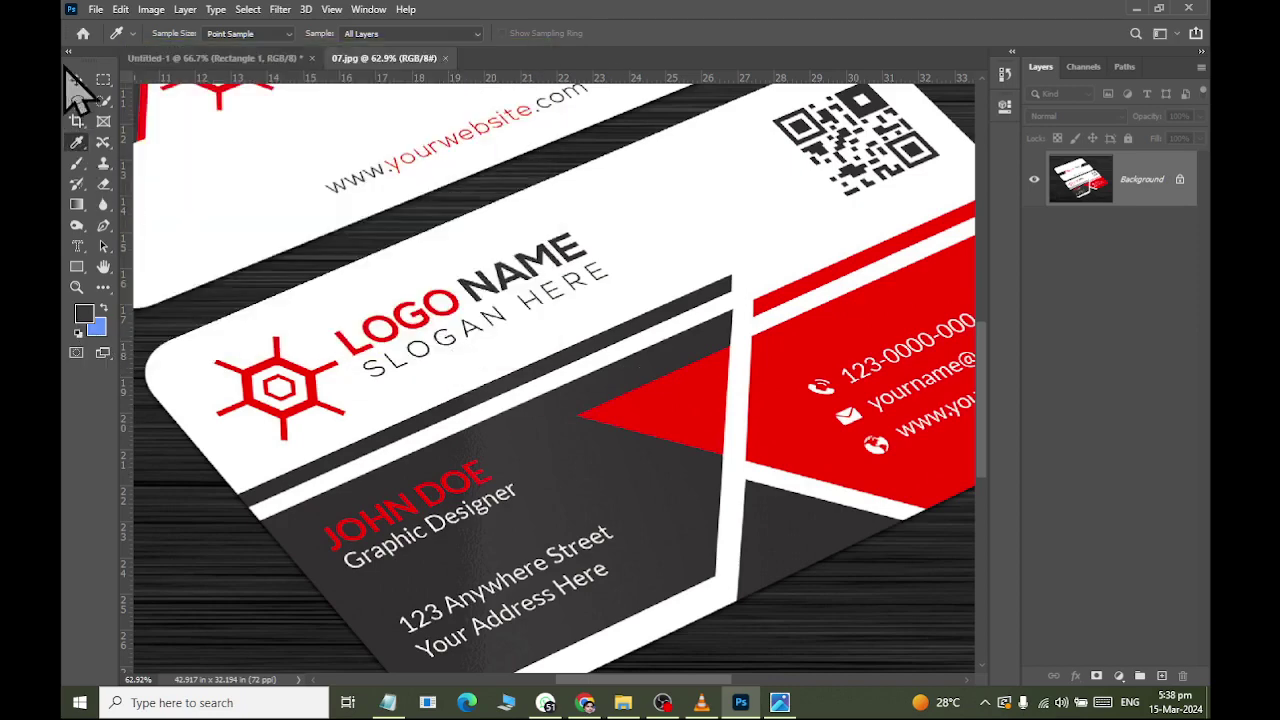
{"action": "left_click", "coordinate": [76, 82]}
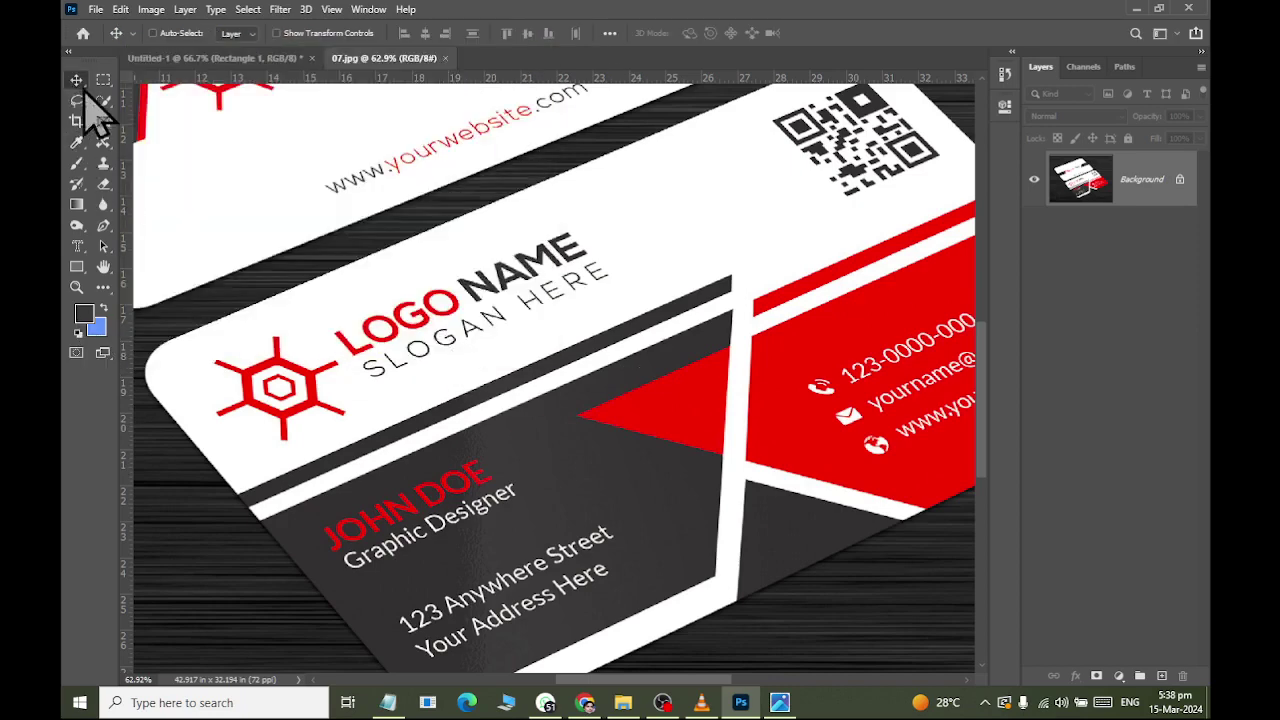
{"action": "left_click", "coordinate": [245, 58]}
{"action": "double_click", "coordinate": [1105, 190]}
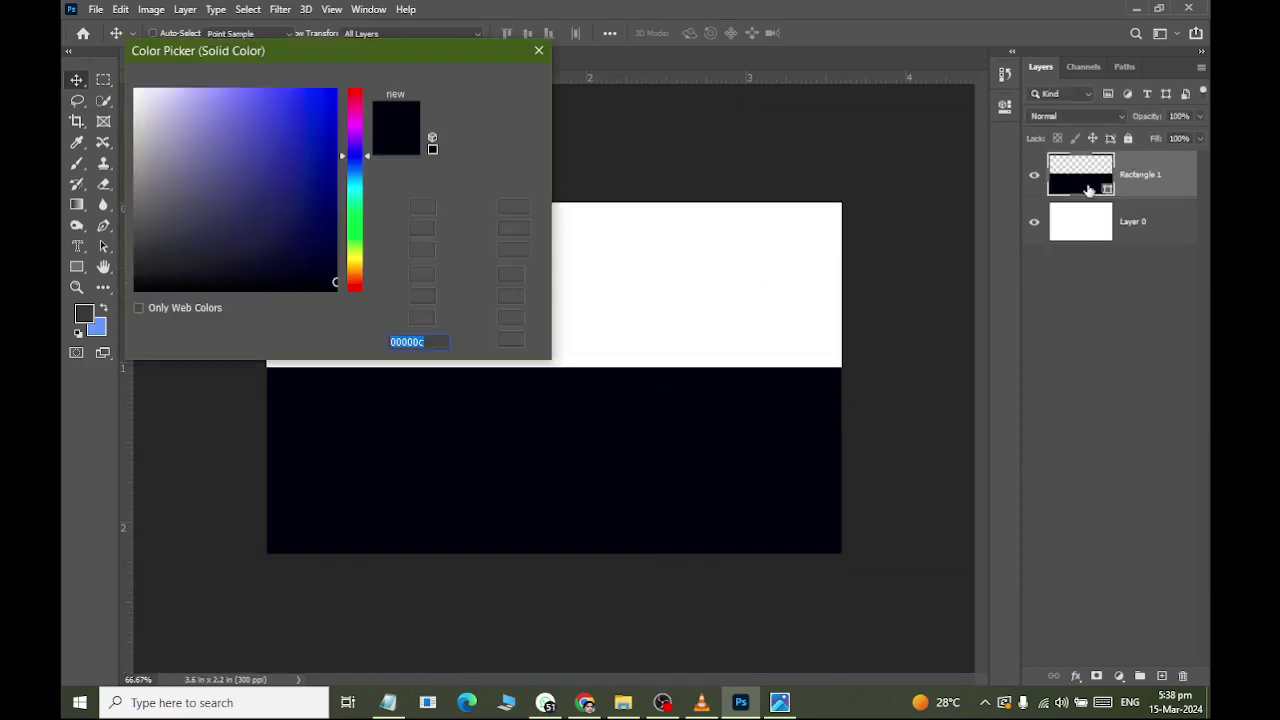
{"action": "type", "text": "393738"}
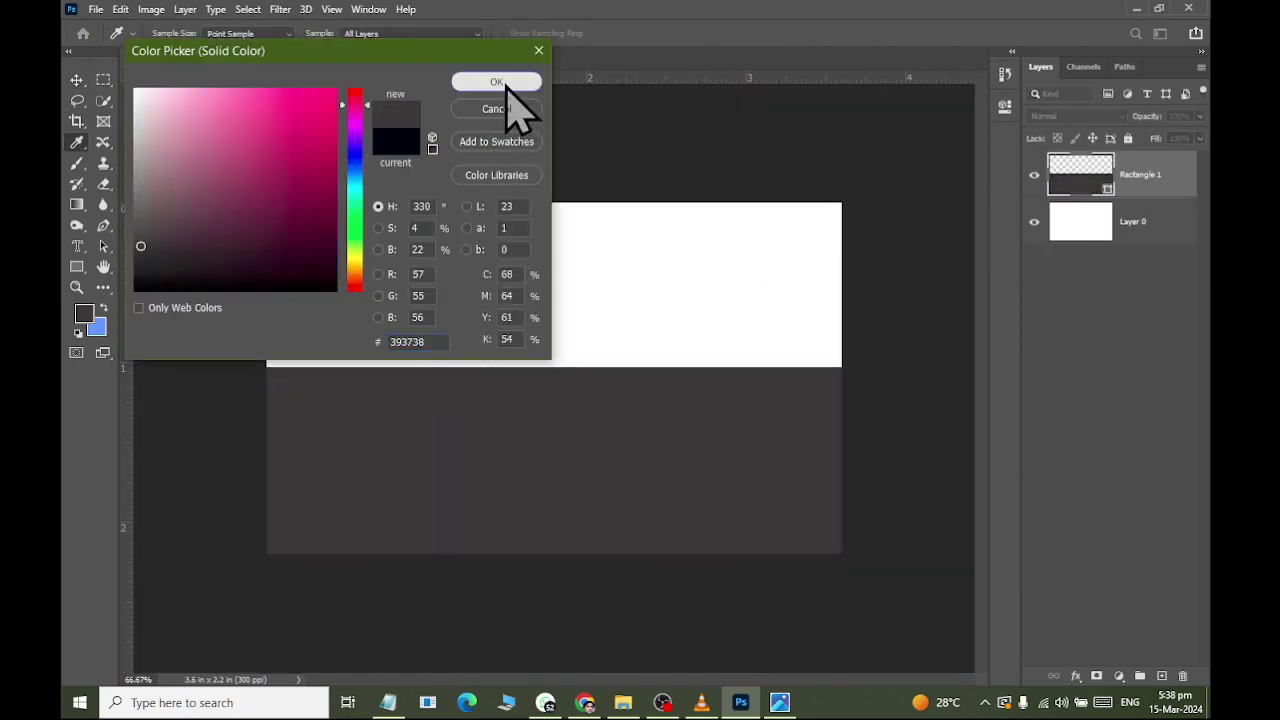
{"action": "left_click", "coordinate": [498, 84]}
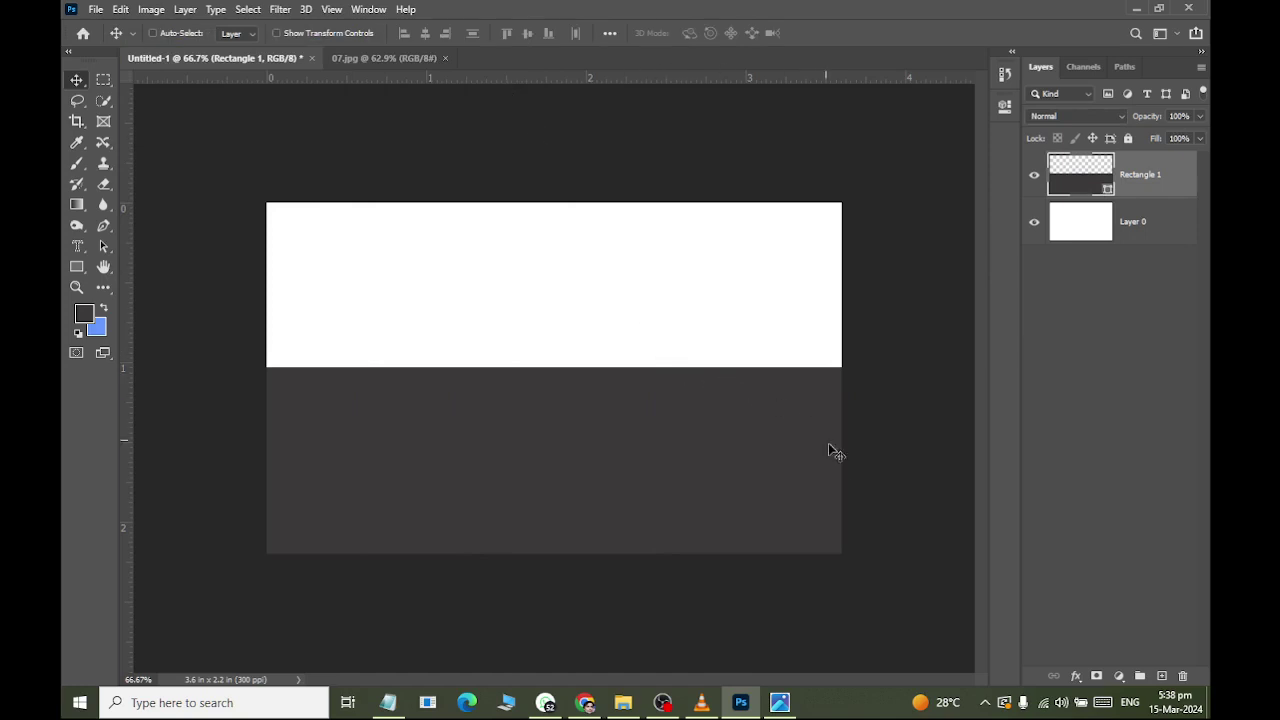
{"action": "left_click", "coordinate": [362, 60]}
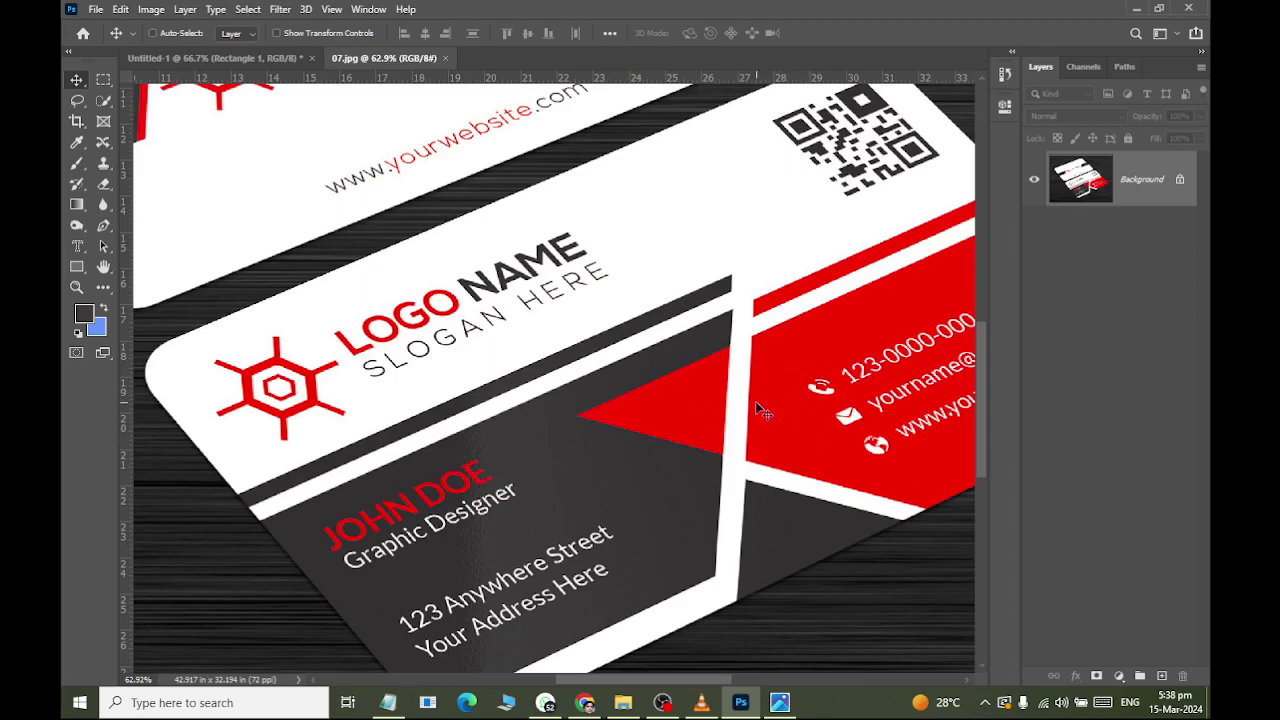
{"action": "scroll", "coordinate": [588, 340], "scroll_direction": "down", "scroll_amount": 3}
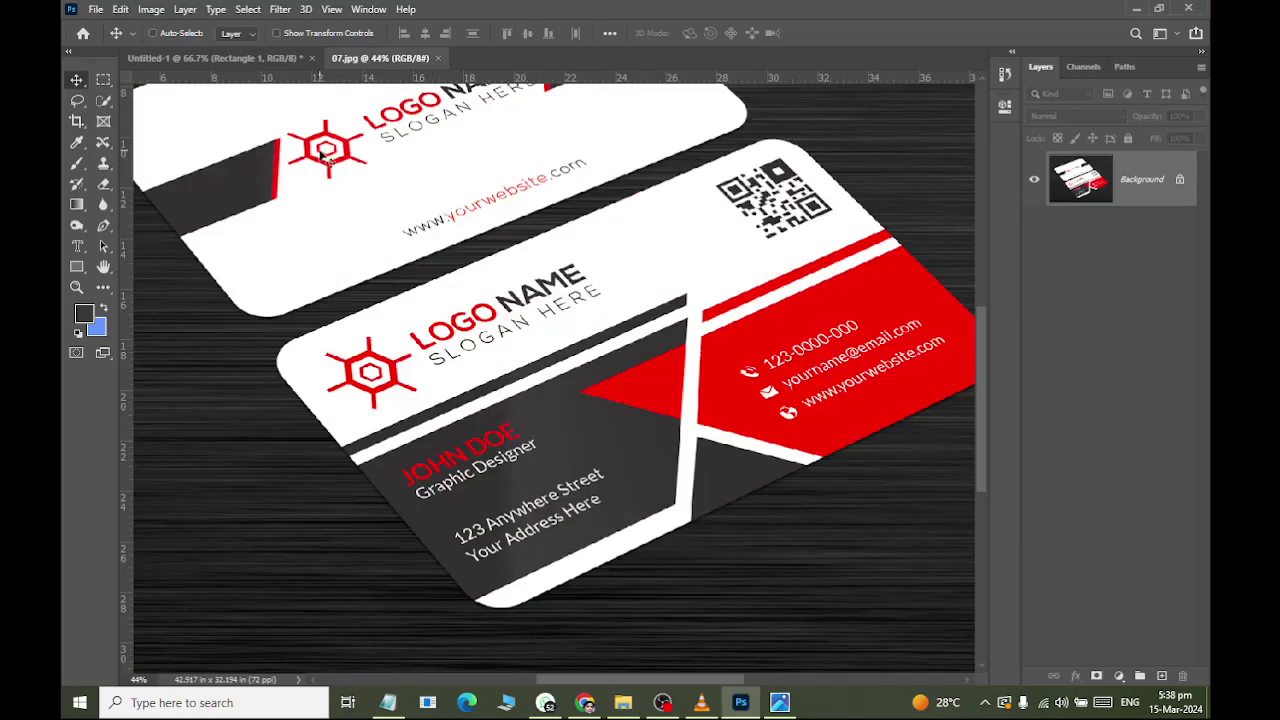
{"action": "left_click", "coordinate": [252, 60]}
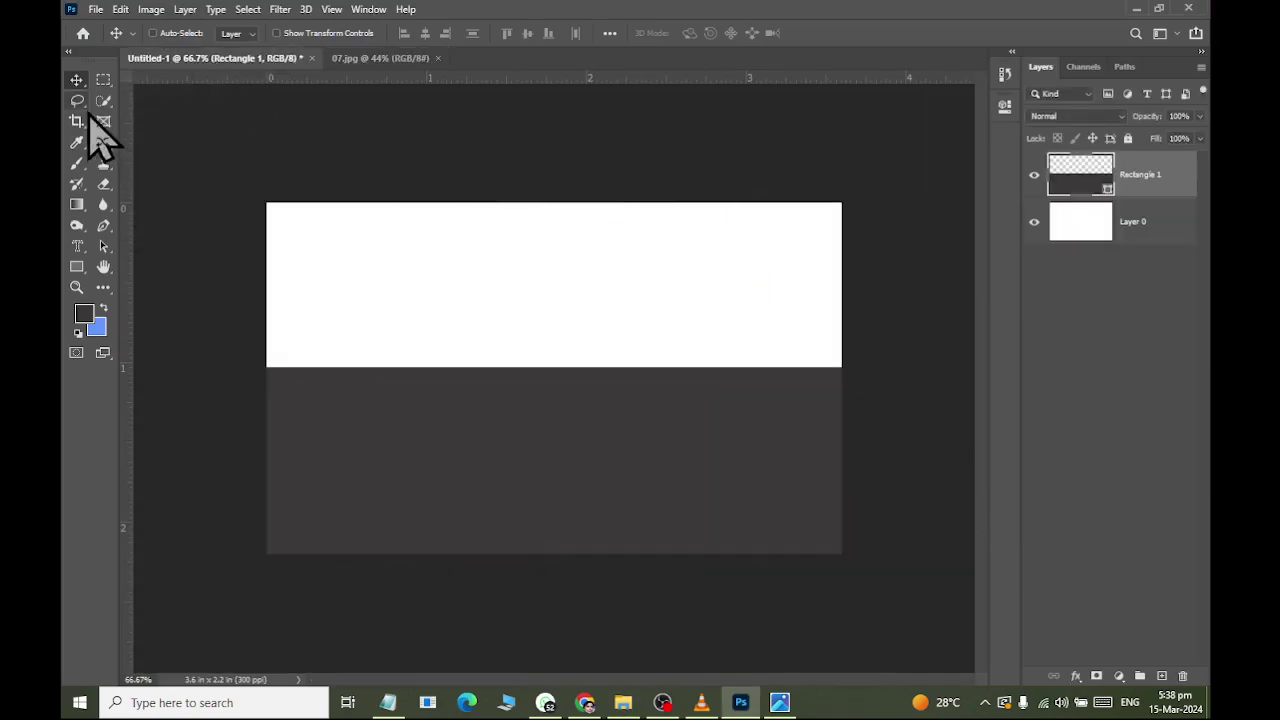
Rasterize the Rectangle 1 shape layer into pixels from its layer context menu.
{"action": "right_click", "coordinate": [1159, 177]}
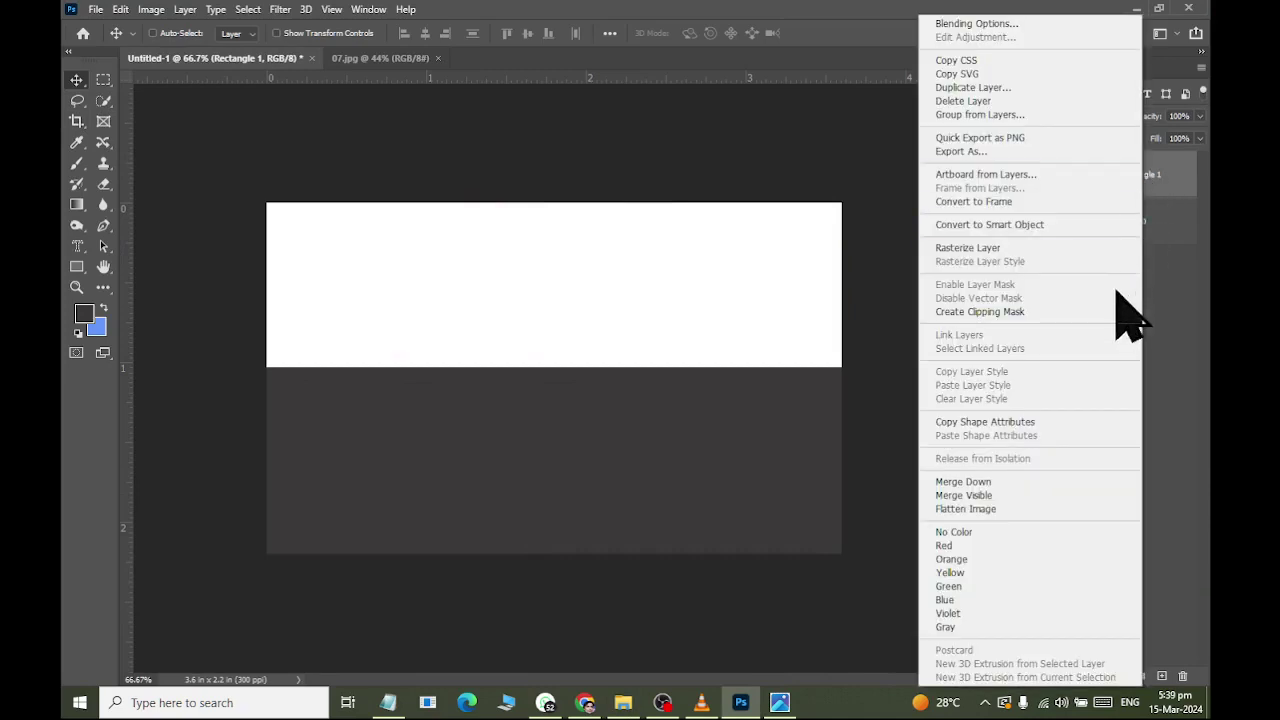
{"action": "right_click", "coordinate": [1132, 184]}
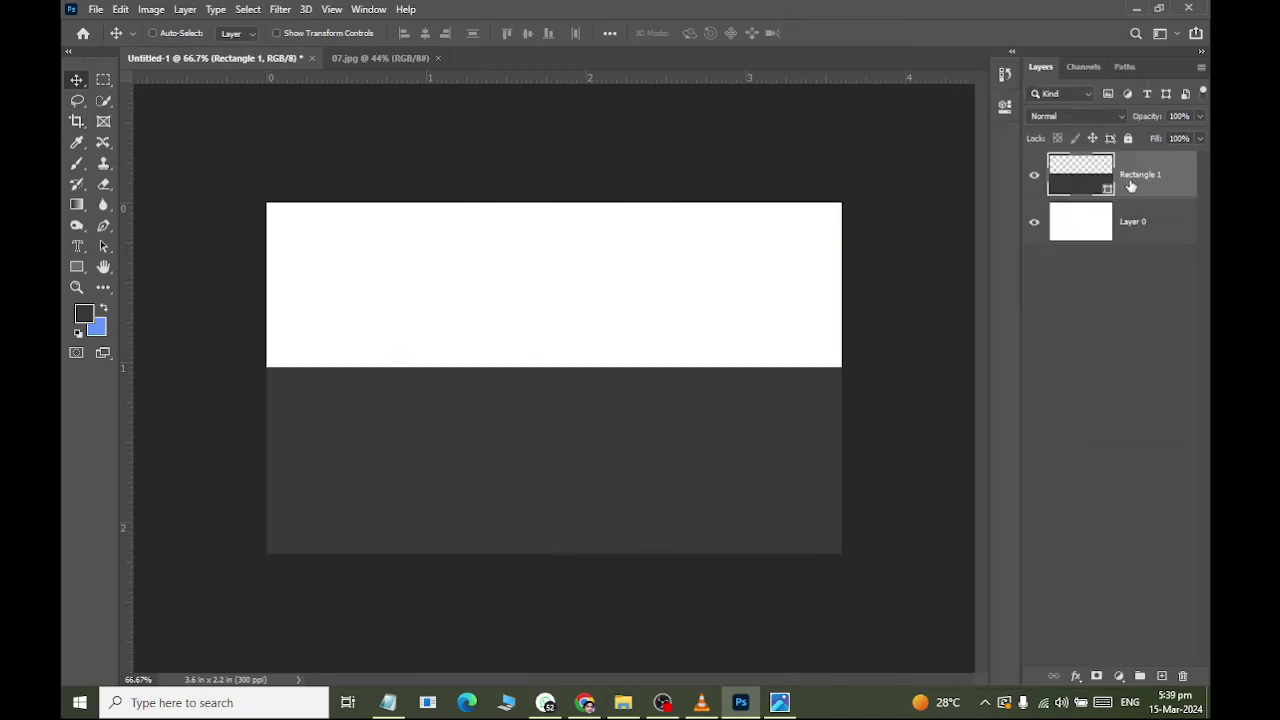
{"action": "right_click", "coordinate": [1134, 180]}
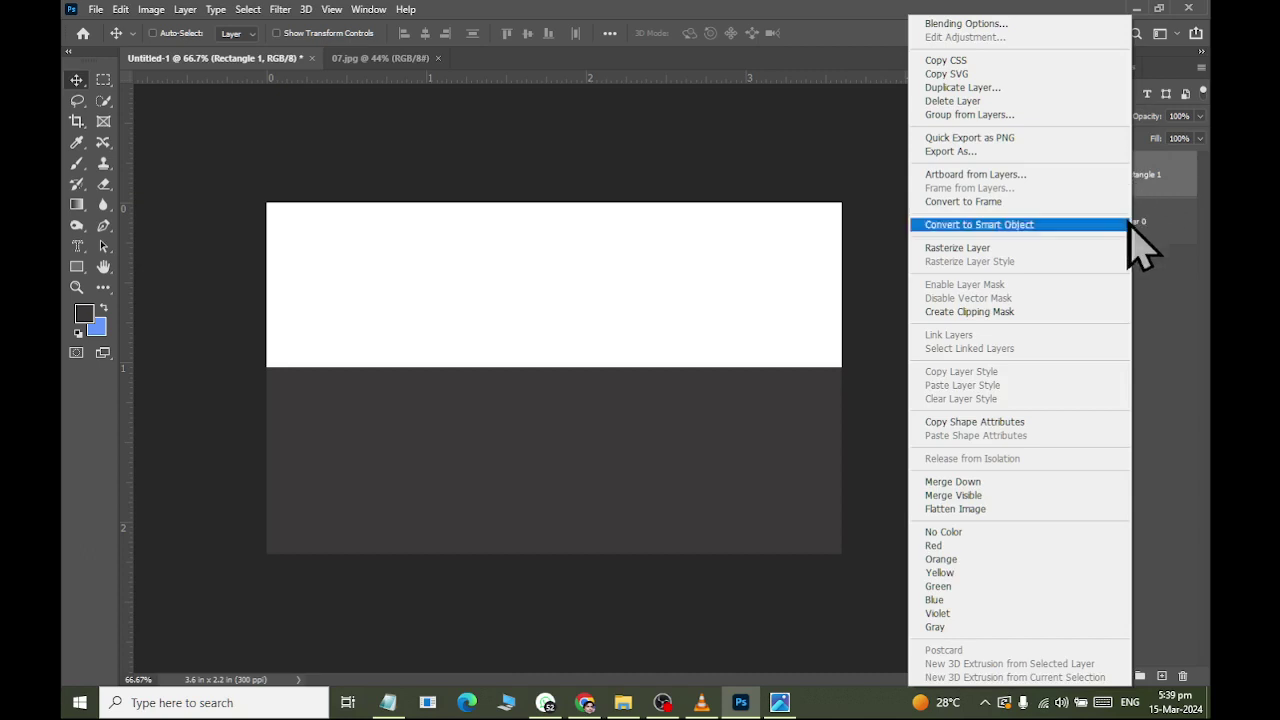
{"action": "key", "text": "Escape"}
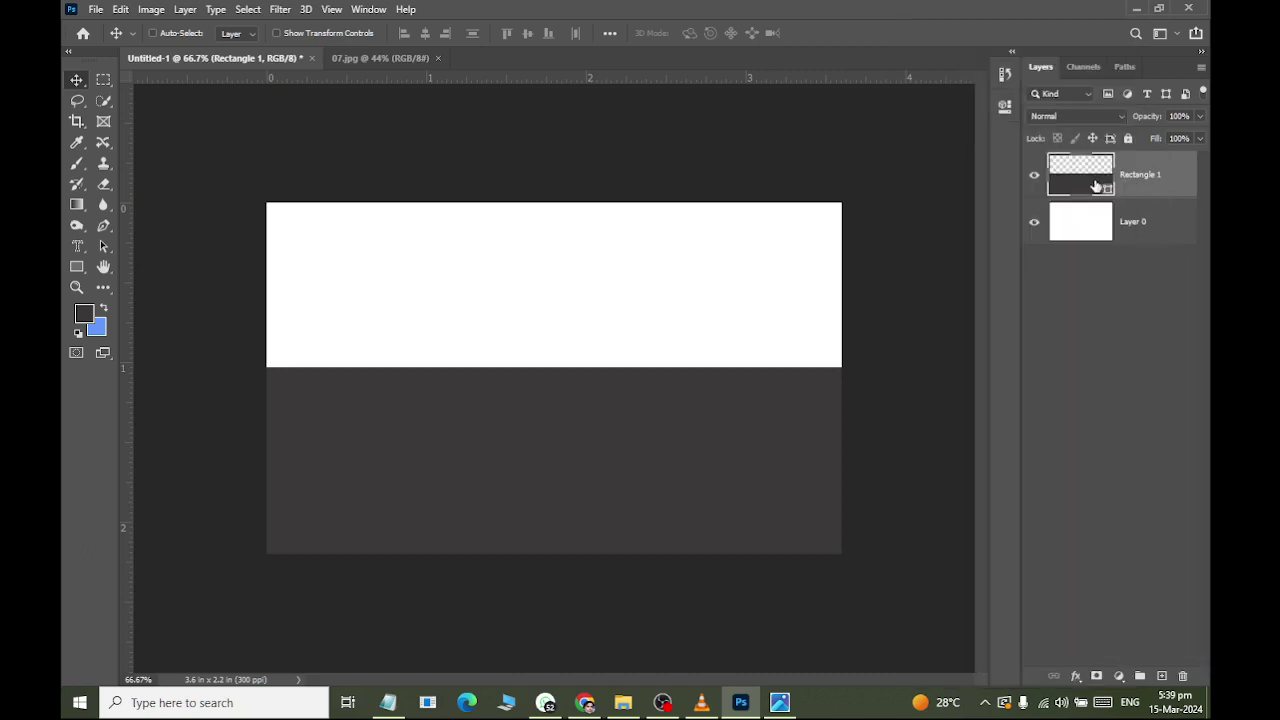
{"action": "right_click", "coordinate": [1093, 183]}
{"action": "key", "text": "Escape"}
{"action": "right_click", "coordinate": [1130, 176]}
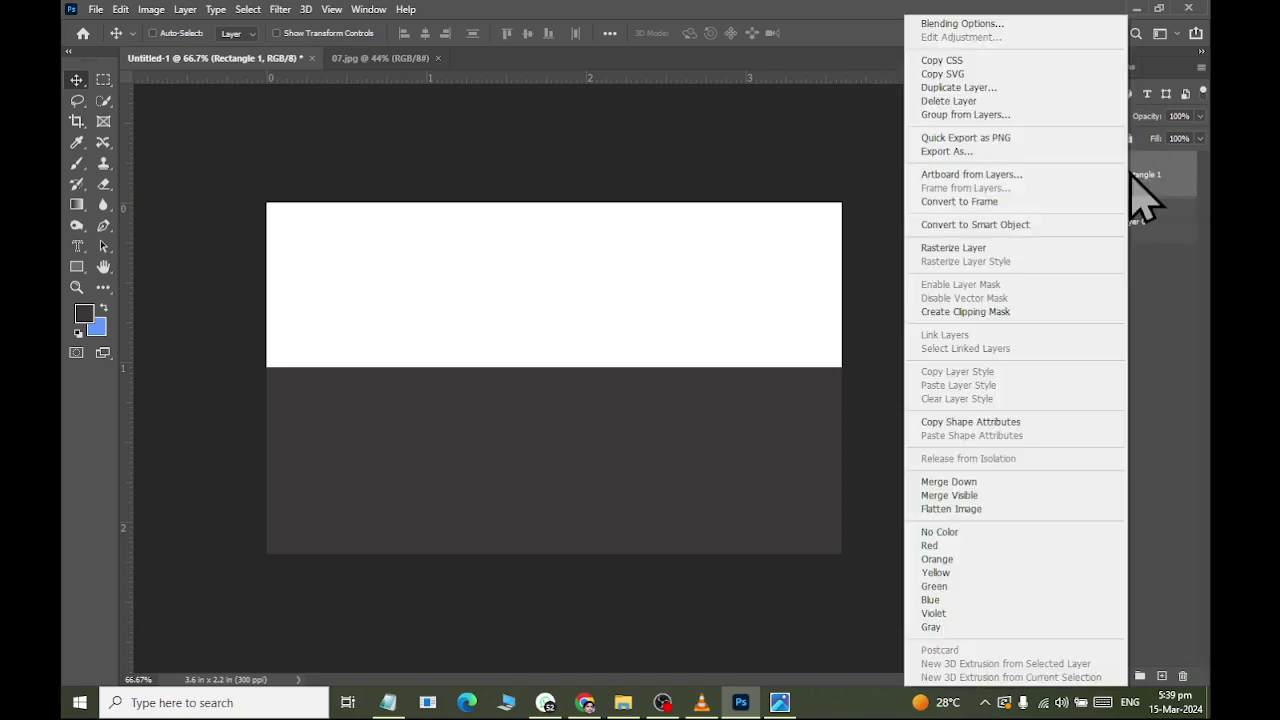
{"action": "left_click", "coordinate": [1088, 249]}
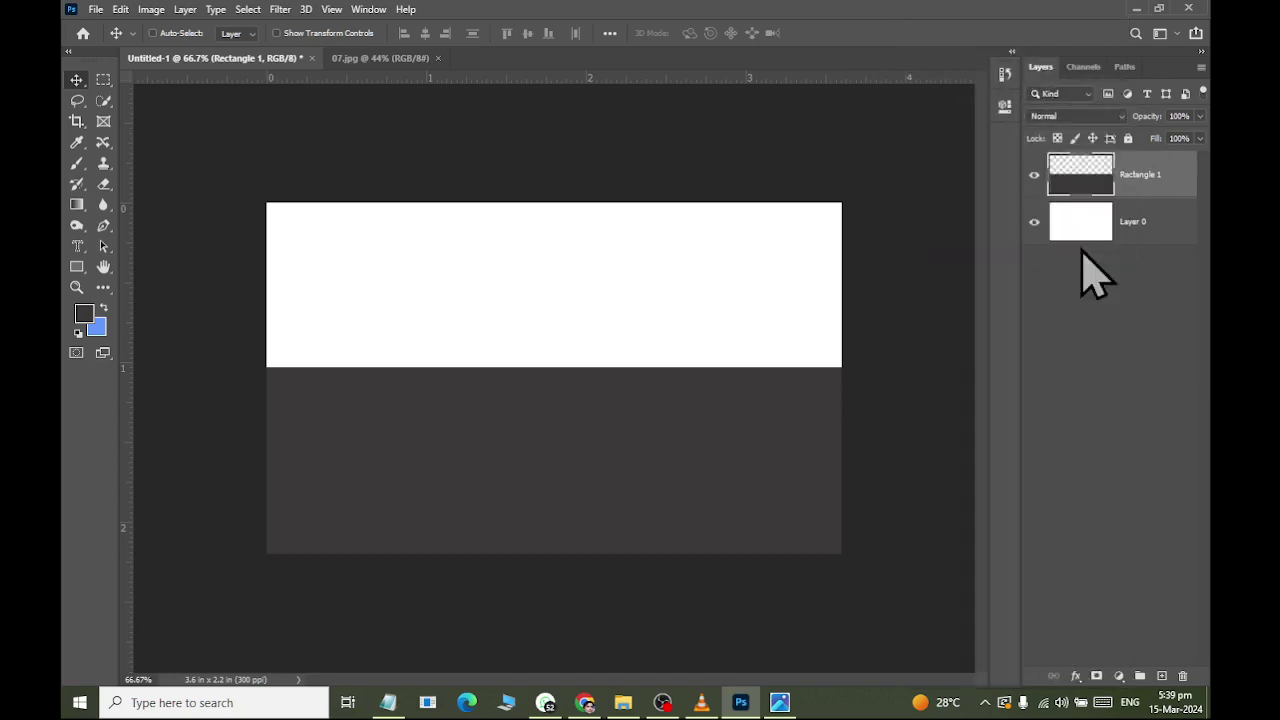
{"action": "key", "text": "alt+Tab"}
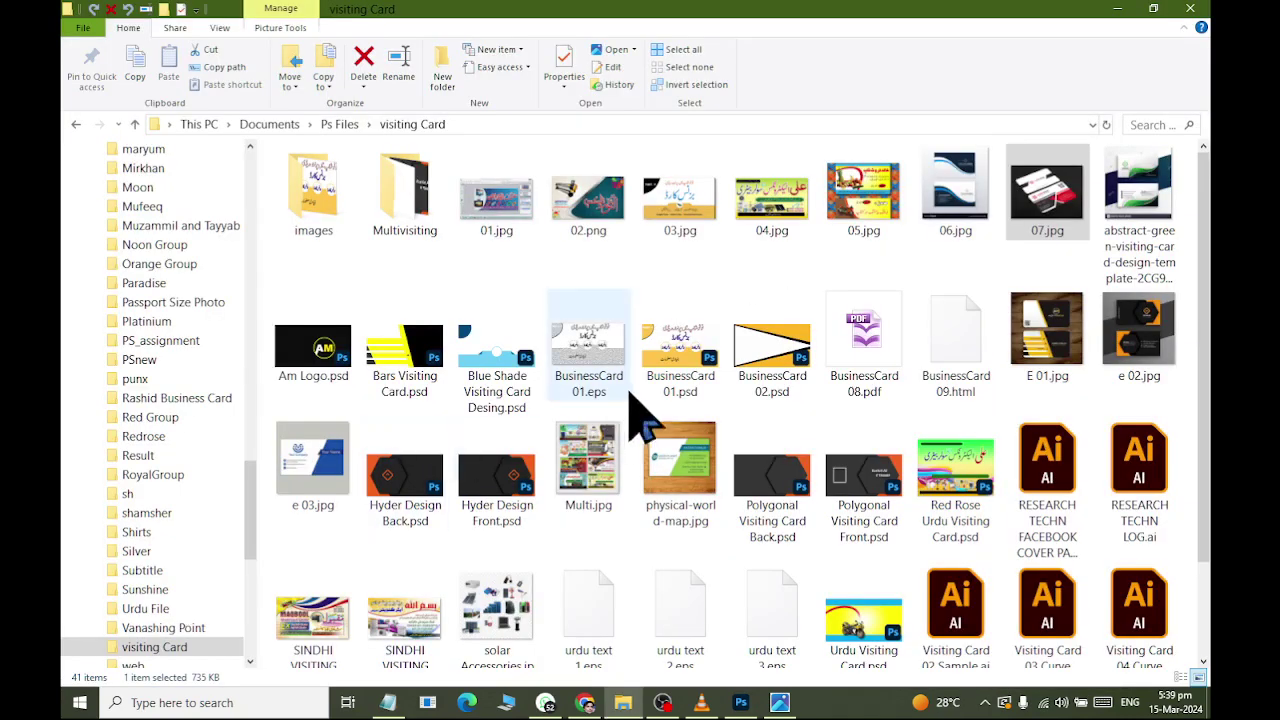
{"action": "key", "text": "alt+Tab"}
{"action": "key", "text": "alt+Tab"}
{"action": "key", "text": "Escape"}
{"action": "key", "text": "alt+Tab"}
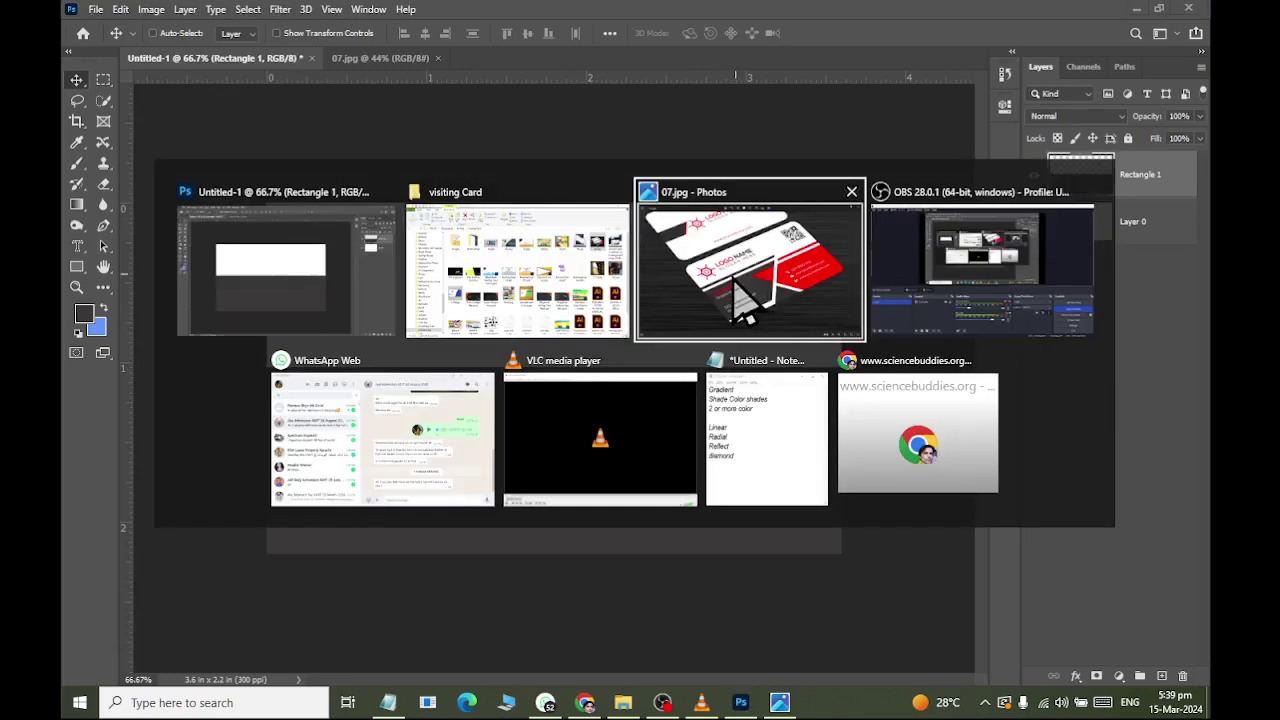
{"action": "left_click", "coordinate": [737, 280]}
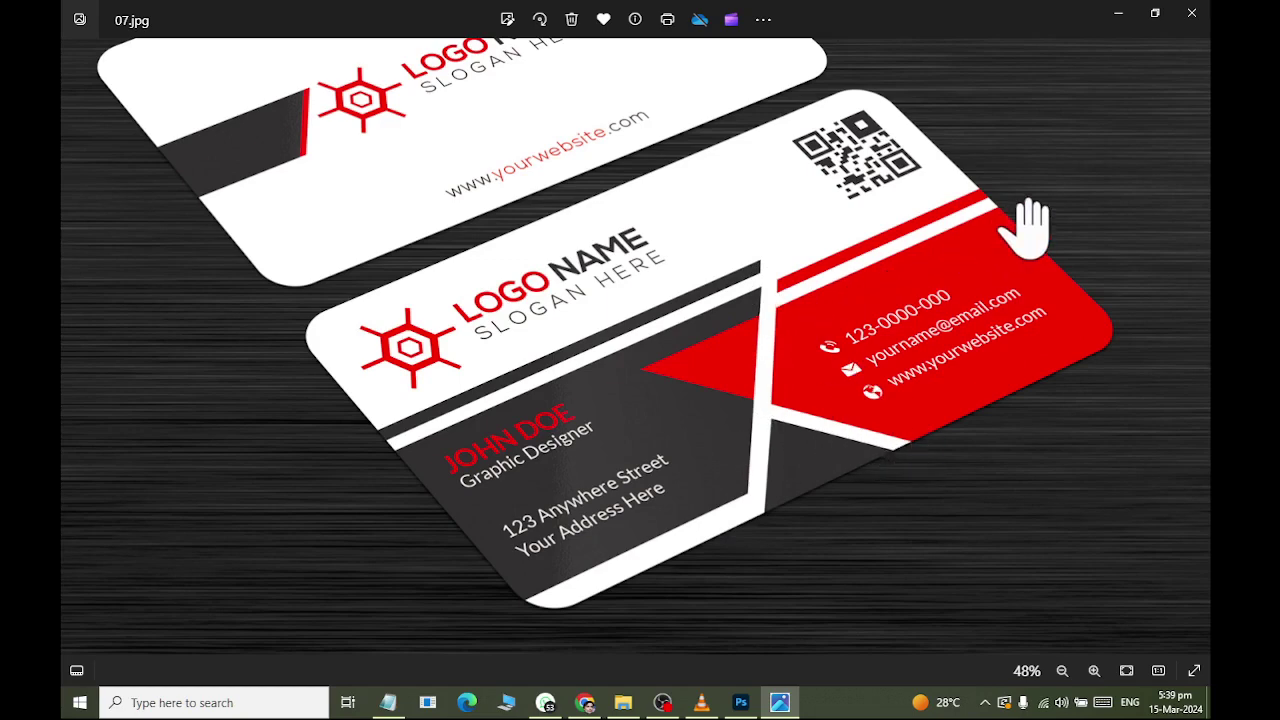
{"action": "key", "text": "alt+Tab"}
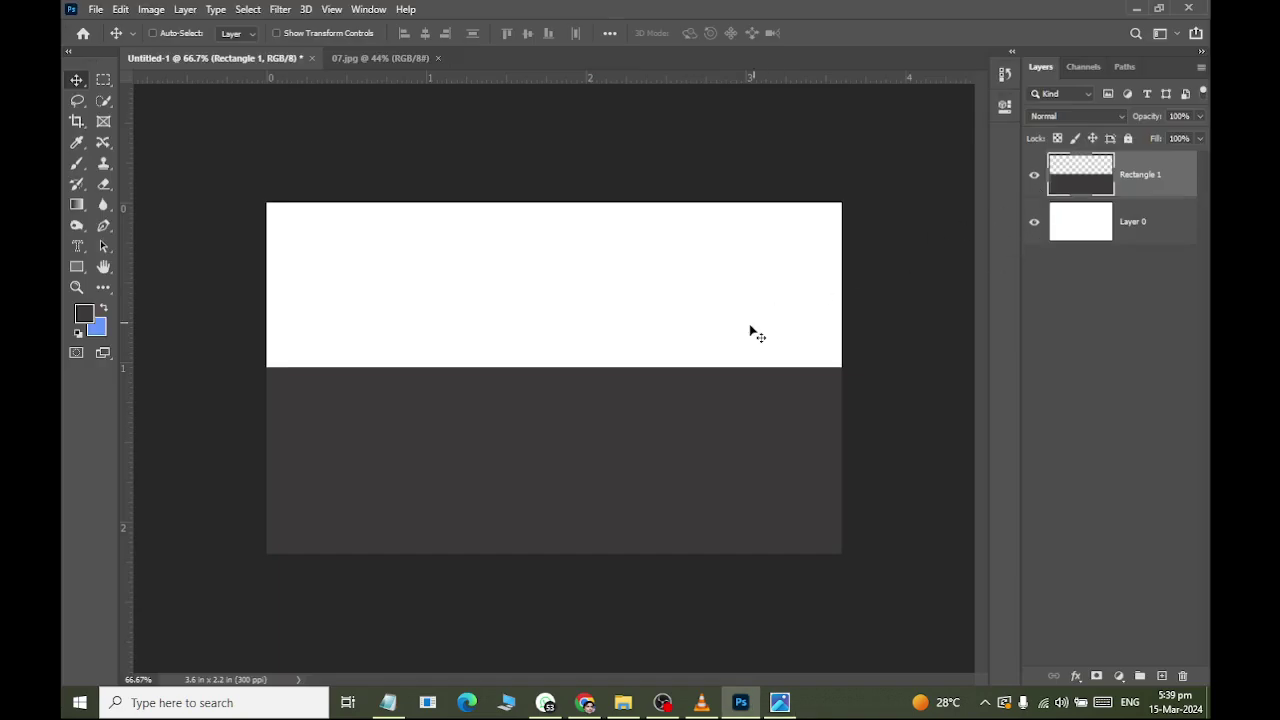
{"action": "key", "text": "alt+Tab"}
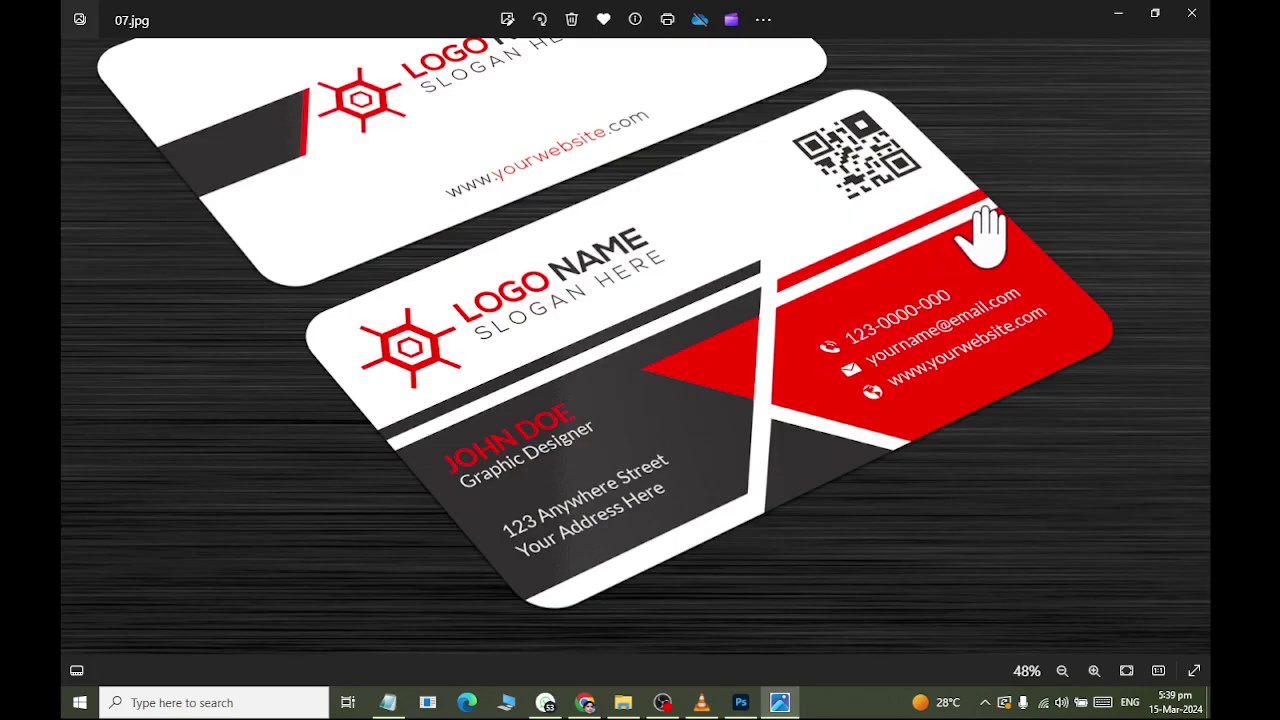
{"action": "key", "text": "alt+Tab"}
{"action": "key", "text": "alt+Tab"}
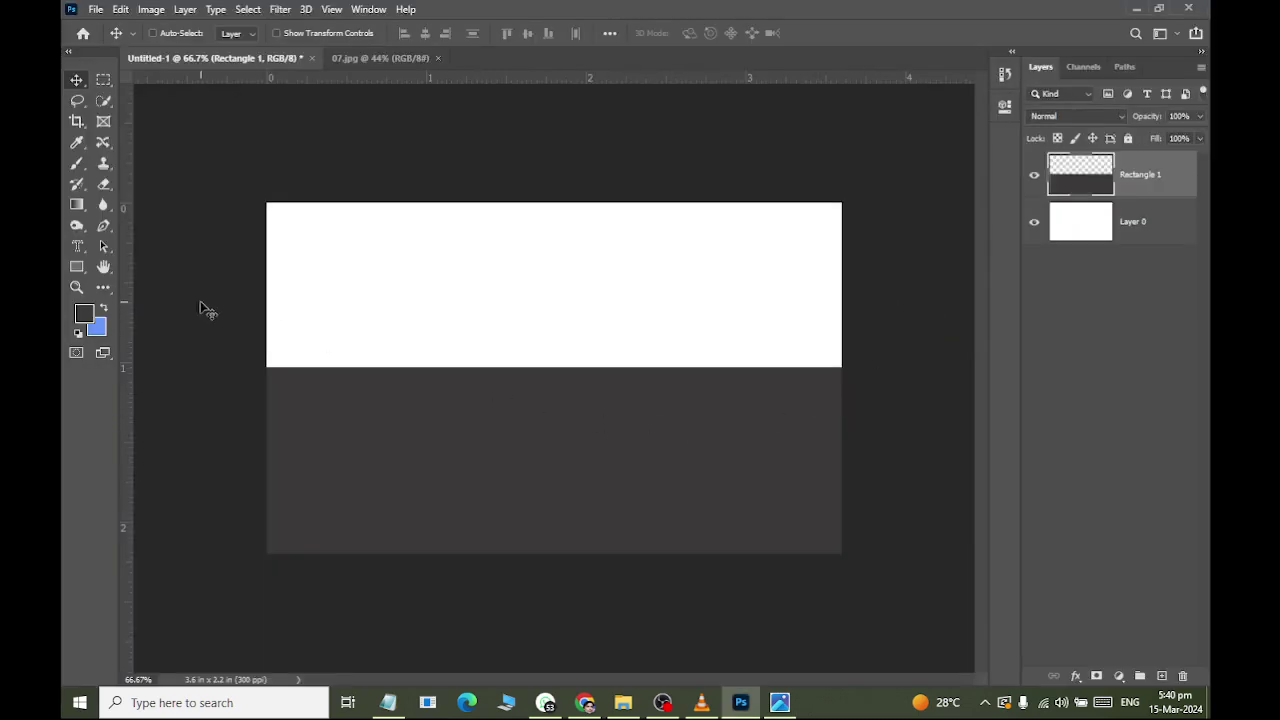
Raise the dark grey block's top edge slightly.
{"action": "key", "text": "ctrl+t"}
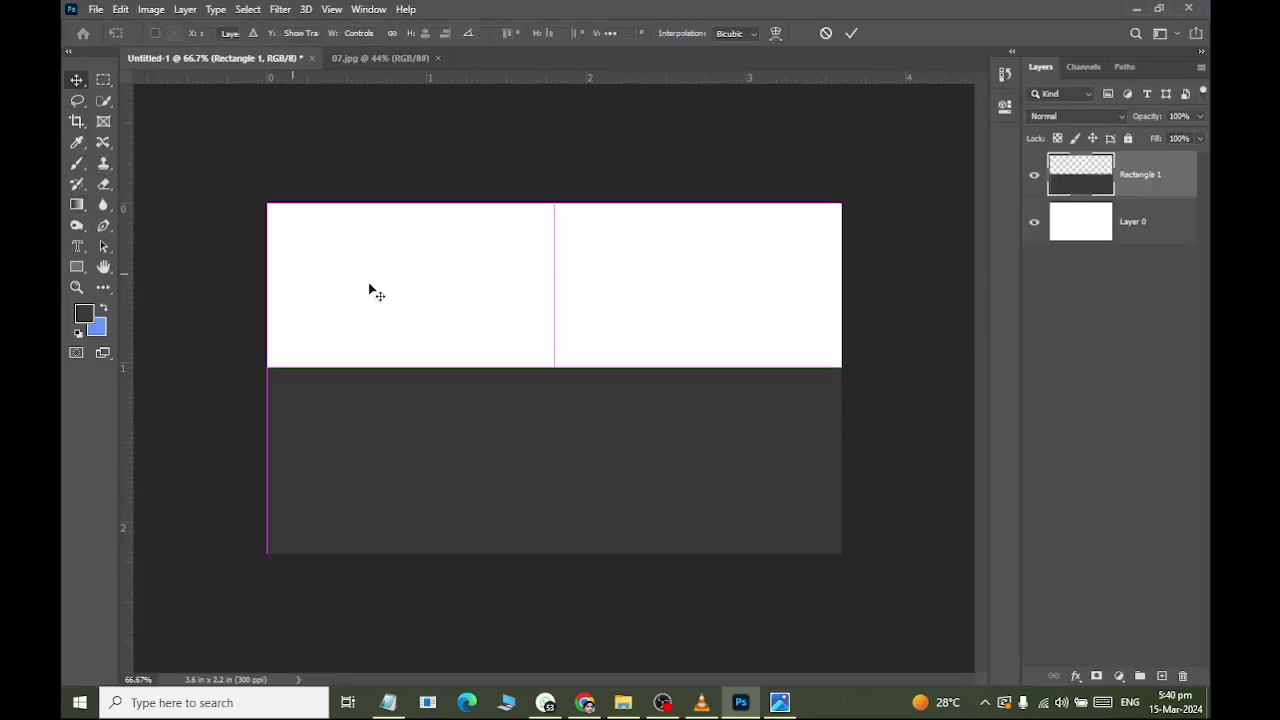
{"action": "left_click_drag", "start_coordinate": [557, 370], "coordinate": [555, 361]}
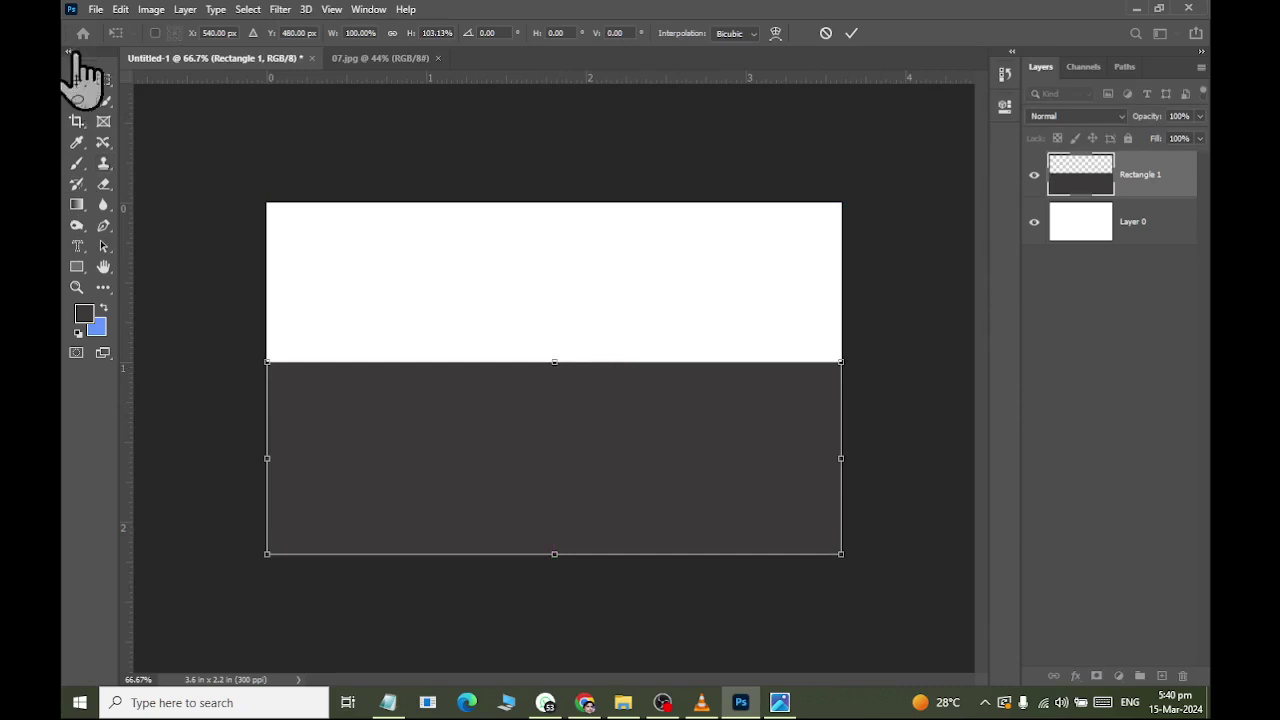
{"action": "left_click", "coordinate": [77, 79]}
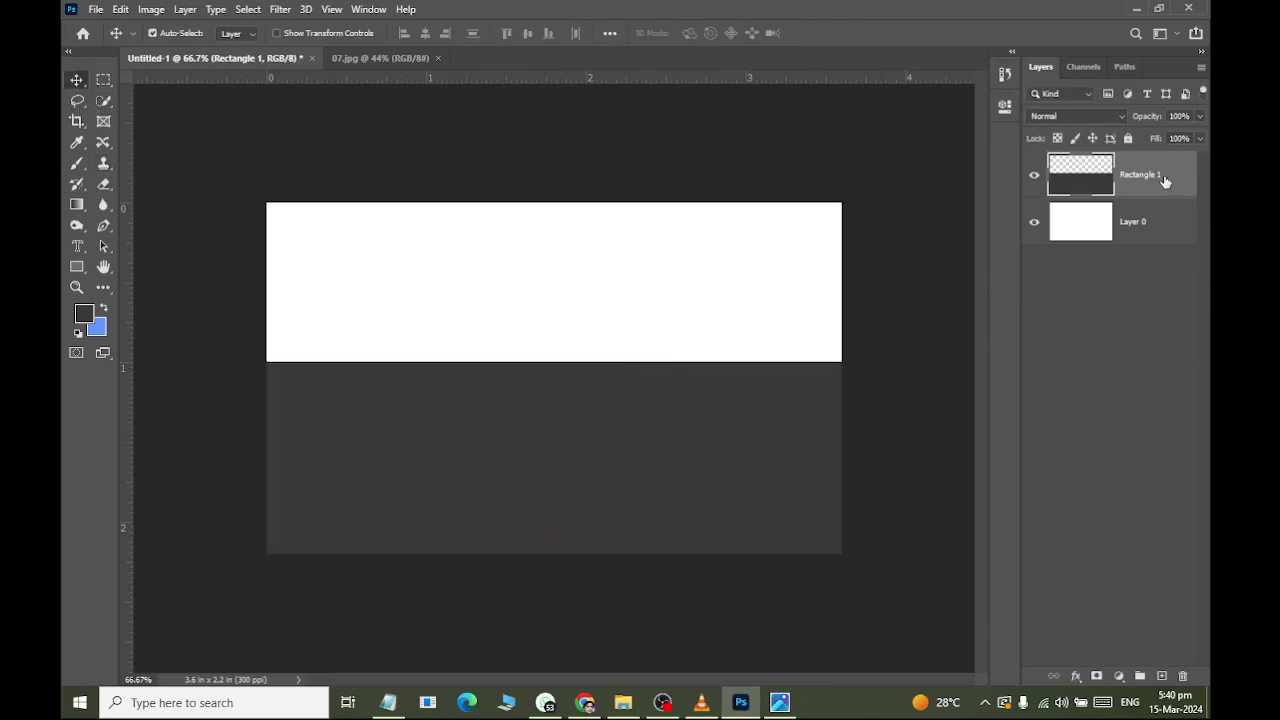
Duplicate the grey block and squash the copy into a thin strip at 8% height.
{"action": "key", "text": "ctrl+j"}
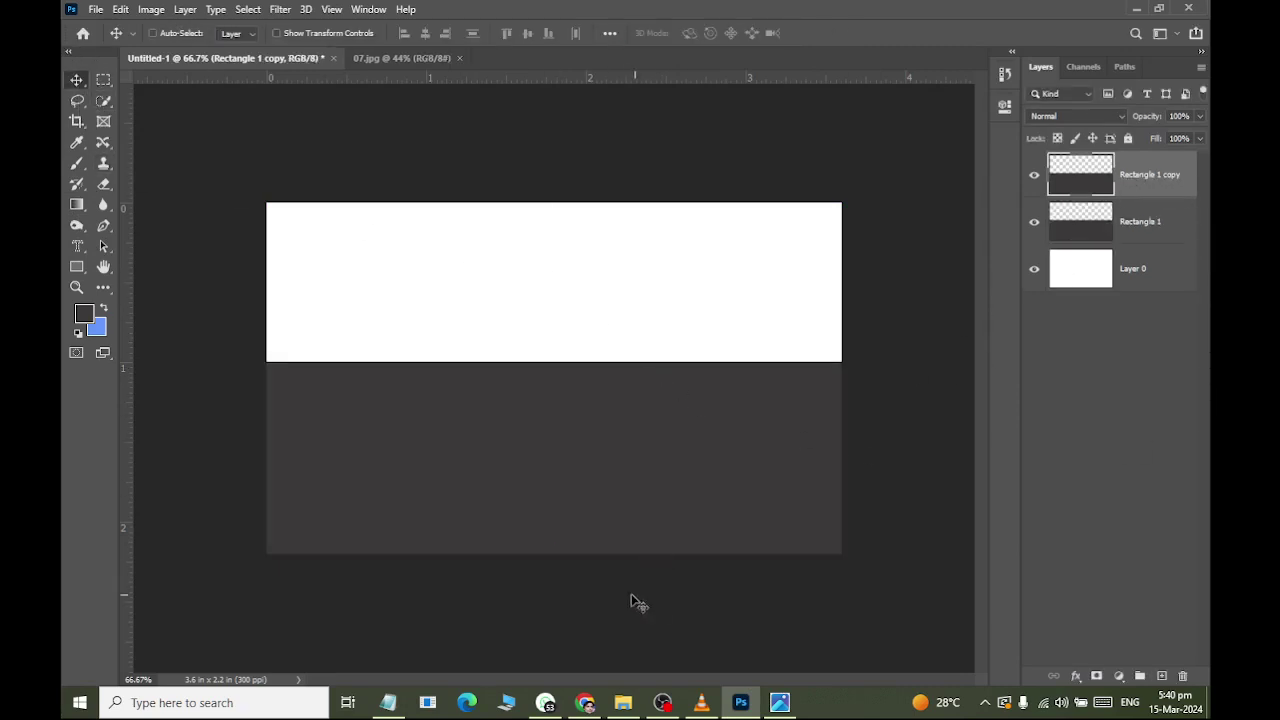
{"action": "key", "text": "ctrl+t"}
{"action": "left_click_drag", "start_coordinate": [556, 556], "coordinate": [553, 463]}
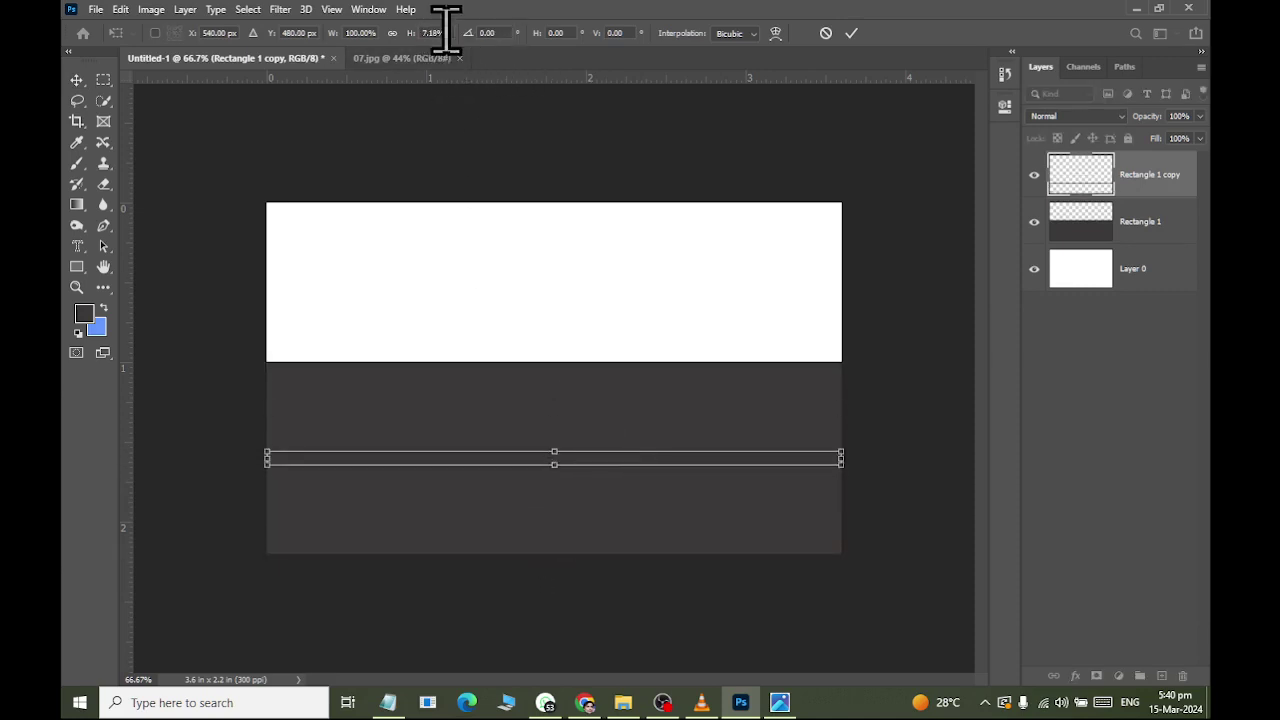
{"action": "left_click", "coordinate": [451, 33]}
{"action": "key", "text": "Down"}
{"action": "key", "text": "Down"}
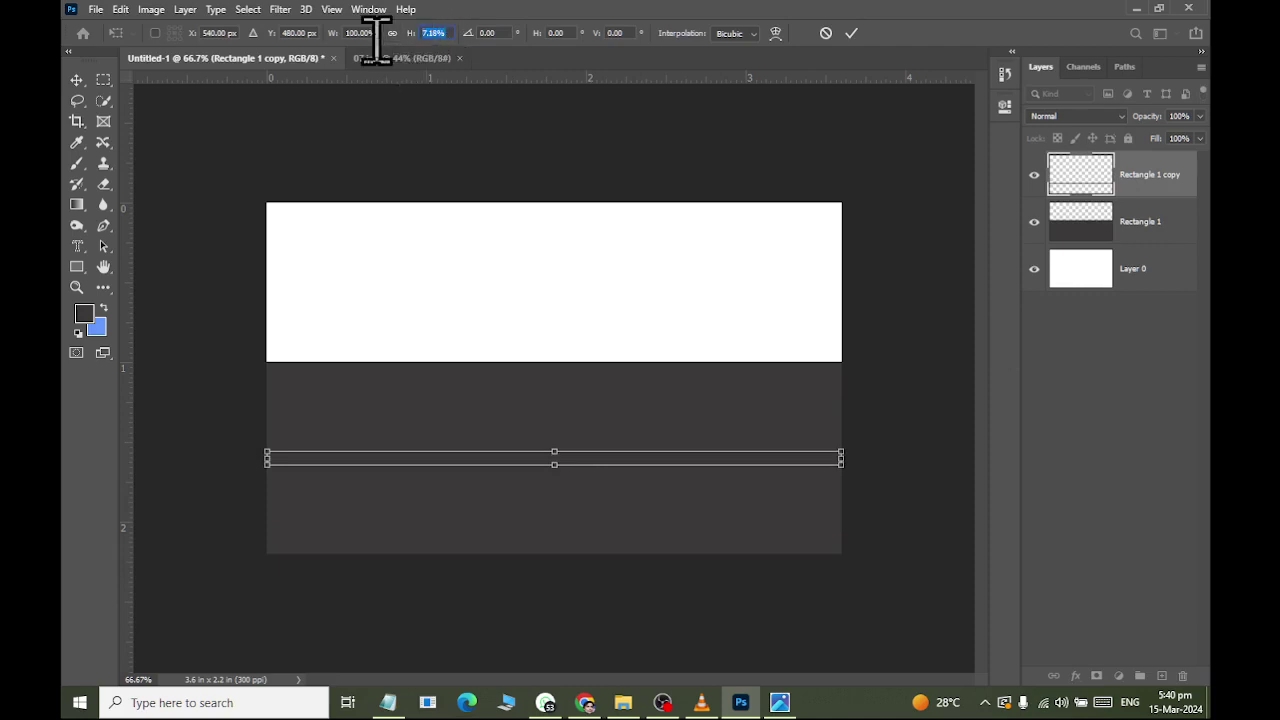
{"action": "type", "text": "8"}
{"action": "key", "text": "Return"}
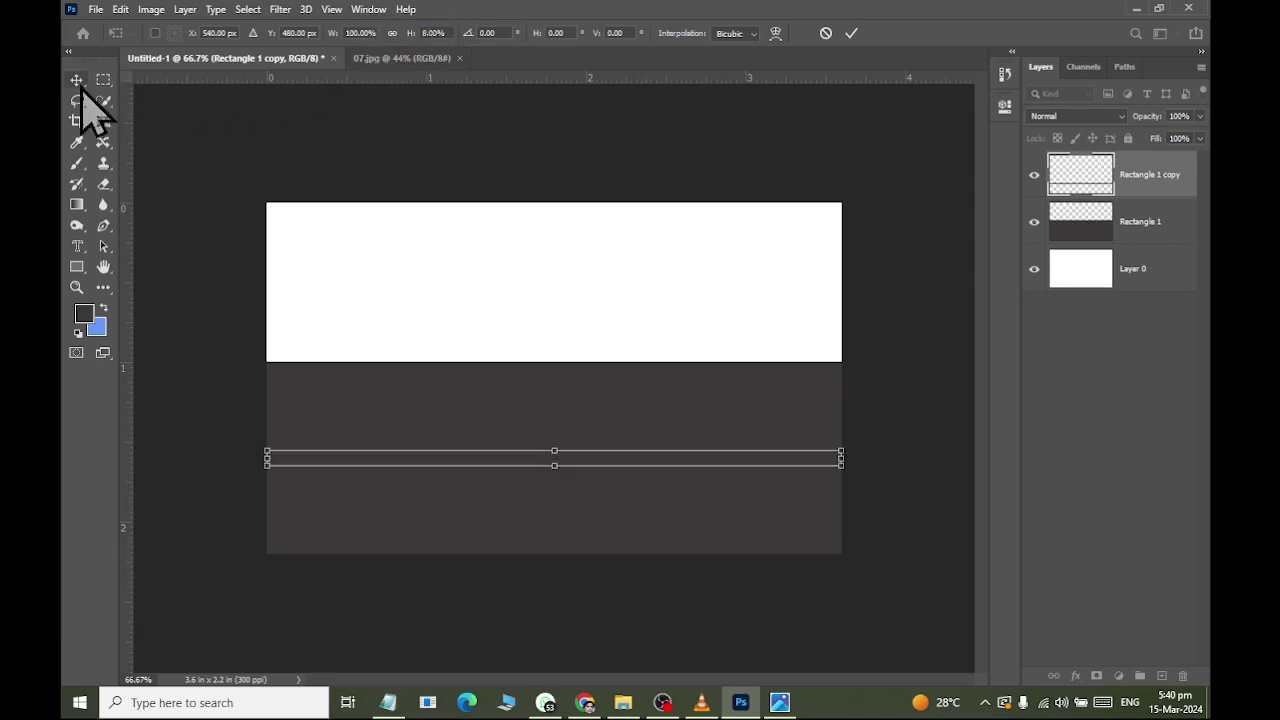
{"action": "left_click", "coordinate": [78, 82]}
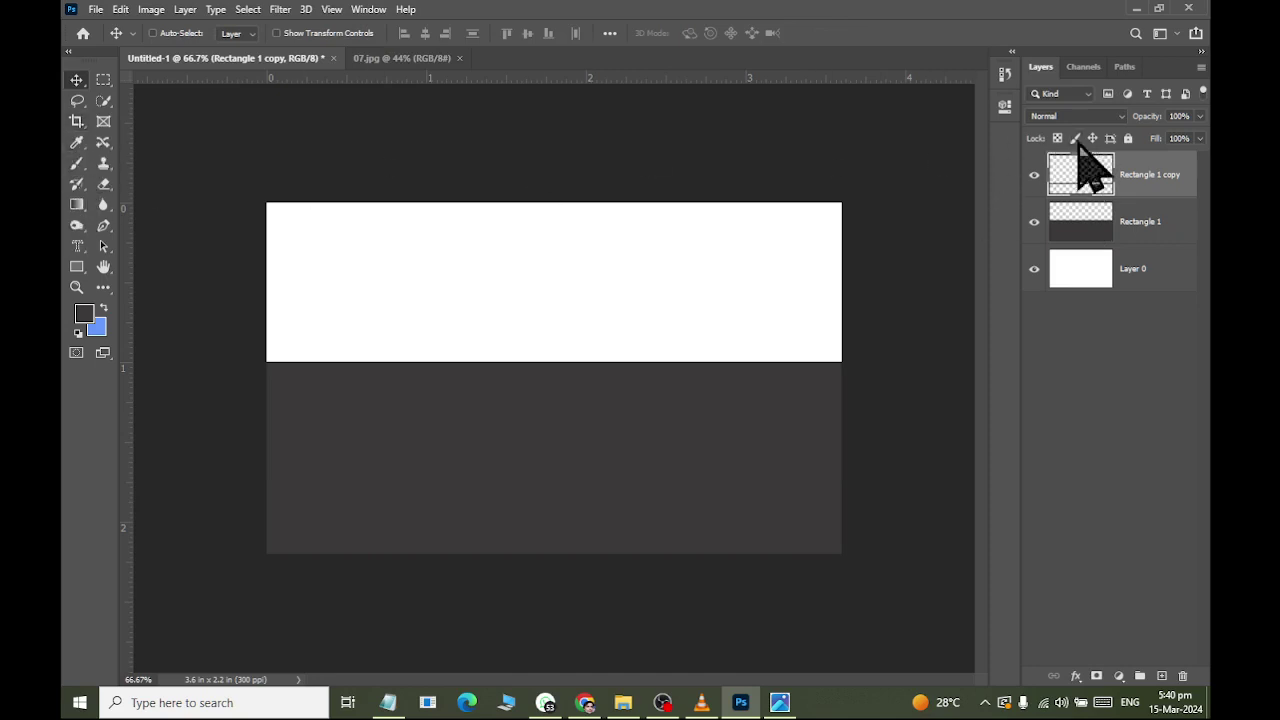
Fill the strip layer's pixels with white ffffff using the Paint Bucket.
{"action": "left_click", "coordinate": [1085, 176], "text": "ctrl"}
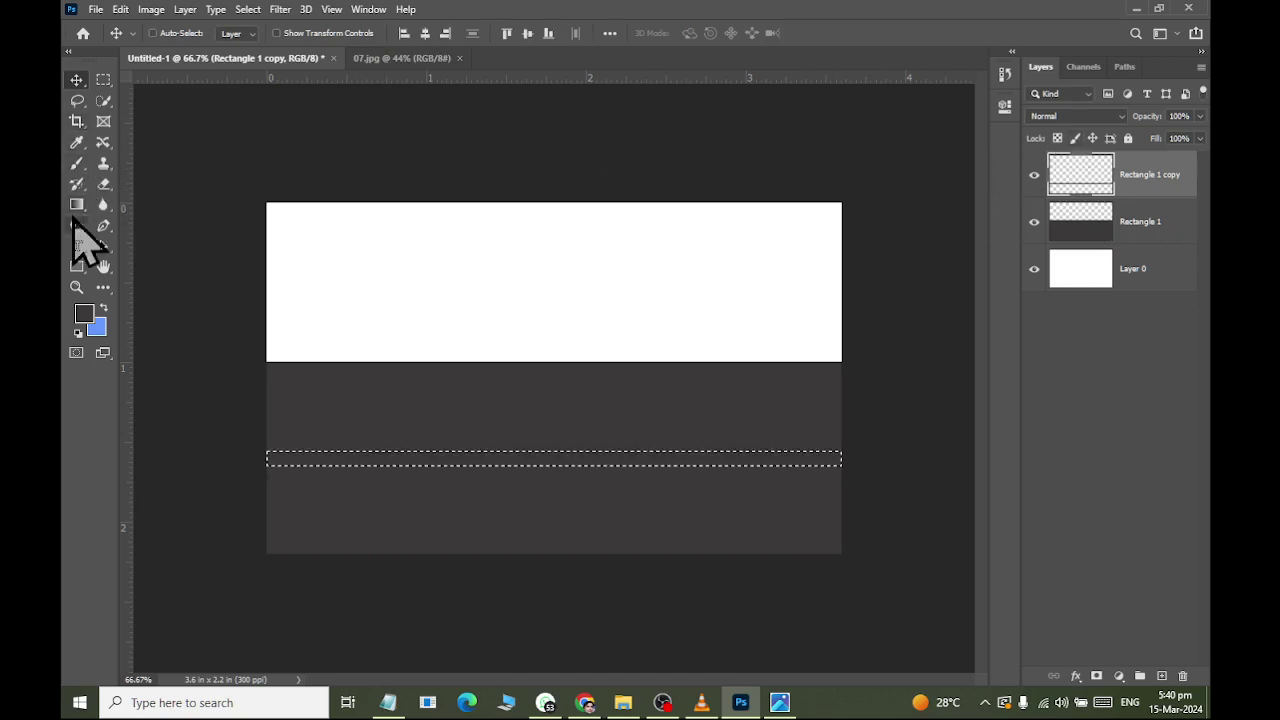
{"action": "left_click_drag", "start_coordinate": [75, 208], "coordinate": [126, 219]}
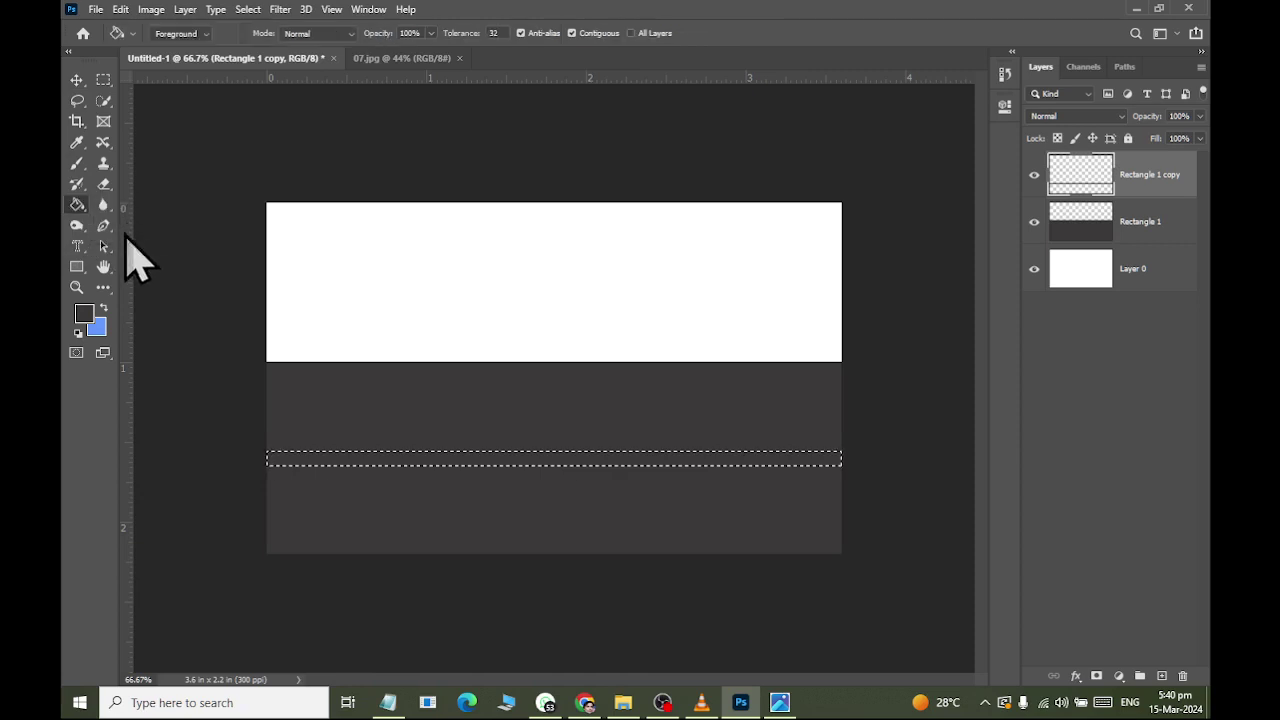
{"action": "left_click", "coordinate": [85, 316]}
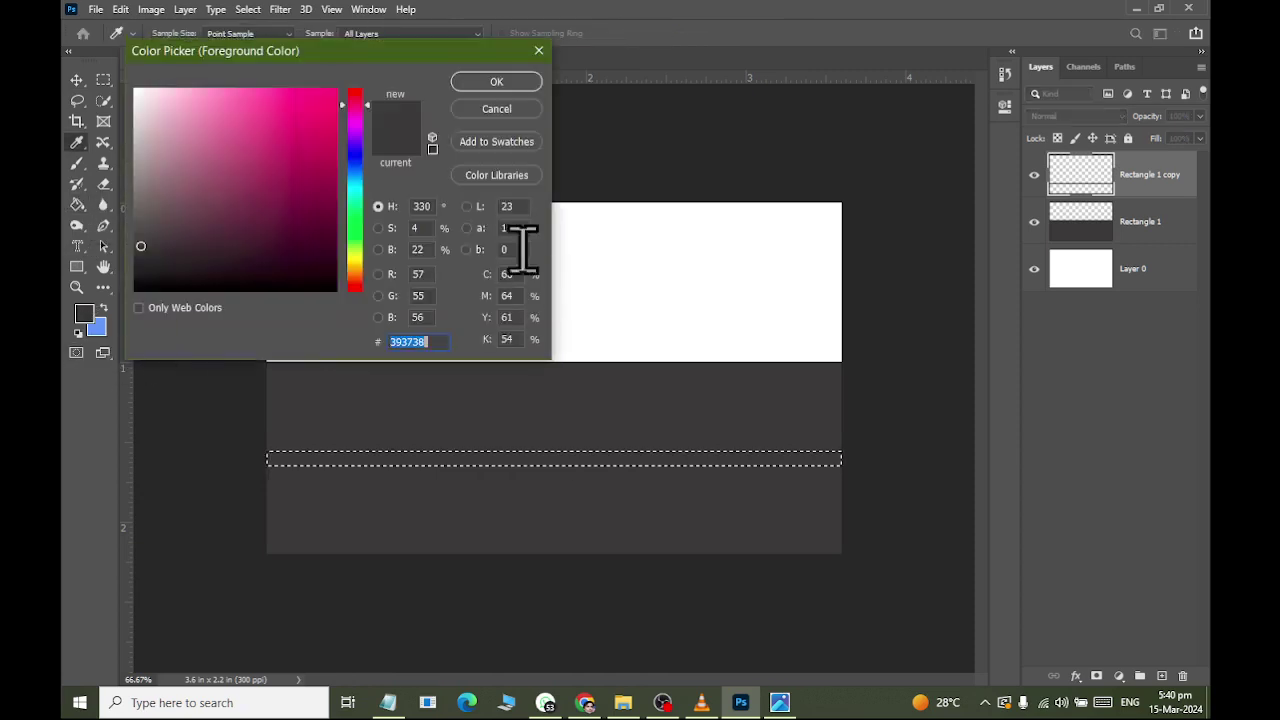
{"action": "type", "text": "ffffff"}
{"action": "left_click", "coordinate": [496, 81]}
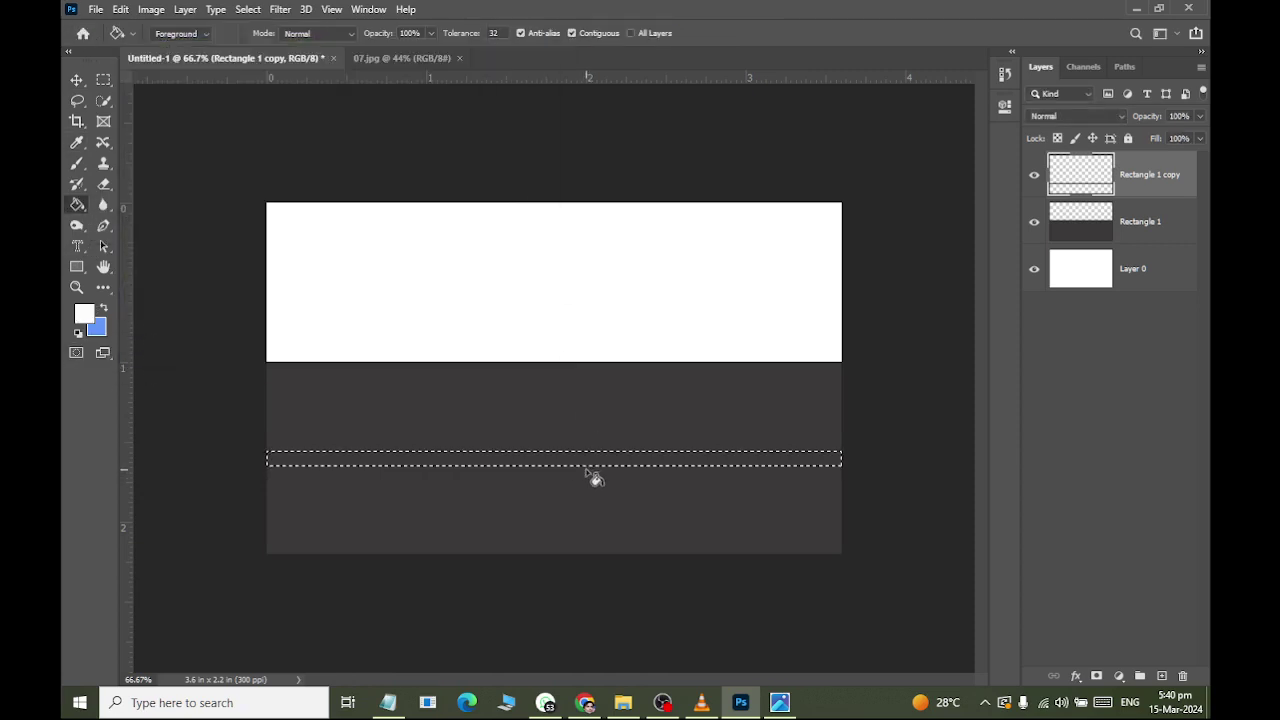
{"action": "left_click", "coordinate": [592, 464]}
Deselect and move the white strip up near the grey block's top.
{"action": "left_click", "coordinate": [77, 80]}
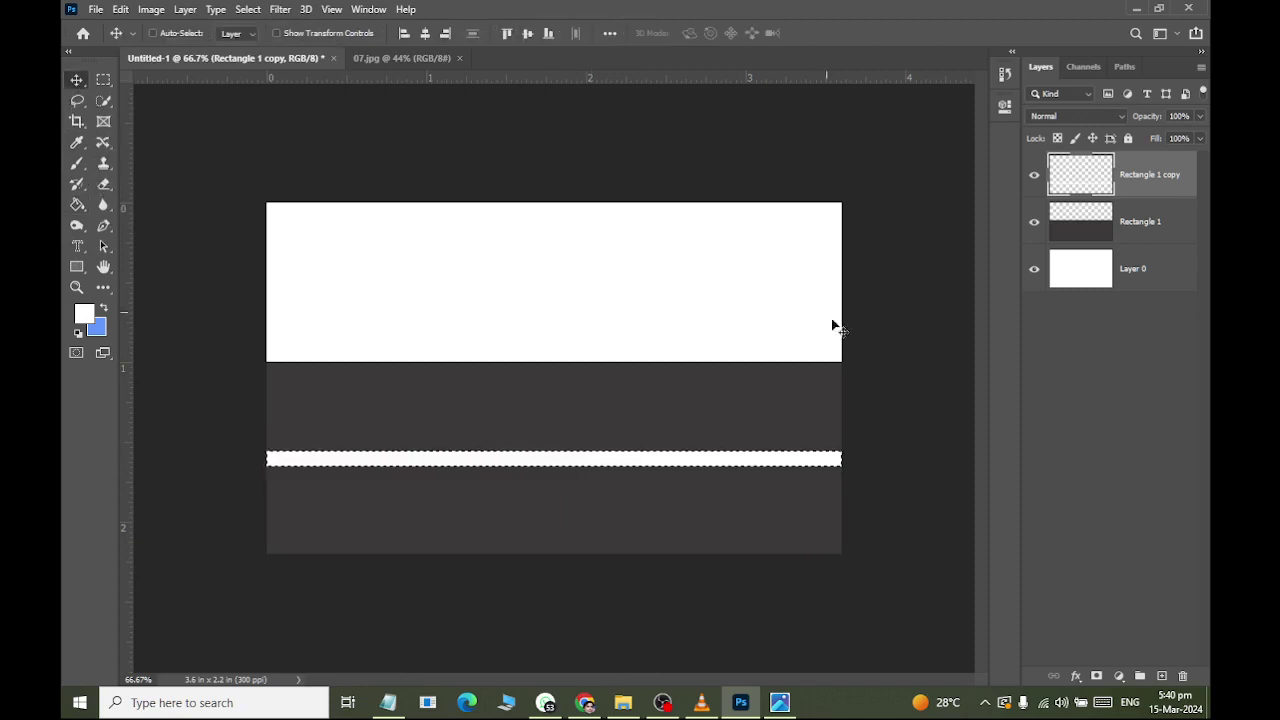
{"action": "key", "text": "ctrl+d"}
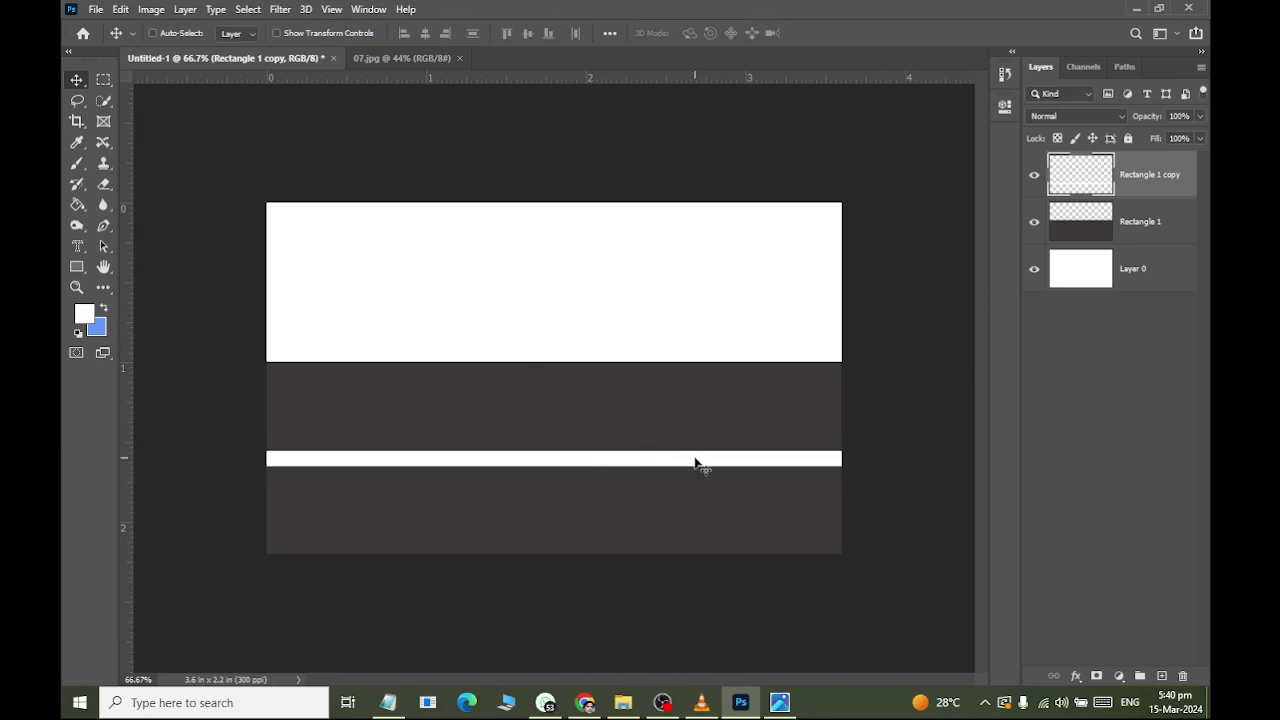
{"action": "left_click_drag", "start_coordinate": [700, 466], "coordinate": [706, 406]}
{"action": "key", "text": "alt+Tab"}
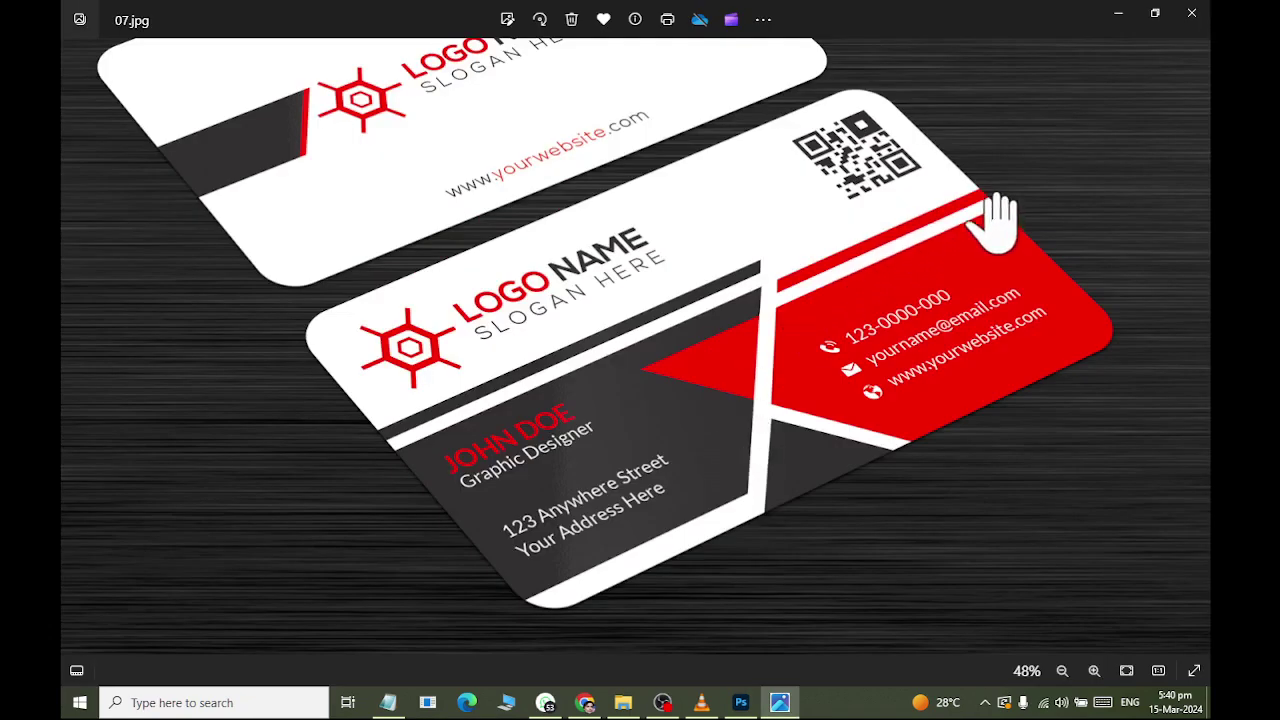
Nudge the white strip up to sit just below the white top area.
{"action": "key", "text": "alt+Tab"}
{"action": "key", "text": "alt+Tab"}
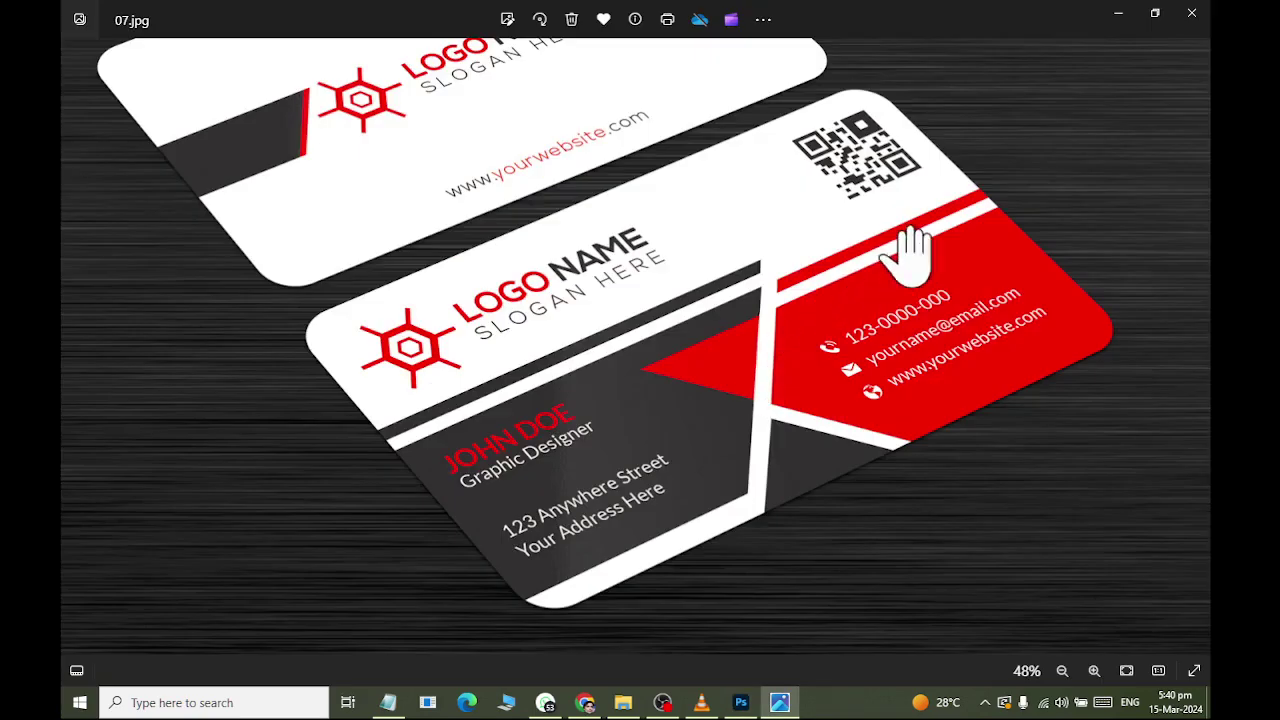
{"action": "key", "text": "alt+Tab"}
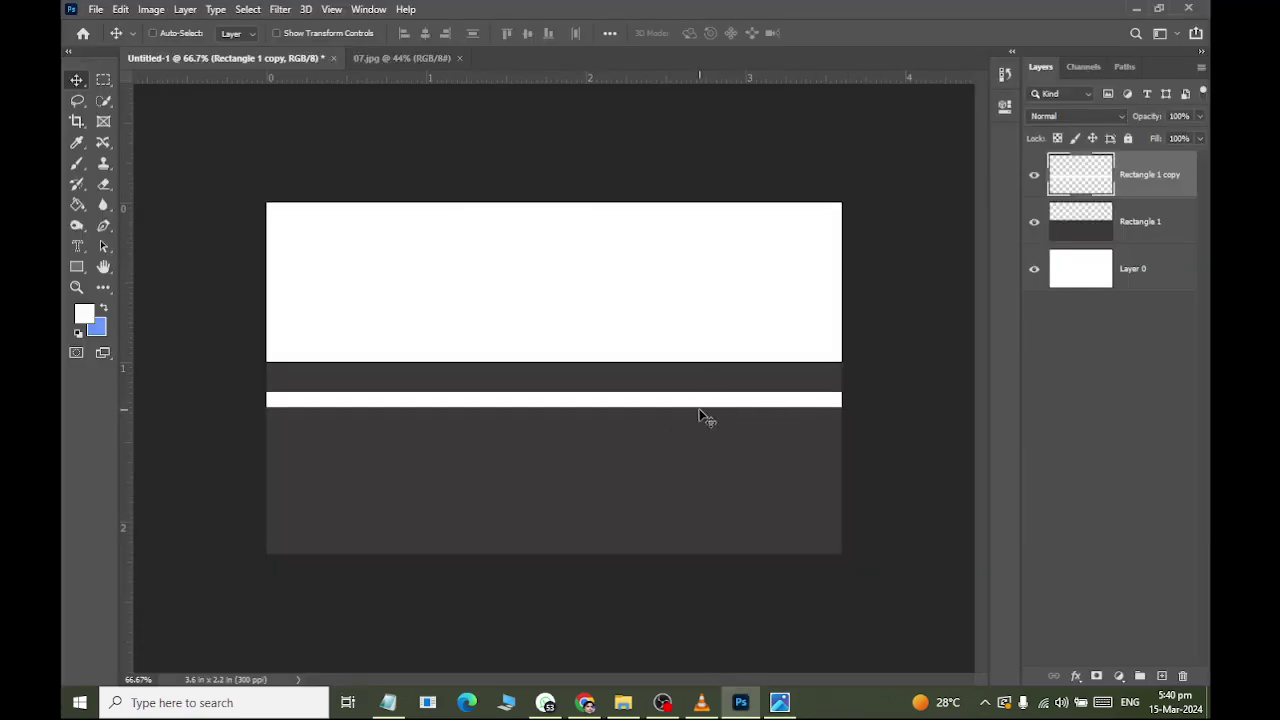
{"action": "key", "text": "Up"}
{"action": "key", "text": "Up"}
{"action": "key", "text": "Up"}
{"action": "key", "text": "Up"}
{"action": "key", "text": "Up"}
{"action": "key", "text": "Up"}
{"action": "key", "text": "Up"}
{"action": "key", "text": "Up"}
{"action": "key", "text": "Up"}
{"action": "key", "text": "Up"}
{"action": "key", "text": "Up"}
{"action": "key", "text": "Up"}
{"action": "key", "text": "Up"}
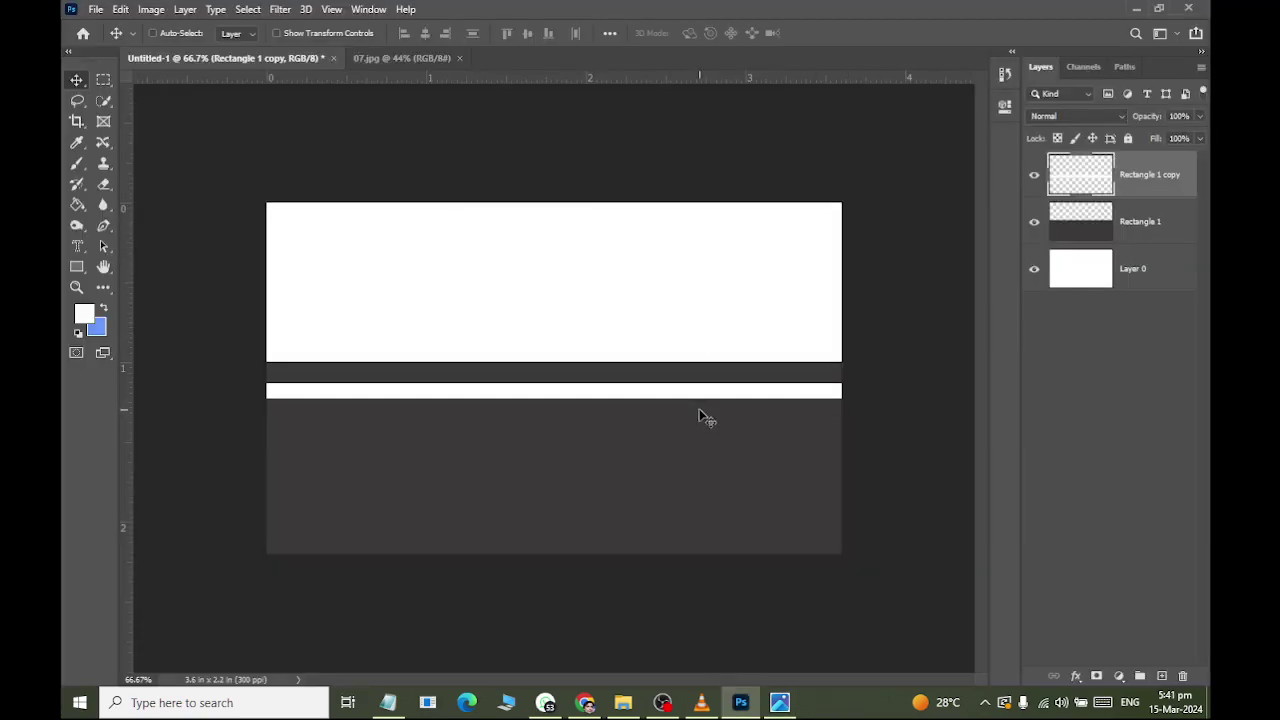
{"action": "key", "text": "Up"}
{"action": "key", "text": "Up"}
{"action": "key", "text": "Up"}
{"action": "key", "text": "Up"}
{"action": "key", "text": "Up"}
{"action": "key", "text": "Up"}
{"action": "key", "text": "Up"}
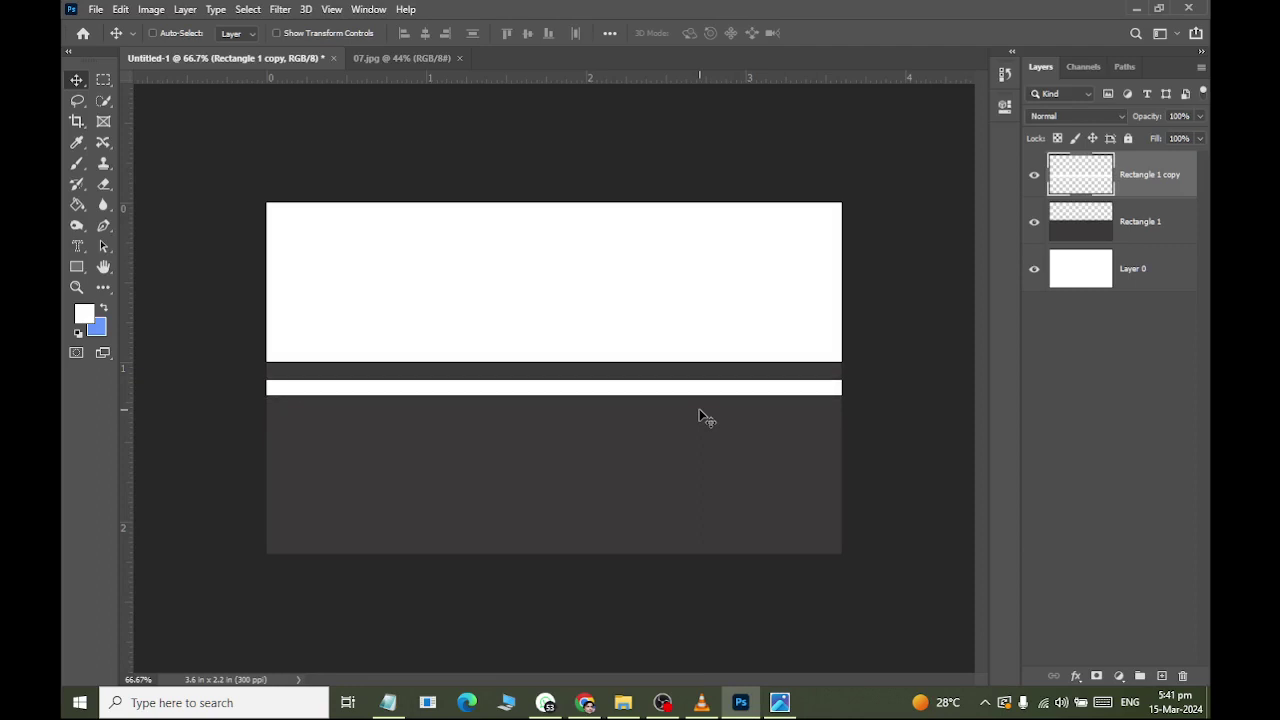
Duplicate the white strip and move the copy lower across the dark block.
{"action": "key", "text": "ctrl"}
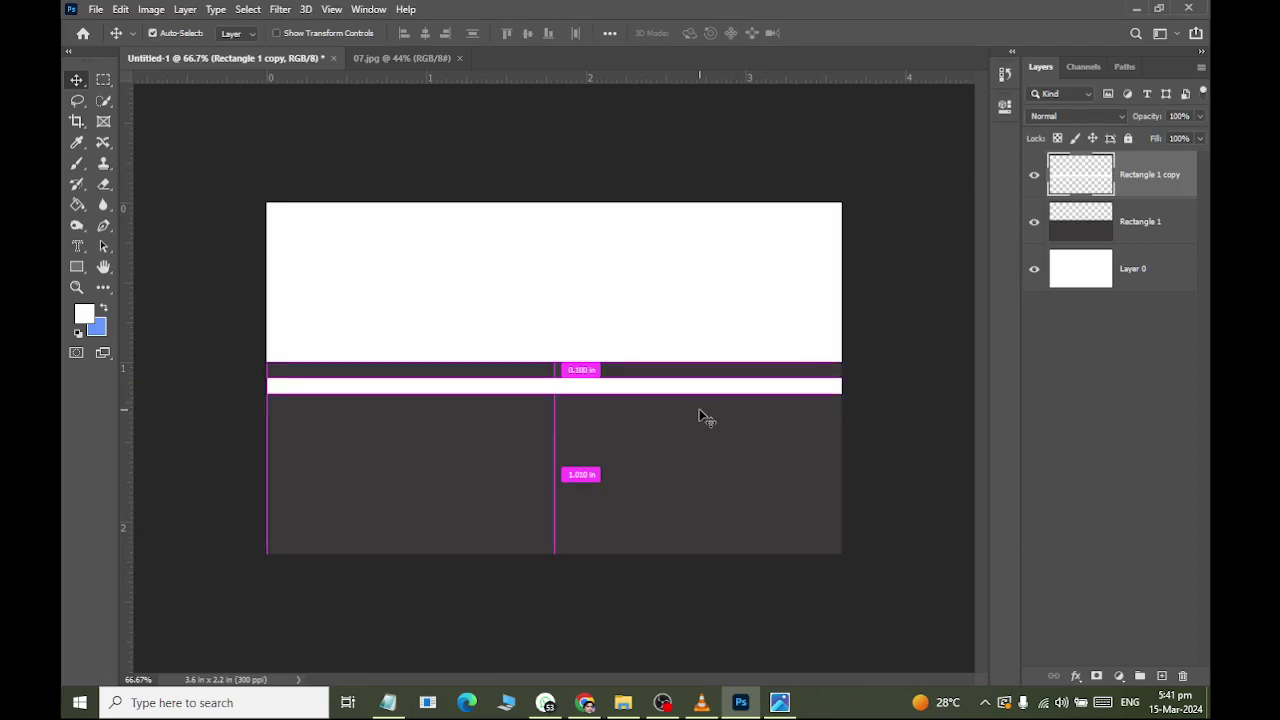
{"action": "key", "text": "ctrl+j"}
{"action": "left_click_drag", "start_coordinate": [535, 407], "coordinate": [540, 471]}
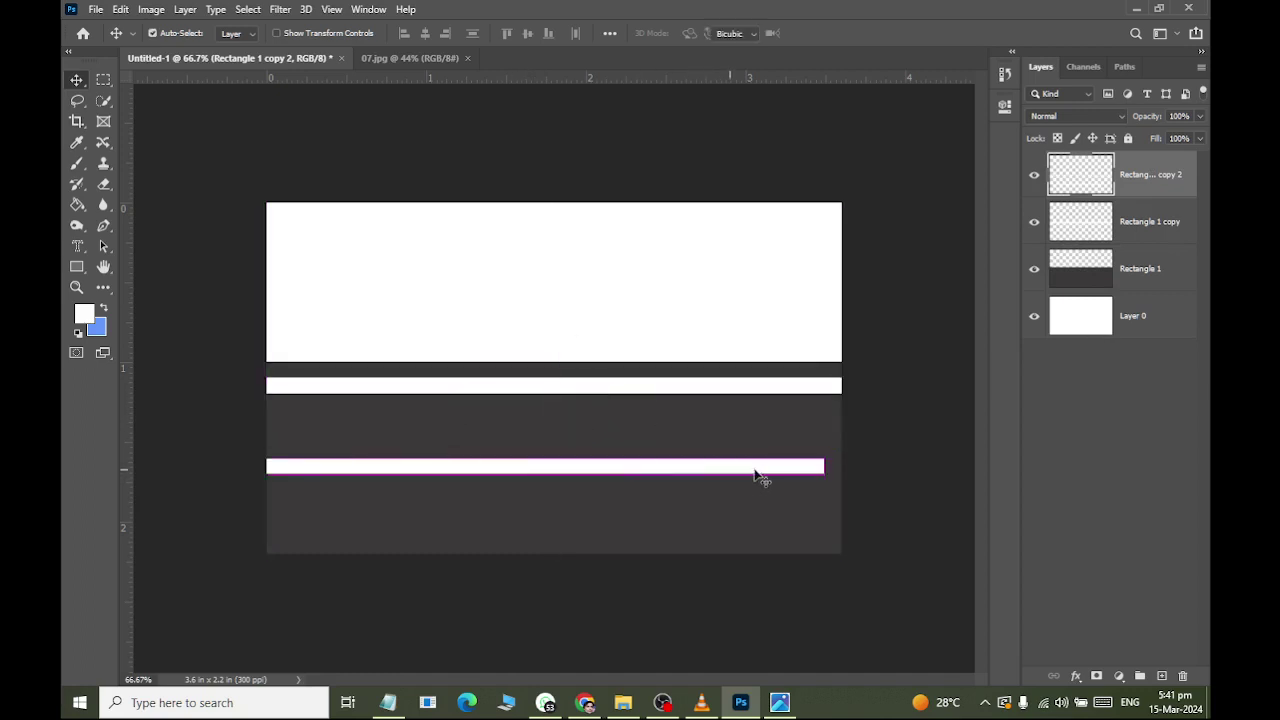
Shorten the duplicate strip from its right end and rotate it to a steep diagonal of about -62°.
{"action": "key", "text": "ctrl+t"}
{"action": "left_click_drag", "start_coordinate": [826, 466], "coordinate": [649, 461]}
{"action": "left_click_drag", "start_coordinate": [705, 503], "coordinate": [680, 194]}
{"action": "key", "text": "alt+Tab"}
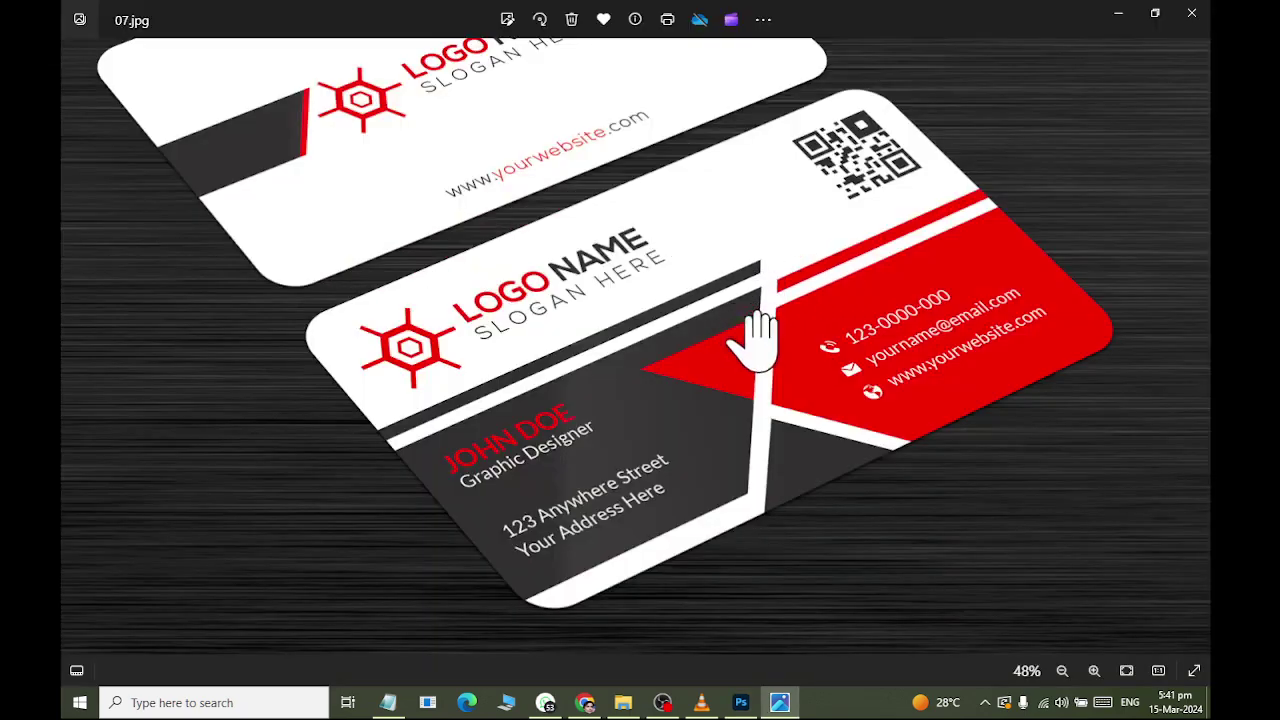
{"action": "key", "text": "alt+Tab"}
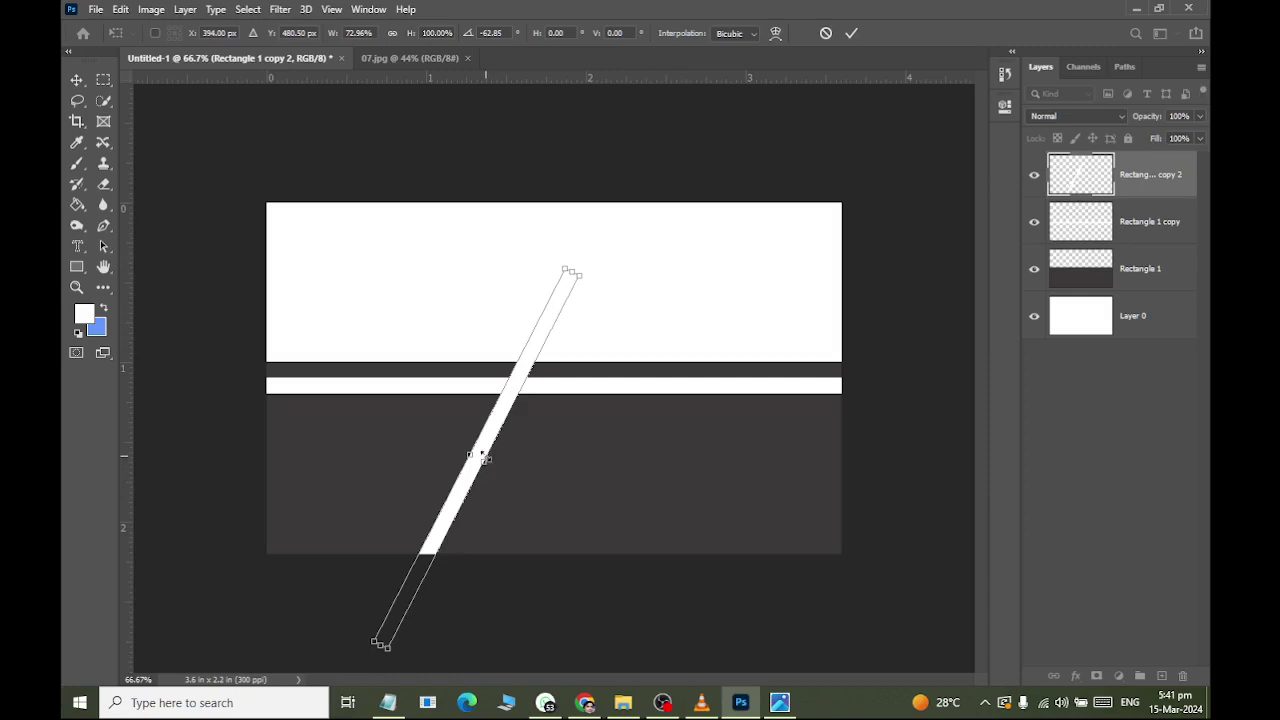
Position the diagonal band to match the reference, commit the transform, and duplicate the layer.
{"action": "left_click_drag", "start_coordinate": [484, 445], "coordinate": [587, 443]}
{"action": "key", "text": "alt+Tab"}
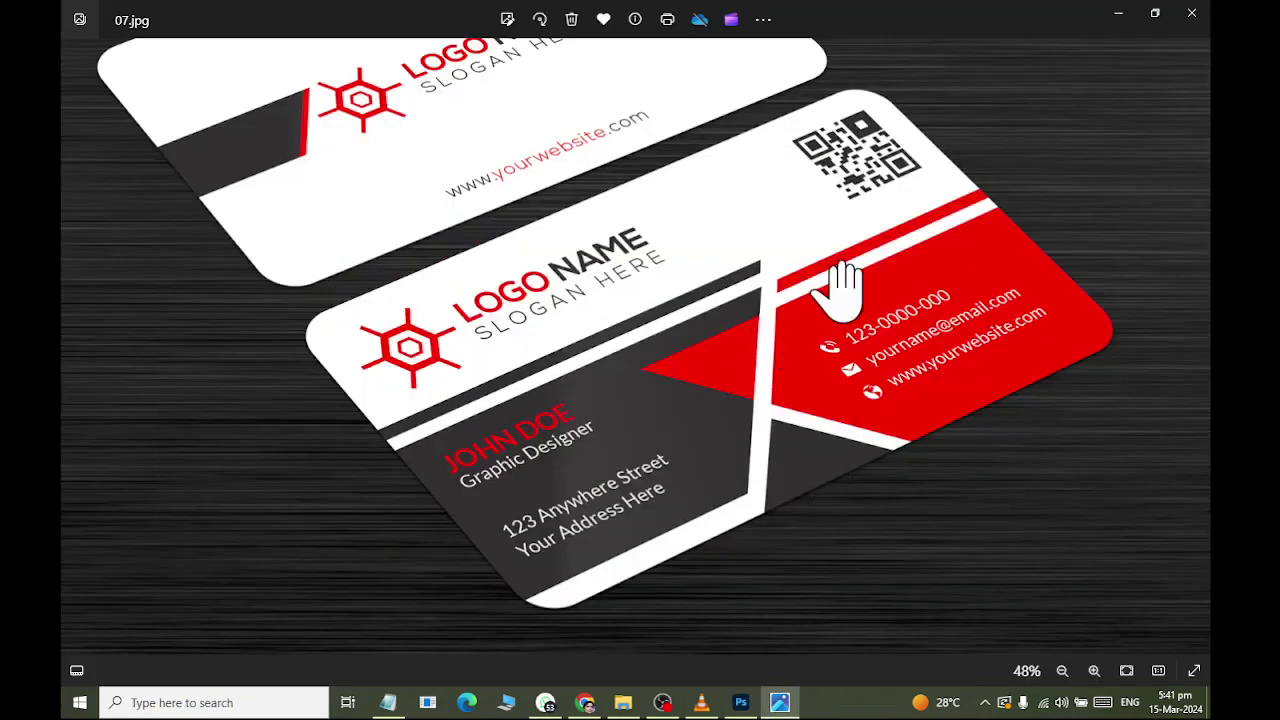
{"action": "key", "text": "alt+Tab"}
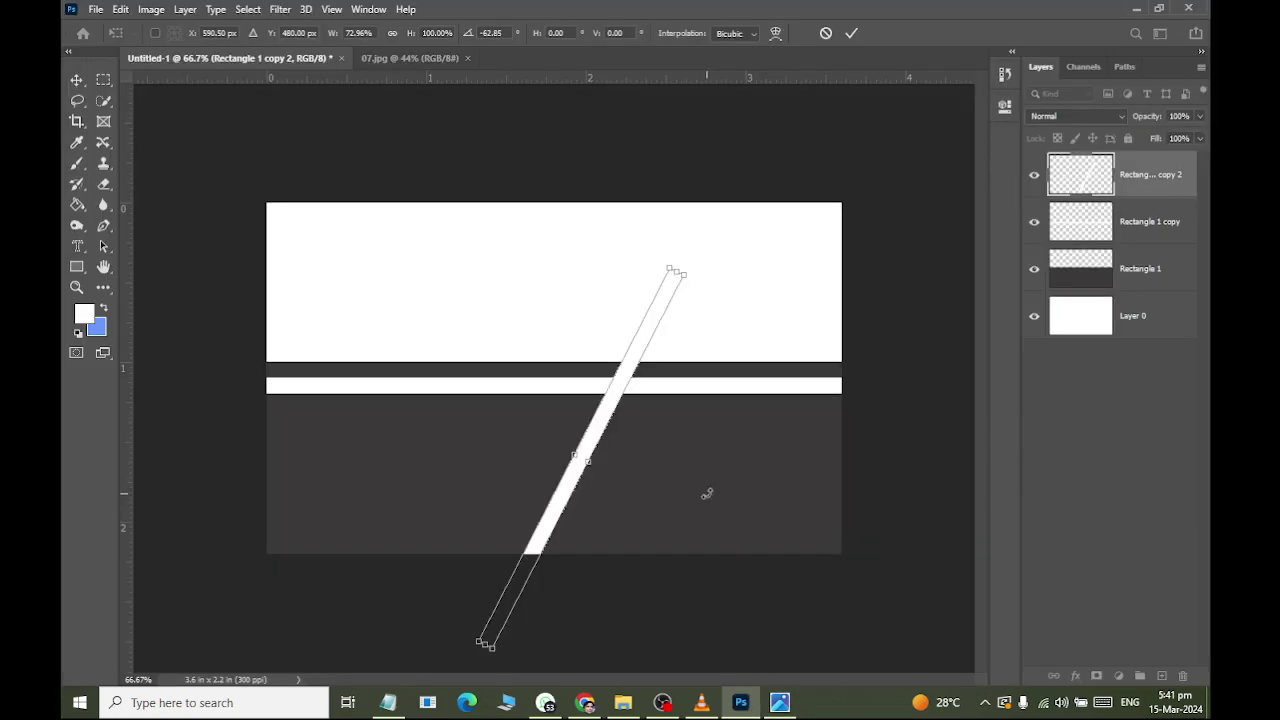
{"action": "key", "text": "alt+Tab"}
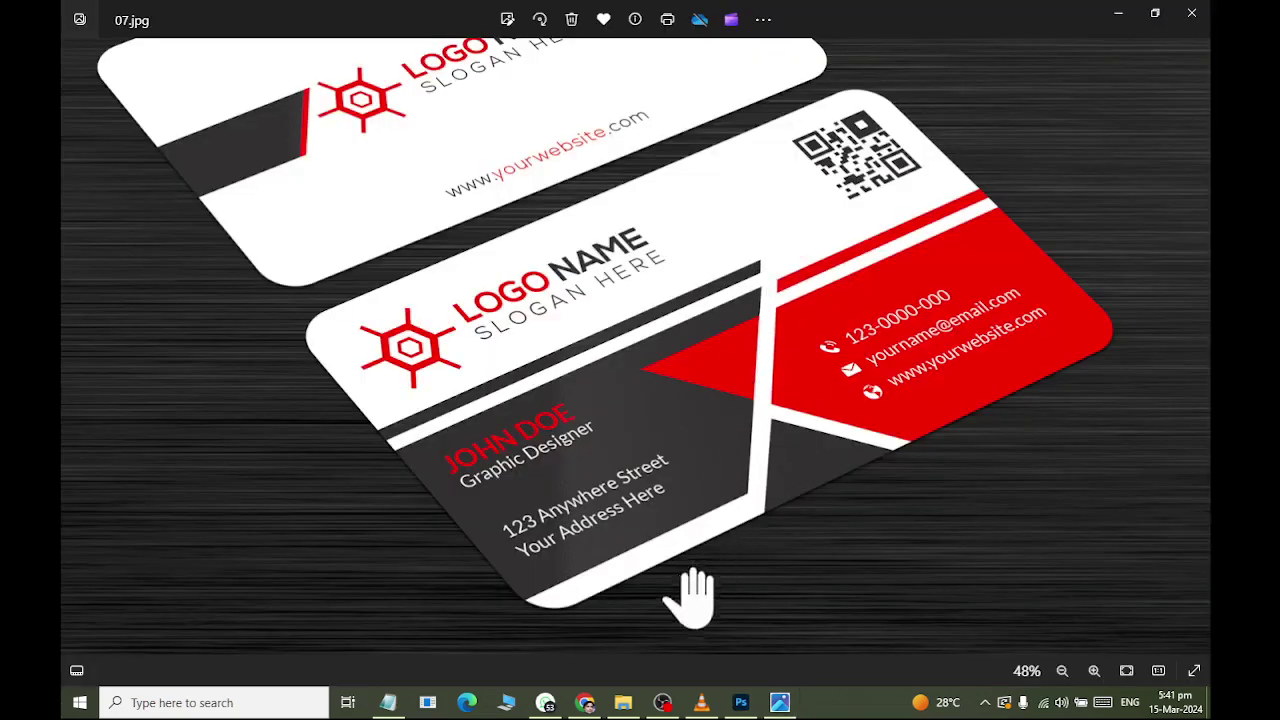
{"action": "key", "text": "alt+Tab"}
{"action": "key", "text": "alt+Tab"}
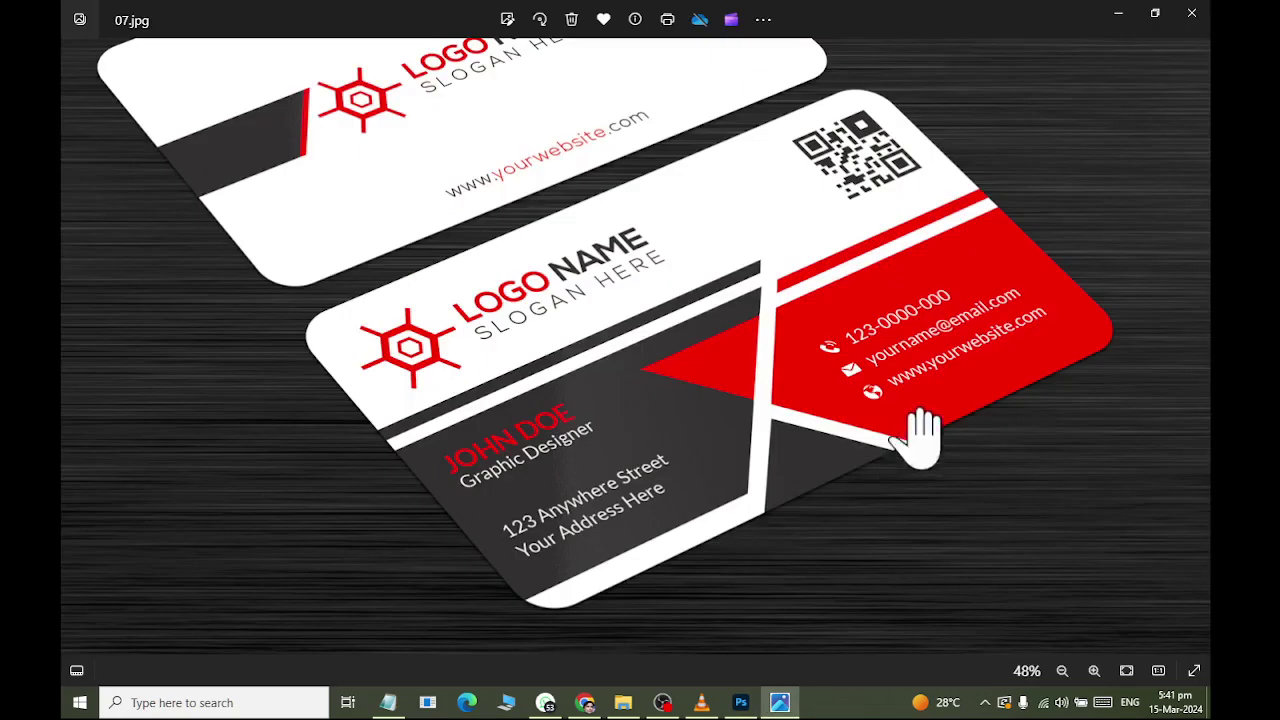
{"action": "key", "text": "alt+Tab"}
{"action": "left_click_drag", "start_coordinate": [590, 435], "coordinate": [585, 437]}
{"action": "key", "text": "alt+Tab"}
{"action": "key", "text": "alt+Tab"}
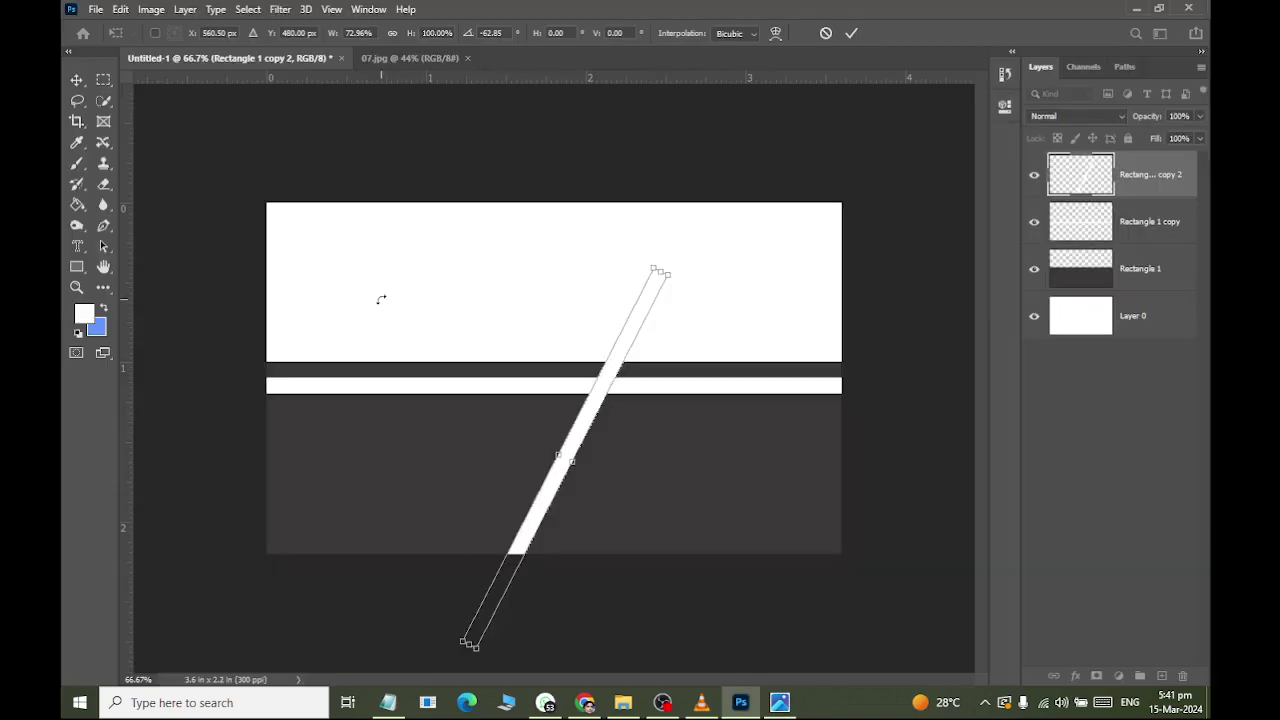
{"action": "left_click", "coordinate": [76, 79]}
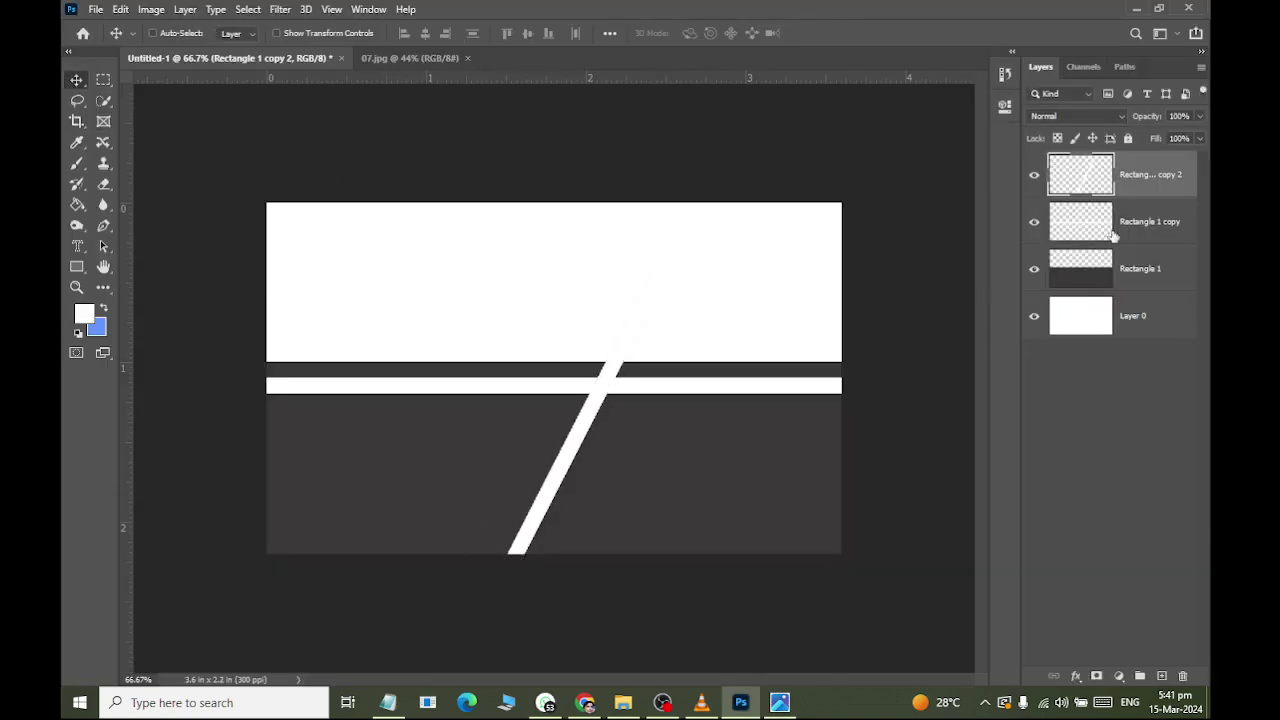
{"action": "key", "text": "ctrl+j"}
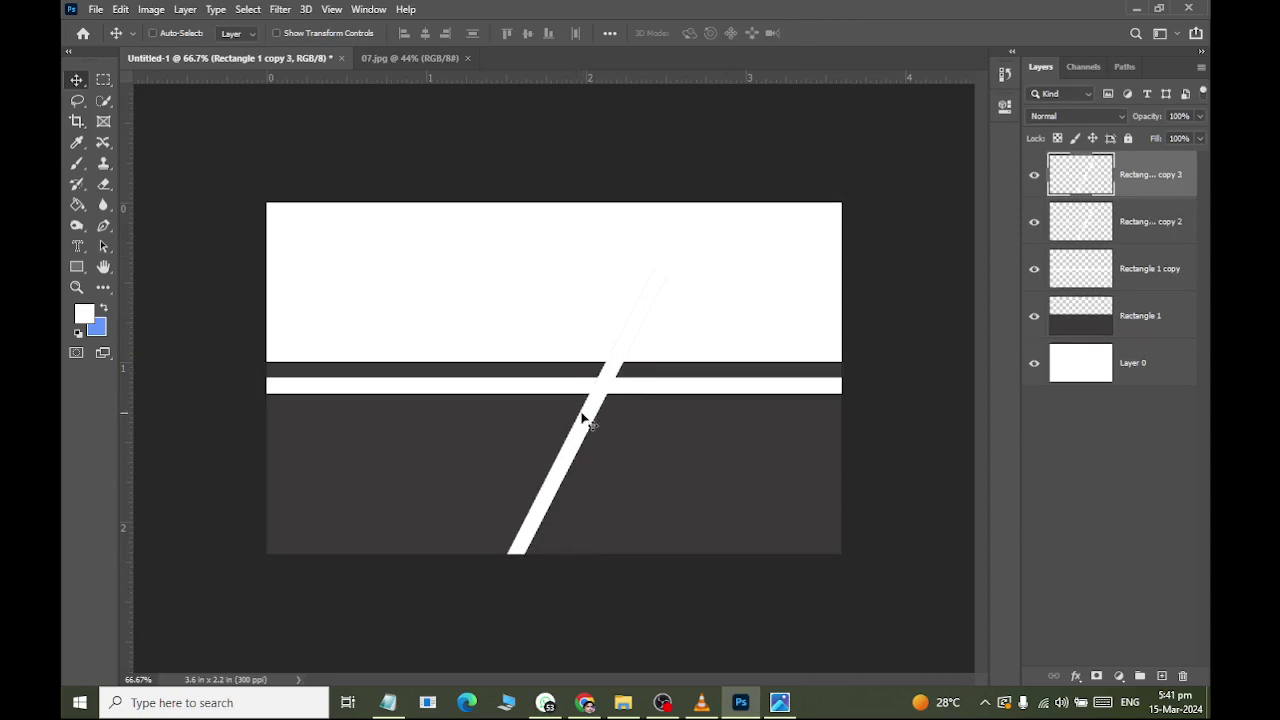
Delete the extra copy and place a duplicate of the horizontal white stripe along the card's bottom-left edge.
{"action": "key", "text": "Delete"}
{"action": "left_click", "coordinate": [1114, 228]}
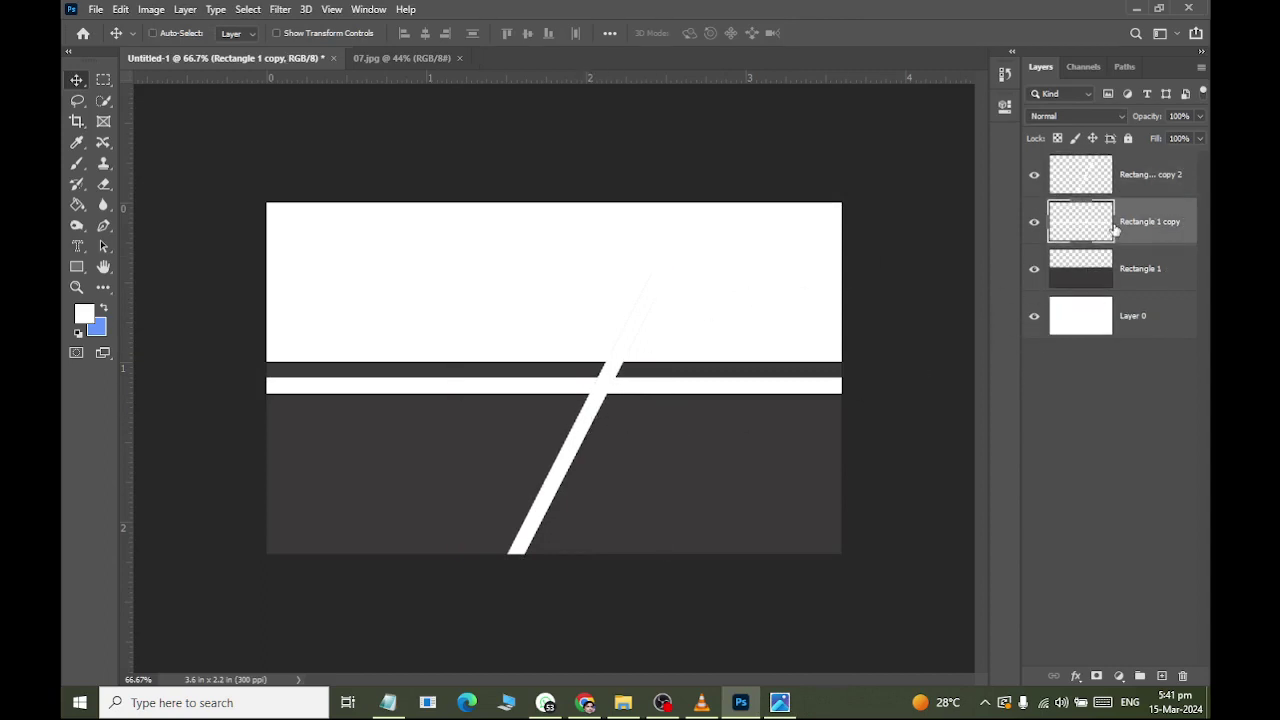
{"action": "key", "text": "ctrl+j"}
{"action": "left_click_drag", "start_coordinate": [550, 395], "coordinate": [269, 523]}
{"action": "left_click_drag", "start_coordinate": [413, 528], "coordinate": [372, 549]}
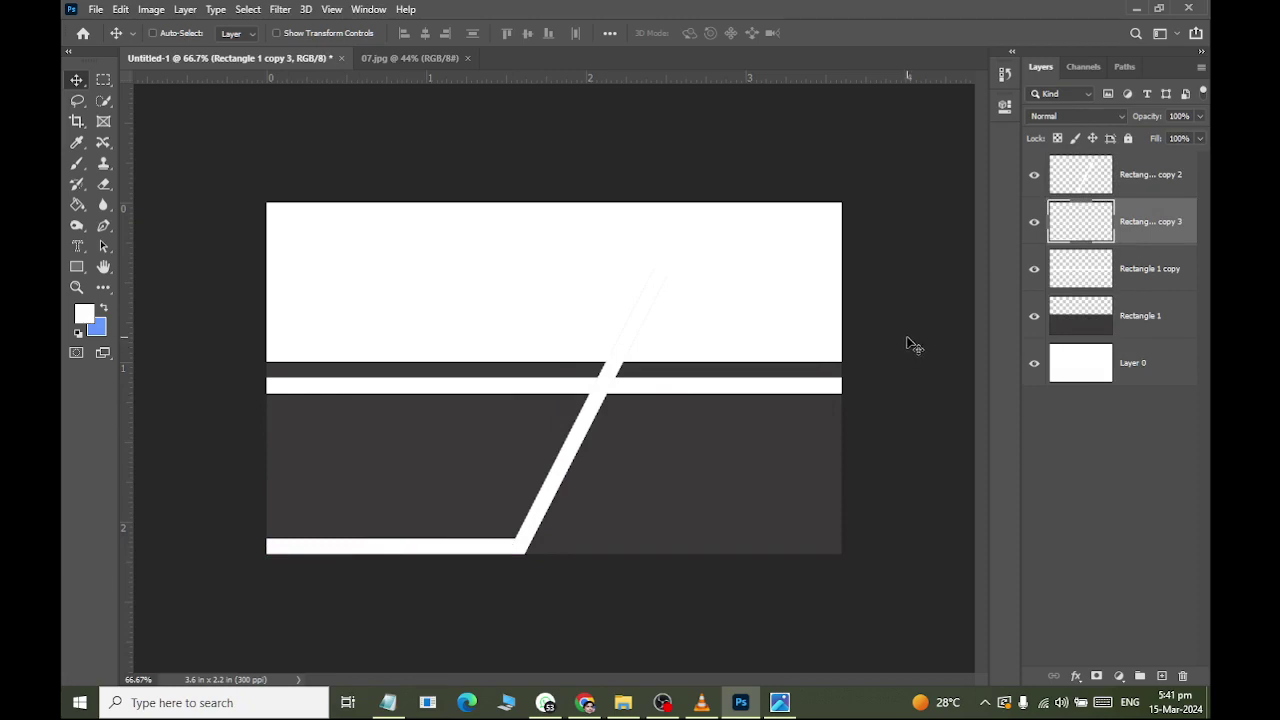
{"action": "key", "text": "alt+Tab"}
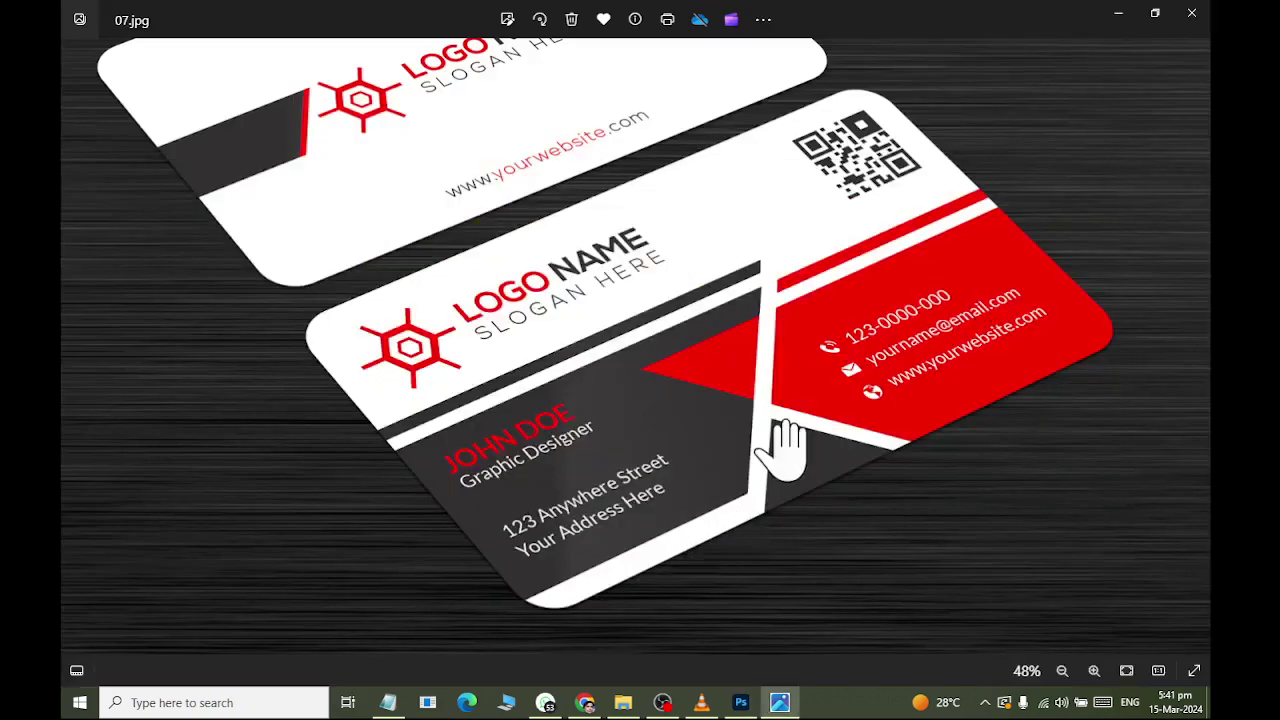
{"action": "key", "text": "alt+Tab"}
{"action": "key", "text": "alt+Tab"}
{"action": "key", "text": "alt+Tab"}
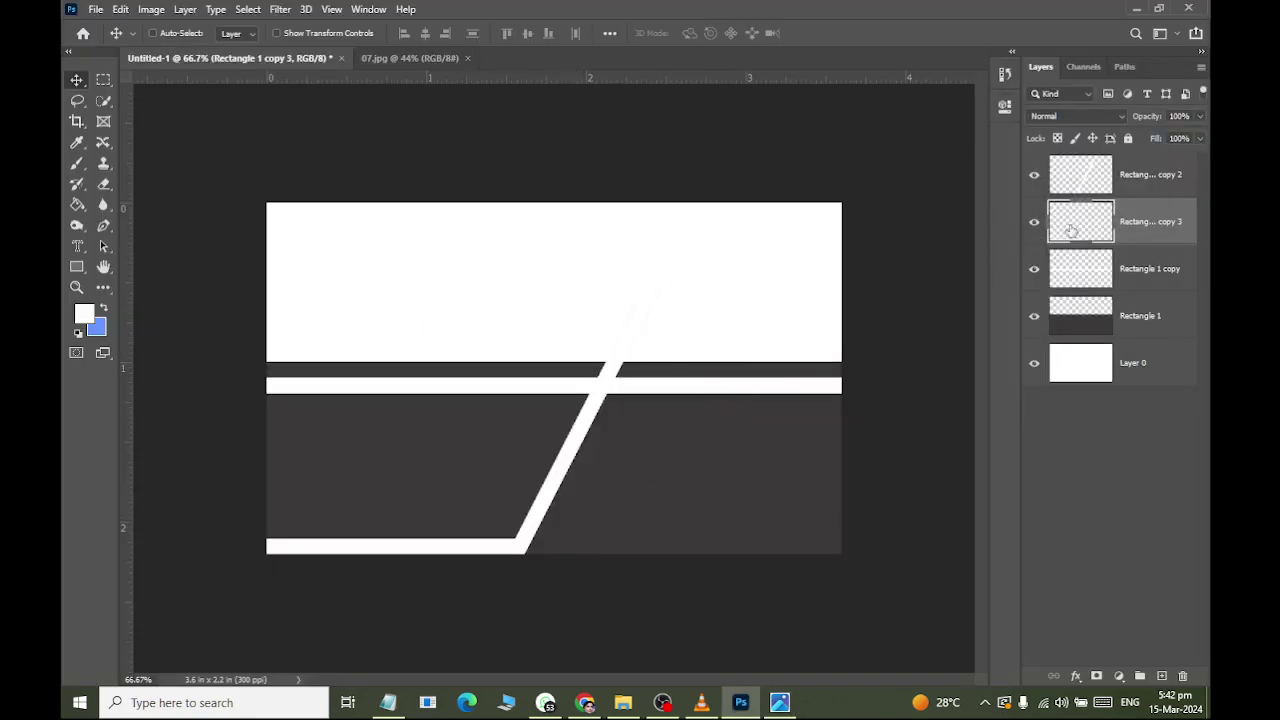
Make the diagonal band's layer visible again and duplicate it.
{"action": "left_click", "coordinate": [1076, 187]}
{"action": "left_click", "coordinate": [1030, 184]}
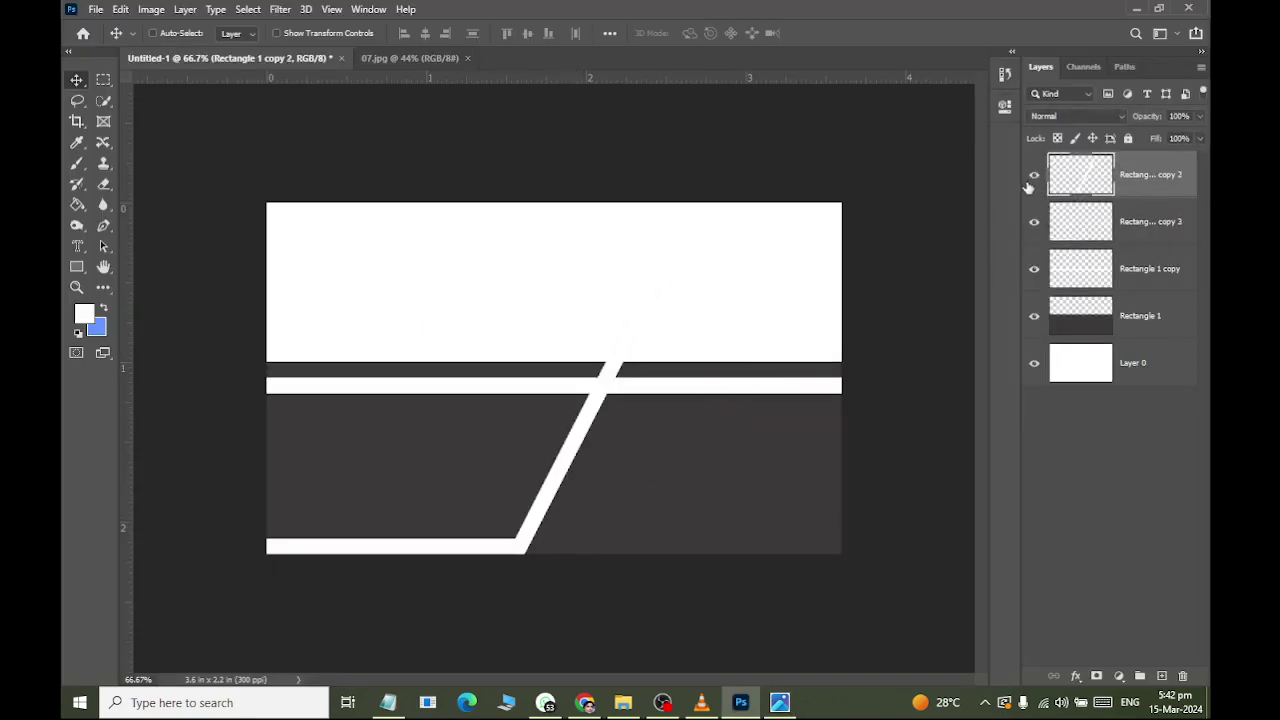
{"action": "key", "text": "ctrl+j"}
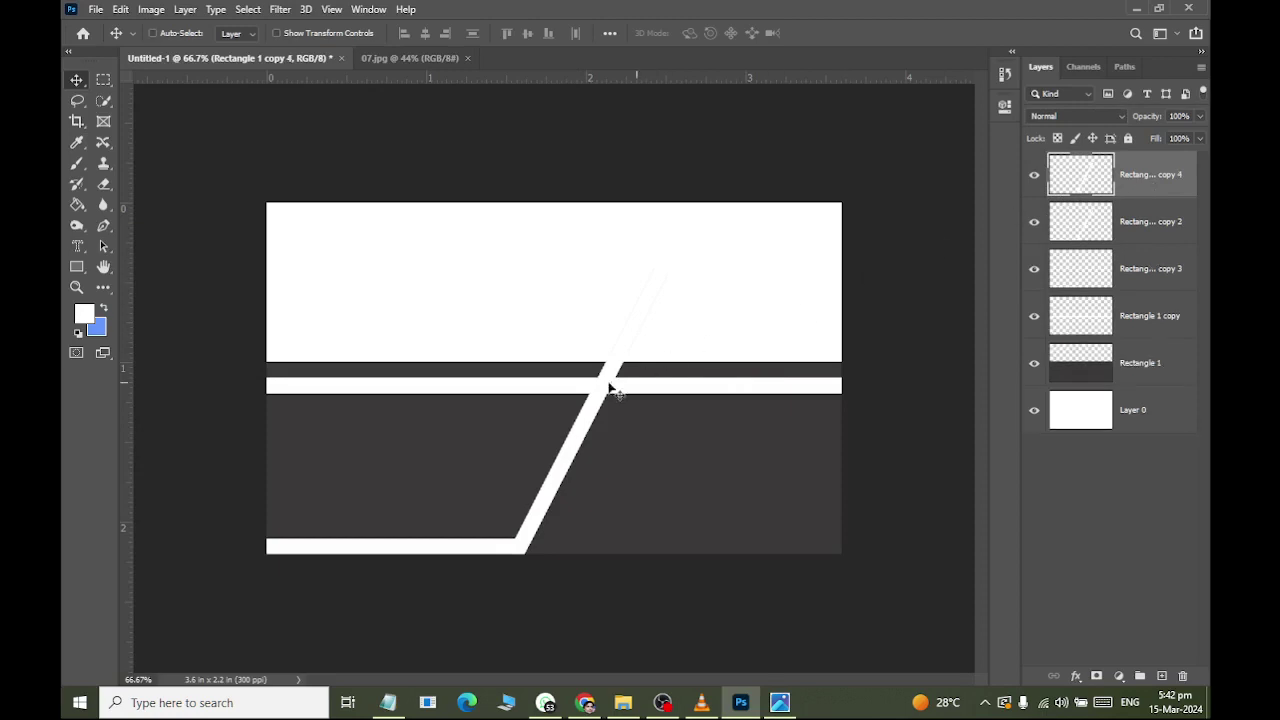
Flip the diagonal band copy vertically and move it right to form an X.
{"action": "left_click_drag", "start_coordinate": [570, 432], "coordinate": [435, 432]}
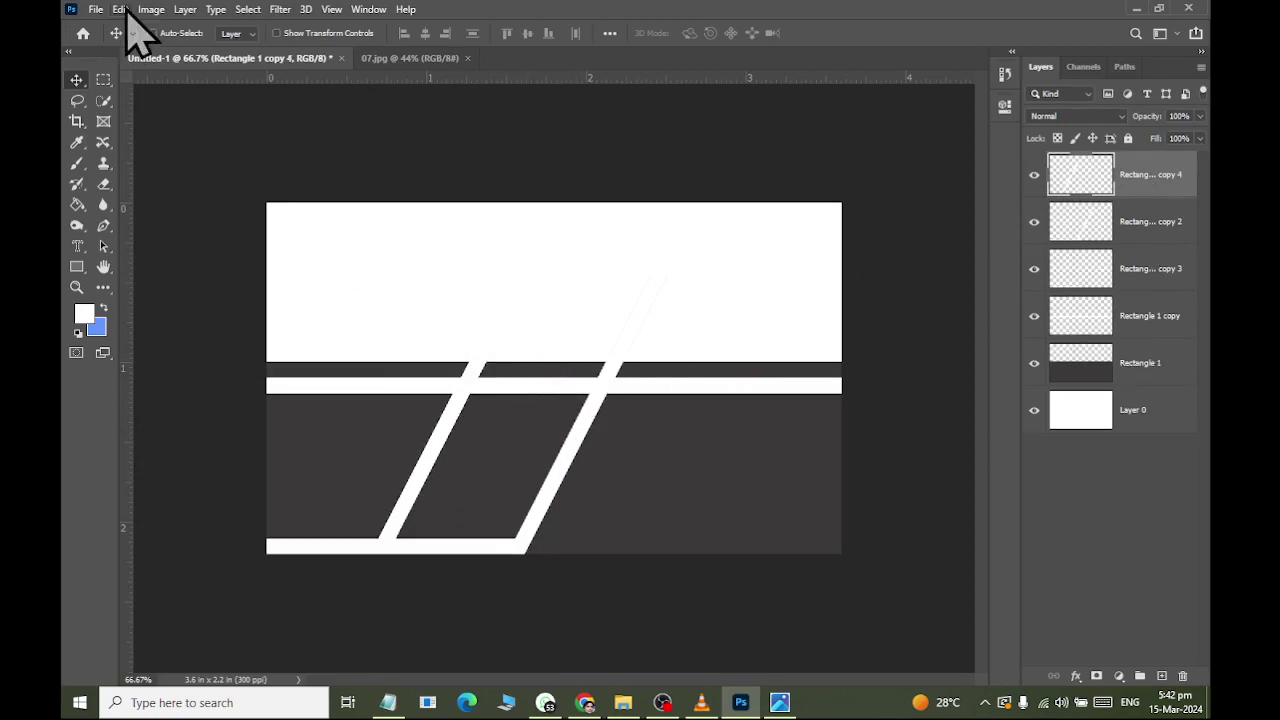
{"action": "left_click", "coordinate": [120, 9]}
{"action": "mouse_move", "coordinate": [240, 463]}
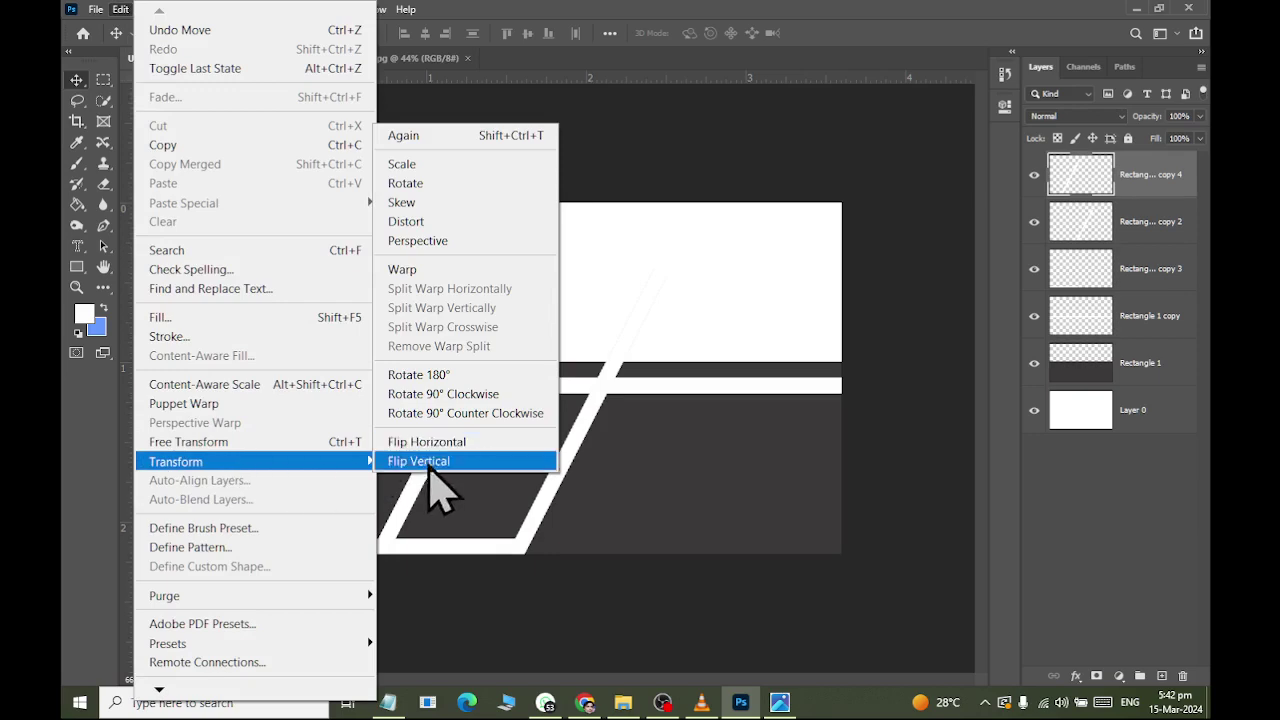
{"action": "left_click", "coordinate": [432, 461]}
{"action": "left_click_drag", "start_coordinate": [440, 441], "coordinate": [664, 534]}
Tilt the flipped stripe about -5°, reposition it down and right, and commit.
{"action": "key", "text": "alt+Tab"}
{"action": "key", "text": "alt+Tab"}
{"action": "key", "text": "ctrl+t"}
{"action": "left_click_drag", "start_coordinate": [623, 486], "coordinate": [648, 538]}
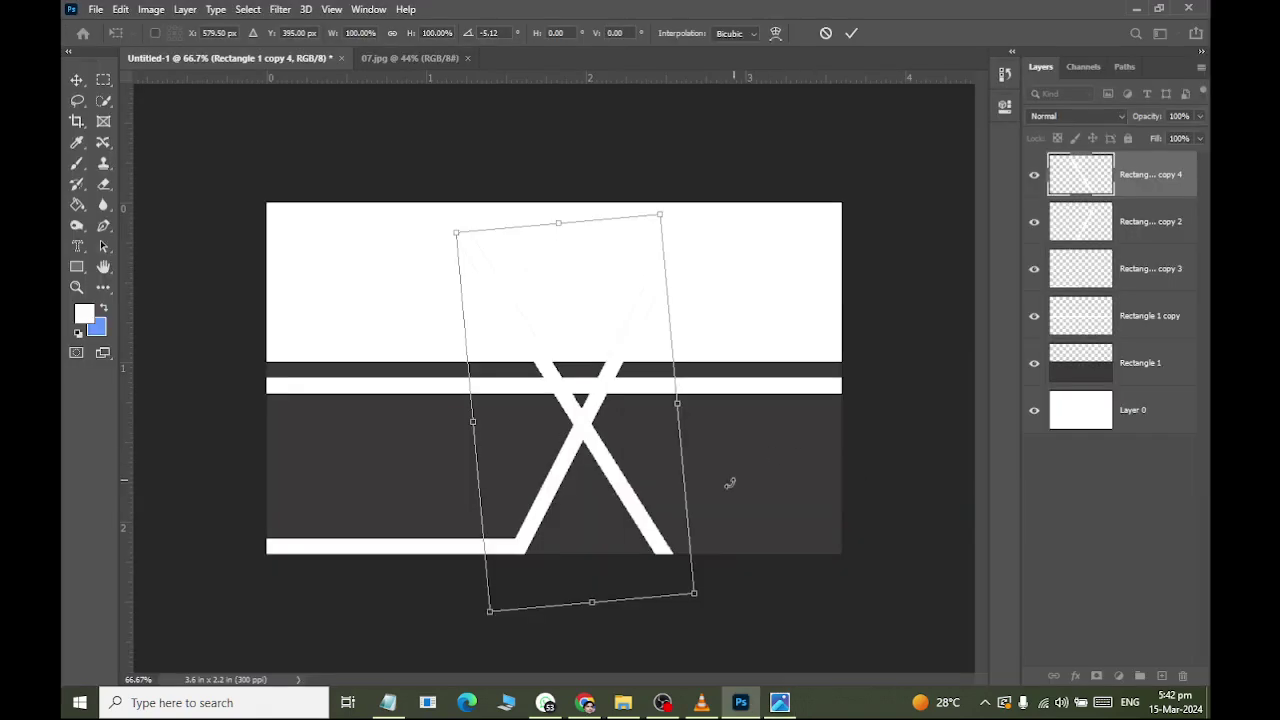
{"action": "left_click_drag", "start_coordinate": [631, 512], "coordinate": [634, 542]}
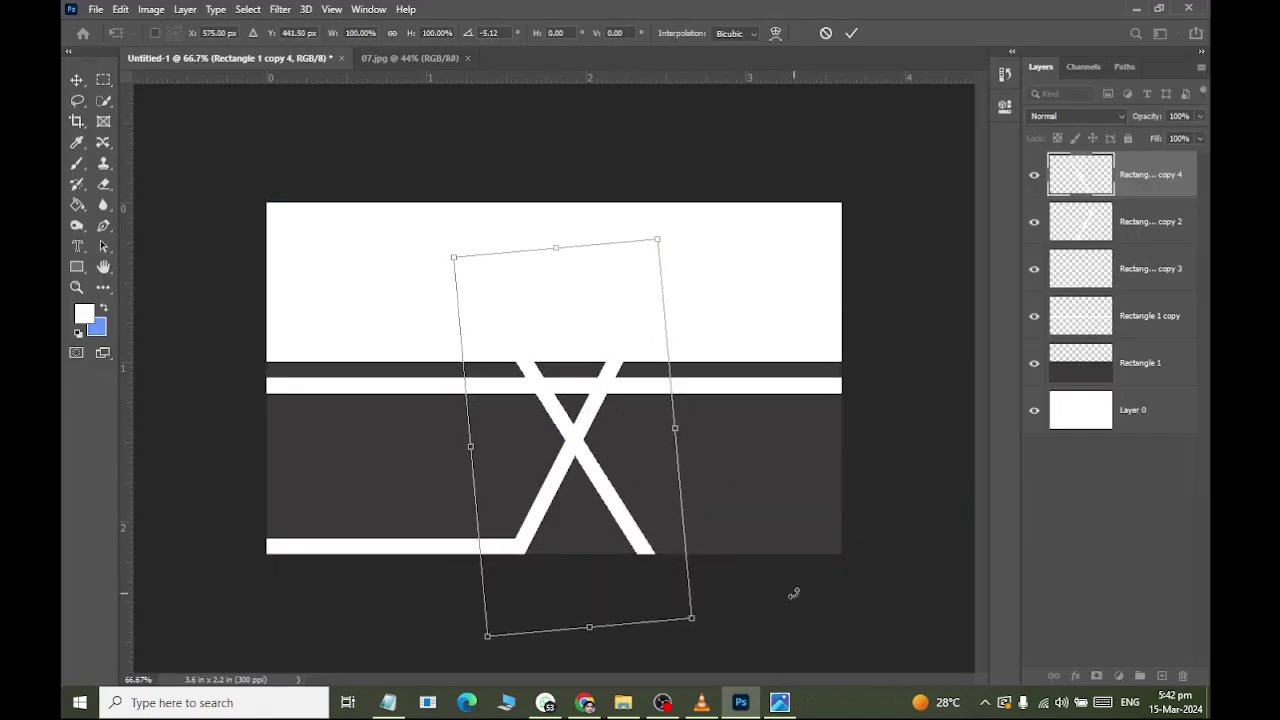
{"action": "left_click", "coordinate": [77, 80]}
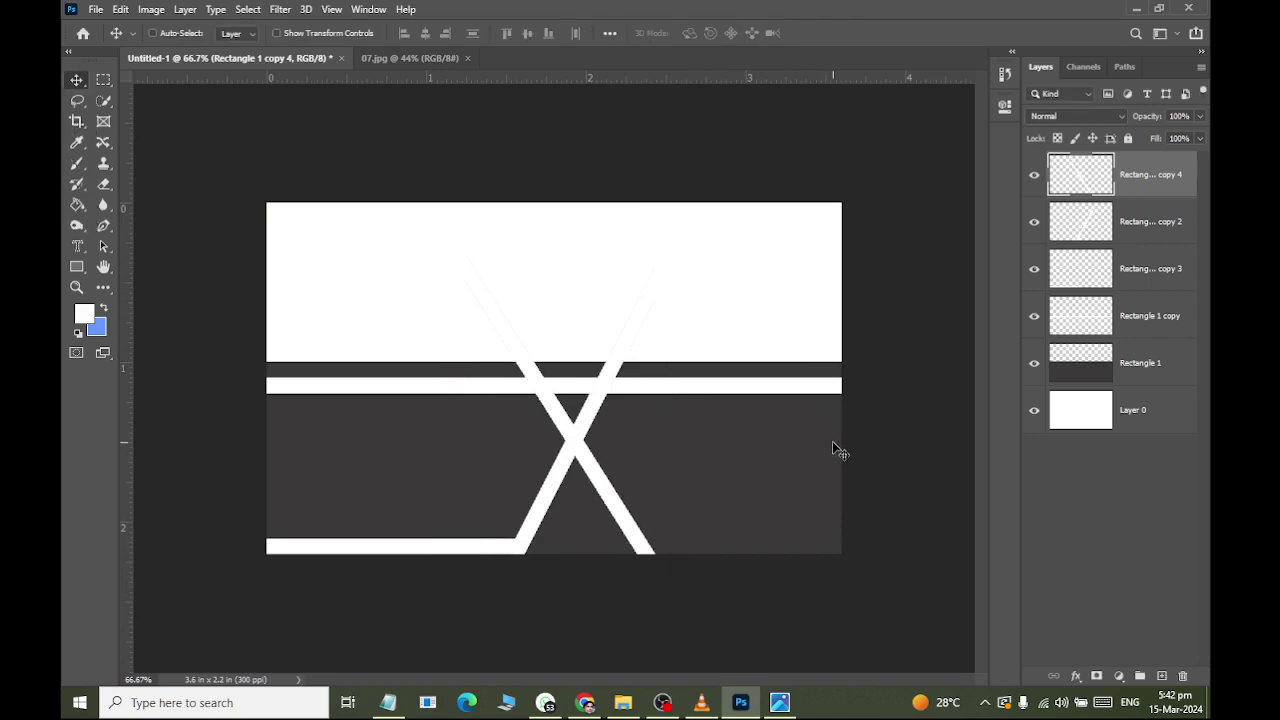
Compare with the reference 07.jpg and shift the diagonal band left and down.
{"action": "key", "text": "alt+Tab"}
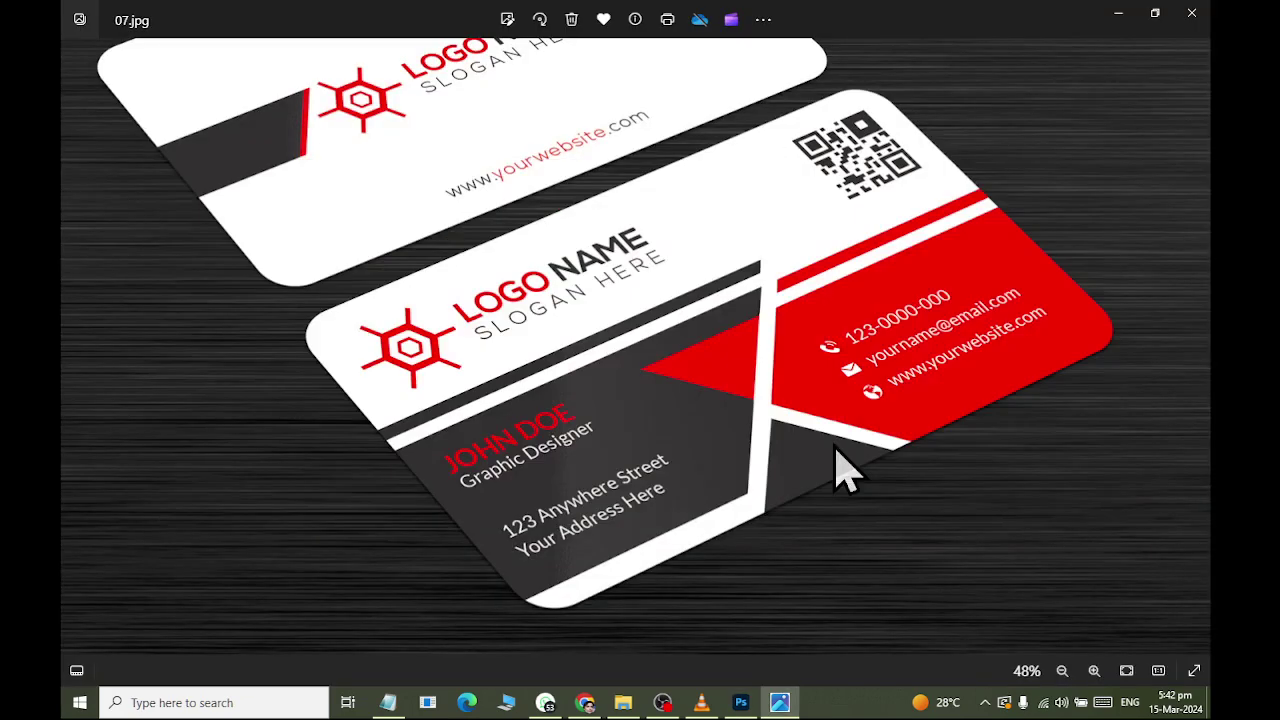
{"action": "key", "text": "alt+Tab"}
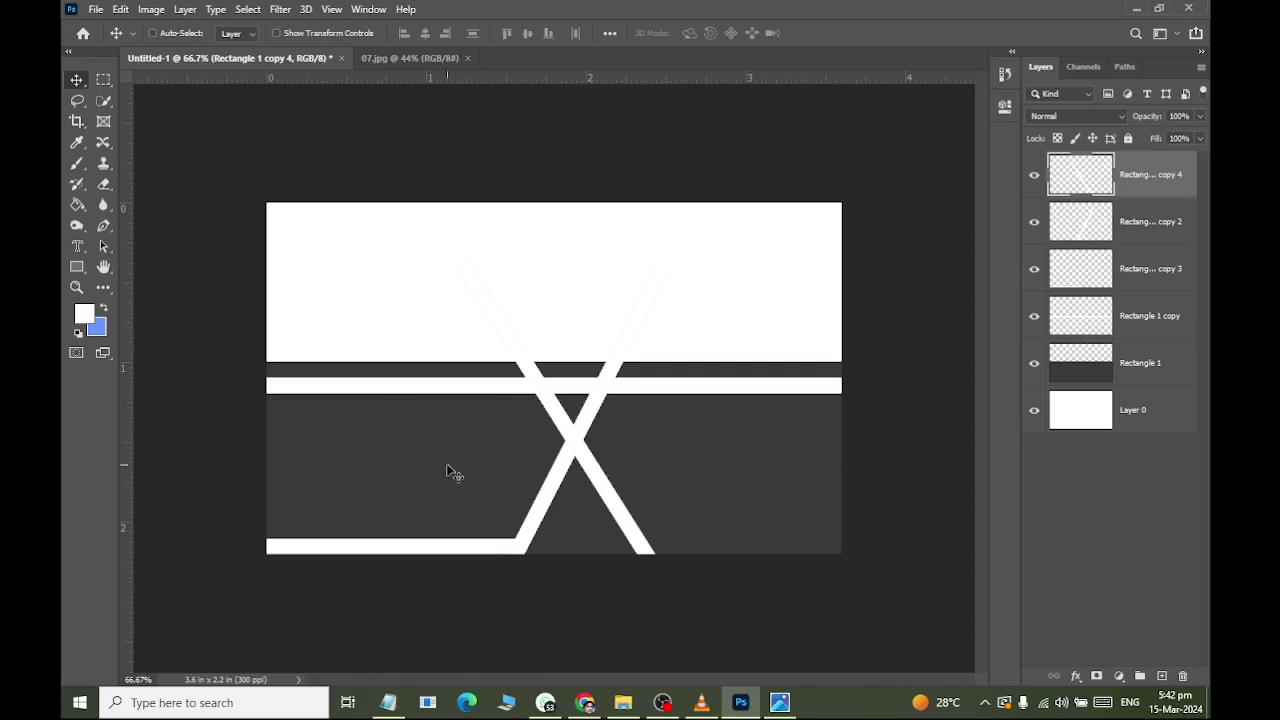
{"action": "key", "text": "alt+Tab"}
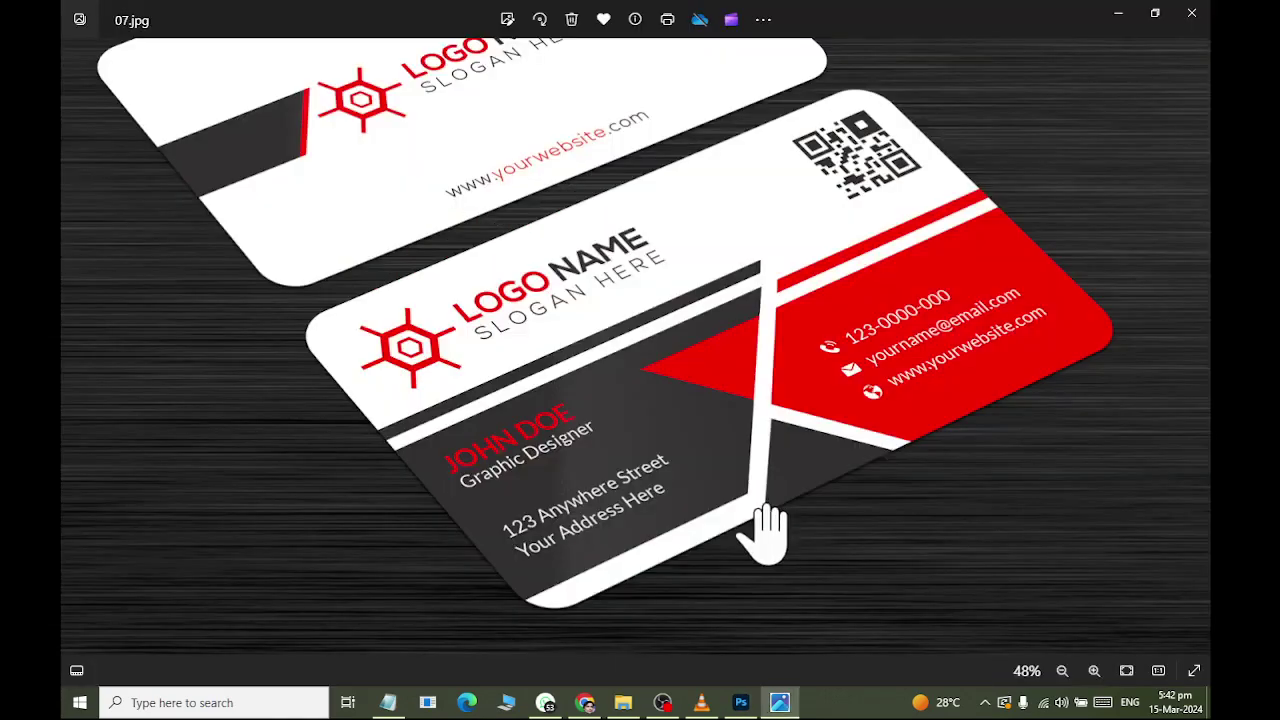
{"action": "key", "text": "alt+Tab"}
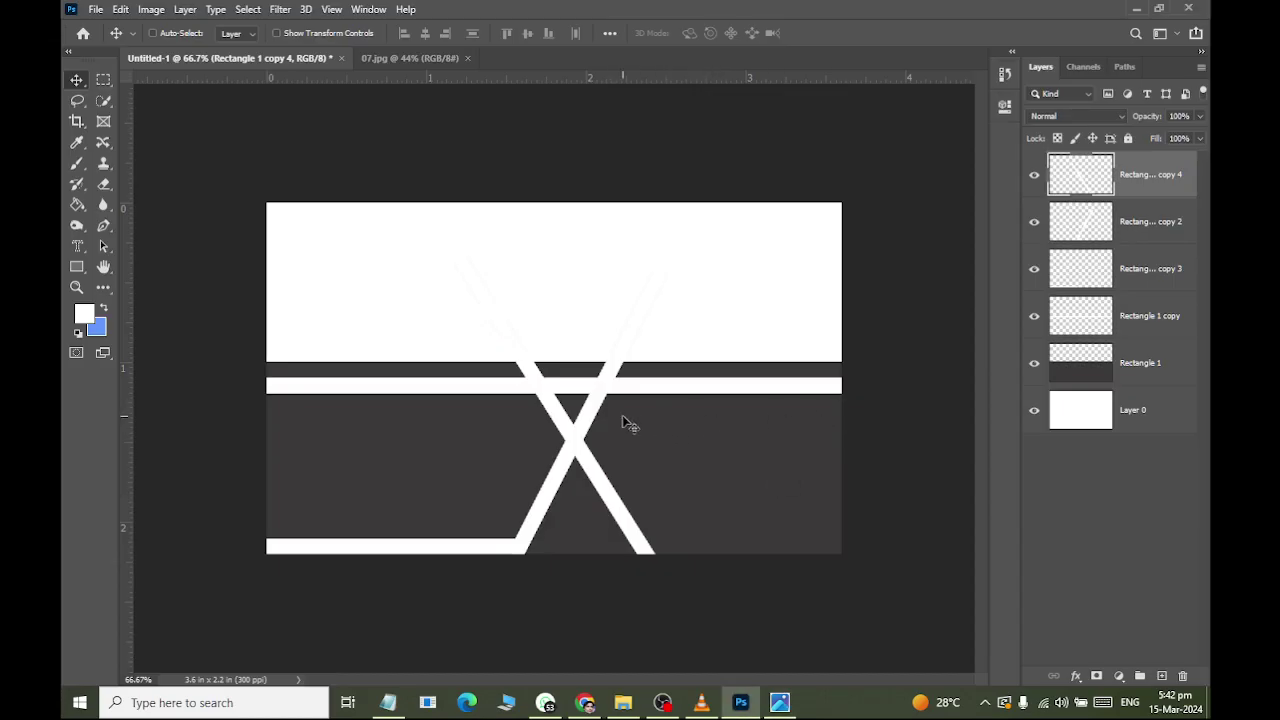
{"action": "key", "text": "alt+Tab"}
{"action": "key", "text": "alt+Tab"}
{"action": "left_click_drag", "start_coordinate": [597, 470], "coordinate": [617, 537]}
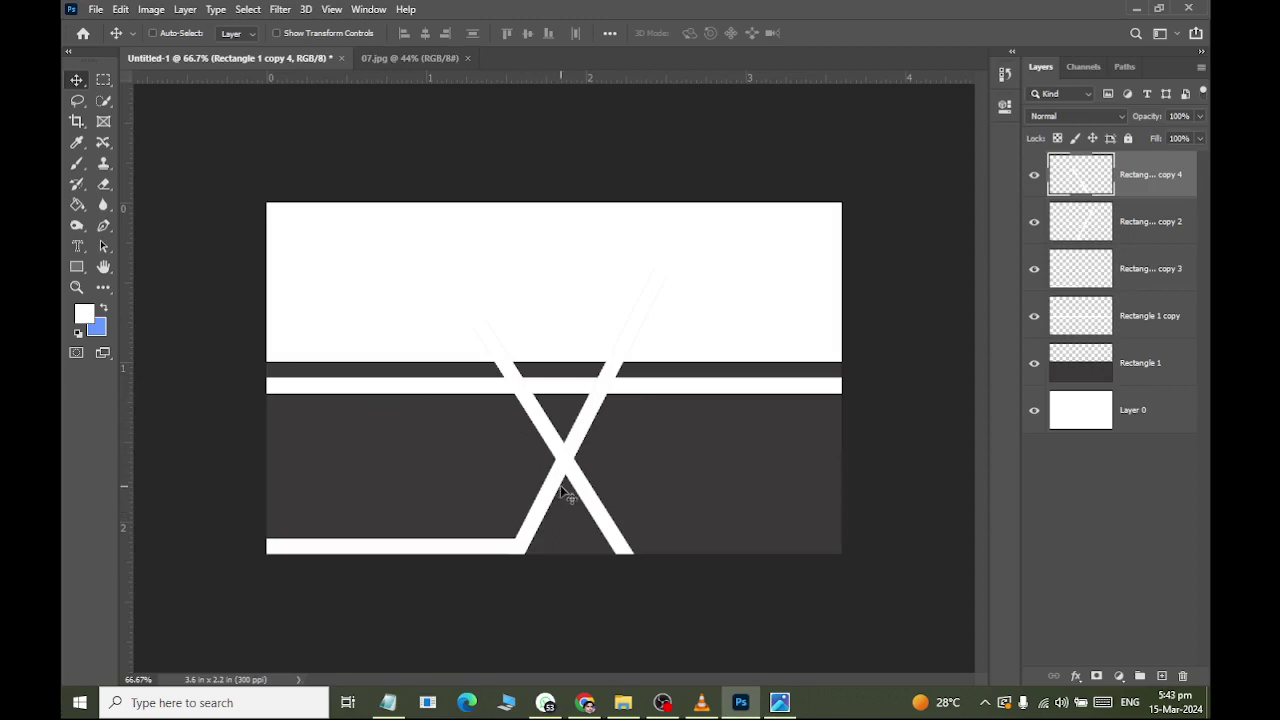
Recheck the layout against the reference and select the dark gray Rectangle 1 layer.
{"action": "scroll", "coordinate": [576, 485], "scroll_direction": "up", "scroll_amount": 3}
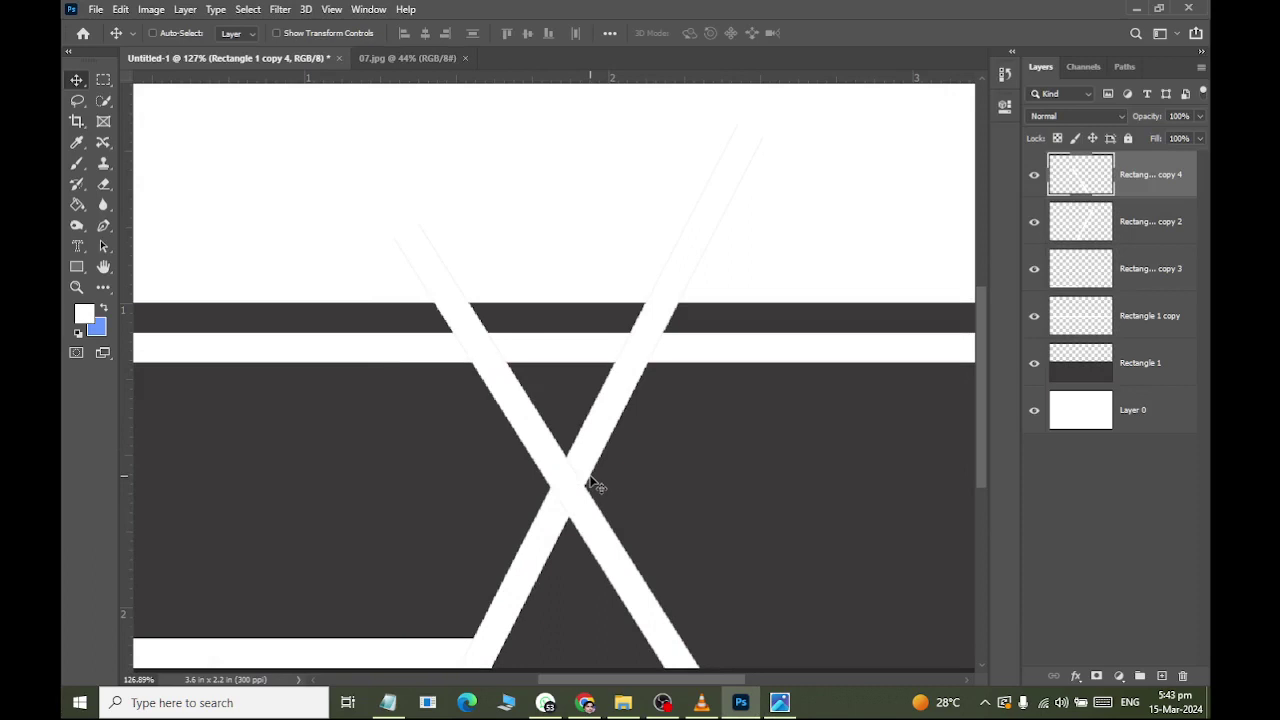
{"action": "scroll", "coordinate": [590, 485], "scroll_direction": "down", "scroll_amount": 2}
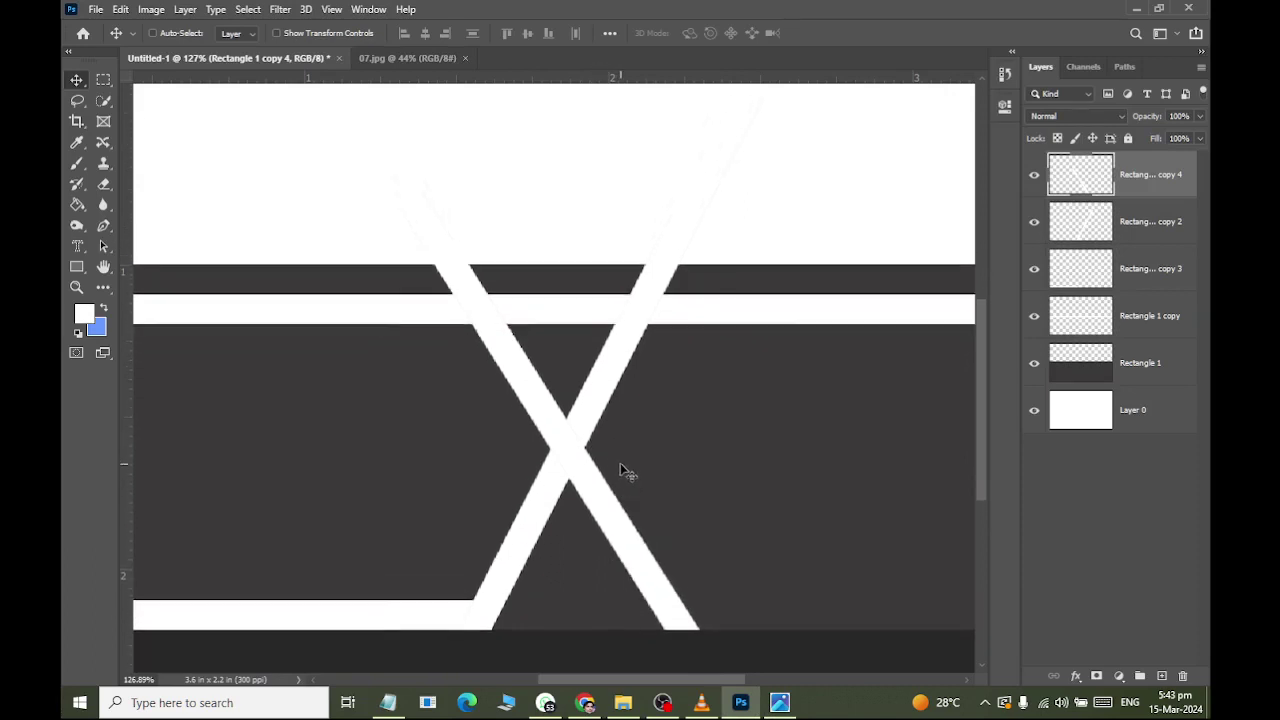
{"action": "key", "text": "alt+Tab"}
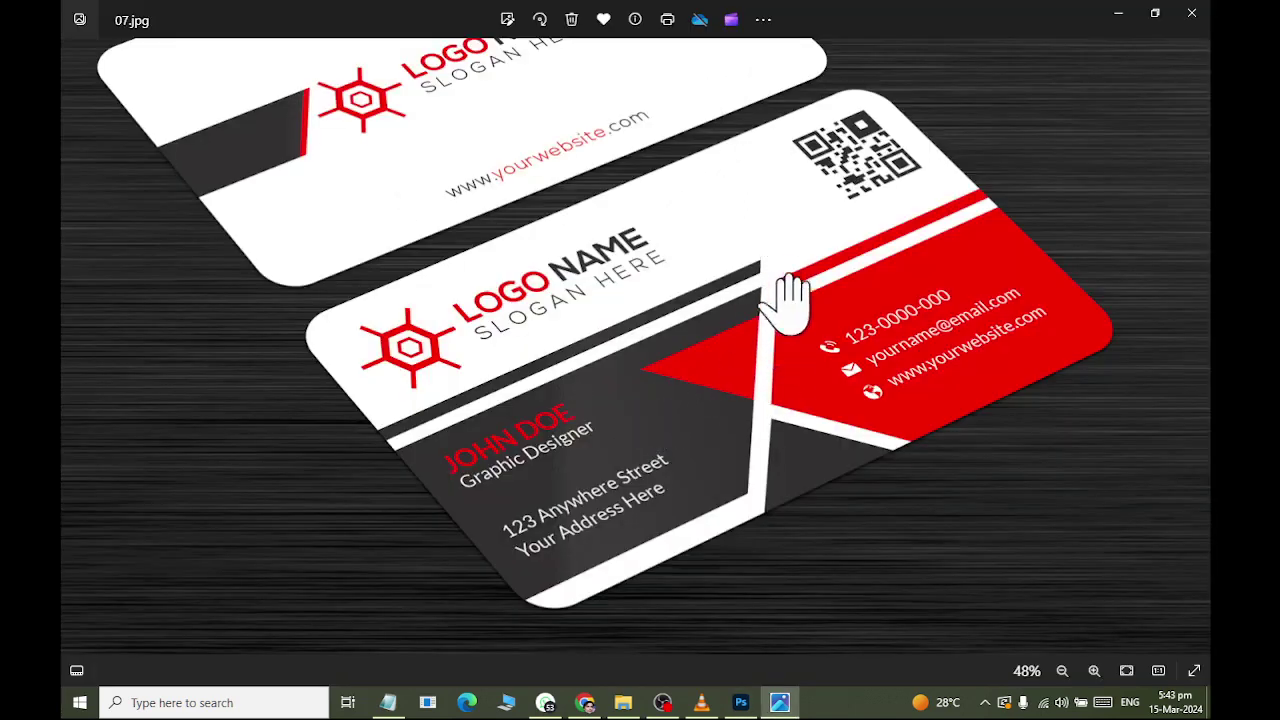
{"action": "key", "text": "alt+Tab"}
{"action": "scroll", "coordinate": [750, 208], "scroll_direction": "up", "scroll_amount": 2}
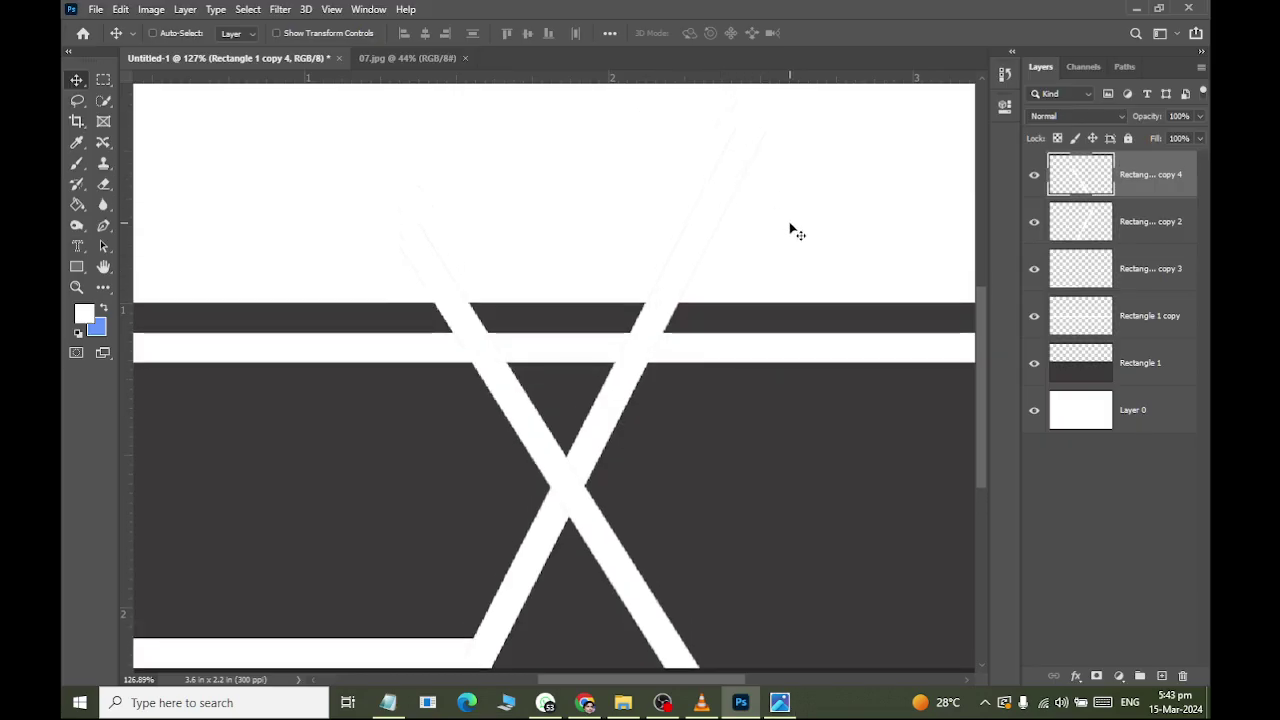
{"action": "left_click", "coordinate": [1085, 372]}
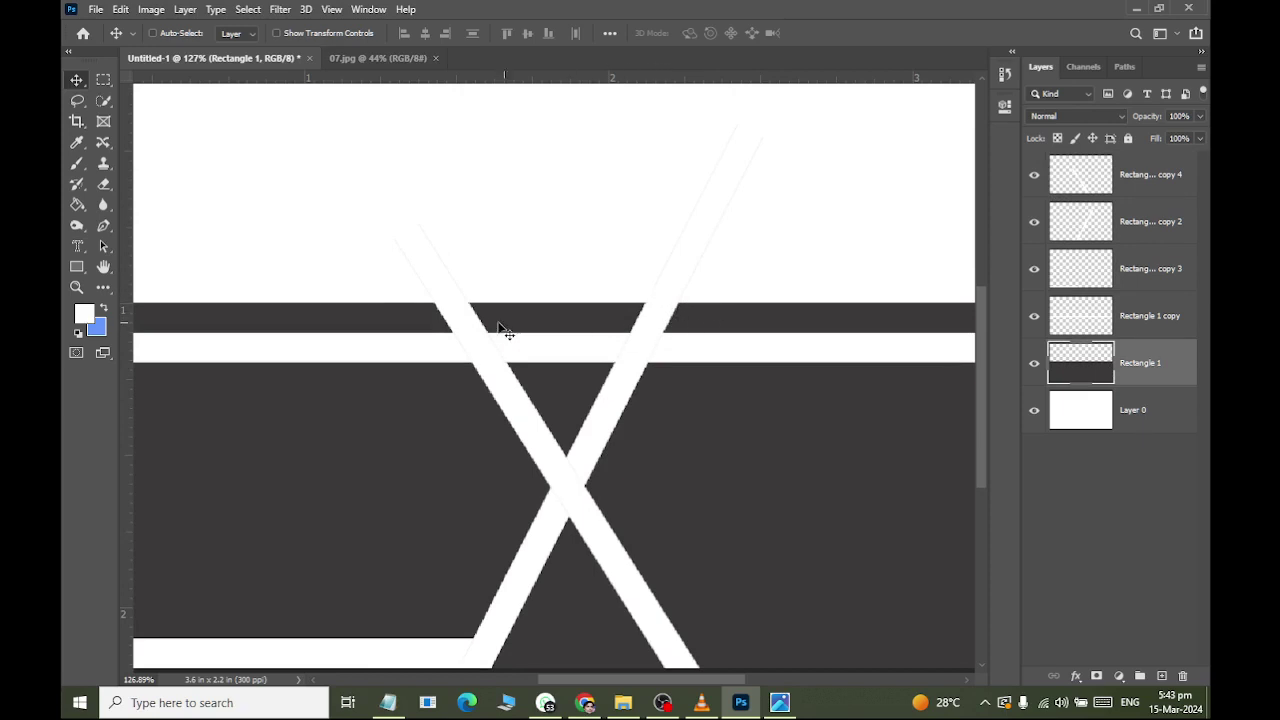
{"action": "scroll", "coordinate": [580, 534], "scroll_direction": "down", "scroll_amount": 2}
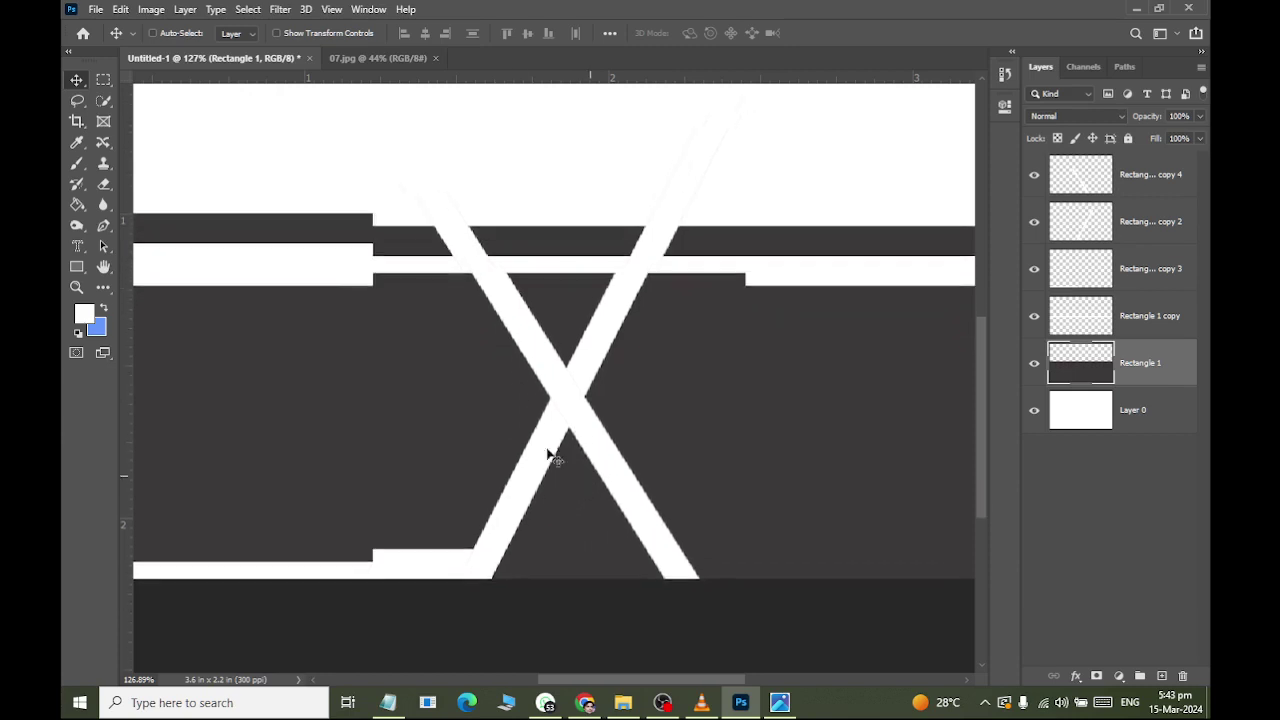
{"action": "key", "text": "alt+Tab"}
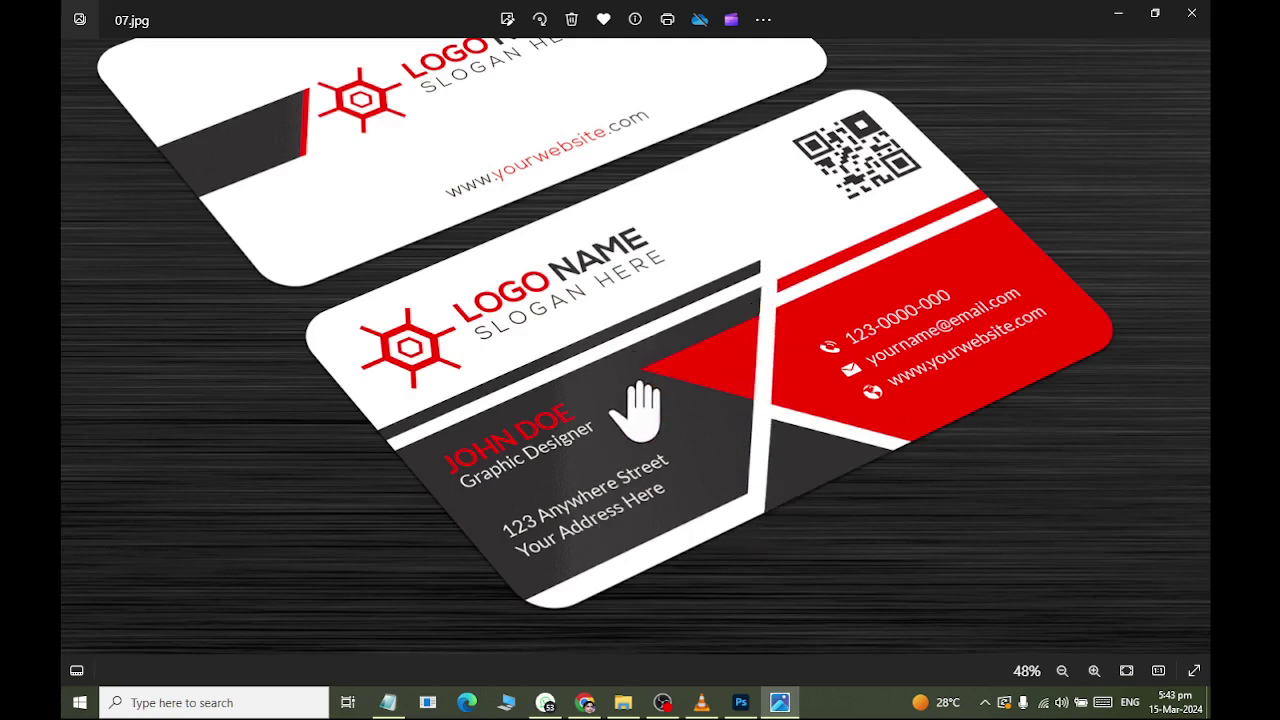
{"action": "key", "text": "alt+Tab"}
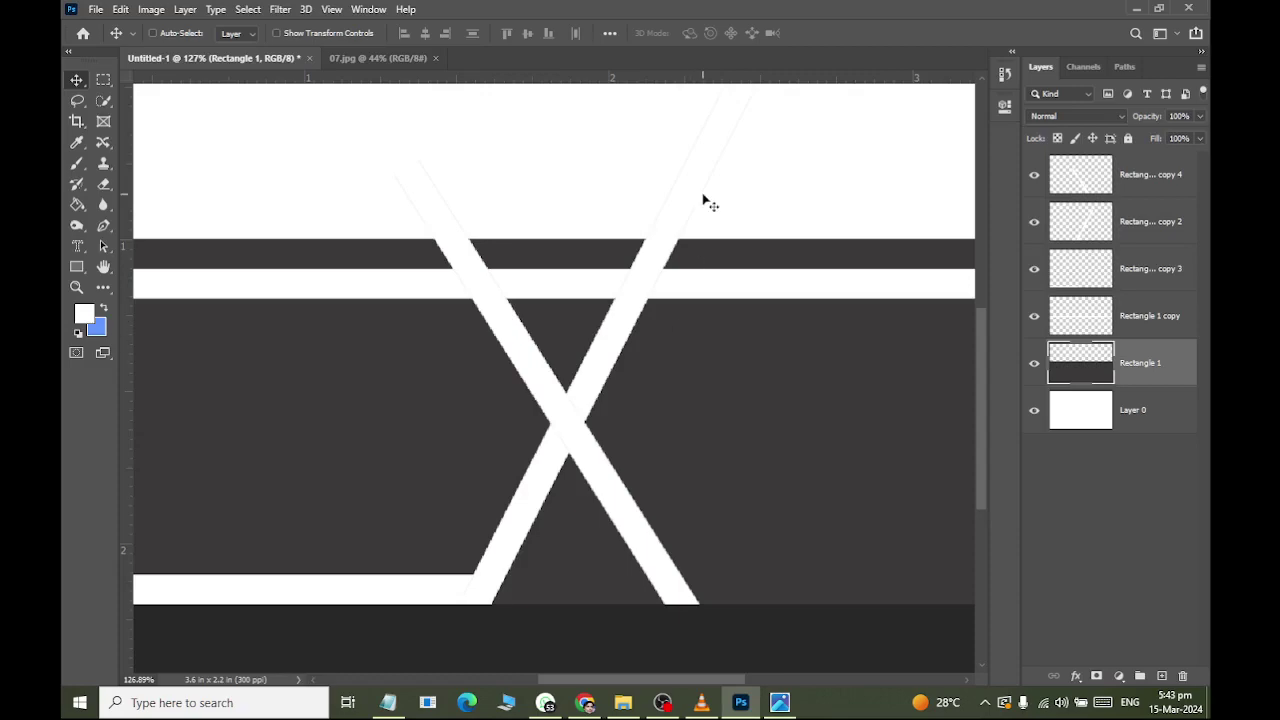
{"action": "key", "text": "alt+Tab"}
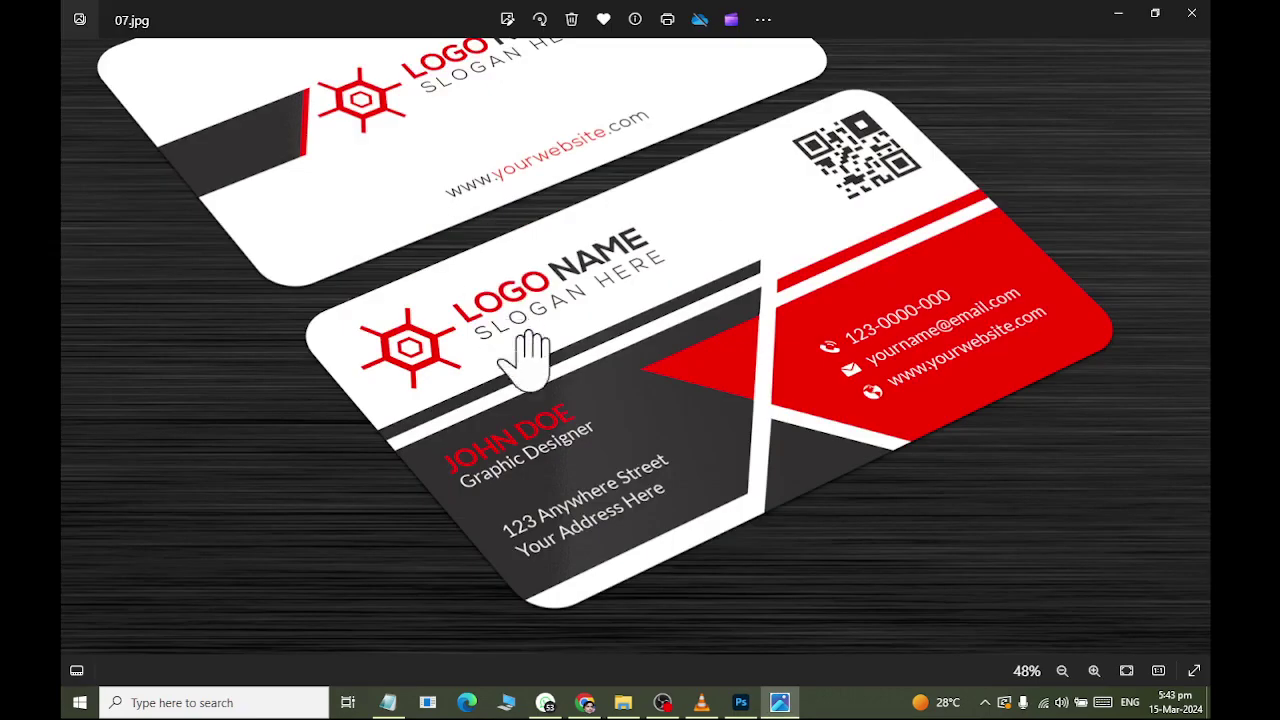
{"action": "key", "text": "alt+Tab"}
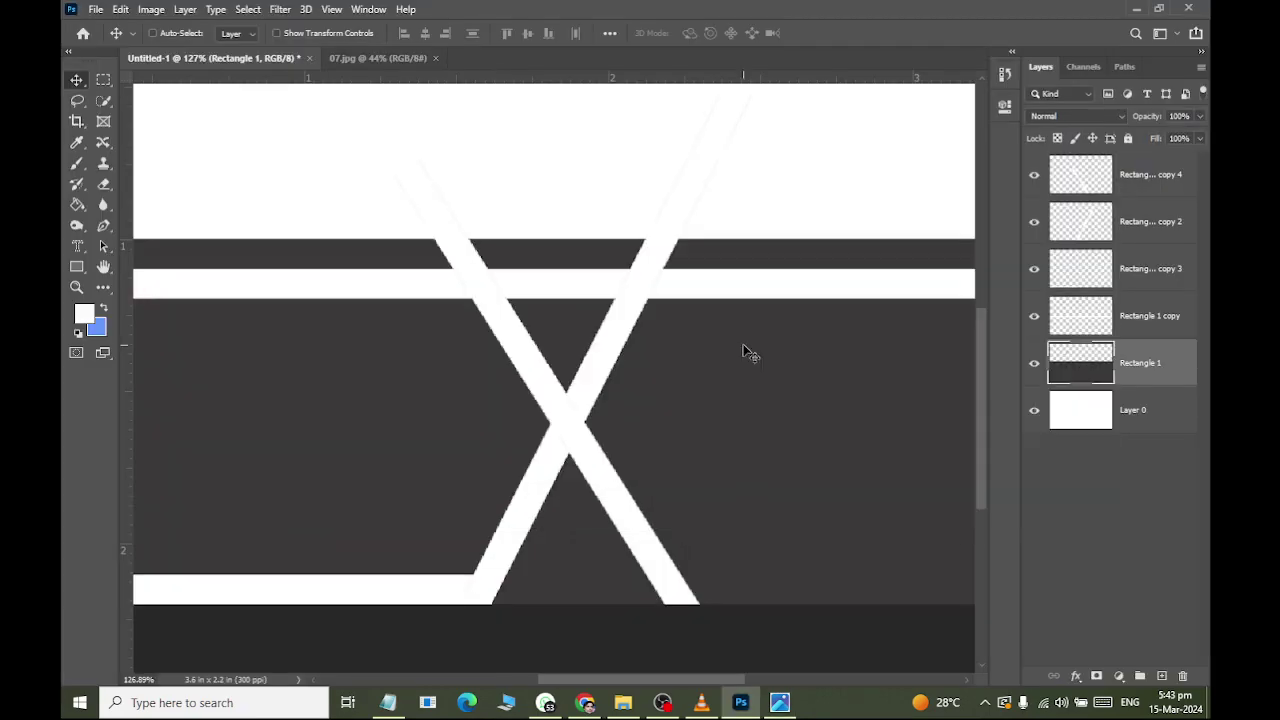
{"action": "scroll", "coordinate": [607, 350], "scroll_direction": "down", "scroll_amount": 2}
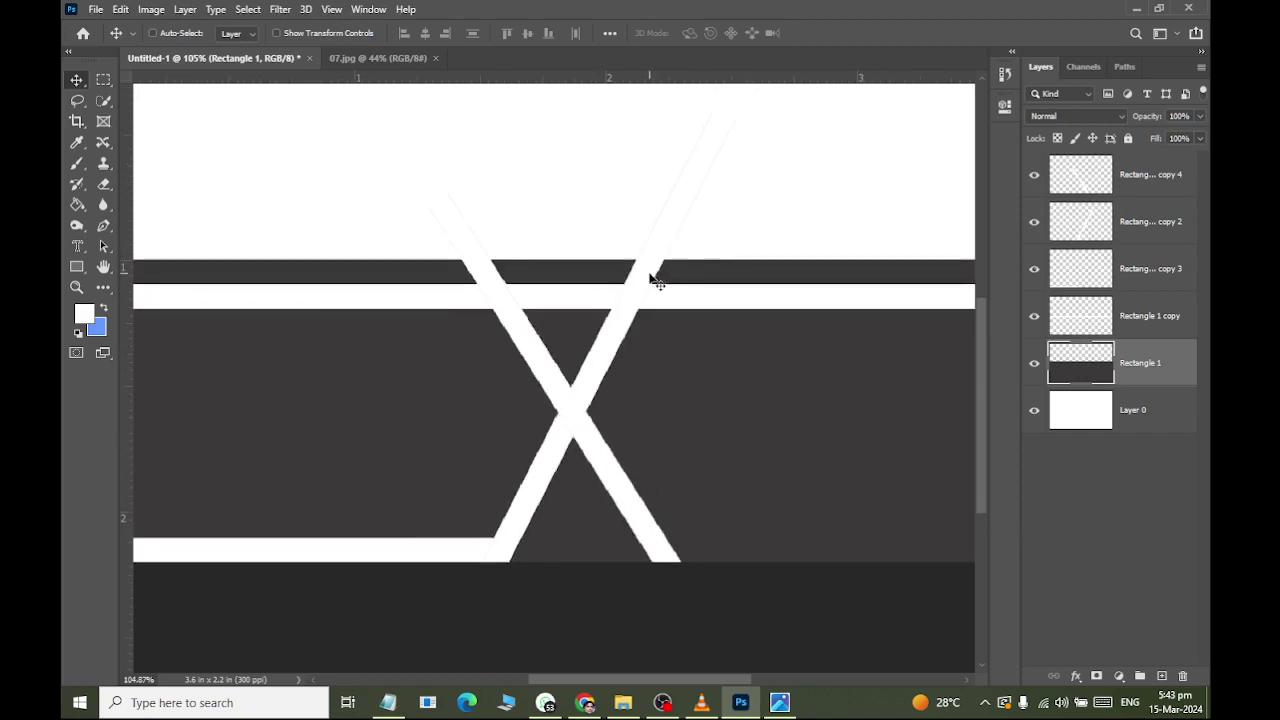
{"action": "scroll", "coordinate": [545, 390], "scroll_direction": "up", "scroll_amount": 2}
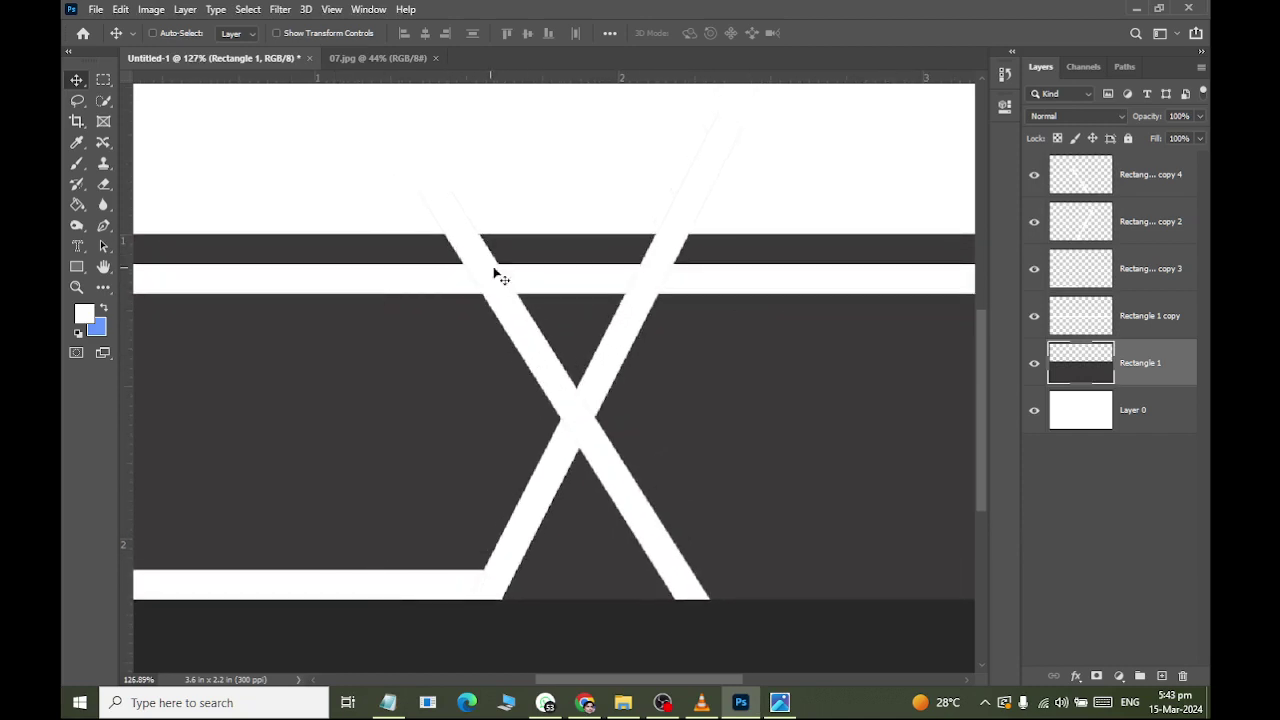
{"action": "scroll", "coordinate": [562, 420], "scroll_direction": "up", "scroll_amount": 2}
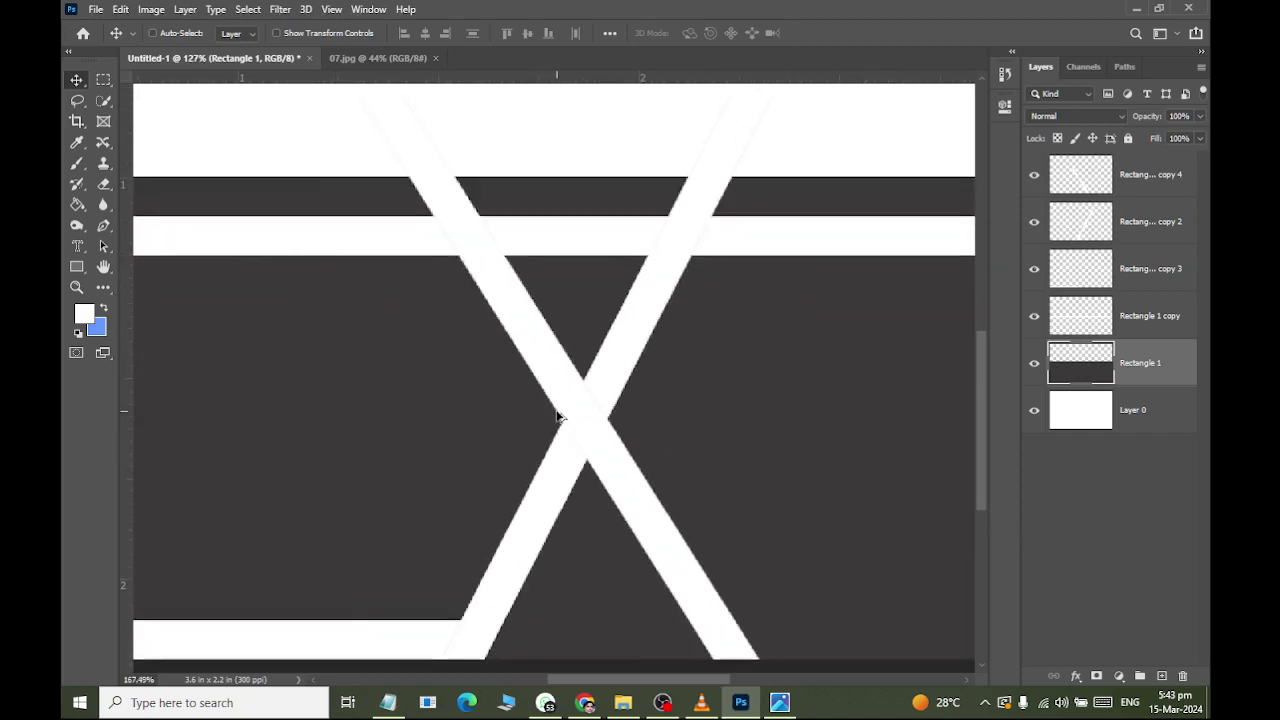
{"action": "left_click", "coordinate": [1034, 224]}
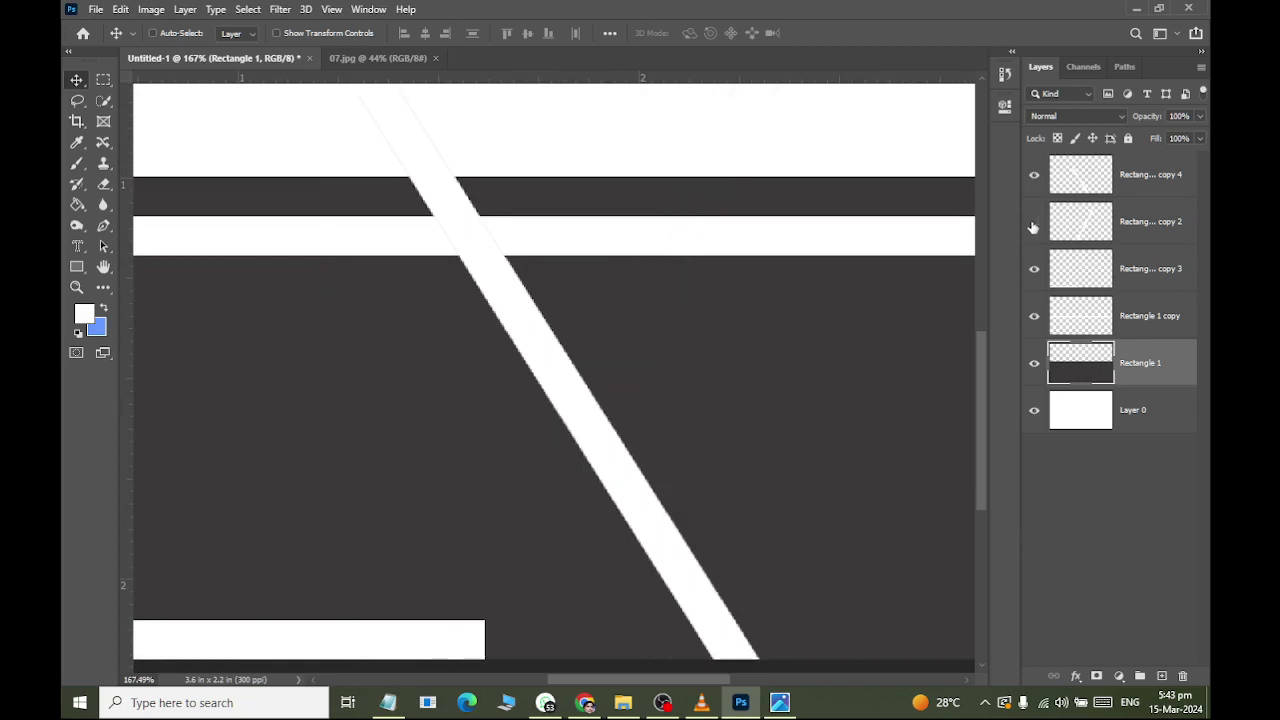
{"action": "left_click", "coordinate": [1034, 224]}
{"action": "left_click", "coordinate": [1037, 278]}
{"action": "left_click", "coordinate": [1036, 276]}
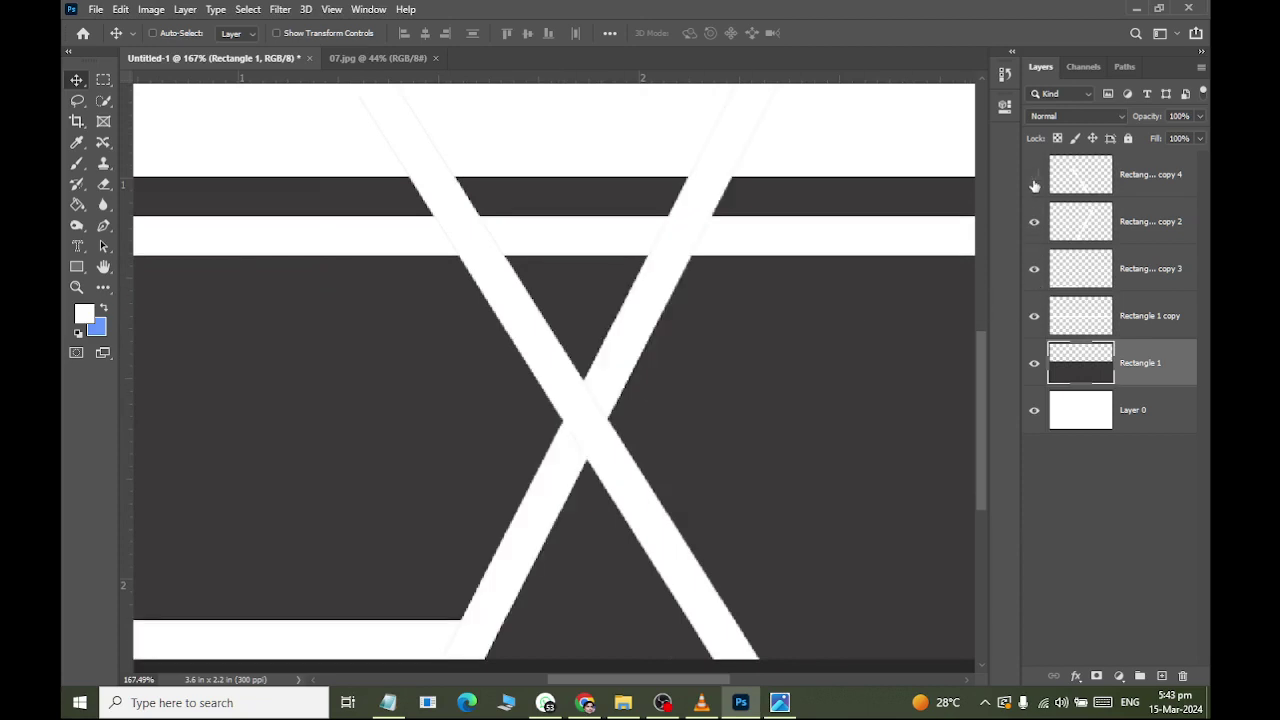
{"action": "left_click", "coordinate": [1034, 176]}
{"action": "left_click", "coordinate": [1034, 176]}
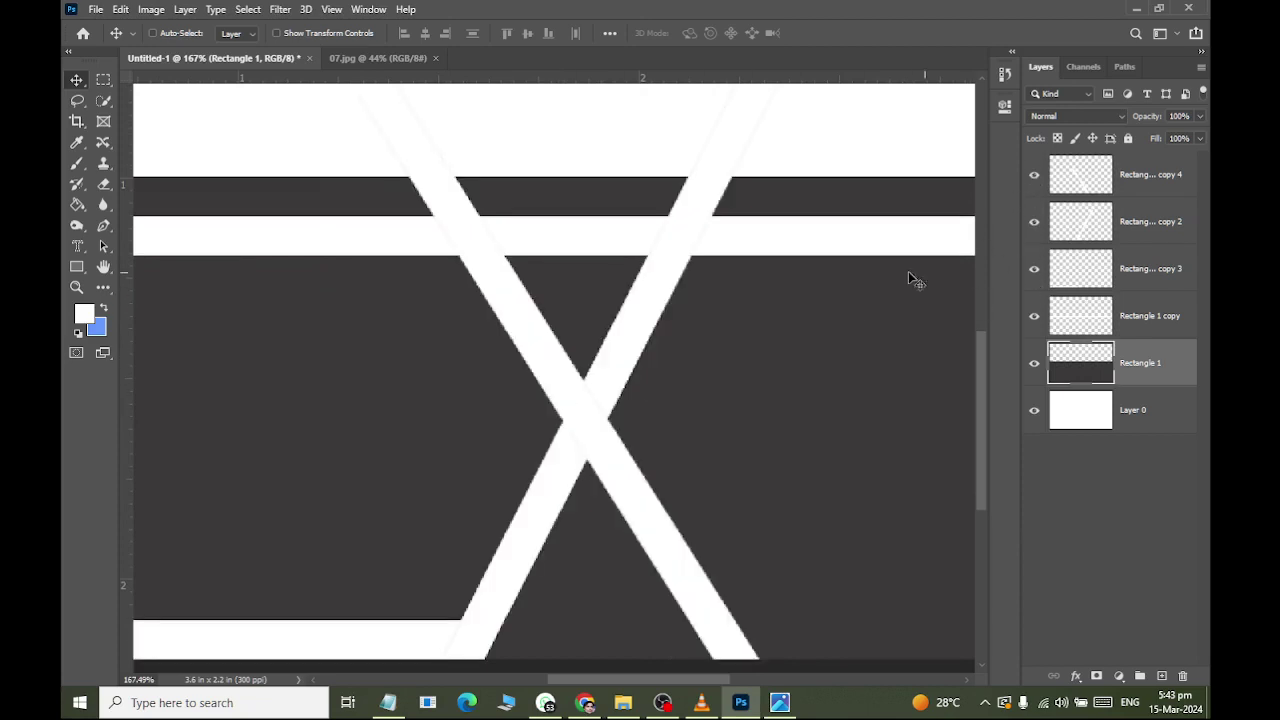
{"action": "left_click", "coordinate": [1183, 179]}
{"action": "left_click", "coordinate": [77, 102]}
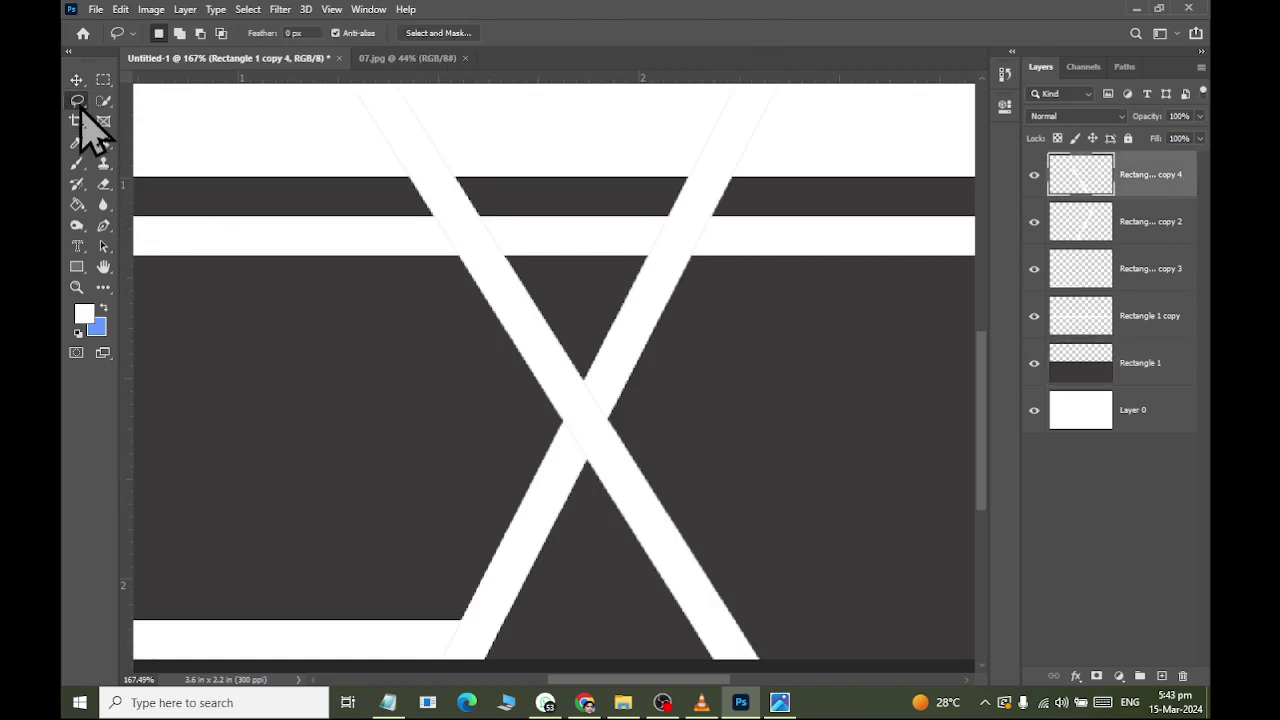
Switch to the Polygonal Lasso and begin an outline at the X's crossing.
{"action": "right_click", "coordinate": [79, 103]}
{"action": "left_click", "coordinate": [140, 122]}
{"action": "scroll", "coordinate": [551, 366], "scroll_direction": "up", "scroll_amount": 2}
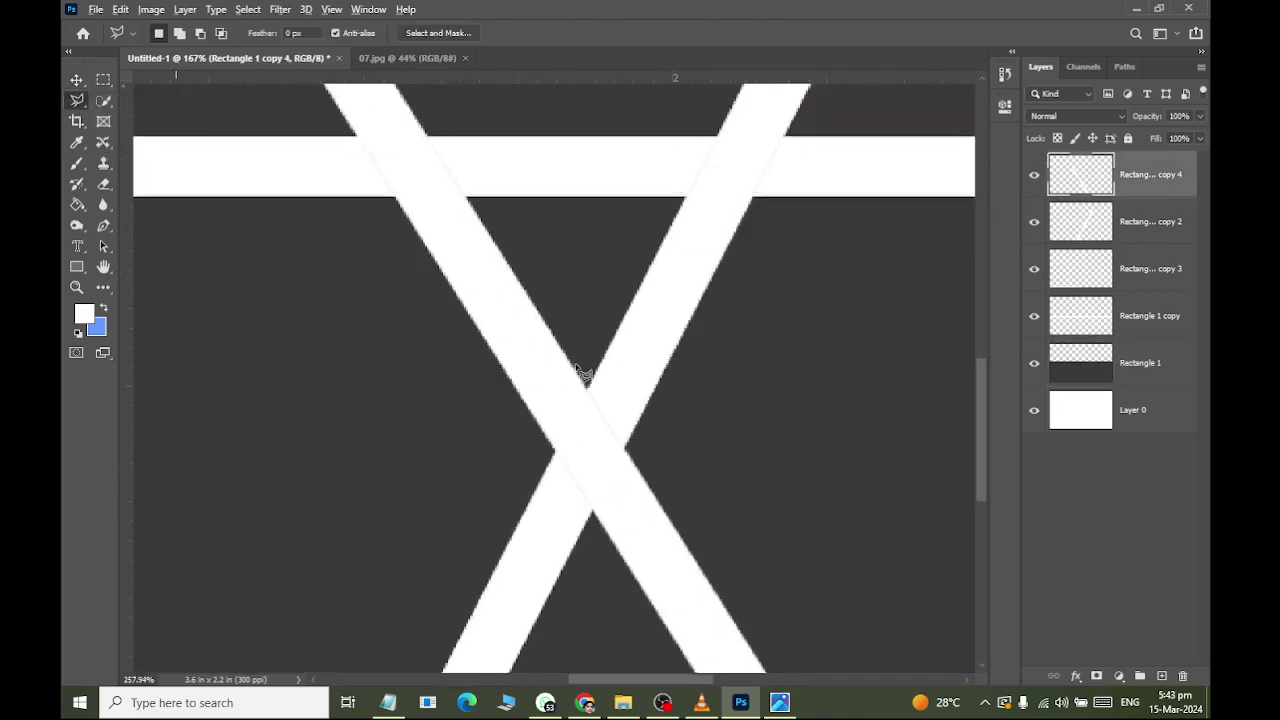
{"action": "scroll", "coordinate": [583, 372], "scroll_direction": "up", "scroll_amount": 1}
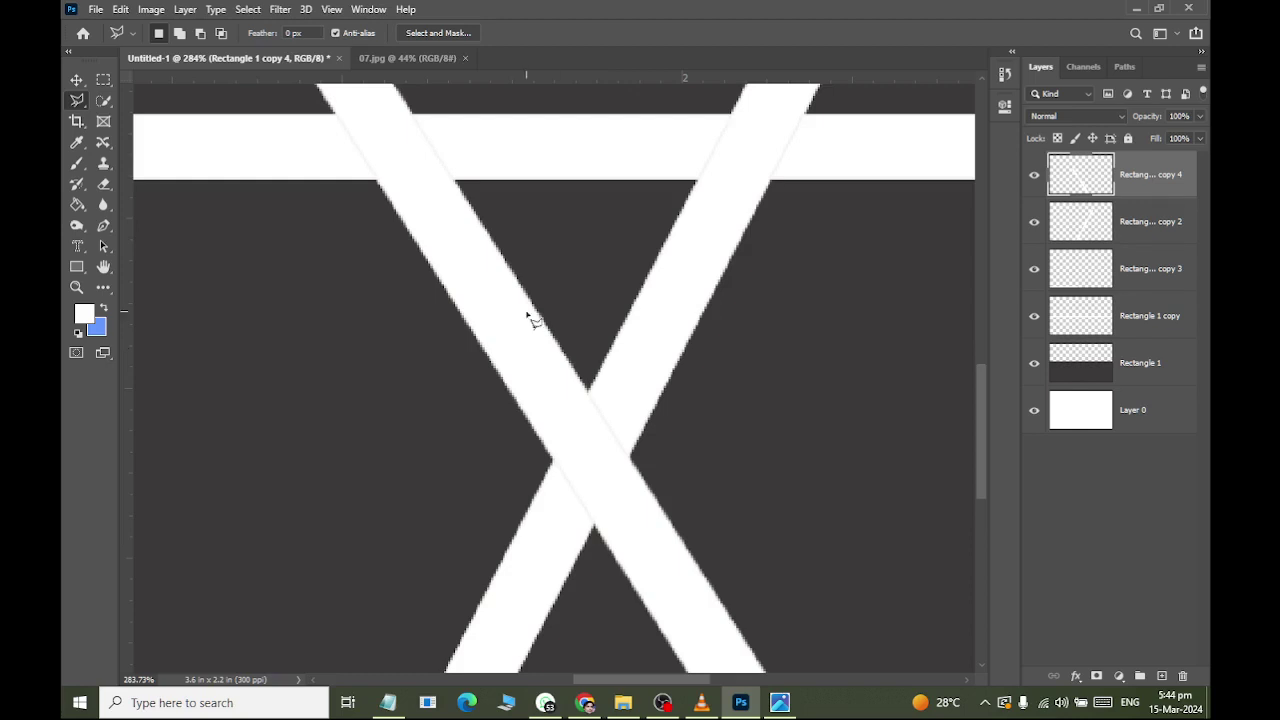
{"action": "scroll", "coordinate": [585, 393], "scroll_direction": "up", "scroll_amount": 3}
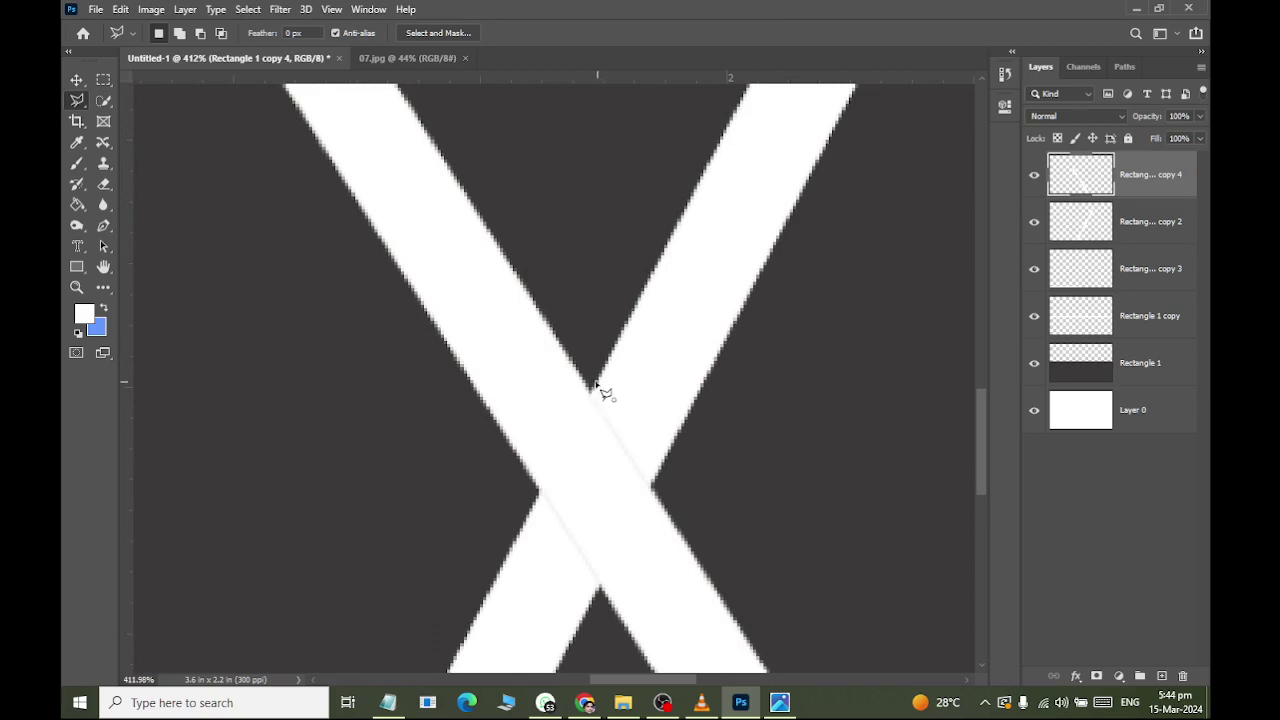
{"action": "left_click", "coordinate": [592, 390]}
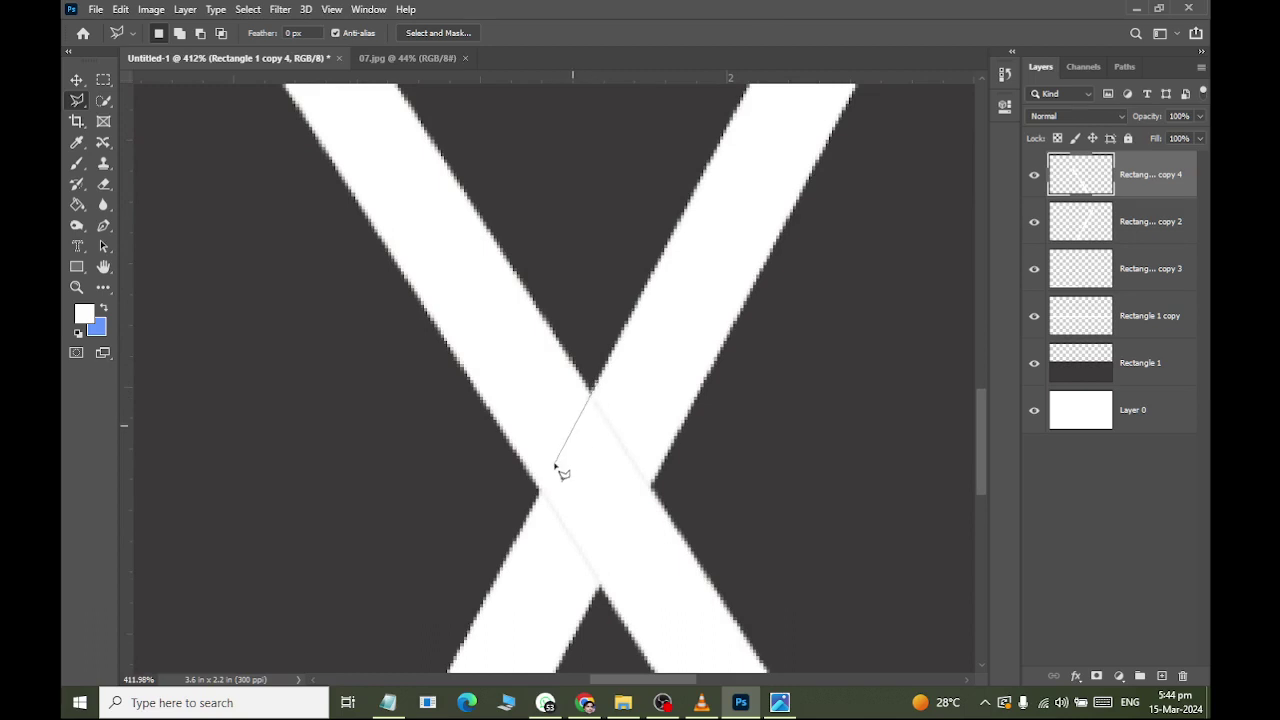
{"action": "left_click", "coordinate": [529, 518]}
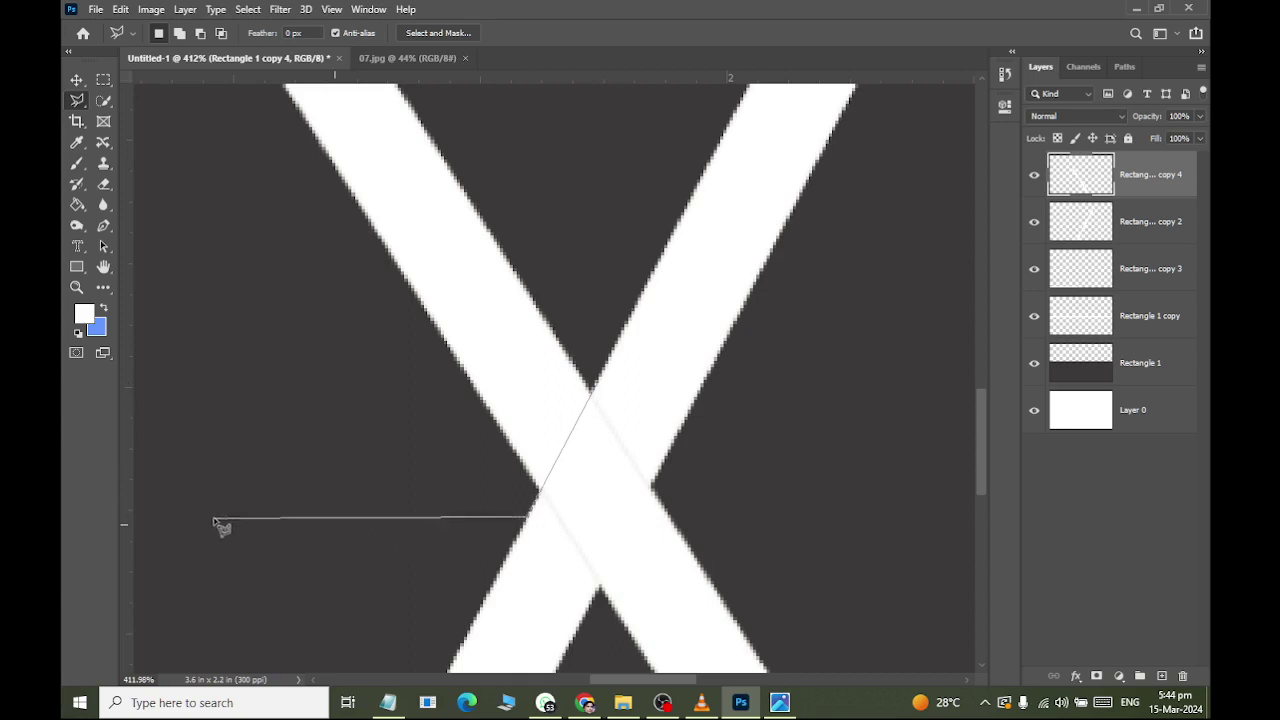
{"action": "scroll", "coordinate": [251, 451], "scroll_direction": "down", "scroll_amount": 2}
{"action": "scroll", "coordinate": [266, 442], "scroll_direction": "down", "scroll_amount": 1}
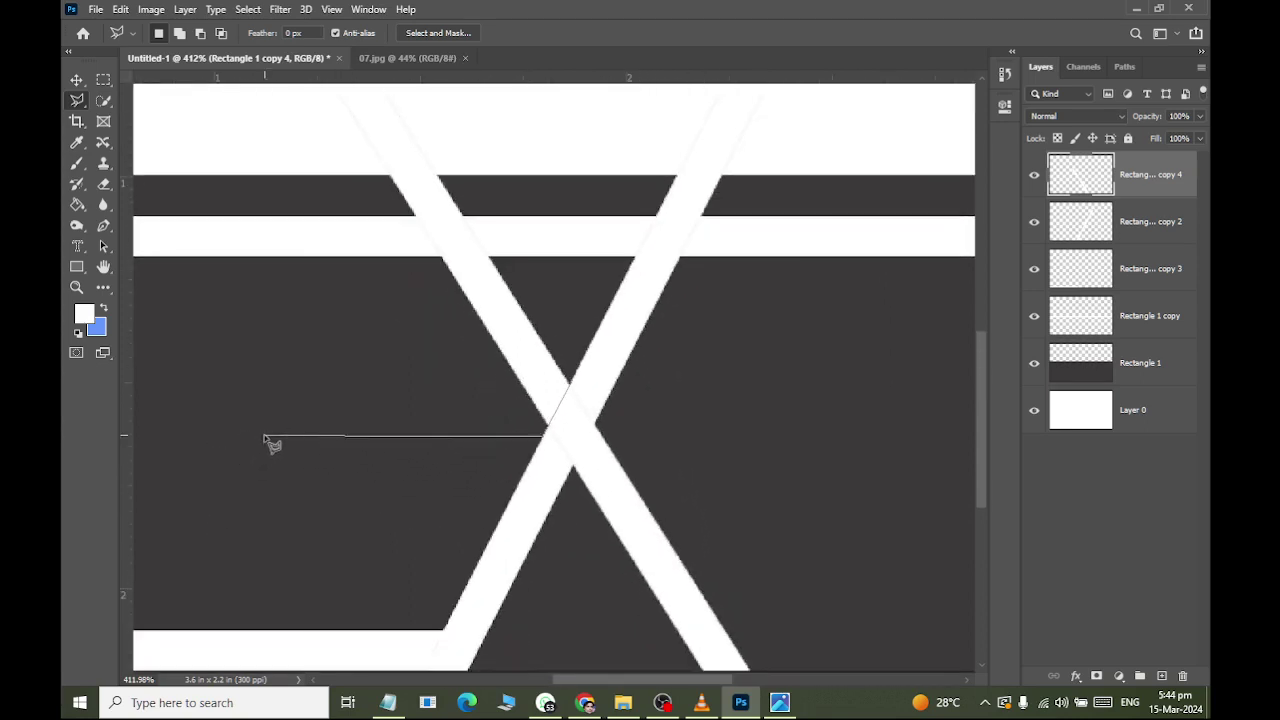
{"action": "scroll", "coordinate": [266, 455], "scroll_direction": "down", "scroll_amount": 1}
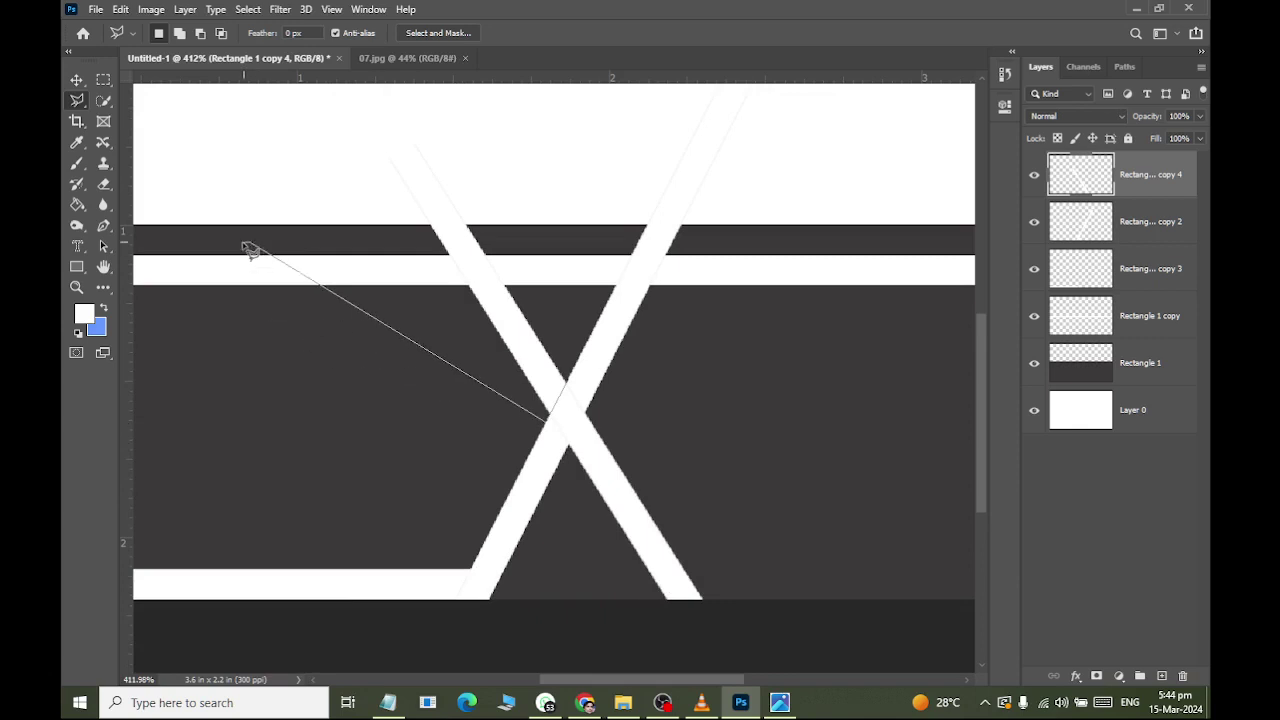
Trace around the X's upper-left arm across the top and back to the crossing, then end the outline.
{"action": "left_click", "coordinate": [250, 242]}
{"action": "left_click", "coordinate": [357, 91]}
{"action": "left_click", "coordinate": [514, 126]}
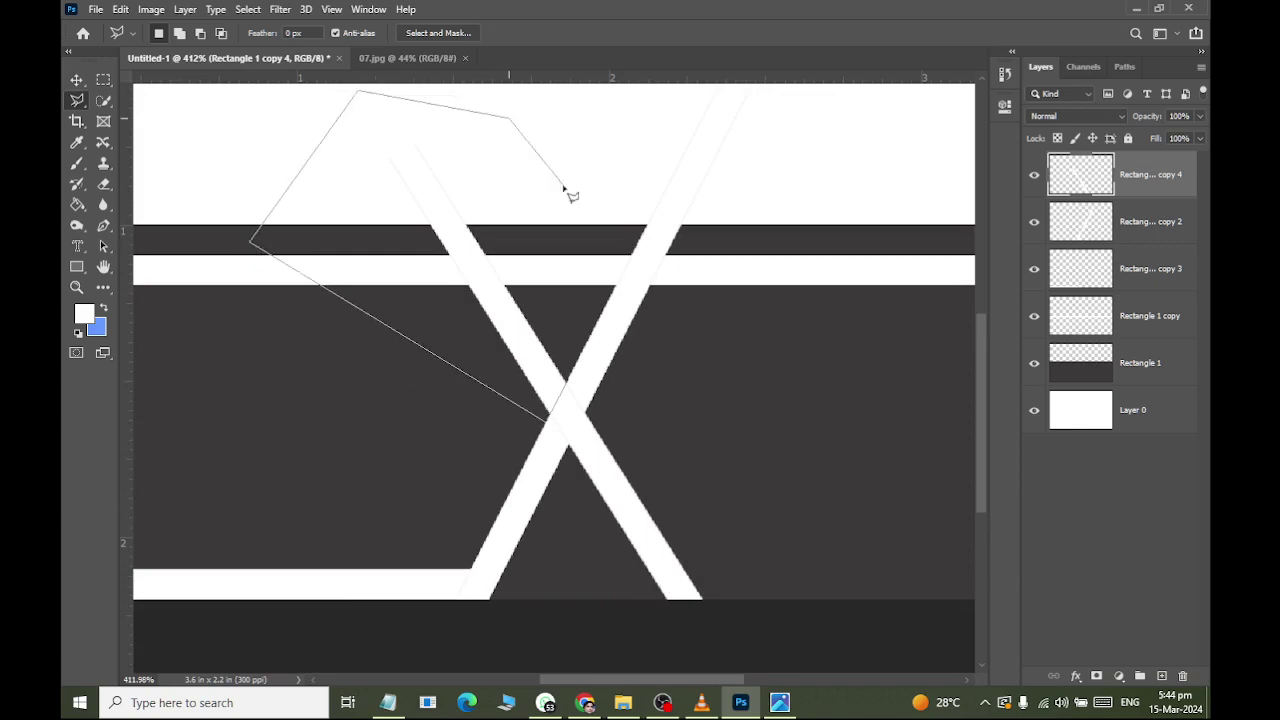
{"action": "left_click", "coordinate": [575, 252]}
{"action": "scroll", "coordinate": [572, 352], "scroll_direction": "up", "scroll_amount": 2}
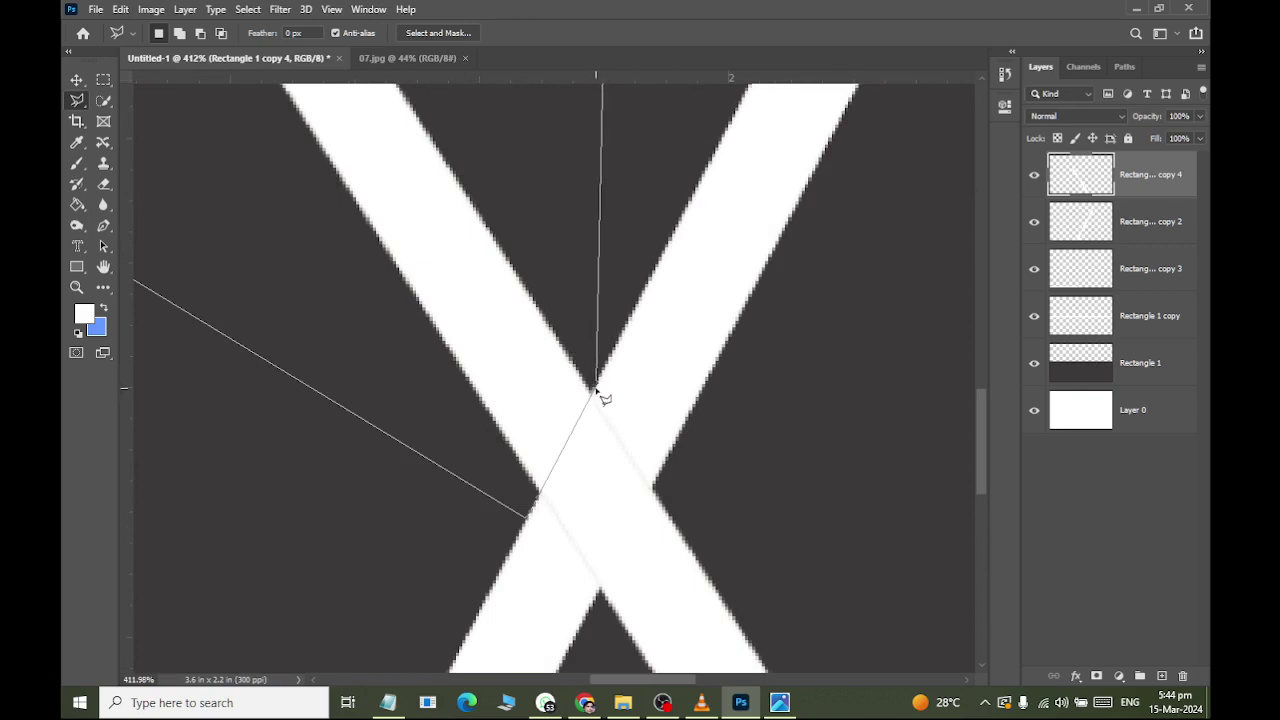
{"action": "key", "text": "Escape"}
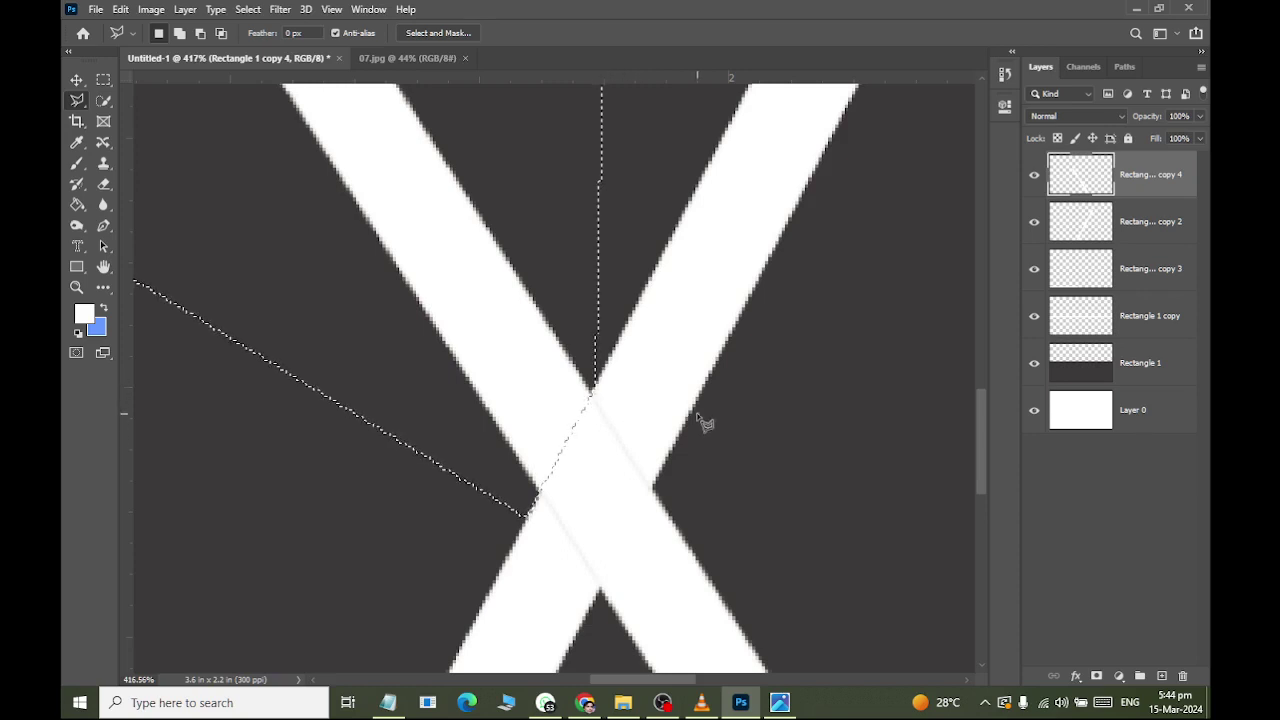
{"action": "scroll", "coordinate": [654, 291], "scroll_direction": "down", "scroll_amount": 3}
{"action": "scroll", "coordinate": [654, 292], "scroll_direction": "down", "scroll_amount": 2}
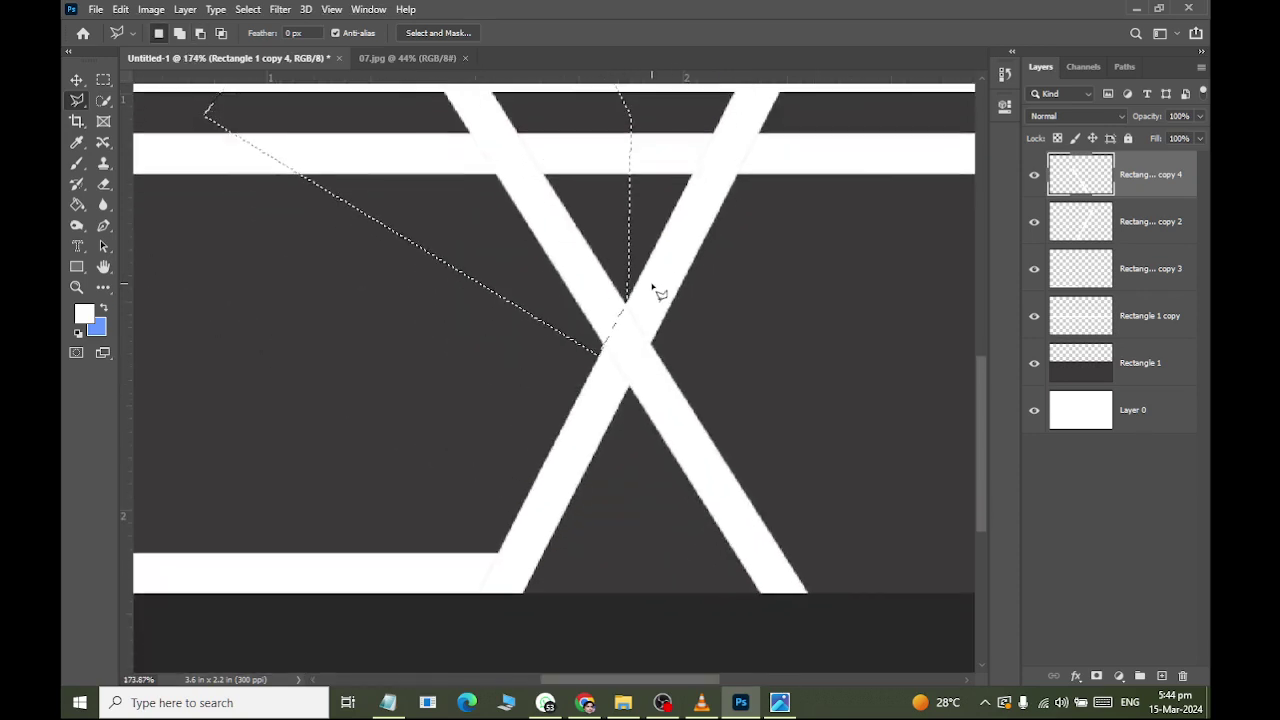
{"action": "scroll", "coordinate": [654, 291], "scroll_direction": "down", "scroll_amount": 3}
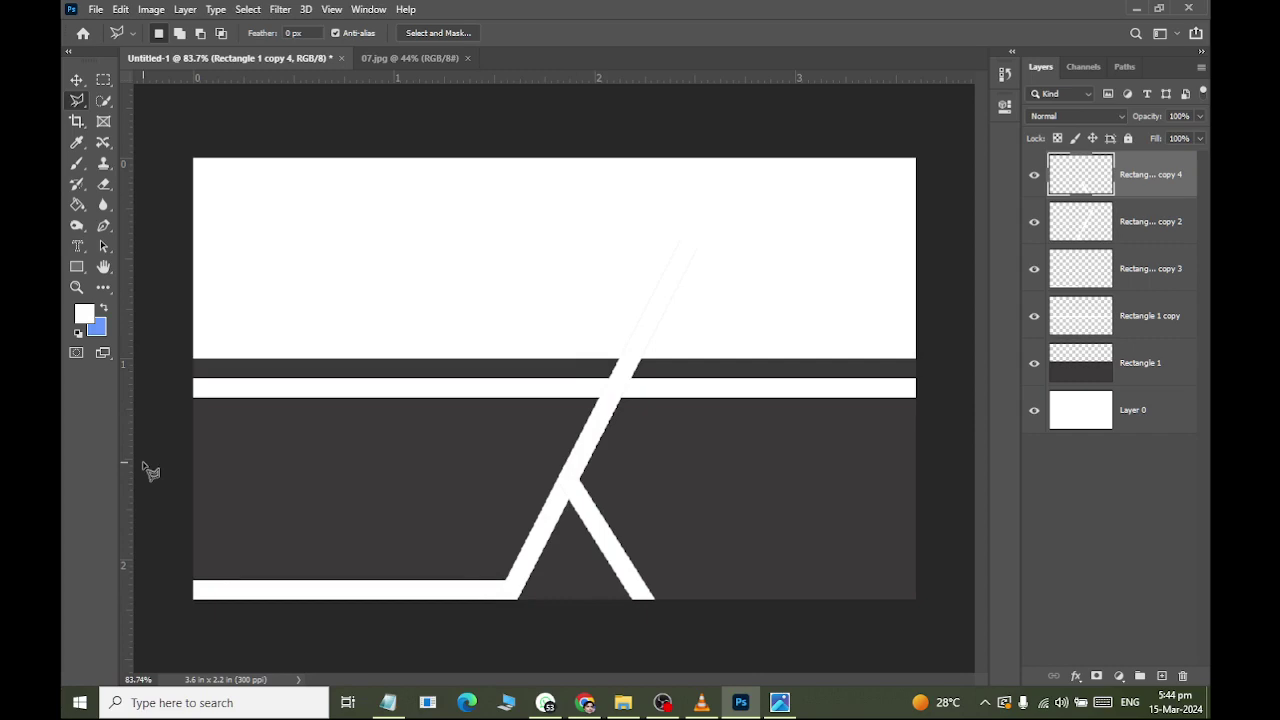
{"action": "key", "text": "alt+Tab"}
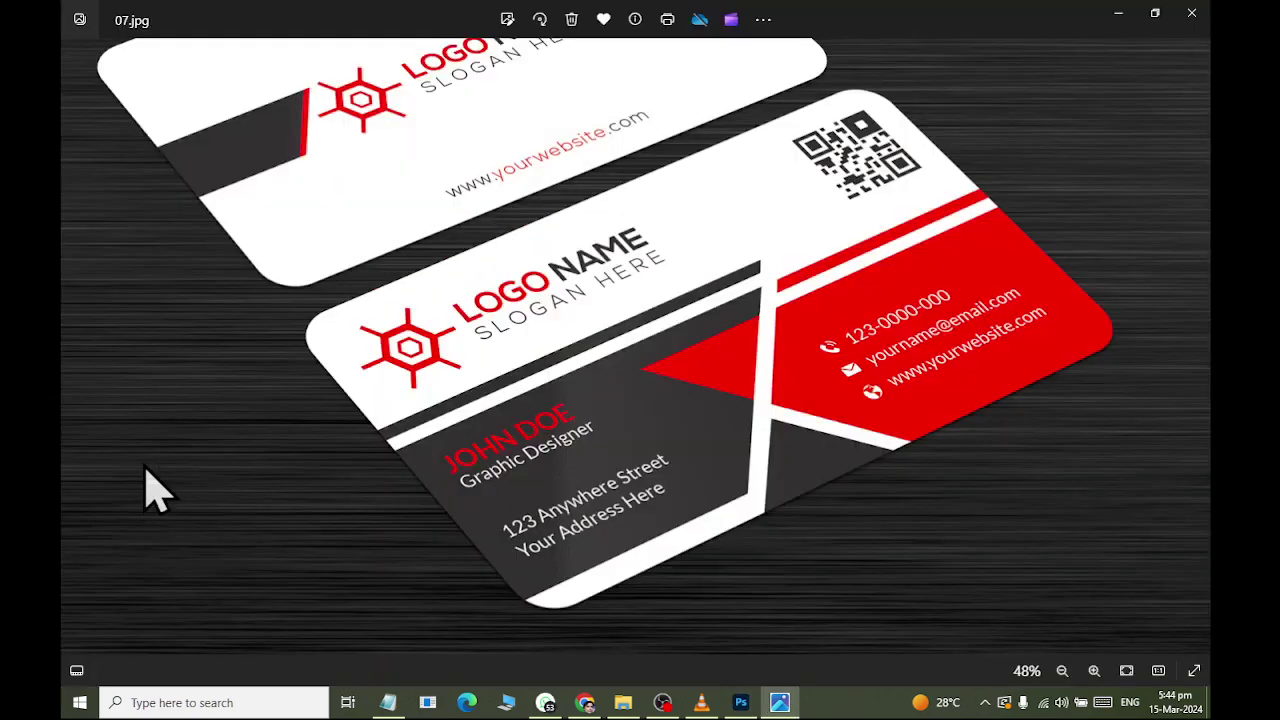
{"action": "key", "text": "alt+Tab"}
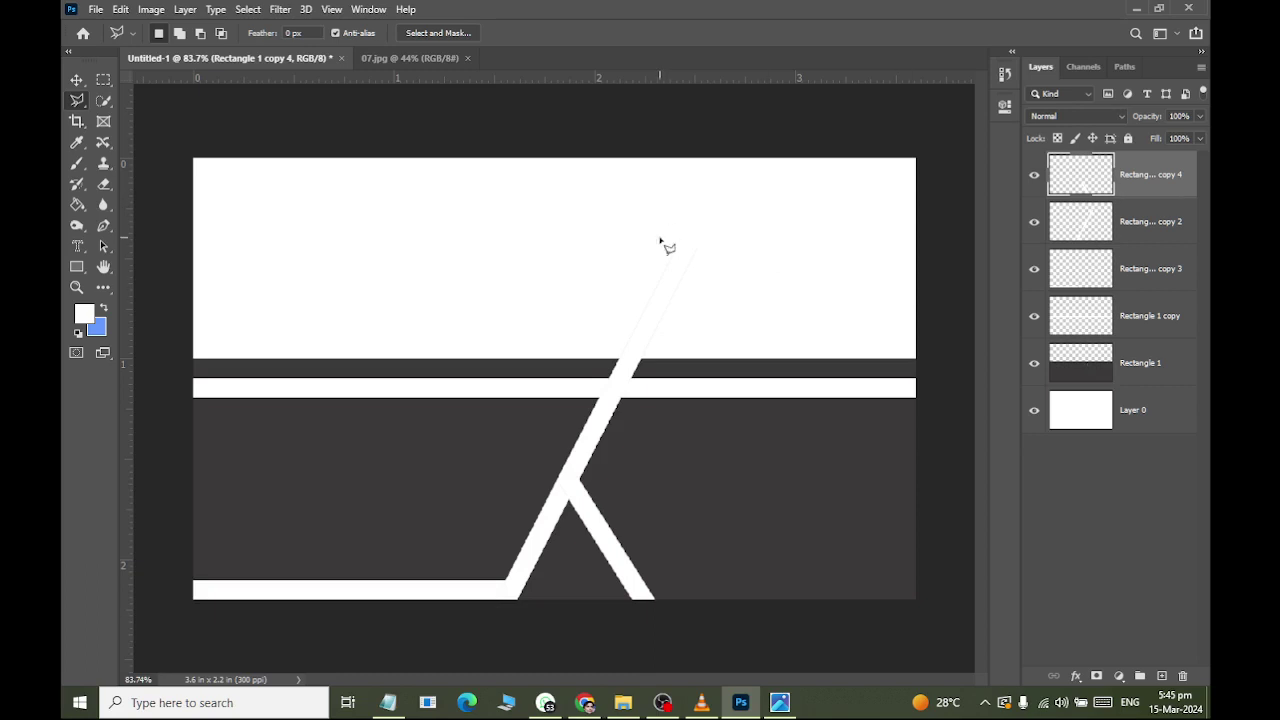
{"action": "scroll", "coordinate": [640, 395], "scroll_direction": "up", "scroll_amount": 4}
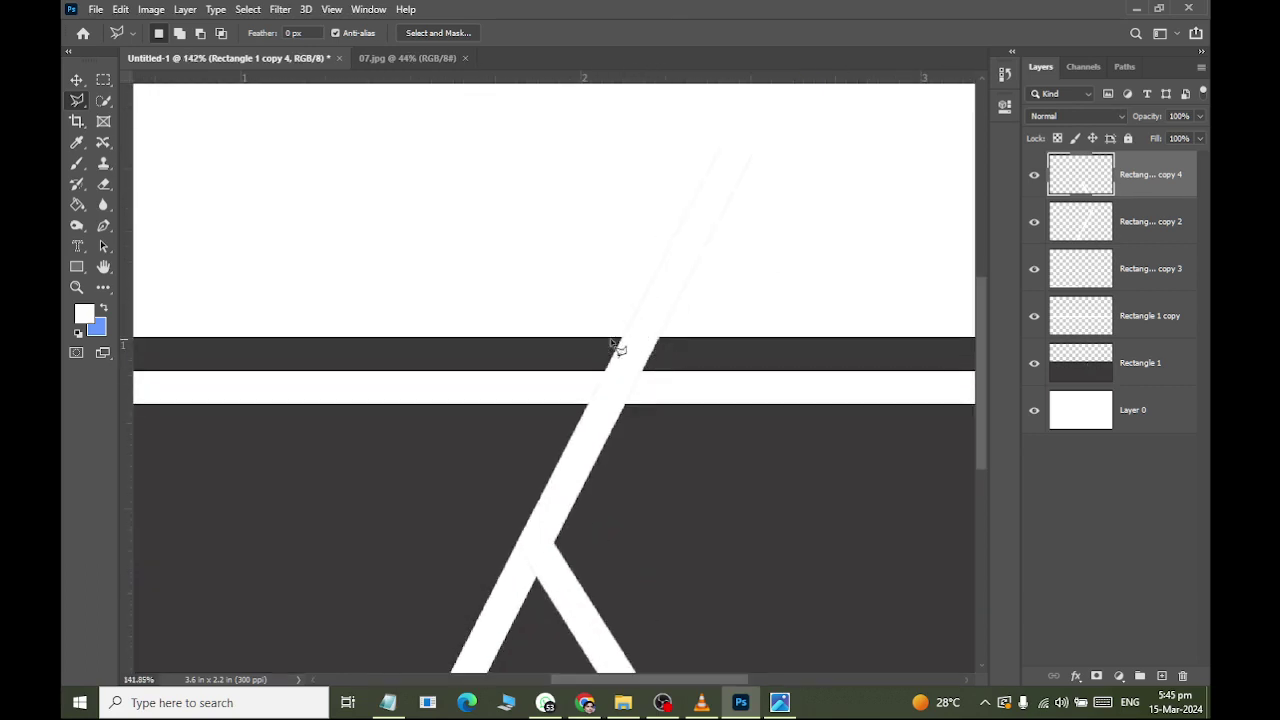
{"action": "scroll", "coordinate": [728, 337], "scroll_direction": "down", "scroll_amount": 4}
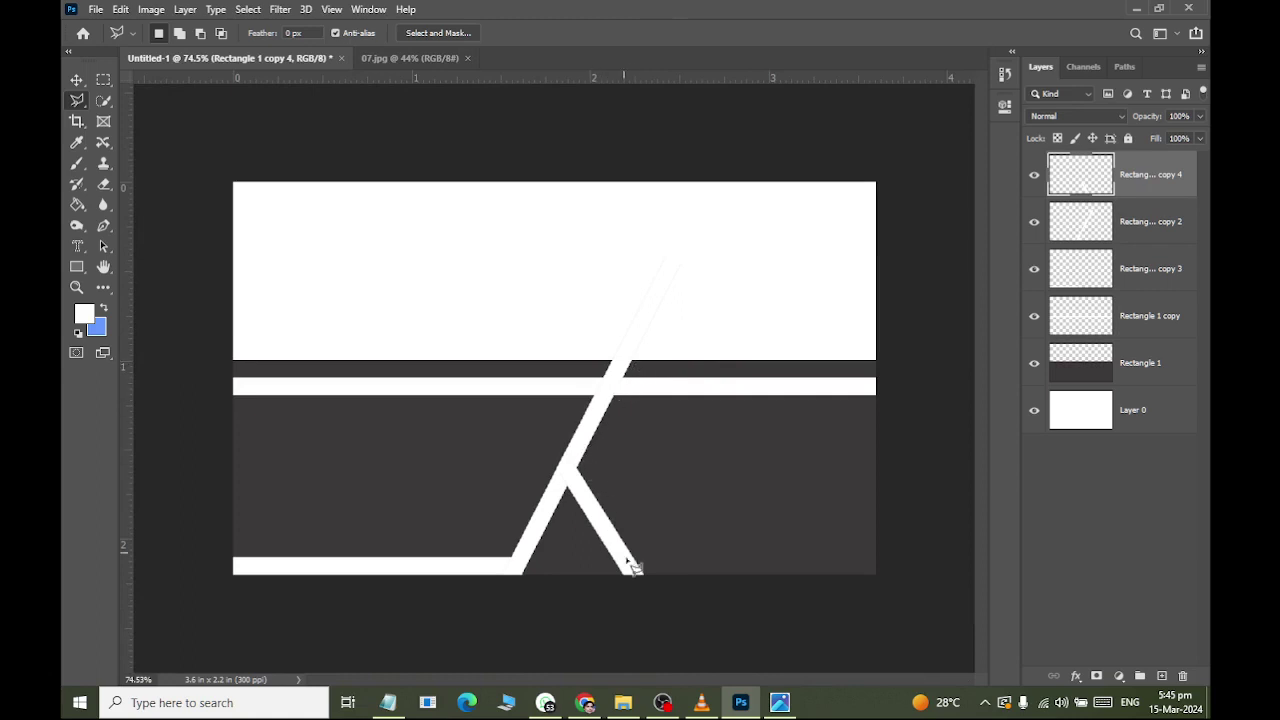
{"action": "scroll", "coordinate": [637, 358], "scroll_direction": "up", "scroll_amount": 2}
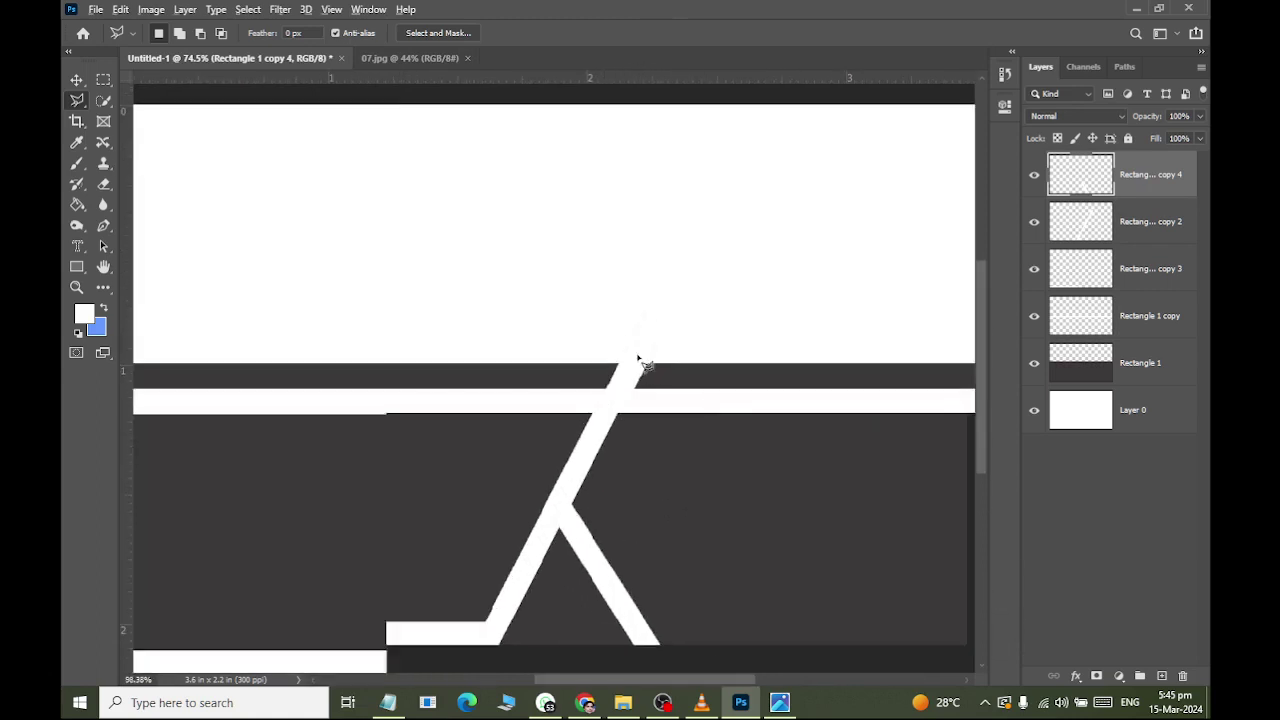
{"action": "scroll", "coordinate": [637, 358], "scroll_direction": "up", "scroll_amount": 3}
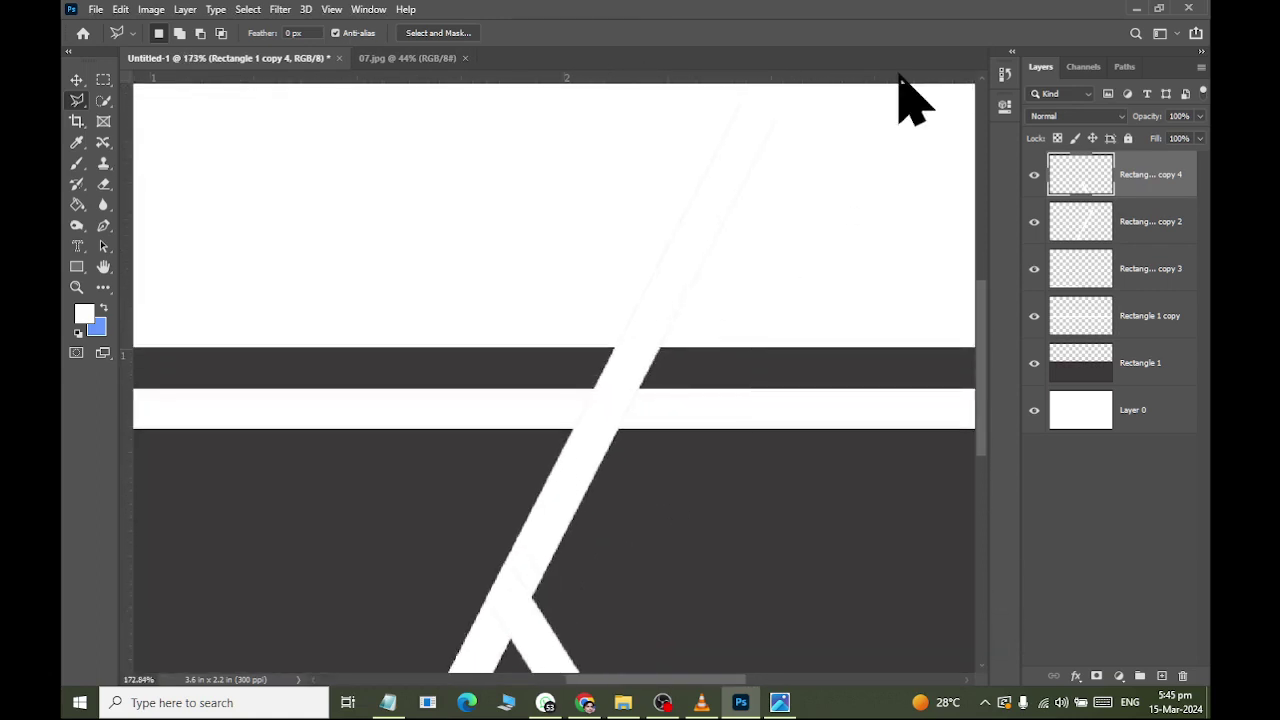
{"action": "key", "text": "alt+Tab"}
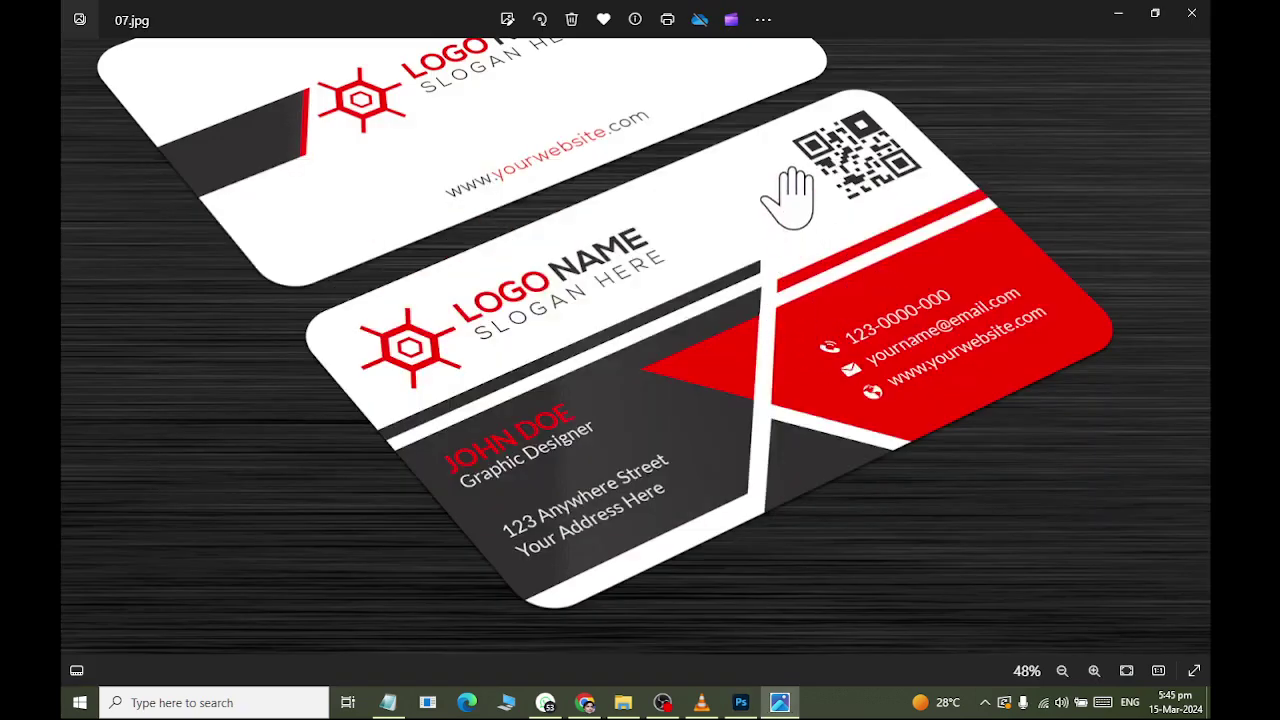
{"action": "key", "text": "alt+Tab"}
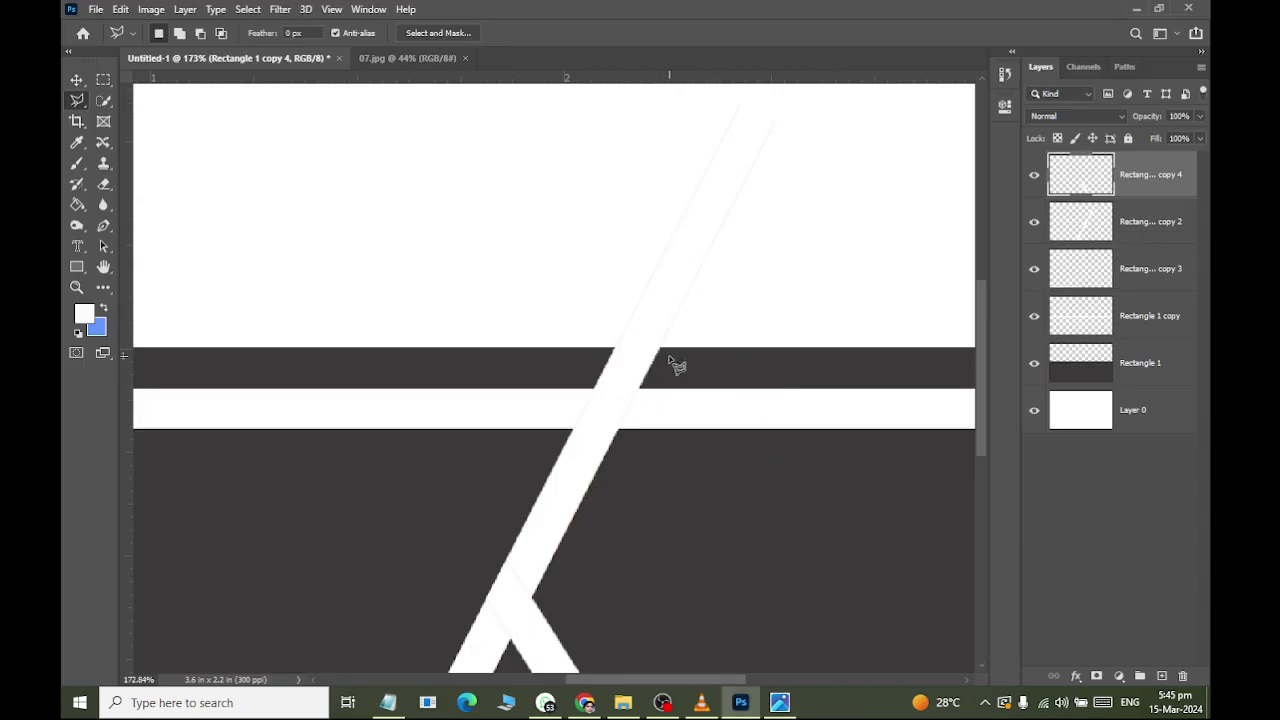
{"action": "key", "text": "alt+Tab"}
{"action": "scroll", "coordinate": [670, 357], "scroll_direction": "down", "scroll_amount": 1}
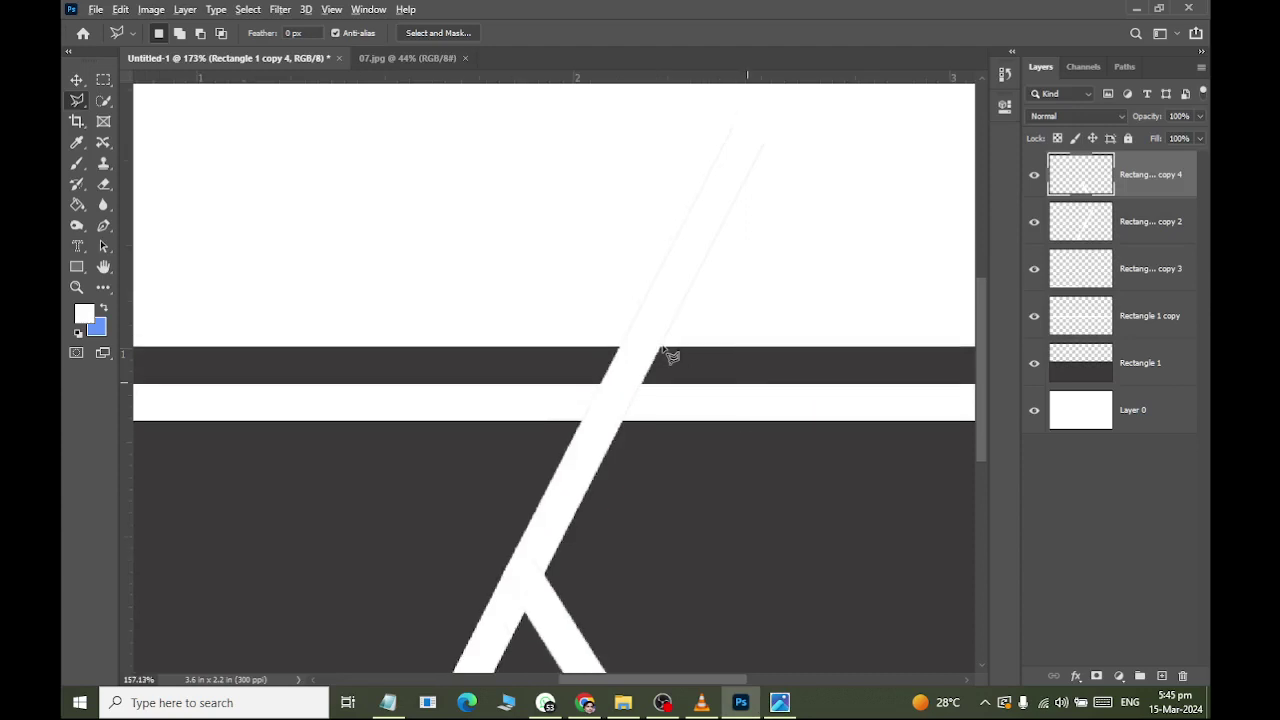
{"action": "scroll", "coordinate": [670, 357], "scroll_direction": "down", "scroll_amount": 3}
{"action": "scroll", "coordinate": [688, 334], "scroll_direction": "right", "scroll_amount": 3}
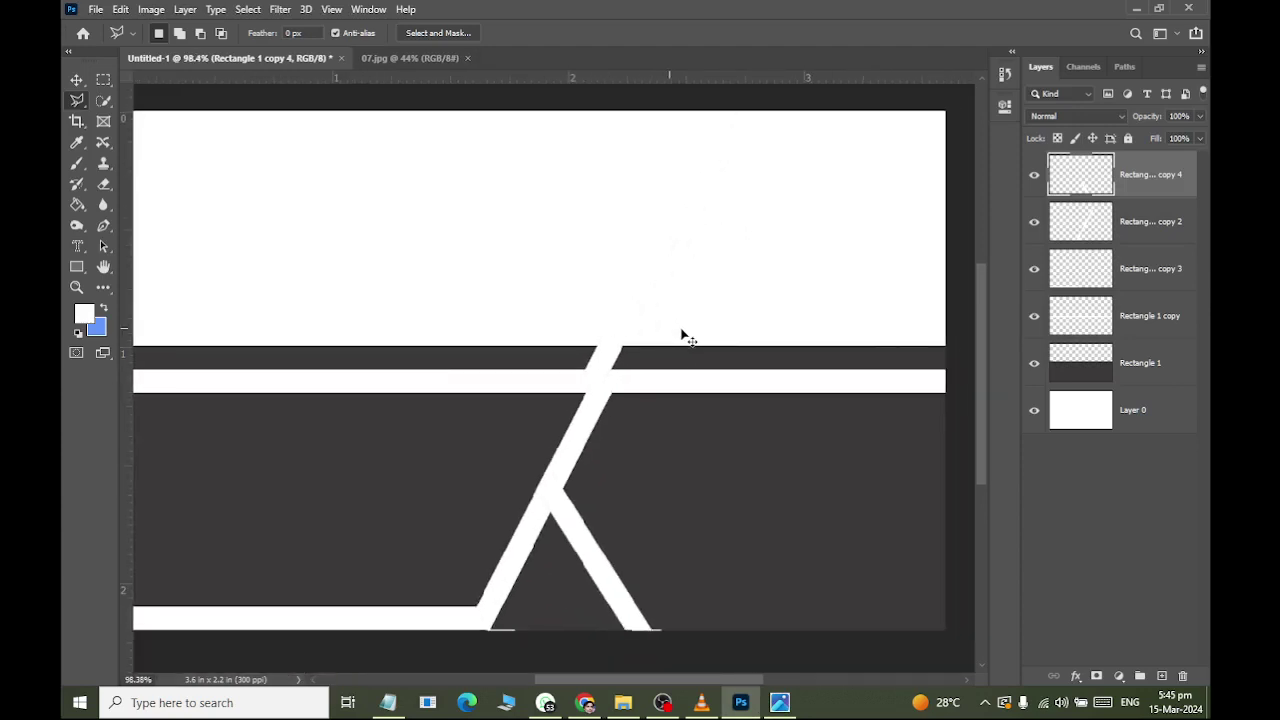
Target the dark gray Rectangle 1 layer and anchor a lasso point at the diagonal band's bottom.
{"action": "left_click", "coordinate": [1096, 384]}
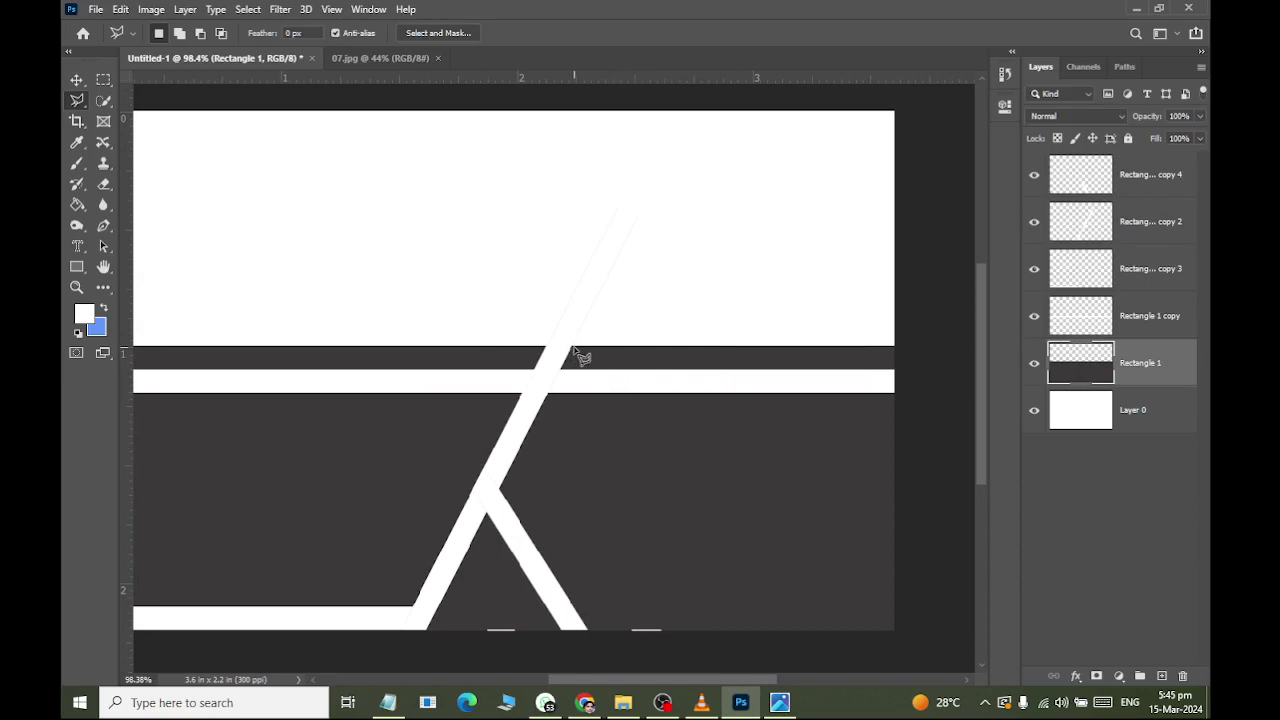
{"action": "scroll", "coordinate": [576, 355], "scroll_direction": "up", "scroll_amount": 2}
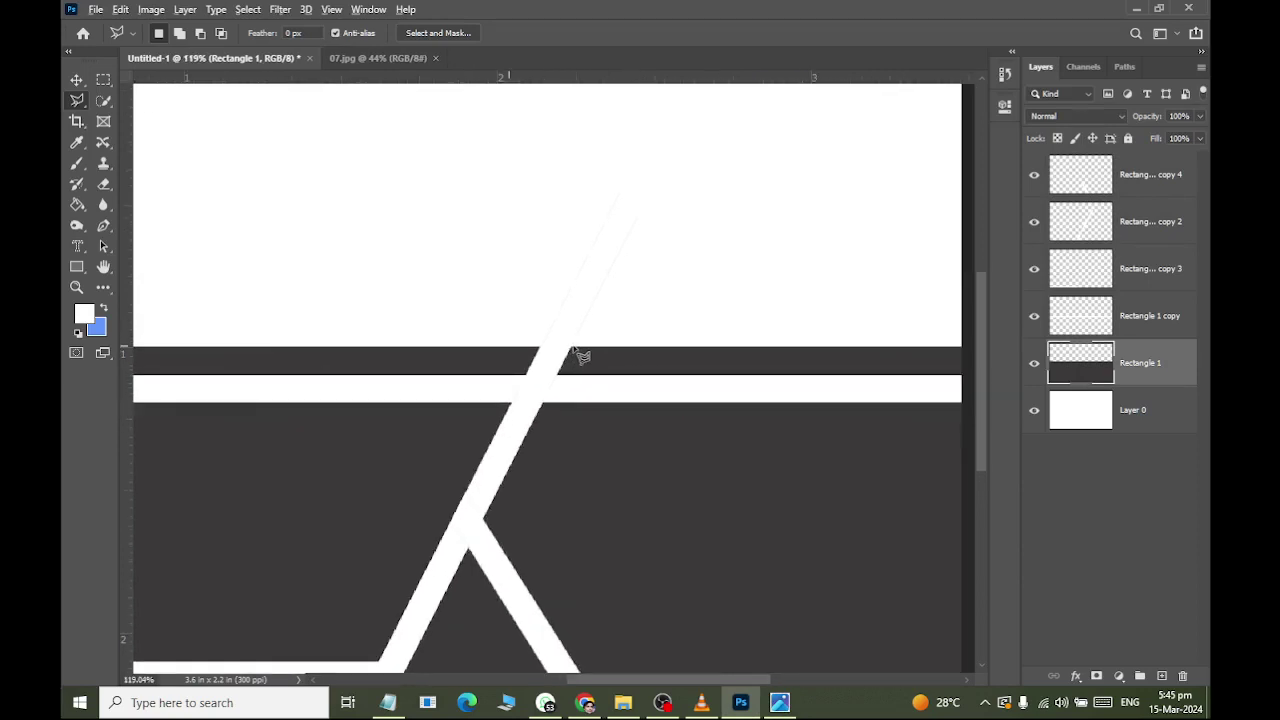
{"action": "scroll", "coordinate": [576, 352], "scroll_direction": "up", "scroll_amount": 2}
{"action": "scroll", "coordinate": [578, 355], "scroll_direction": "up", "scroll_amount": 2}
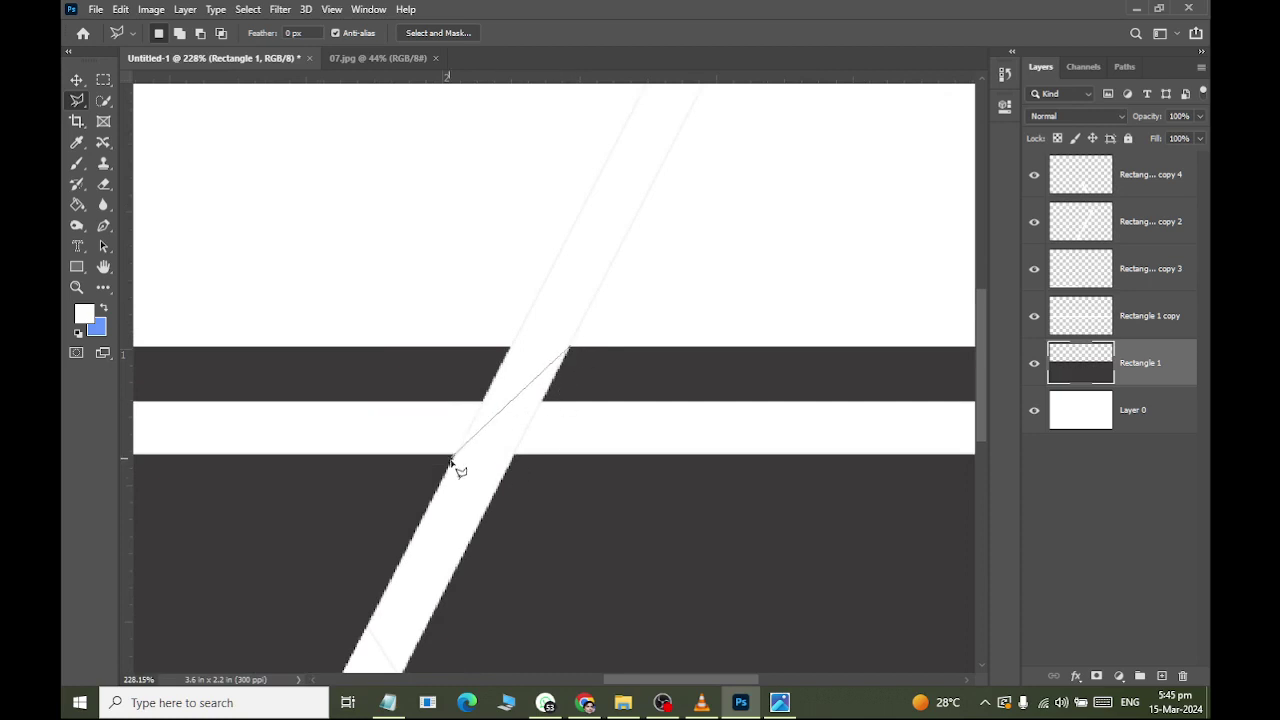
{"action": "scroll", "coordinate": [466, 470], "scroll_direction": "down", "scroll_amount": 1}
{"action": "scroll", "coordinate": [478, 580], "scroll_direction": "up", "scroll_amount": 2}
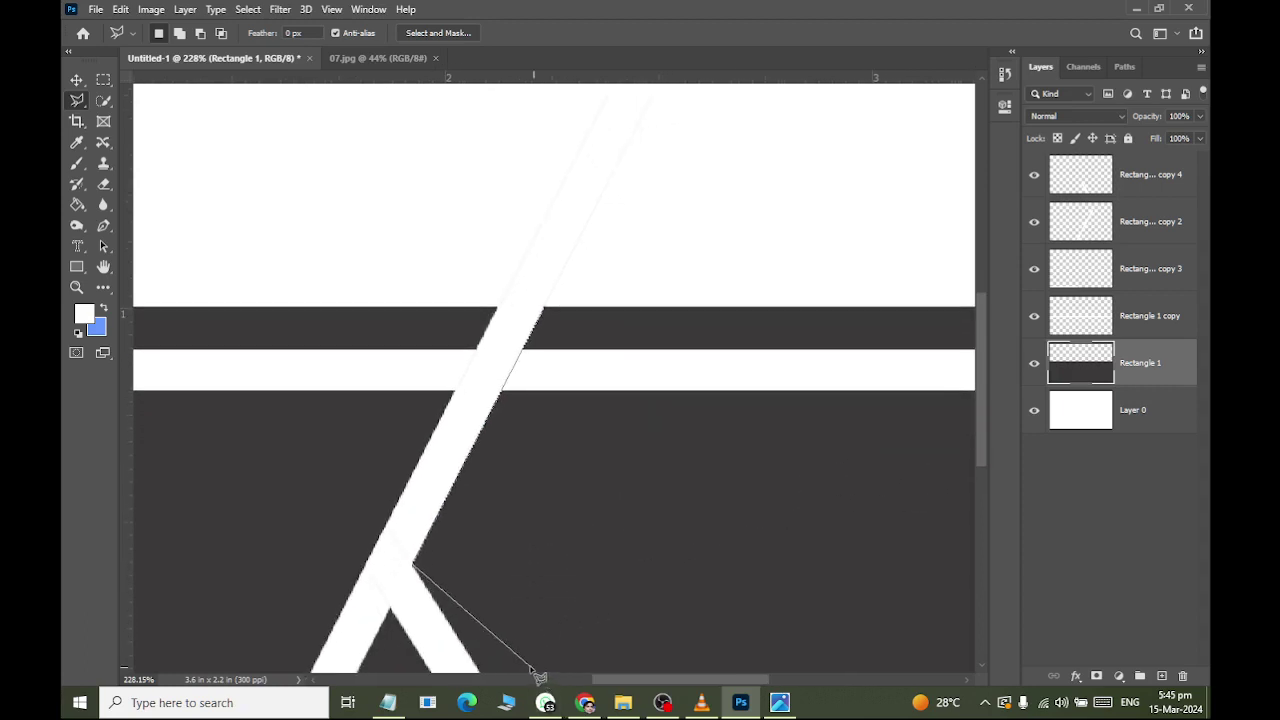
{"action": "mouse_move", "coordinate": [545, 700]}
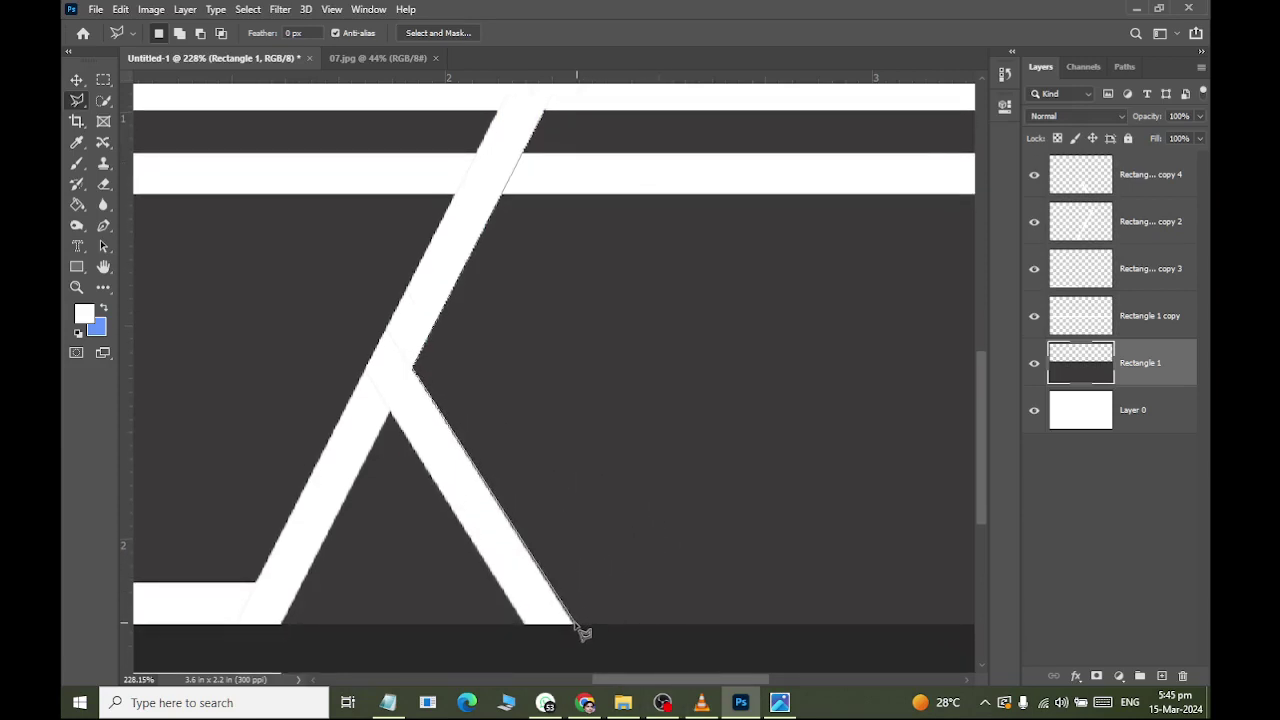
{"action": "left_click", "coordinate": [576, 627]}
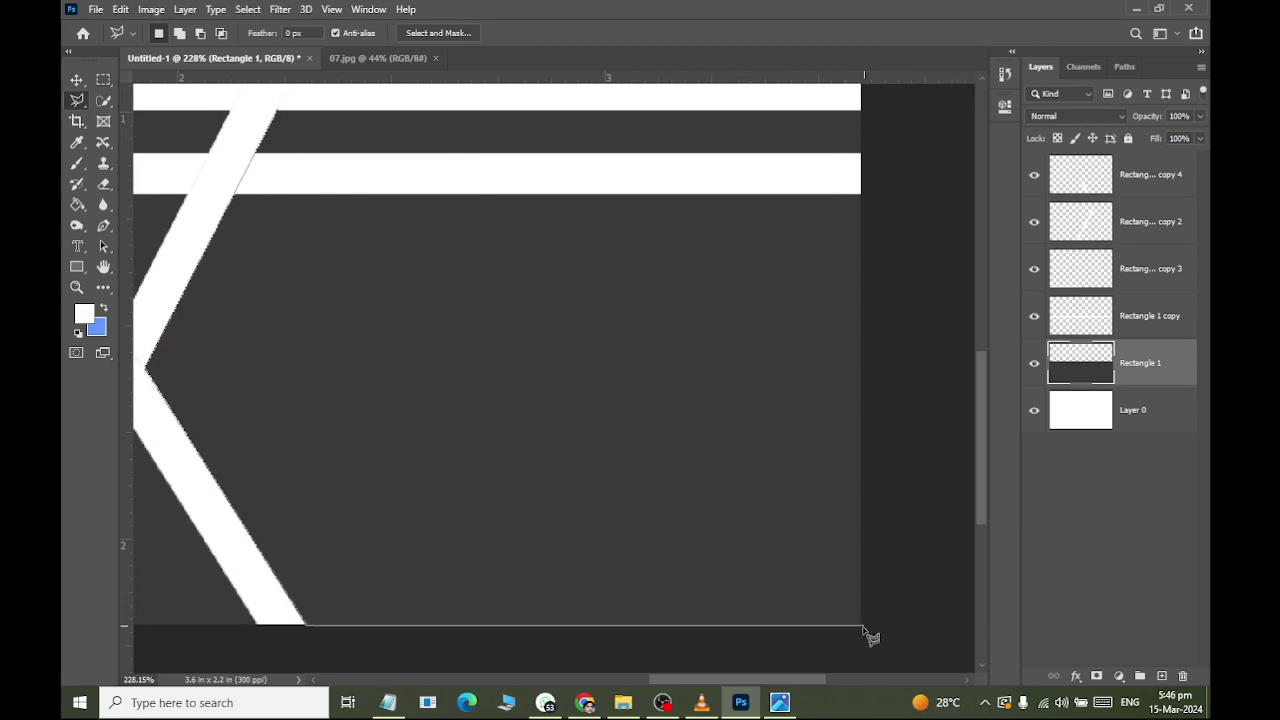
Outline the dark region via the bottom-right corner and right-edge stripe, then copy it to Layer 1.
{"action": "left_click", "coordinate": [860, 624]}
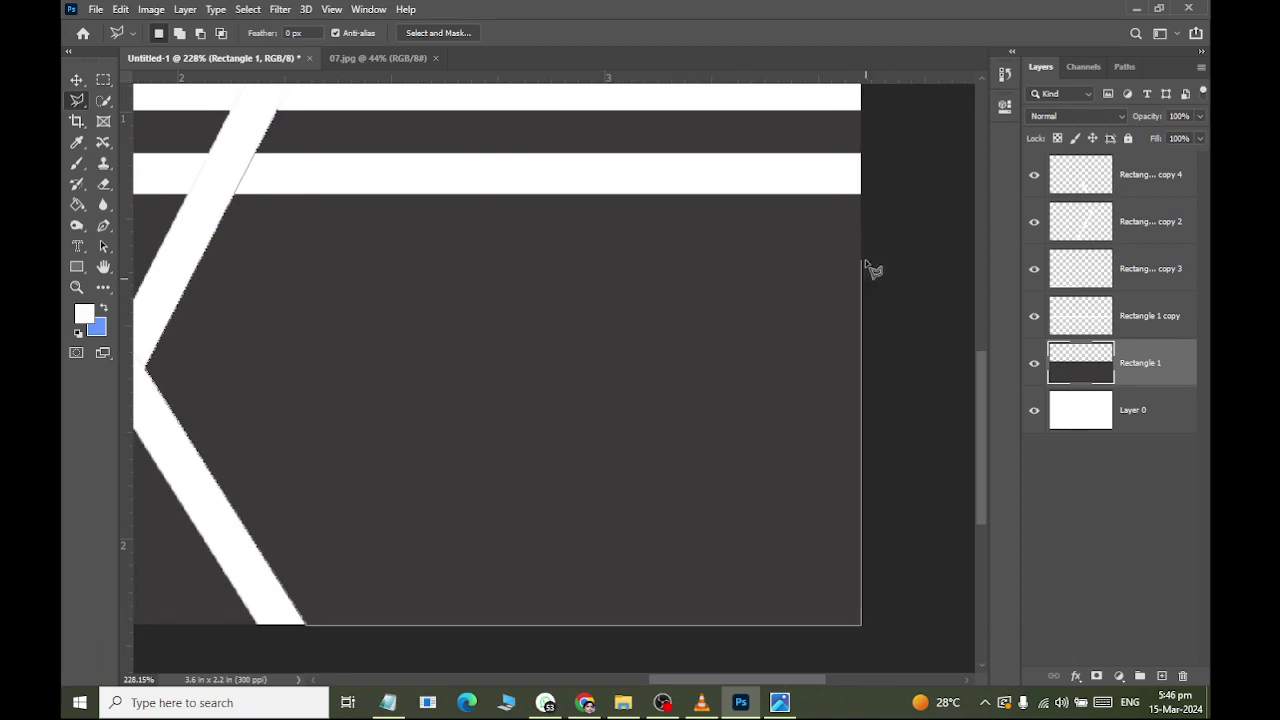
{"action": "scroll", "coordinate": [860, 117], "scroll_direction": "up", "scroll_amount": 5}
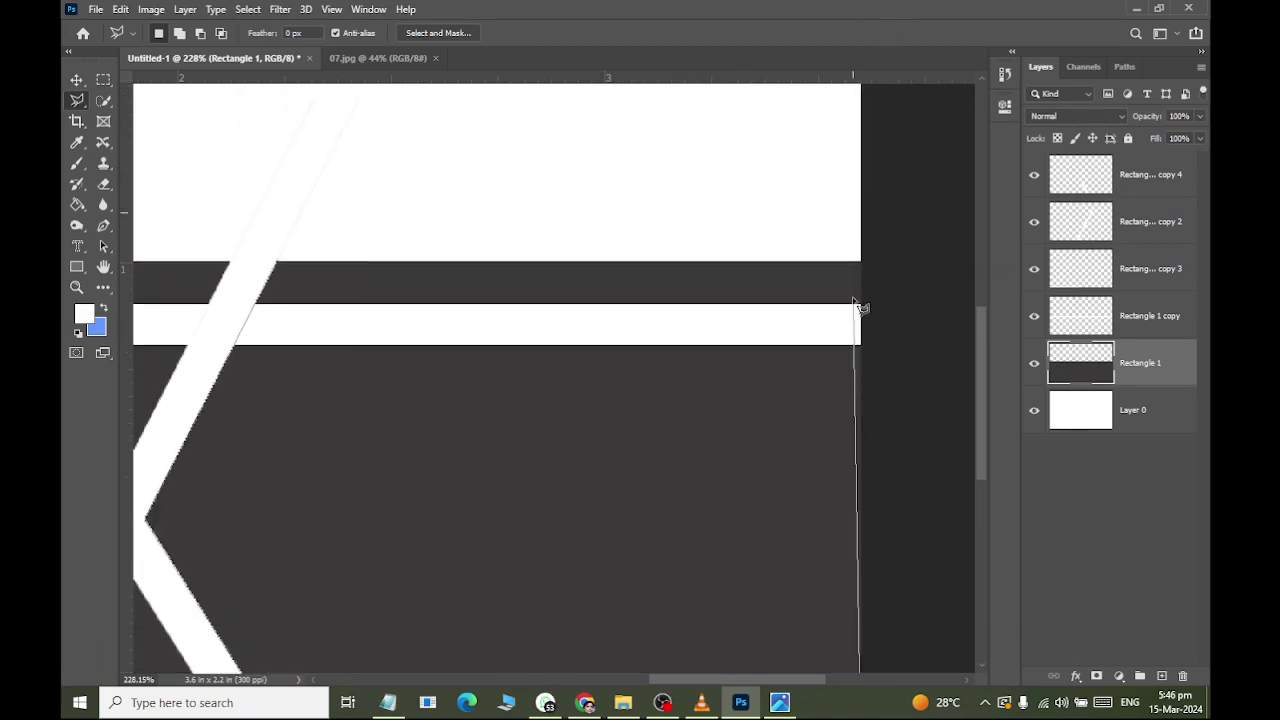
{"action": "left_click", "coordinate": [861, 262]}
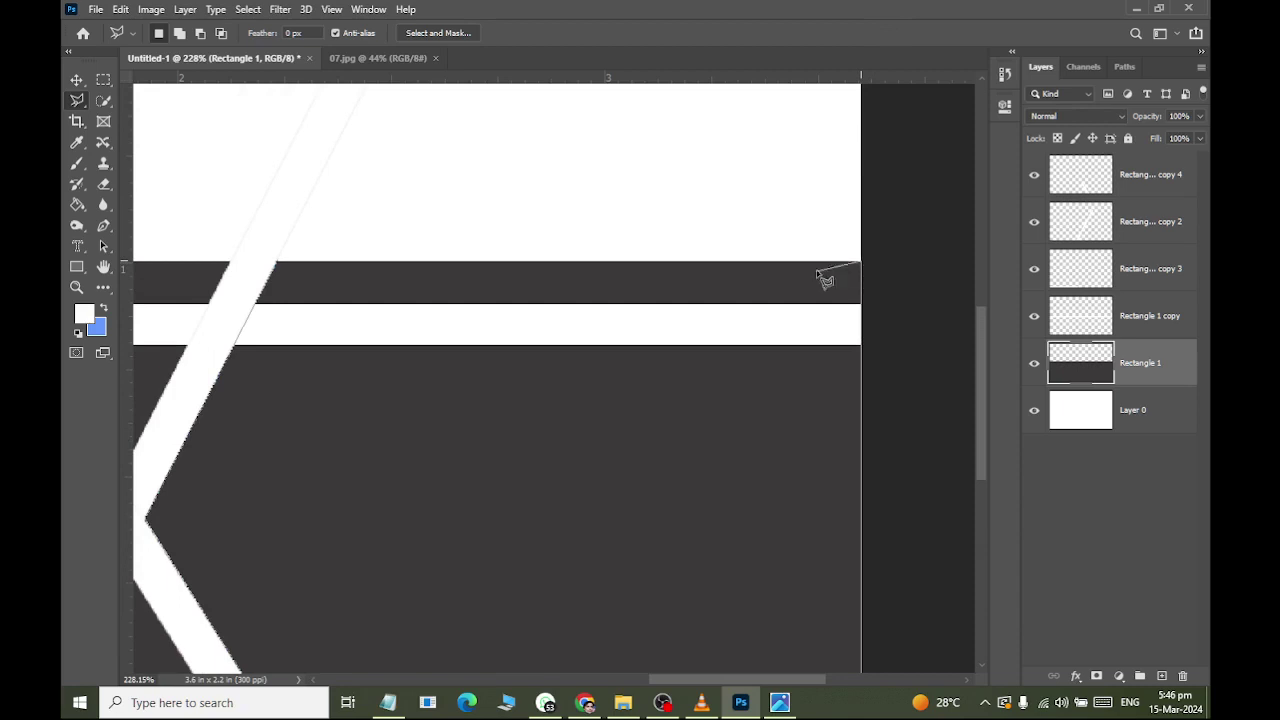
{"action": "left_click", "coordinate": [281, 265]}
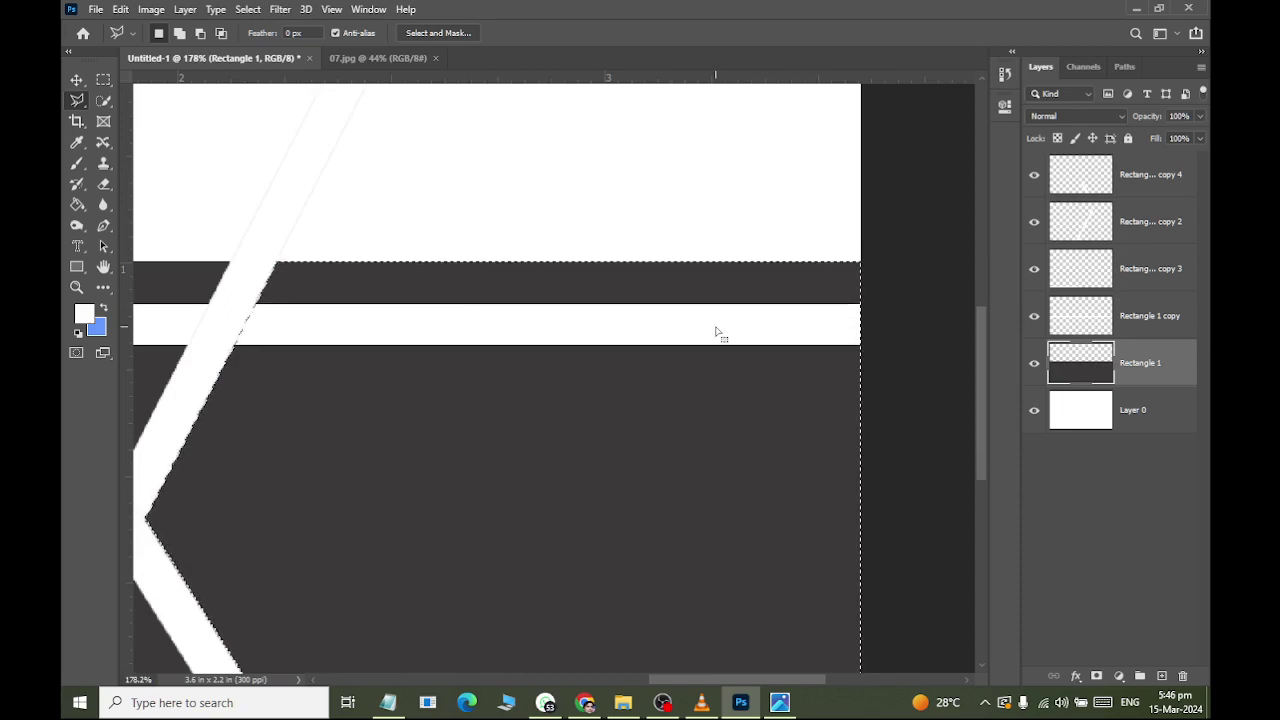
{"action": "key", "text": "ctrl+j"}
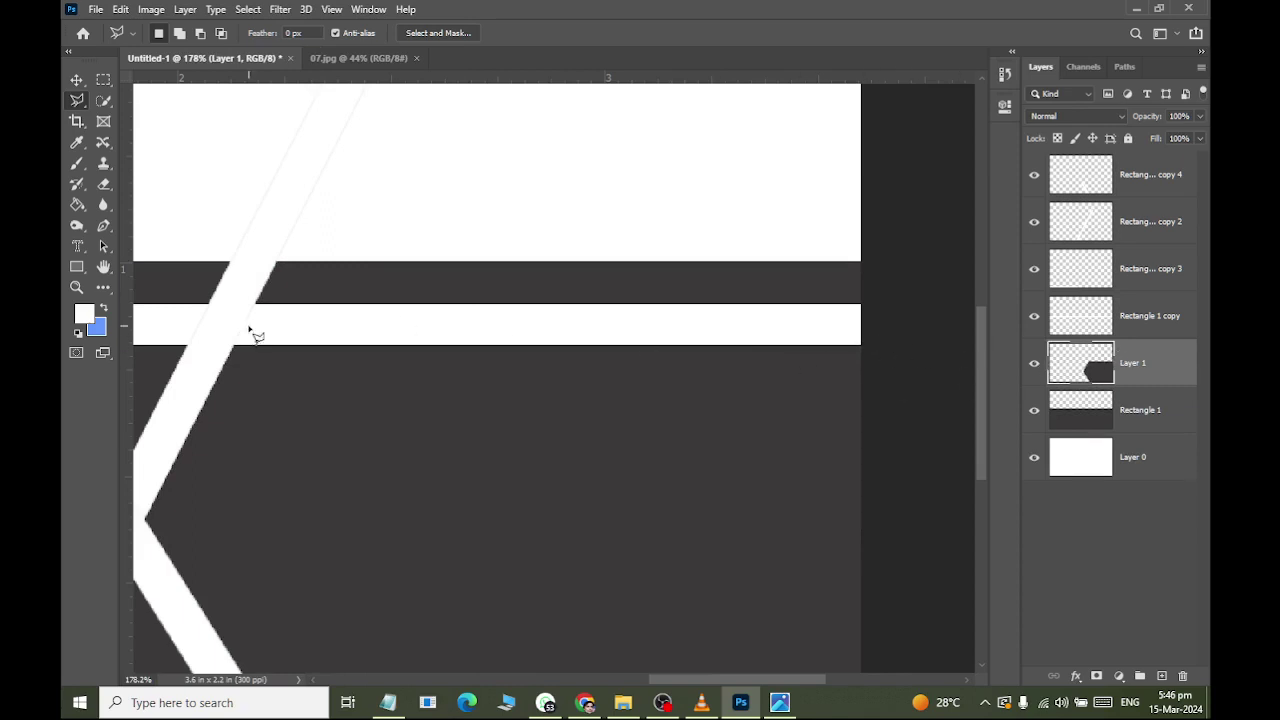
Sample the red from the reference 07.jpg with the Eyedropper as the foreground colour.
{"action": "left_click", "coordinate": [360, 58]}
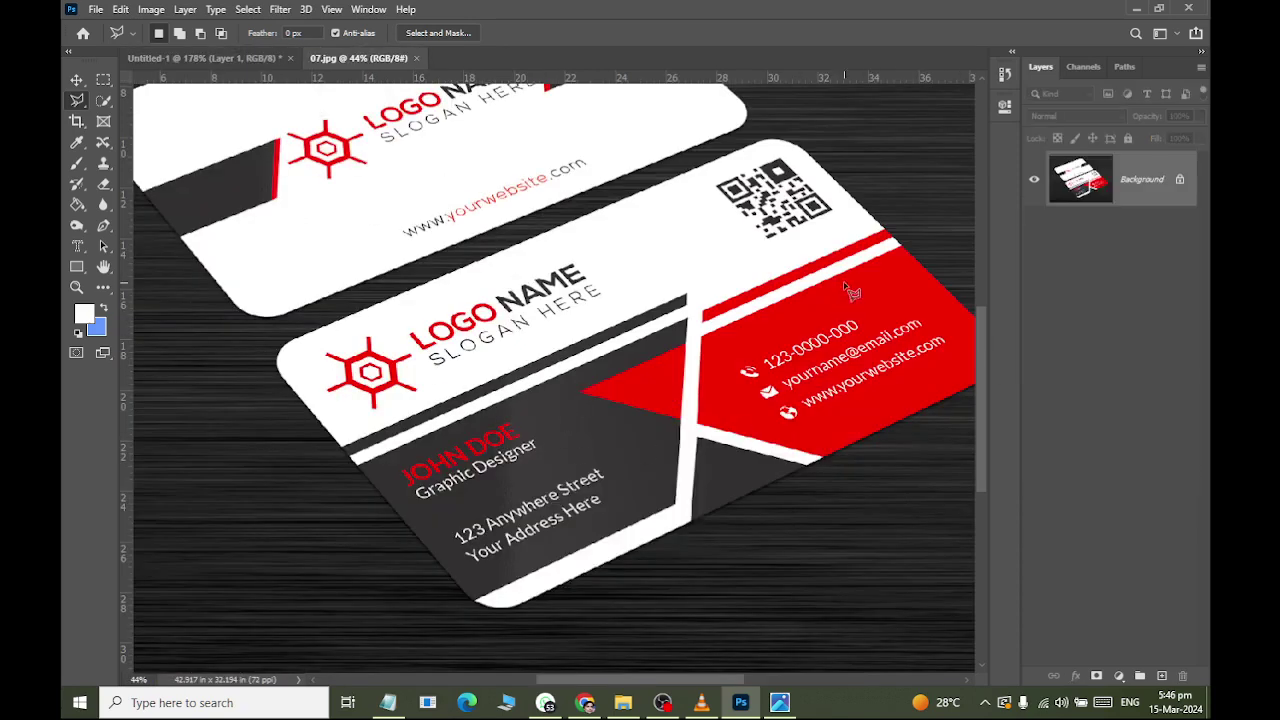
{"action": "left_click", "coordinate": [78, 143]}
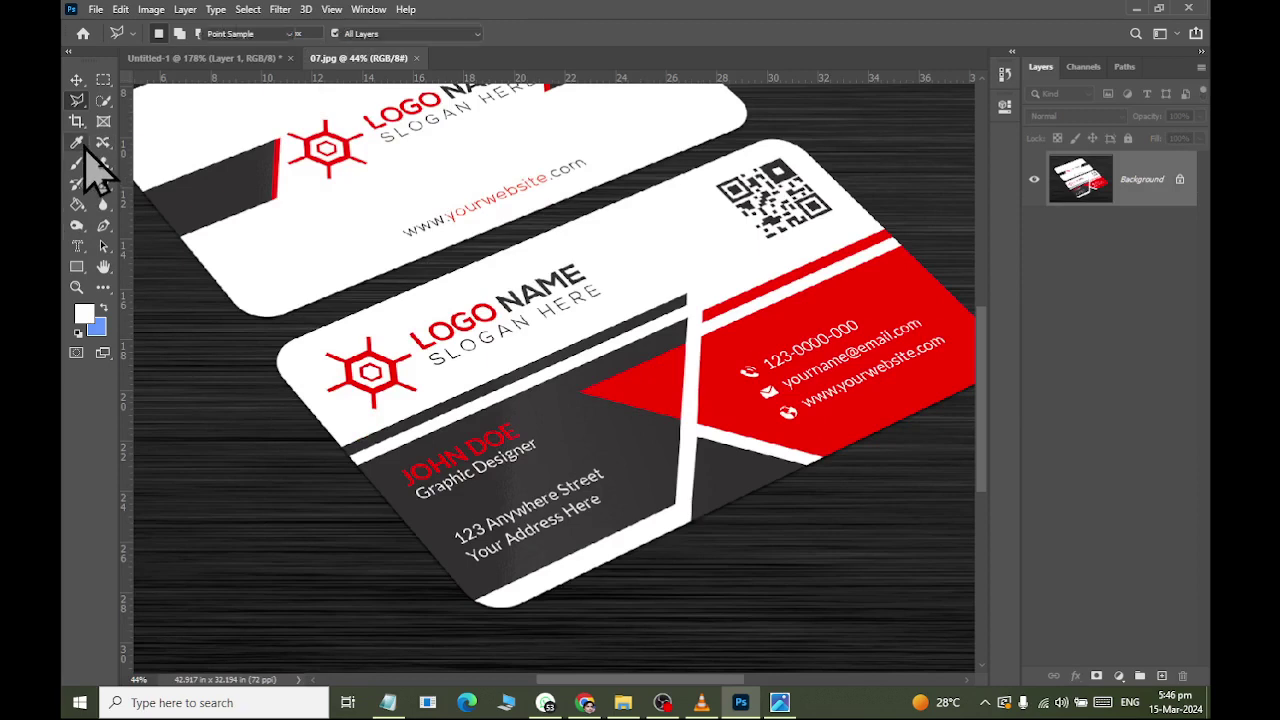
{"action": "left_click", "coordinate": [897, 285]}
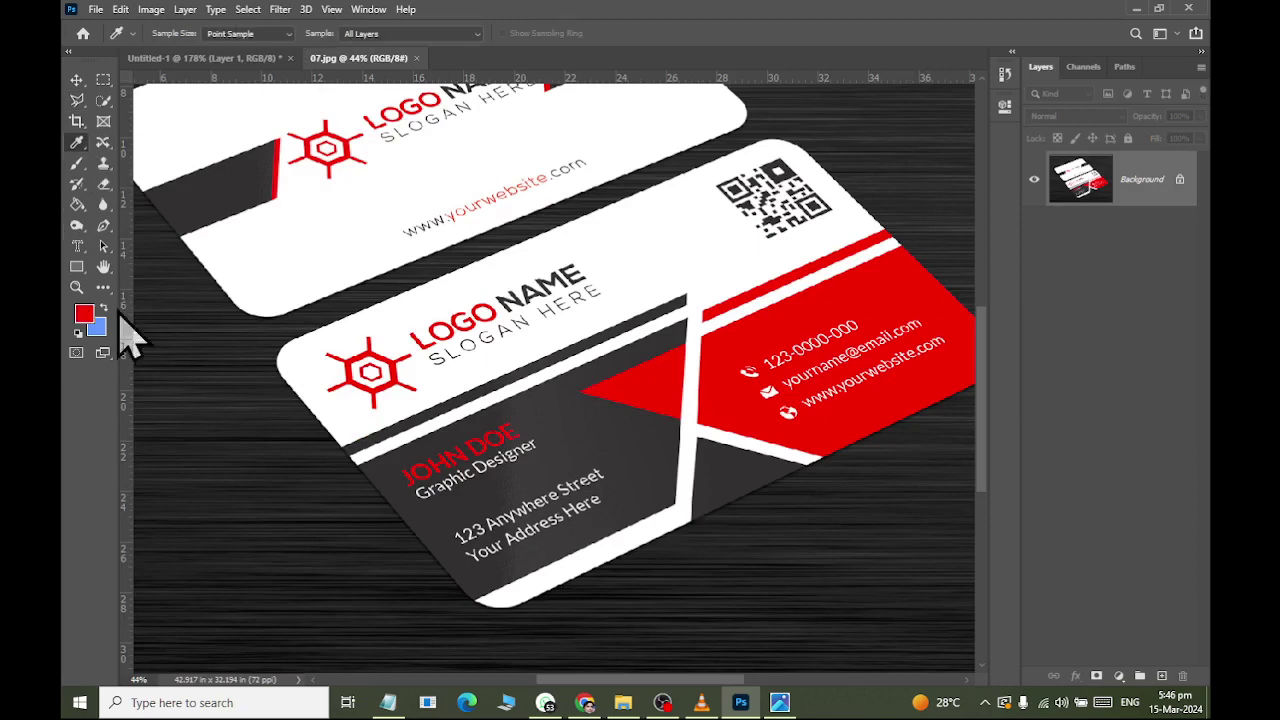
{"action": "left_click", "coordinate": [84, 314]}
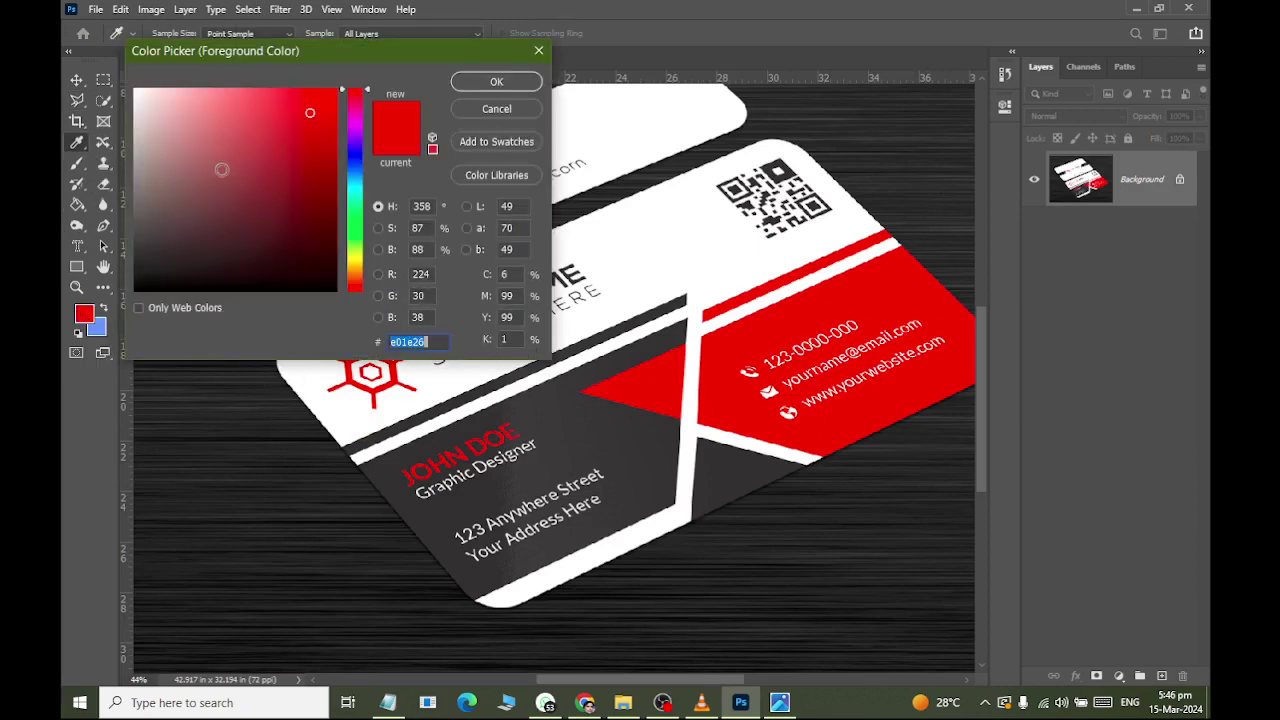
{"action": "key", "text": "Return"}
Fill the dark area right of the diagonal band in Untitled-1 with red using the Paint Bucket.
{"action": "left_click", "coordinate": [214, 61]}
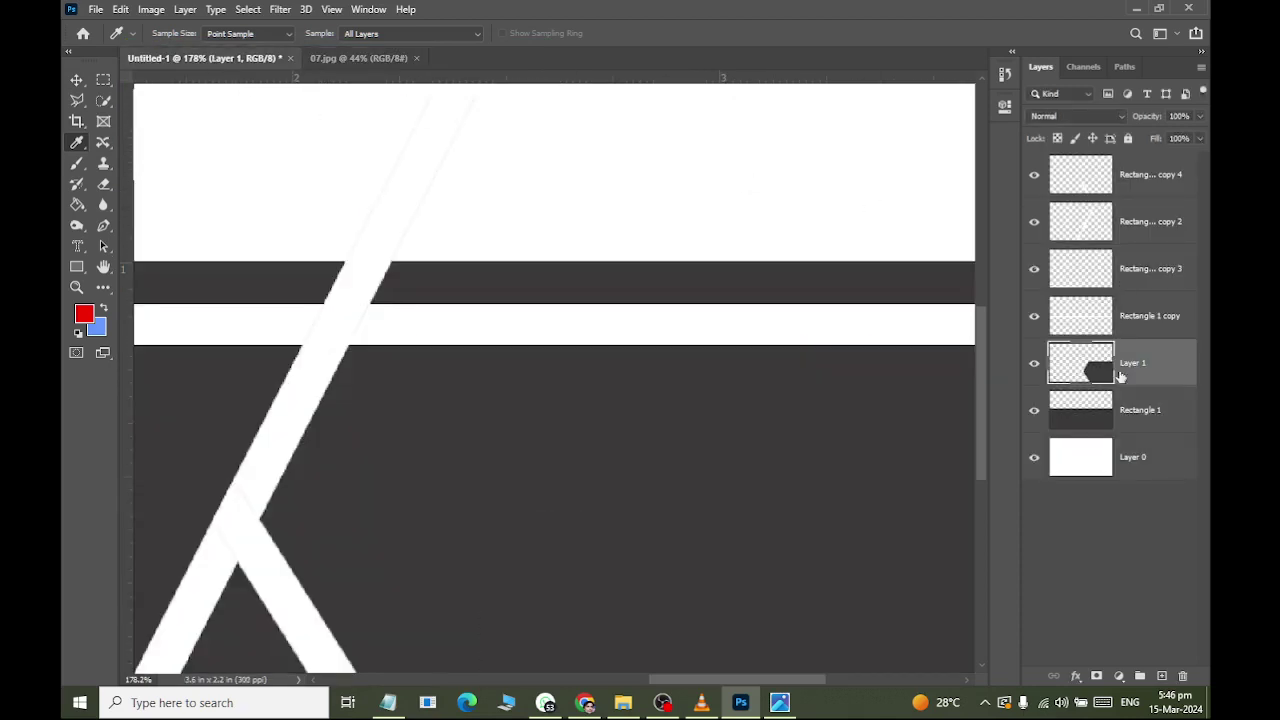
{"action": "left_click", "coordinate": [77, 204]}
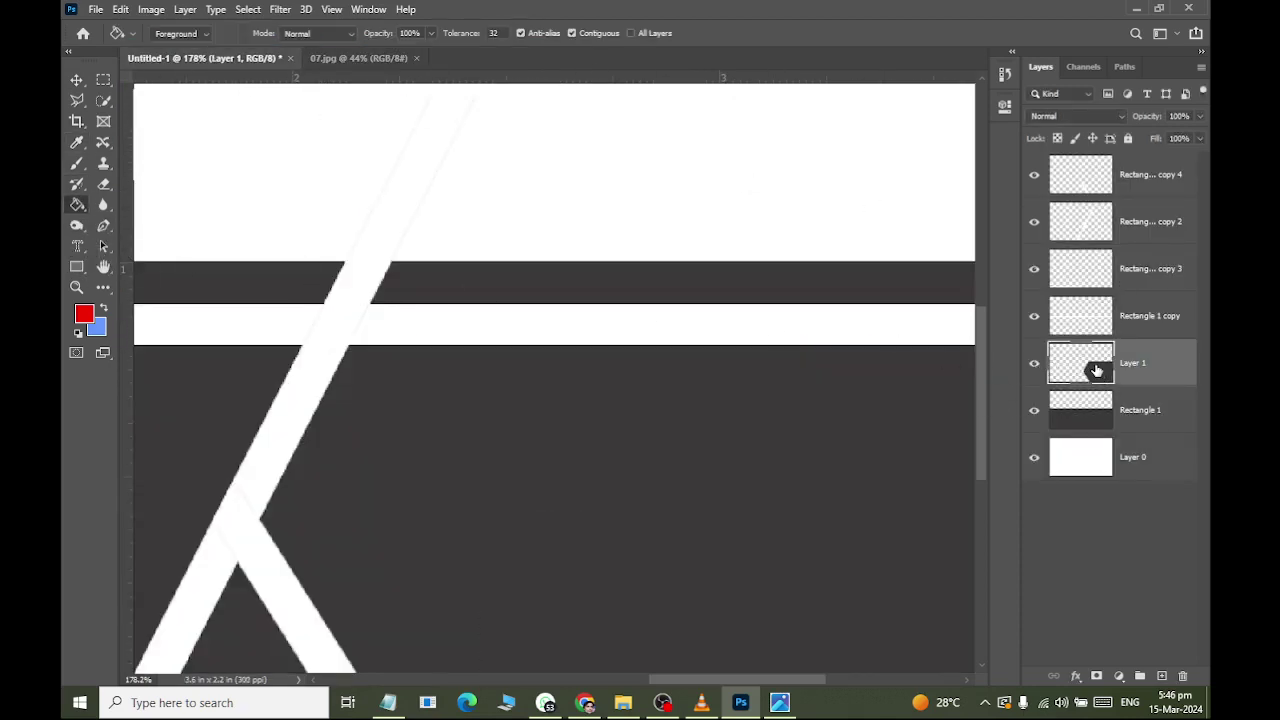
{"action": "left_click", "coordinate": [667, 461]}
{"action": "scroll", "coordinate": [510, 327], "scroll_direction": "down", "scroll_amount": 3}
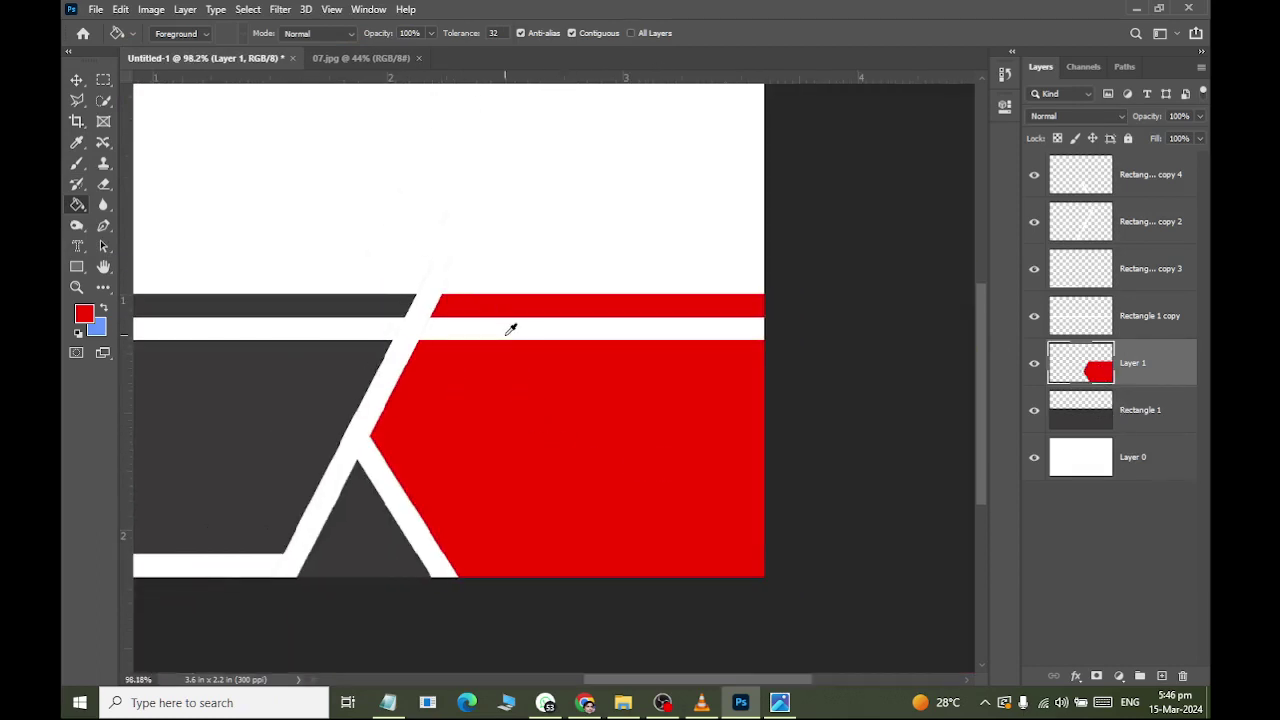
{"action": "scroll", "coordinate": [510, 327], "scroll_direction": "down", "scroll_amount": 2}
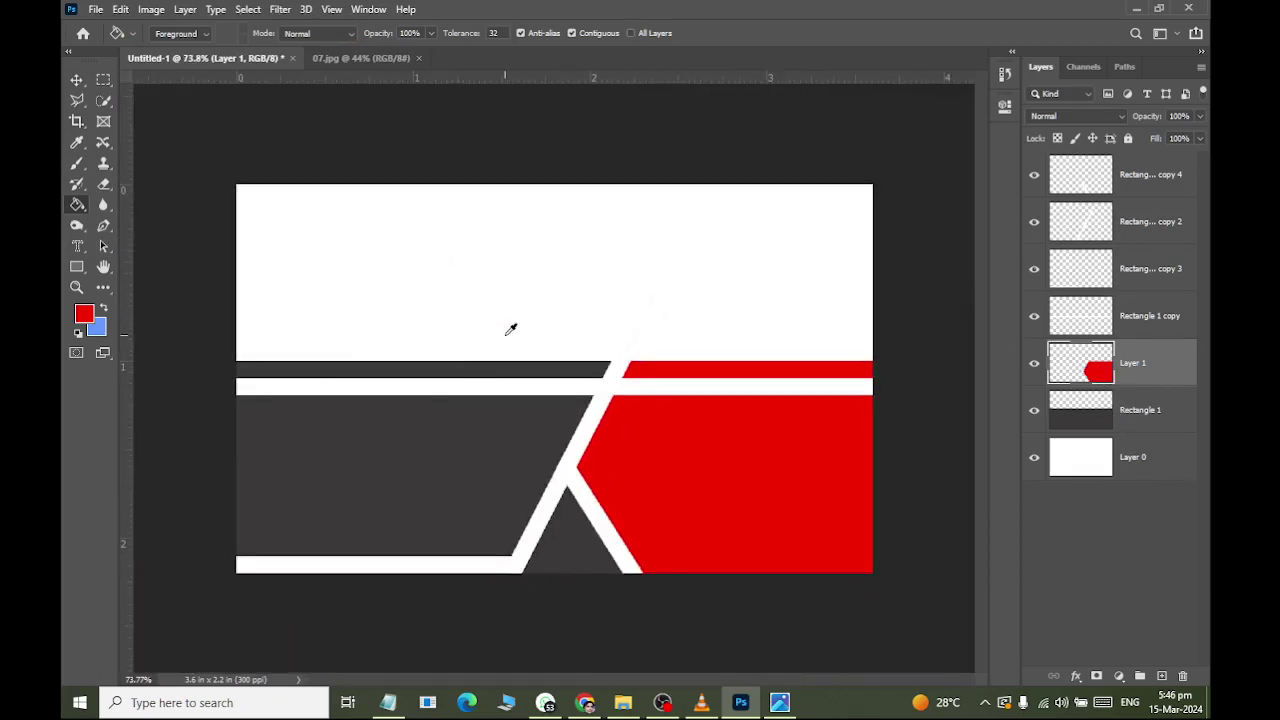
{"action": "left_click", "coordinate": [224, 390]}
{"action": "key", "text": "alt+Tab"}
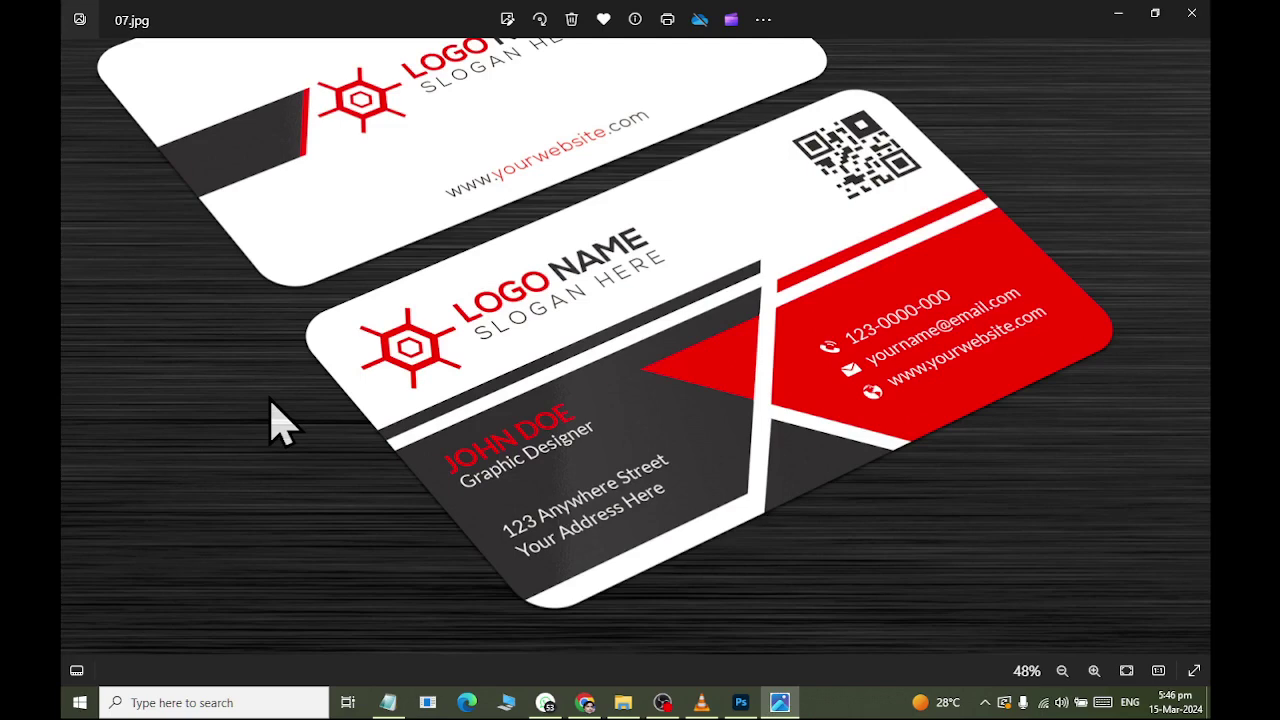
{"action": "key", "text": "alt+Tab"}
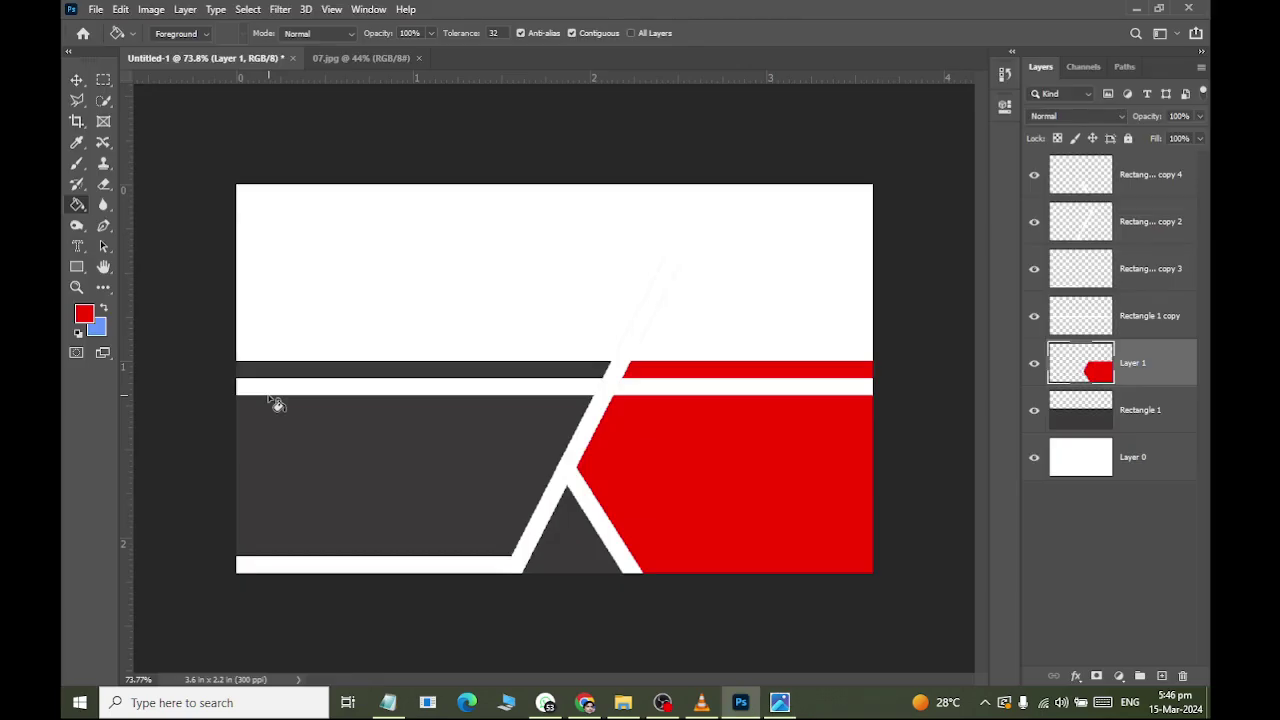
{"action": "key", "text": "alt+Tab"}
{"action": "key", "text": "alt+Tab"}
{"action": "key", "text": "alt+Tab"}
{"action": "key", "text": "alt+Tab"}
{"action": "scroll", "coordinate": [554, 374], "scroll_direction": "up", "scroll_amount": 2}
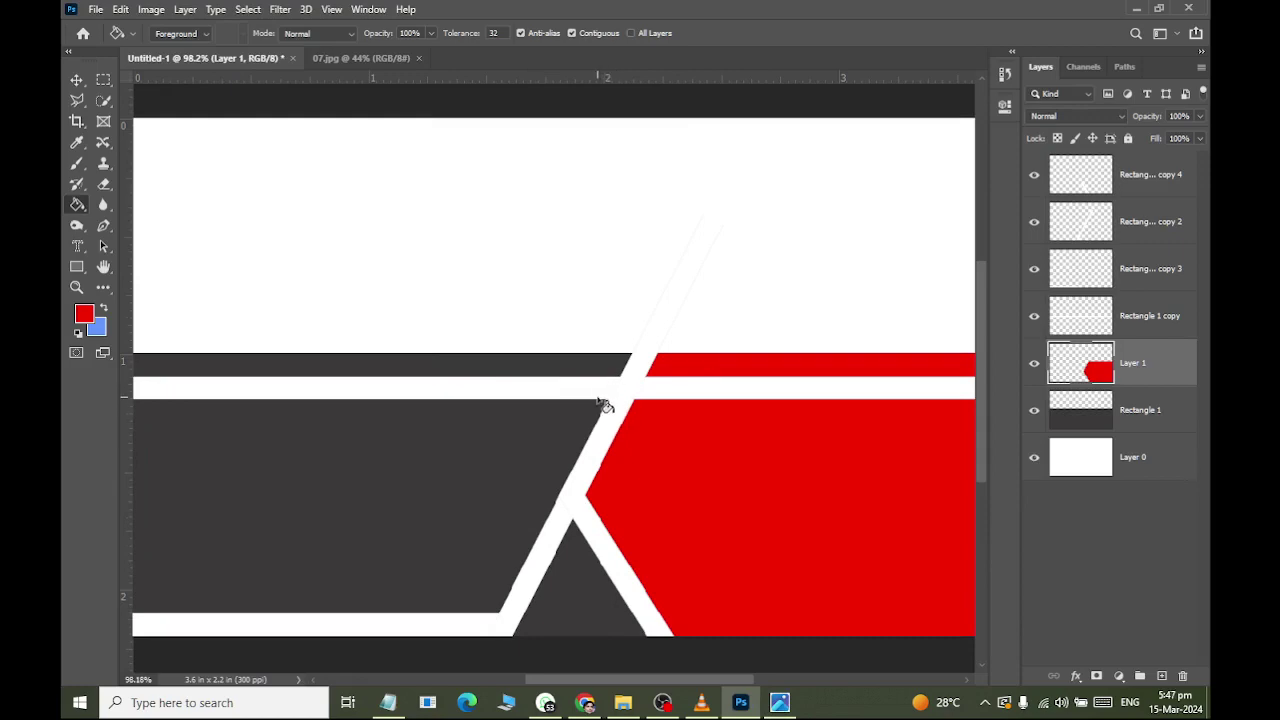
{"action": "scroll", "coordinate": [603, 414], "scroll_direction": "down", "scroll_amount": 1}
{"action": "key", "text": "alt+Tab"}
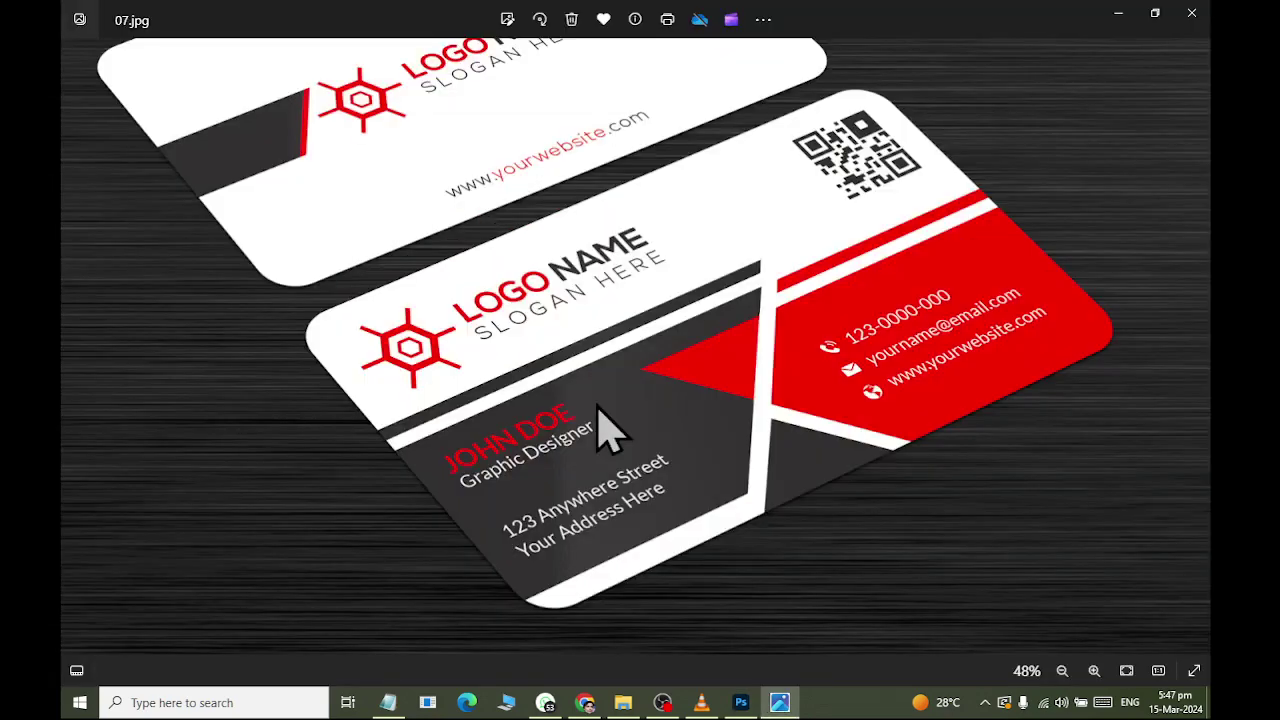
{"action": "key", "text": "alt+Tab"}
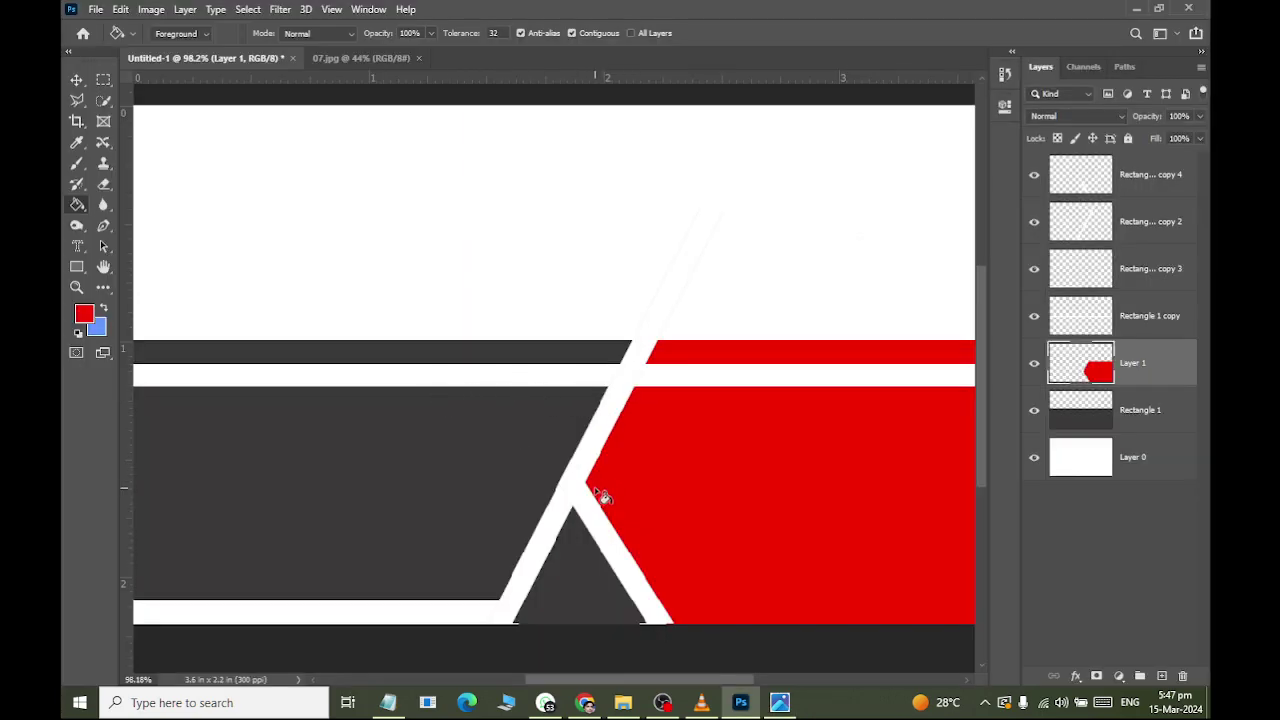
{"action": "scroll", "coordinate": [585, 380], "scroll_direction": "up", "scroll_amount": 2}
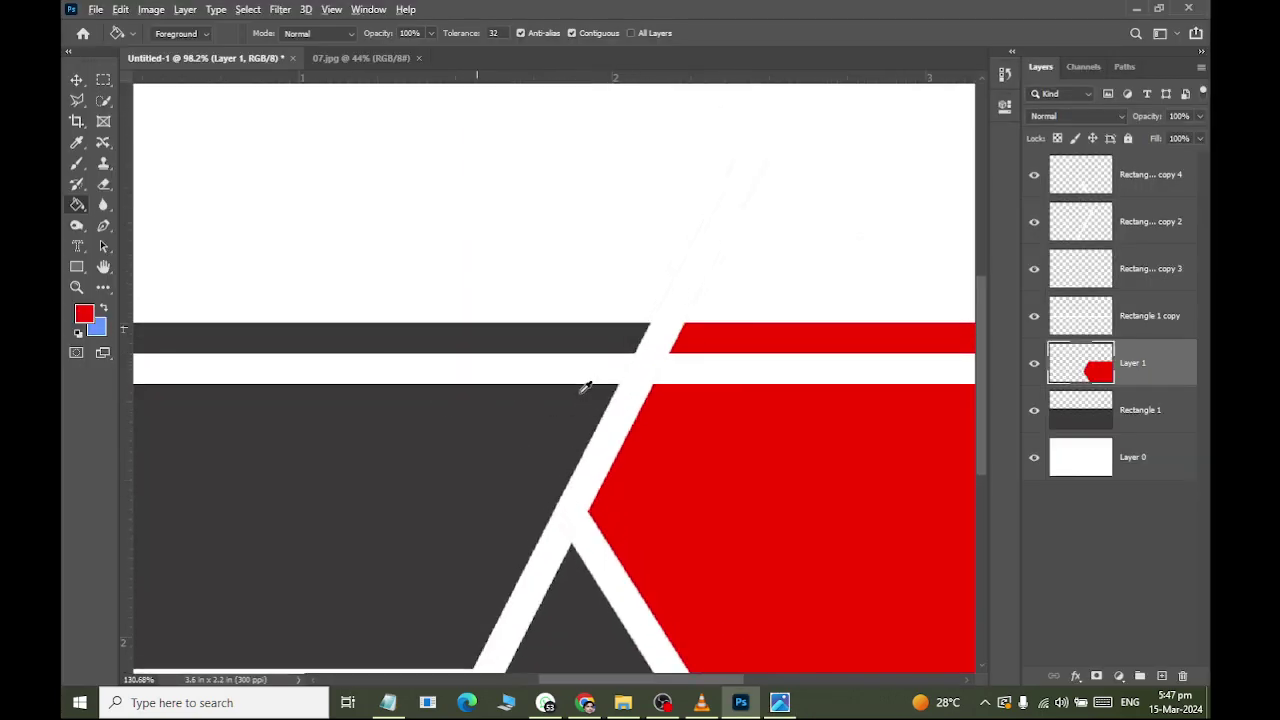
{"action": "scroll", "coordinate": [573, 414], "scroll_direction": "up", "scroll_amount": 1}
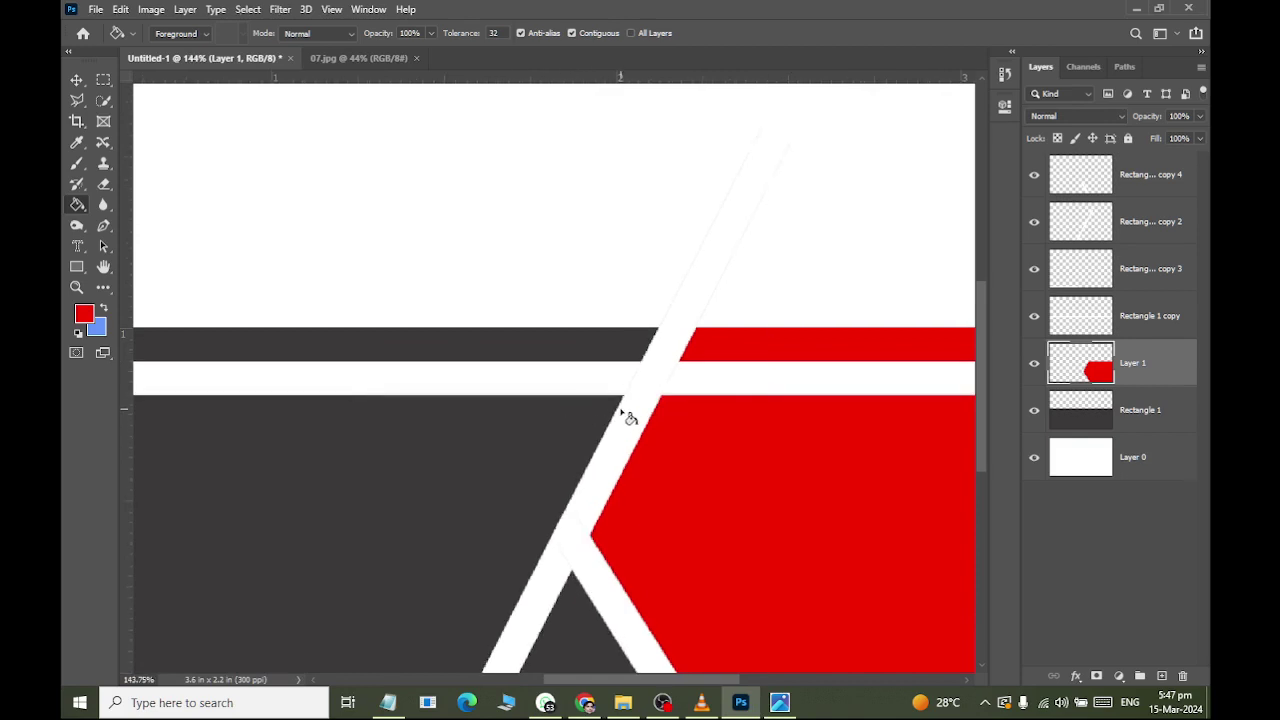
{"action": "scroll", "coordinate": [626, 417], "scroll_direction": "up", "scroll_amount": 2}
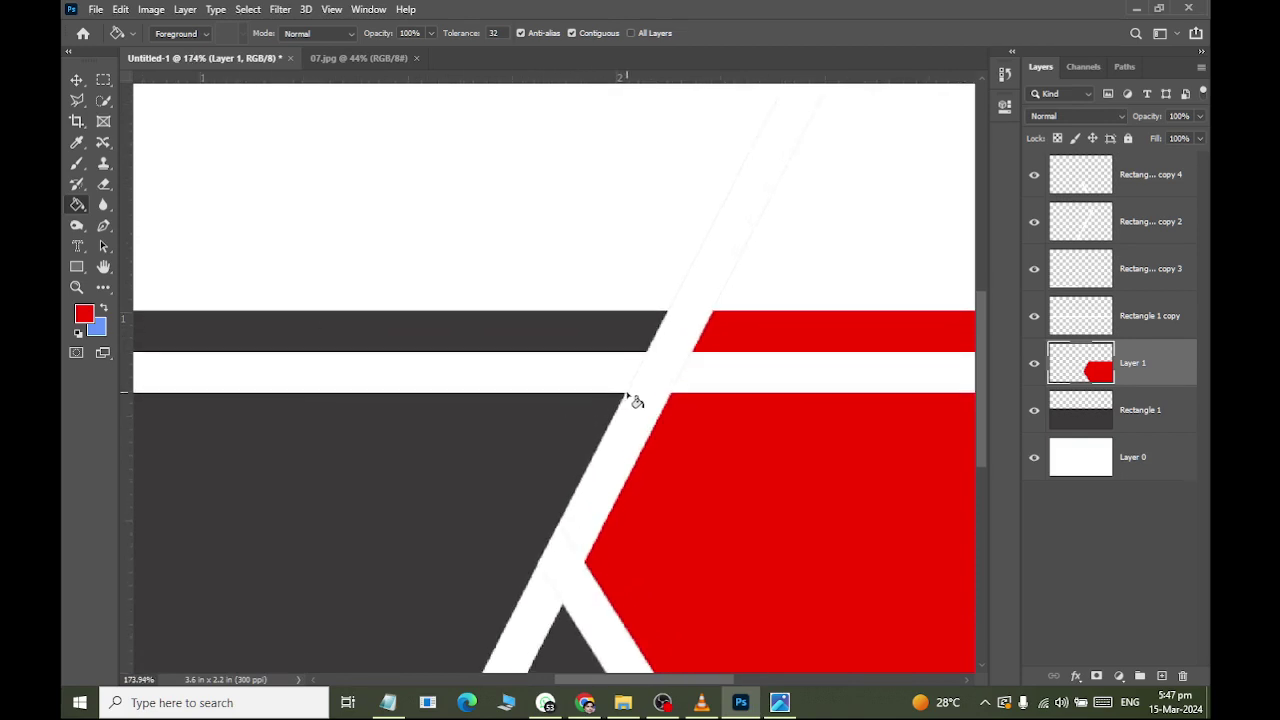
{"action": "scroll", "coordinate": [634, 401], "scroll_direction": "up", "scroll_amount": 2}
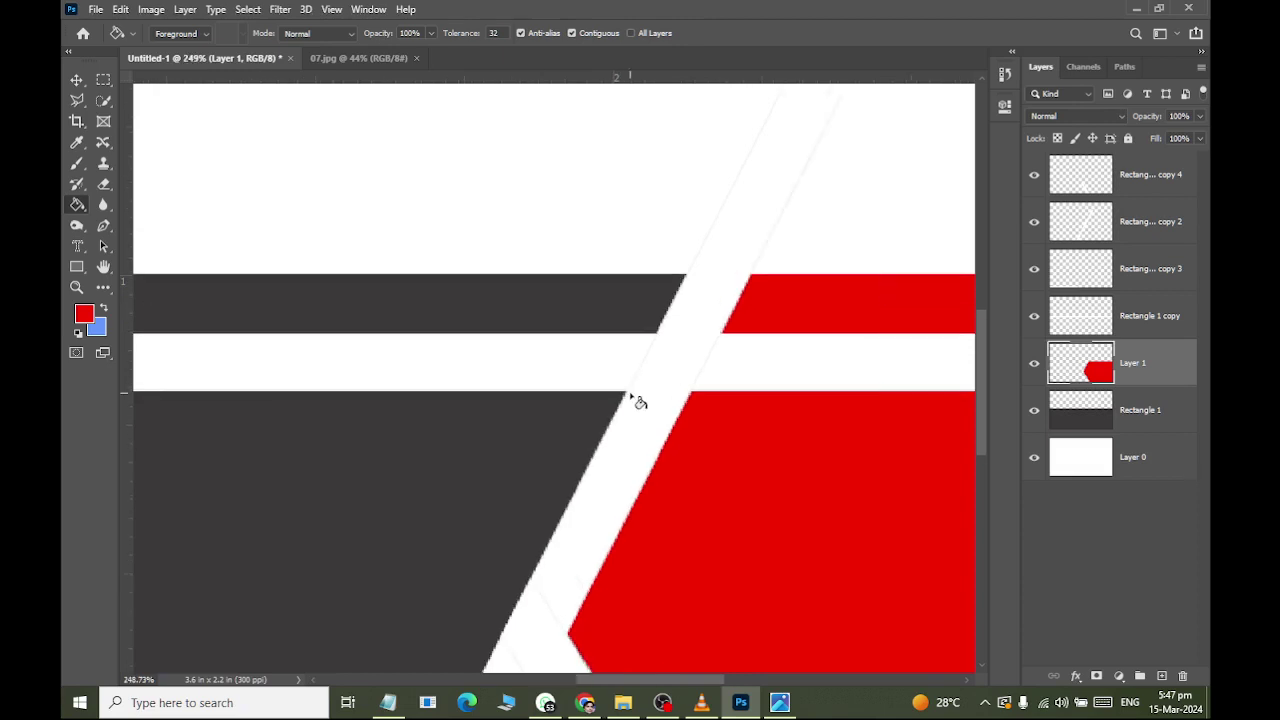
{"action": "left_click", "coordinate": [628, 397]}
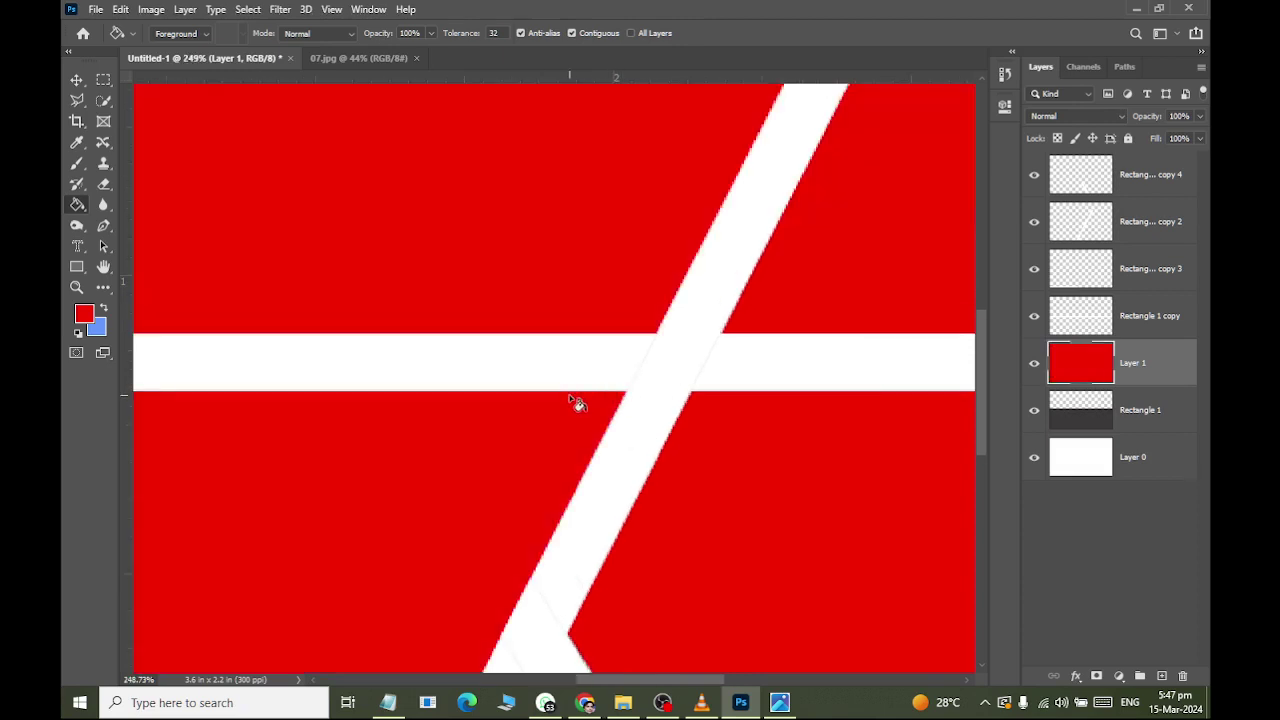
{"action": "key", "text": "ctrl+z"}
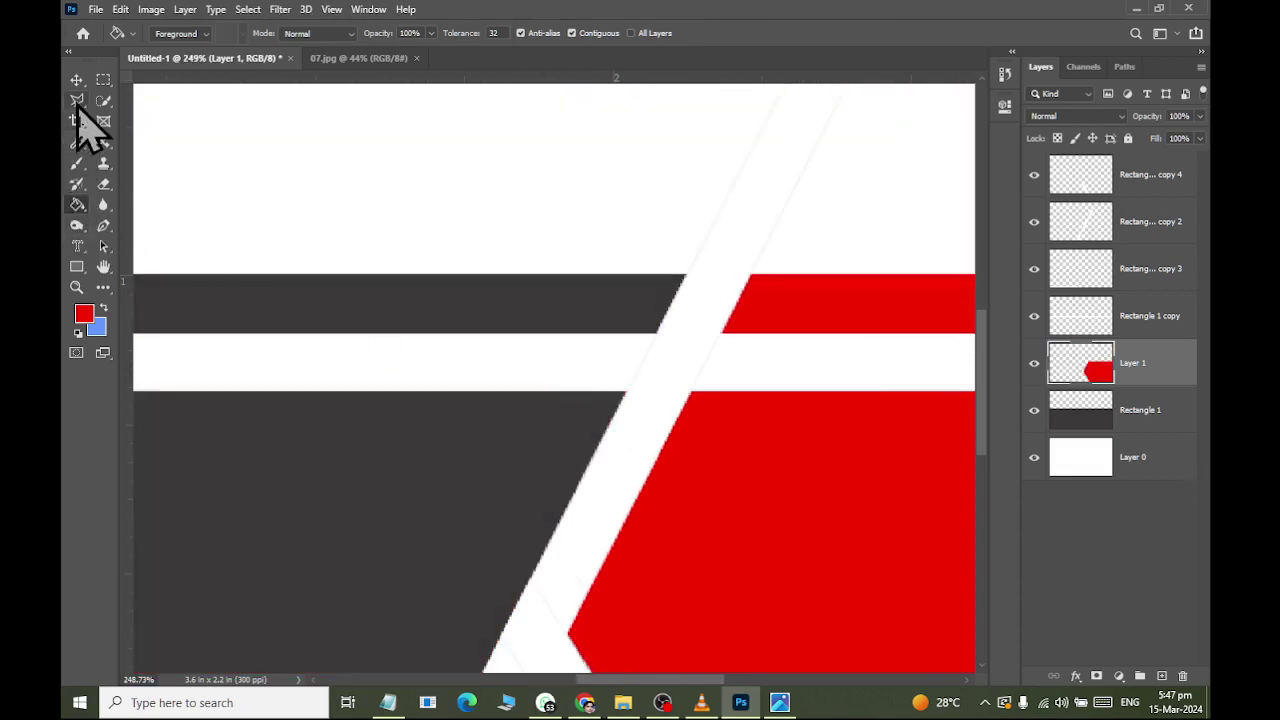
{"action": "left_click", "coordinate": [77, 100]}
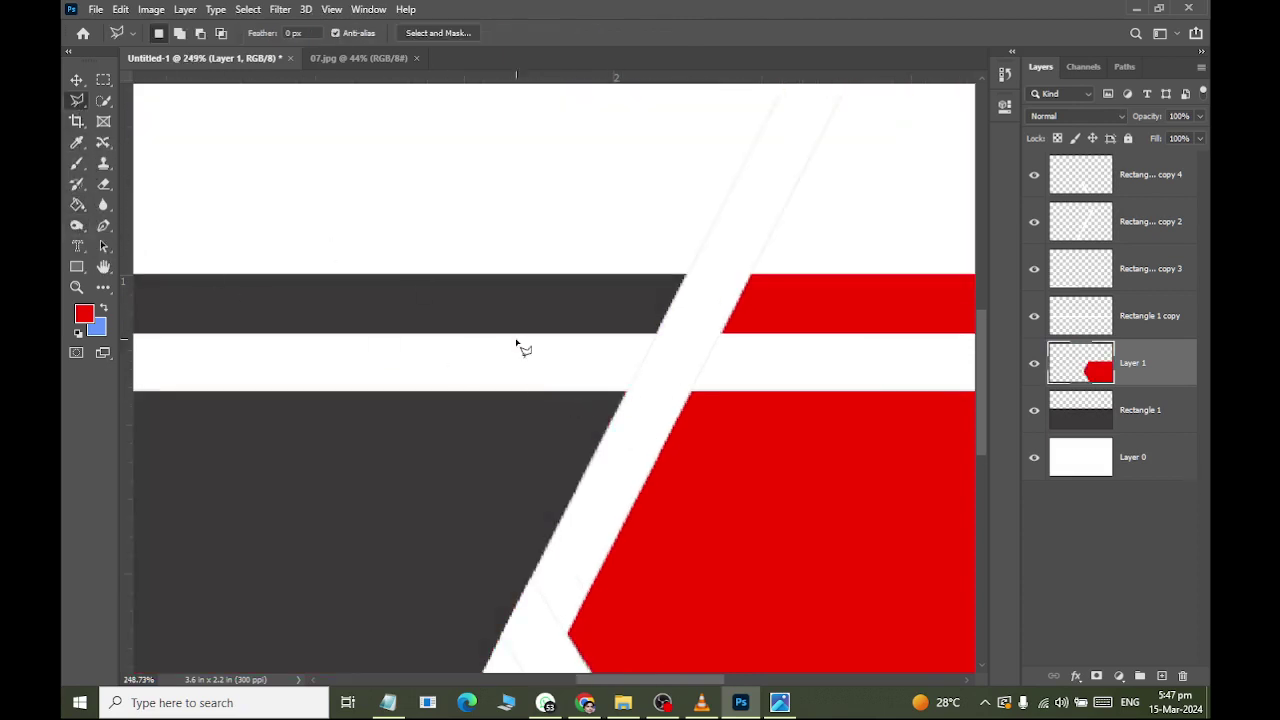
{"action": "left_click", "coordinate": [625, 394]}
{"action": "key", "text": "ctrl+minus"}
{"action": "key", "text": "ctrl+minus"}
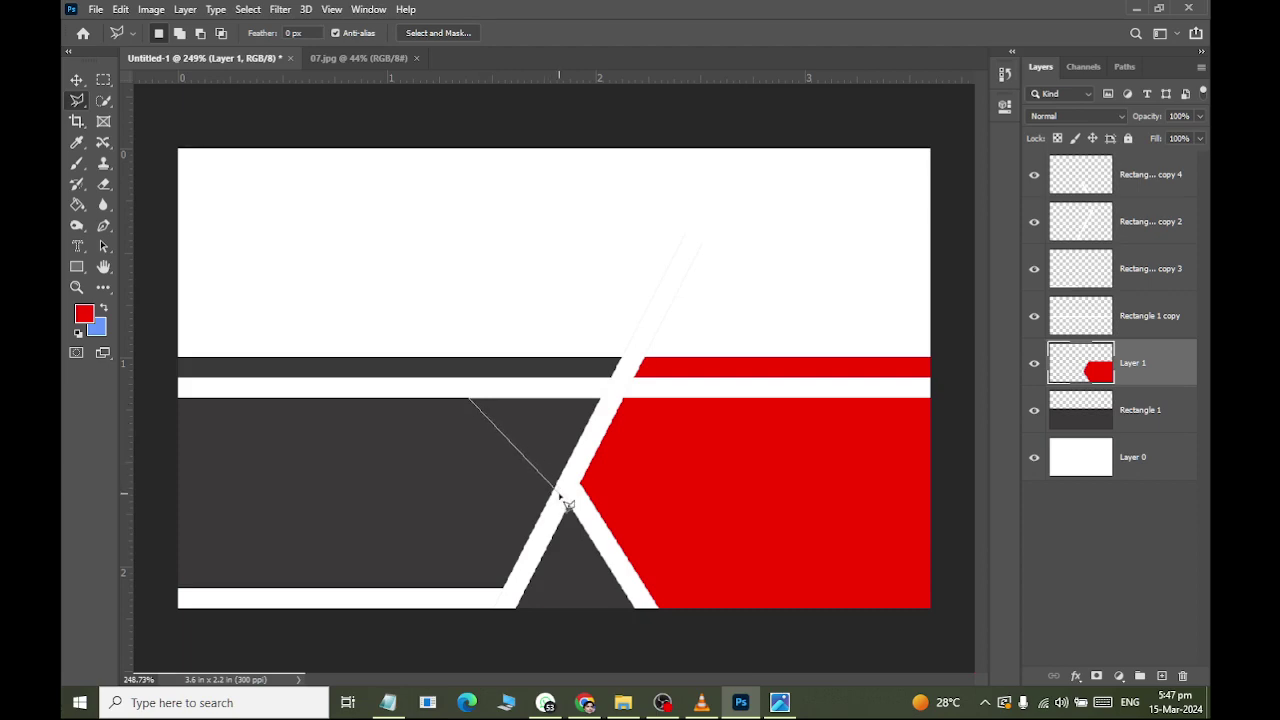
{"action": "key", "text": "alt+Tab"}
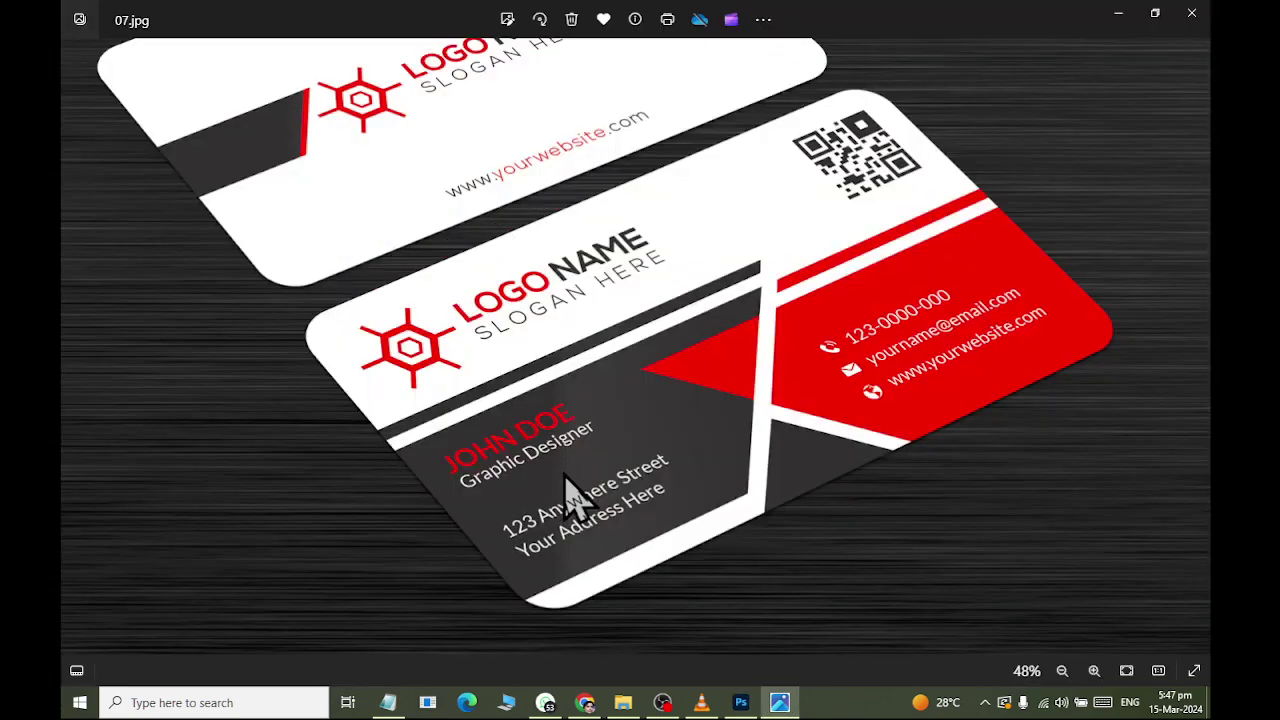
{"action": "key", "text": "alt+Tab"}
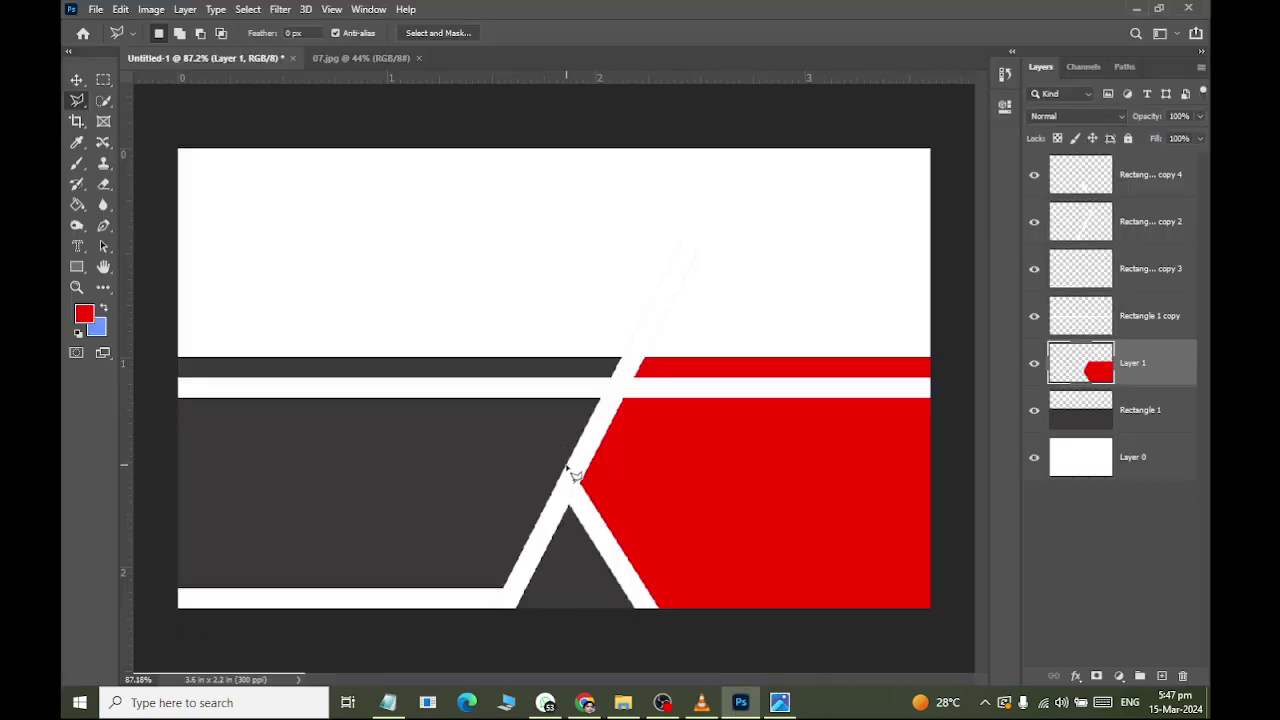
{"action": "scroll", "coordinate": [568, 468], "scroll_direction": "up", "scroll_amount": 2}
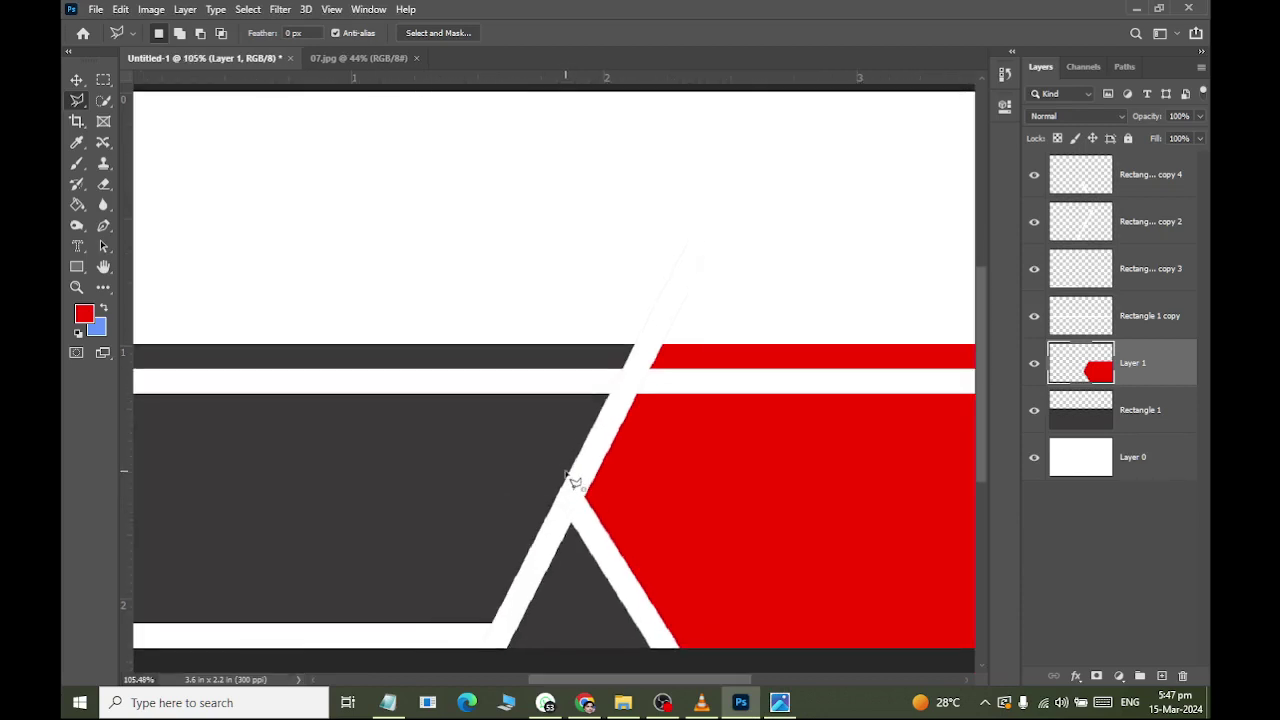
{"action": "left_click", "coordinate": [566, 472]}
{"action": "scroll", "coordinate": [532, 456], "scroll_direction": "up", "scroll_amount": 5}
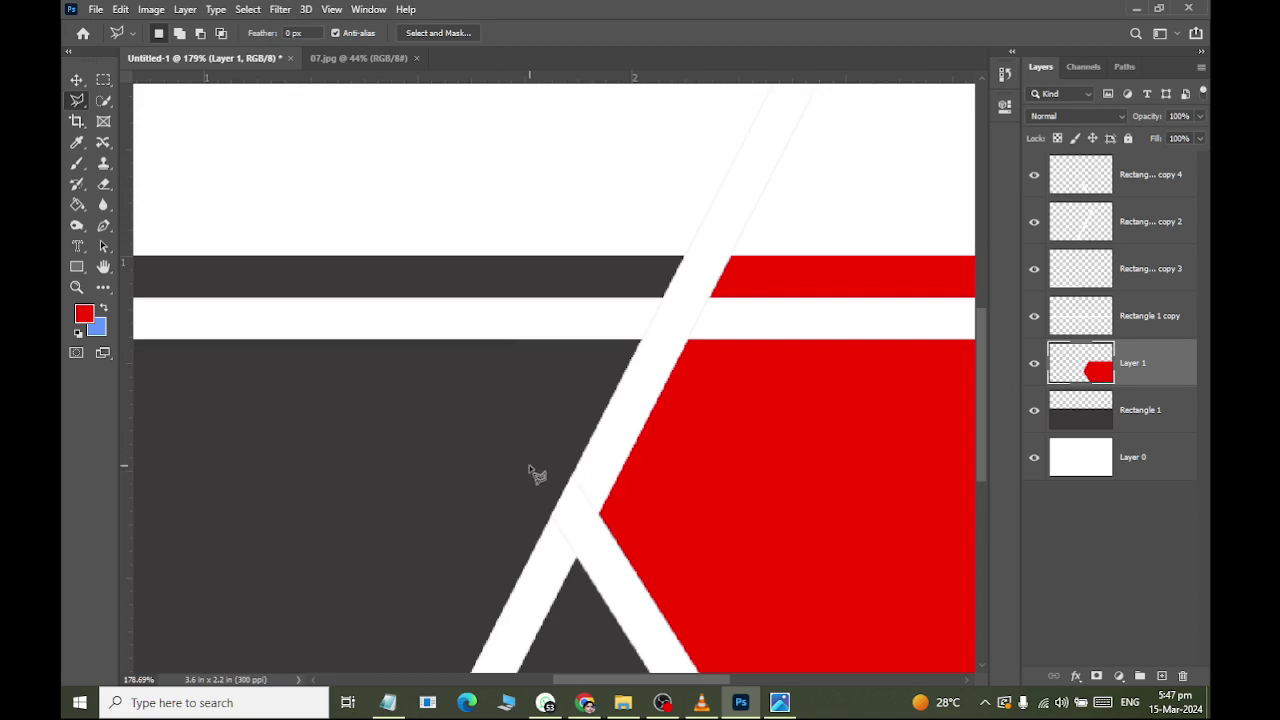
{"action": "left_click", "coordinate": [1102, 418]}
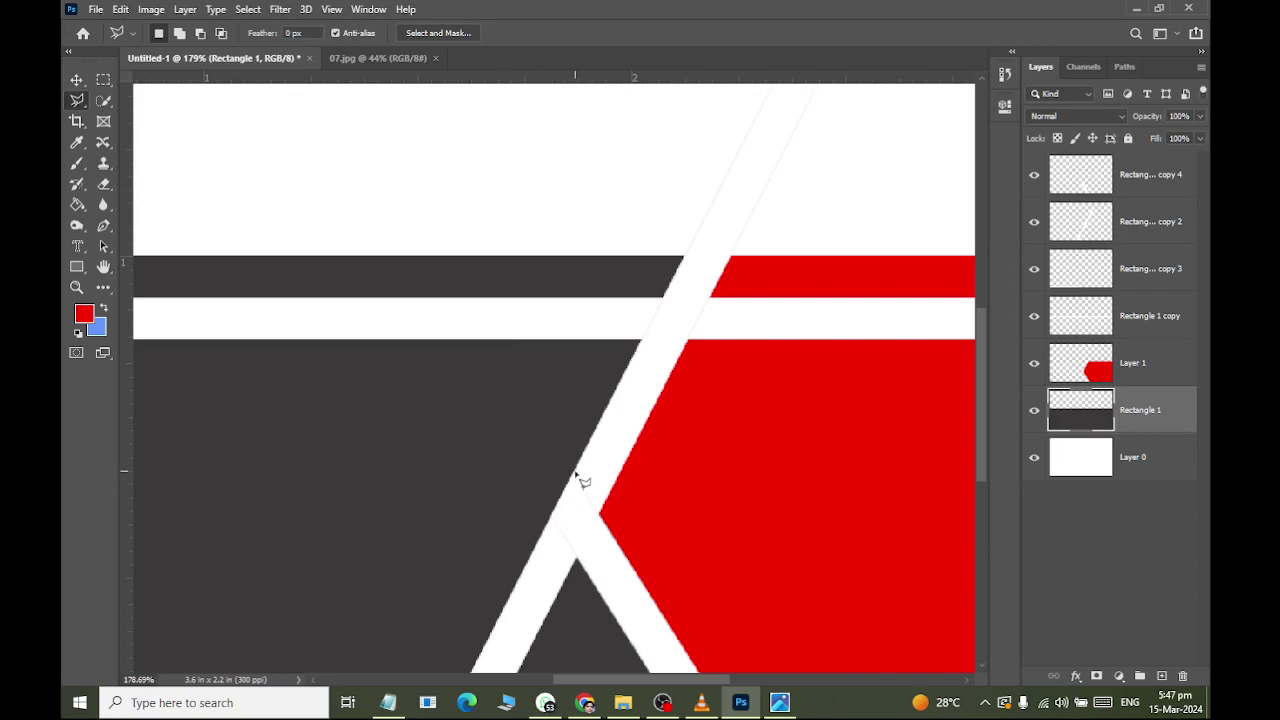
Select the triangle below the white stripe beside the diagonal band and copy it to Layer 2.
{"action": "left_click", "coordinate": [575, 470]}
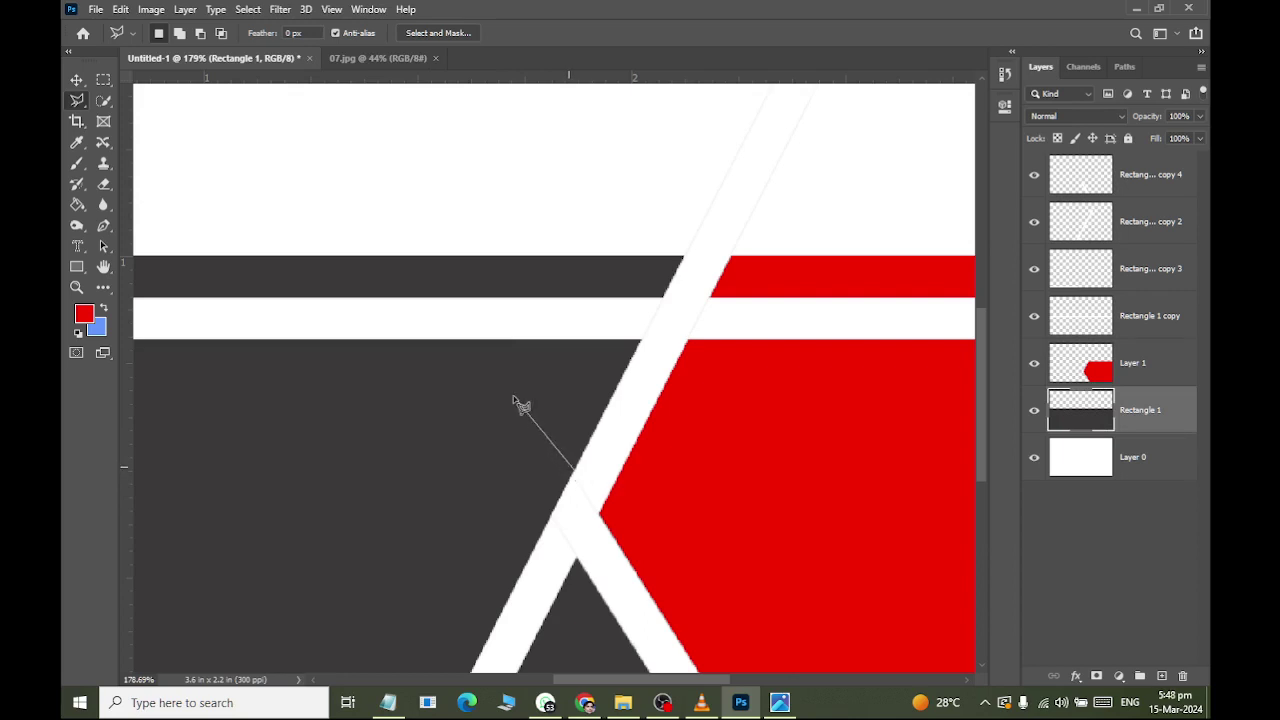
{"action": "left_click", "coordinate": [445, 342]}
{"action": "left_click", "coordinate": [641, 342]}
{"action": "left_click", "coordinate": [576, 472]}
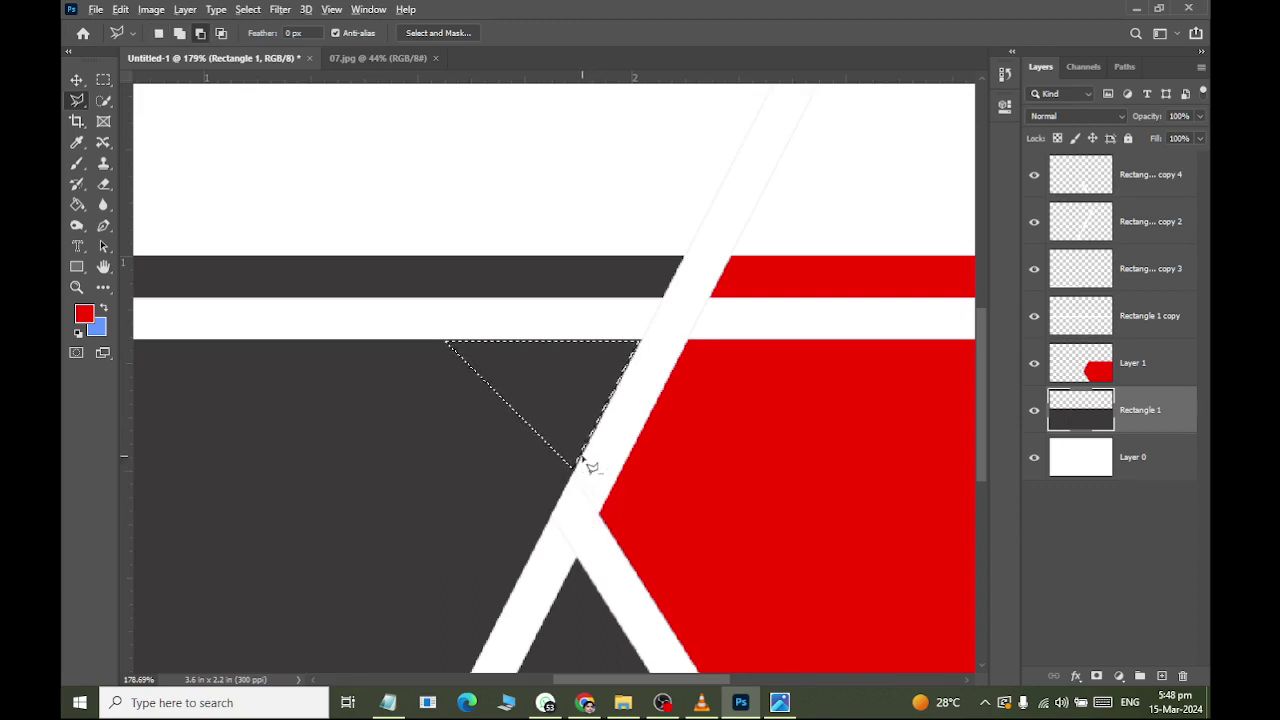
{"action": "scroll", "coordinate": [583, 460], "scroll_direction": "up", "scroll_amount": 5}
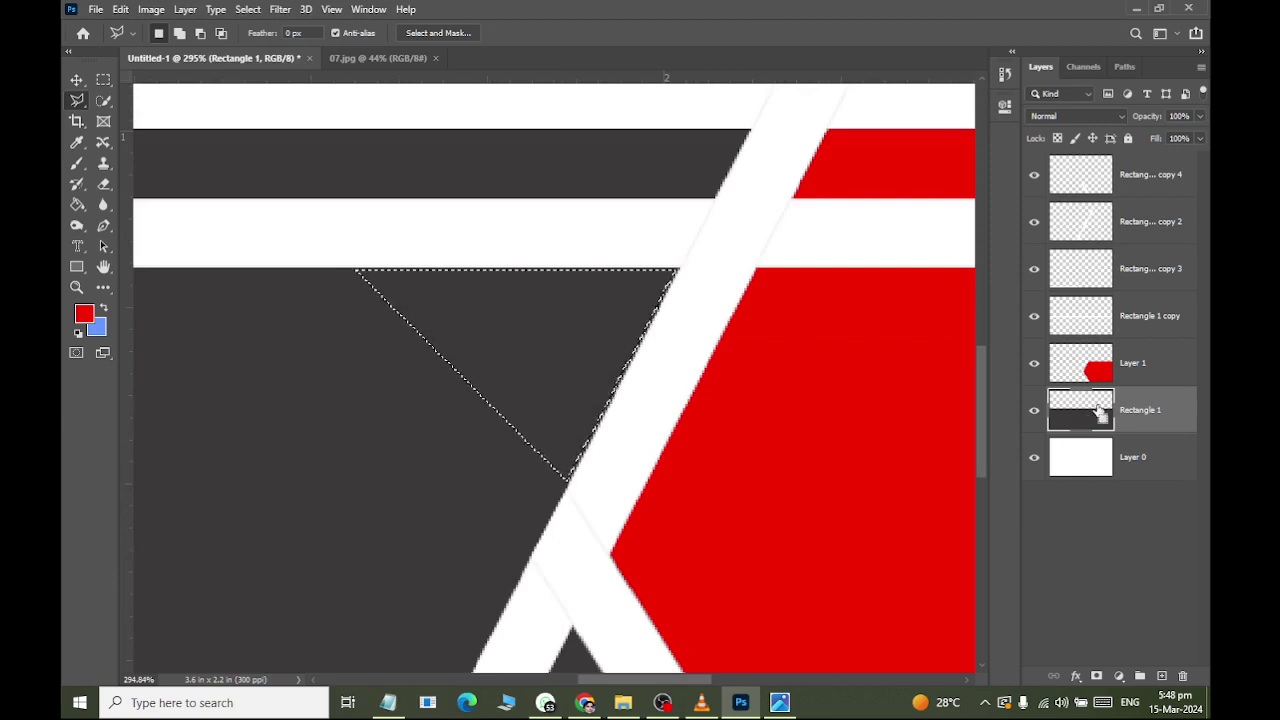
{"action": "key", "text": "ctrl+j"}
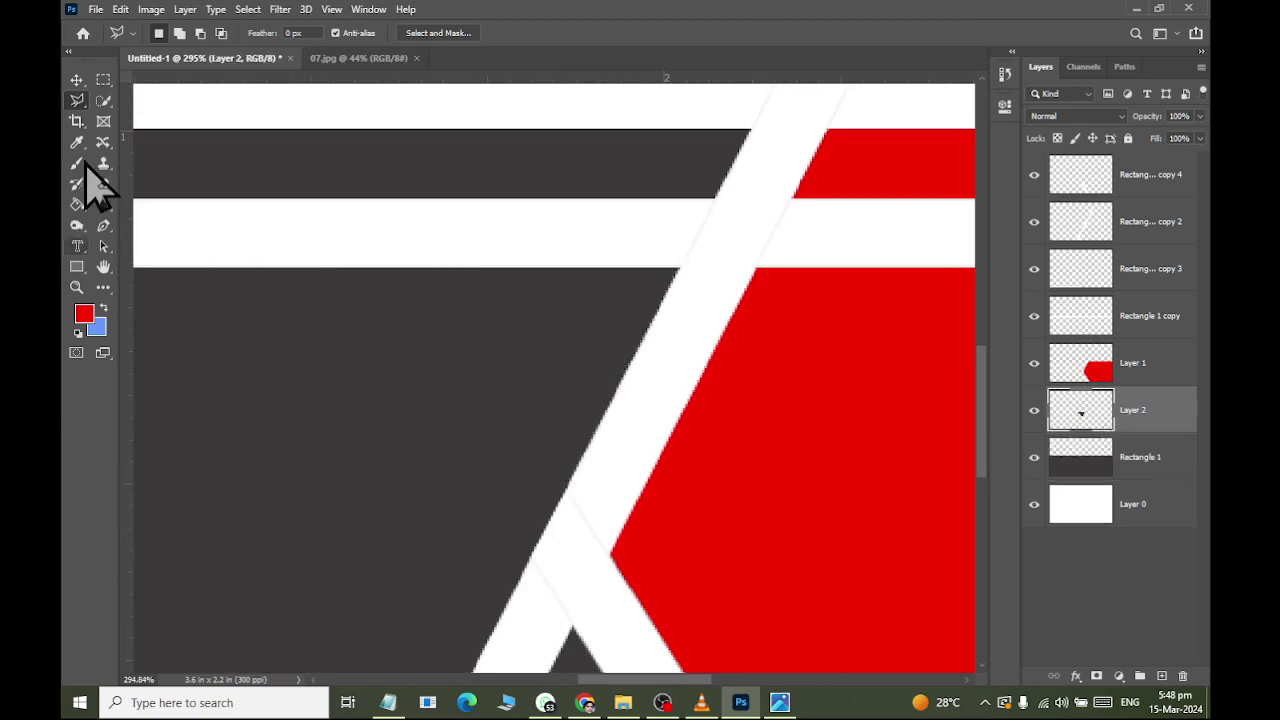
Load Layer 2's triangle as a selection and fill it solid red with the Paint Bucket.
{"action": "left_click", "coordinate": [77, 80]}
{"action": "left_click", "coordinate": [1128, 378]}
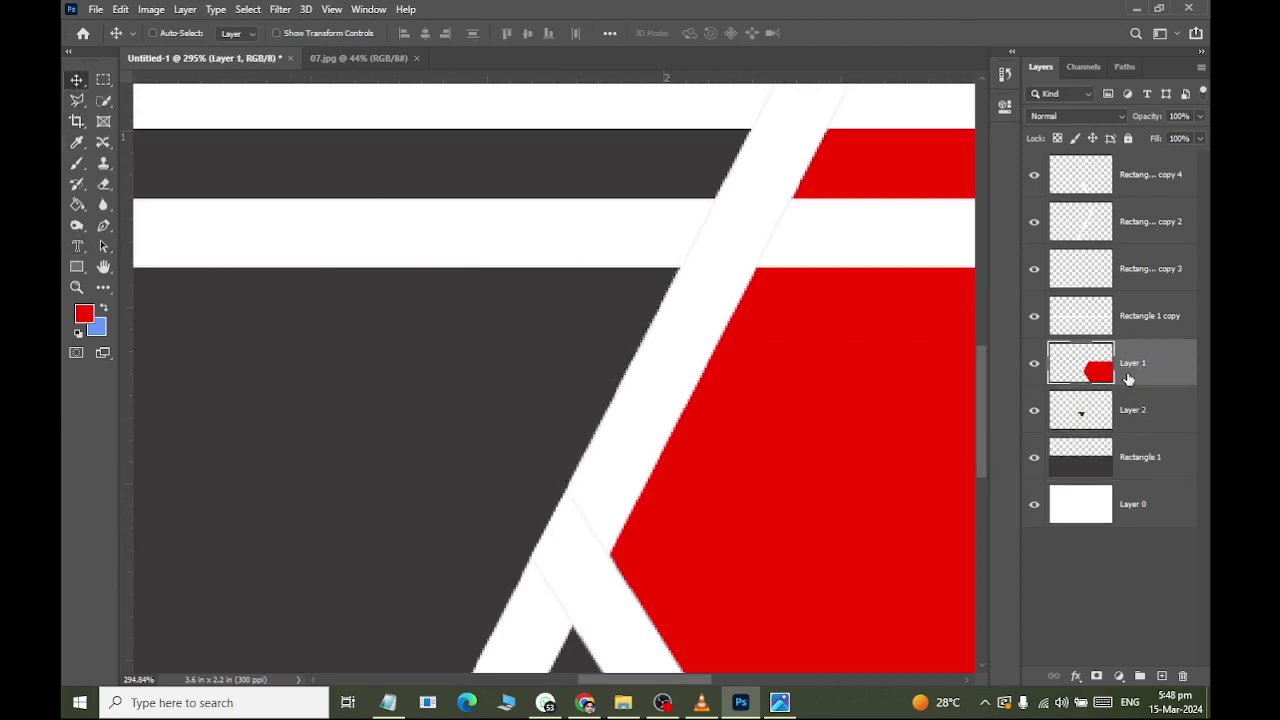
{"action": "left_click", "coordinate": [77, 142]}
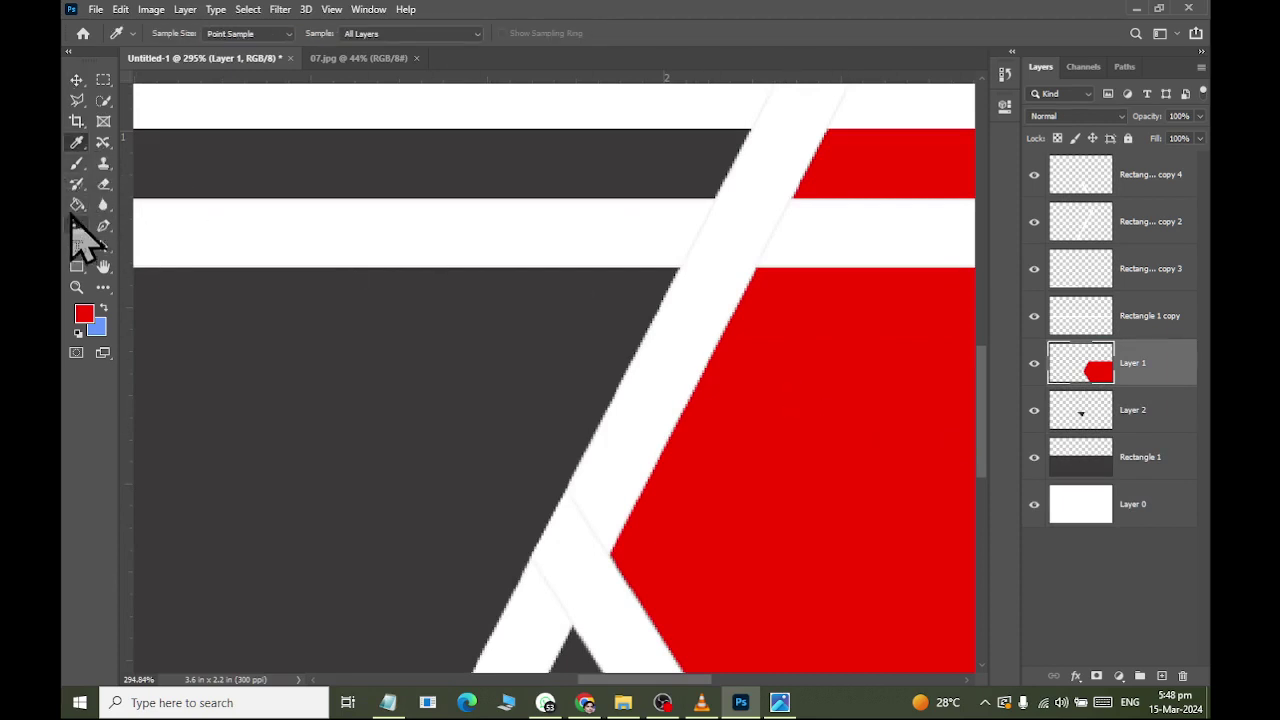
{"action": "left_click", "coordinate": [77, 204]}
{"action": "left_click", "coordinate": [1076, 416]}
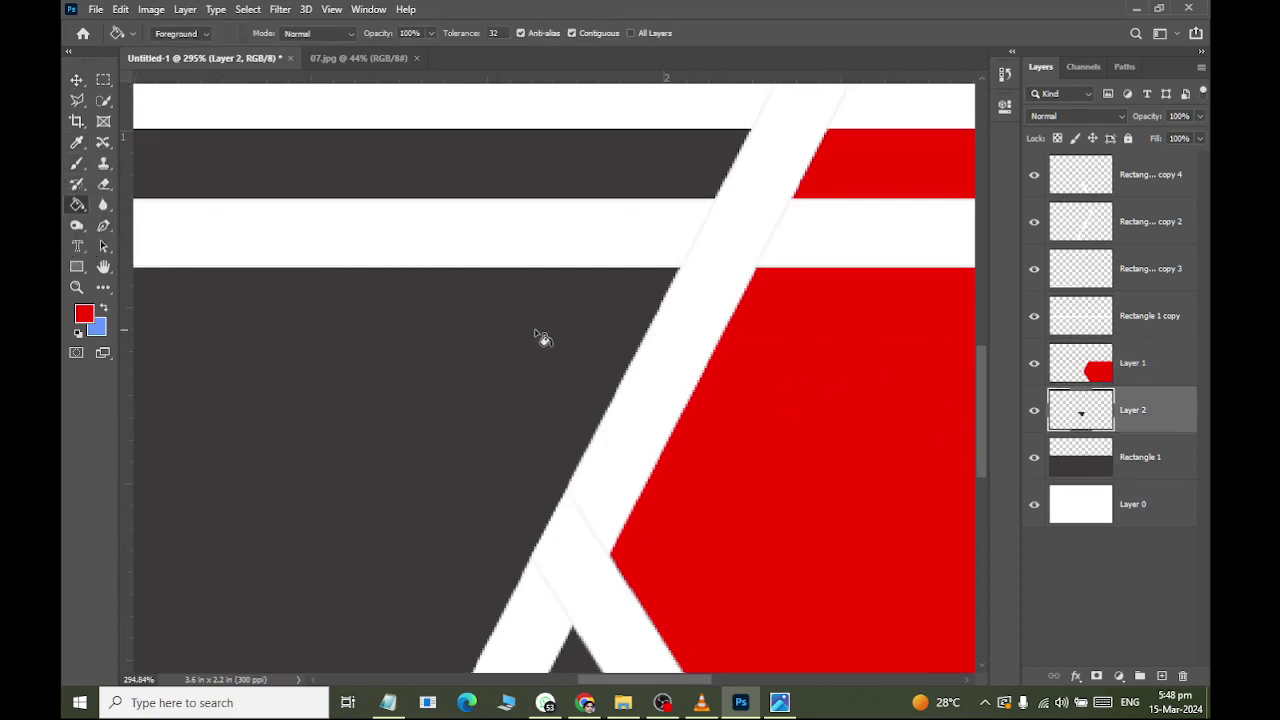
{"action": "left_click", "coordinate": [1082, 412], "text": "ctrl"}
{"action": "left_click", "coordinate": [586, 360]}
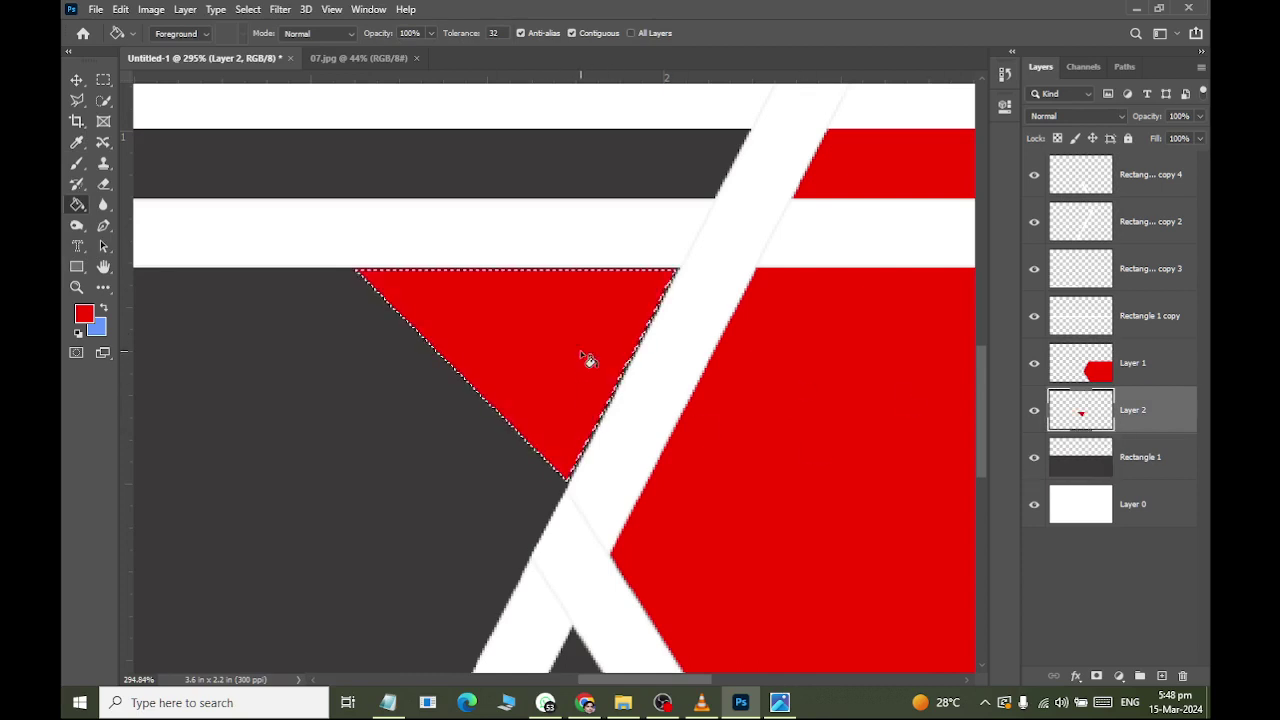
{"action": "left_click", "coordinate": [76, 79]}
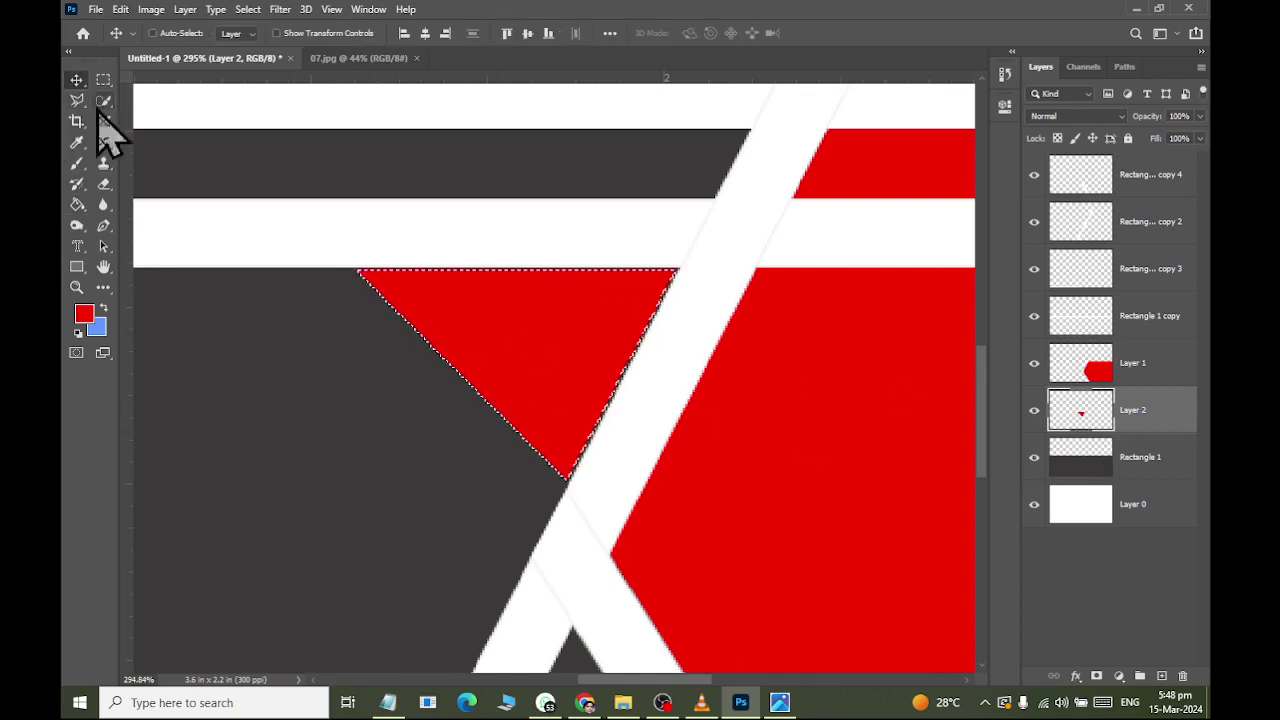
{"action": "key", "text": "ctrl+d"}
{"action": "scroll", "coordinate": [365, 228], "scroll_direction": "down", "scroll_amount": 5}
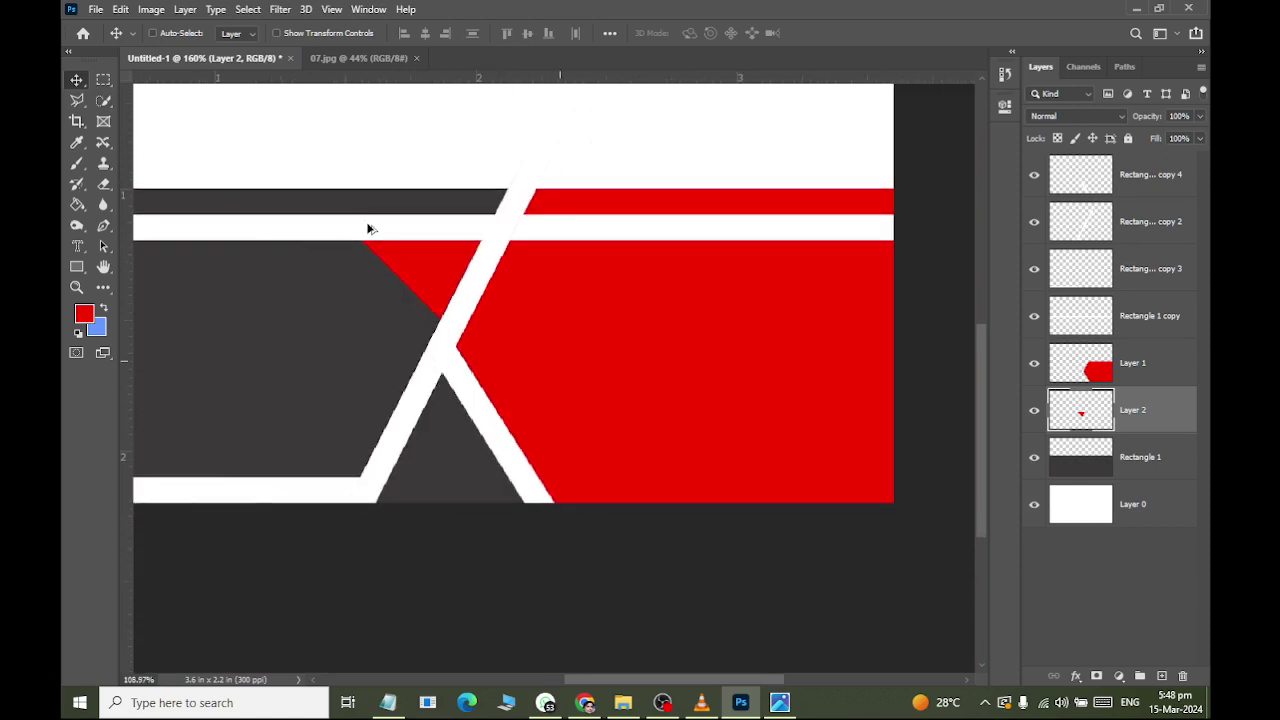
{"action": "scroll", "coordinate": [368, 226], "scroll_direction": "down", "scroll_amount": 2}
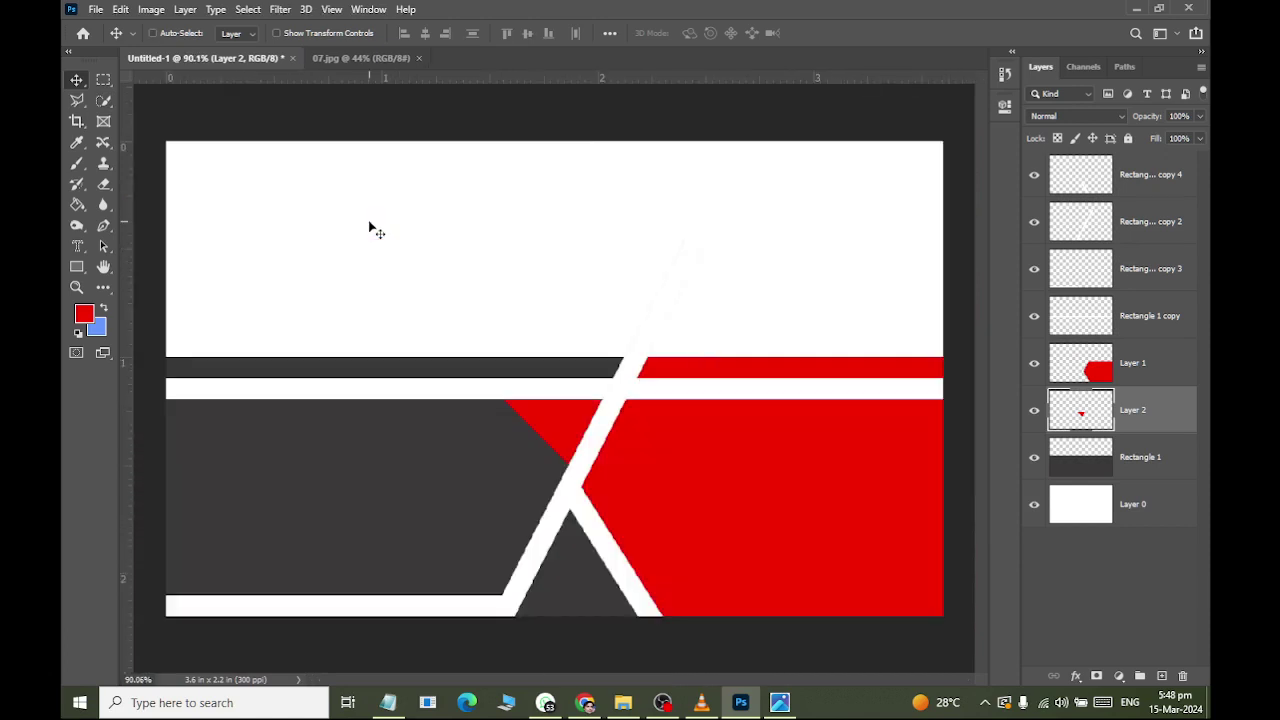
{"action": "scroll", "coordinate": [395, 350], "scroll_direction": "down", "scroll_amount": 1}
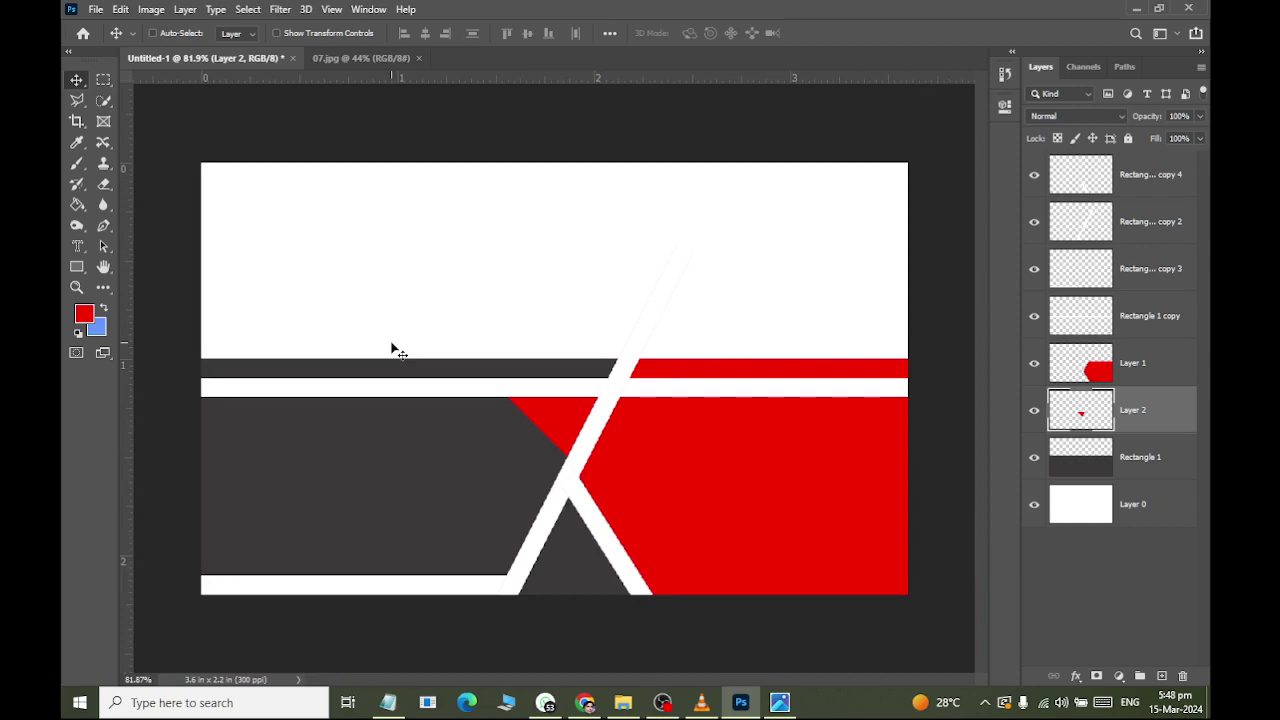
{"action": "key", "text": "alt+Tab"}
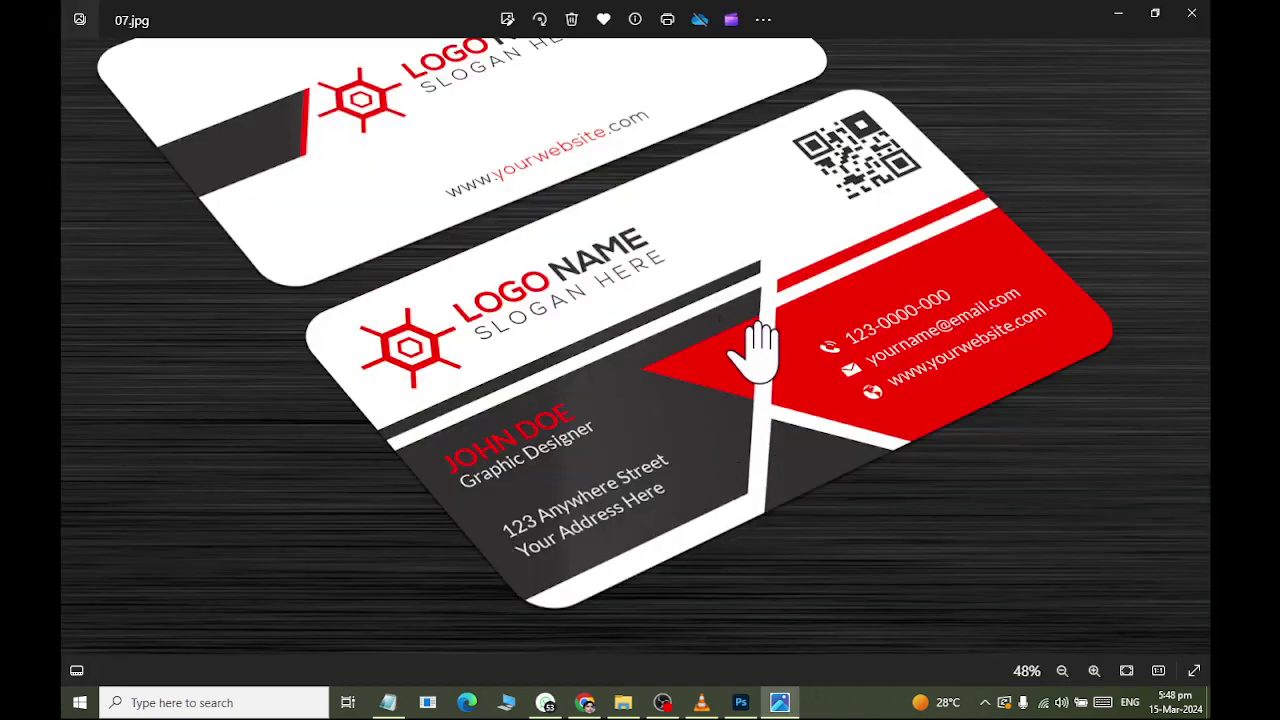
{"action": "key", "text": "alt+Tab"}
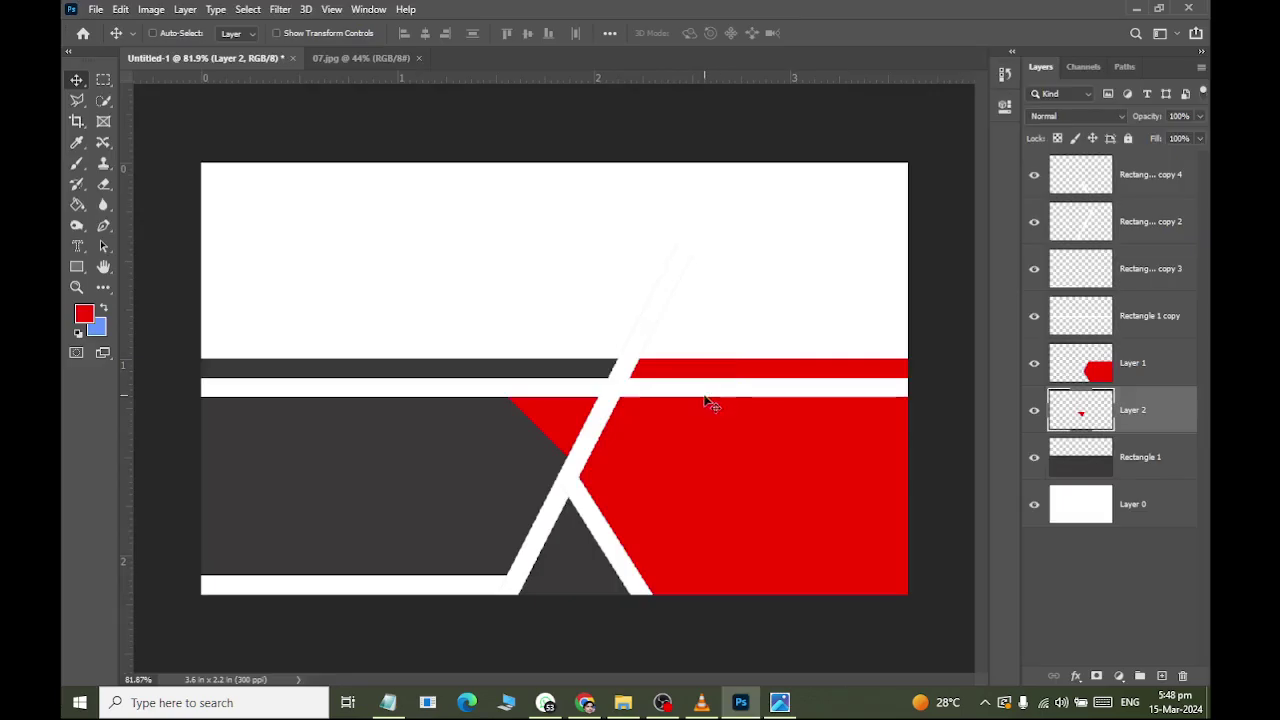
{"action": "key", "text": "alt+Tab"}
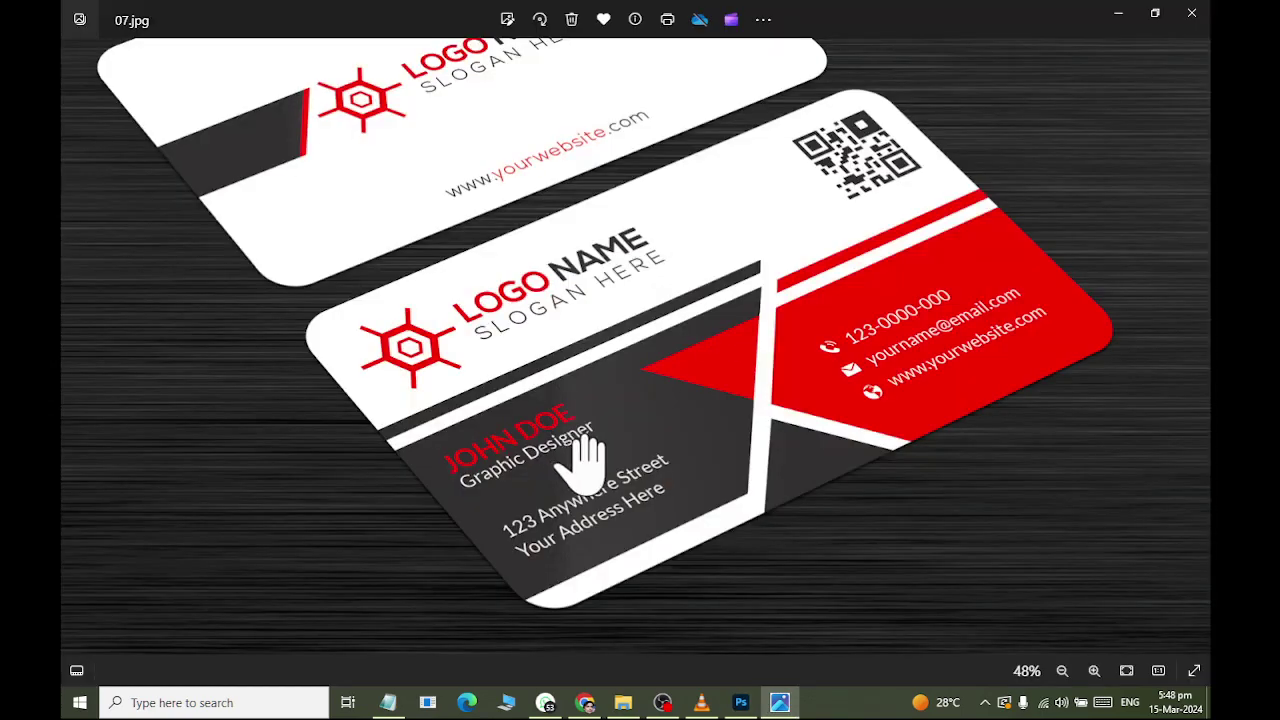
{"action": "key", "text": "alt+Tab"}
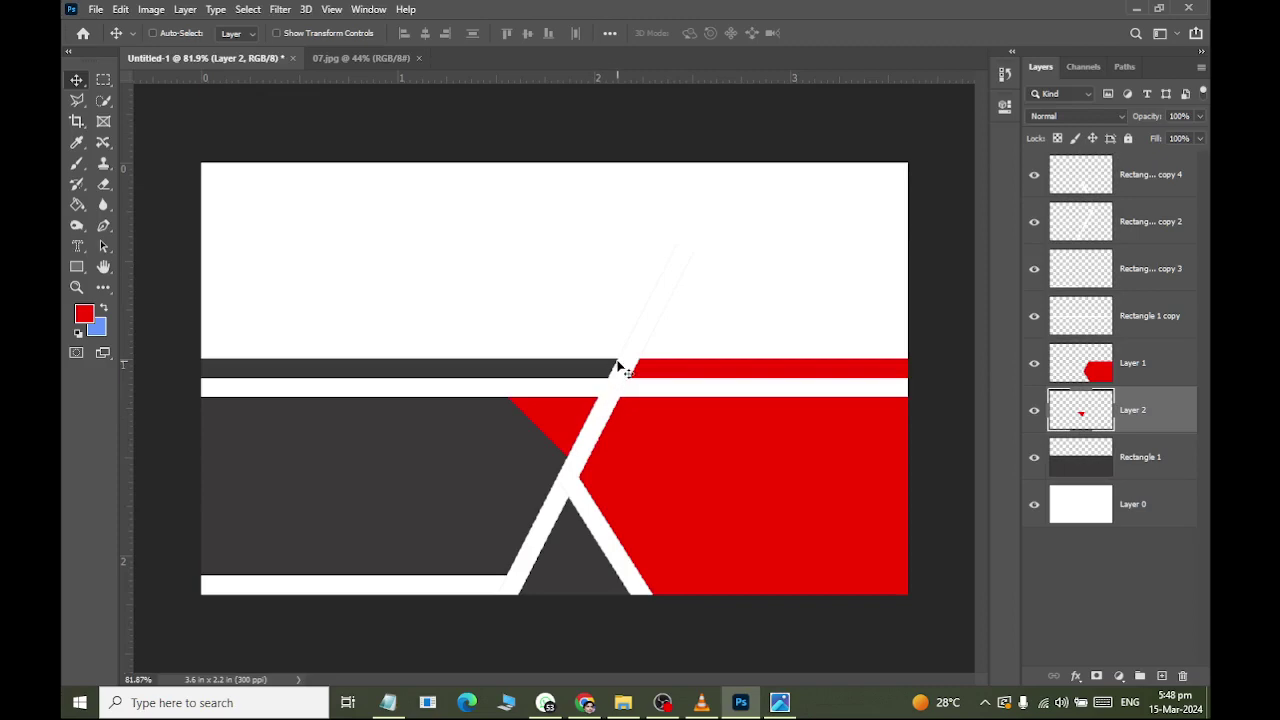
{"action": "key", "text": "alt+Tab"}
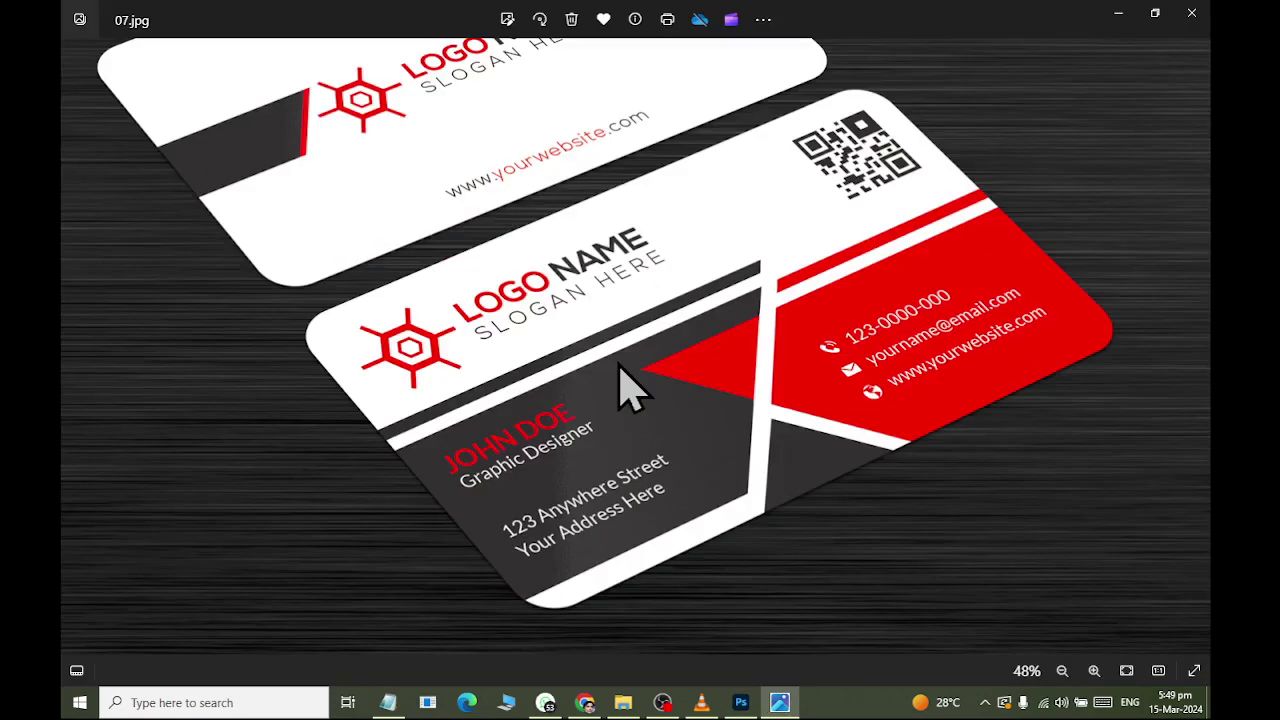
{"action": "key", "text": "alt+Tab"}
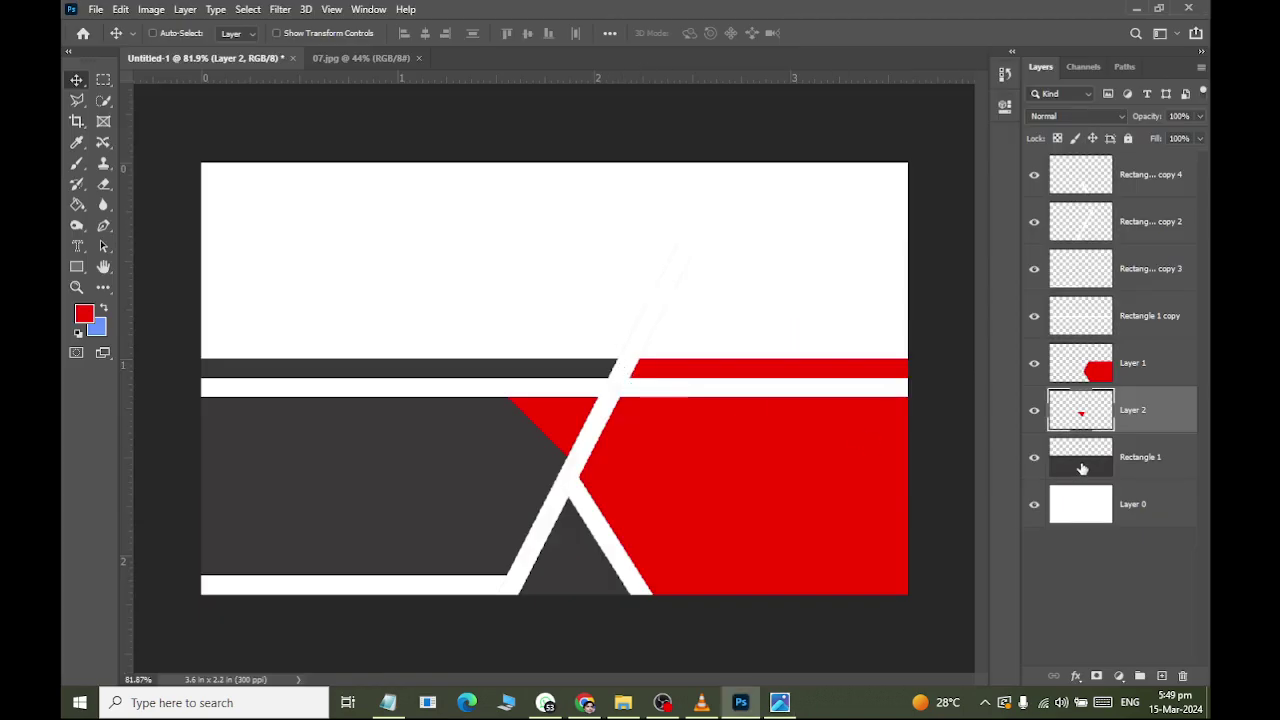
Duplicate the Rectangle 1 copy 2 and Rectangle 1 copy stripe layers and move both copies just above Rectangle 1.
{"action": "left_click", "coordinate": [1082, 469]}
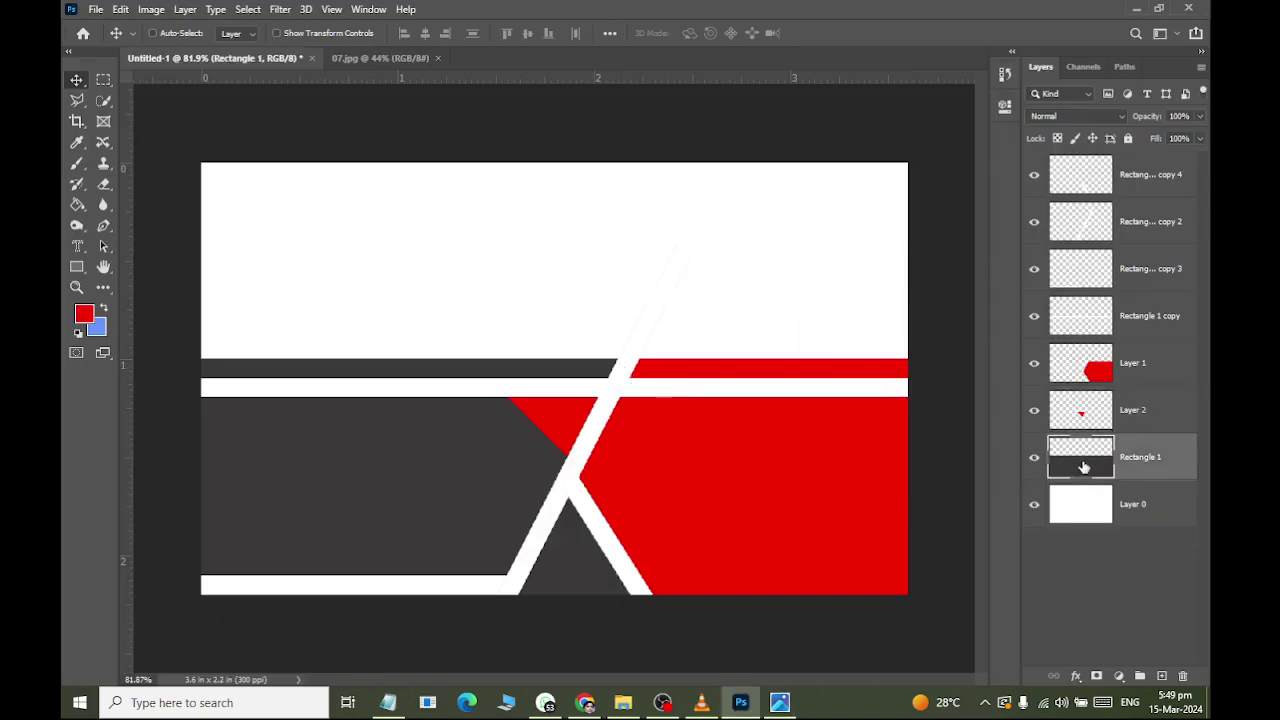
{"action": "left_click", "coordinate": [1036, 222]}
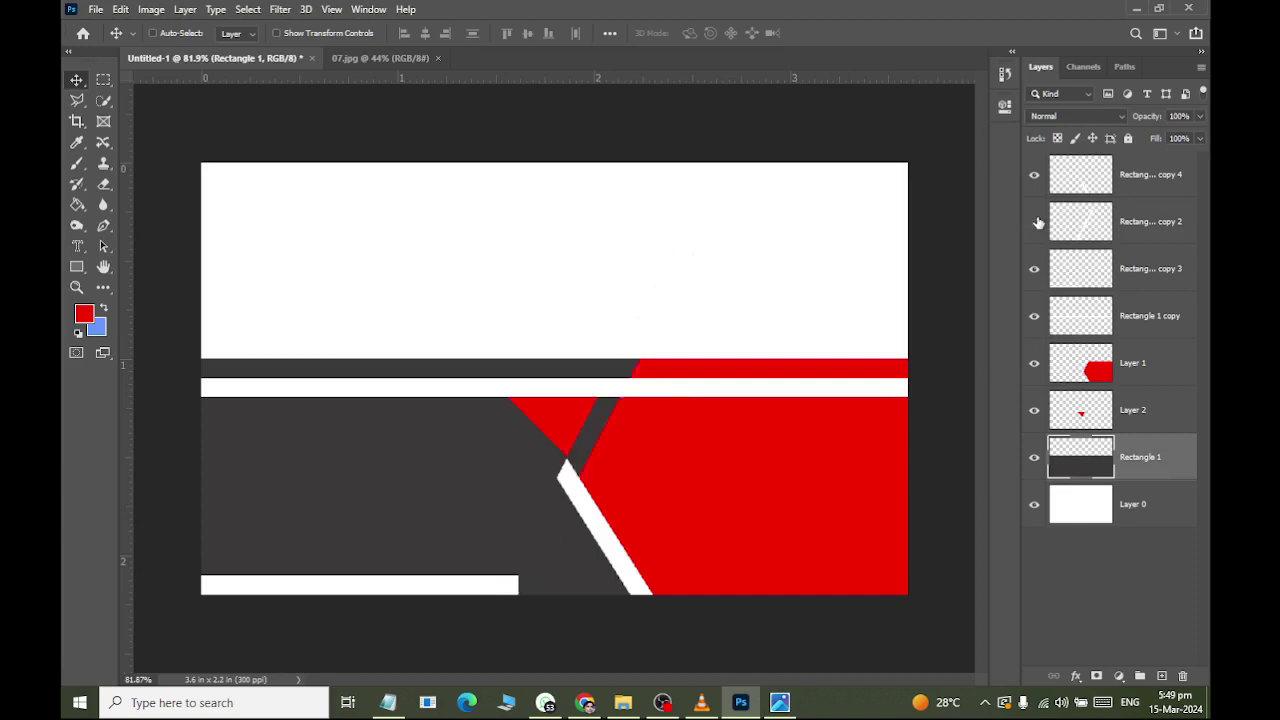
{"action": "left_click", "coordinate": [1036, 222]}
{"action": "left_click", "coordinate": [1104, 235]}
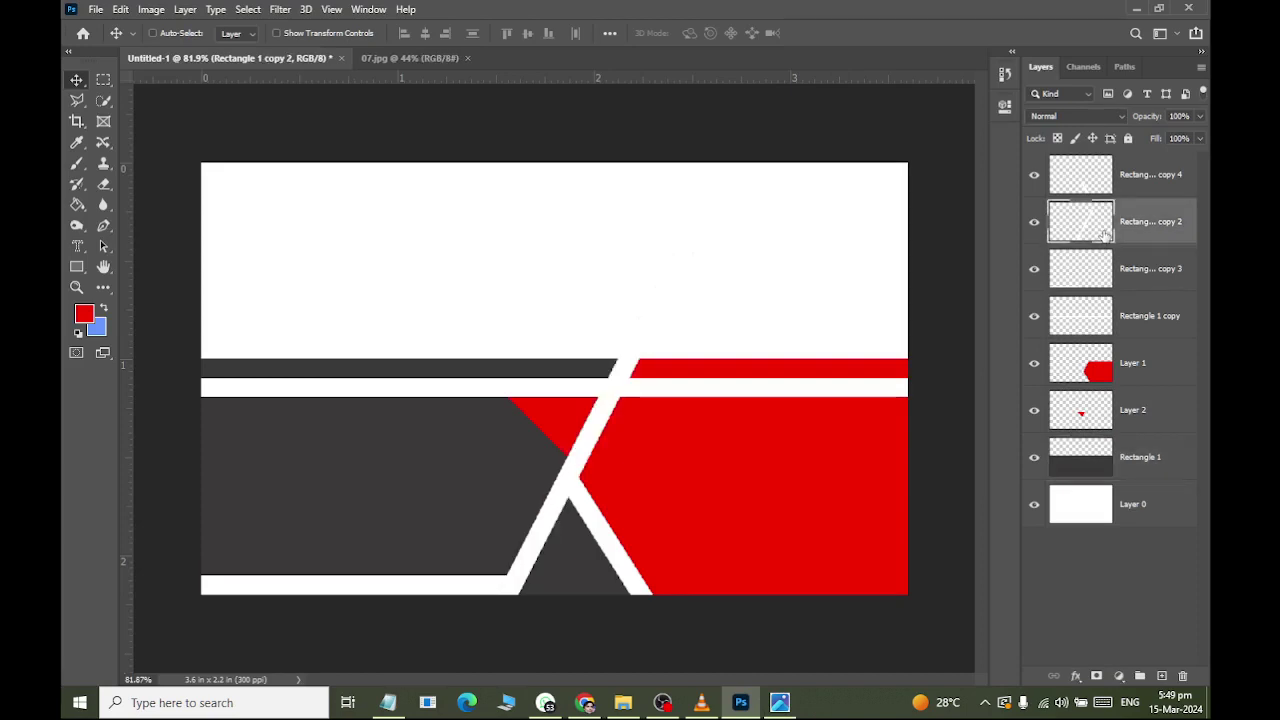
{"action": "key", "text": "ctrl+j"}
{"action": "left_click_drag", "start_coordinate": [1105, 234], "coordinate": [1087, 492]}
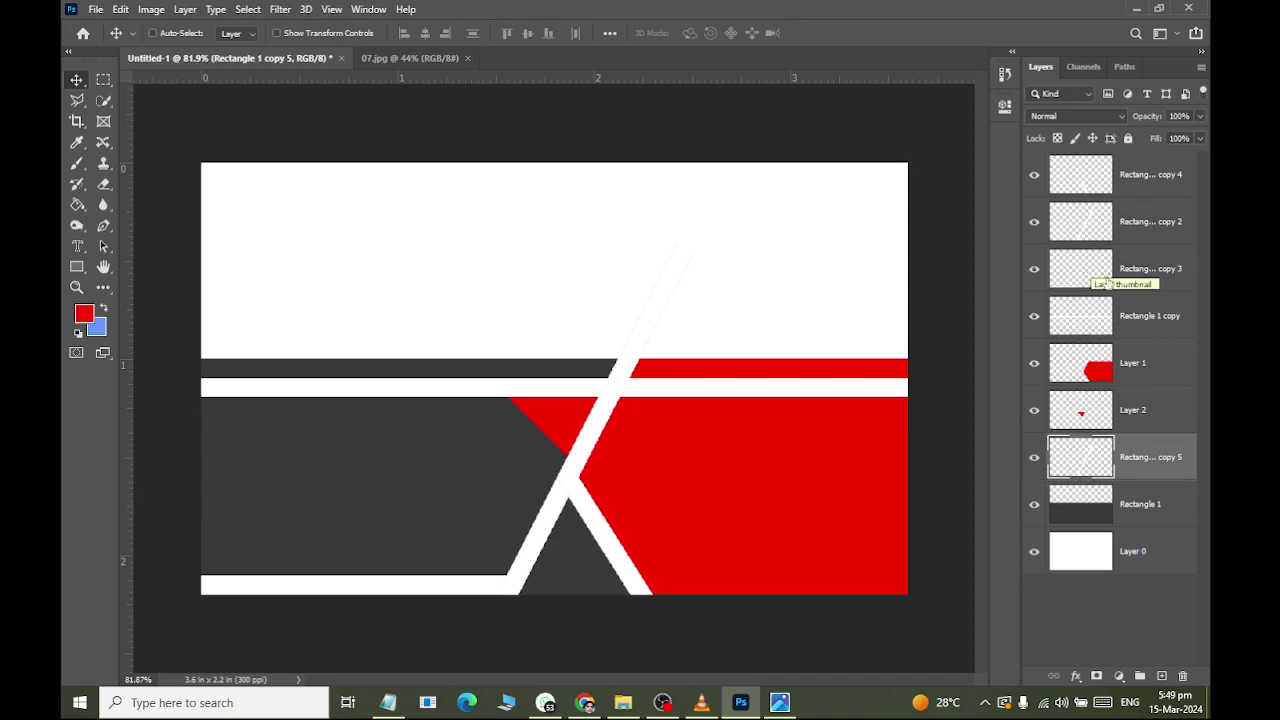
{"action": "left_click", "coordinate": [1034, 316]}
{"action": "left_click", "coordinate": [1034, 316]}
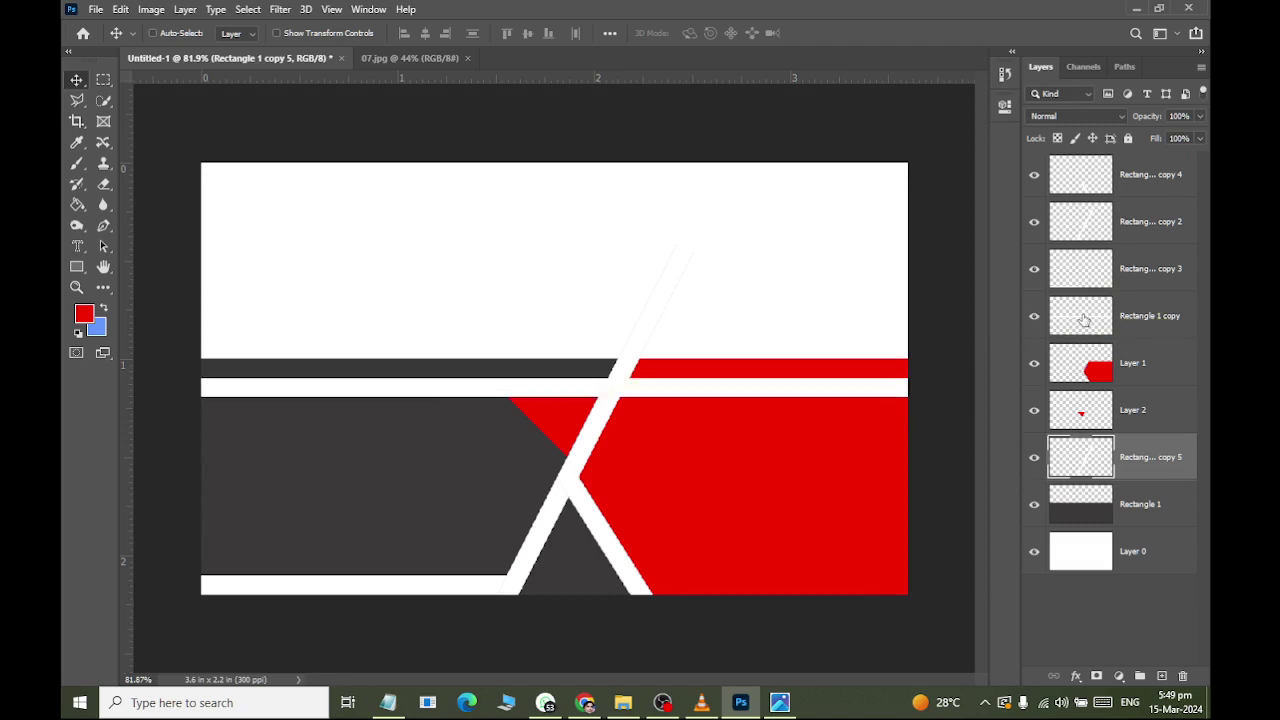
{"action": "left_click", "coordinate": [1084, 318]}
{"action": "key", "text": "ctrl+j"}
{"action": "left_click_drag", "start_coordinate": [1085, 318], "coordinate": [1096, 477]}
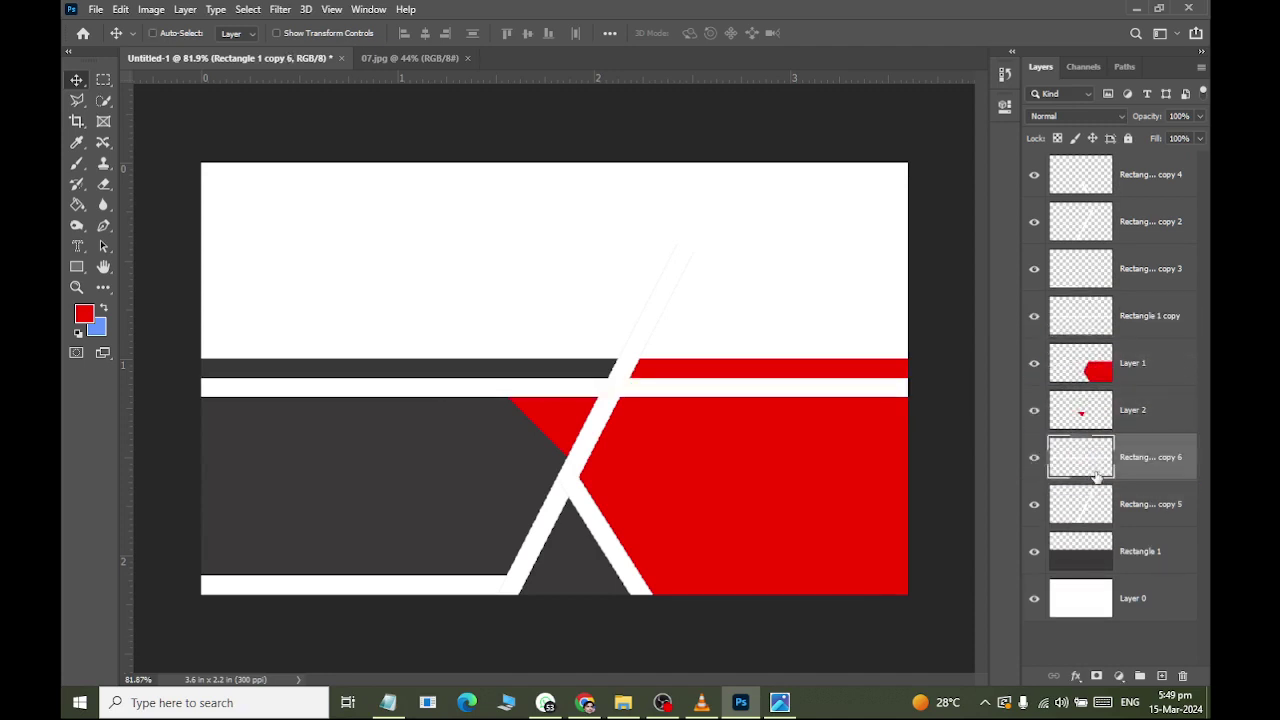
Select Rectangle 1 copy 6 down to Rectangle 1 and merge them with Ctrl+E.
{"action": "left_click", "coordinate": [1083, 552]}
{"action": "left_click", "coordinate": [1085, 472]}
{"action": "left_click", "coordinate": [1083, 548], "text": "shift"}
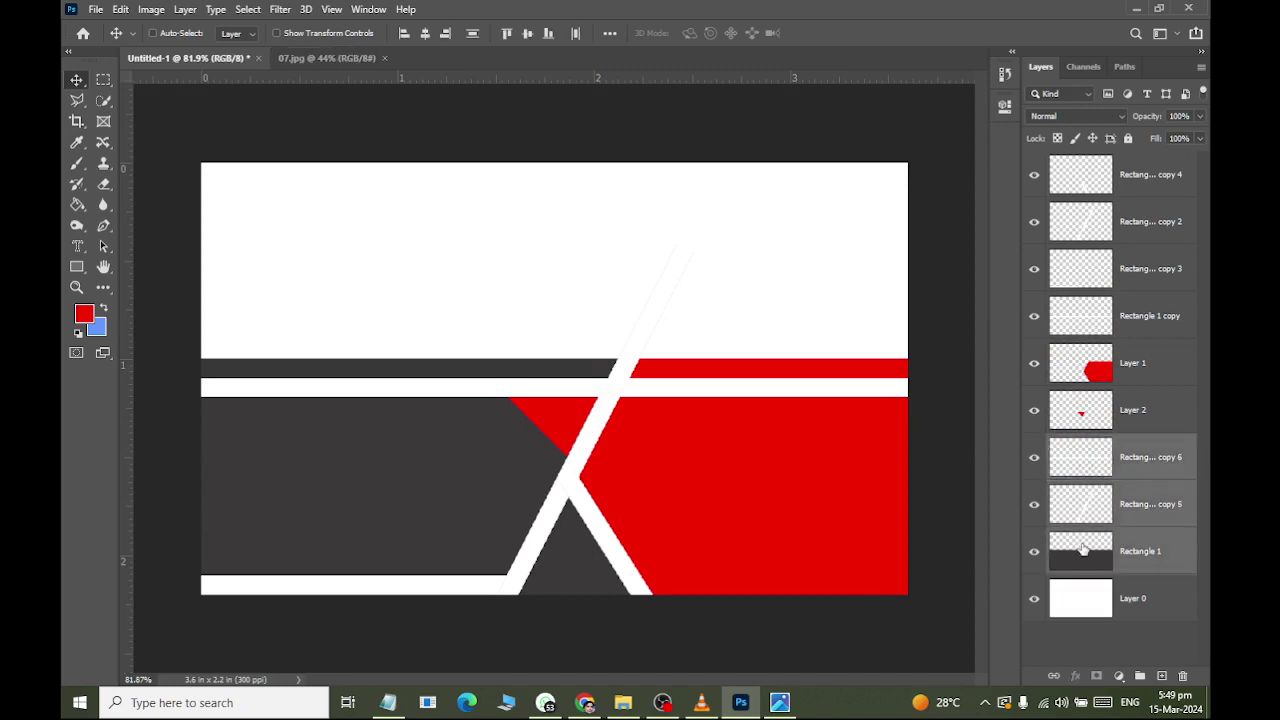
{"action": "left_click", "coordinate": [1095, 449]}
{"action": "left_click", "coordinate": [1087, 547], "text": "shift"}
{"action": "left_click", "coordinate": [188, 10]}
{"action": "left_click", "coordinate": [181, 10]}
{"action": "left_click", "coordinate": [184, 10]}
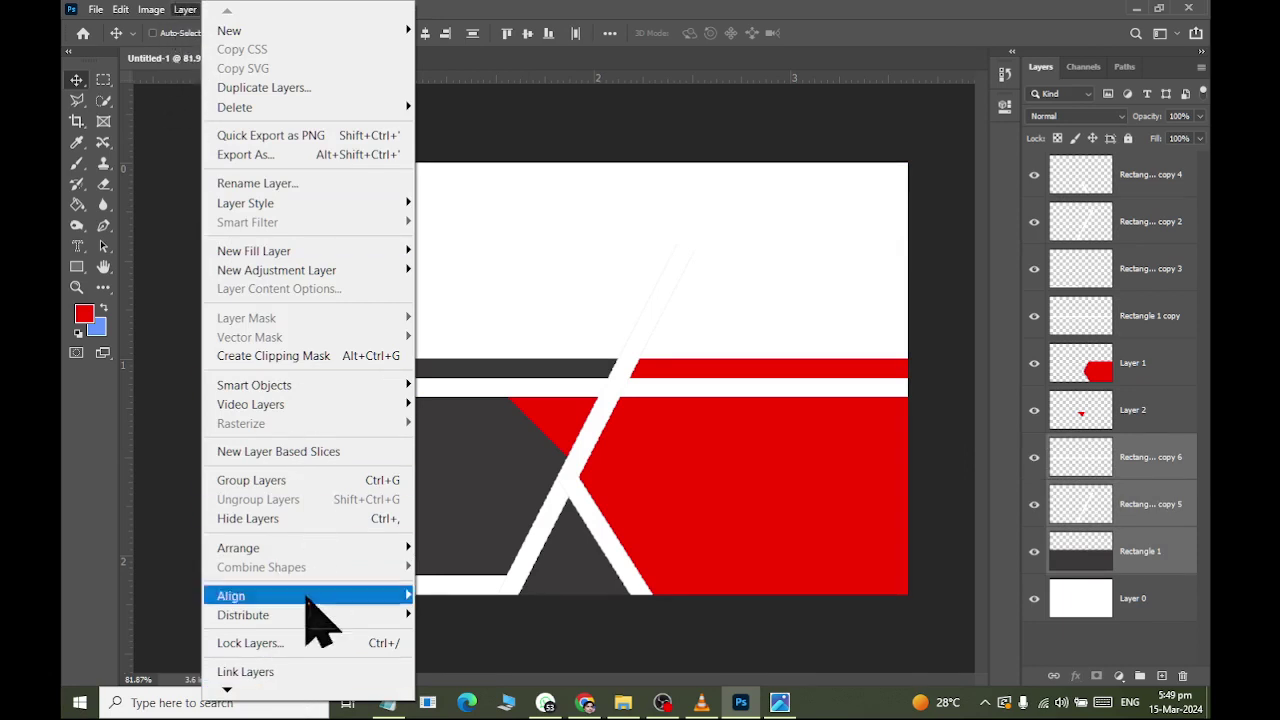
{"action": "mouse_move", "coordinate": [300, 688]}
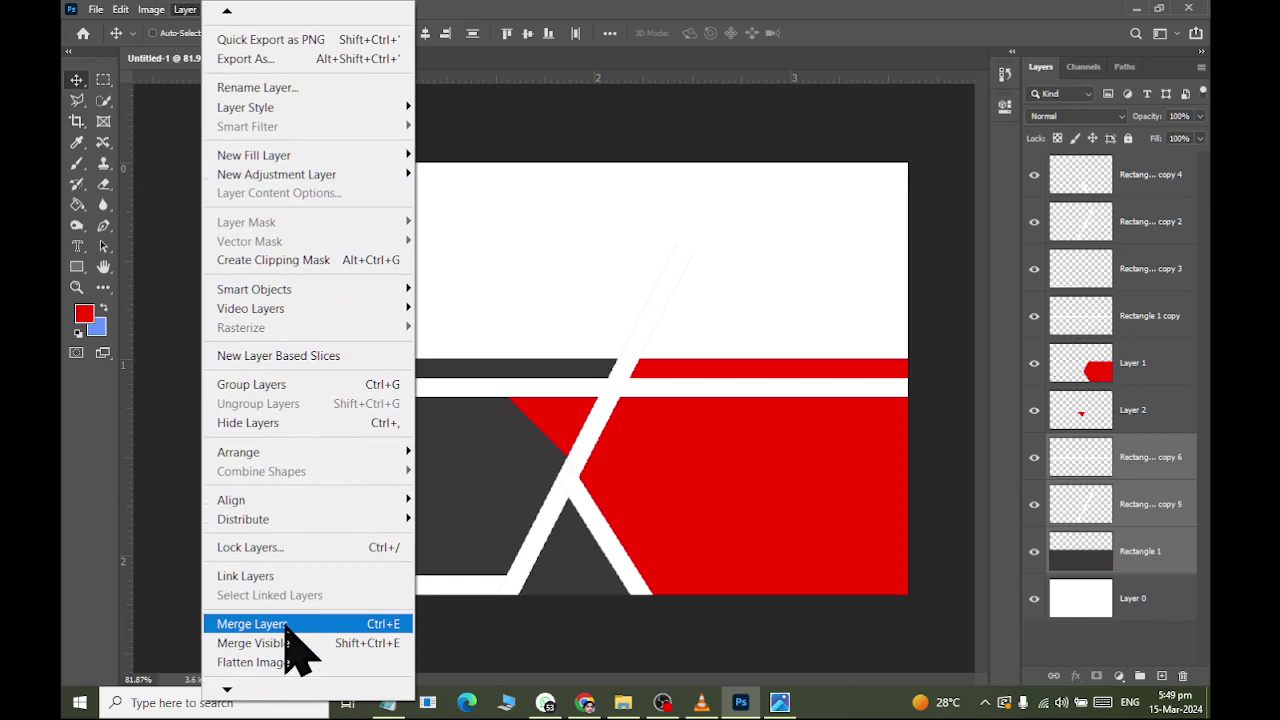
{"action": "key", "text": "Escape"}
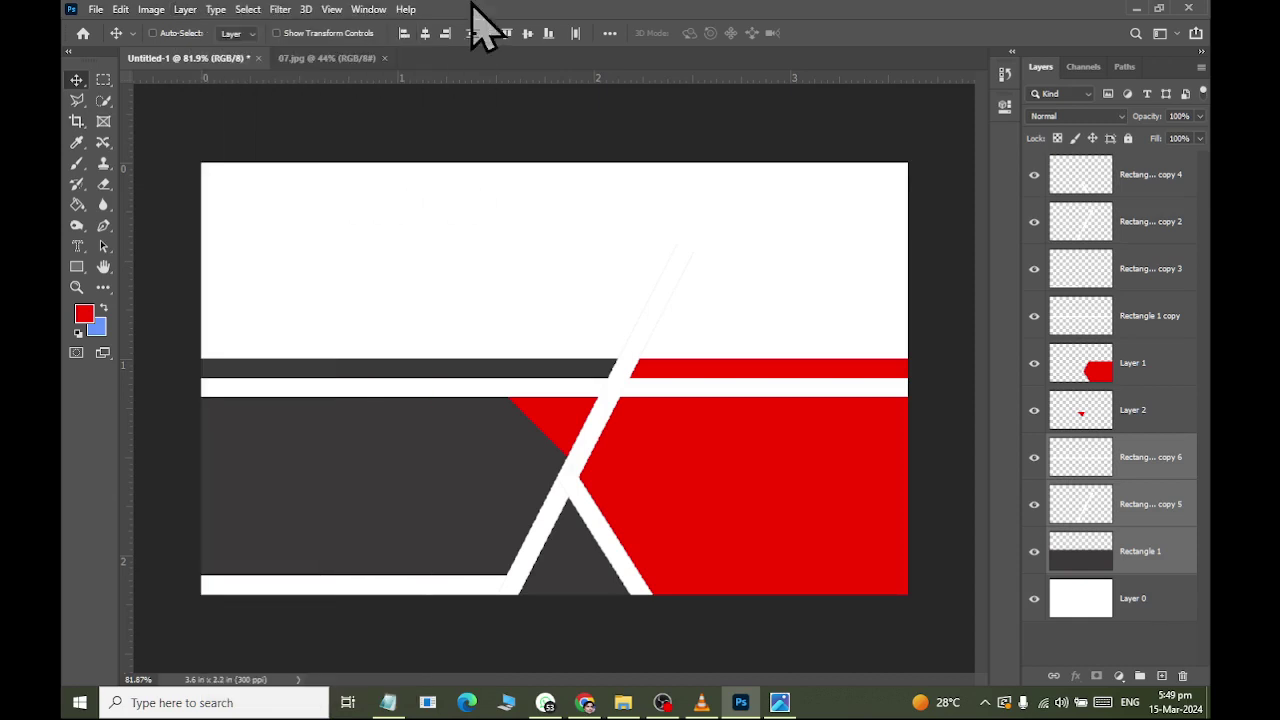
{"action": "key", "text": "ctrl+e"}
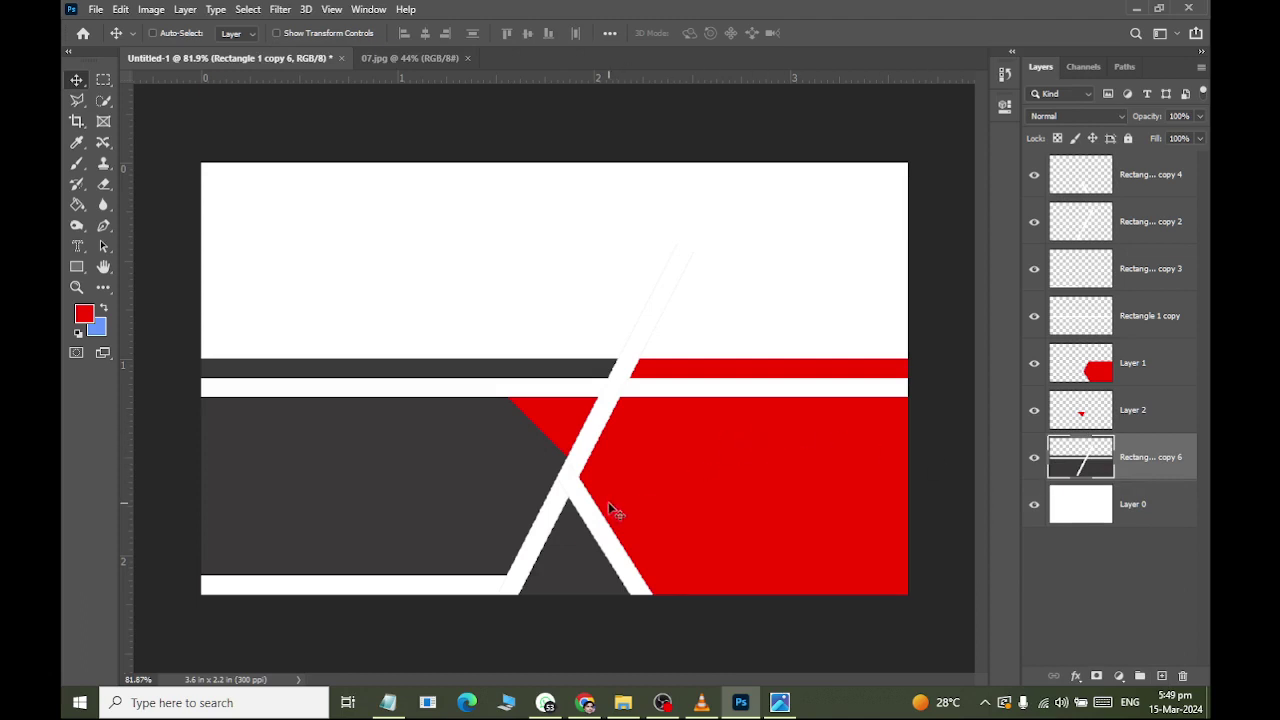
With the Polygonal Lasso, trace from the gray-white corner down the diagonal band's left edge to the bottom.
{"action": "left_click", "coordinate": [77, 100]}
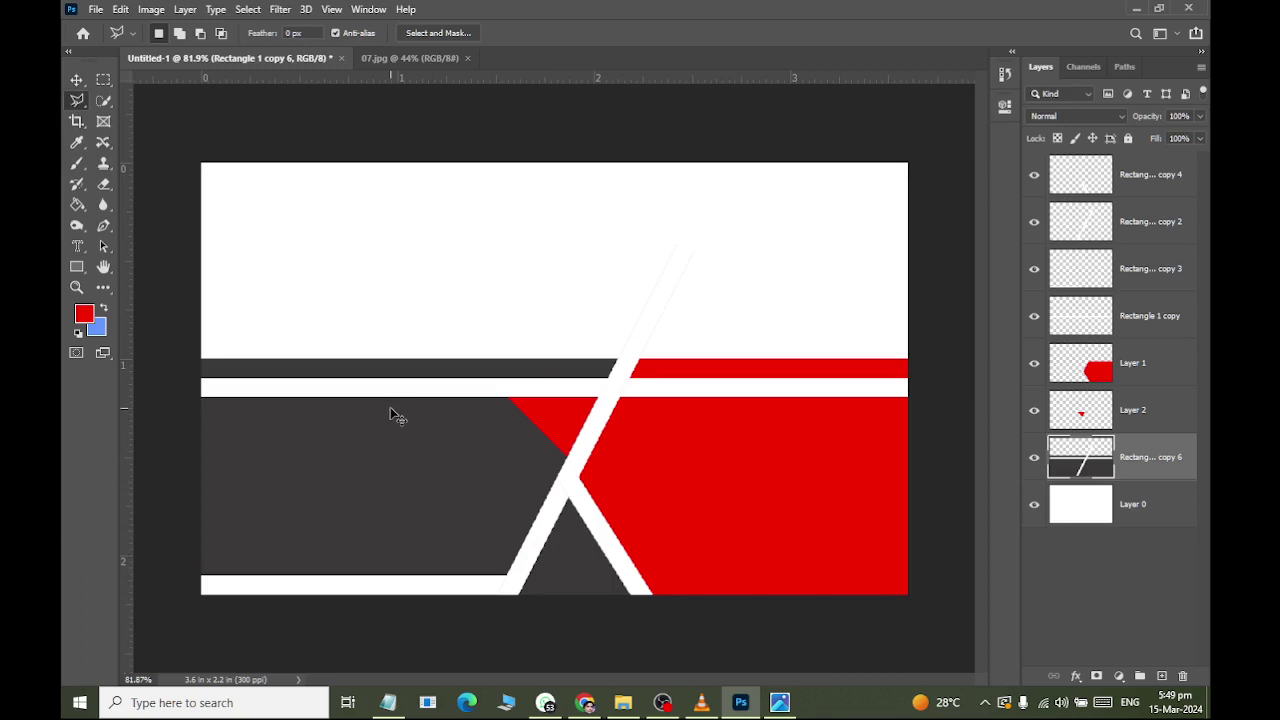
{"action": "scroll", "coordinate": [606, 380], "scroll_direction": "up", "scroll_amount": 2}
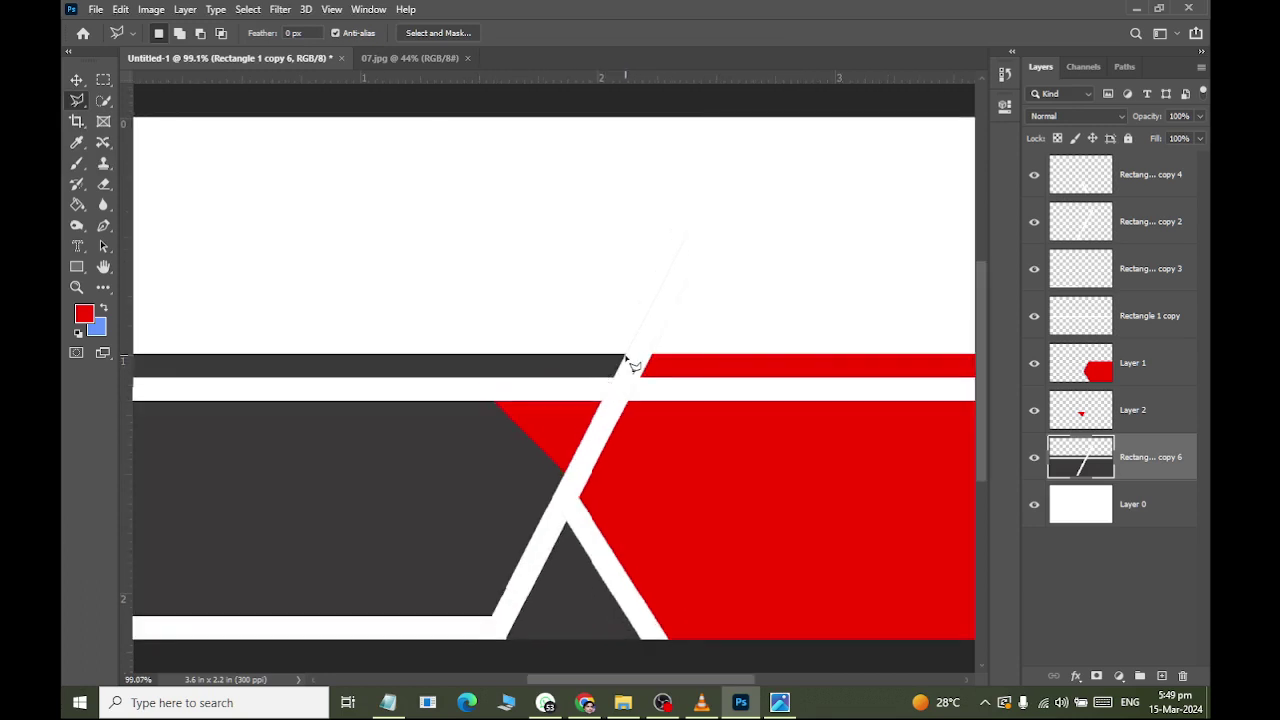
{"action": "scroll", "coordinate": [627, 355], "scroll_direction": "up", "scroll_amount": 2}
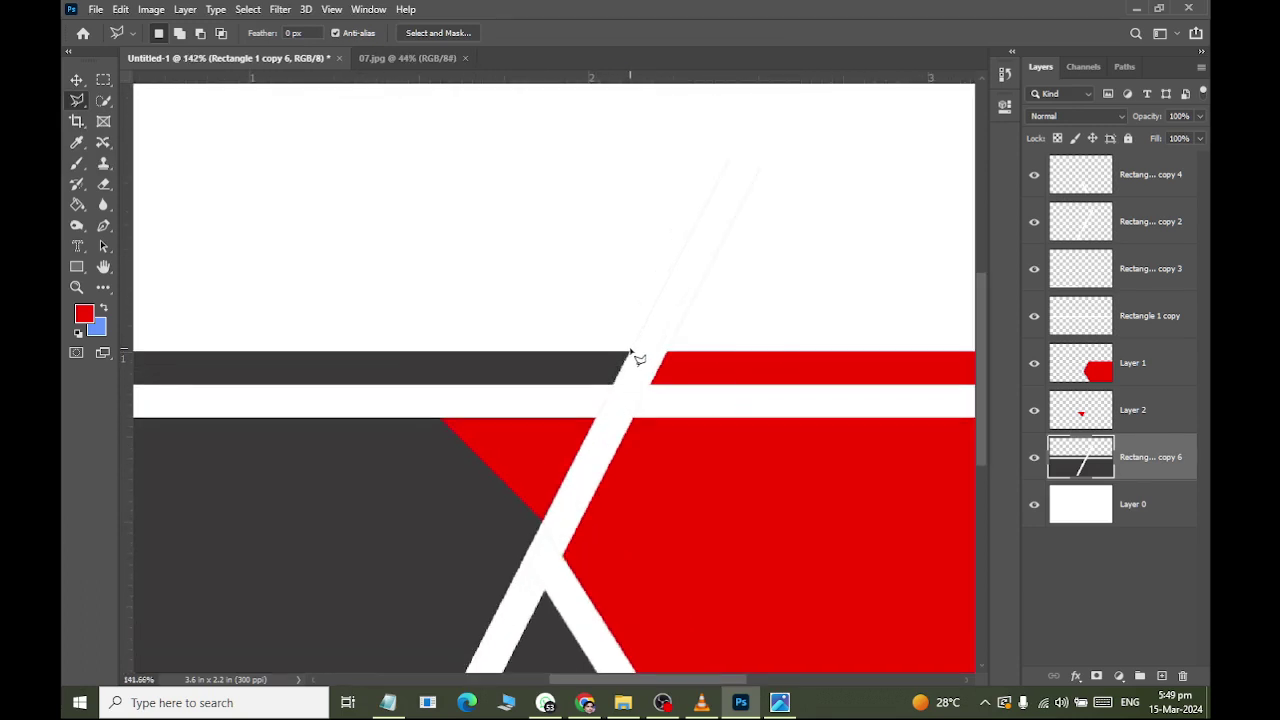
{"action": "scroll", "coordinate": [628, 362], "scroll_direction": "up", "scroll_amount": 2}
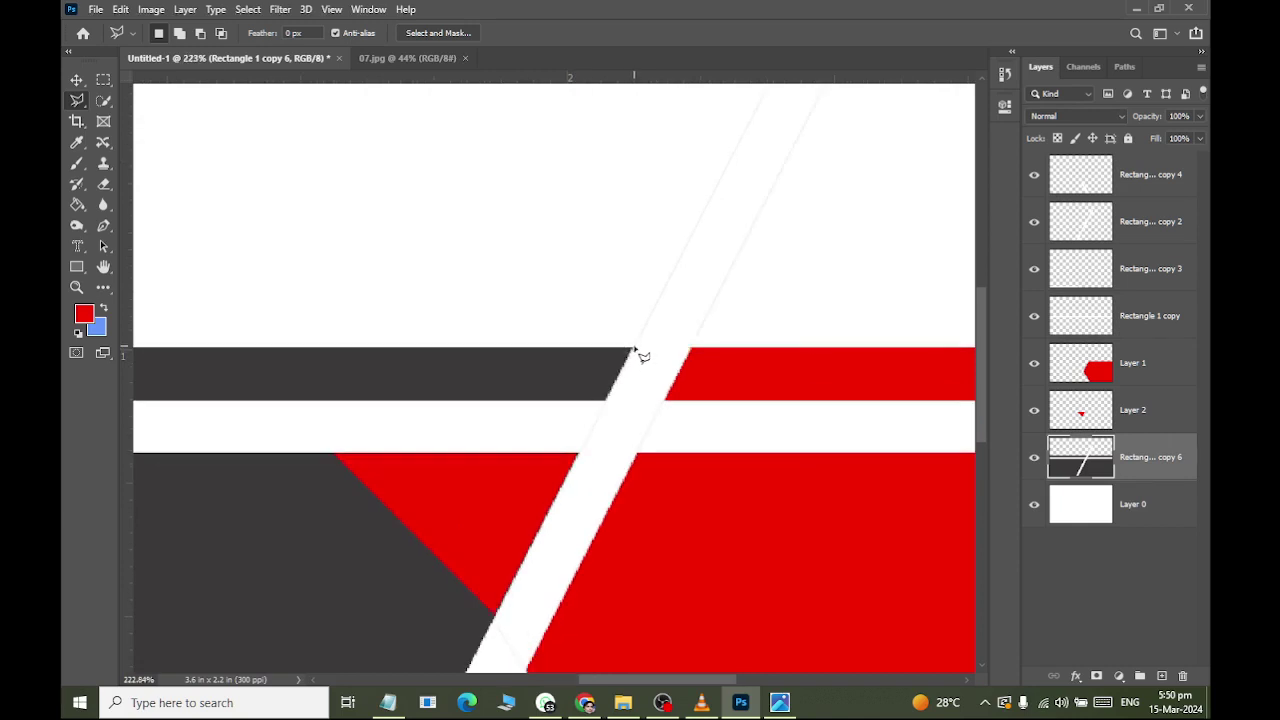
{"action": "left_click", "coordinate": [632, 348]}
{"action": "scroll", "coordinate": [496, 515], "scroll_direction": "down", "scroll_amount": 3}
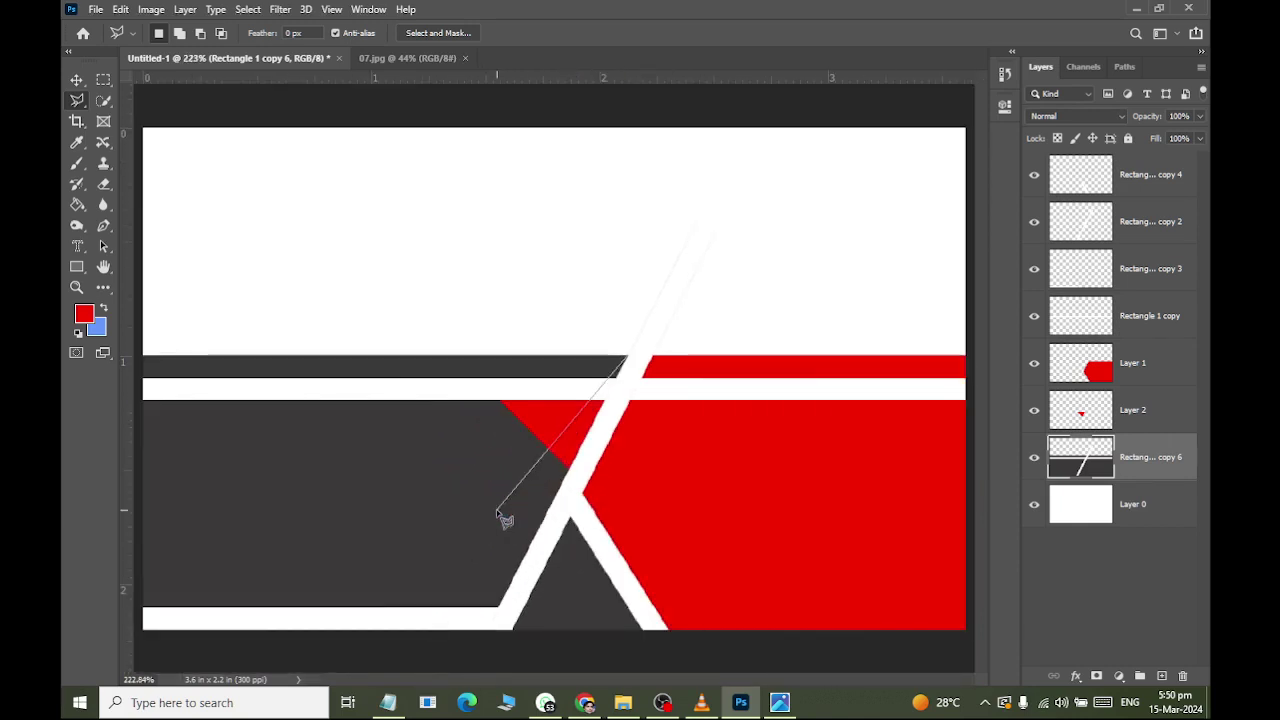
{"action": "scroll", "coordinate": [497, 511], "scroll_direction": "down", "scroll_amount": 1}
{"action": "scroll", "coordinate": [497, 511], "scroll_direction": "down", "scroll_amount": 1}
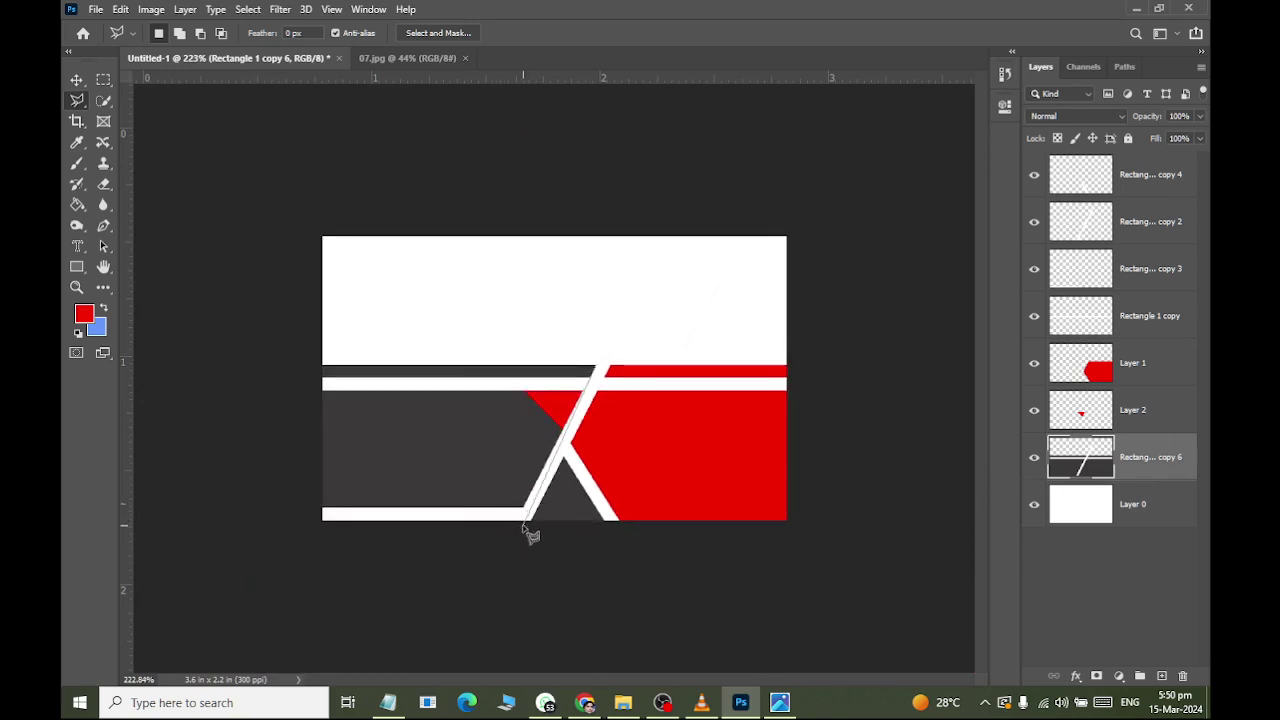
{"action": "scroll", "coordinate": [524, 530], "scroll_direction": "up", "scroll_amount": 2}
{"action": "scroll", "coordinate": [503, 594], "scroll_direction": "up", "scroll_amount": 1}
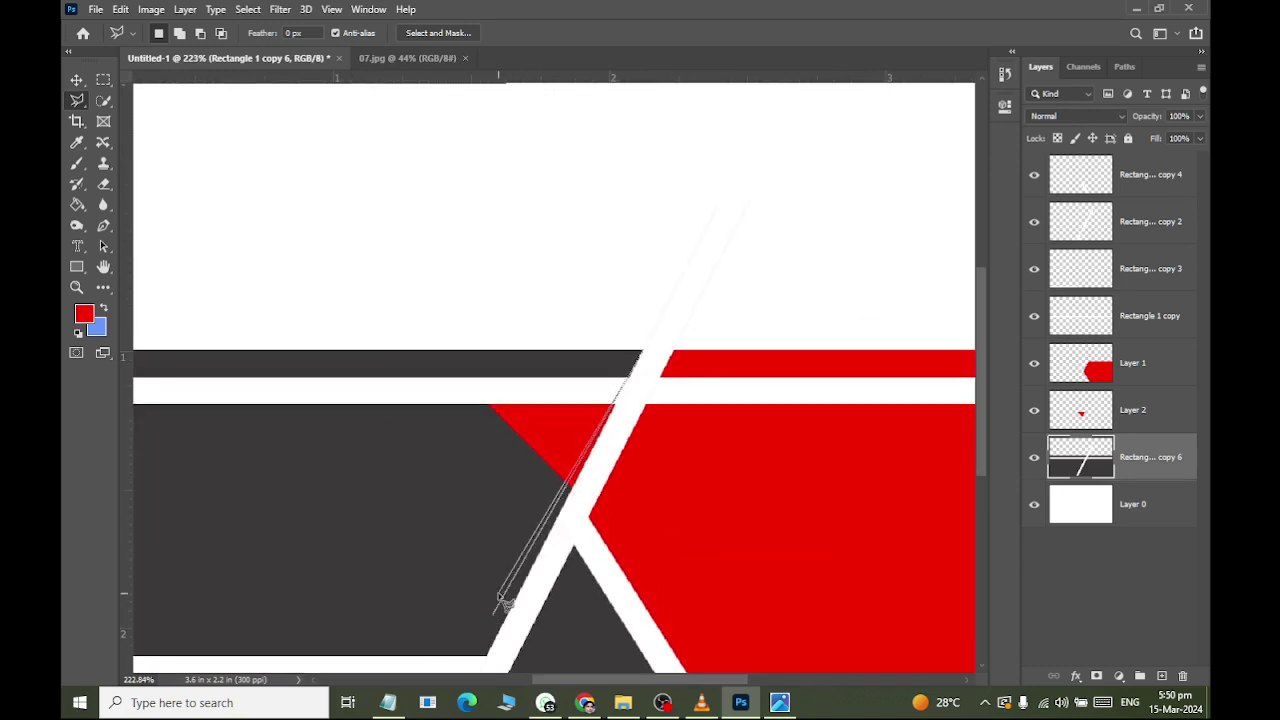
{"action": "left_click", "coordinate": [493, 612]}
{"action": "left_click", "coordinate": [487, 657]}
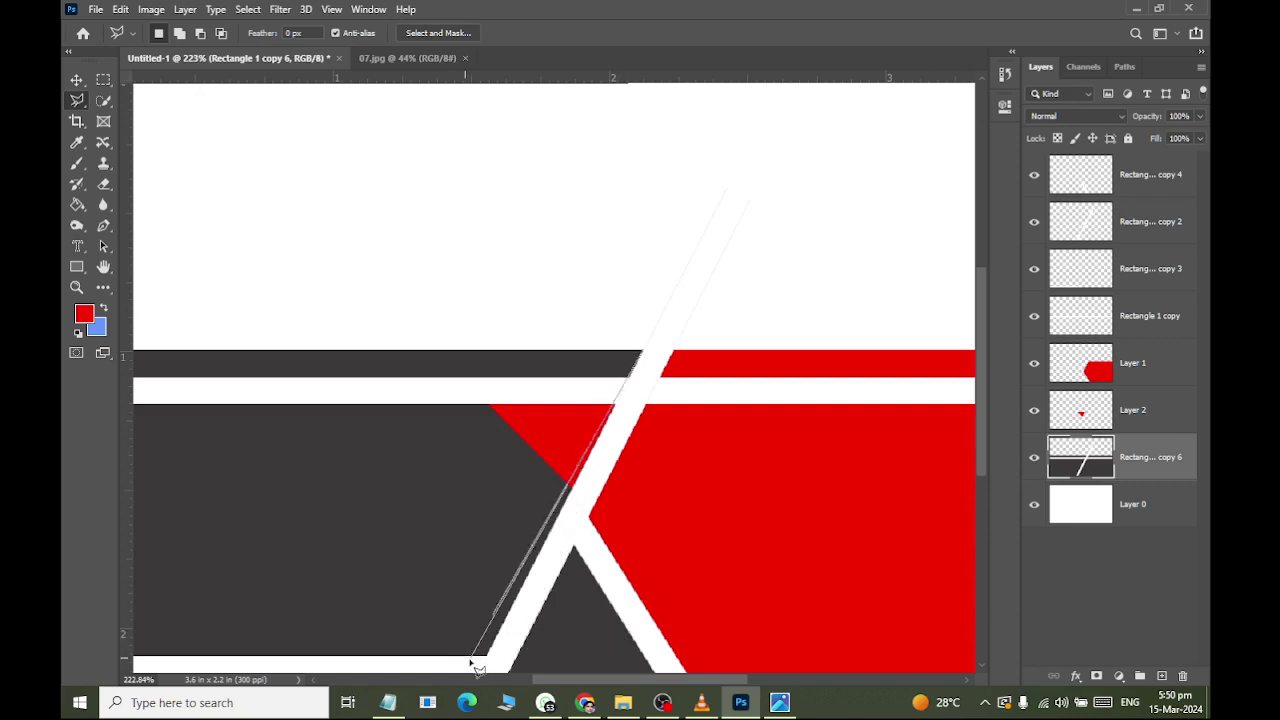
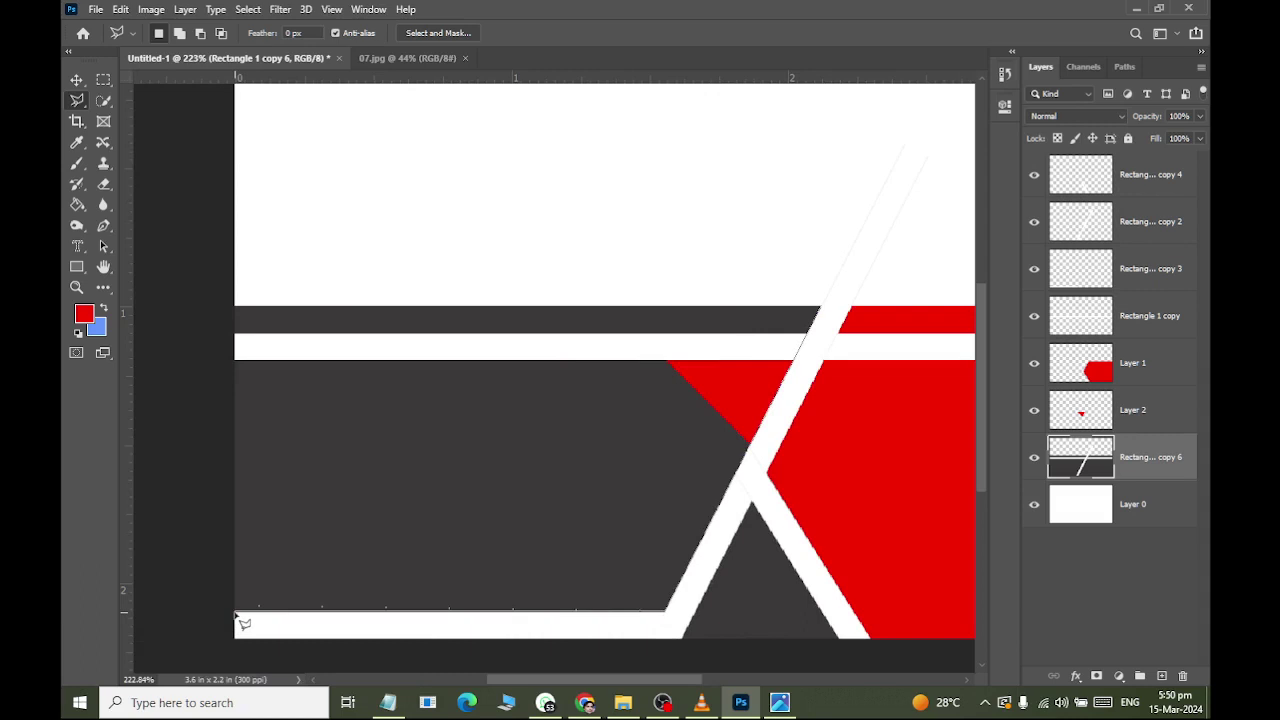
Outline the dark band left of the white diagonal and copy it onto new Layer 3.
{"action": "left_click", "coordinate": [236, 612]}
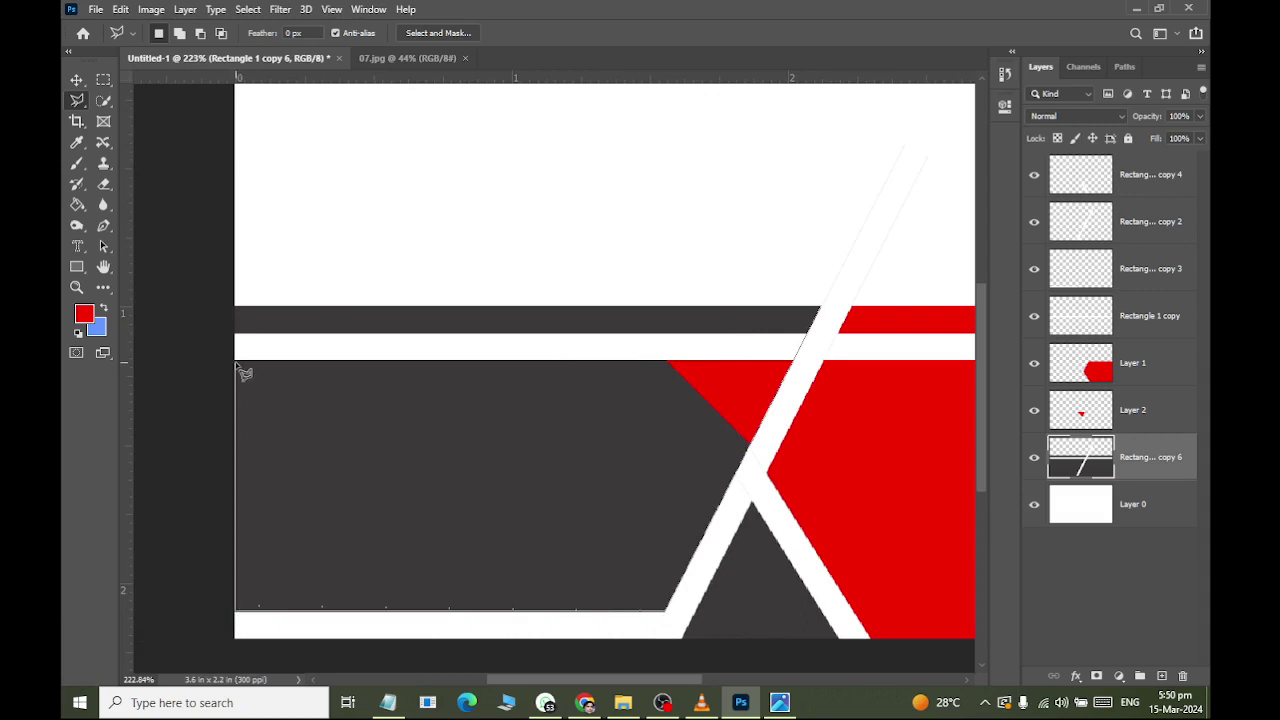
{"action": "left_click", "coordinate": [236, 303]}
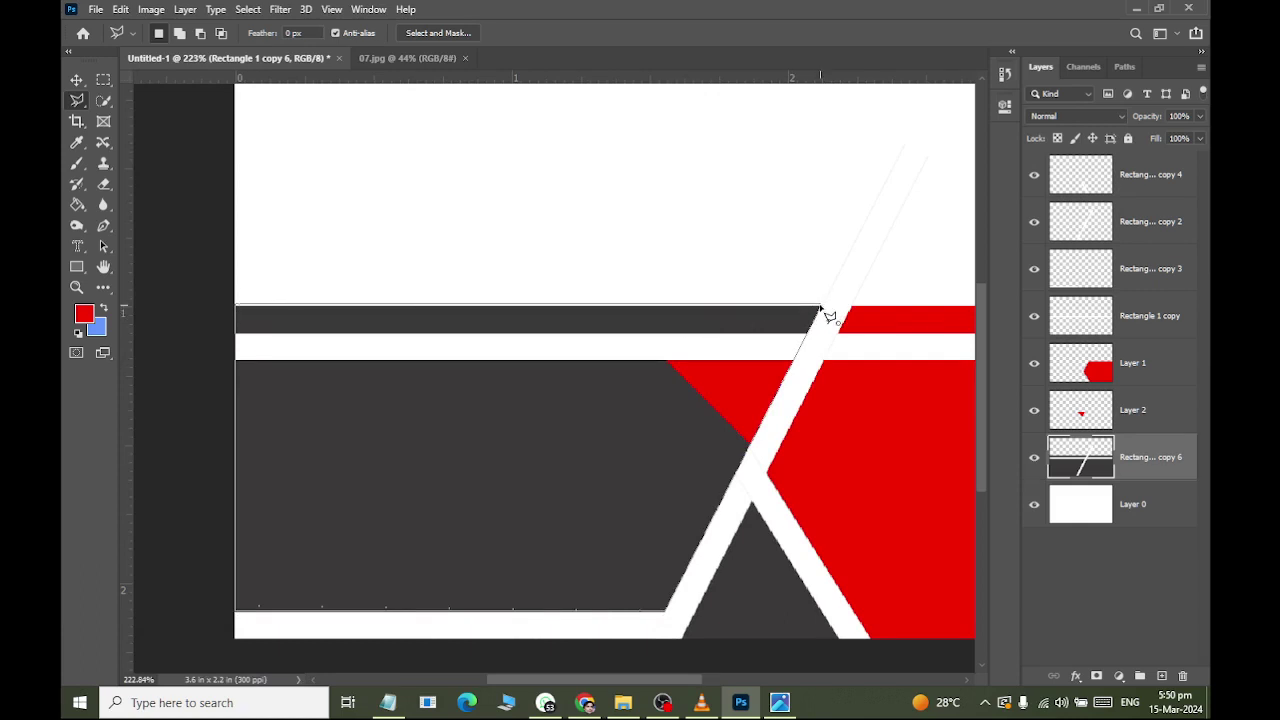
{"action": "double_click", "coordinate": [822, 306]}
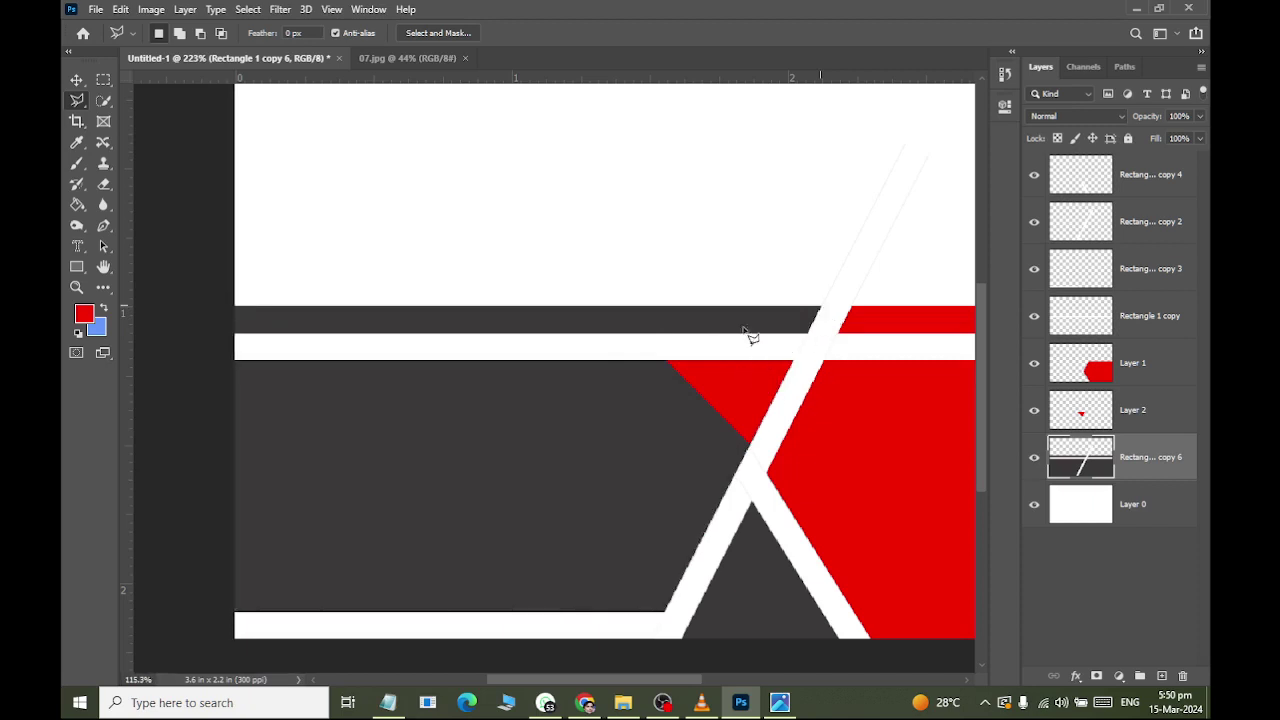
{"action": "key", "text": "ctrl+0"}
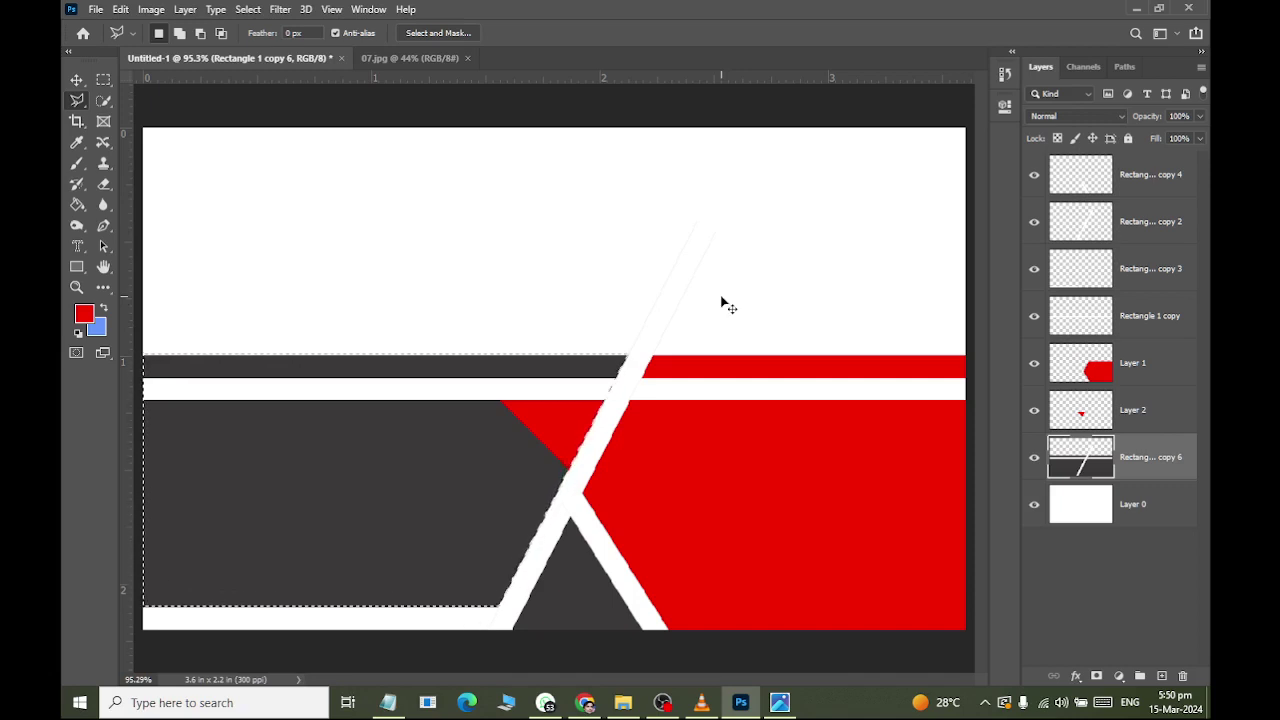
{"action": "key", "text": "ctrl+j"}
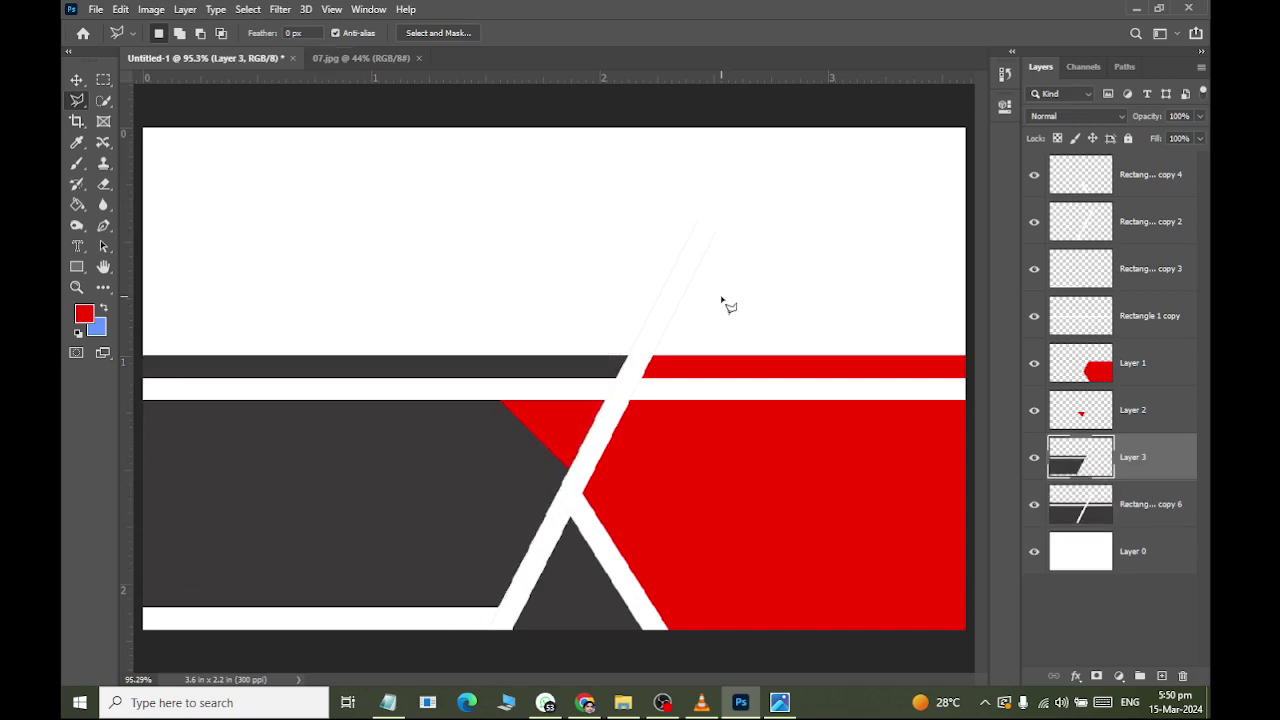
{"action": "left_click", "coordinate": [76, 80]}
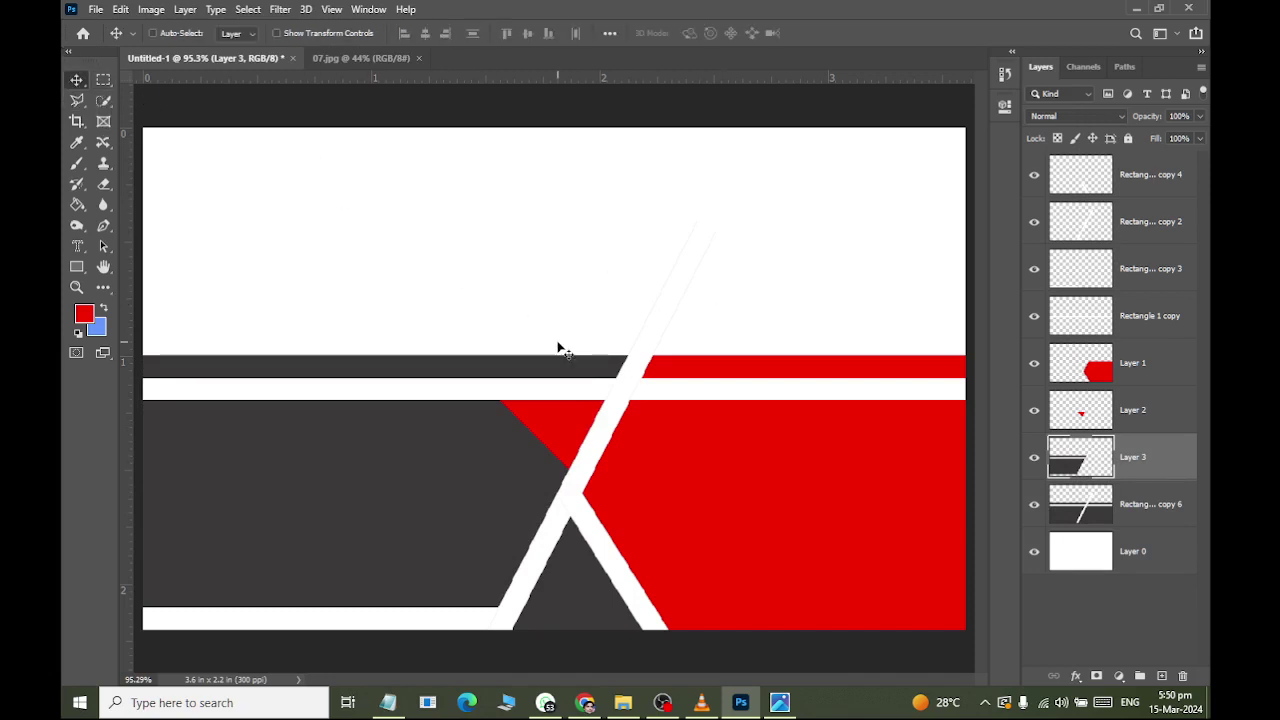
Try nudging the copied band up, undo it, and toggle Rectangle copy 6 to check the copy.
{"action": "key", "text": "shift+Up"}
{"action": "key", "text": "shift+Up"}
{"action": "key", "text": "shift+Up"}
{"action": "key", "text": "shift+Up"}
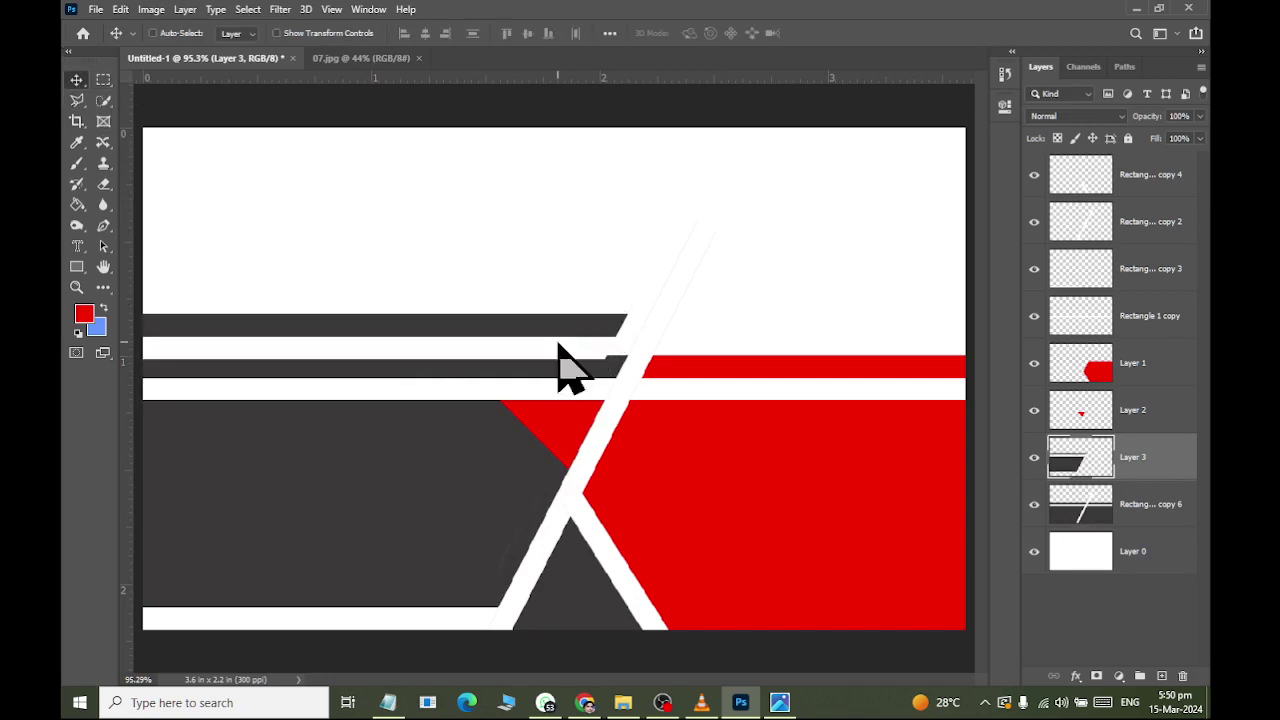
{"action": "key", "text": "ctrl"}
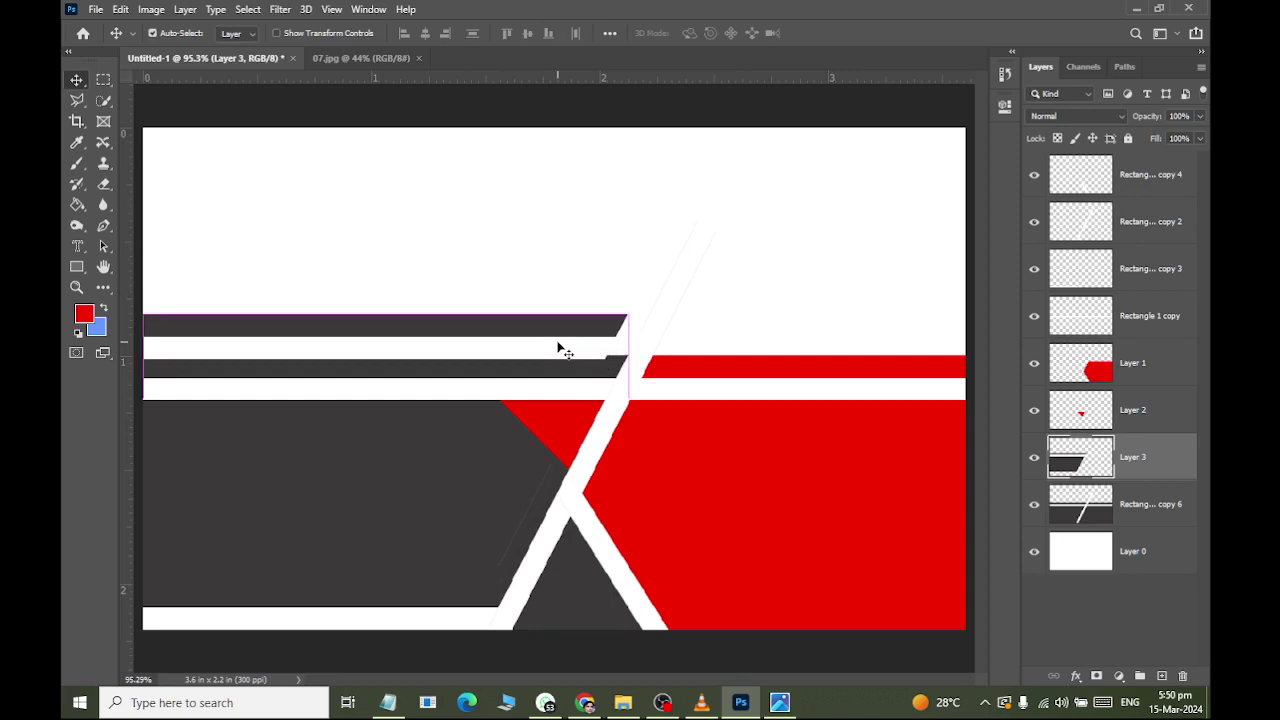
{"action": "key", "text": "ctrl+z"}
{"action": "key", "text": "ctrl+z"}
{"action": "key", "text": "ctrl+z"}
{"action": "key", "text": "ctrl+z"}
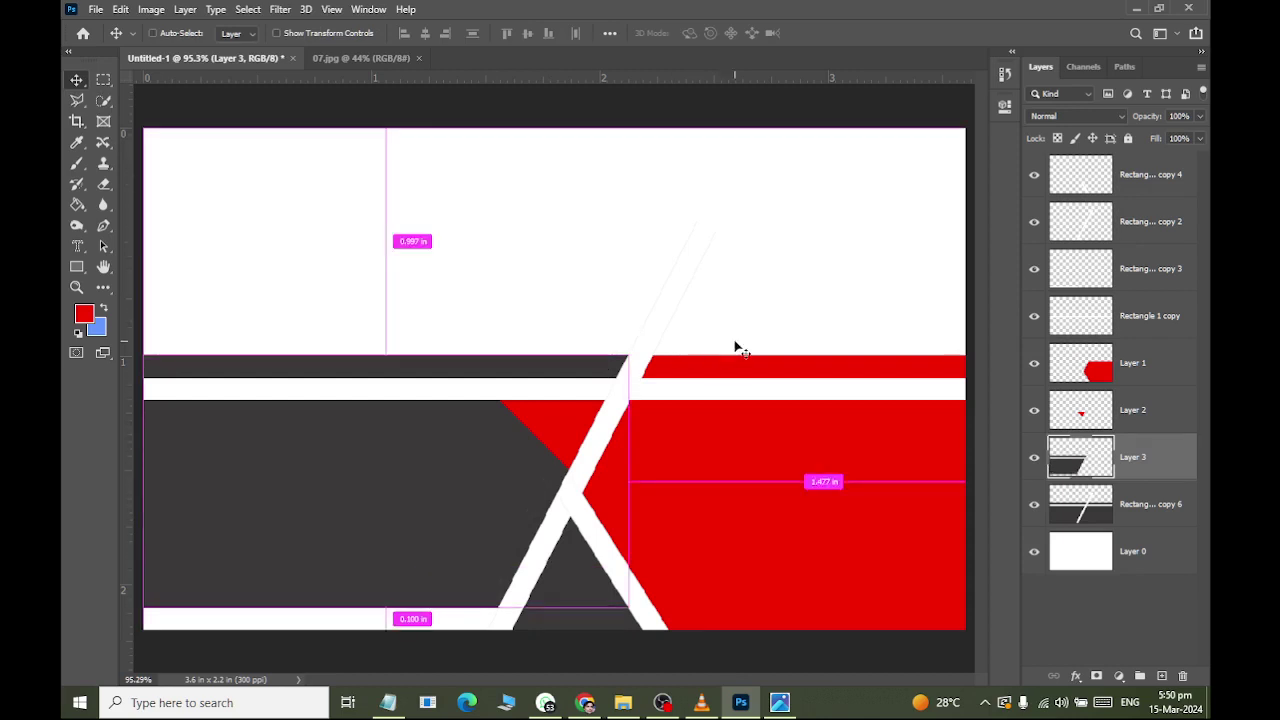
{"action": "left_click", "coordinate": [1038, 510]}
{"action": "left_click", "coordinate": [1038, 510]}
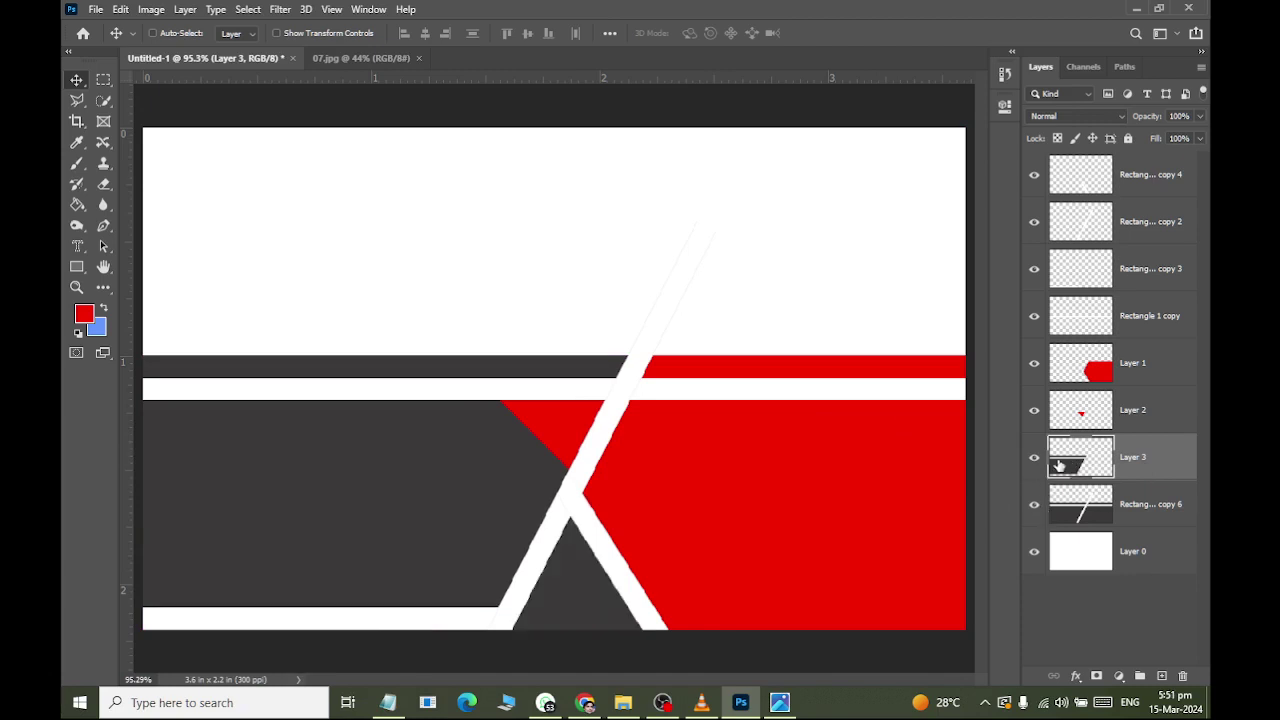
Duplicate the dark band and position it as a bar above the original, then view 07.jpg.
{"action": "key", "text": "alt+shift+Up"}
{"action": "key", "text": "alt+shift+Up"}
{"action": "key", "text": "alt+shift+Up"}
{"action": "key", "text": "alt+shift+Up"}
{"action": "key", "text": "alt+shift+Up"}
{"action": "key", "text": "alt+shift+Up"}
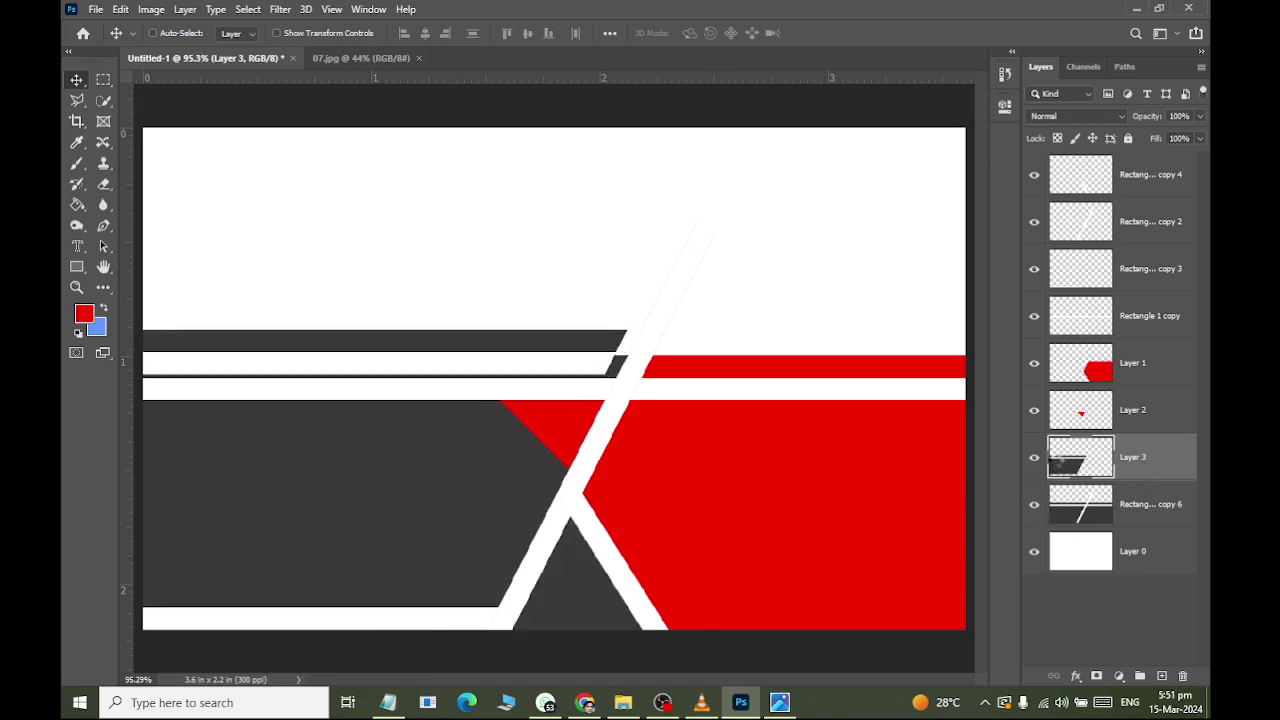
{"action": "key", "text": "alt+shift+Up"}
{"action": "key", "text": "alt+shift+Up"}
{"action": "key", "text": "alt+shift+Up"}
{"action": "key", "text": "alt+shift+Up"}
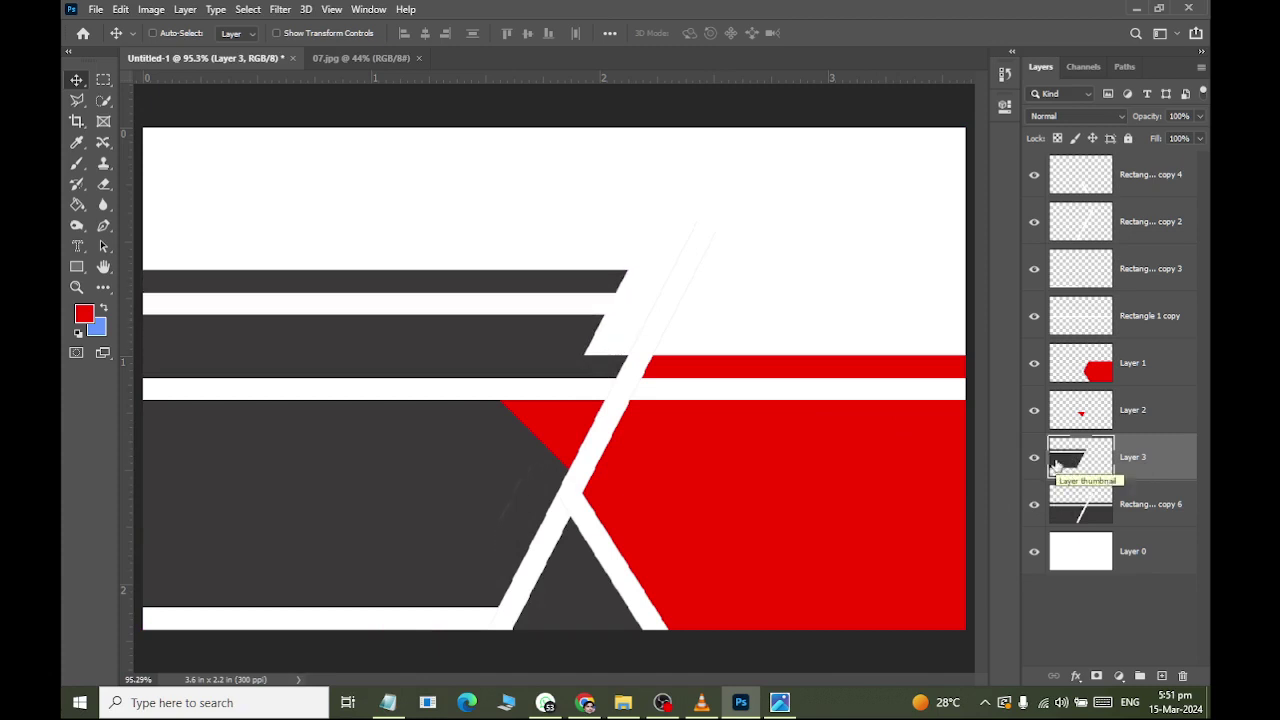
{"action": "key", "text": "Down"}
{"action": "key", "text": "Down"}
{"action": "key", "text": "Down"}
{"action": "key", "text": "Down"}
{"action": "key", "text": "Down"}
{"action": "key", "text": "Down"}
{"action": "key", "text": "Down"}
{"action": "key", "text": "Down"}
{"action": "key", "text": "Down"}
{"action": "key", "text": "Down"}
{"action": "key", "text": "Down"}
{"action": "key", "text": "Down"}
{"action": "key", "text": "Down"}
{"action": "key", "text": "Down"}
{"action": "key", "text": "Down"}
{"action": "key", "text": "Down"}
{"action": "key", "text": "Down"}
{"action": "key", "text": "Down"}
{"action": "key", "text": "Down"}
{"action": "key", "text": "Down"}
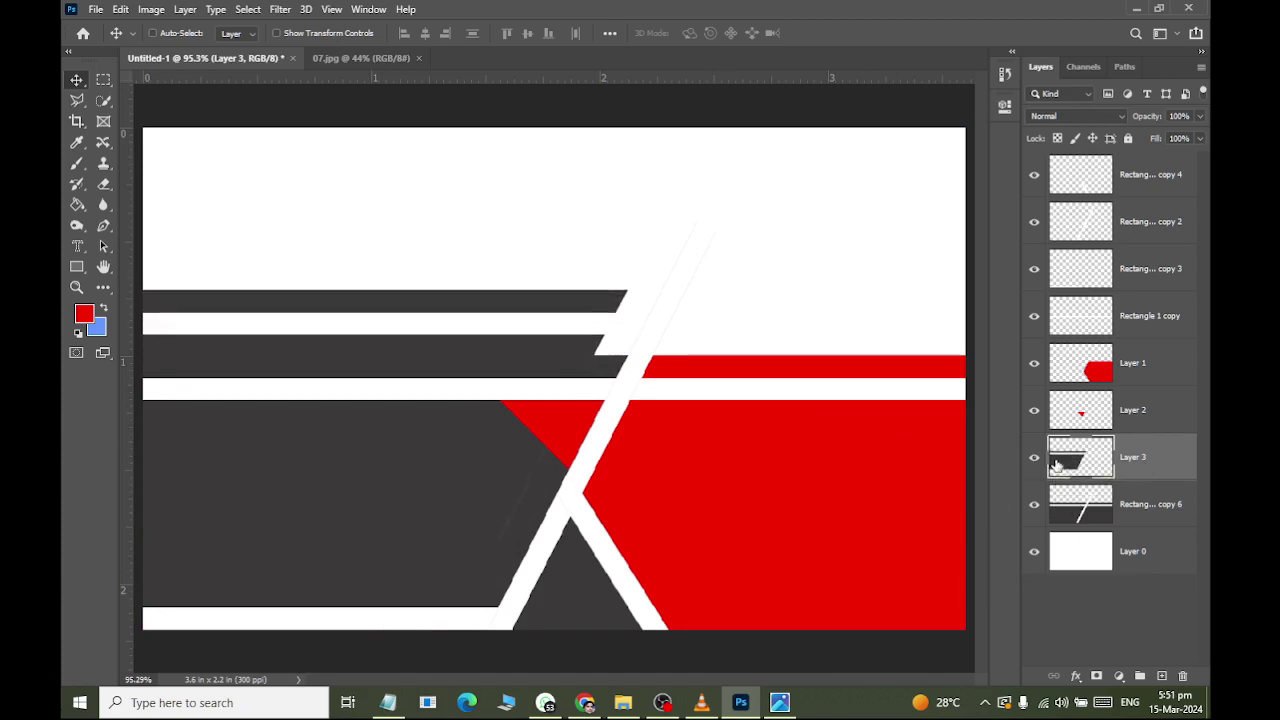
{"action": "key", "text": "Down"}
{"action": "key", "text": "Down"}
{"action": "key", "text": "Down"}
{"action": "key", "text": "Down"}
{"action": "key", "text": "Down"}
{"action": "key", "text": "Down"}
{"action": "key", "text": "Down"}
{"action": "key", "text": "Down"}
{"action": "key", "text": "Down"}
{"action": "key", "text": "Down"}
{"action": "key", "text": "Down"}
{"action": "key", "text": "Down"}
{"action": "key", "text": "Down"}
{"action": "key", "text": "Down"}
{"action": "key", "text": "Down"}
{"action": "key", "text": "Down"}
{"action": "key", "text": "Down"}
{"action": "key", "text": "Down"}
{"action": "key", "text": "Down"}
{"action": "key", "text": "Down"}
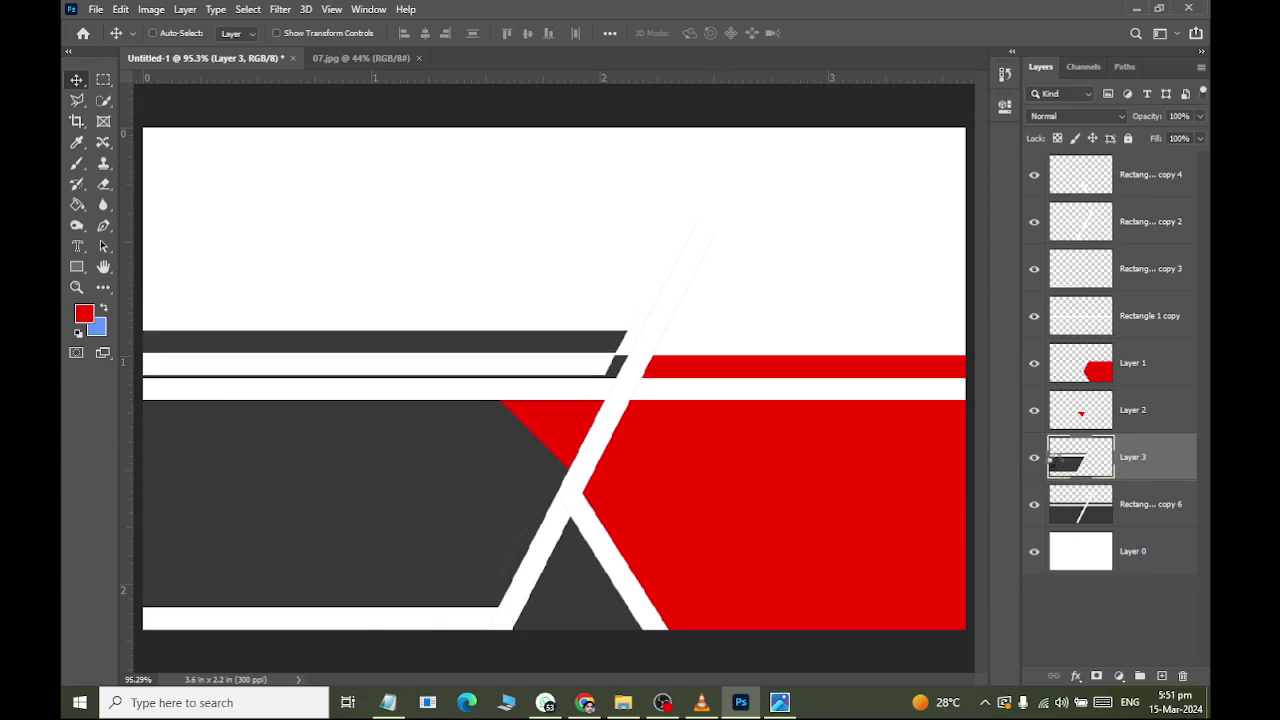
{"action": "key", "text": "Down"}
{"action": "key", "text": "Down"}
{"action": "key", "text": "Down"}
{"action": "key", "text": "Down"}
{"action": "key", "text": "Down"}
{"action": "key", "text": "Down"}
{"action": "key", "text": "Down"}
{"action": "key", "text": "Down"}
{"action": "key", "text": "Down"}
{"action": "key", "text": "Down"}
{"action": "key", "text": "Down"}
{"action": "key", "text": "Down"}
{"action": "key", "text": "Down"}
{"action": "key", "text": "Down"}
{"action": "key", "text": "Down"}
{"action": "key", "text": "Down"}
{"action": "key", "text": "Down"}
{"action": "key", "text": "Down"}
{"action": "key", "text": "Down"}
{"action": "key", "text": "Down"}
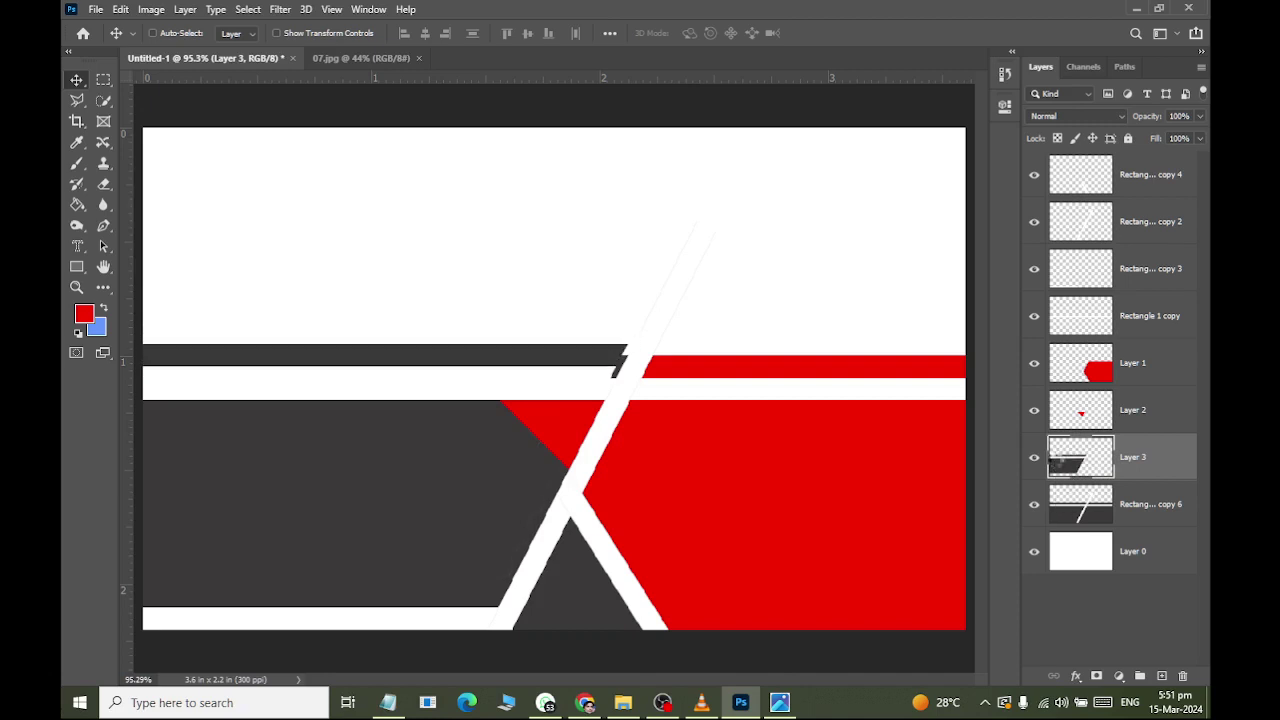
{"action": "key", "text": "Down"}
{"action": "key", "text": "Down"}
{"action": "key", "text": "Down"}
{"action": "key", "text": "Down"}
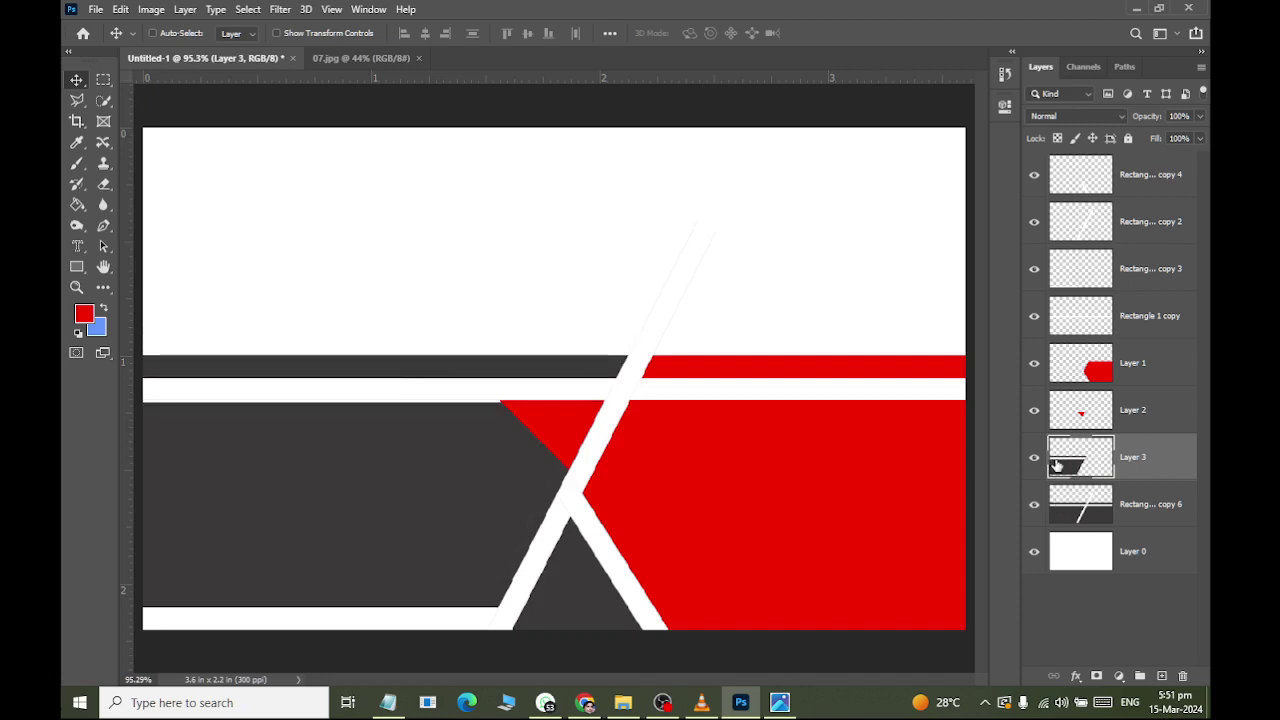
{"action": "key", "text": "ctrl+minus"}
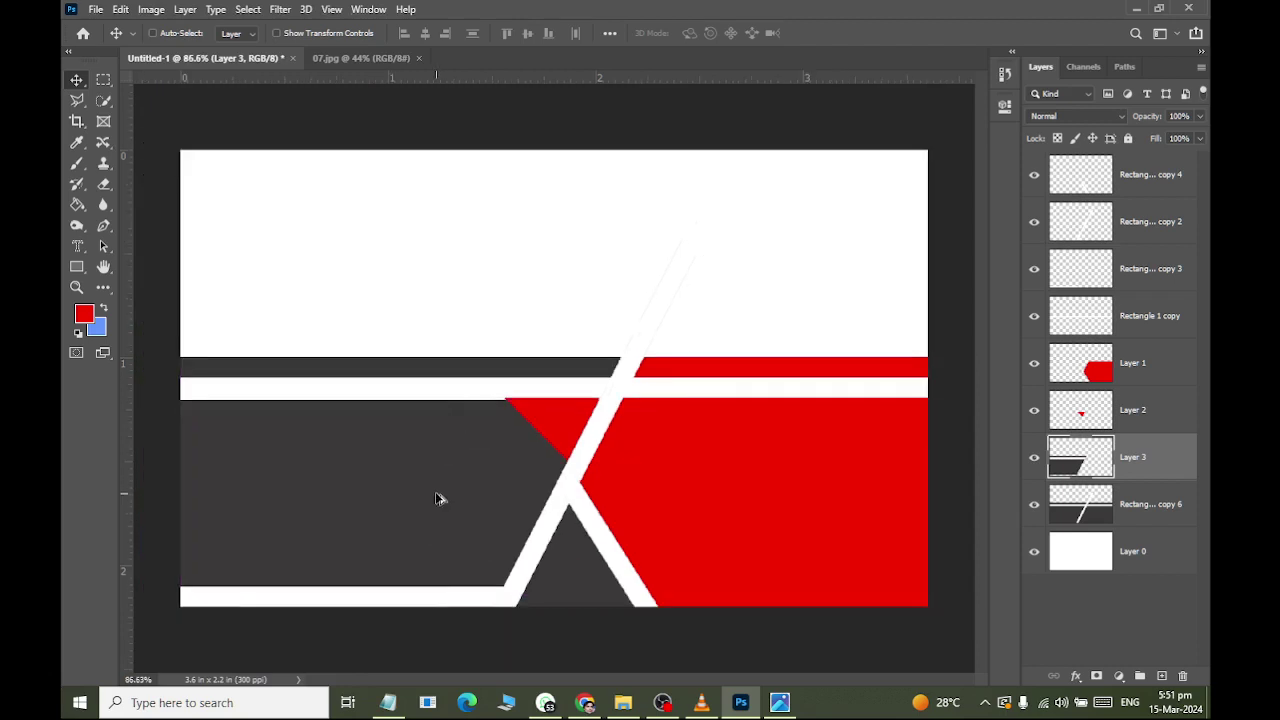
{"action": "left_click_drag", "start_coordinate": [428, 485], "coordinate": [451, 452]}
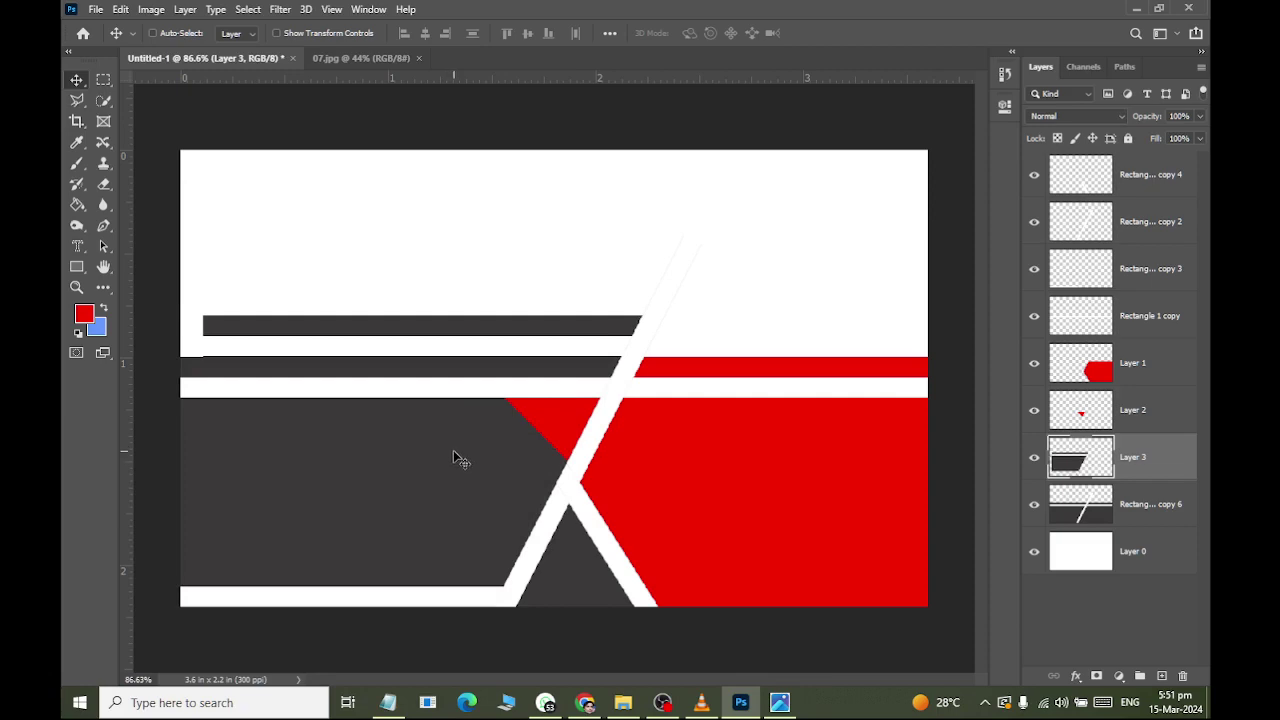
{"action": "key", "text": "alt+Tab"}
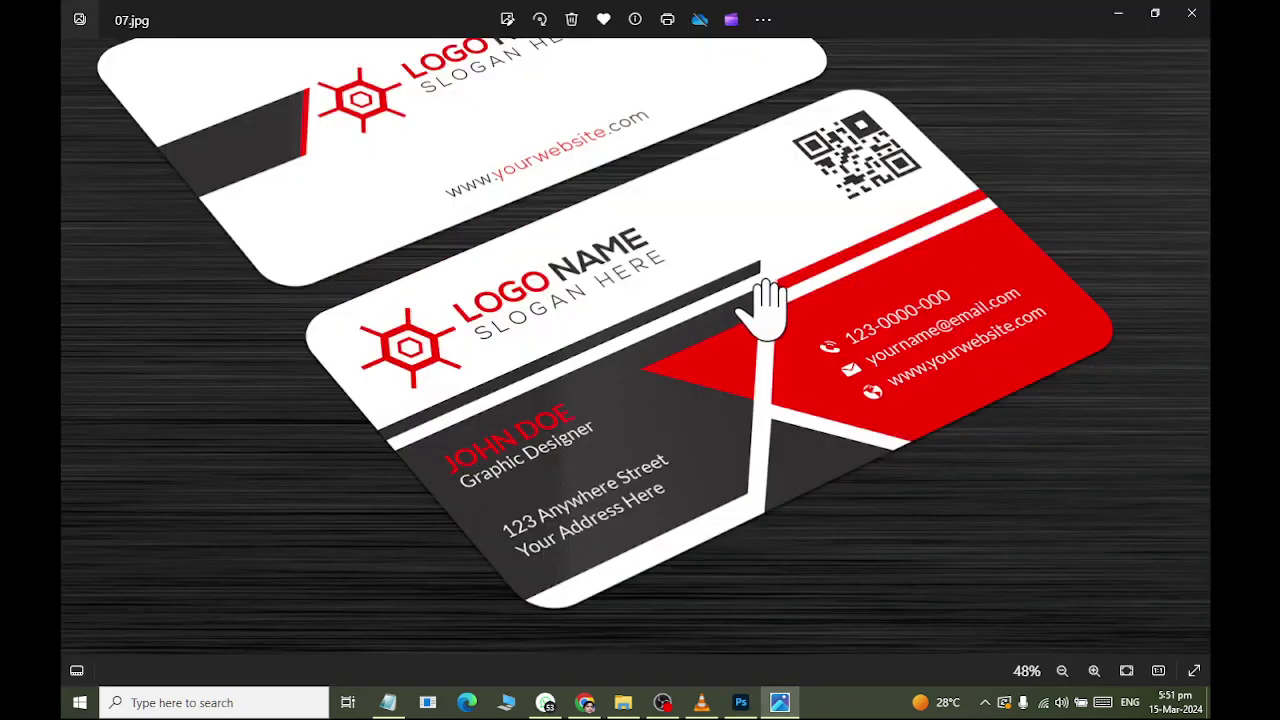
Compare the card design against the 07.jpg reference mockup, ending back in Photoshop.
{"action": "key", "text": "alt+Tab"}
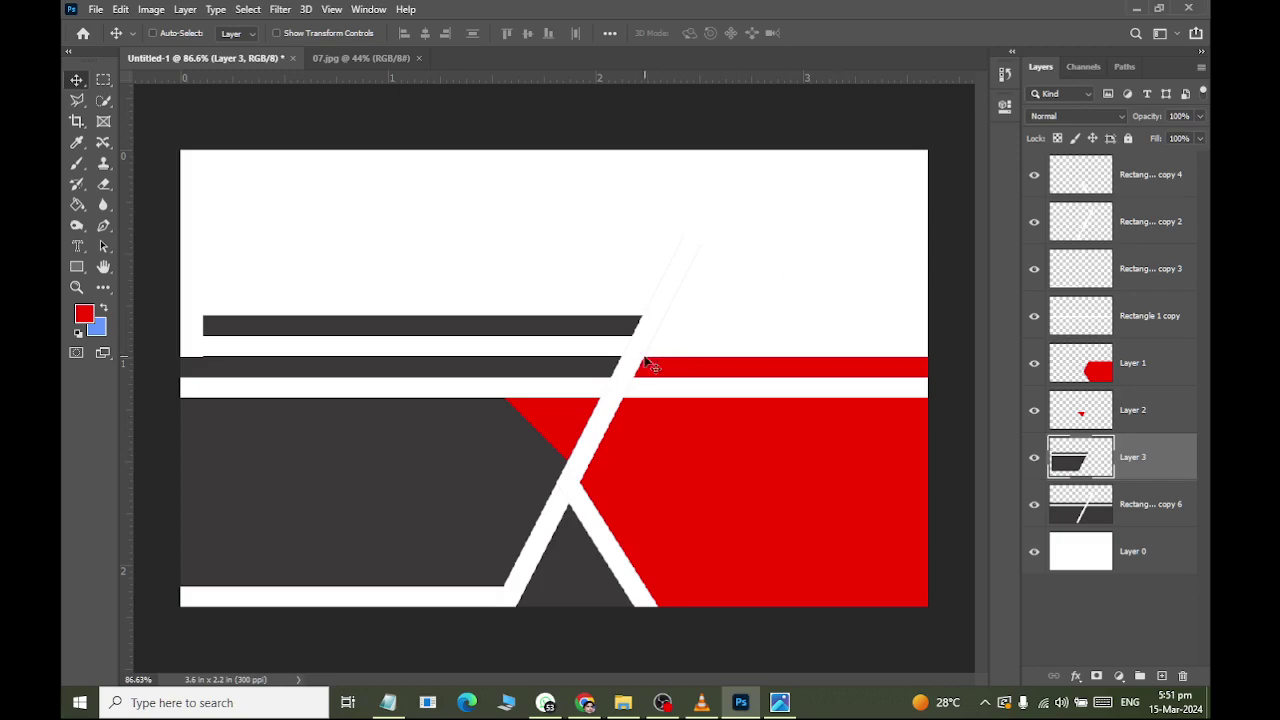
{"action": "key", "text": "alt+Tab"}
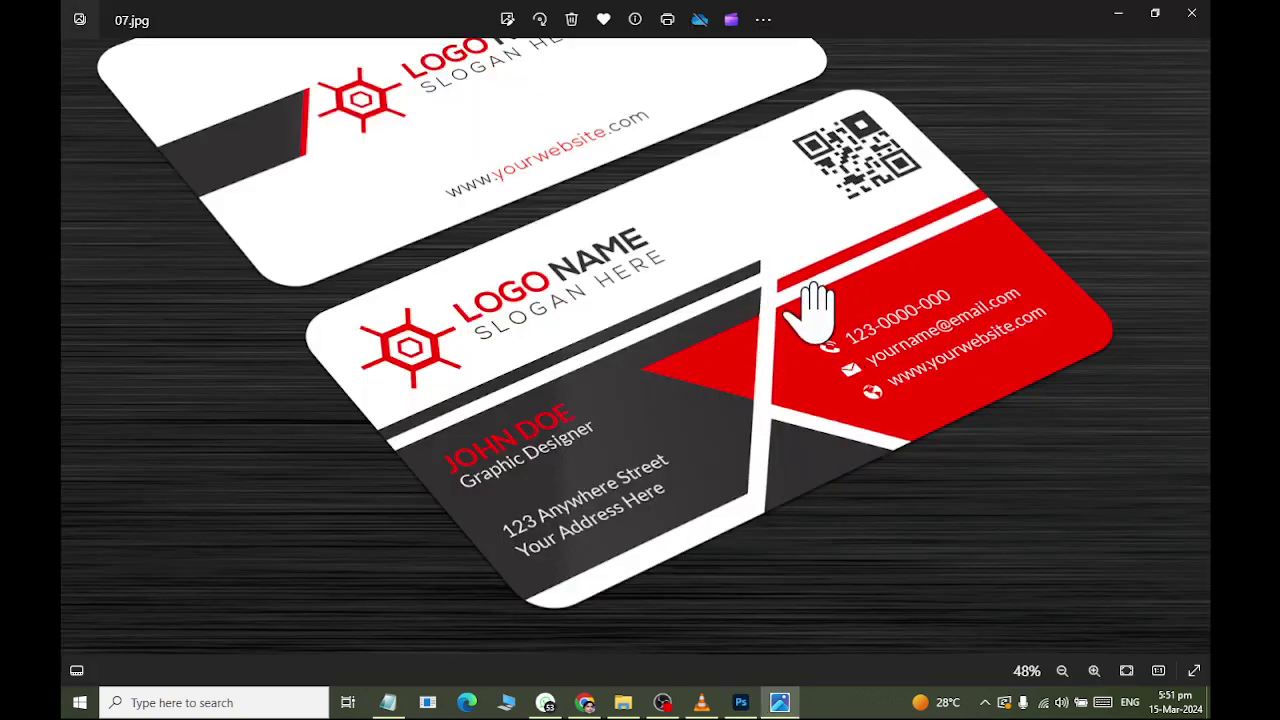
{"action": "key", "text": "alt+Tab"}
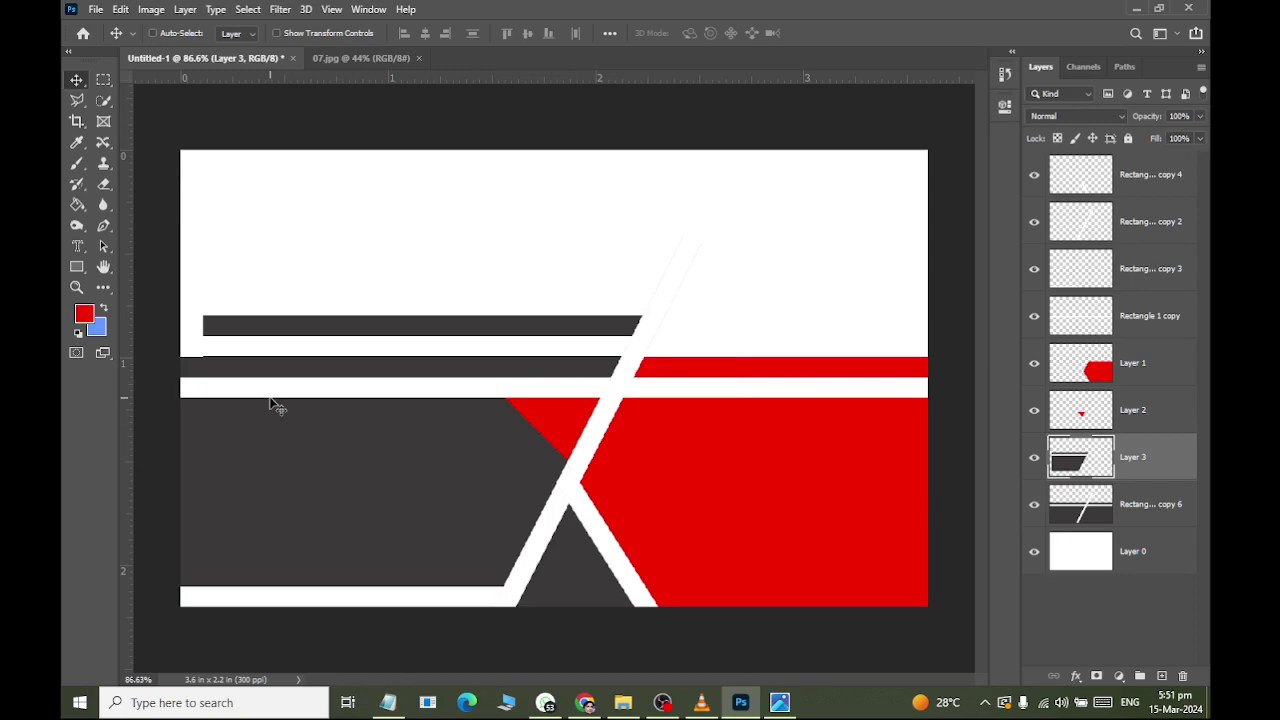
{"action": "key", "text": "alt+Tab"}
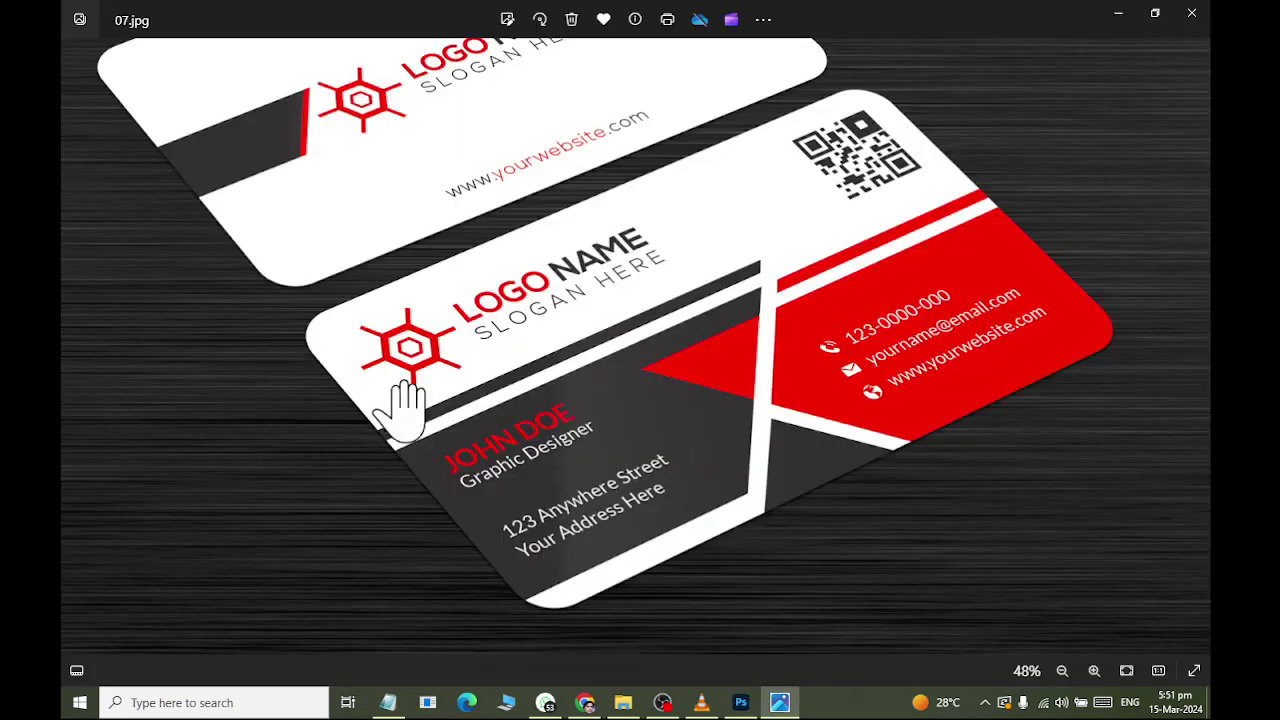
{"action": "key", "text": "alt+Tab"}
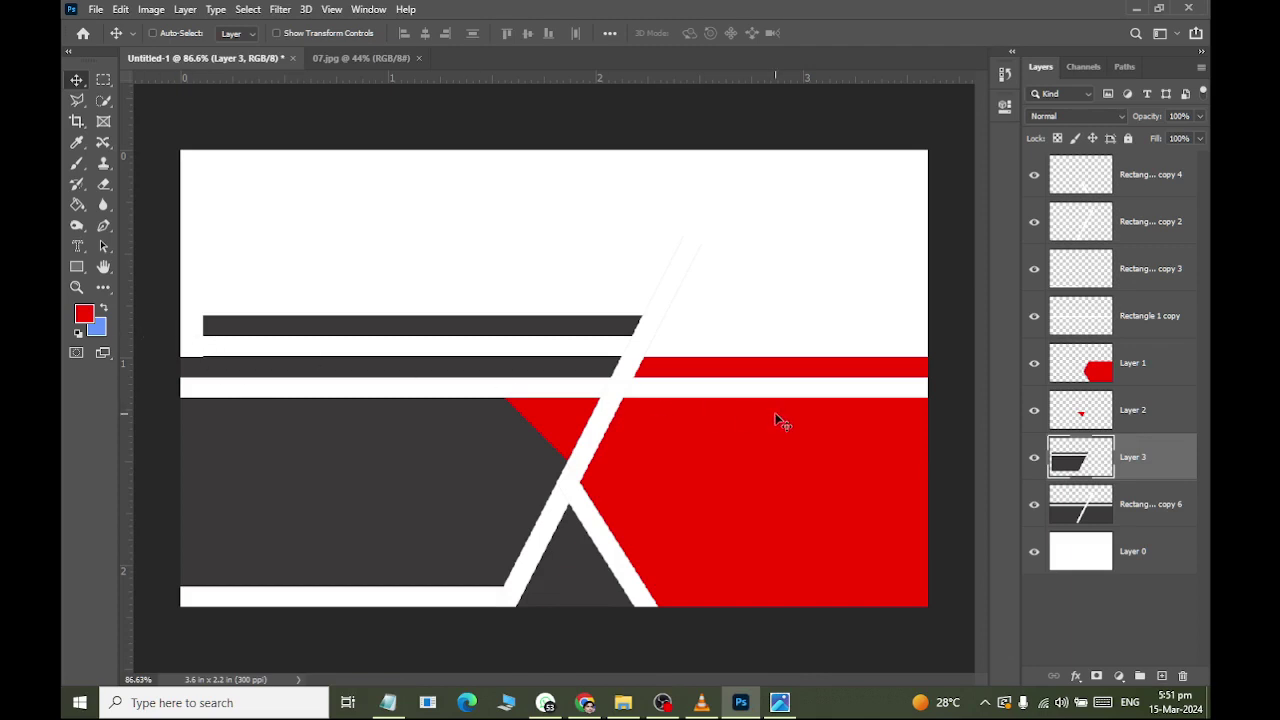
Distort the upper dark bar, stretching its left-middle handle out to the card's left edge.
{"action": "left_click", "coordinate": [120, 9]}
{"action": "mouse_move", "coordinate": [190, 462]}
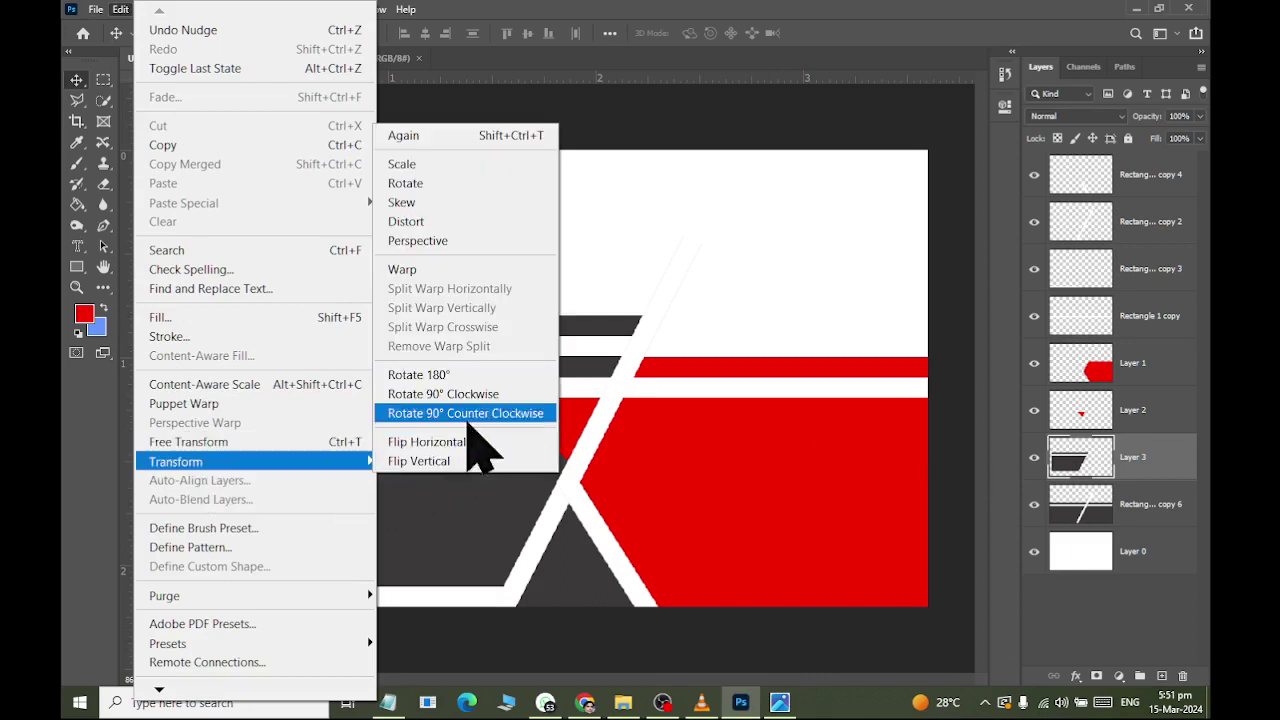
{"action": "left_click", "coordinate": [460, 221]}
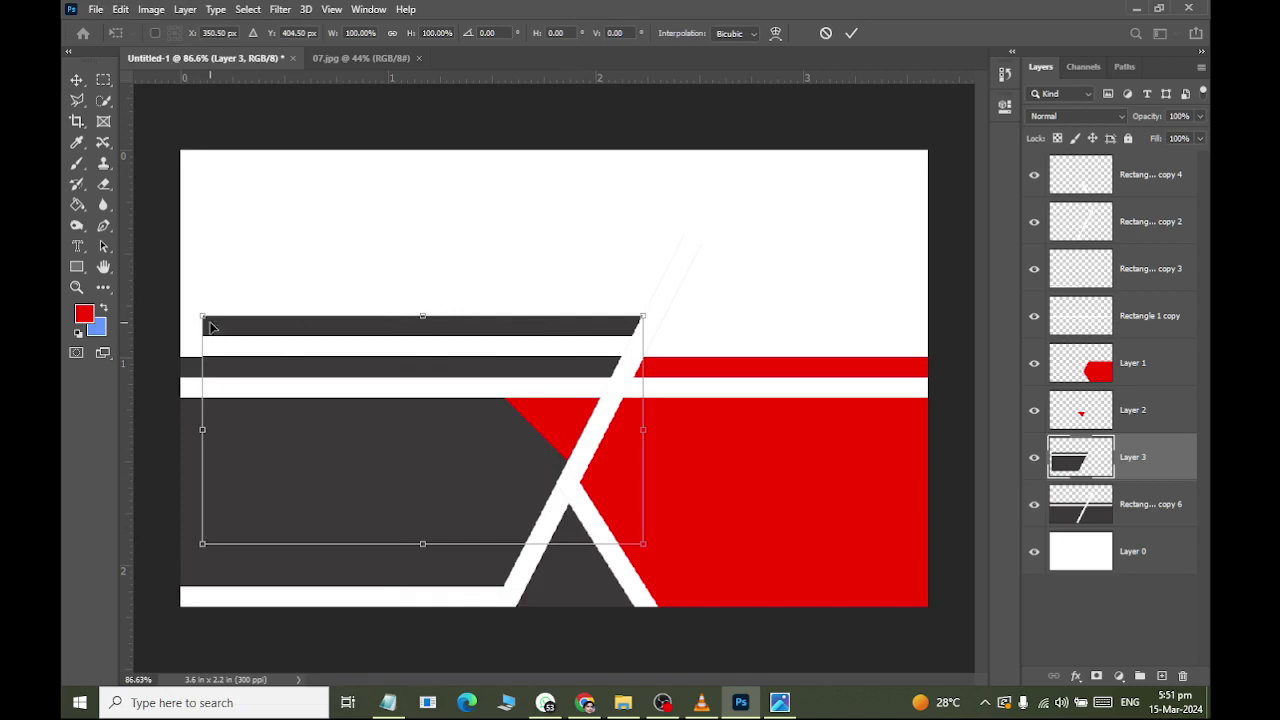
{"action": "left_click_drag", "start_coordinate": [207, 323], "coordinate": [186, 322]}
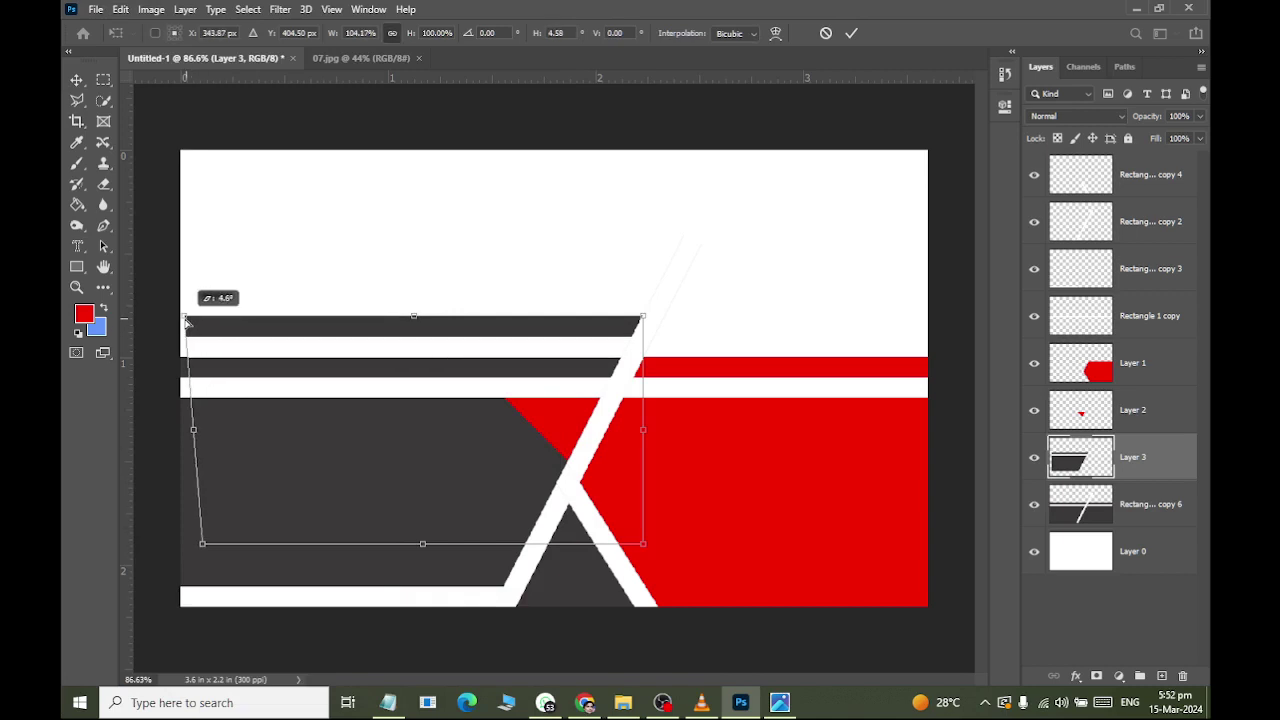
{"action": "key", "text": "ctrl+z"}
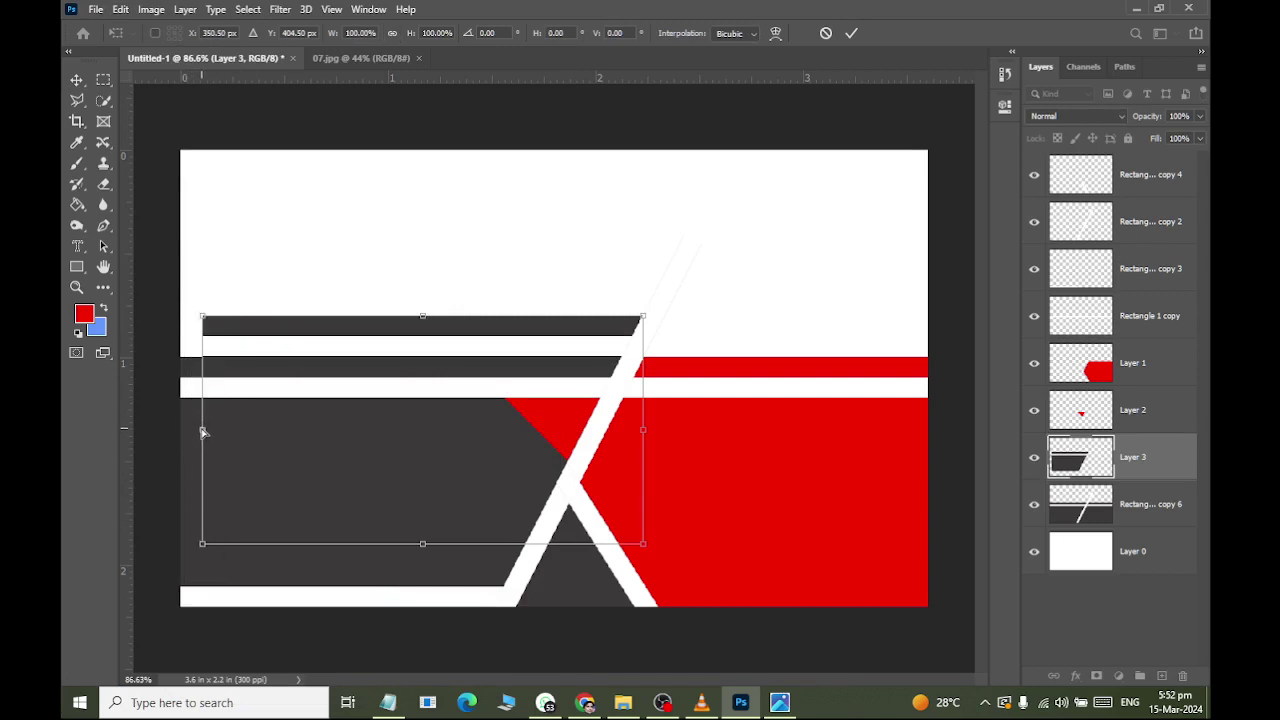
{"action": "left_click_drag", "start_coordinate": [203, 432], "coordinate": [180, 431]}
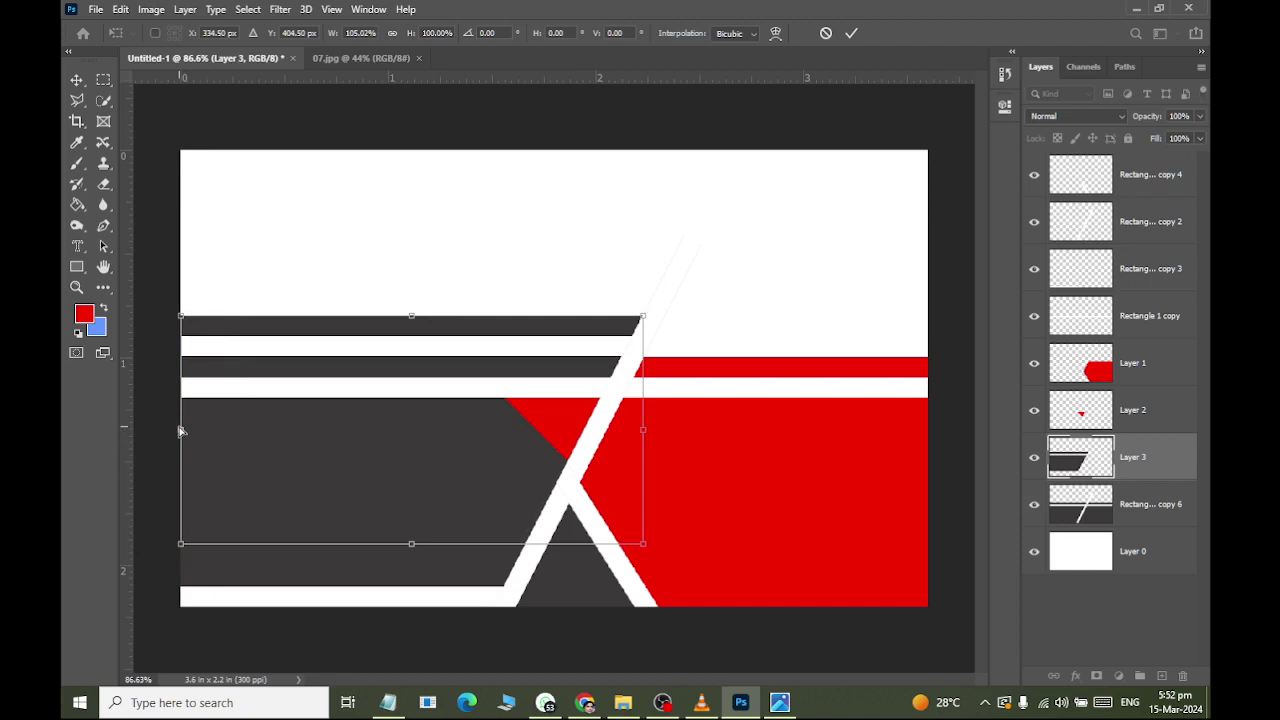
{"action": "left_click", "coordinate": [76, 80]}
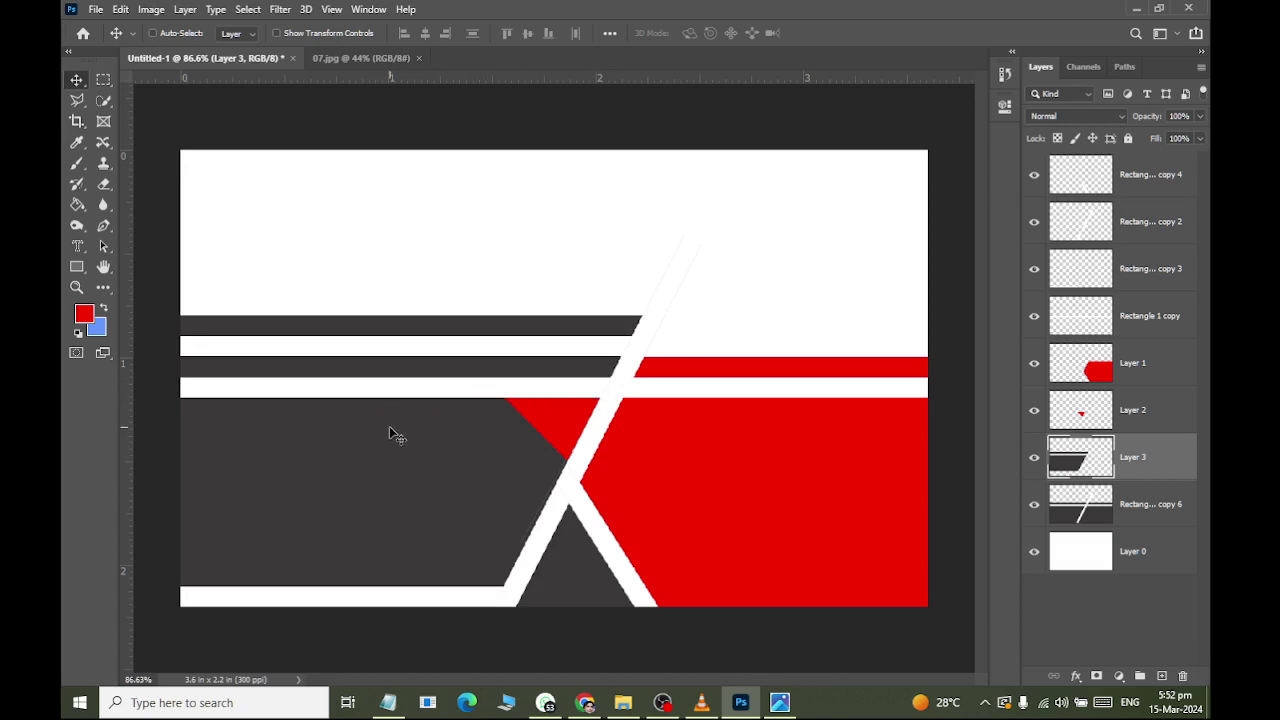
Sample the card's dark grey and paint-bucket fill the Rectangle 1 copy 6 layer with it.
{"action": "left_click", "coordinate": [1088, 512]}
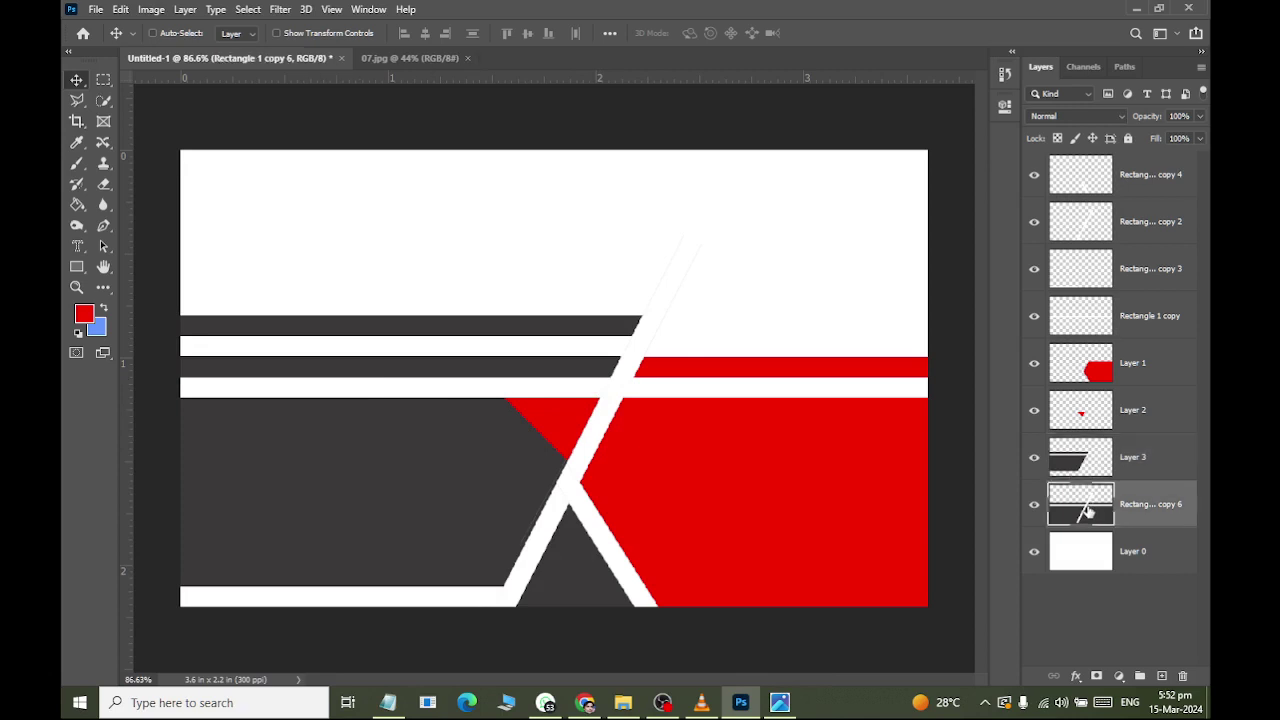
{"action": "left_click", "coordinate": [1036, 507]}
{"action": "left_click", "coordinate": [1035, 509]}
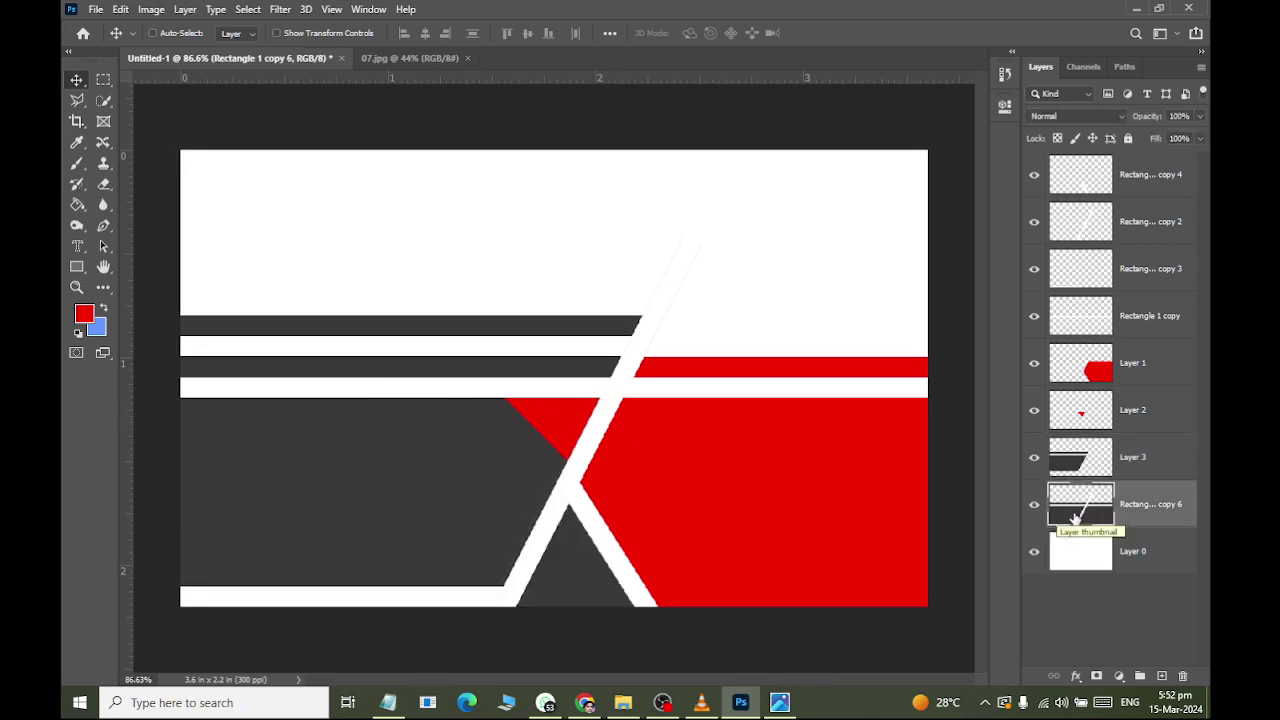
{"action": "left_click", "coordinate": [84, 210]}
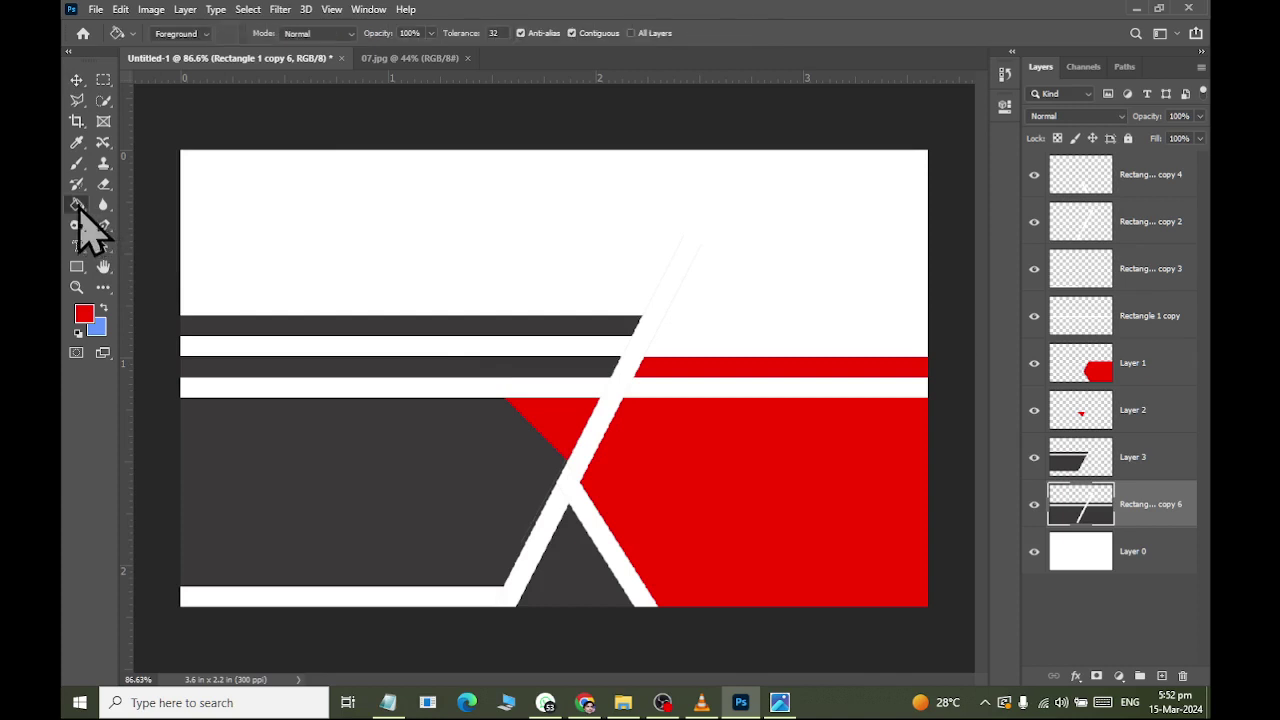
{"action": "left_click", "coordinate": [77, 142]}
{"action": "left_click", "coordinate": [233, 401]}
{"action": "left_click", "coordinate": [77, 204]}
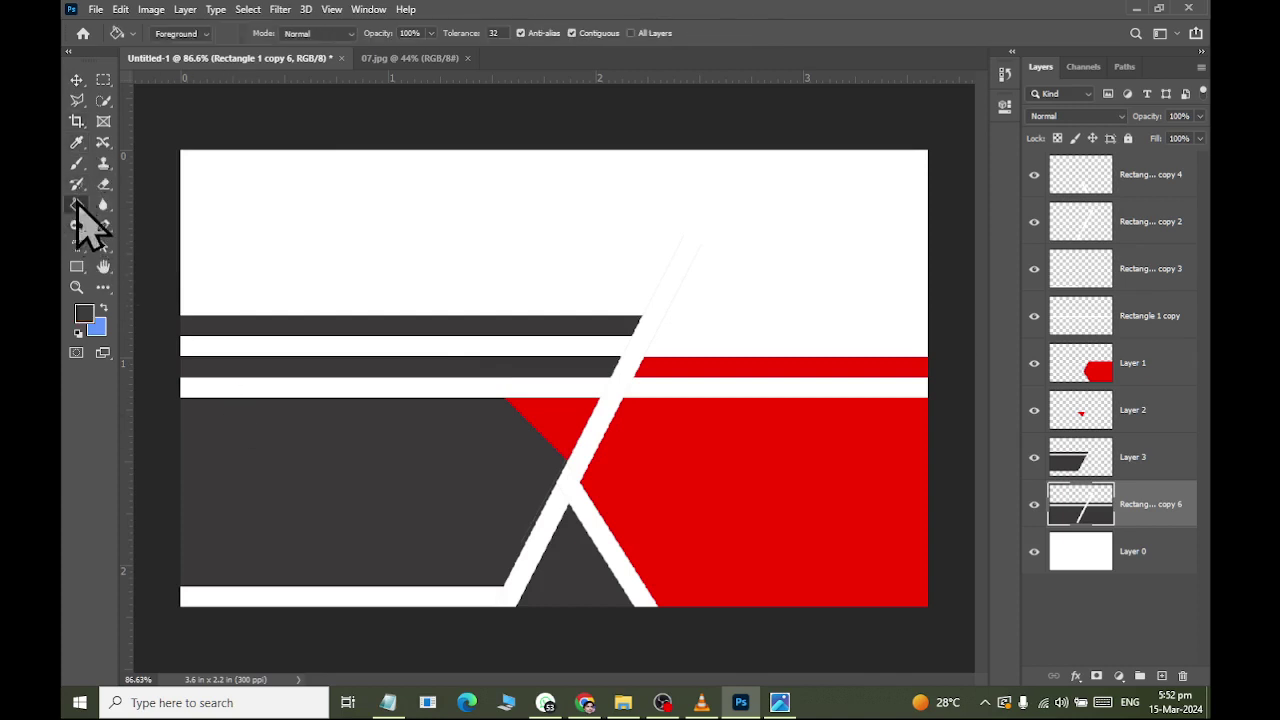
{"action": "left_click", "coordinate": [248, 393]}
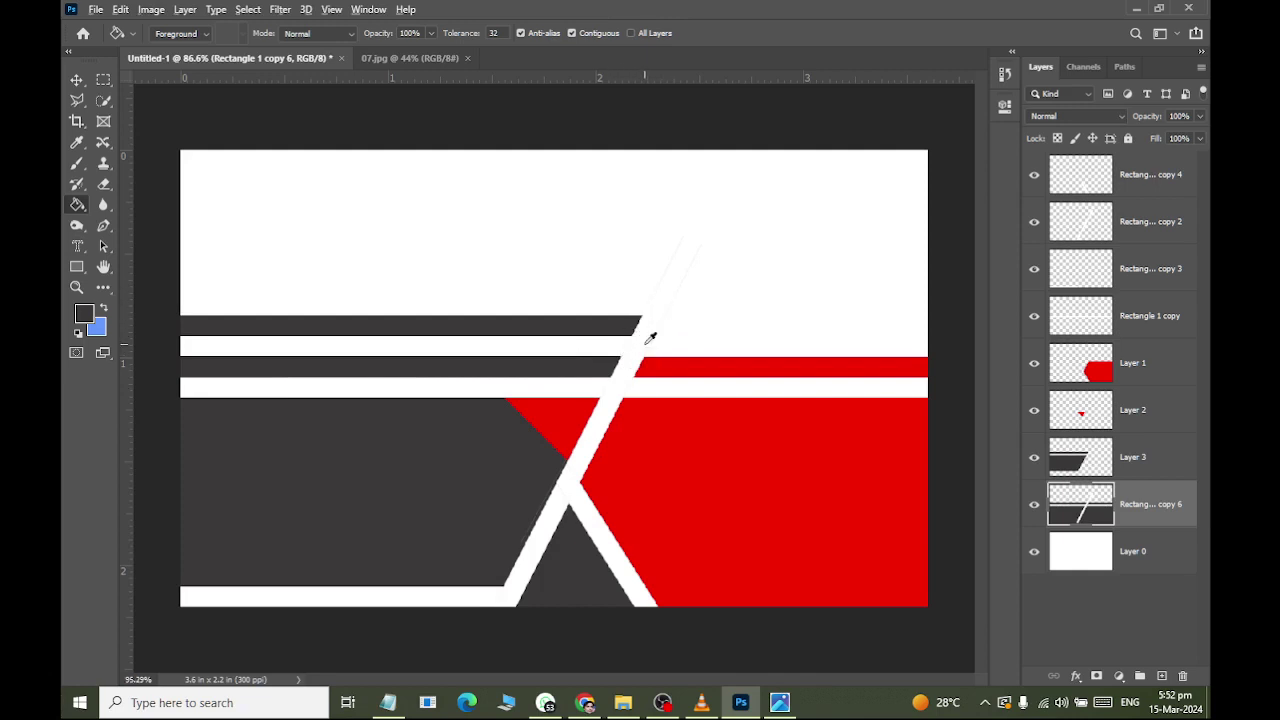
Adjust the view and switch to the Polygonal Lasso tool.
{"action": "scroll", "coordinate": [648, 345], "scroll_direction": "up", "scroll_amount": 2}
{"action": "scroll", "coordinate": [648, 380], "scroll_direction": "down", "scroll_amount": 1}
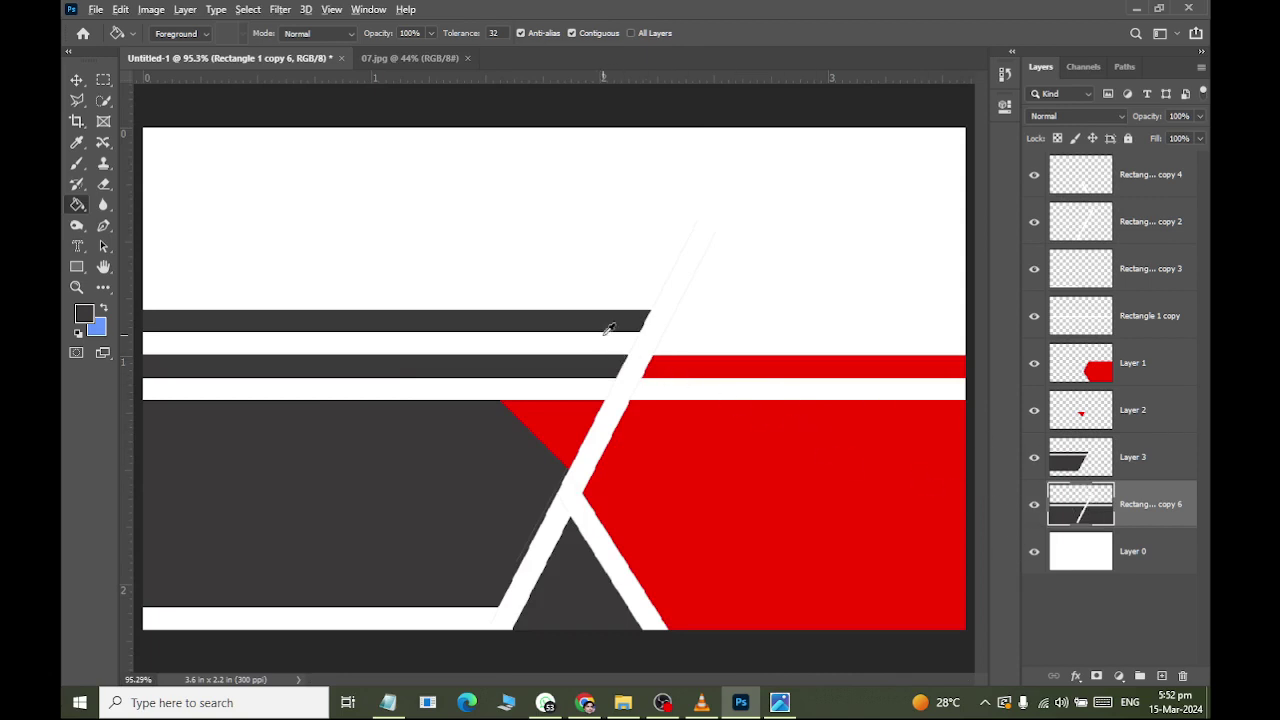
{"action": "scroll", "coordinate": [608, 333], "scroll_direction": "up", "scroll_amount": 1}
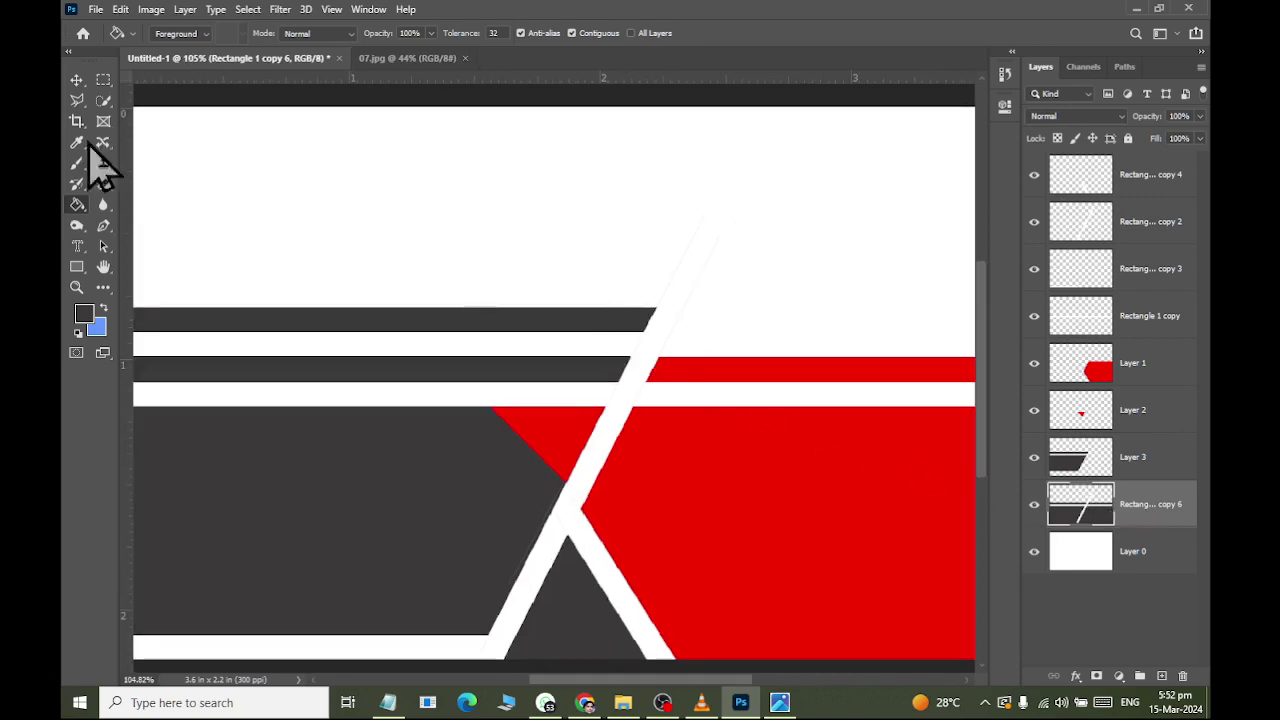
{"action": "left_click", "coordinate": [78, 100]}
{"action": "scroll", "coordinate": [530, 350], "scroll_direction": "up", "scroll_amount": 5}
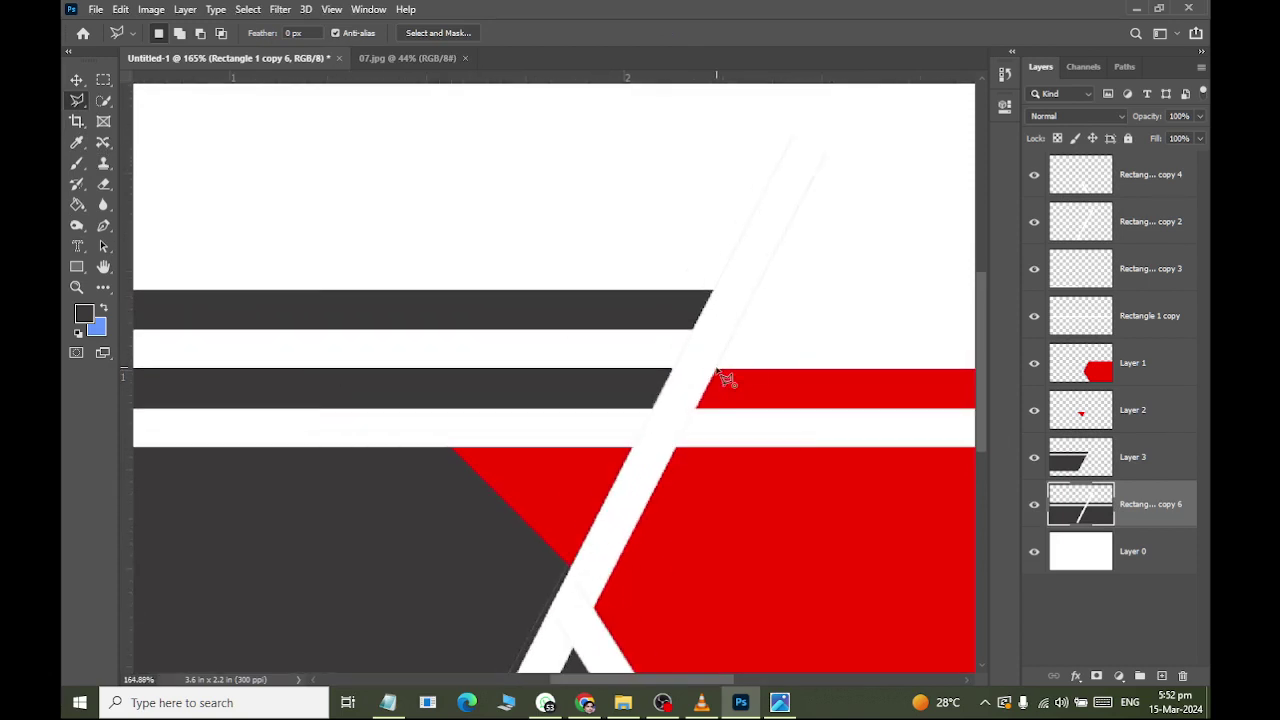
Fill the white diagonal on the Rectangle 1 copy 6 layer with dark grey.
{"action": "left_click", "coordinate": [717, 369]}
{"action": "left_click", "coordinate": [670, 370]}
{"action": "left_click", "coordinate": [793, 114]}
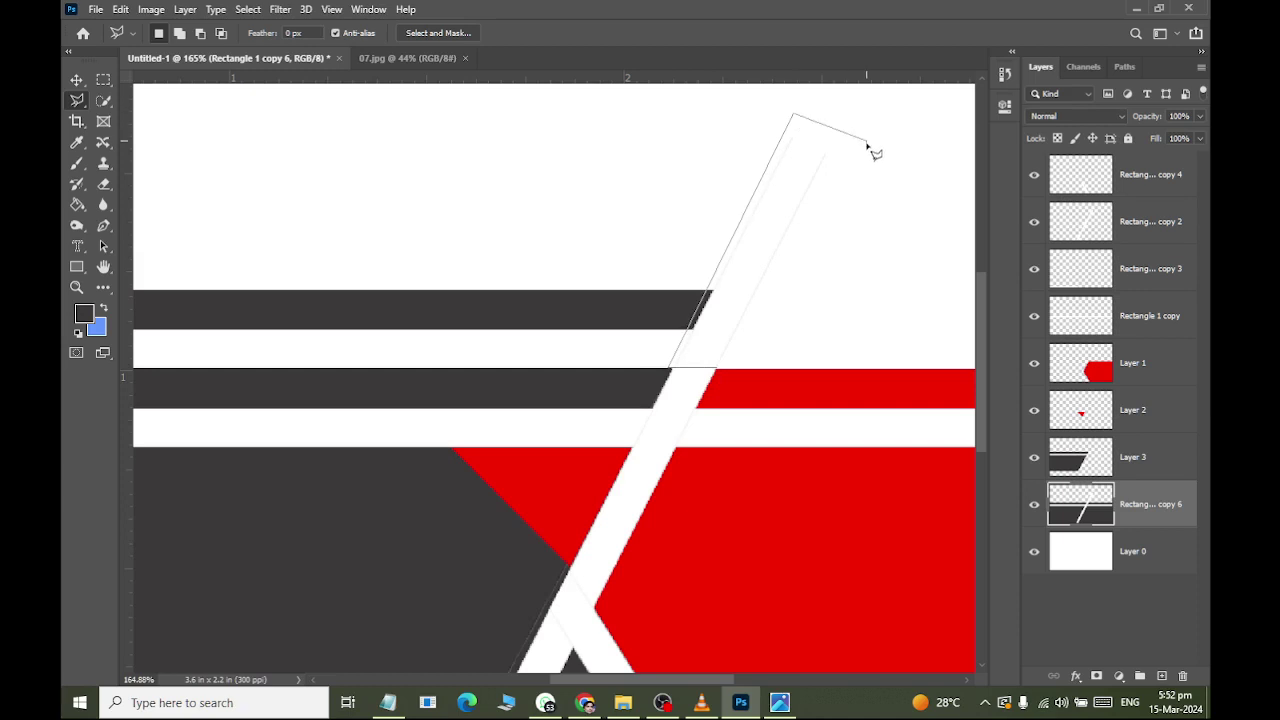
{"action": "left_click", "coordinate": [866, 141]}
{"action": "left_click", "coordinate": [760, 352]}
{"action": "left_click", "coordinate": [718, 370]}
{"action": "key", "text": "ctrl+d"}
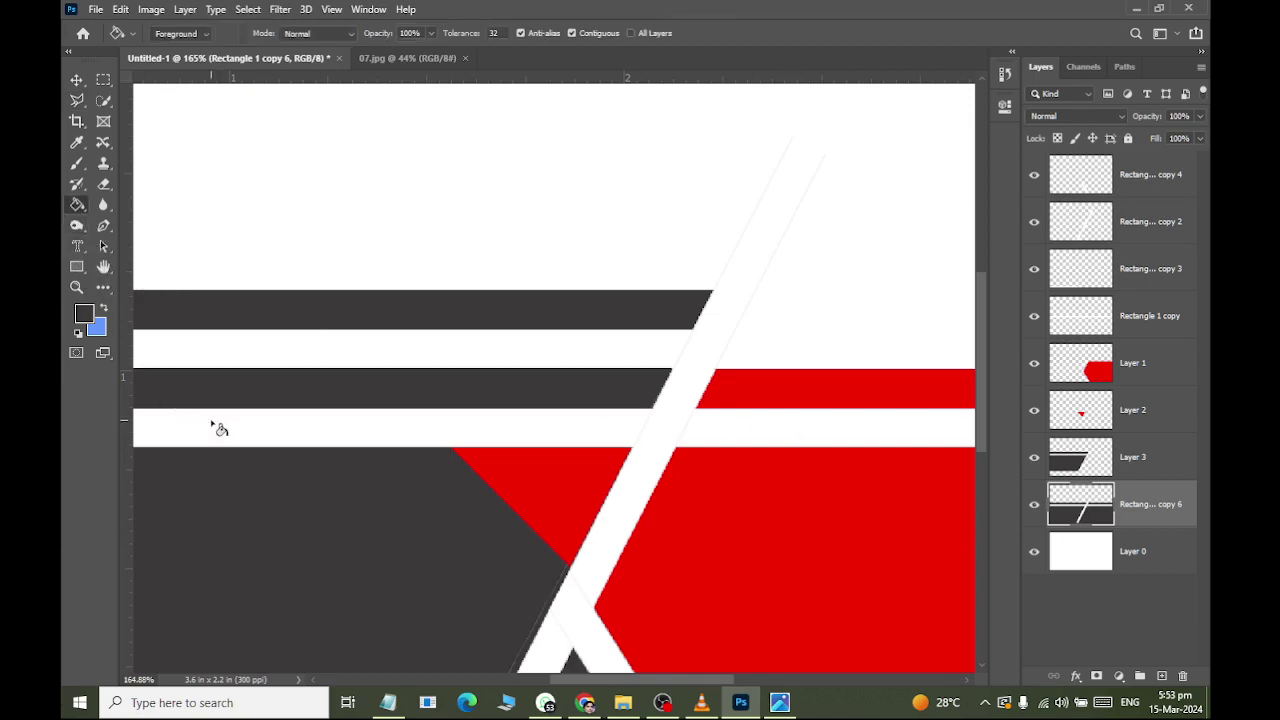
{"action": "left_click", "coordinate": [309, 437]}
Toggle the Rectangle 1 copy layer's visibility to find which layer holds the lower white stripe.
{"action": "left_click", "coordinate": [1035, 318]}
{"action": "left_click", "coordinate": [1034, 318]}
{"action": "left_click", "coordinate": [1033, 318]}
{"action": "left_click", "coordinate": [1031, 318]}
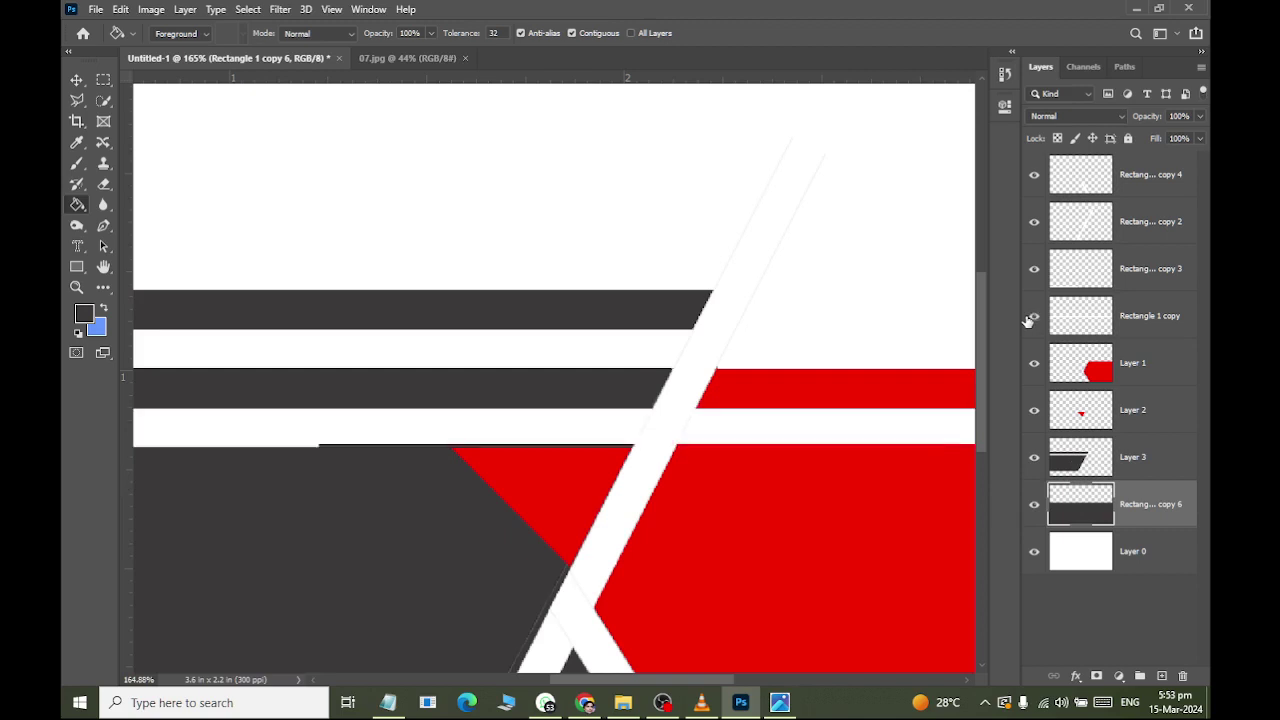
{"action": "scroll", "coordinate": [831, 363], "scroll_direction": "down", "scroll_amount": 3}
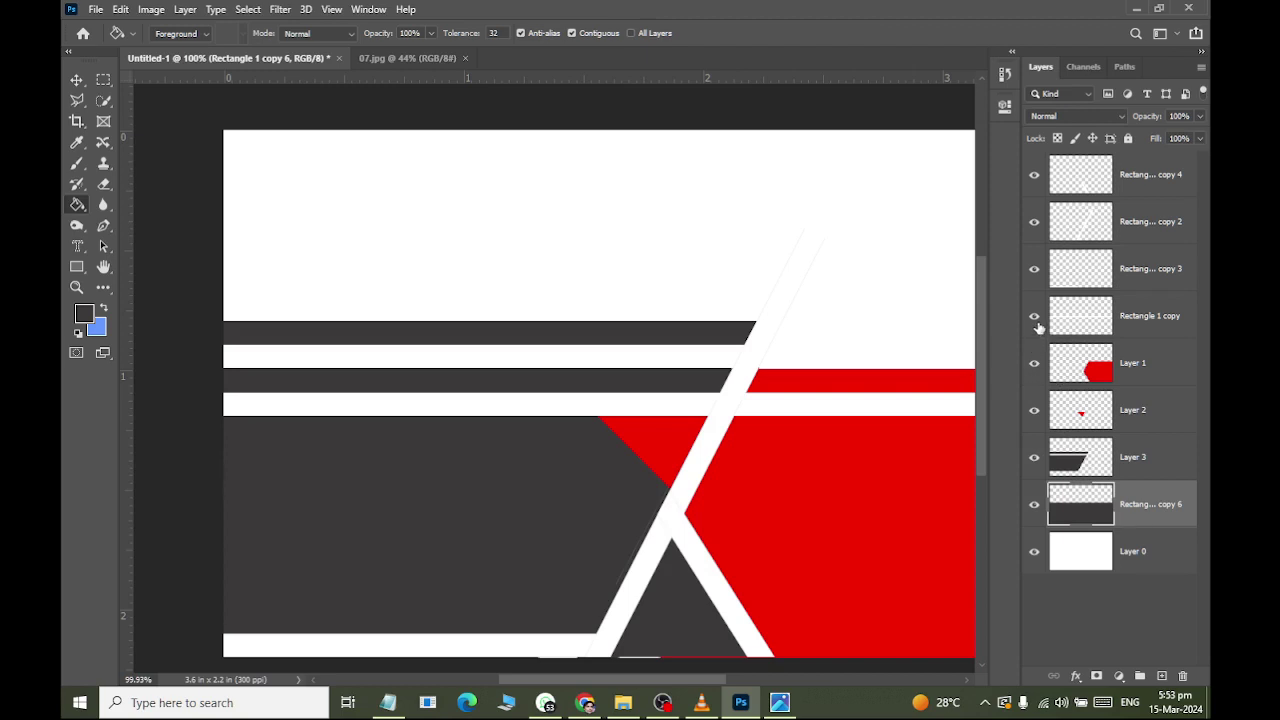
{"action": "left_click", "coordinate": [1034, 316]}
{"action": "left_click", "coordinate": [1034, 316]}
{"action": "scroll", "coordinate": [712, 385], "scroll_direction": "up", "scroll_amount": 3}
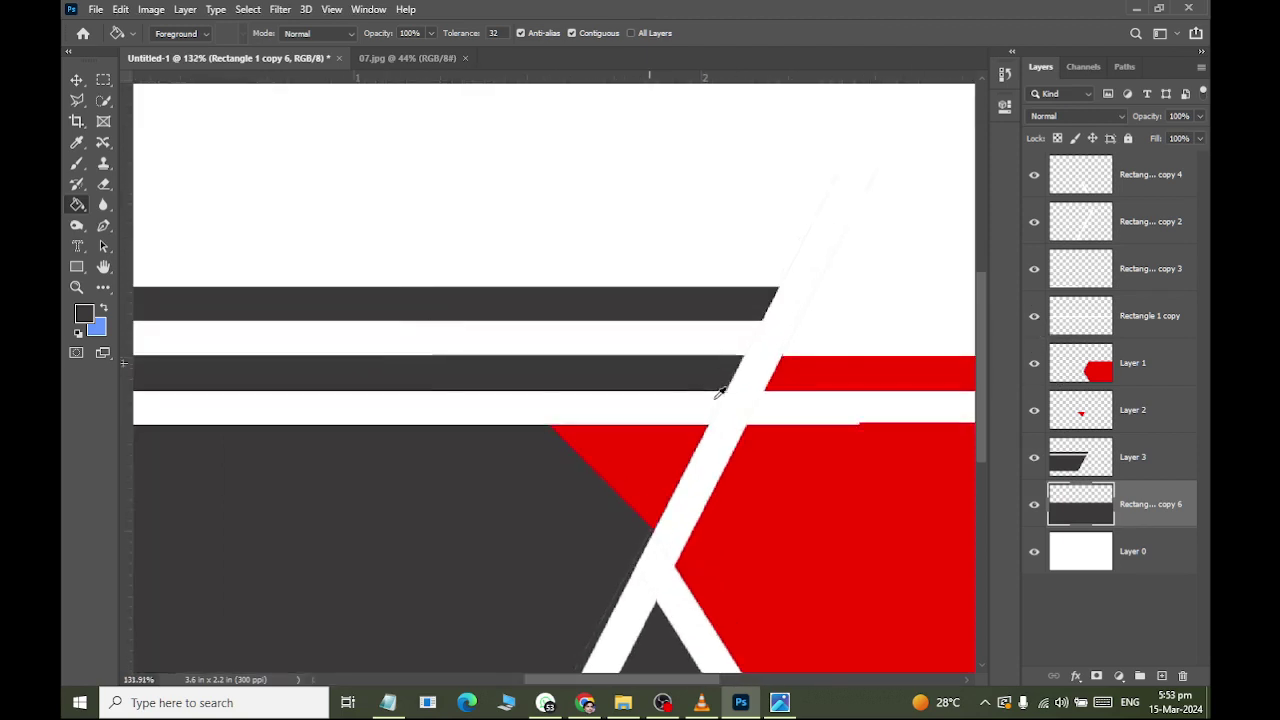
{"action": "scroll", "coordinate": [718, 393], "scroll_direction": "up", "scroll_amount": 2}
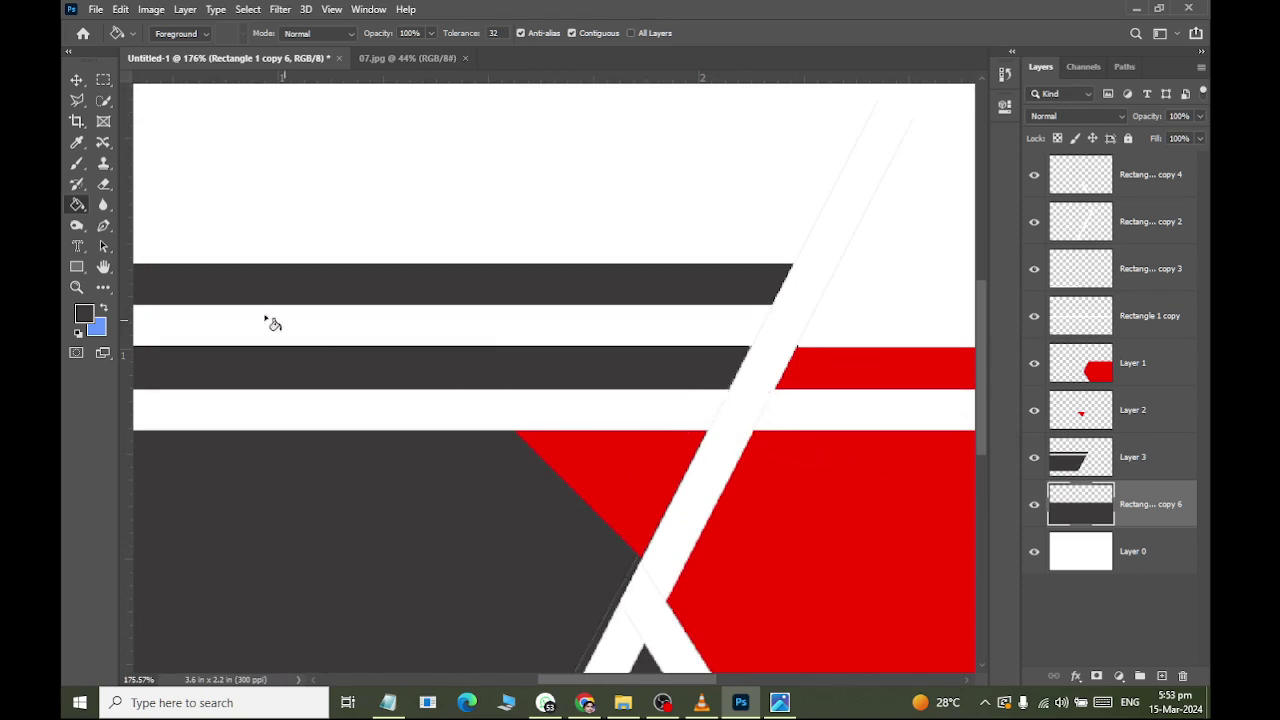
Start a Polygonal Lasso outline at the white stripe's edge and the red shape's corner.
{"action": "left_click", "coordinate": [77, 100]}
{"action": "scroll", "coordinate": [730, 387], "scroll_direction": "up", "scroll_amount": 2}
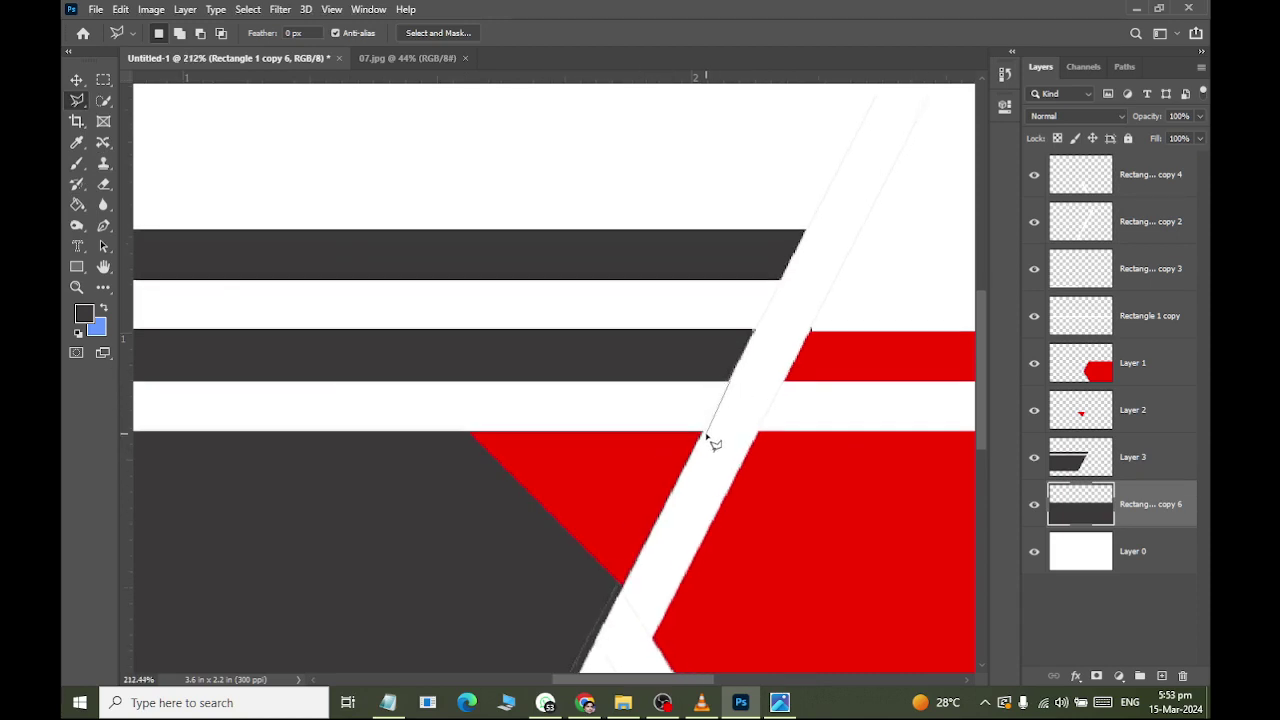
{"action": "scroll", "coordinate": [737, 398], "scroll_direction": "up", "scroll_amount": 2}
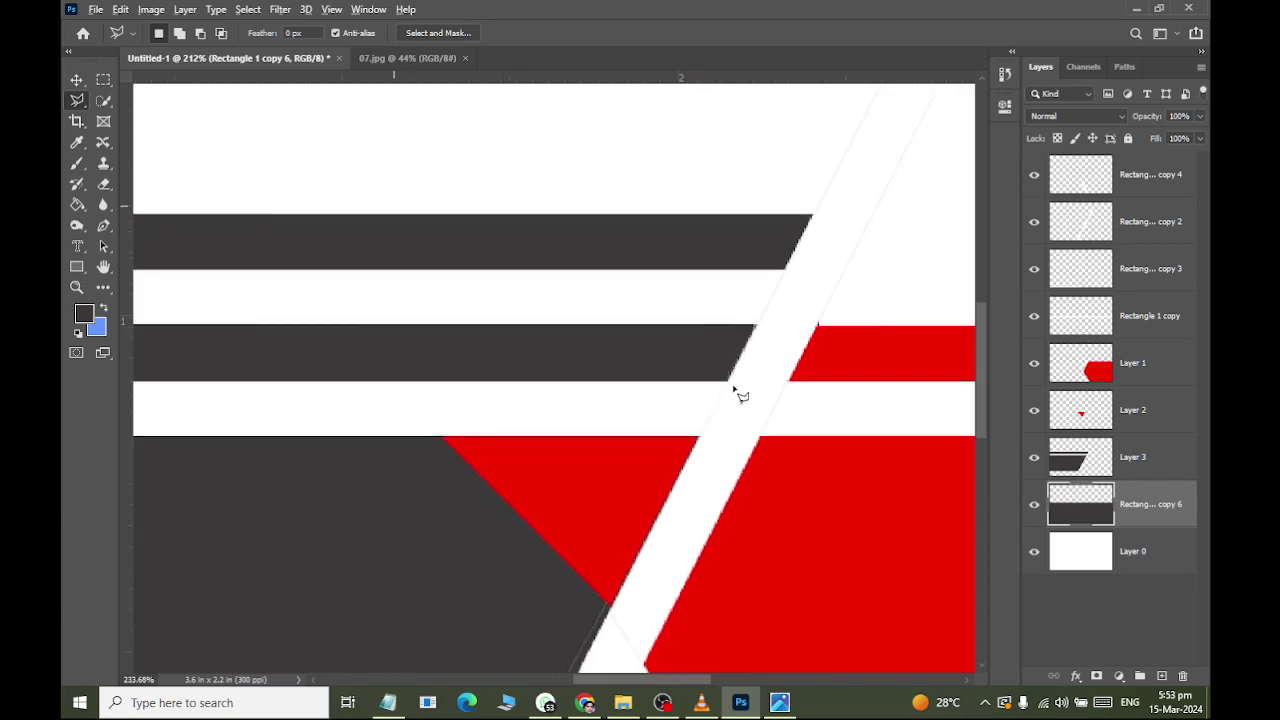
{"action": "scroll", "coordinate": [731, 388], "scroll_direction": "up", "scroll_amount": 2}
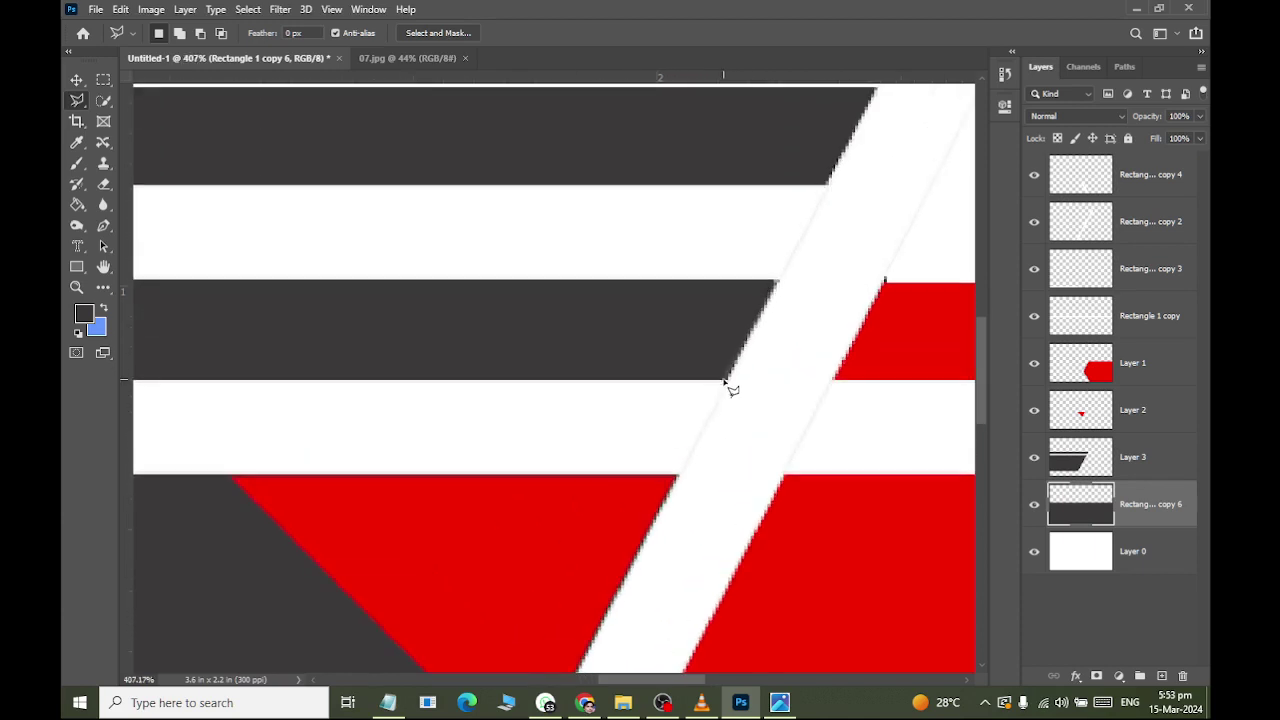
{"action": "scroll", "coordinate": [736, 384], "scroll_direction": "up", "scroll_amount": 1}
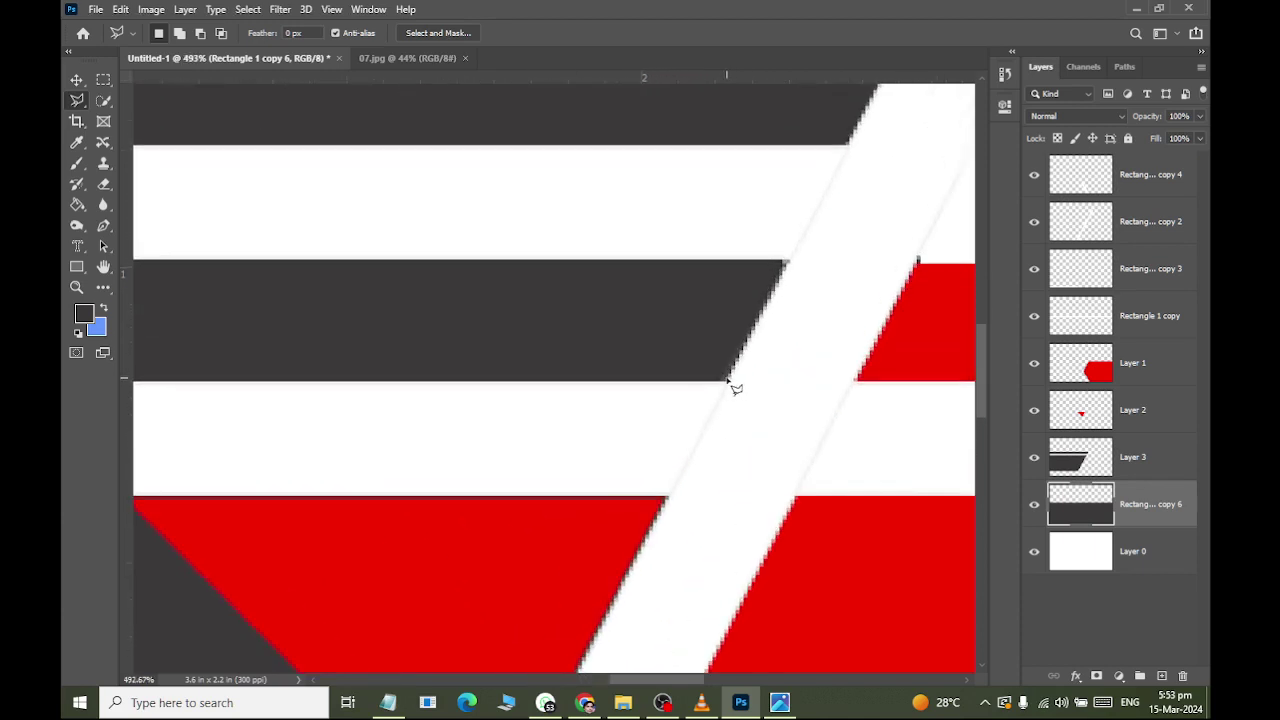
{"action": "scroll", "coordinate": [730, 385], "scroll_direction": "down", "scroll_amount": 4}
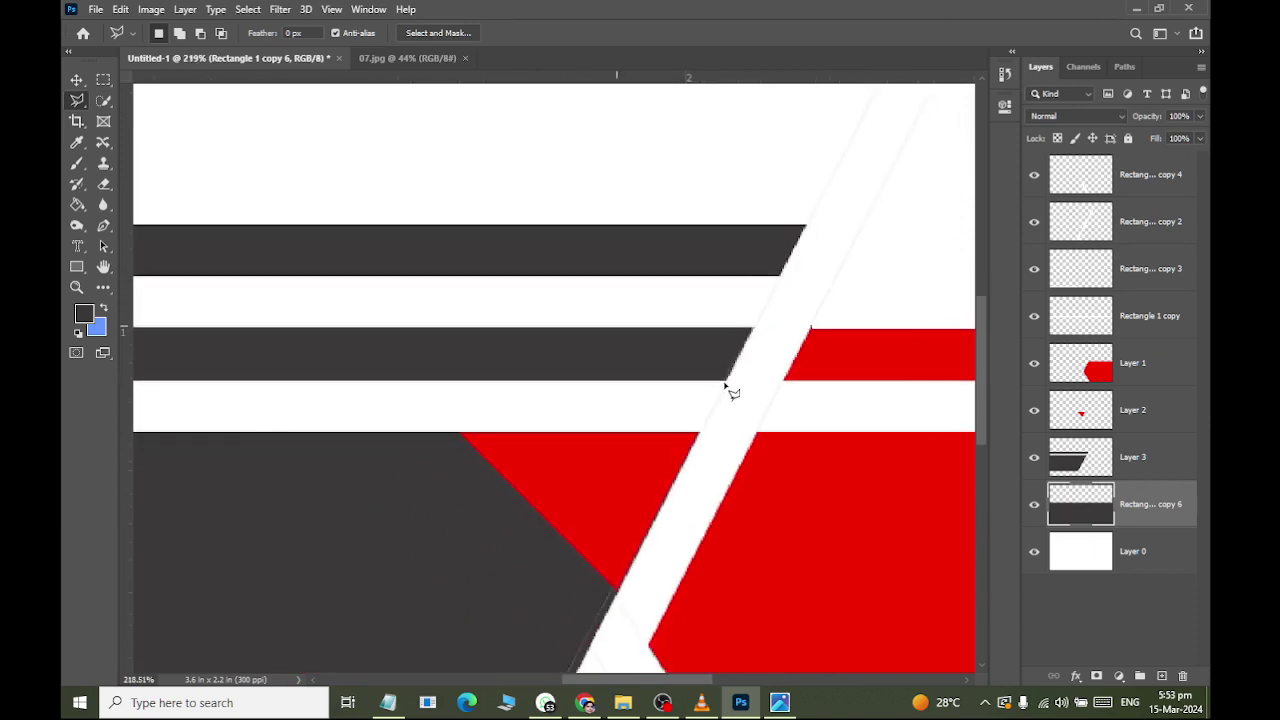
{"action": "scroll", "coordinate": [730, 388], "scroll_direction": "up", "scroll_amount": 3}
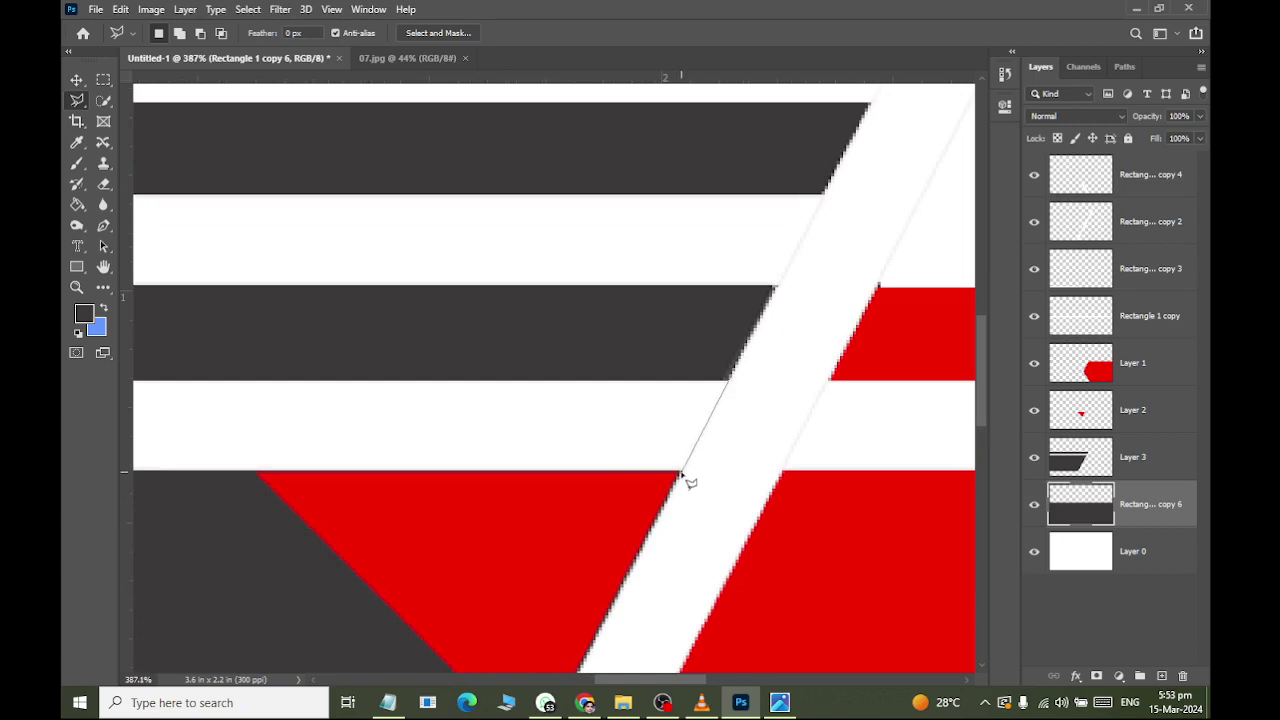
{"action": "left_click", "coordinate": [678, 428]}
{"action": "scroll", "coordinate": [721, 398], "scroll_direction": "up", "scroll_amount": 2}
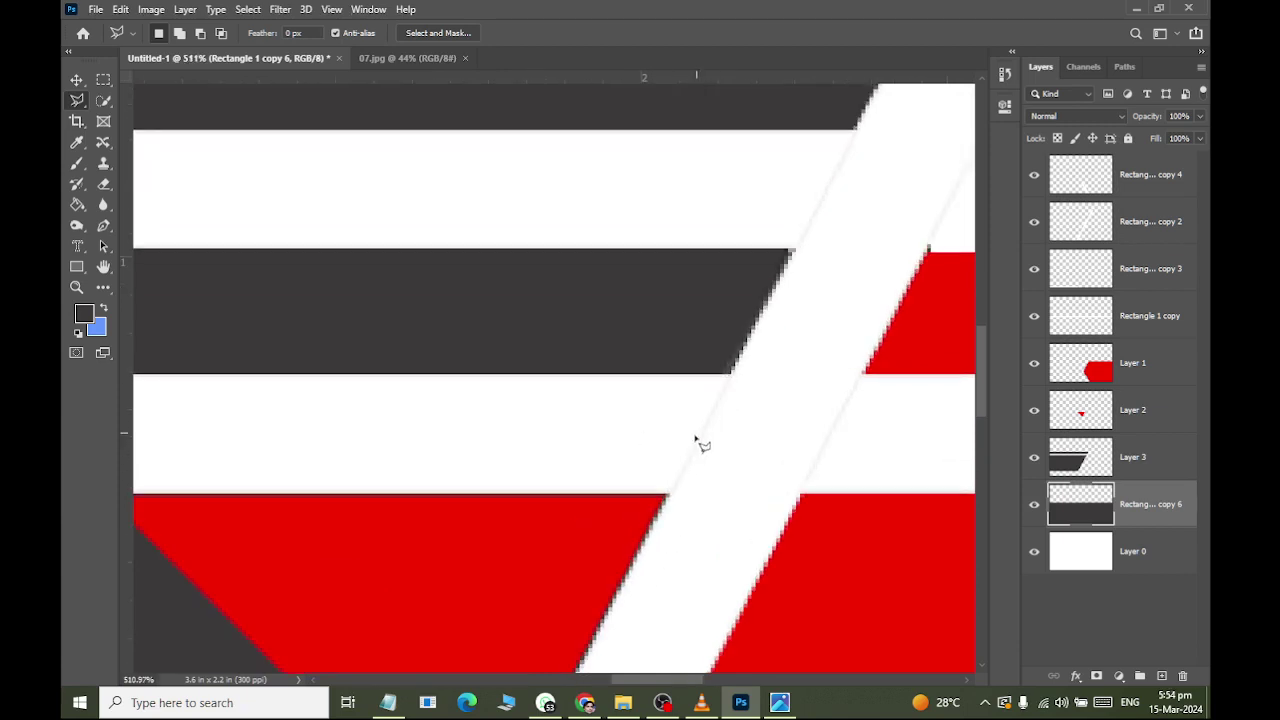
{"action": "left_click", "coordinate": [667, 495]}
Complete the outline along the lower white stripe to past the card's left edge.
{"action": "left_click", "coordinate": [735, 363]}
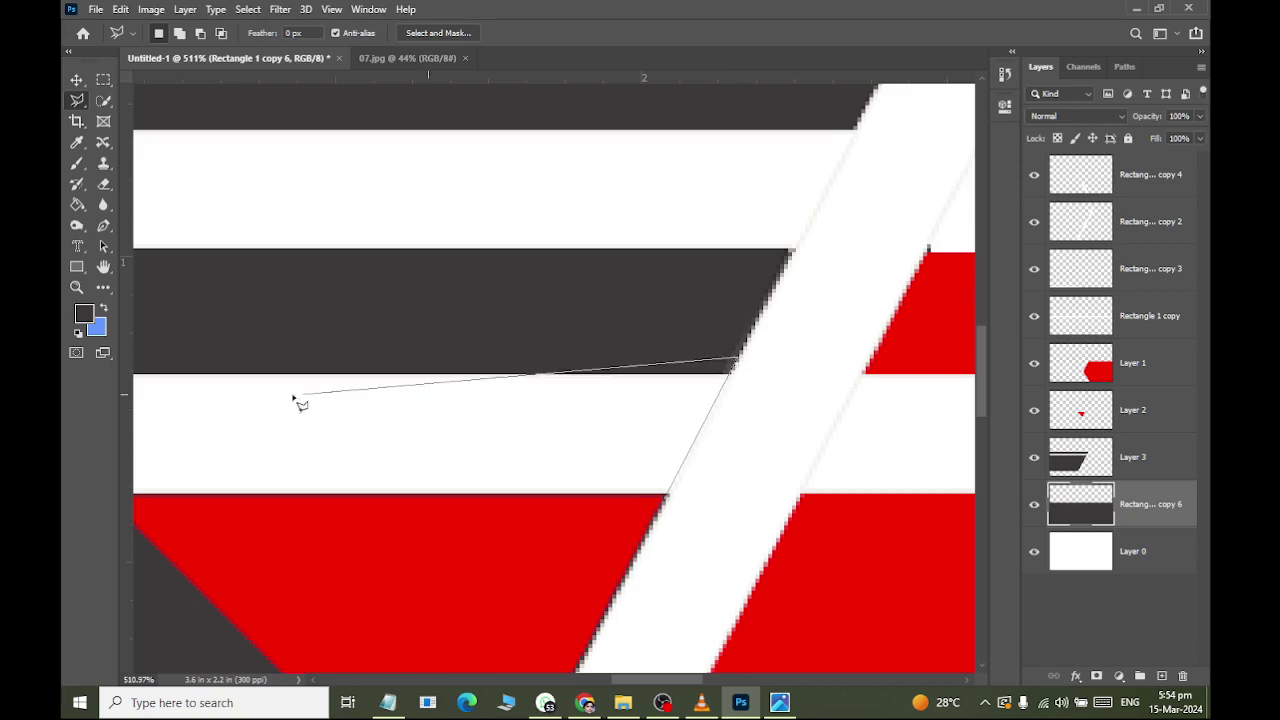
{"action": "scroll", "coordinate": [360, 356], "scroll_direction": "down", "scroll_amount": 1}
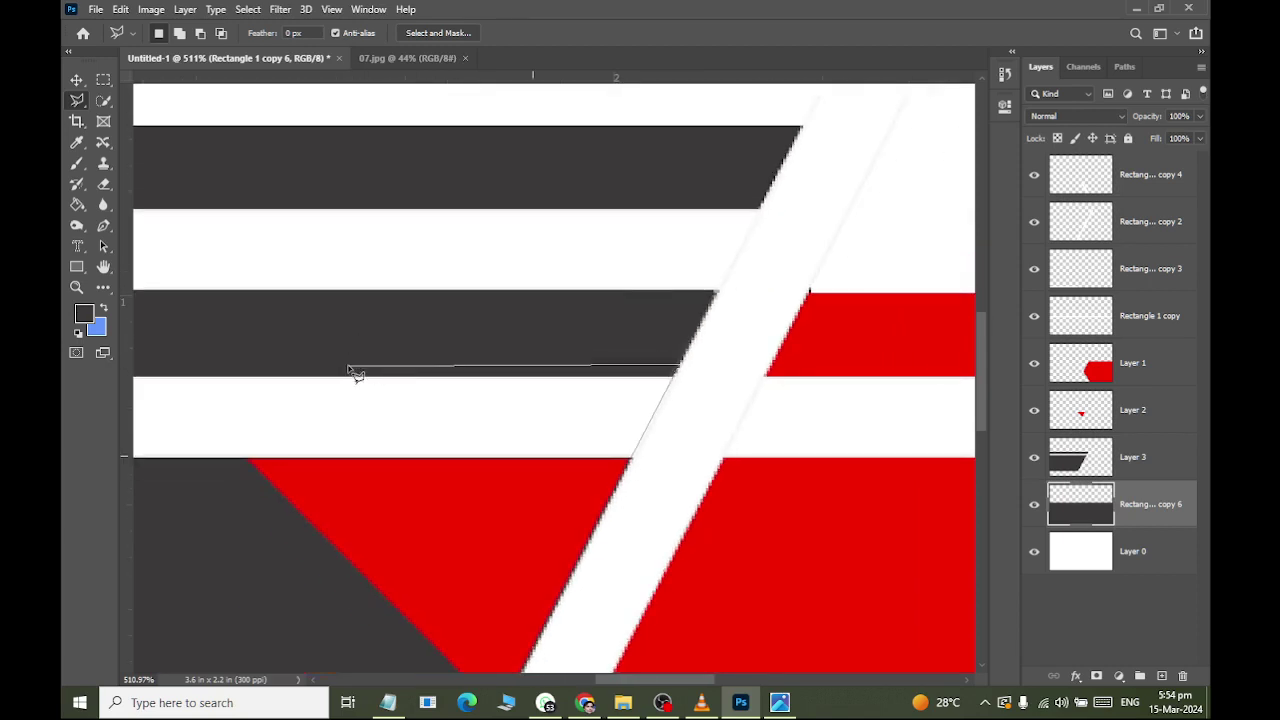
{"action": "scroll", "coordinate": [300, 390], "scroll_direction": "down", "scroll_amount": 1}
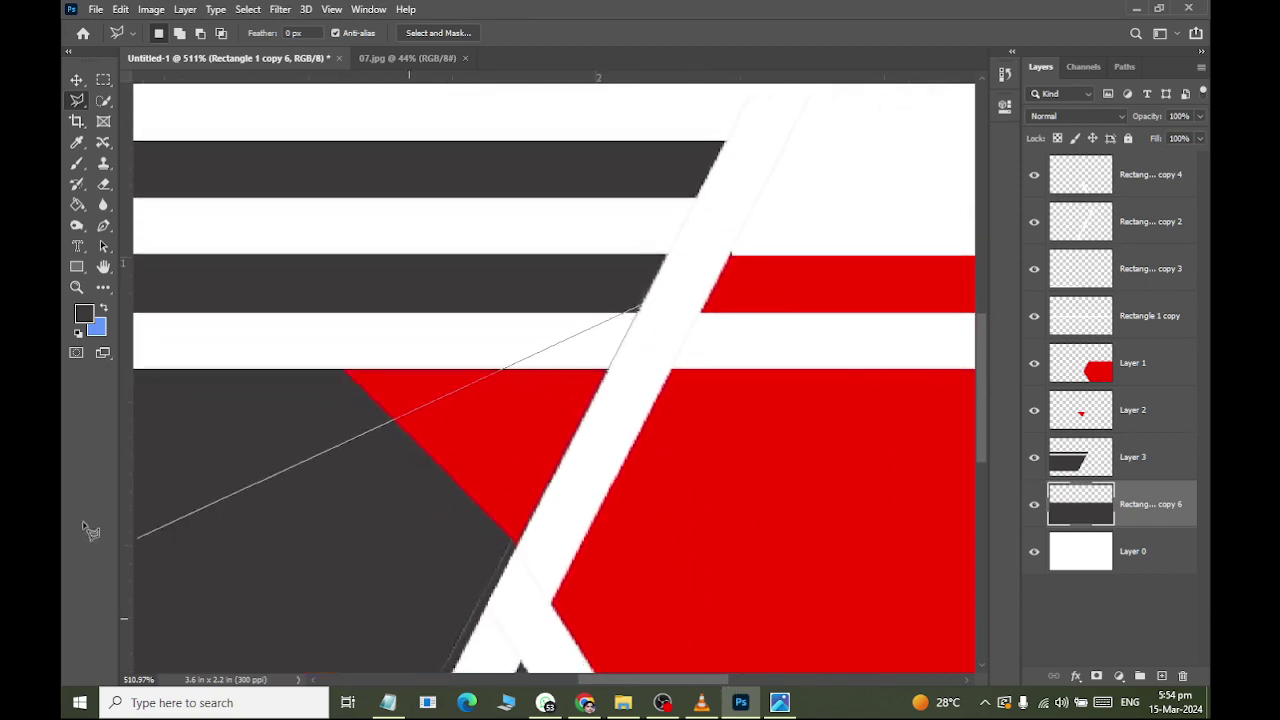
{"action": "left_click", "coordinate": [64, 435]}
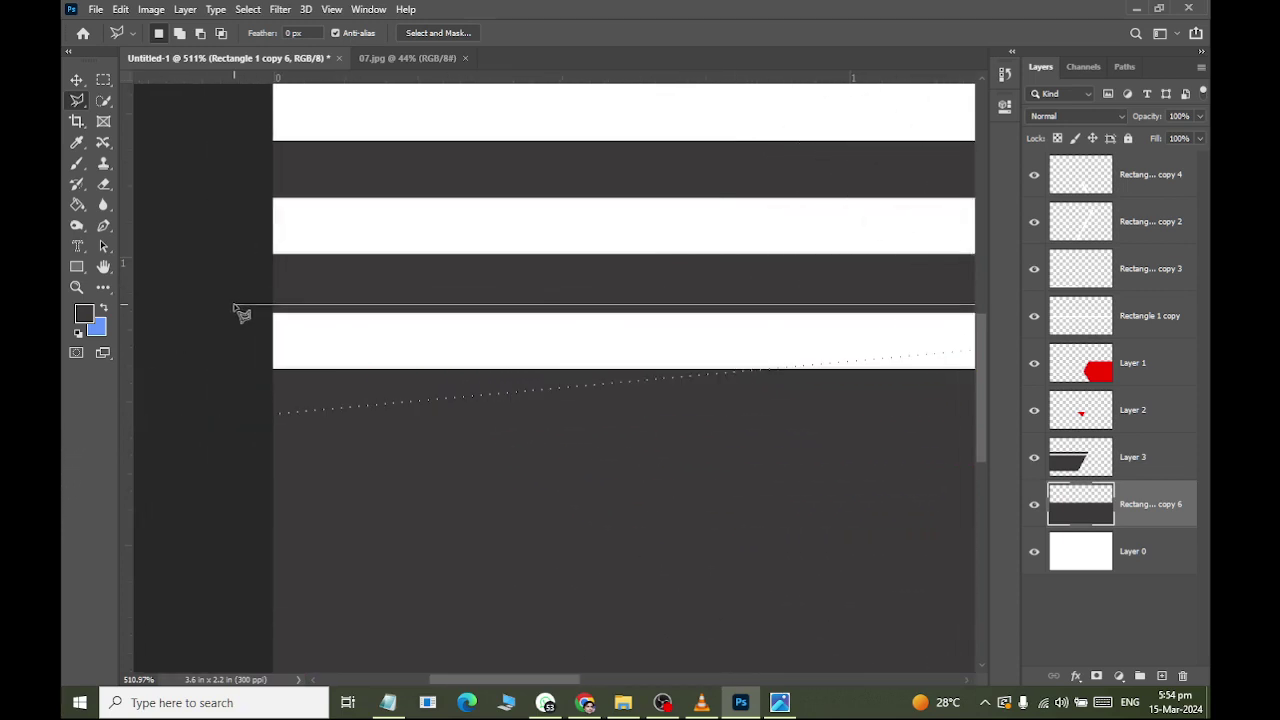
{"action": "left_click", "coordinate": [251, 486]}
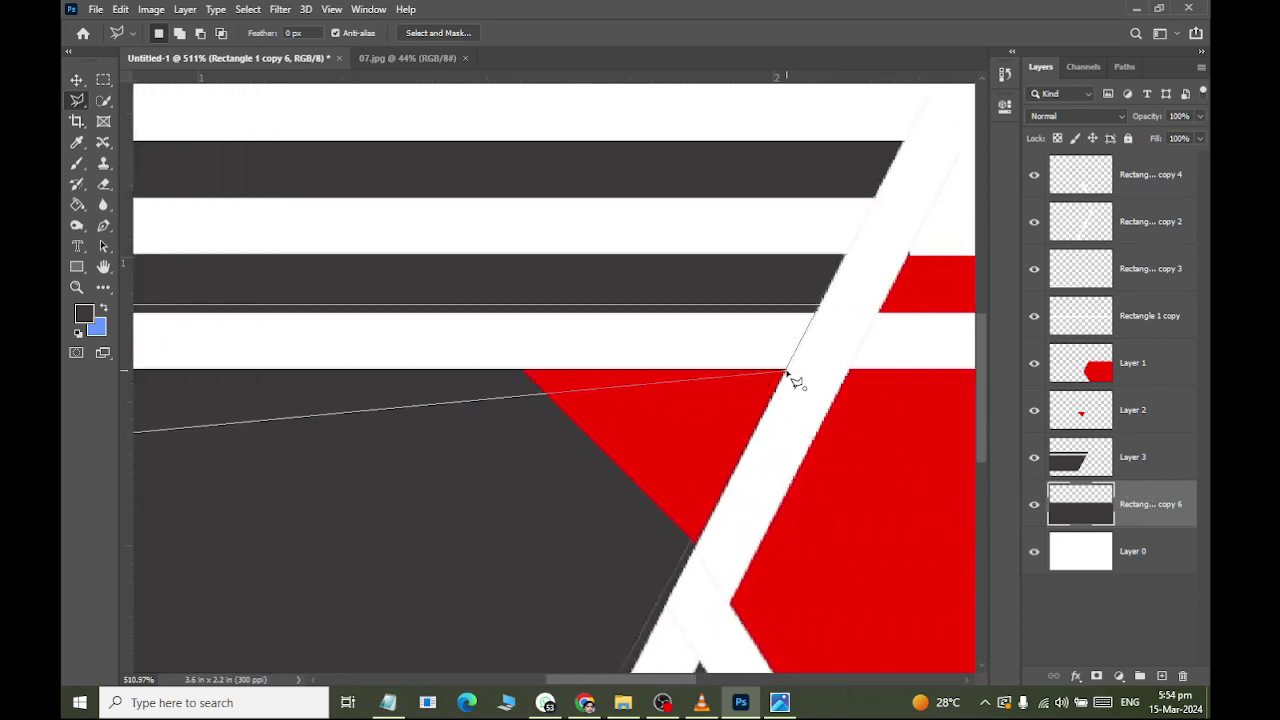
{"action": "key", "text": "Escape"}
{"action": "key", "text": "Return"}
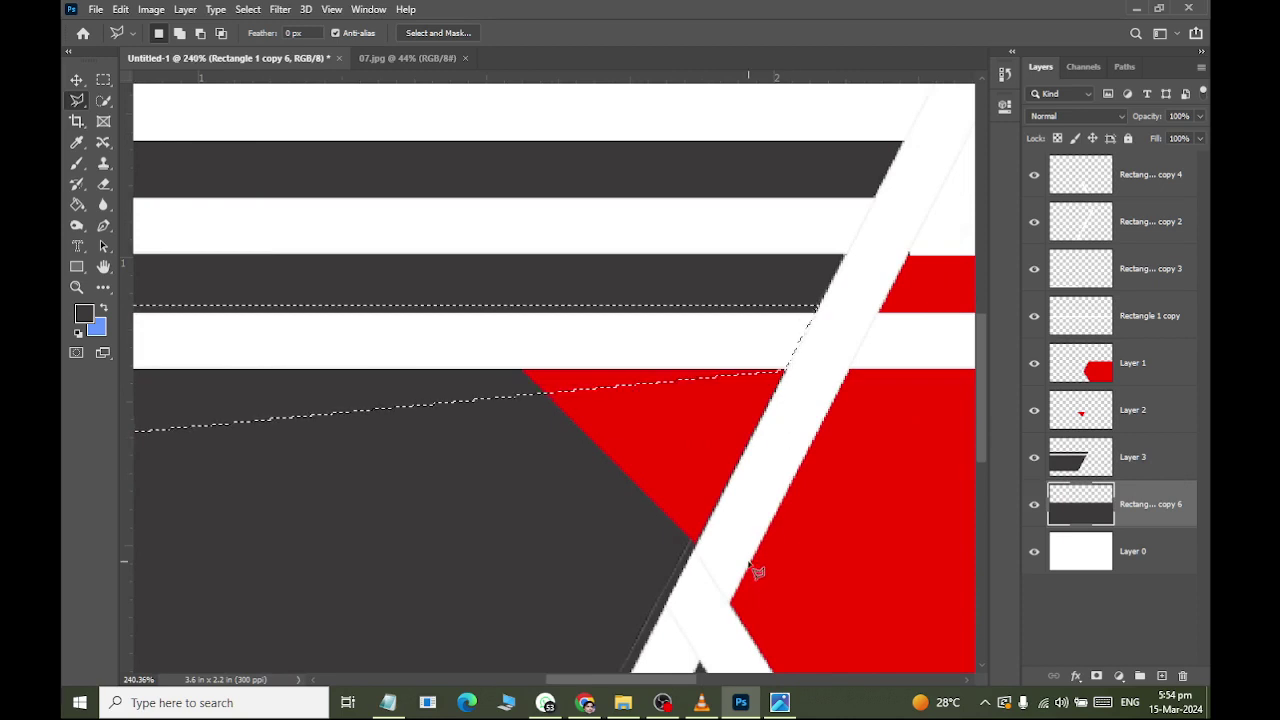
Fill the selected lower white stripe on Rectangle 1 copy with dark grey and deselect.
{"action": "left_click", "coordinate": [77, 204]}
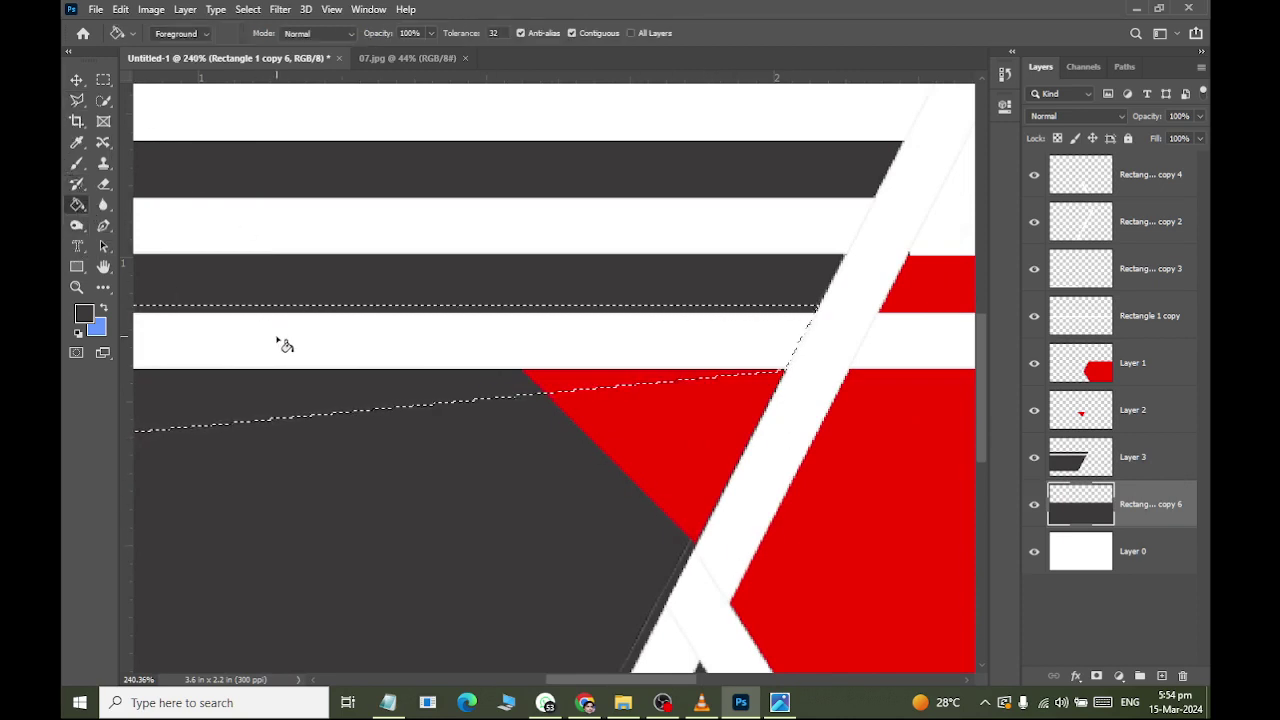
{"action": "left_click", "coordinate": [1064, 322]}
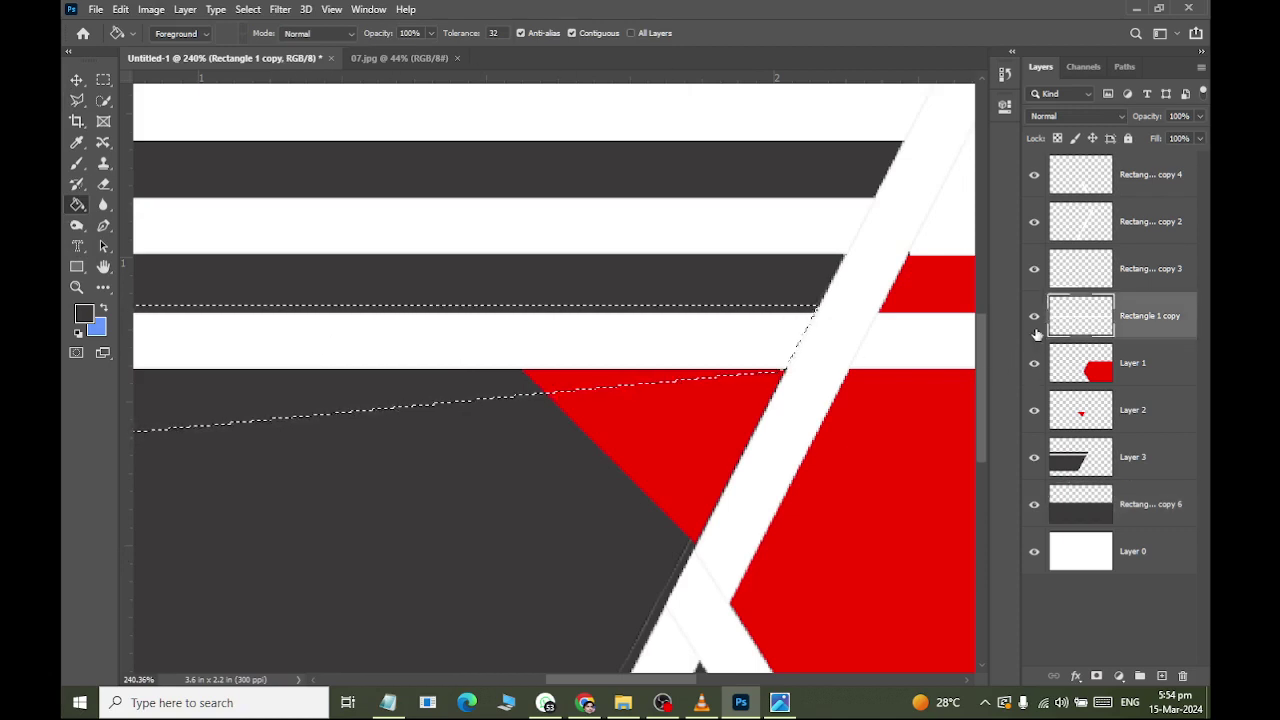
{"action": "left_click", "coordinate": [558, 340]}
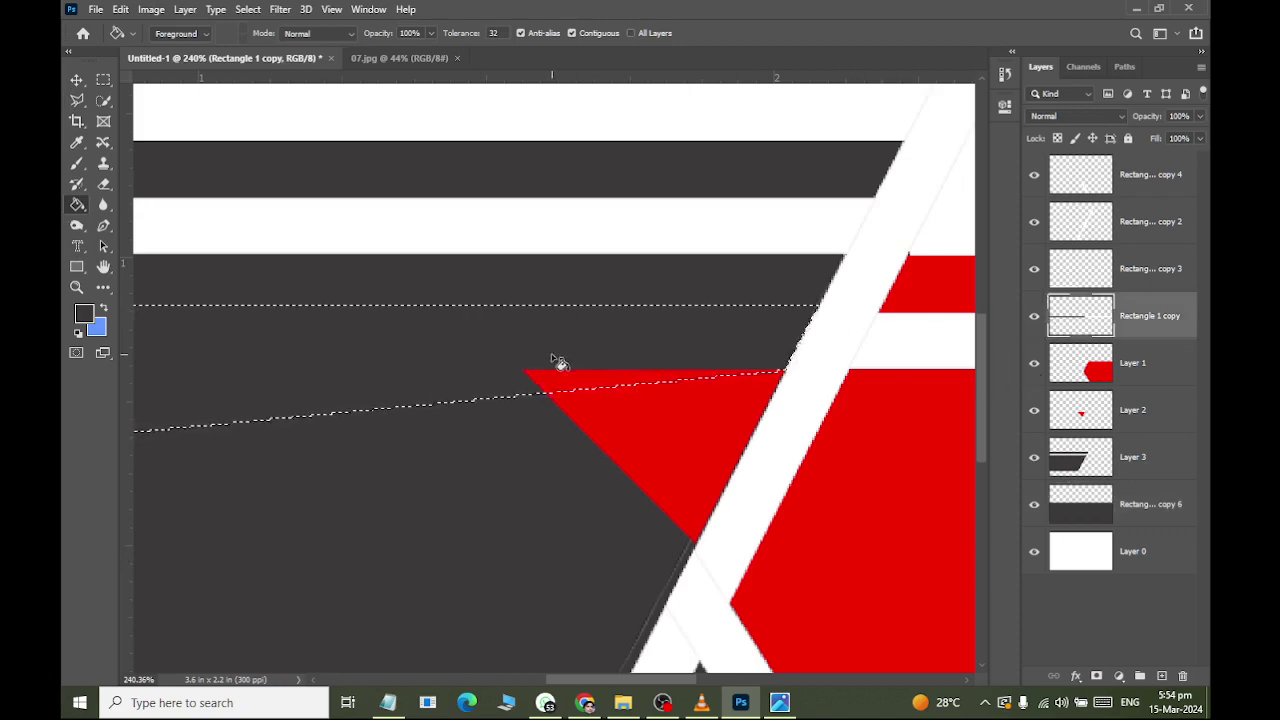
{"action": "key", "text": "ctrl+d"}
{"action": "scroll", "coordinate": [558, 362], "scroll_direction": "down", "scroll_amount": 1}
{"action": "scroll", "coordinate": [558, 361], "scroll_direction": "down", "scroll_amount": 5}
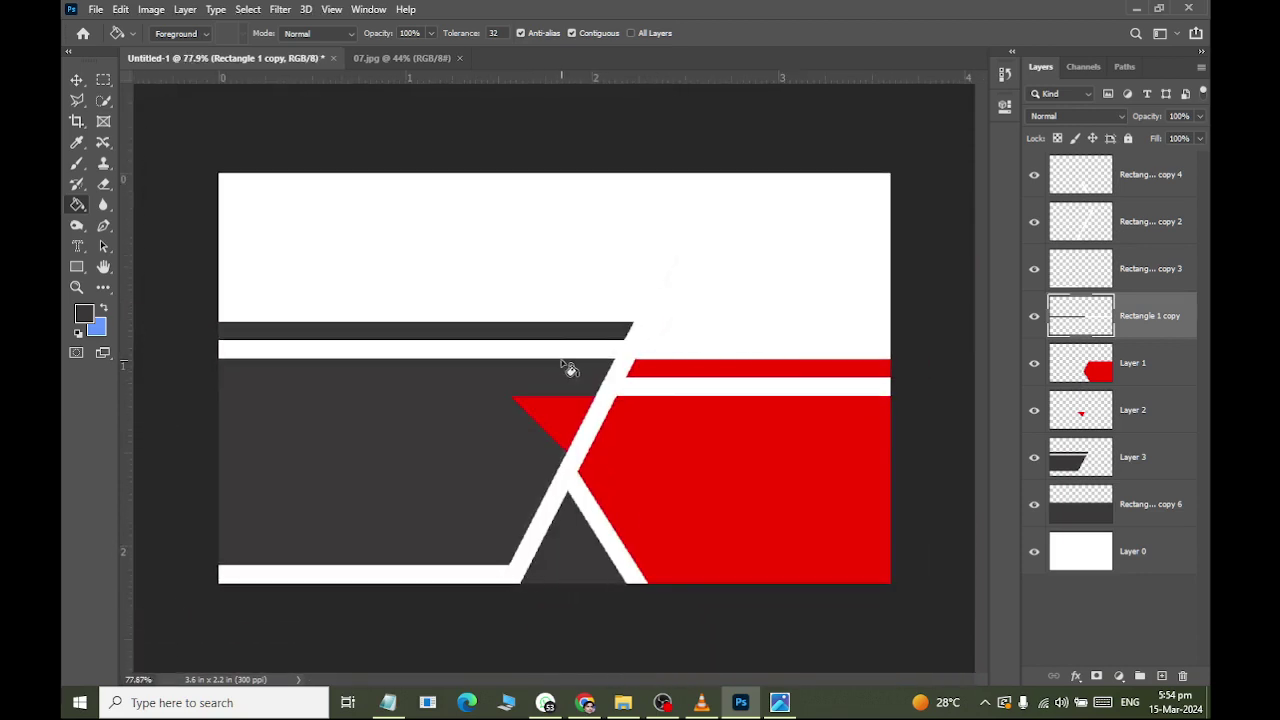
Show the white diagonal stripe layer and outline its top portion above the grey bar.
{"action": "left_click", "coordinate": [1068, 240]}
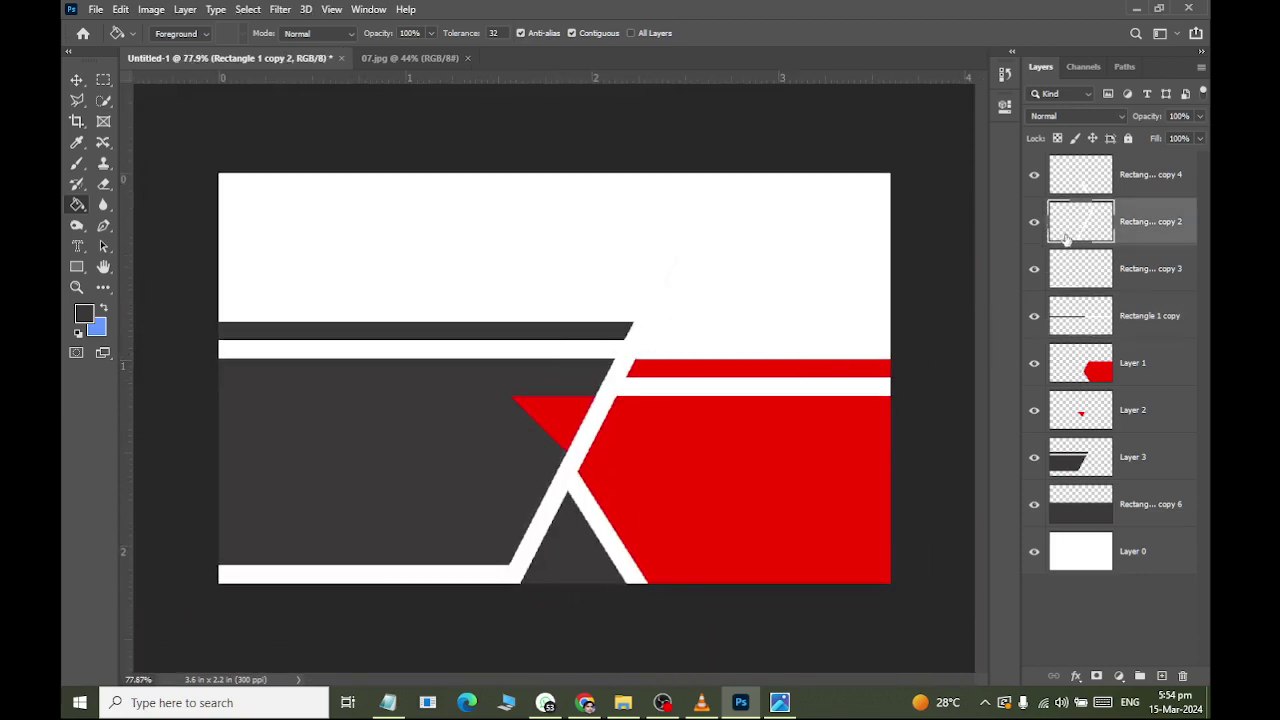
{"action": "left_click", "coordinate": [1036, 224]}
{"action": "scroll", "coordinate": [686, 226], "scroll_direction": "up", "scroll_amount": 3}
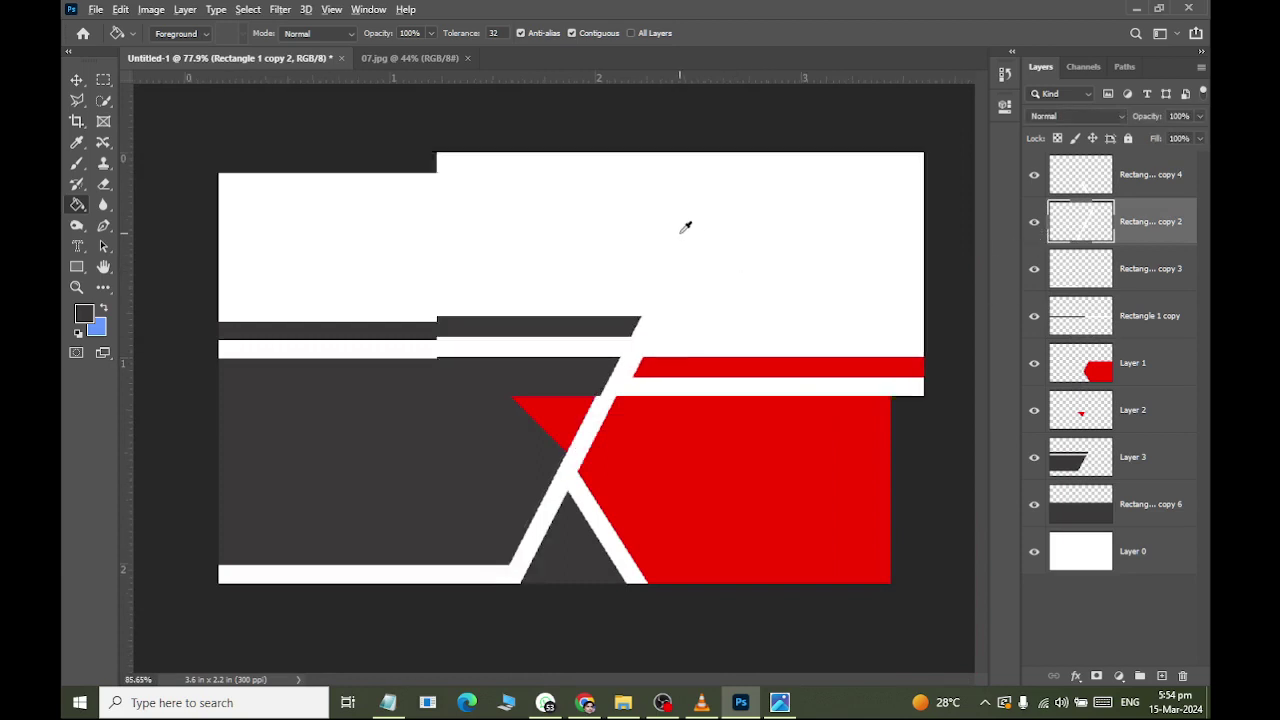
{"action": "scroll", "coordinate": [684, 231], "scroll_direction": "up", "scroll_amount": 2}
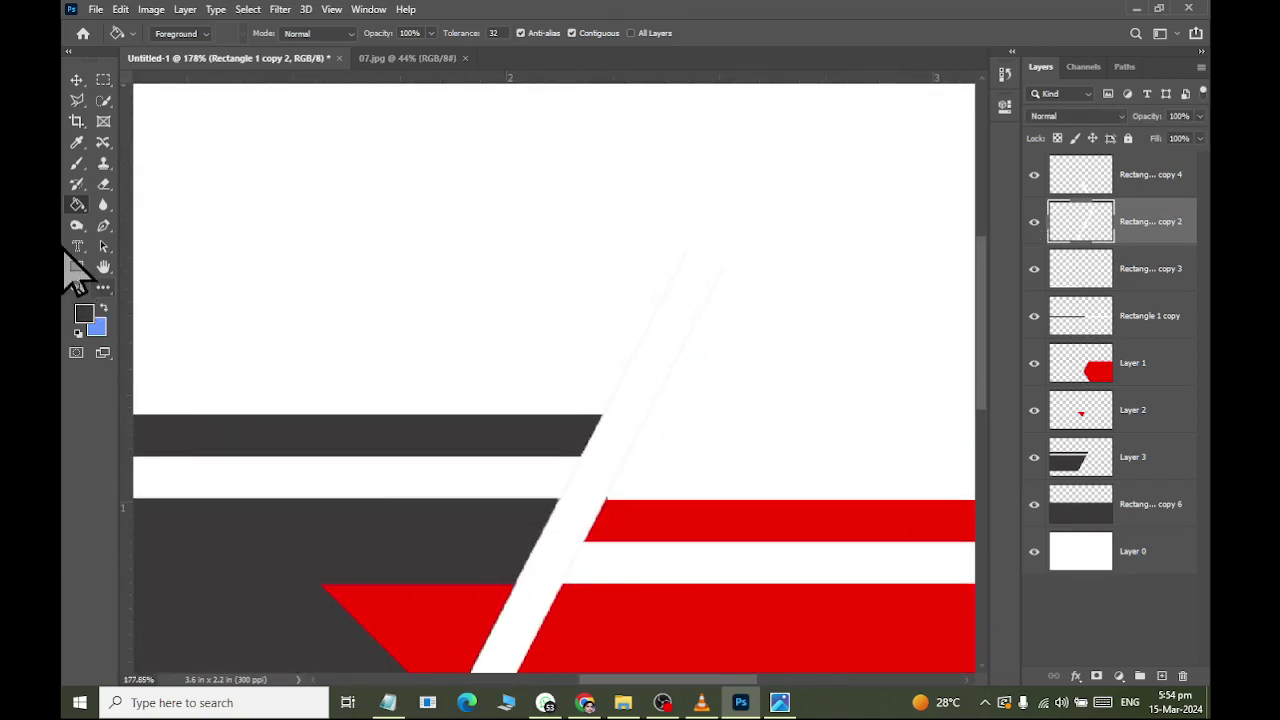
{"action": "left_click", "coordinate": [77, 100]}
{"action": "scroll", "coordinate": [612, 424], "scroll_direction": "up", "scroll_amount": 2}
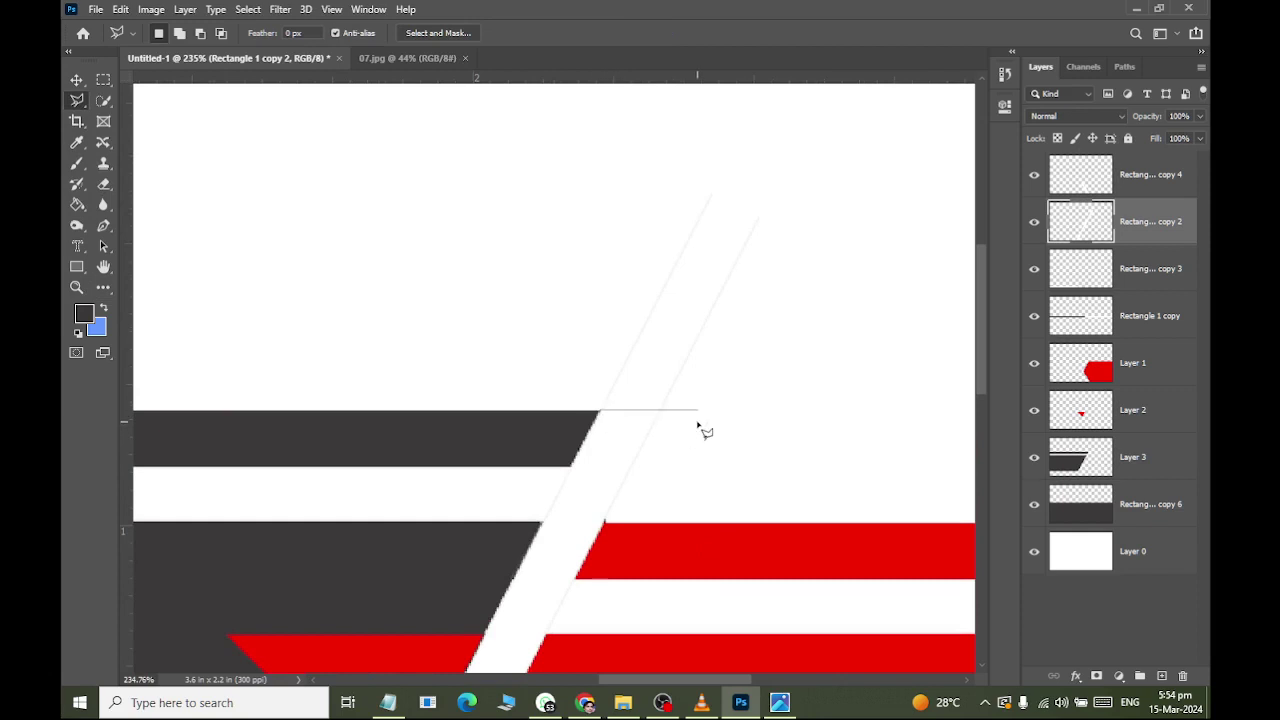
{"action": "left_click", "coordinate": [834, 131]}
{"action": "left_click", "coordinate": [595, 127]}
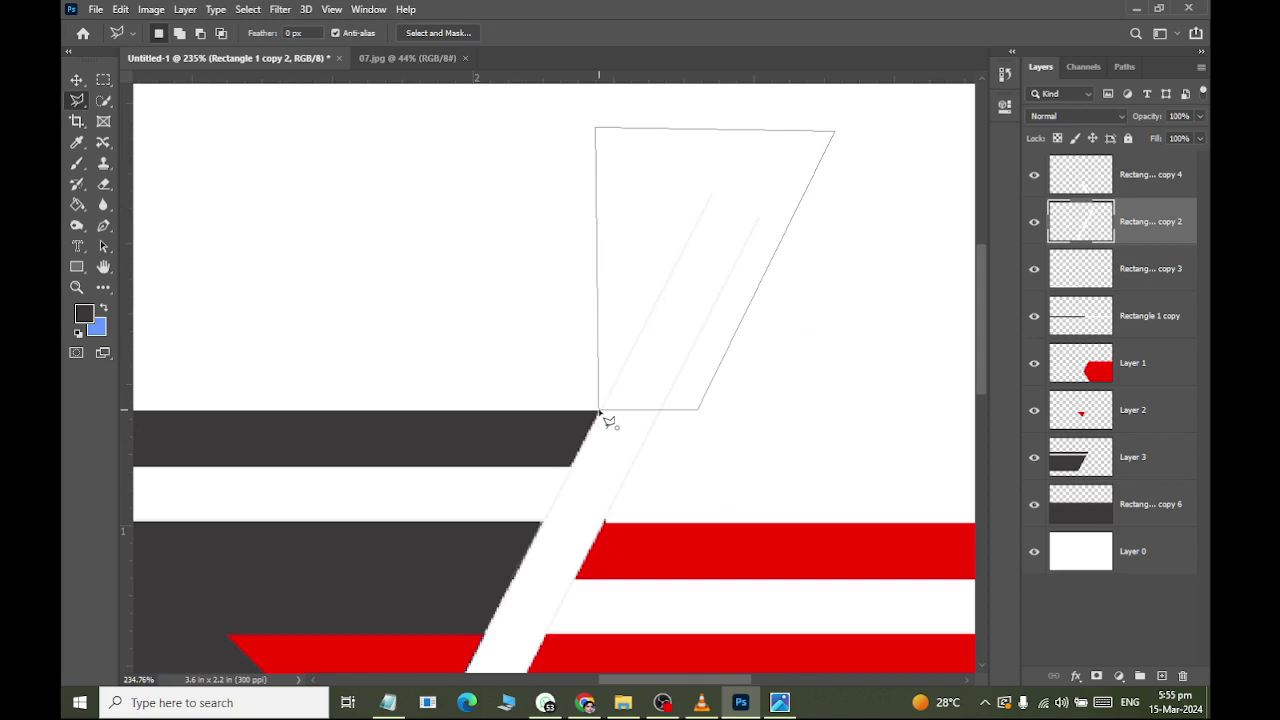
{"action": "left_click", "coordinate": [600, 412]}
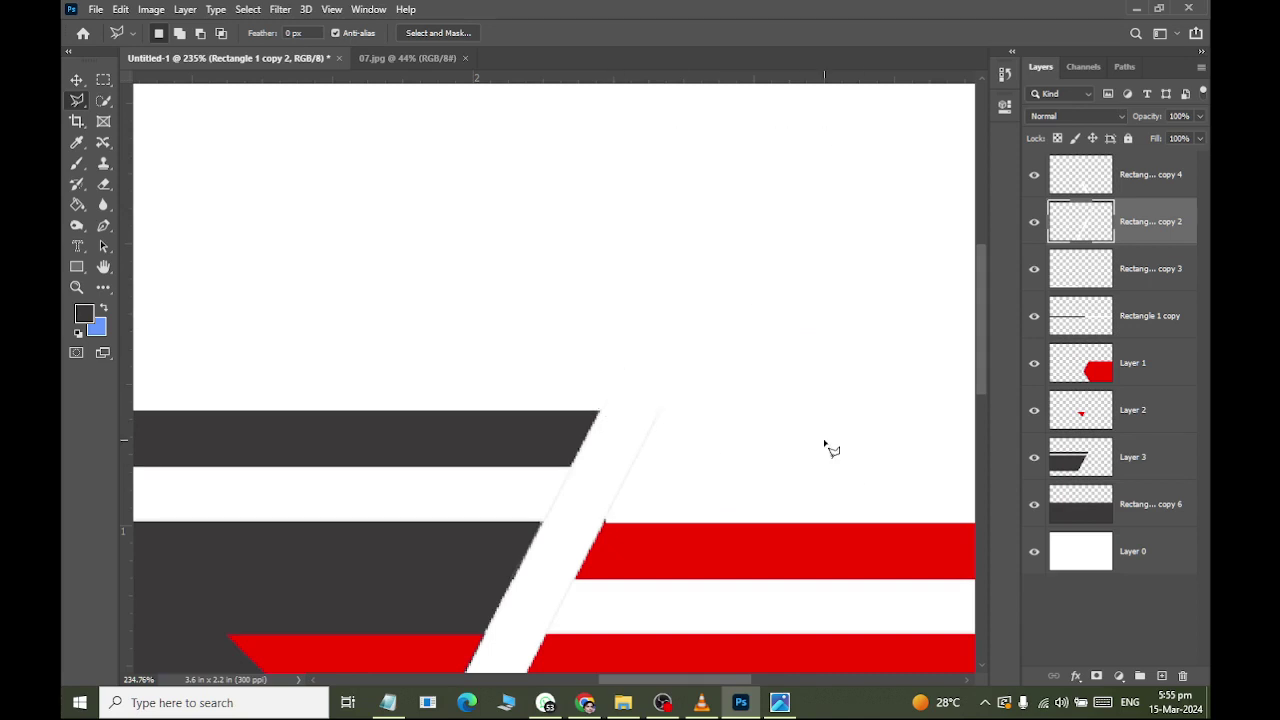
{"action": "scroll", "coordinate": [750, 430], "scroll_direction": "down", "scroll_amount": 10}
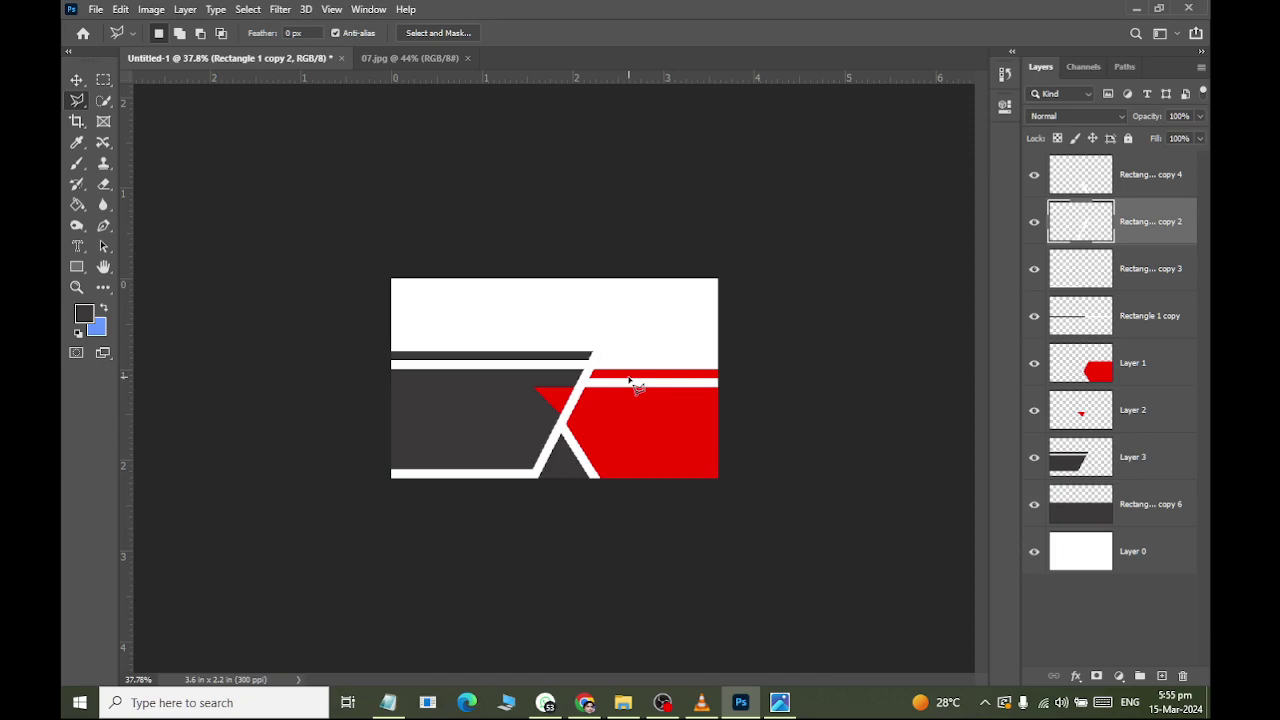
Check the reference card image and select the Horizontal Type tool.
{"action": "key", "text": "alt+Tab"}
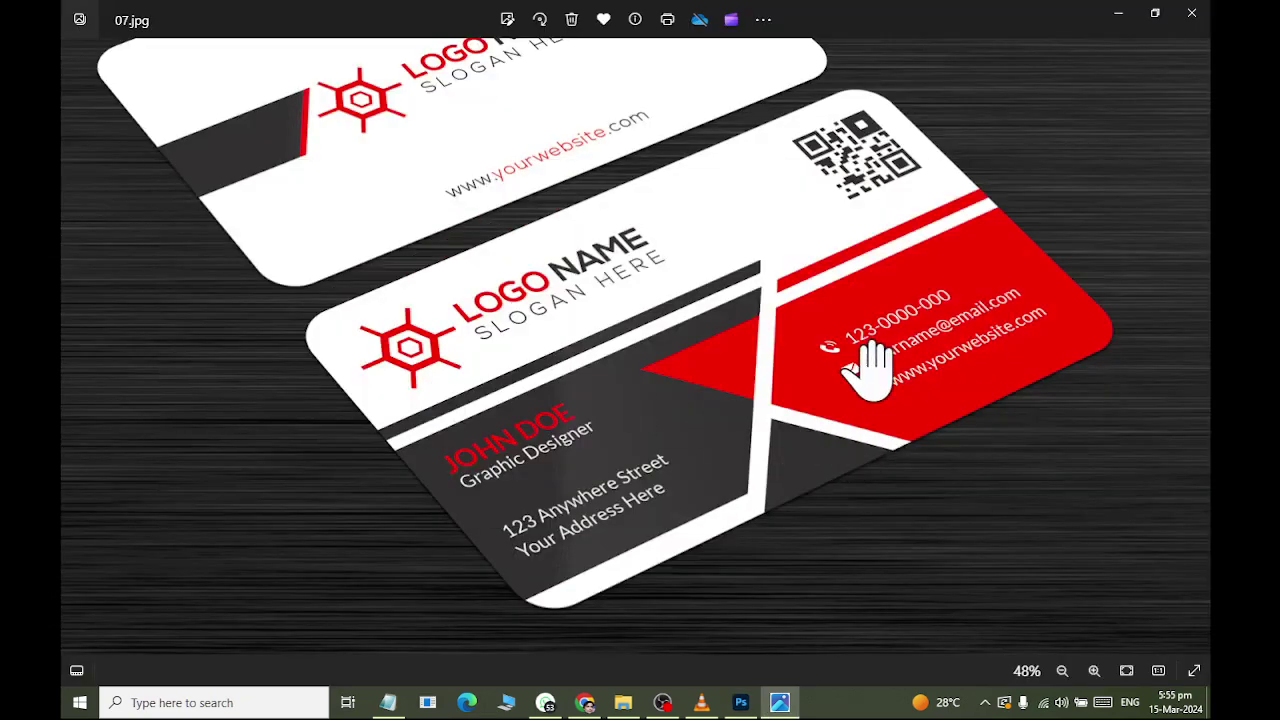
{"action": "key", "text": "alt+Tab"}
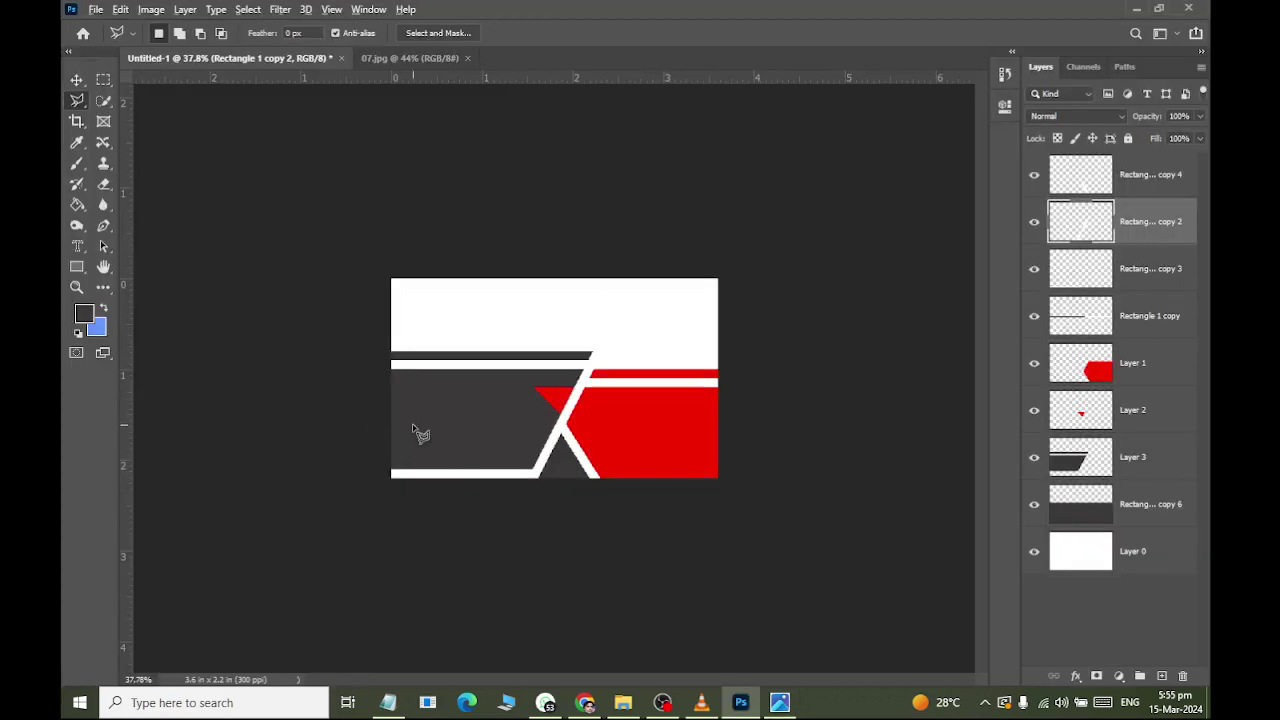
{"action": "scroll", "coordinate": [420, 433], "scroll_direction": "up", "scroll_amount": 1}
{"action": "left_click", "coordinate": [78, 248]}
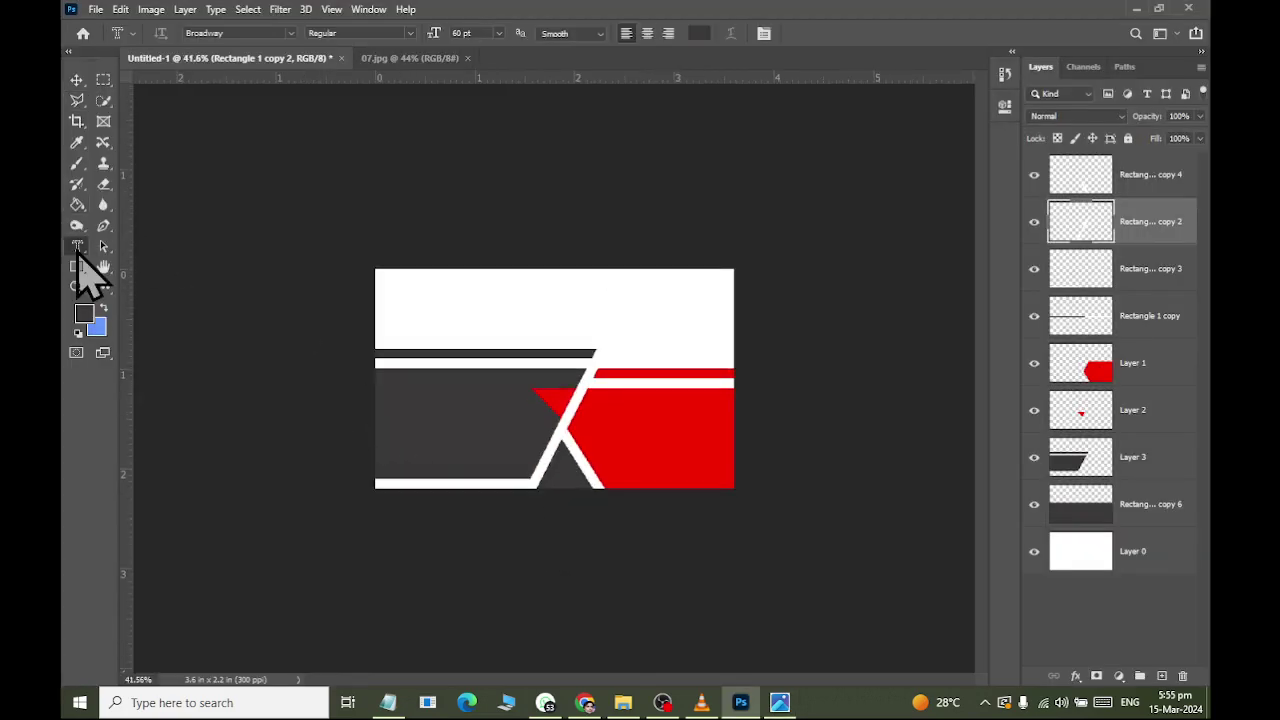
{"action": "right_click", "coordinate": [80, 252]}
{"action": "left_click", "coordinate": [150, 245]}
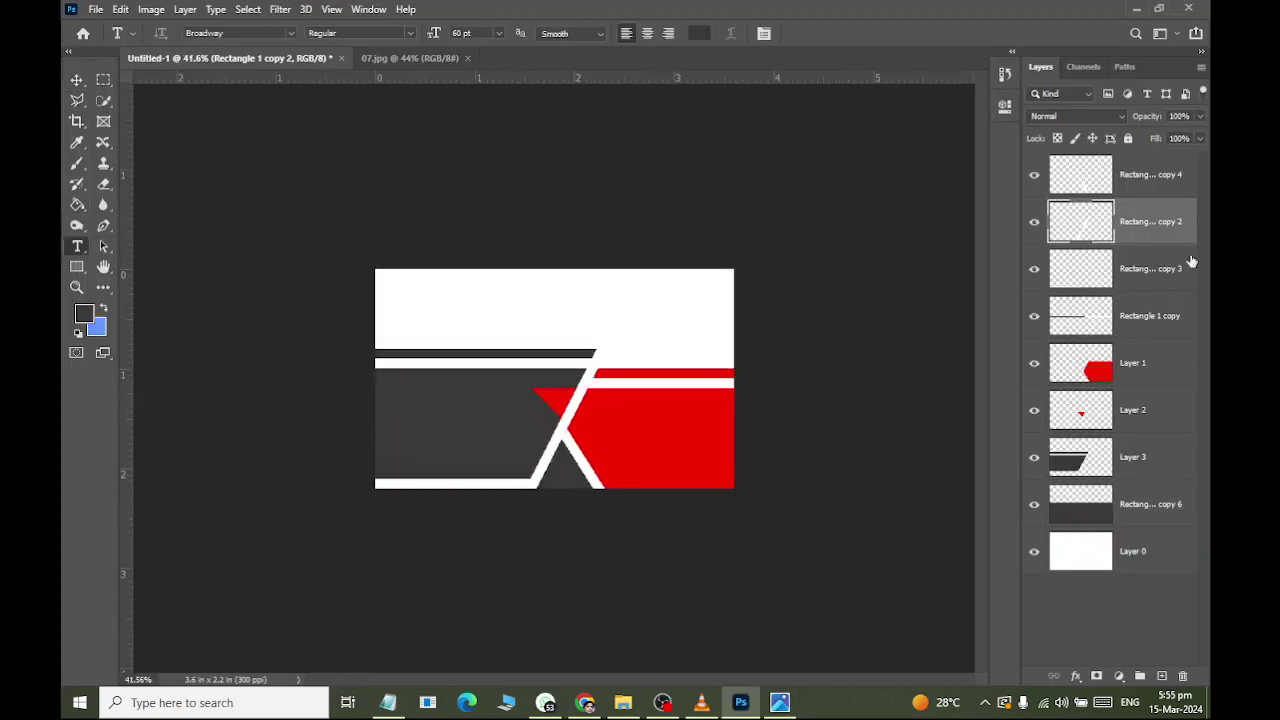
Move all card layers into a collapsed Group 1 and add empty Layer 4 above it.
{"action": "left_click", "coordinate": [1157, 186]}
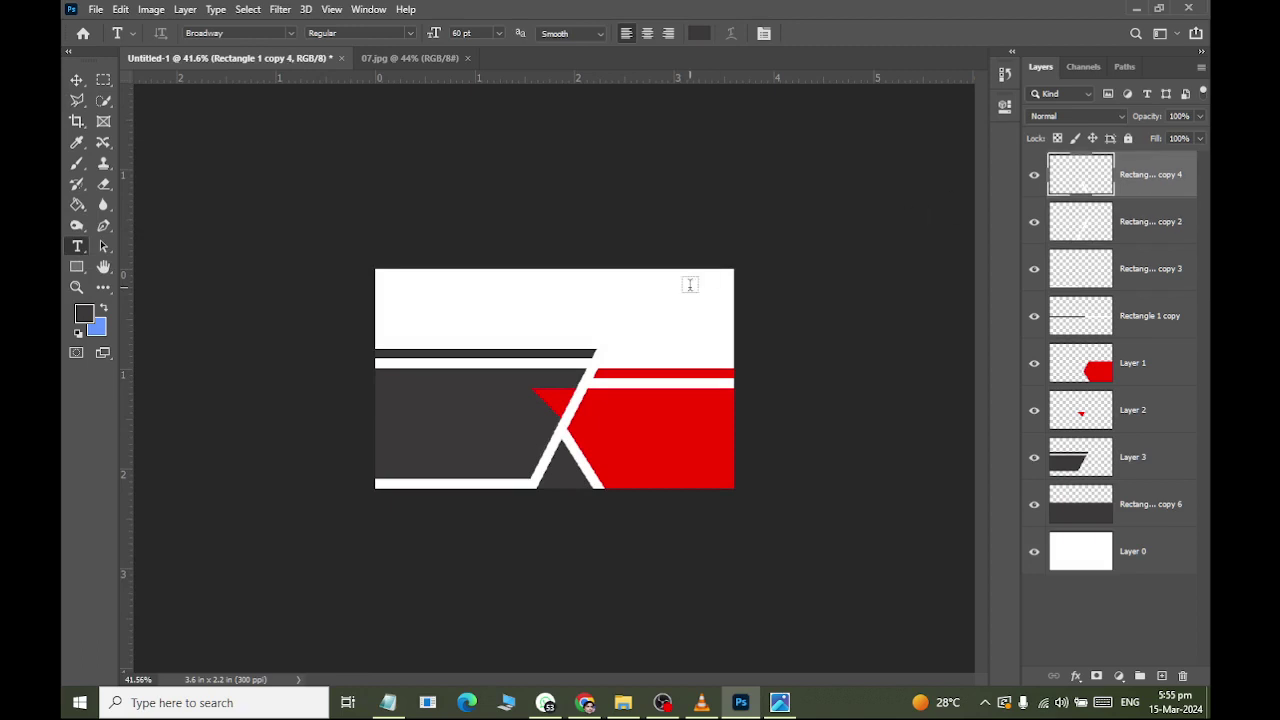
{"action": "left_click", "coordinate": [76, 80]}
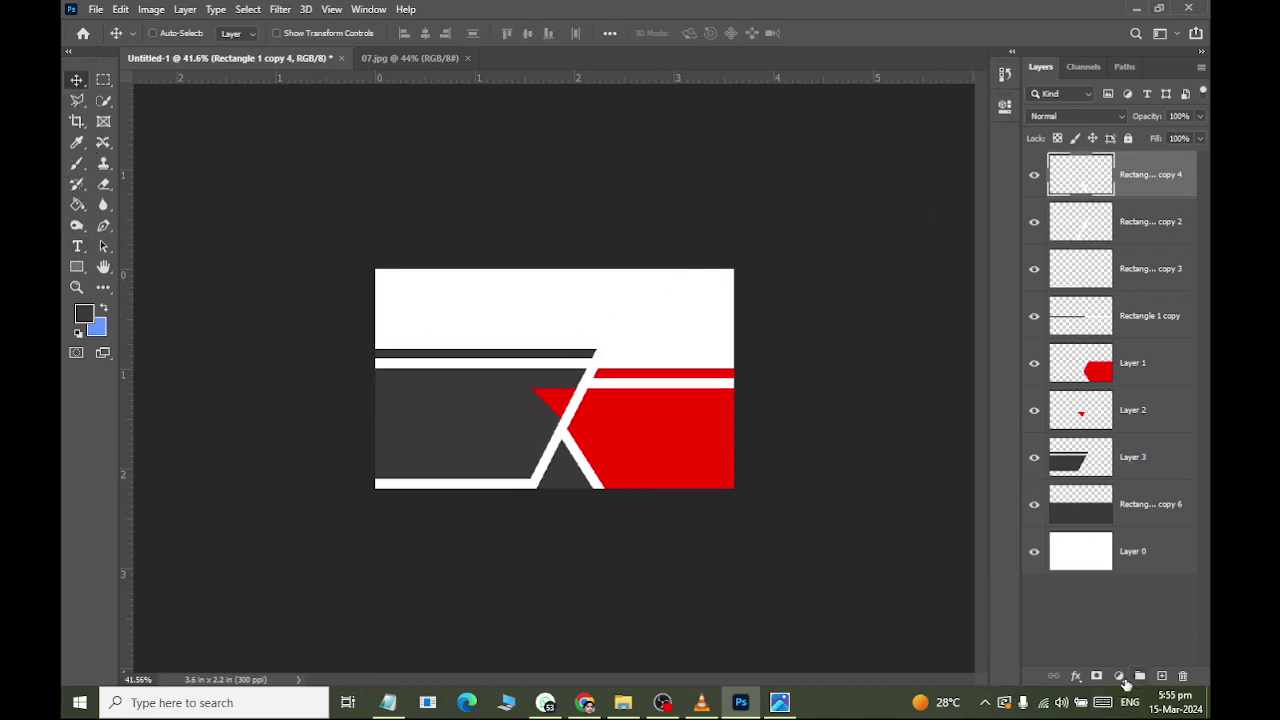
{"action": "left_click", "coordinate": [1140, 677]}
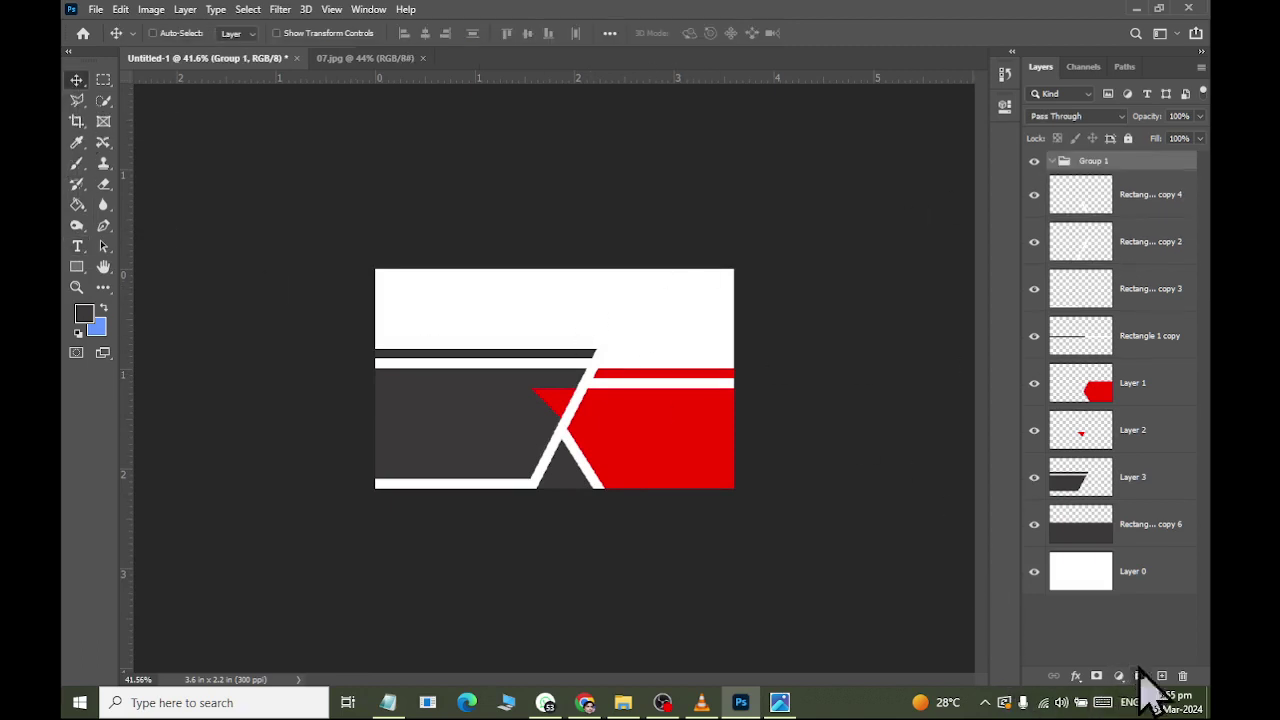
{"action": "left_click", "coordinate": [1125, 200]}
{"action": "left_click", "coordinate": [1150, 557], "text": "shift"}
{"action": "left_click_drag", "start_coordinate": [1105, 183], "coordinate": [1086, 164]}
{"action": "left_click", "coordinate": [1044, 161]}
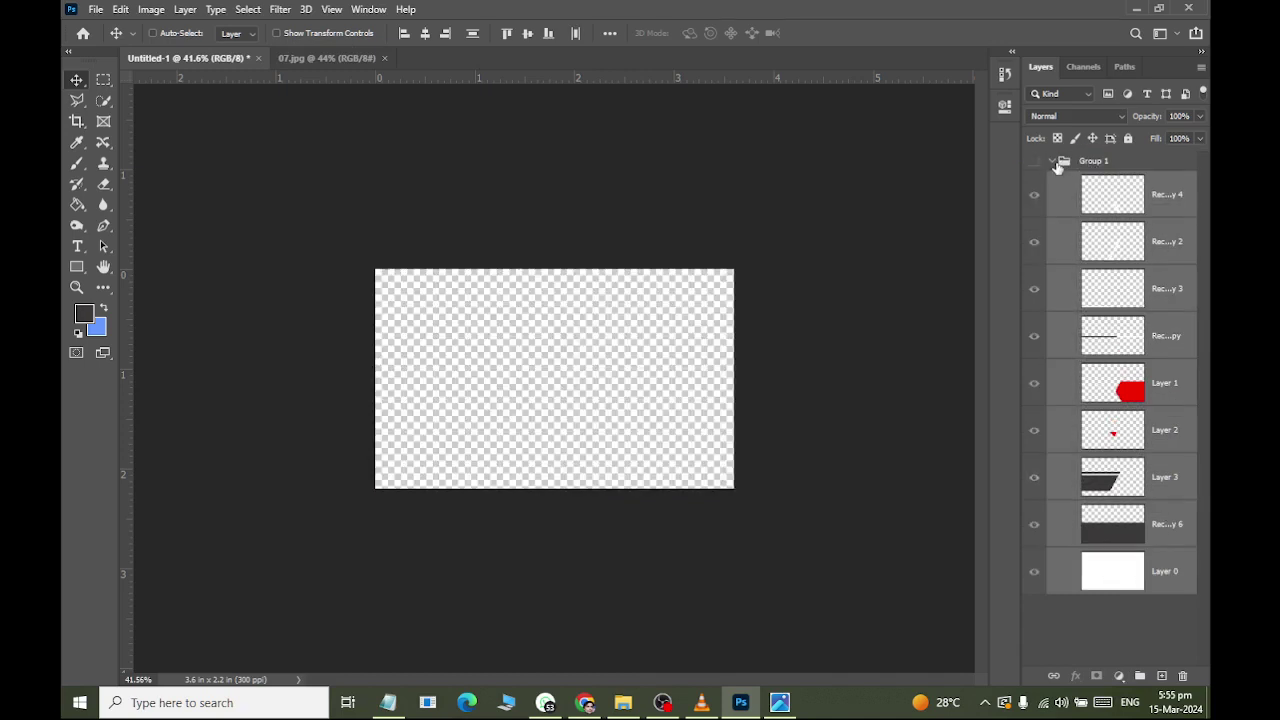
{"action": "left_click", "coordinate": [1035, 163]}
{"action": "left_click", "coordinate": [1052, 161]}
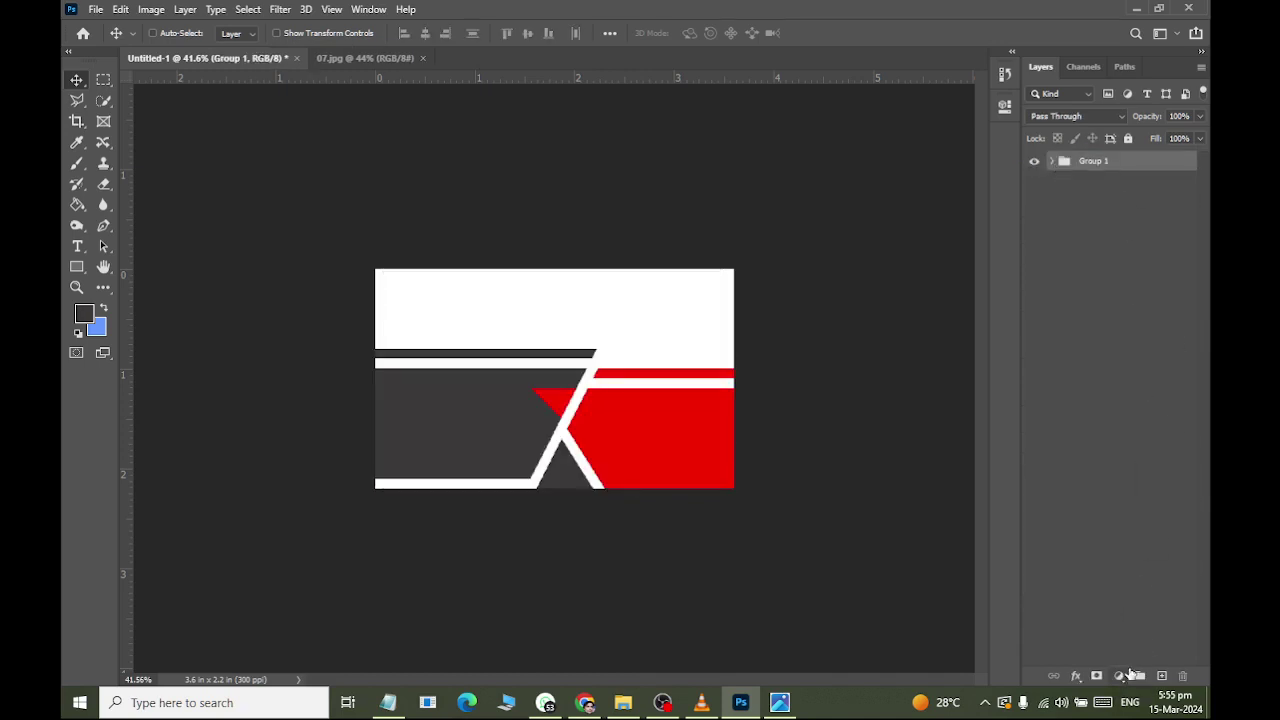
{"action": "left_click", "coordinate": [1162, 677]}
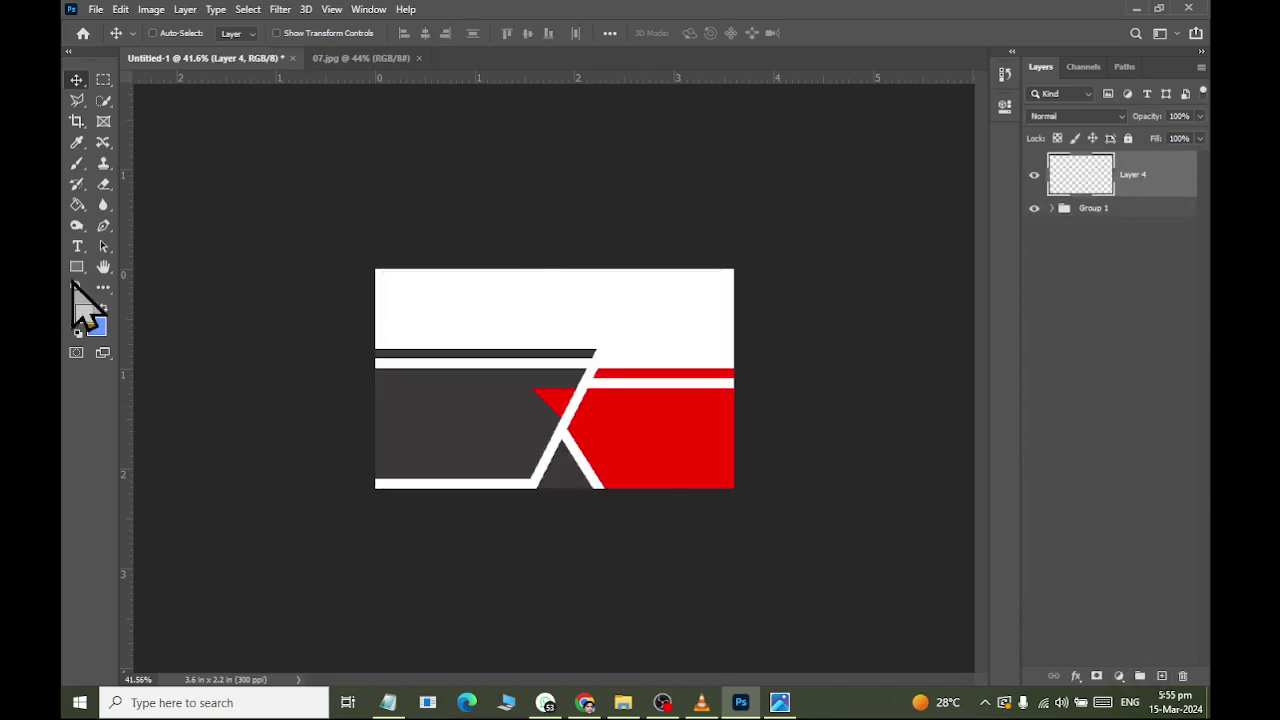
Start a text line on the dark grey area, checking the reference image.
{"action": "left_click", "coordinate": [77, 247]}
{"action": "scroll", "coordinate": [415, 405], "scroll_direction": "up", "scroll_amount": 2}
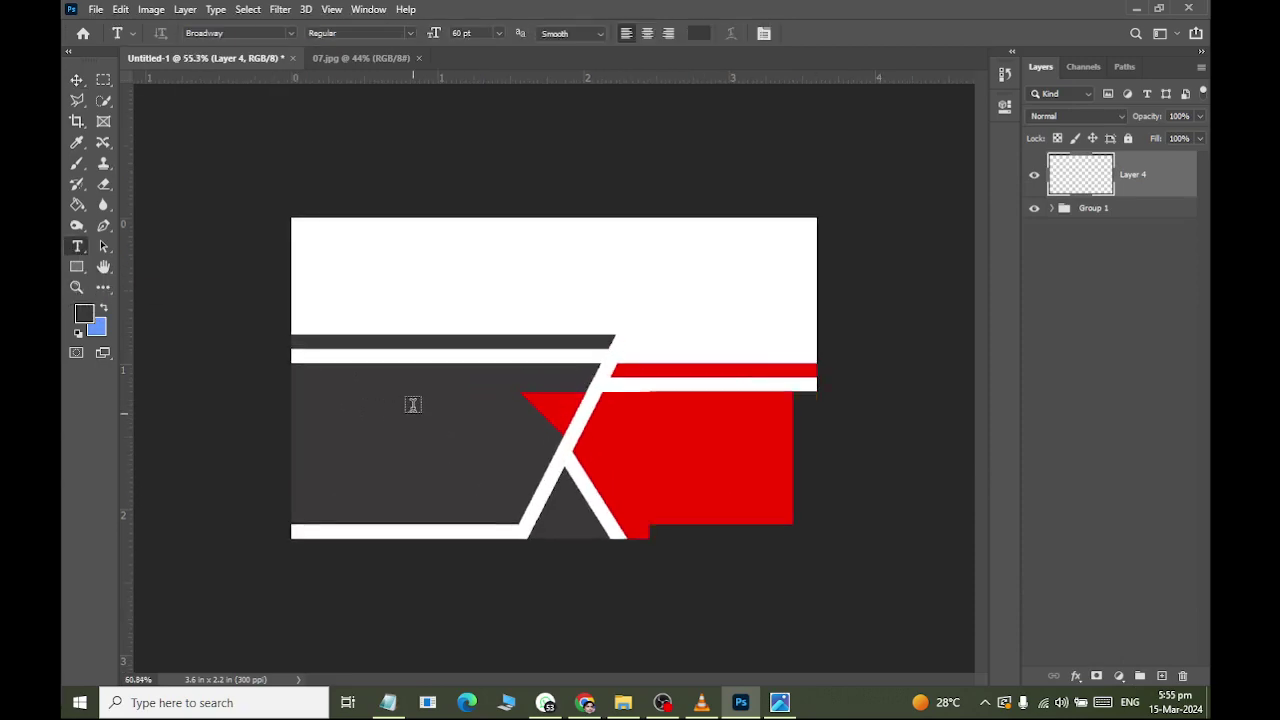
{"action": "left_click", "coordinate": [366, 406]}
{"action": "key", "text": "alt+Tab"}
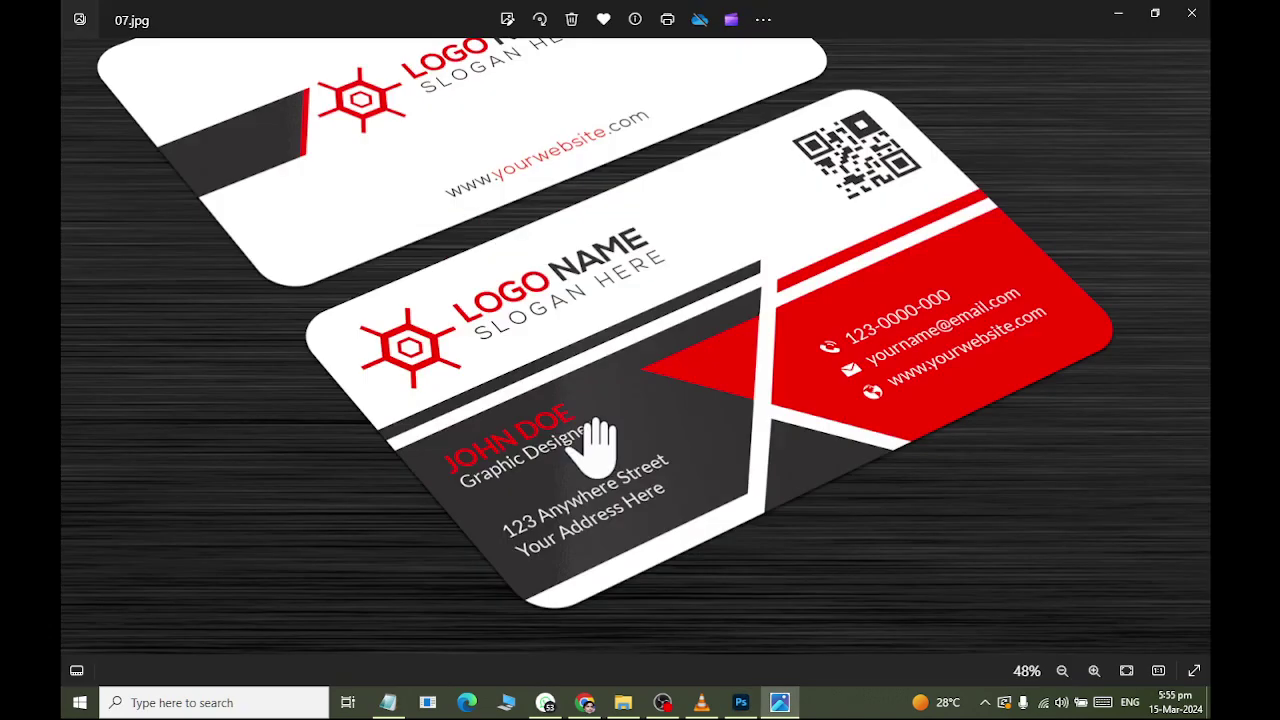
{"action": "key", "text": "alt+Tab"}
{"action": "type", "text": "Th"}
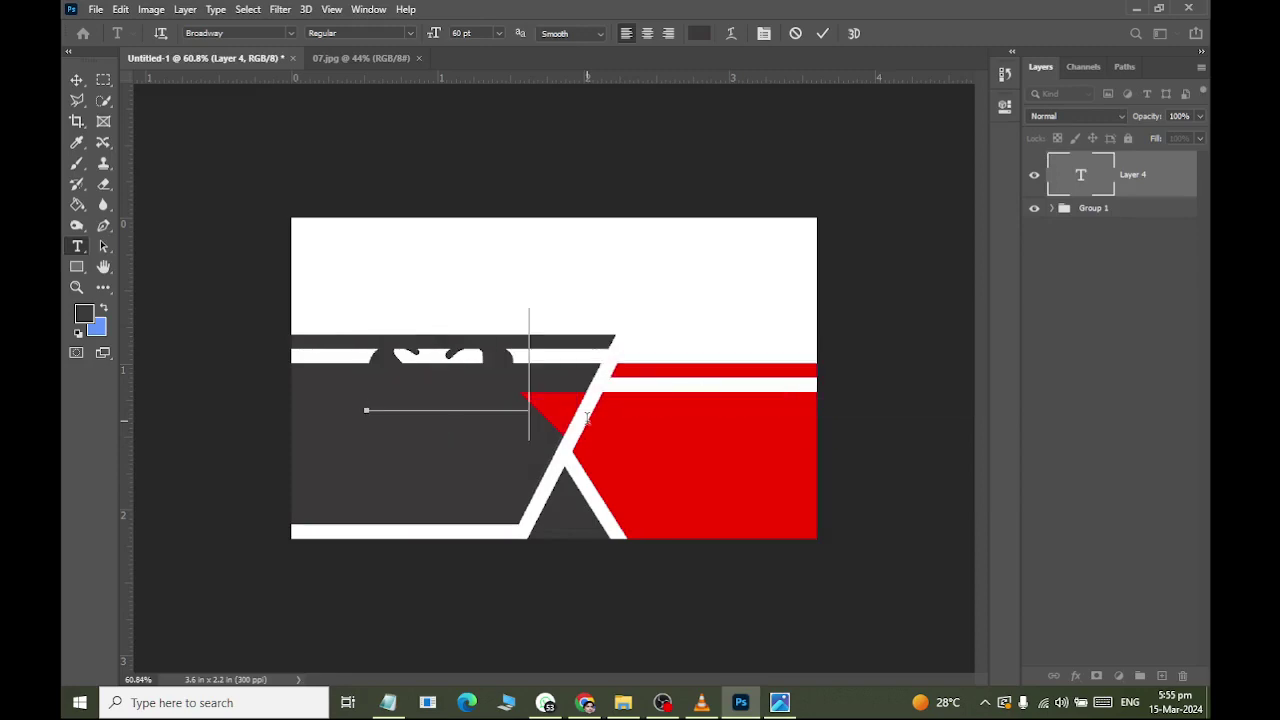
{"action": "key", "text": "BackSpace"}
{"action": "key", "text": "BackSpace"}
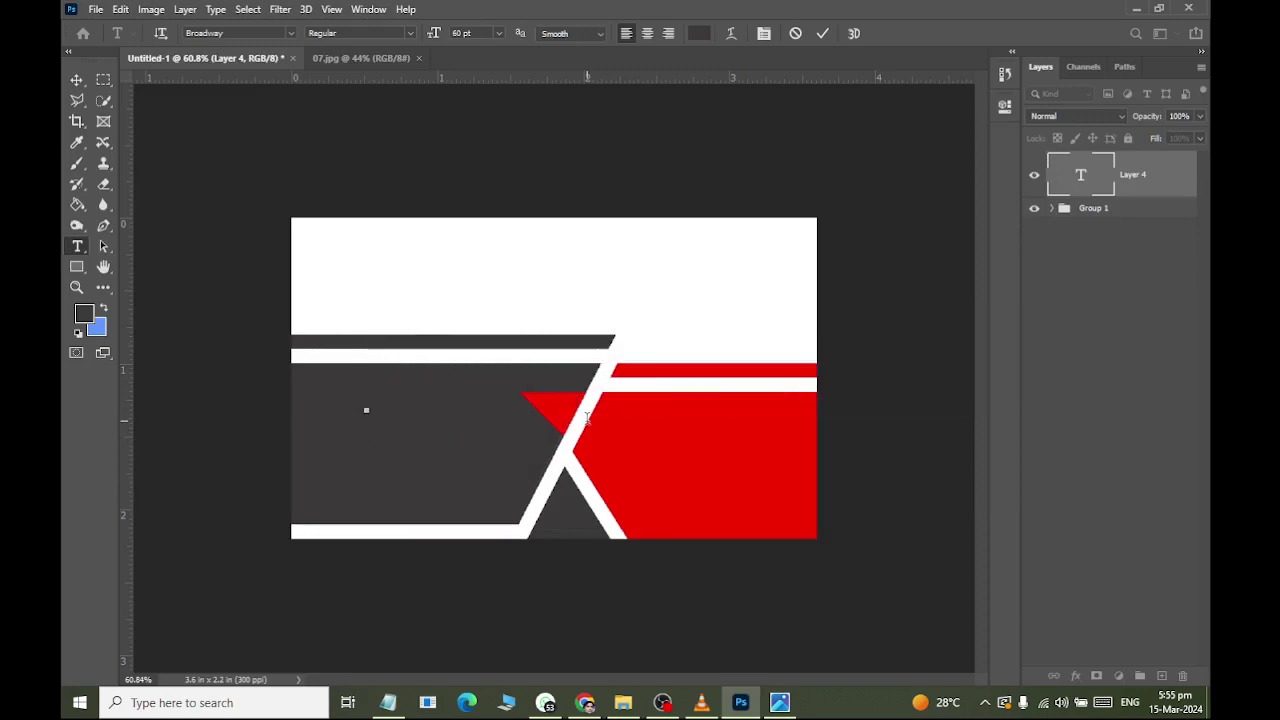
Set the font to Arial Black and type the cardholder's name in capitals.
{"action": "left_click", "coordinate": [236, 33]}
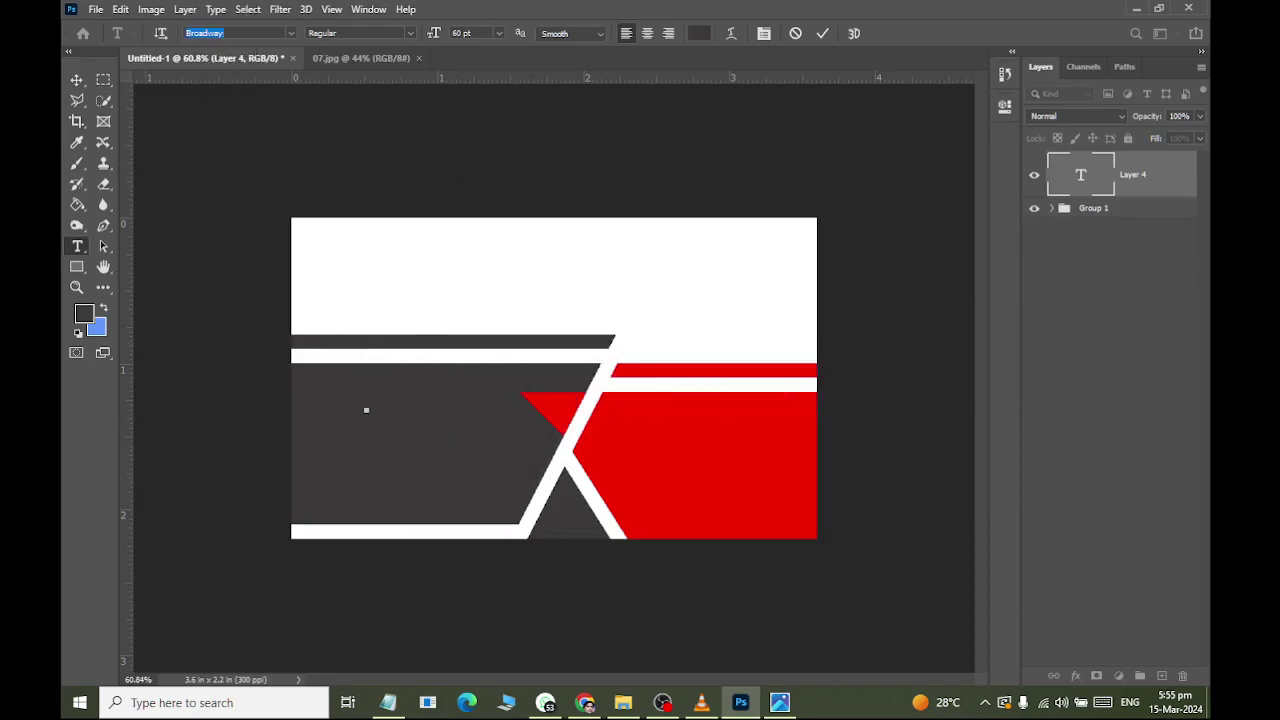
{"action": "type", "text": "Arial N"}
{"action": "key", "text": "Return"}
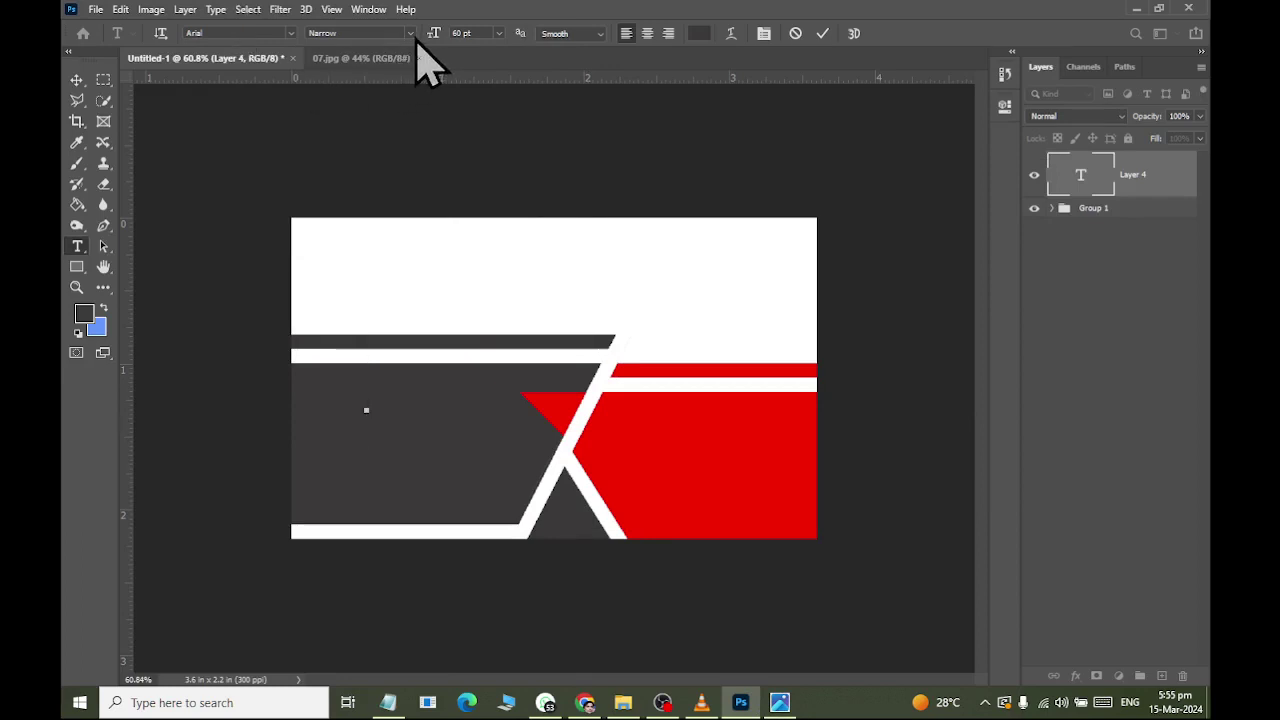
{"action": "left_click", "coordinate": [410, 33]}
{"action": "left_click", "coordinate": [396, 141]}
{"action": "type", "text": "SA"}
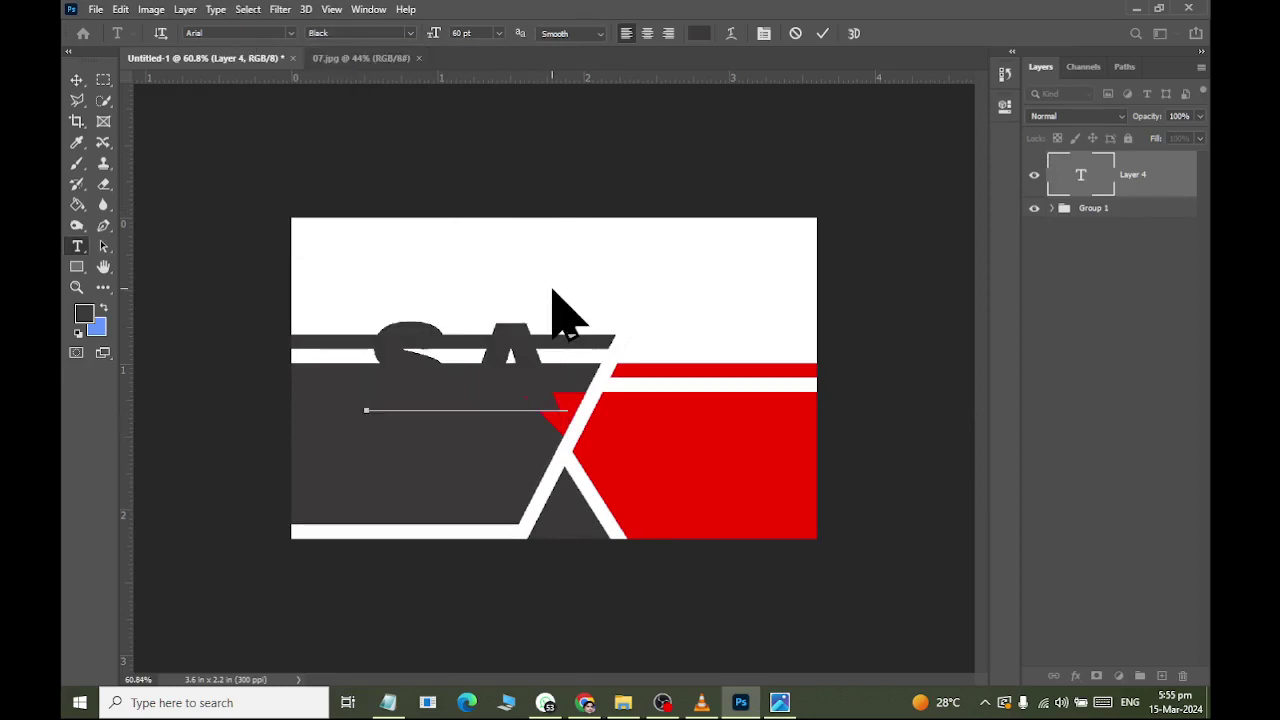
{"action": "type", "text": "IF"}
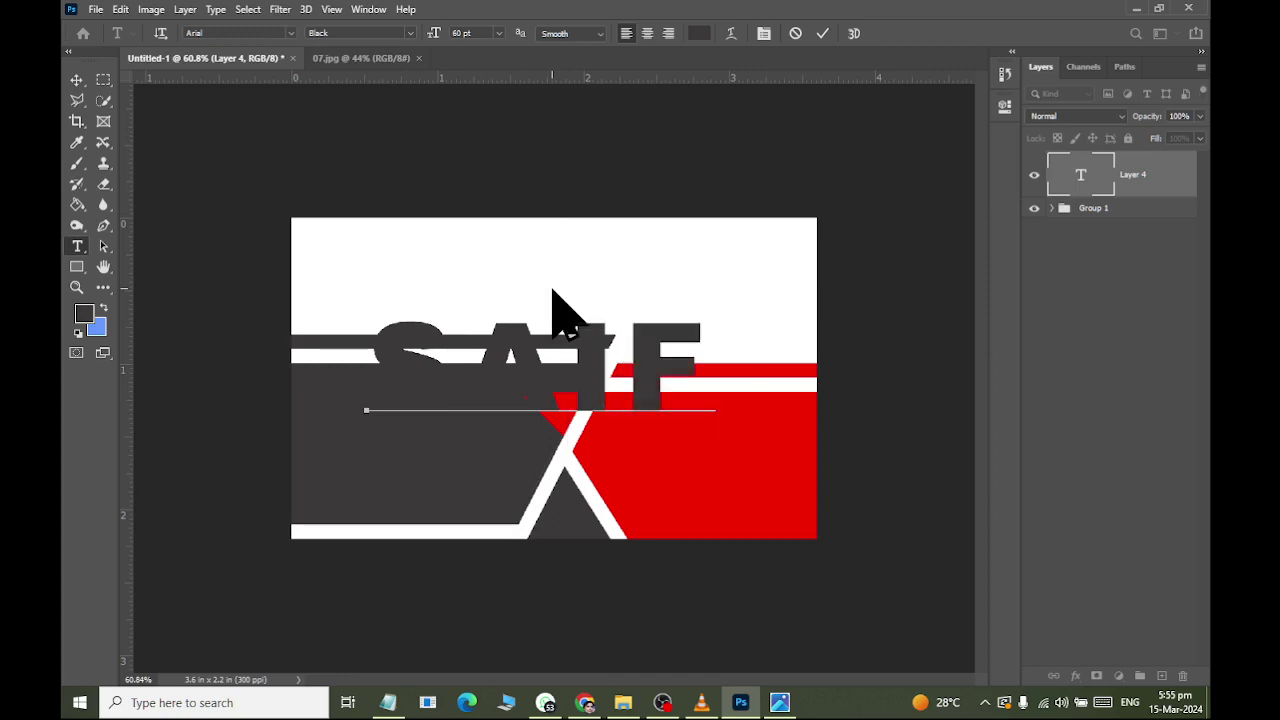
{"action": "type", "text": "U"}
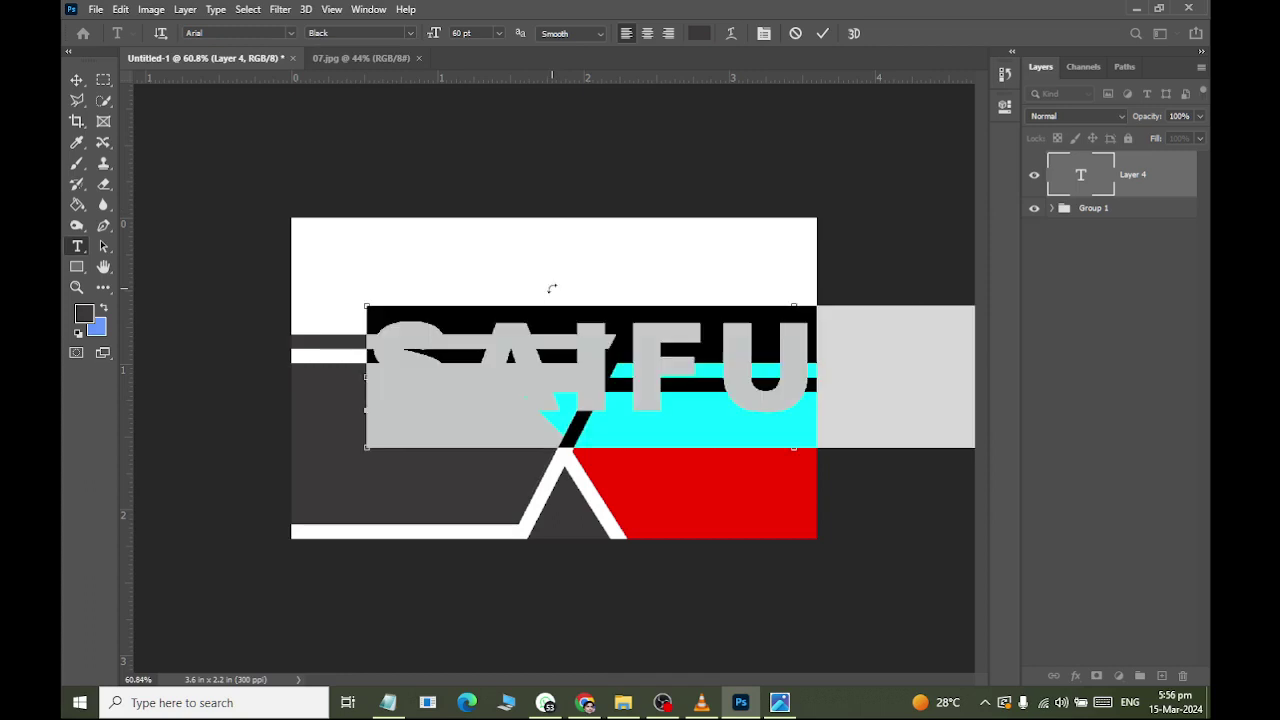
Make the name white (#ffffff), size it to about 12 pt, and move it left.
{"action": "key", "text": "ctrl+a"}
{"action": "left_click", "coordinate": [699, 33]}
{"action": "type", "text": "ffffff"}
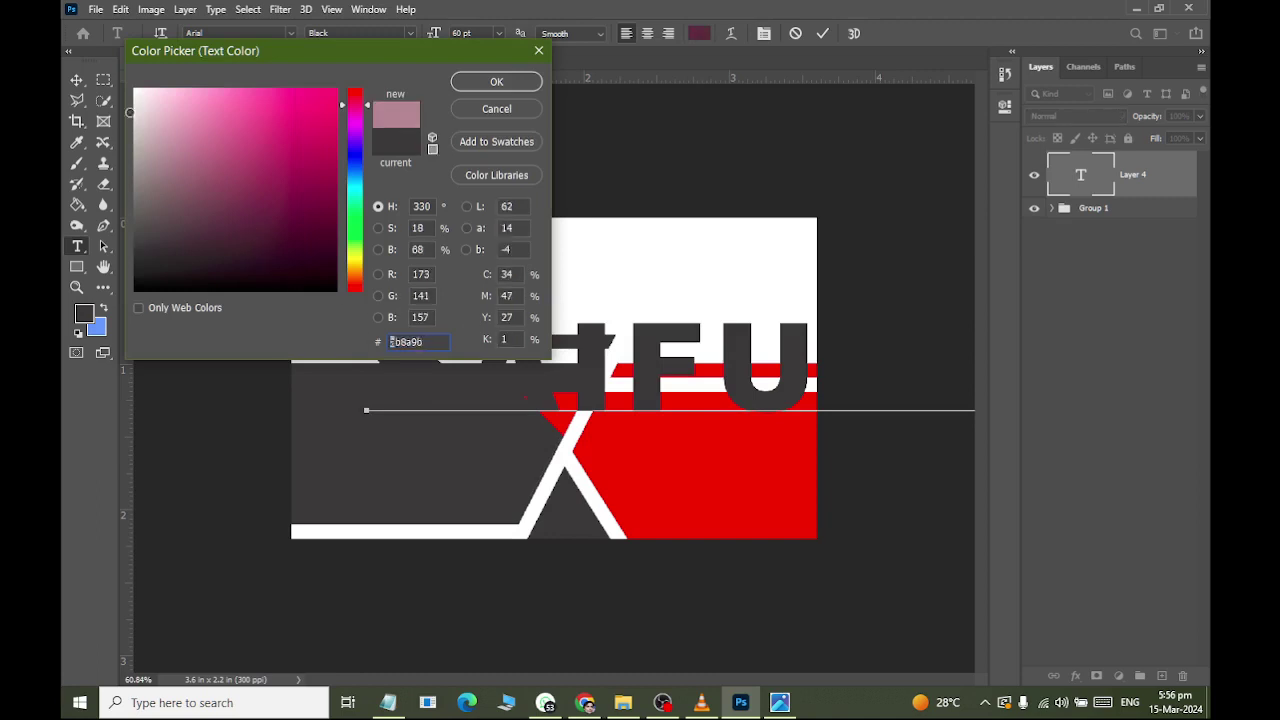
{"action": "left_click", "coordinate": [496, 81]}
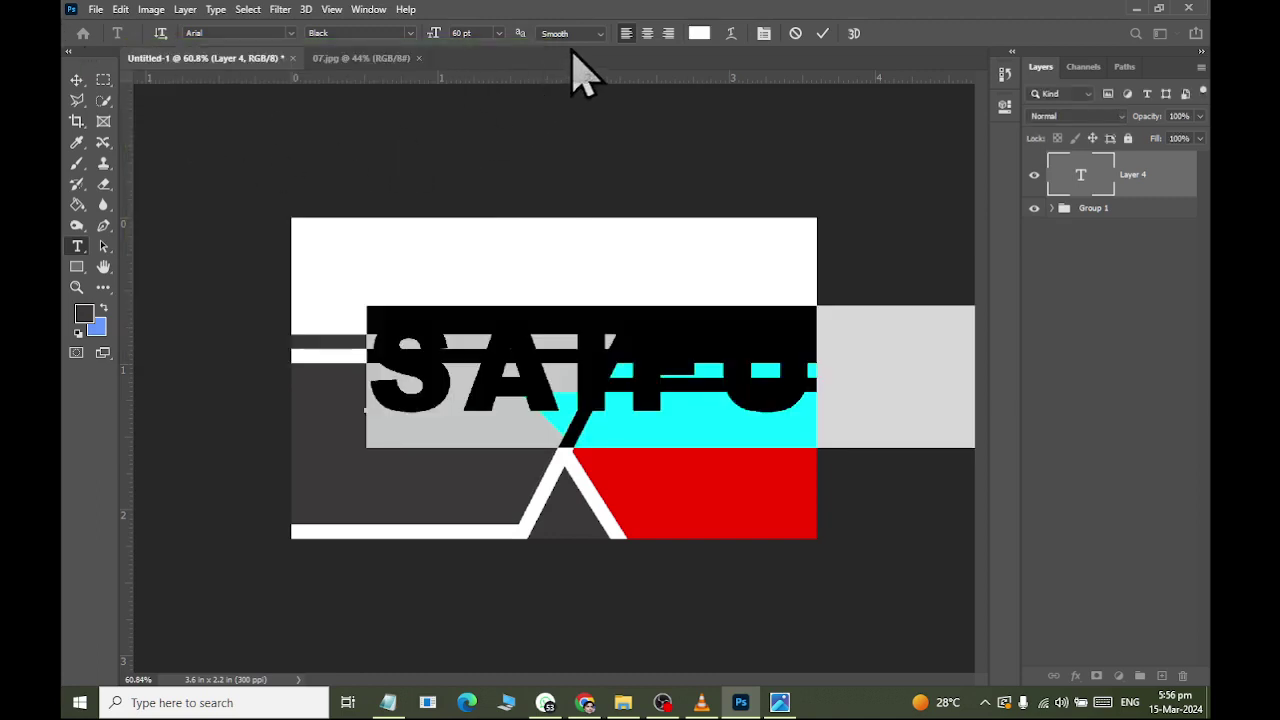
{"action": "left_click", "coordinate": [471, 33]}
{"action": "key", "text": "Down"}
{"action": "key", "text": "Down"}
{"action": "key", "text": "Down"}
{"action": "key", "text": "Down"}
{"action": "key", "text": "Down"}
{"action": "key", "text": "Down"}
{"action": "key", "text": "Down"}
{"action": "key", "text": "Down"}
{"action": "key", "text": "Down"}
{"action": "key", "text": "Down"}
{"action": "key", "text": "Down"}
{"action": "key", "text": "Down"}
{"action": "key", "text": "Down"}
{"action": "key", "text": "Down"}
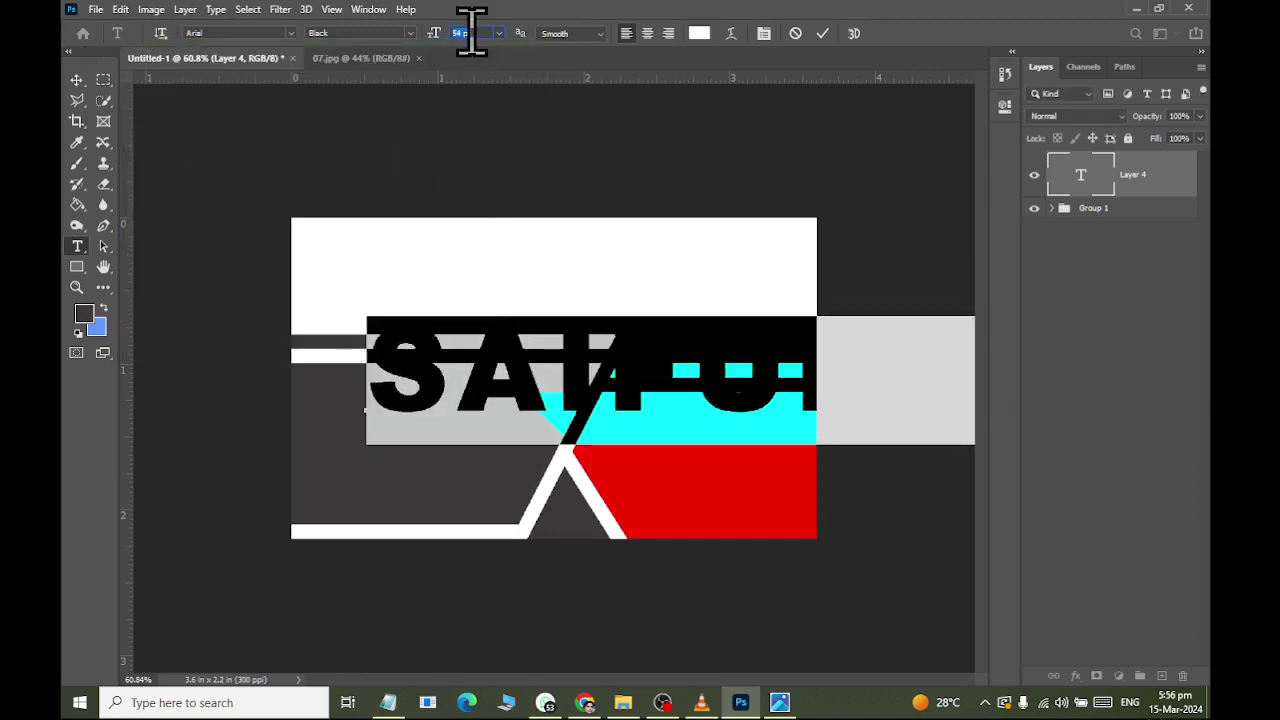
{"action": "key", "text": "Down"}
{"action": "key", "text": "Down"}
{"action": "key", "text": "Down"}
{"action": "key", "text": "Down"}
{"action": "key", "text": "Down"}
{"action": "key", "text": "Down"}
{"action": "key", "text": "Down"}
{"action": "key", "text": "Down"}
{"action": "key", "text": "Down"}
{"action": "key", "text": "Down"}
{"action": "key", "text": "Down"}
{"action": "key", "text": "Down"}
{"action": "key", "text": "Down"}
{"action": "key", "text": "Down"}
{"action": "key", "text": "Down"}
{"action": "key", "text": "Down"}
{"action": "key", "text": "Down"}
{"action": "key", "text": "Down"}
{"action": "key", "text": "Down"}
{"action": "key", "text": "Down"}
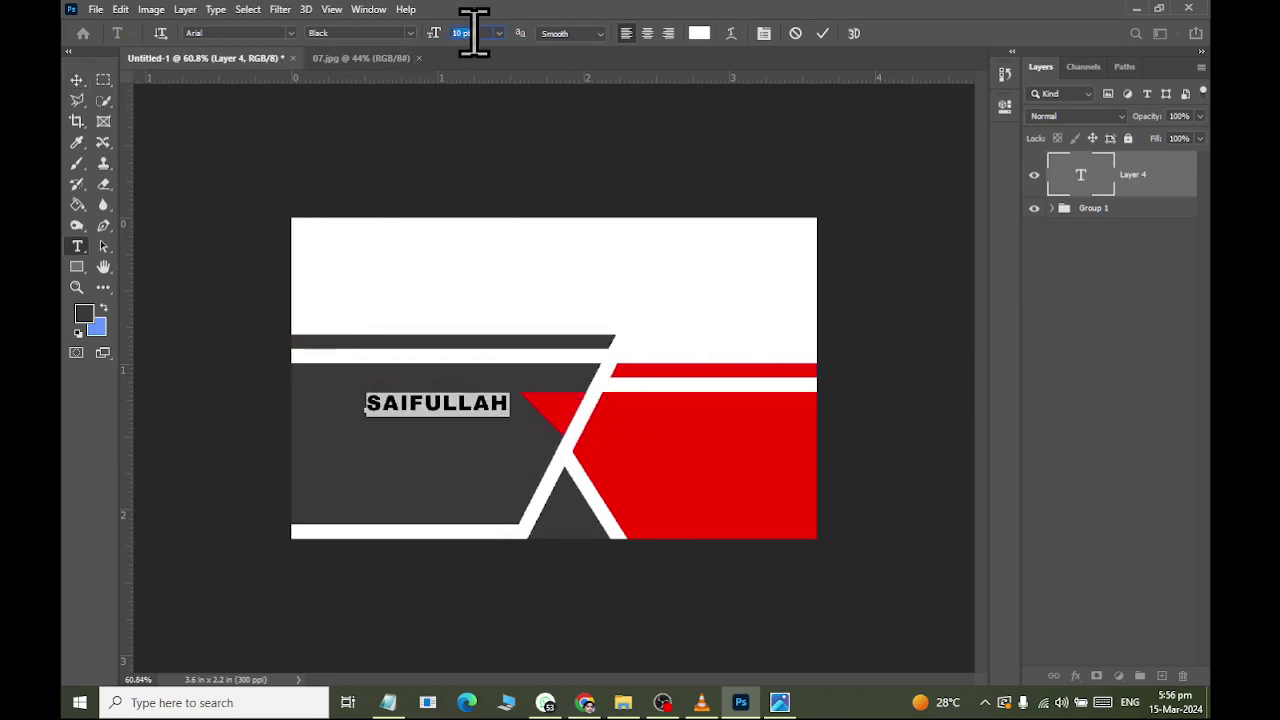
{"action": "key", "text": "Up"}
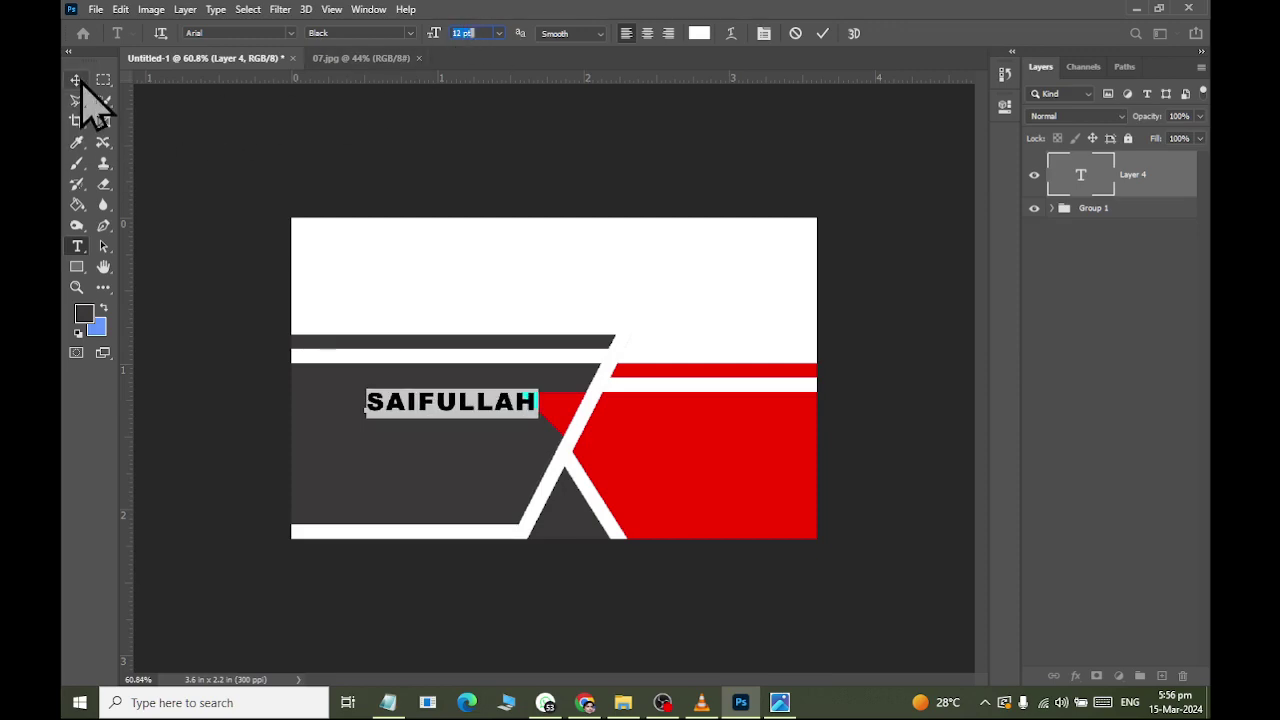
{"action": "left_click", "coordinate": [76, 79]}
{"action": "left_click_drag", "start_coordinate": [455, 407], "coordinate": [393, 415]}
Duplicate the name text layer and place the copy just below the original name.
{"action": "key", "text": "alt+Tab"}
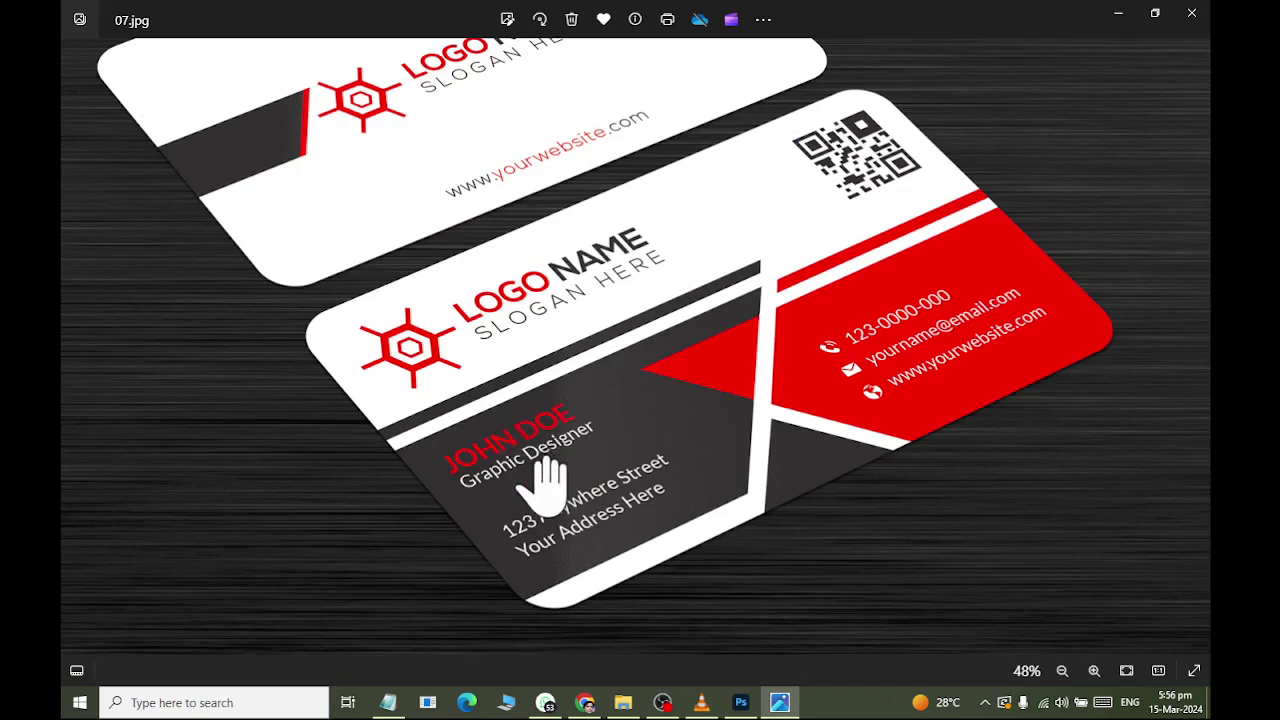
{"action": "key", "text": "alt+Tab"}
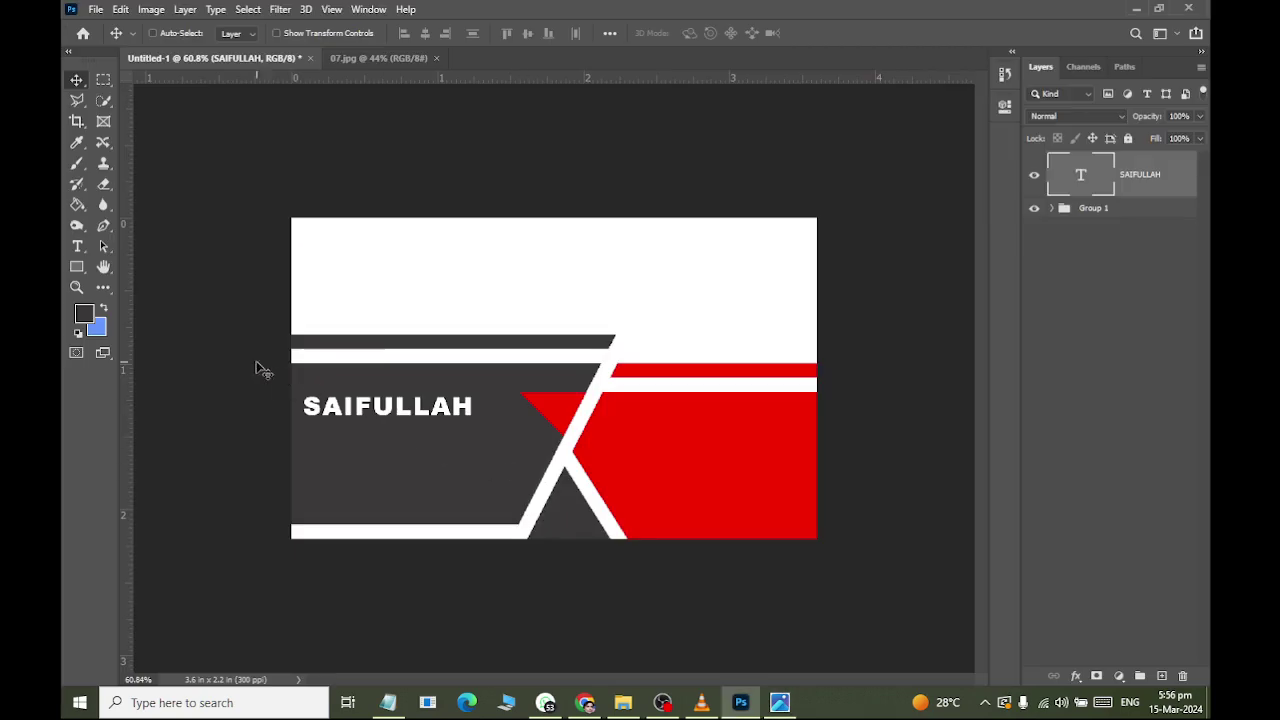
{"action": "left_click_drag", "start_coordinate": [325, 320], "coordinate": [385, 331]}
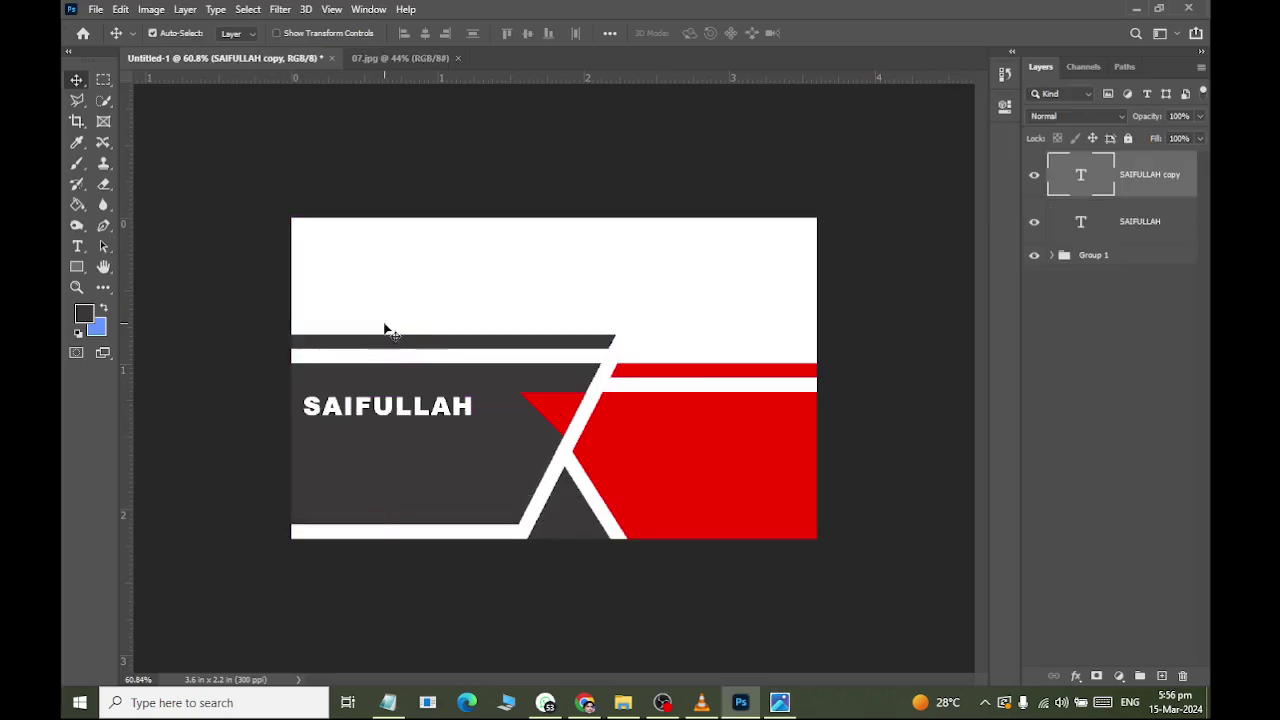
{"action": "left_click_drag", "start_coordinate": [393, 413], "coordinate": [385, 440]}
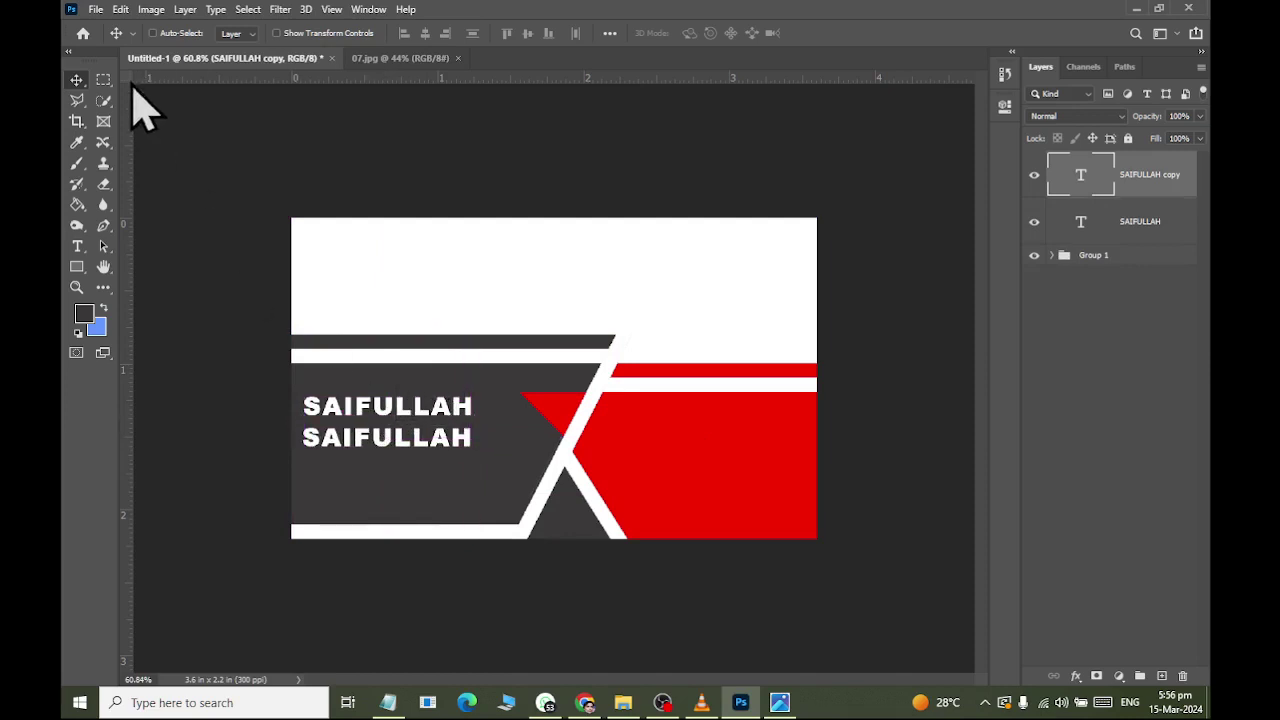
Change the copy to 'Graphics Designer' in Regular weight at 9 pt, then nudge it up.
{"action": "left_click", "coordinate": [77, 246]}
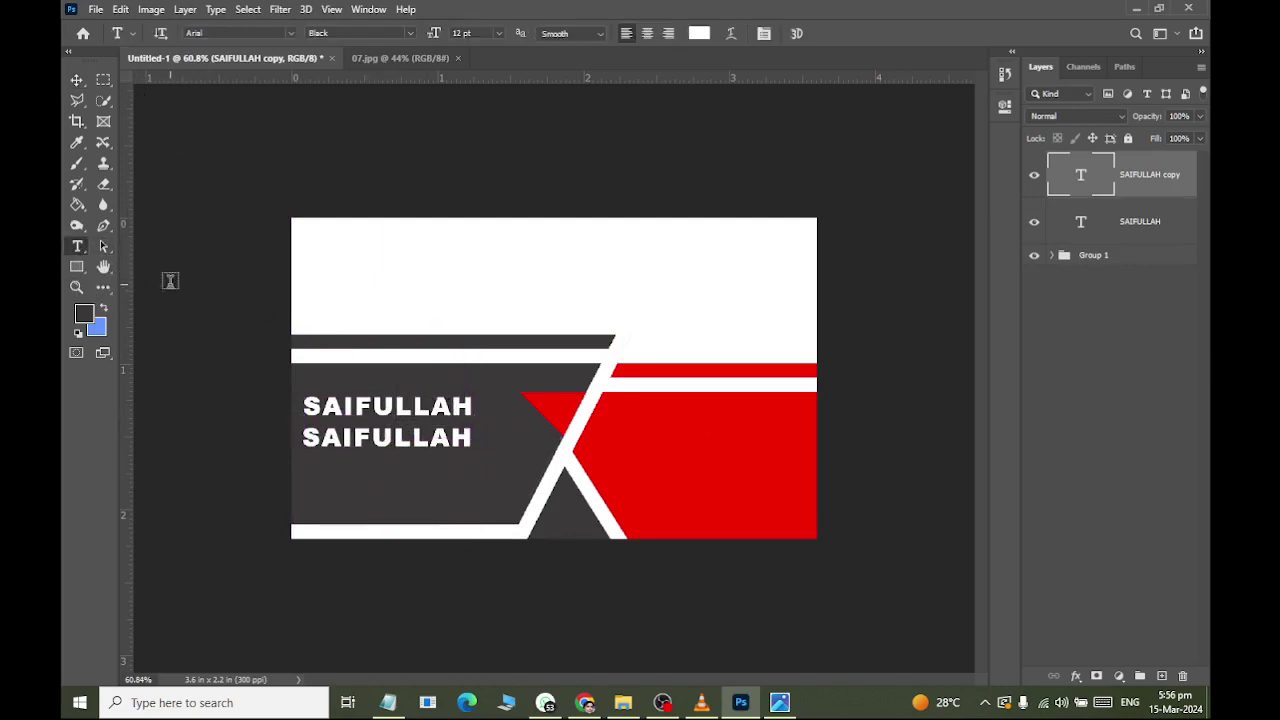
{"action": "double_click", "coordinate": [350, 450]}
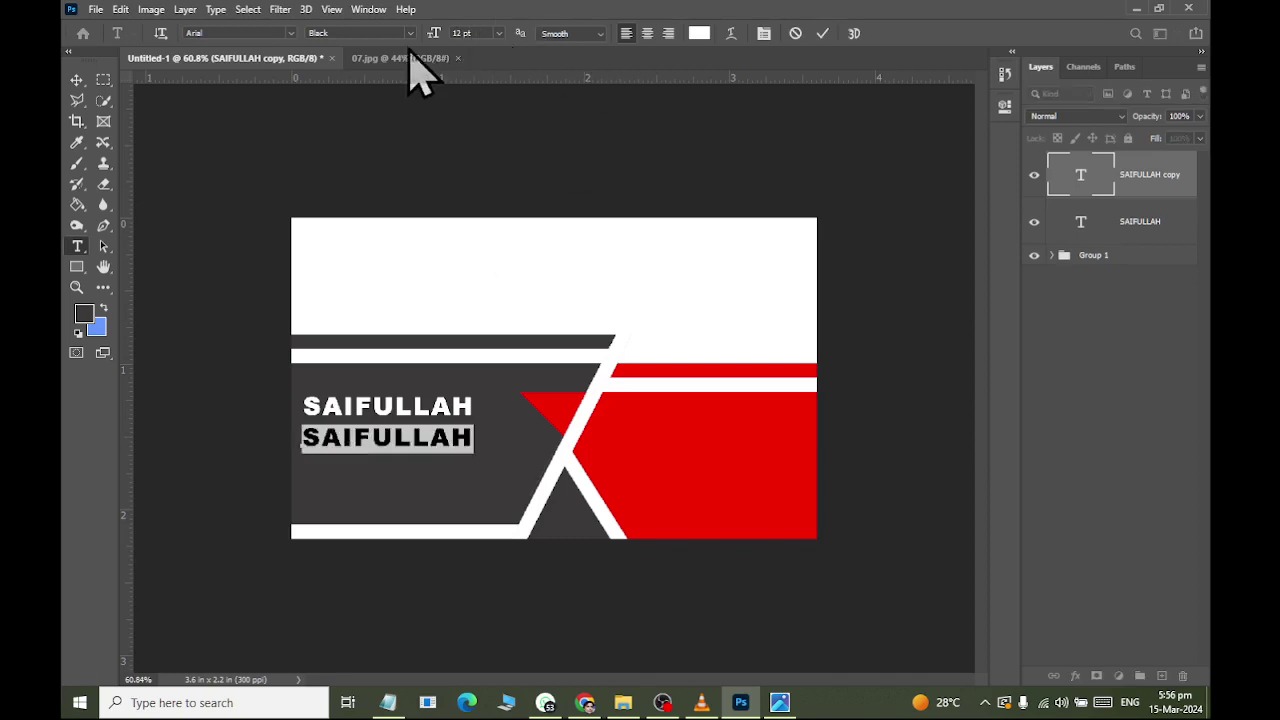
{"action": "left_click", "coordinate": [410, 33]}
{"action": "left_click", "coordinate": [400, 110]}
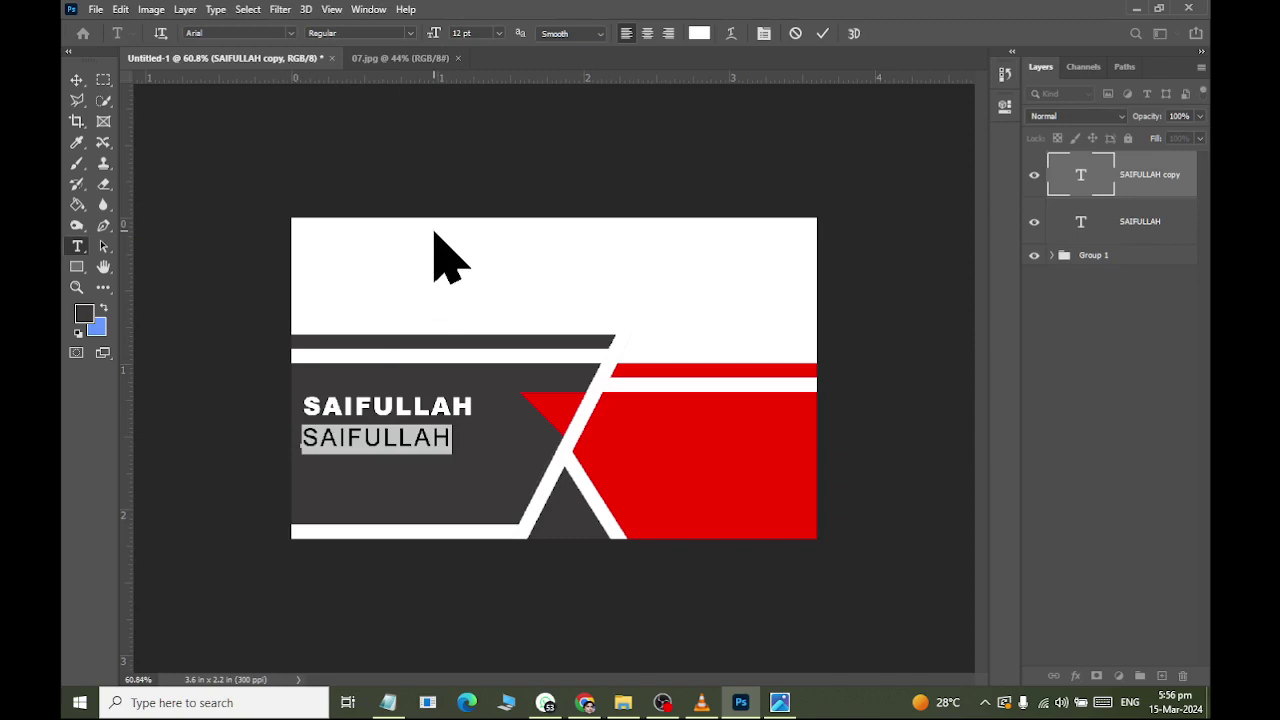
{"action": "type", "text": "Graphi"}
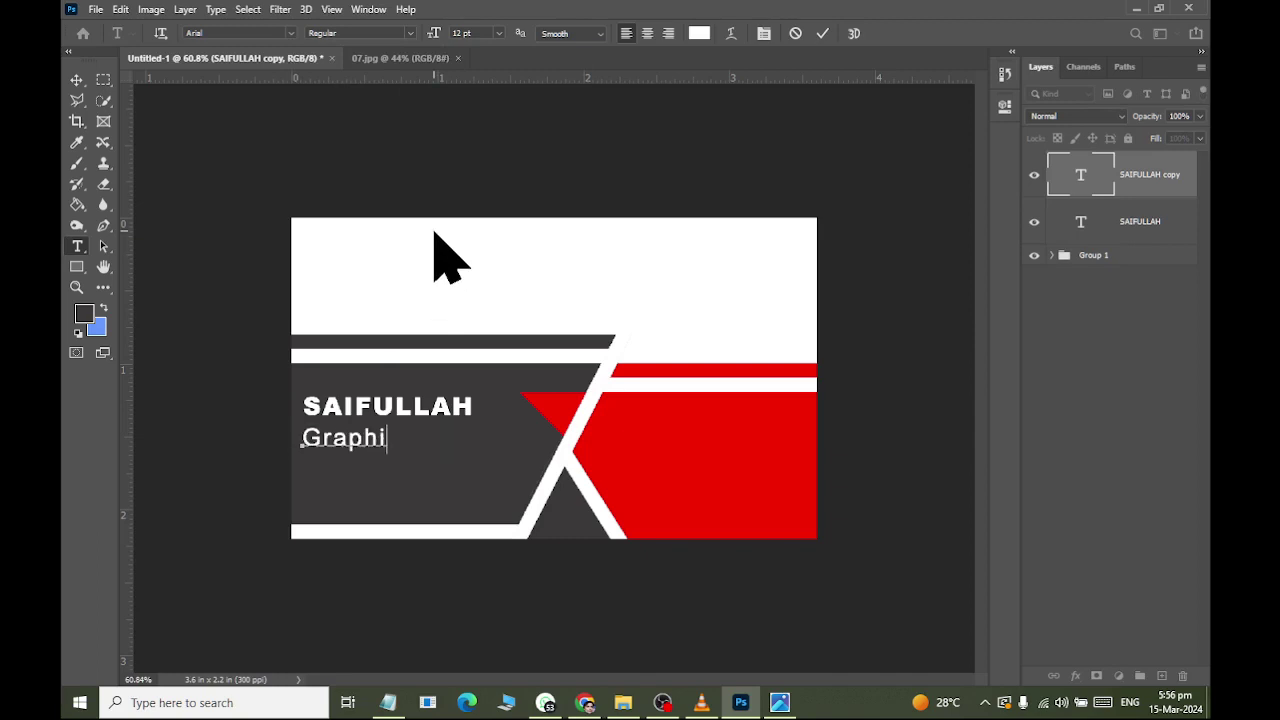
{"action": "type", "text": "cs Designer"}
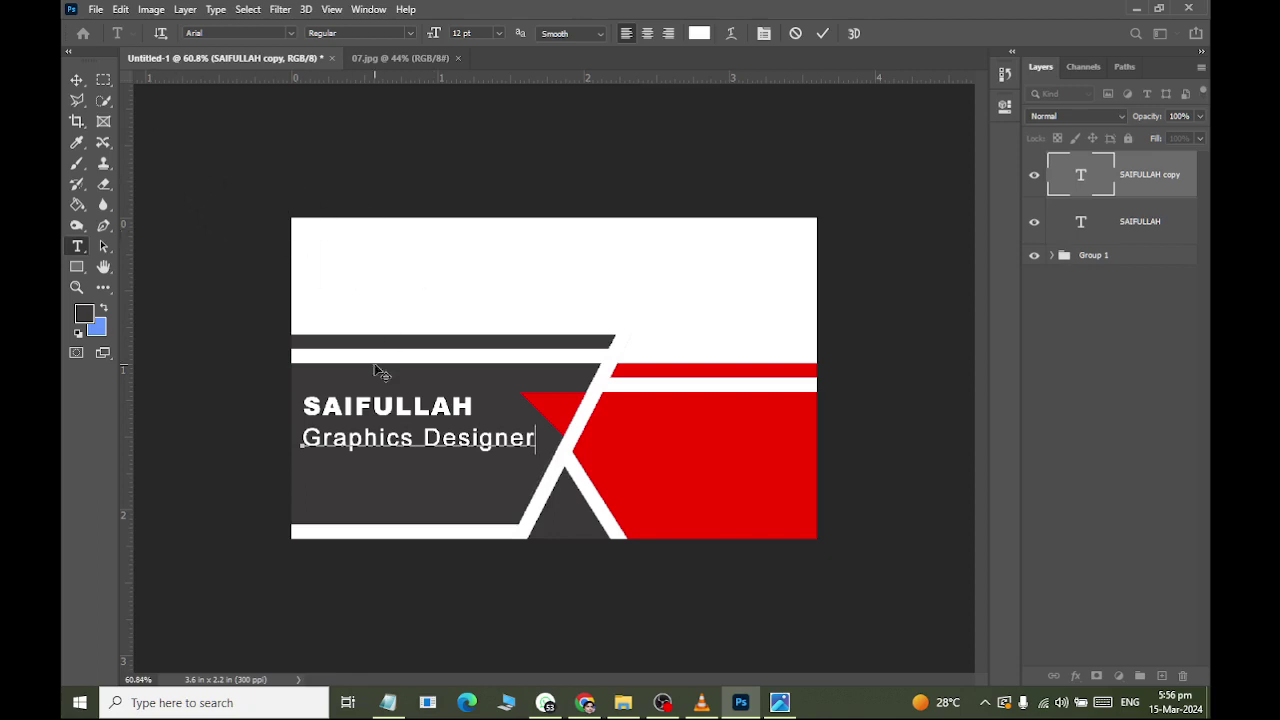
{"action": "triple_click", "coordinate": [378, 430]}
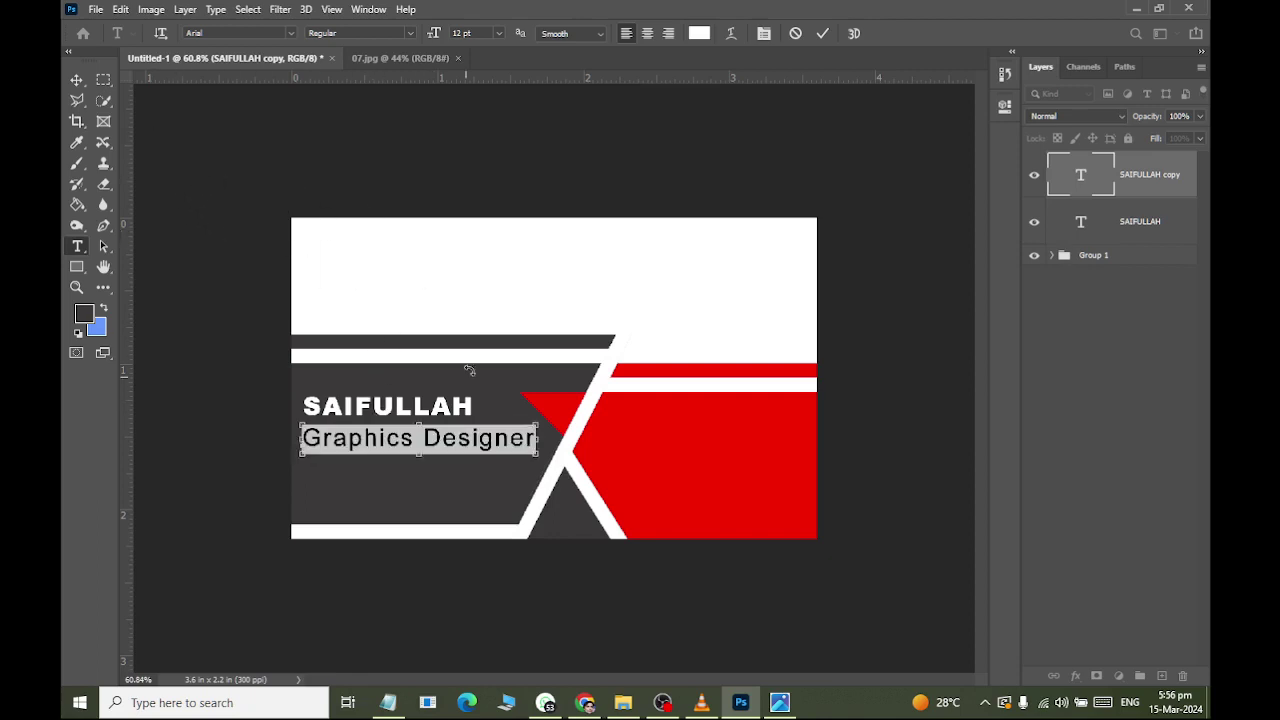
{"action": "left_click", "coordinate": [462, 33]}
{"action": "type", "text": "9"}
{"action": "key", "text": "Return"}
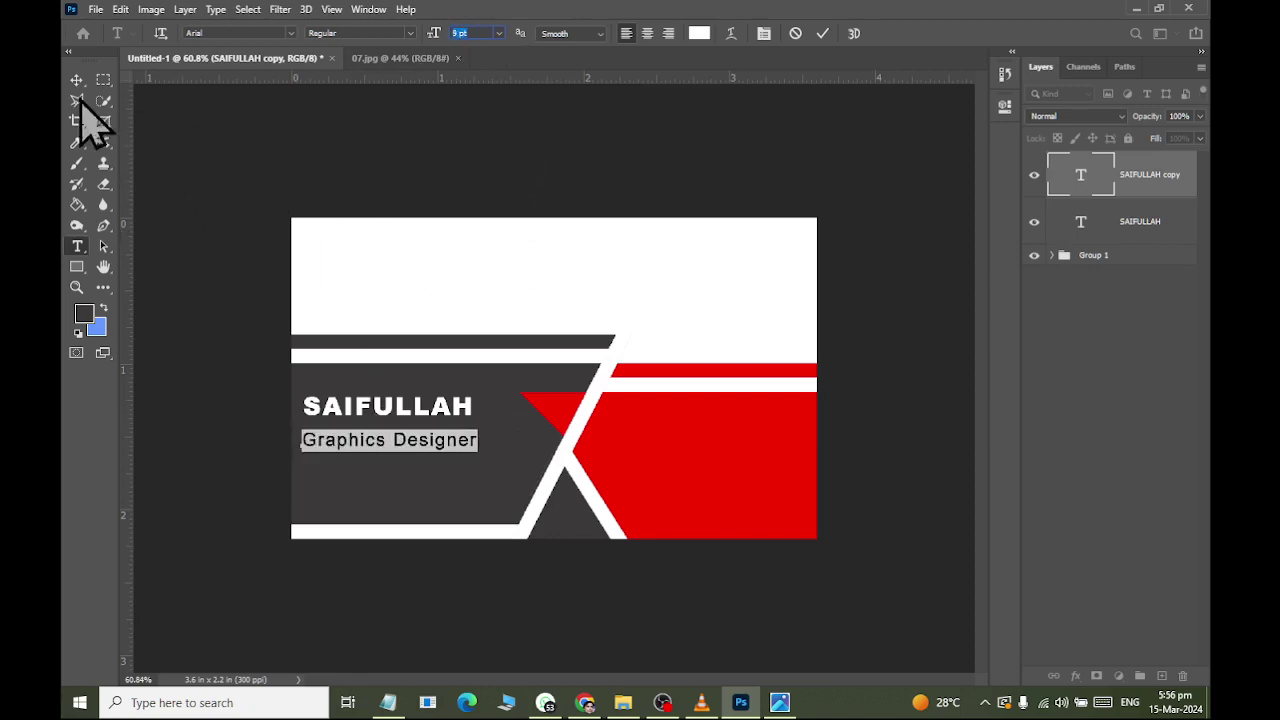
{"action": "left_click", "coordinate": [76, 79]}
{"action": "key", "text": "Up"}
{"action": "key", "text": "Up"}
{"action": "key", "text": "Up"}
{"action": "key", "text": "Up"}
{"action": "key", "text": "Up"}
{"action": "key", "text": "Up"}
{"action": "key", "text": "Up"}
{"action": "key", "text": "Up"}
{"action": "key", "text": "Up"}
{"action": "key", "text": "Up"}
{"action": "key", "text": "Up"}
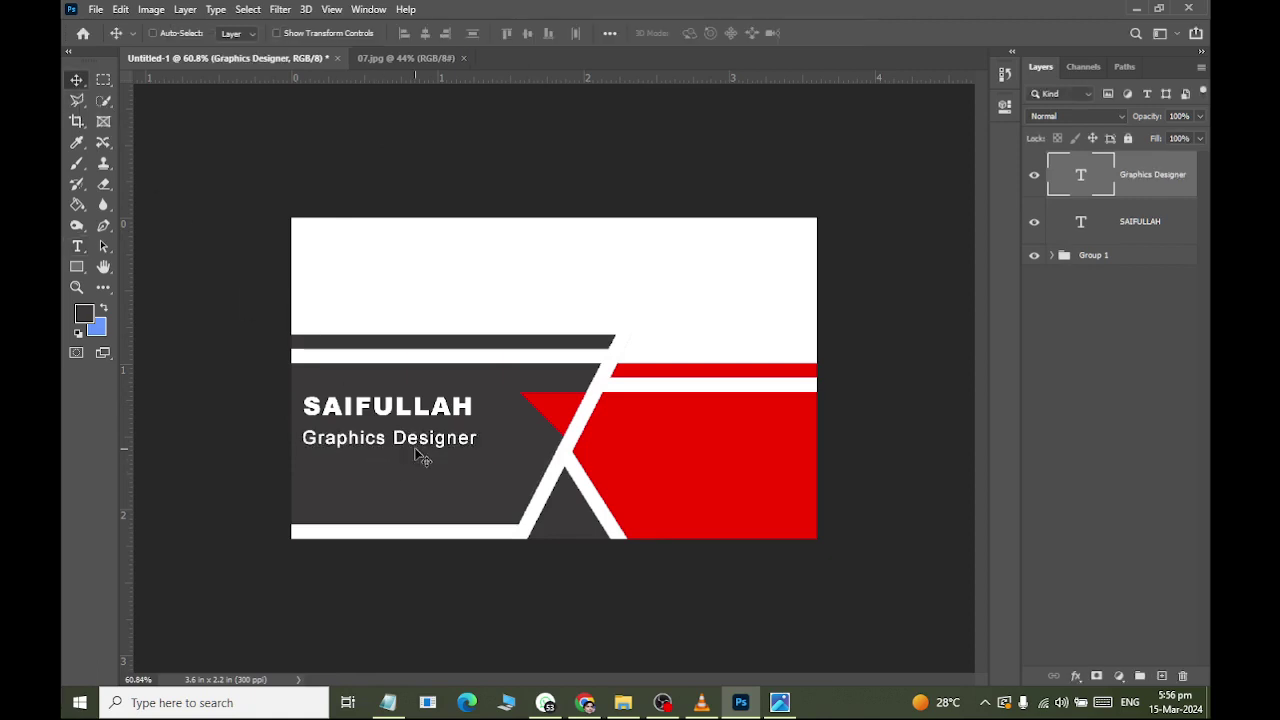
Start a new text box near the top of the card's white area.
{"action": "key", "text": "alt+Tab"}
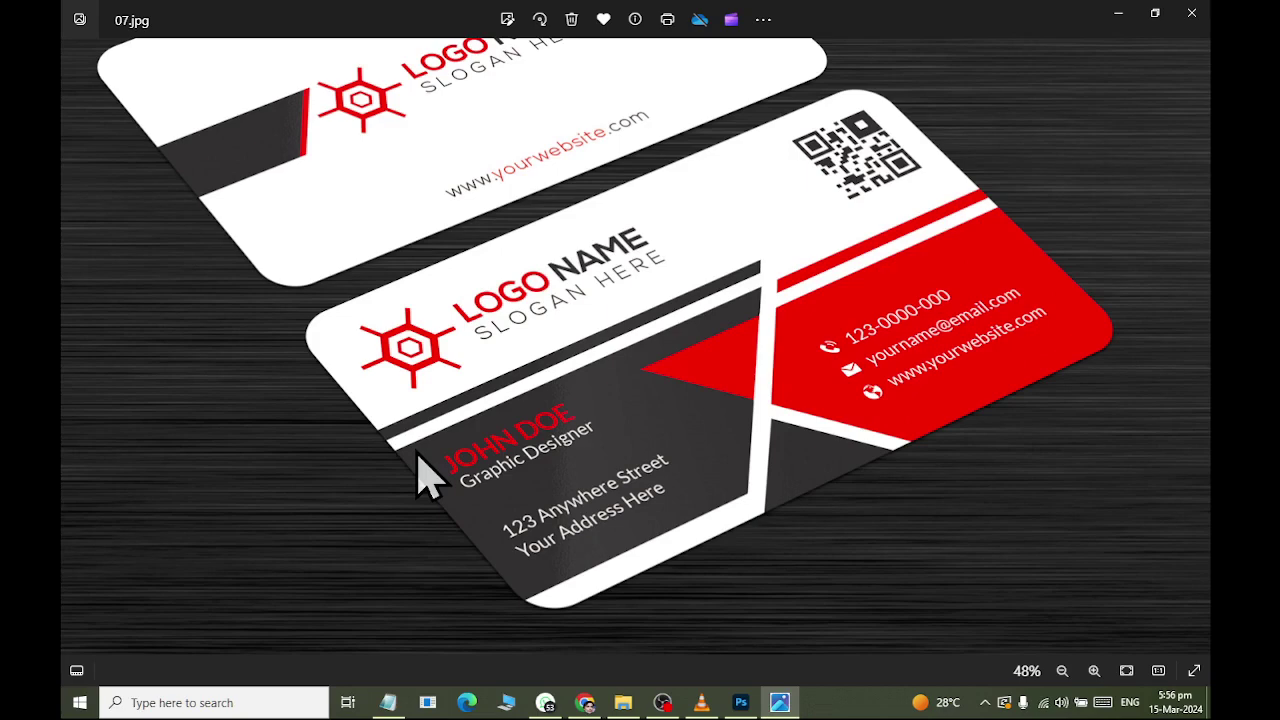
{"action": "key", "text": "alt+Tab"}
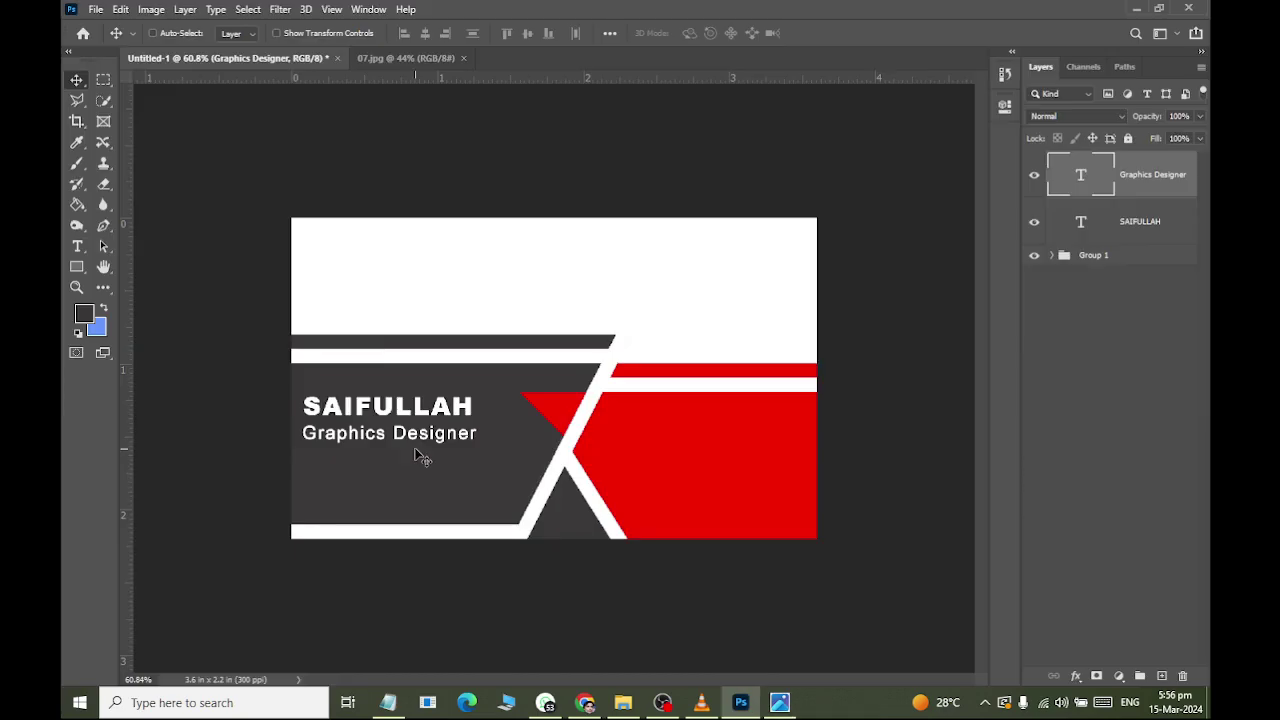
{"action": "left_click", "coordinate": [77, 246]}
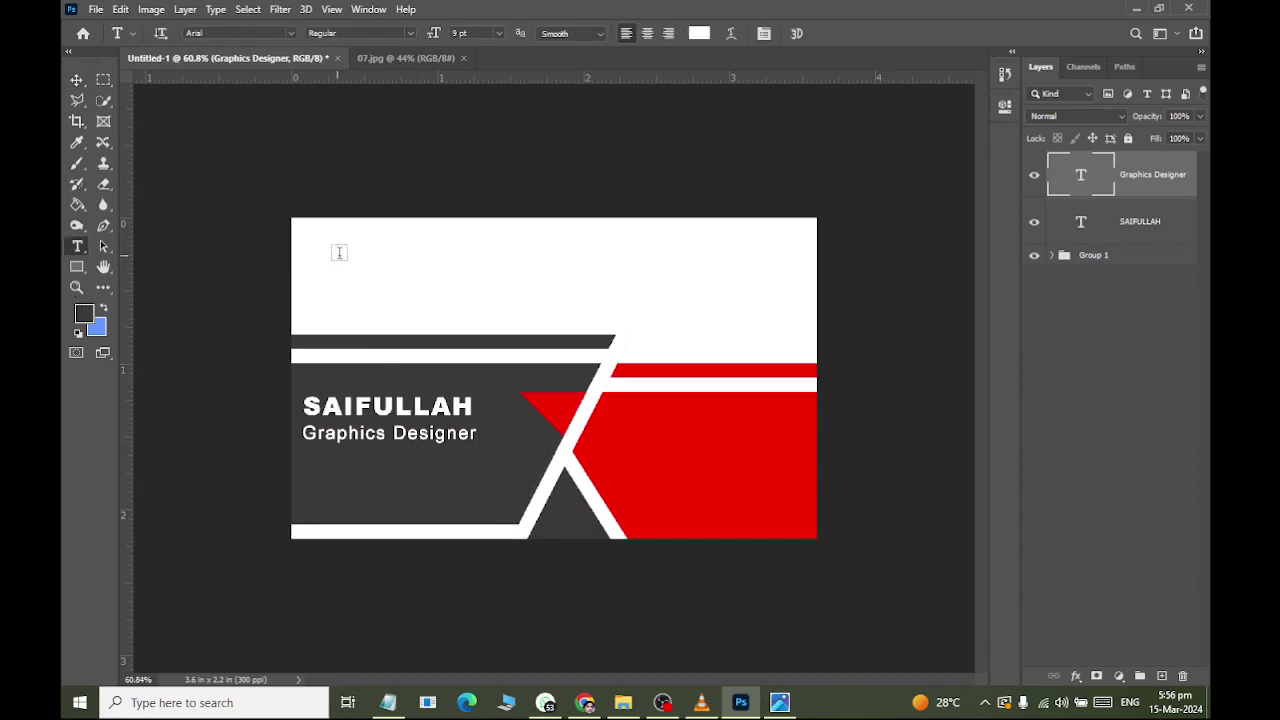
{"action": "left_click", "coordinate": [400, 248]}
{"action": "key", "text": "BackSpace"}
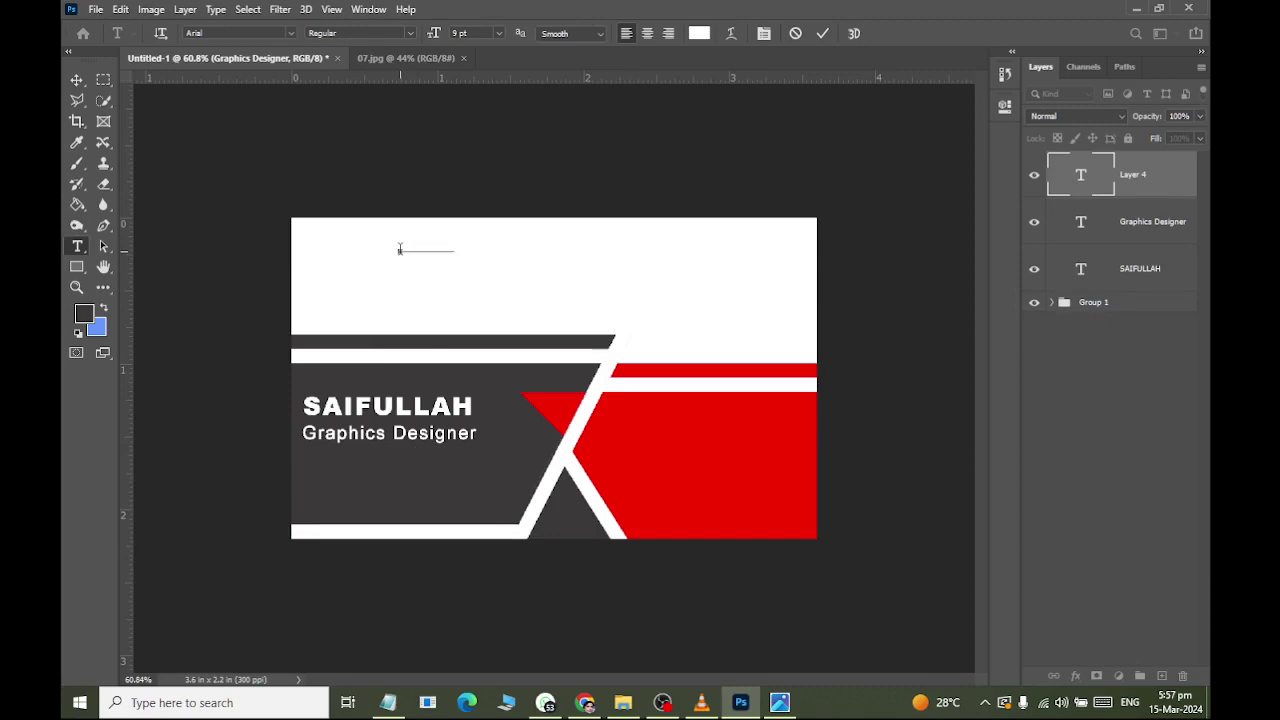
{"action": "key", "text": "alt+Tab"}
{"action": "key", "text": "alt+Tab"}
Colour the company-name heading with the card's sampled red, size it 14 pt, and move it left.
{"action": "left_click", "coordinate": [698, 34]}
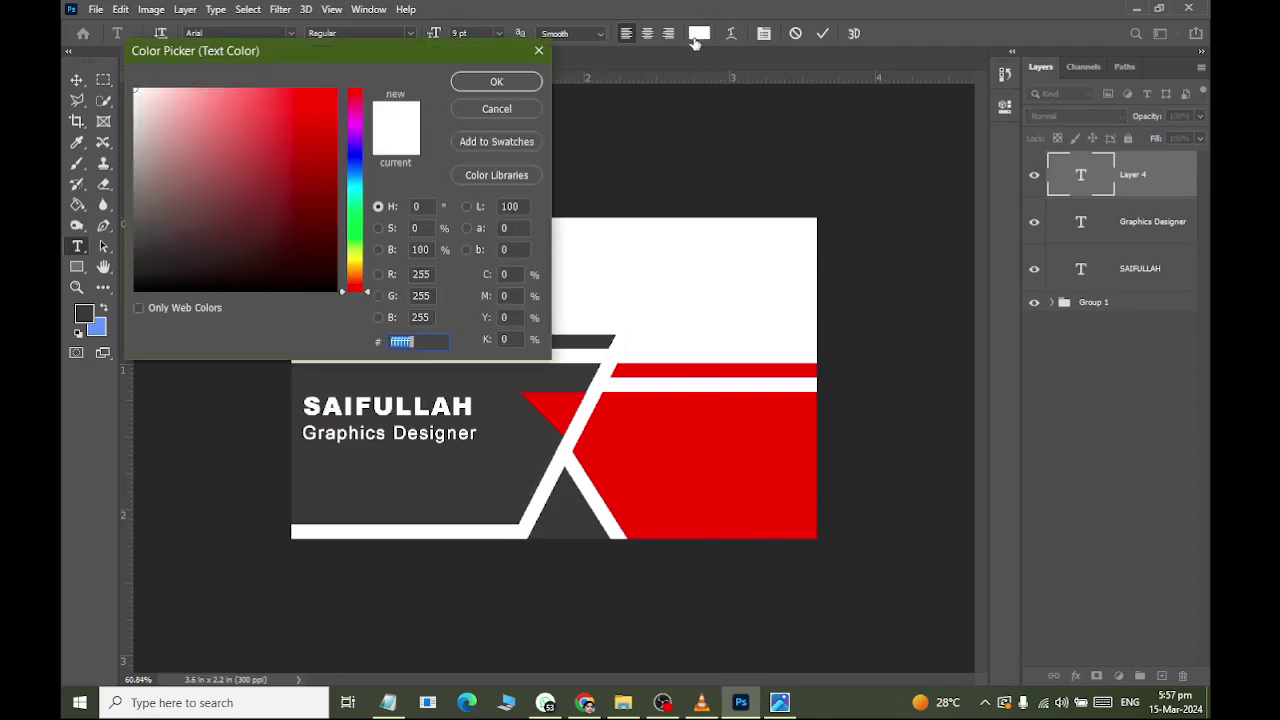
{"action": "left_click", "coordinate": [770, 461]}
{"action": "left_click", "coordinate": [496, 82]}
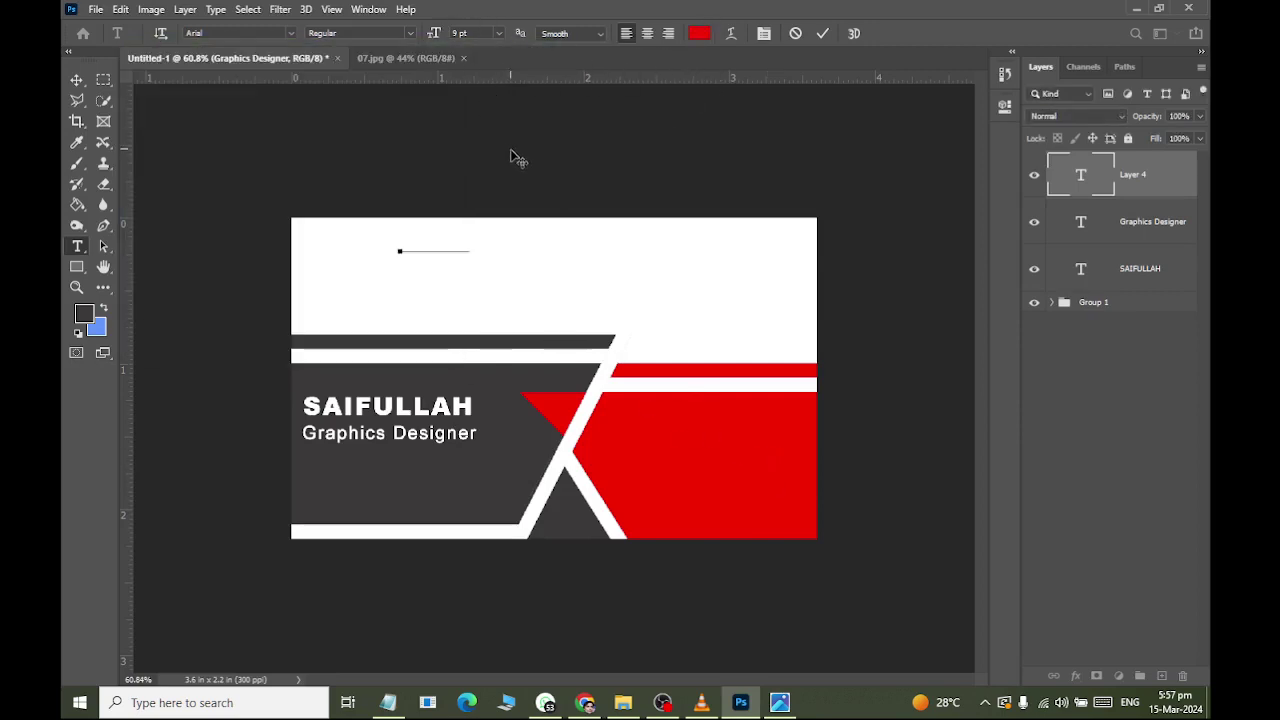
{"action": "key", "text": "ctrl+a"}
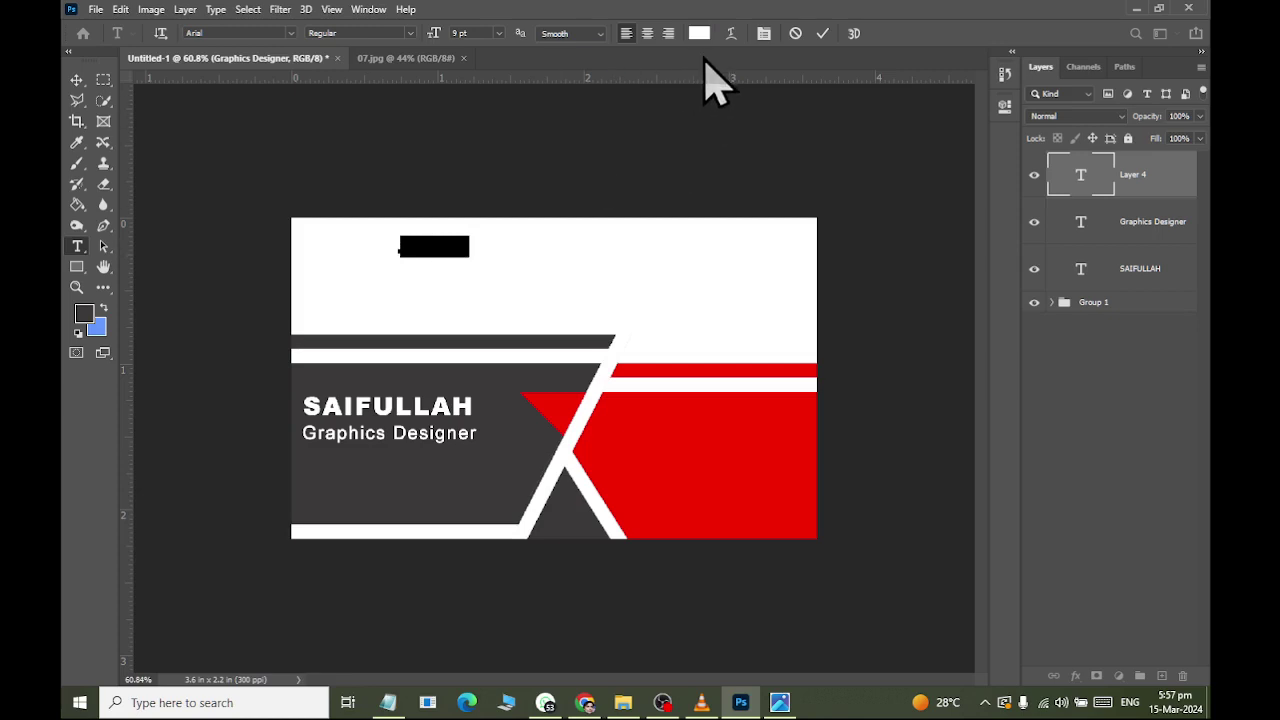
{"action": "left_click", "coordinate": [698, 34]}
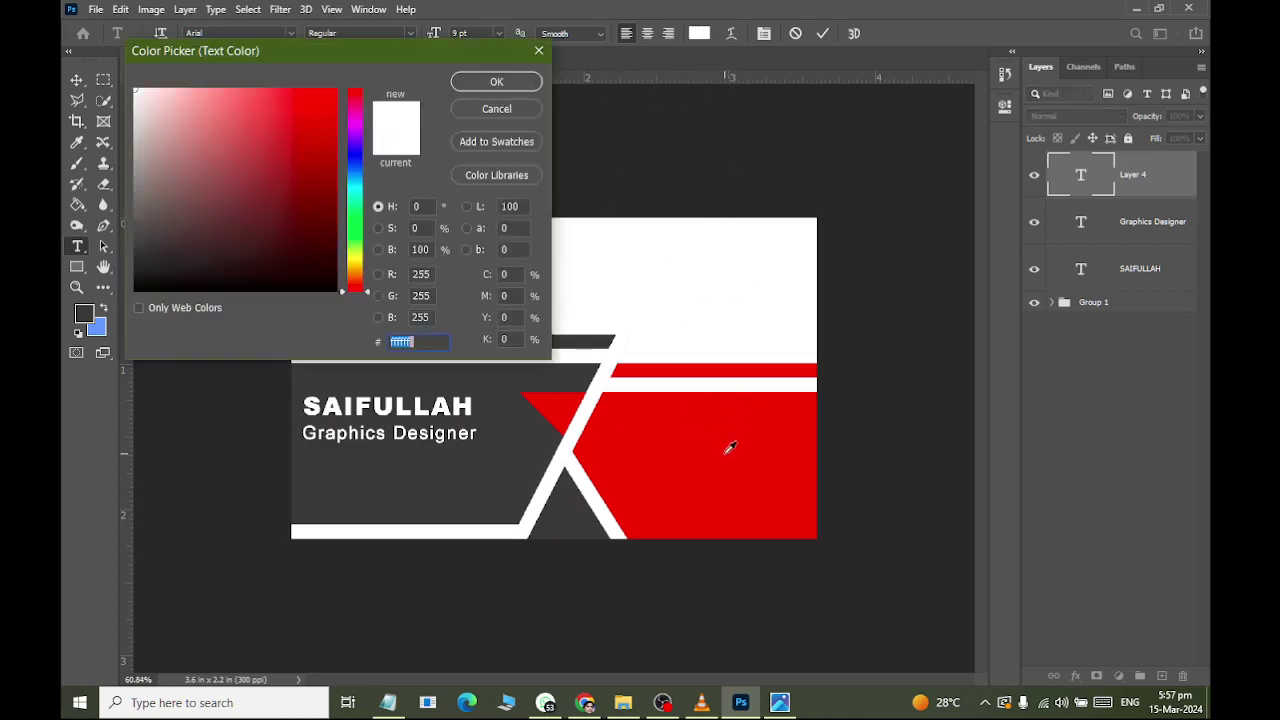
{"action": "left_click", "coordinate": [712, 445]}
{"action": "left_click", "coordinate": [496, 82]}
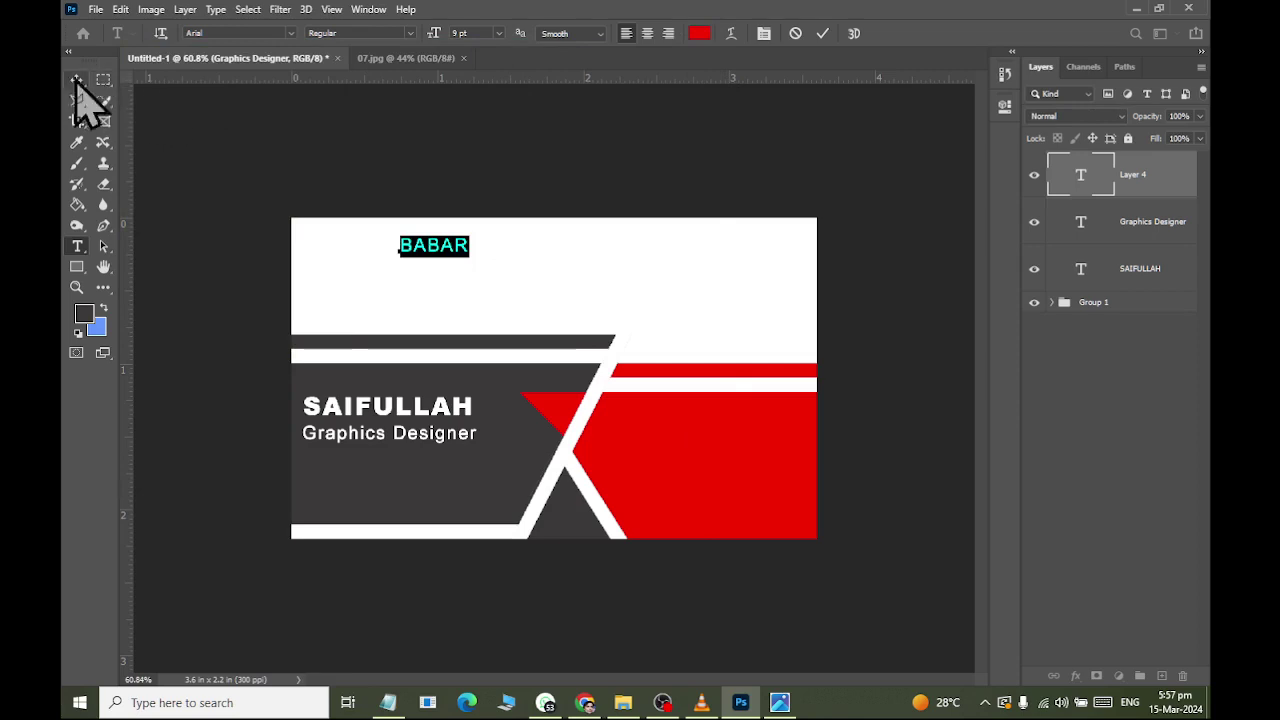
{"action": "key", "text": "Up"}
{"action": "key", "text": "Up"}
{"action": "key", "text": "Up"}
{"action": "key", "text": "Up"}
{"action": "key", "text": "Up"}
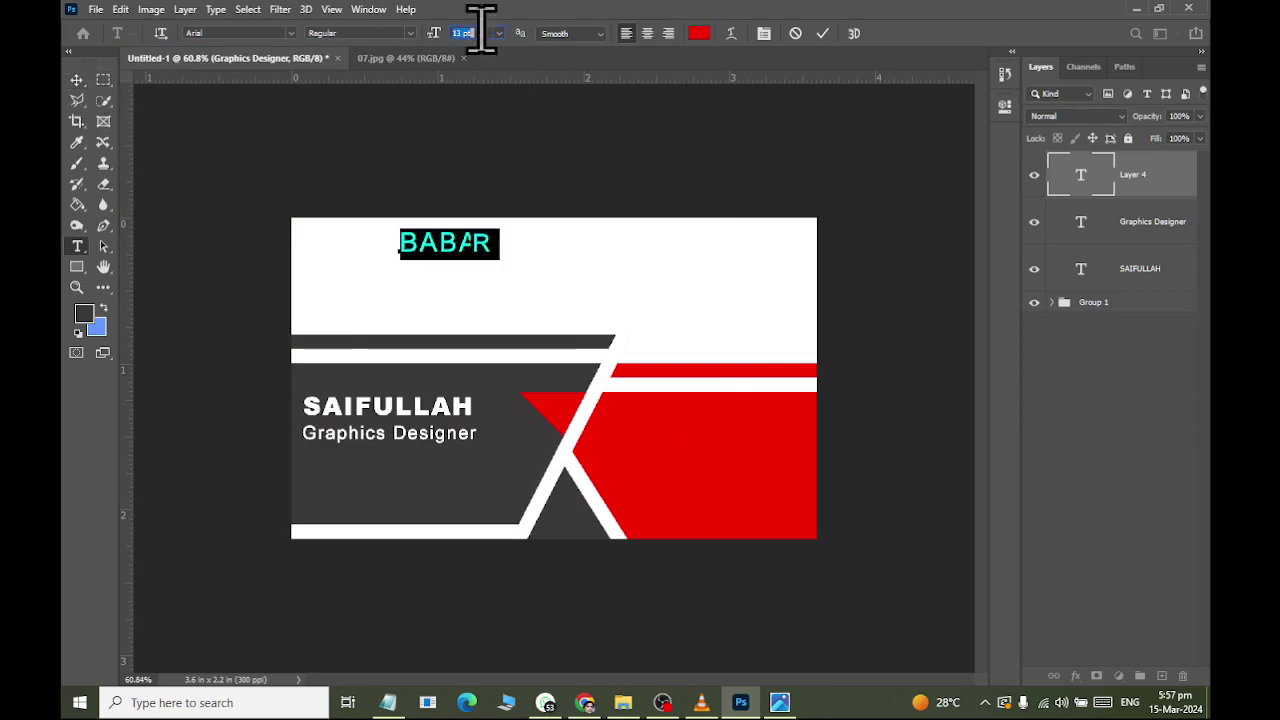
{"action": "left_click", "coordinate": [76, 80]}
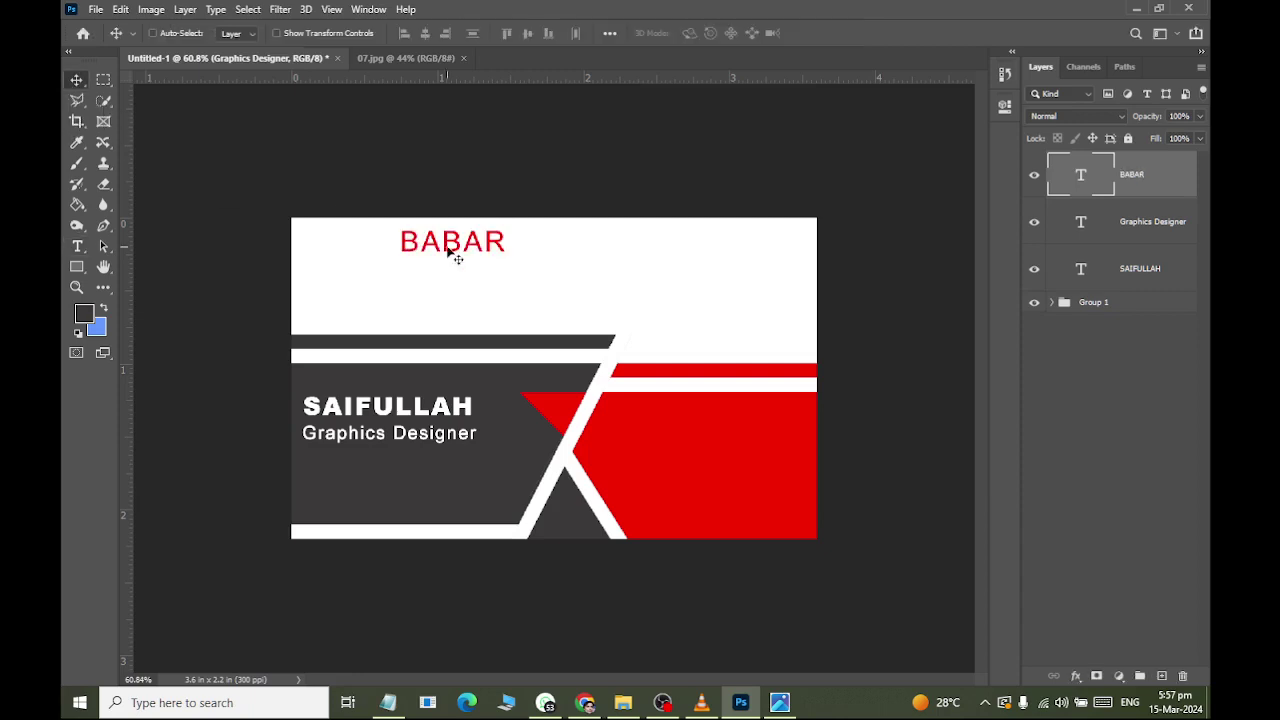
{"action": "left_click_drag", "start_coordinate": [462, 243], "coordinate": [436, 242]}
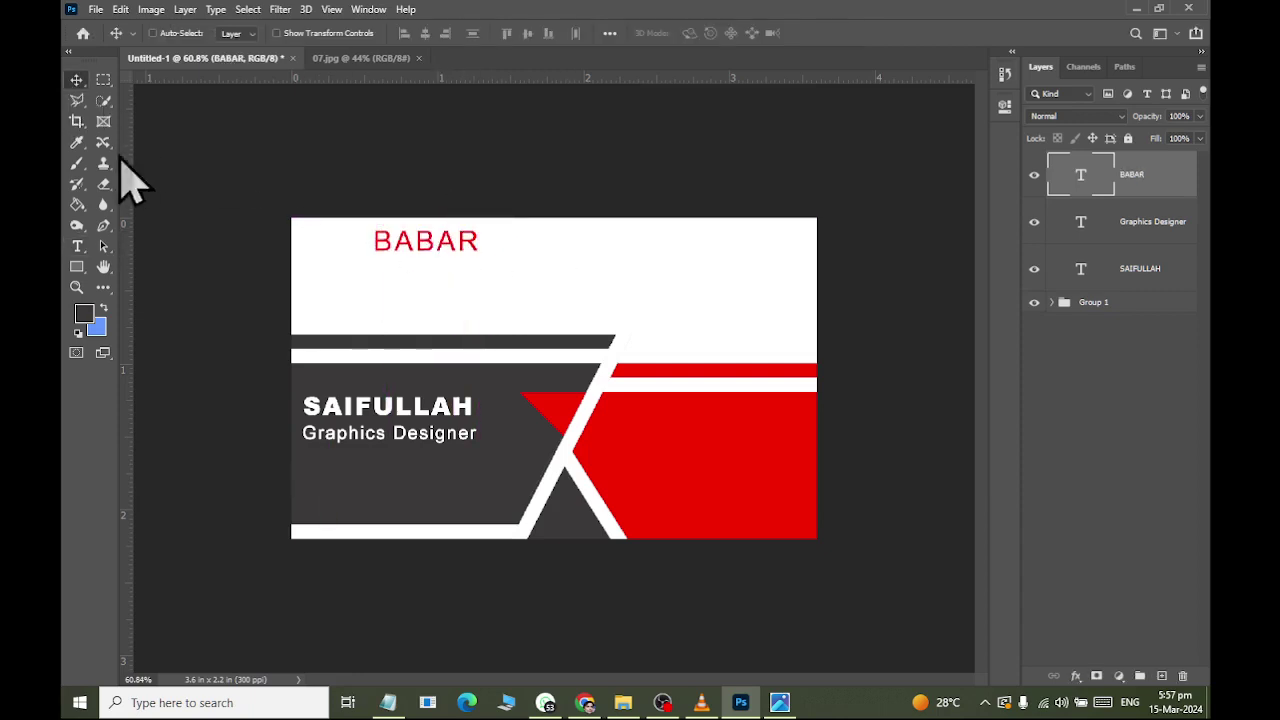
{"action": "left_click", "coordinate": [78, 267]}
Add a 'Gold House' text line below the red heading in Black weight.
{"action": "key", "text": "alt+Tab"}
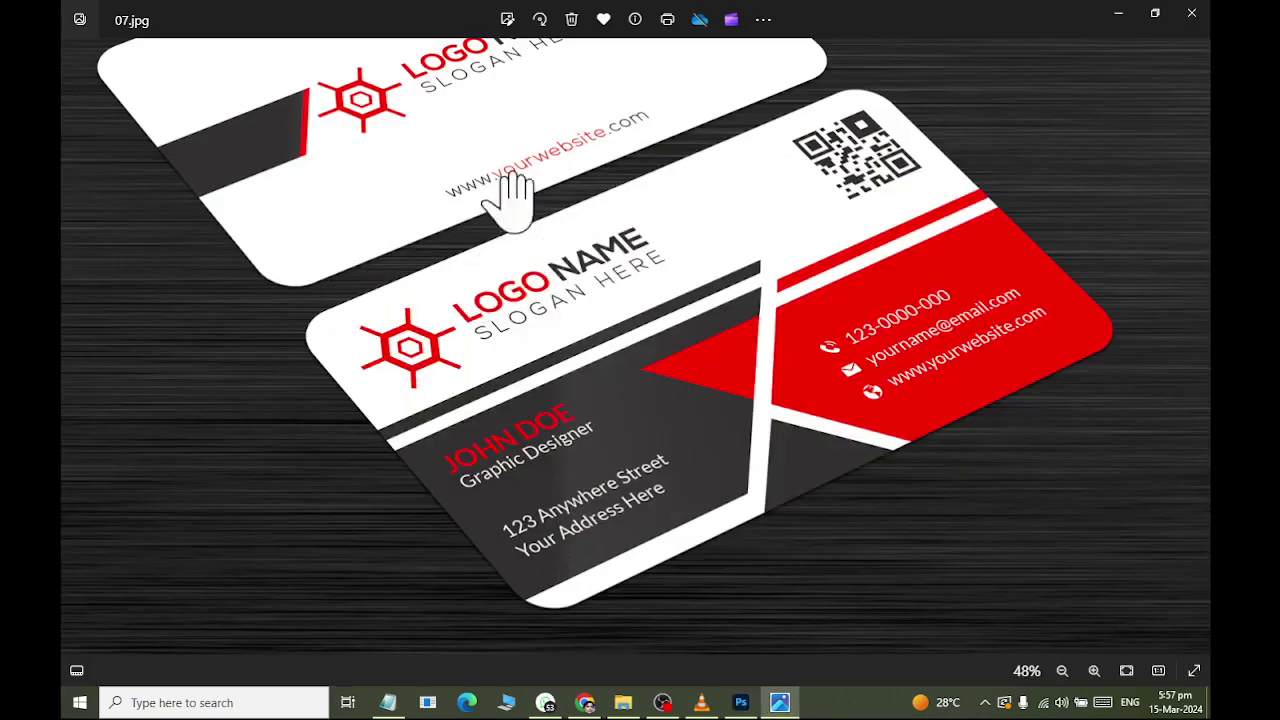
{"action": "scroll", "coordinate": [583, 155], "scroll_direction": "down", "scroll_amount": 1}
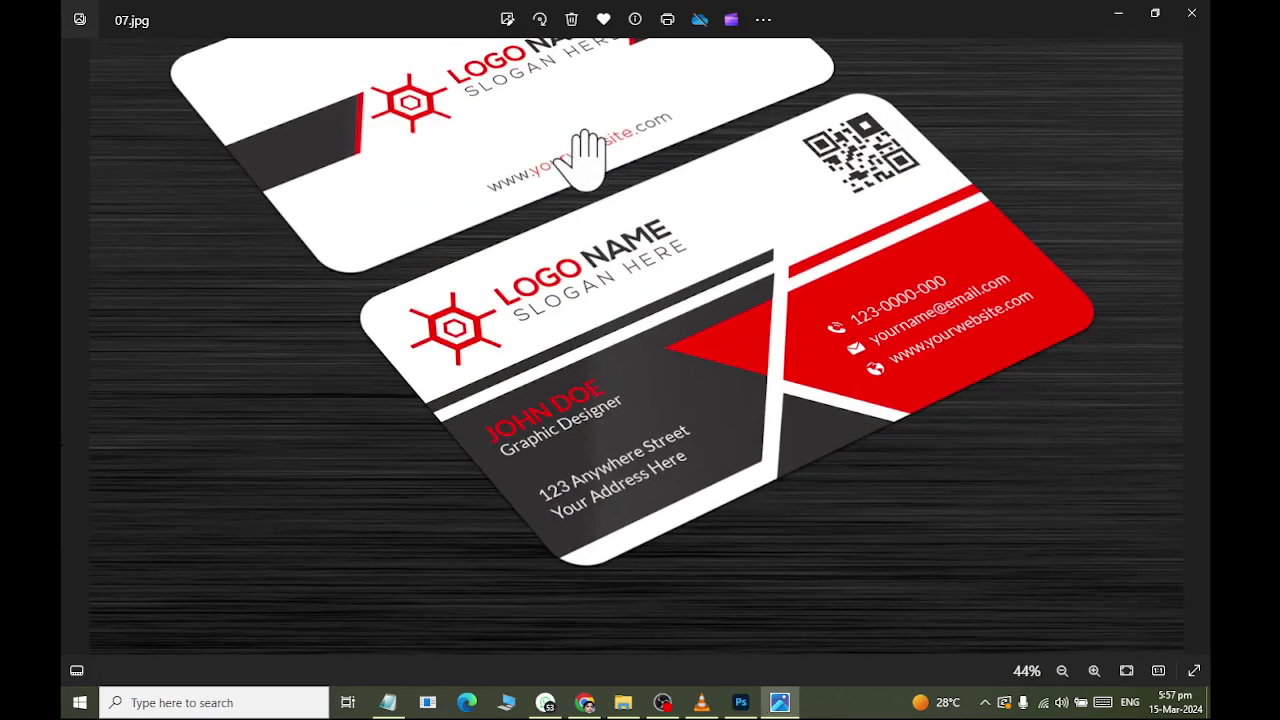
{"action": "key", "text": "alt+Tab"}
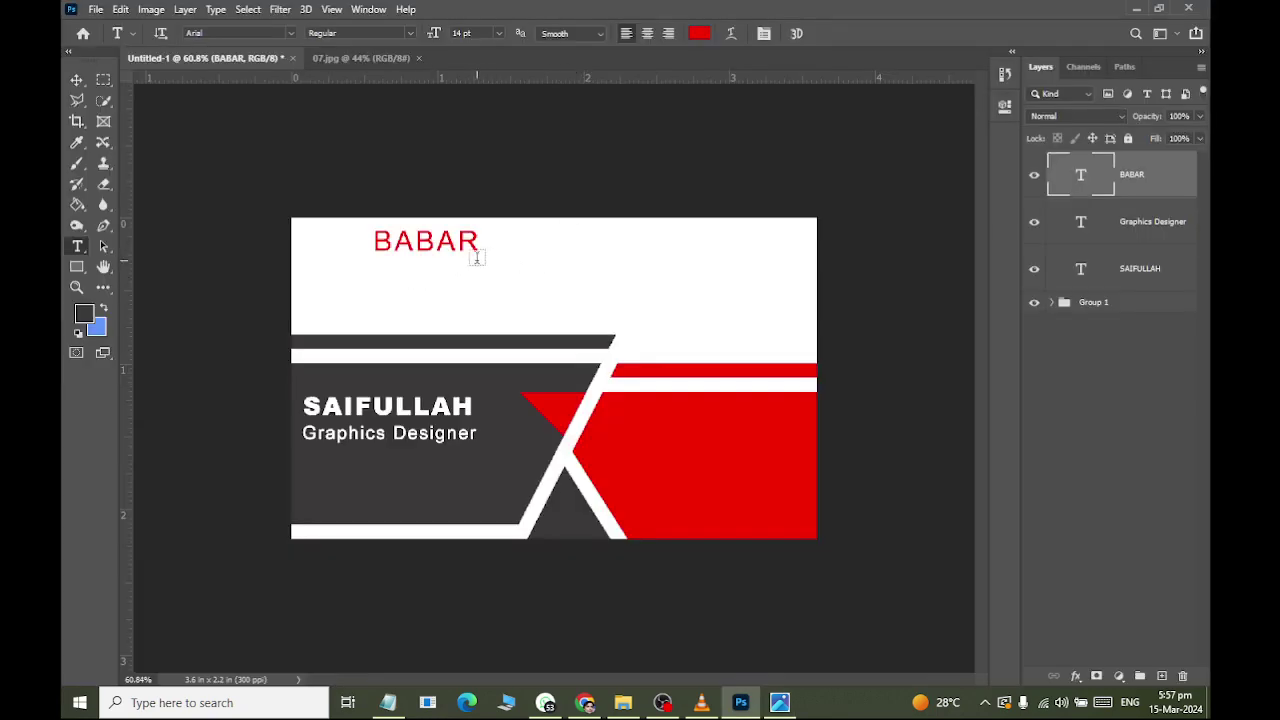
{"action": "left_click", "coordinate": [381, 270]}
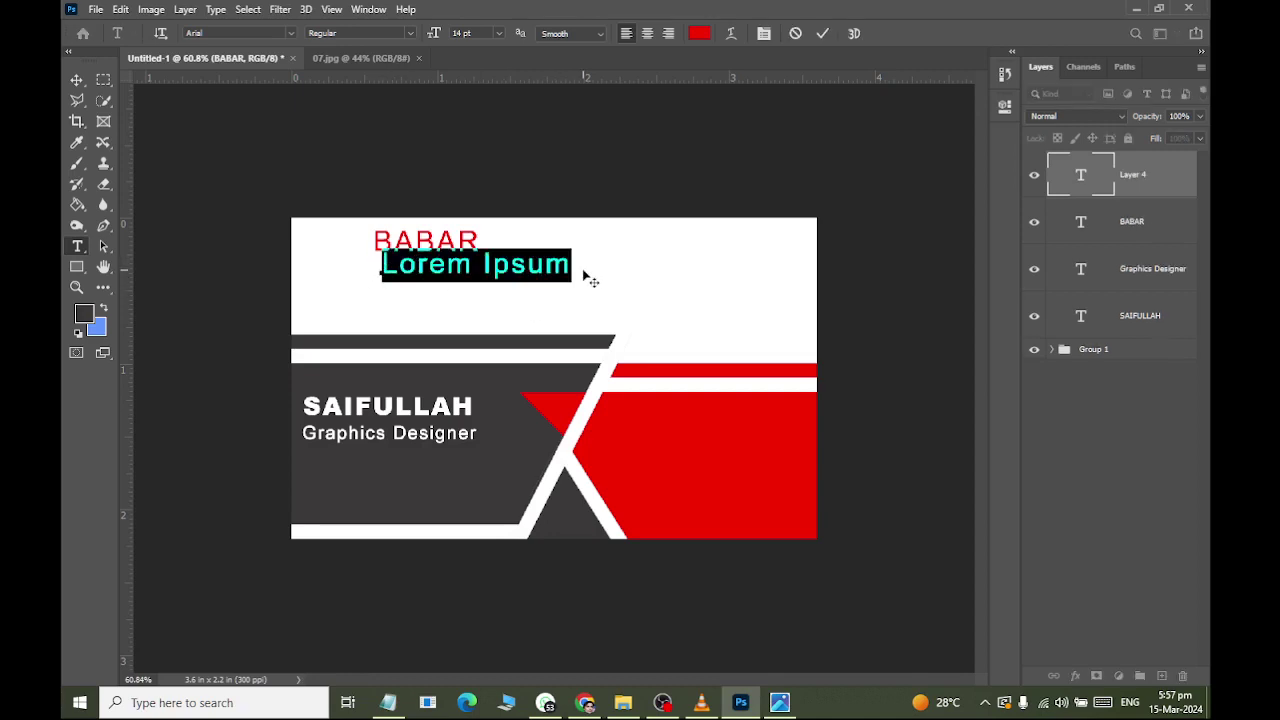
{"action": "type", "text": "Gold"}
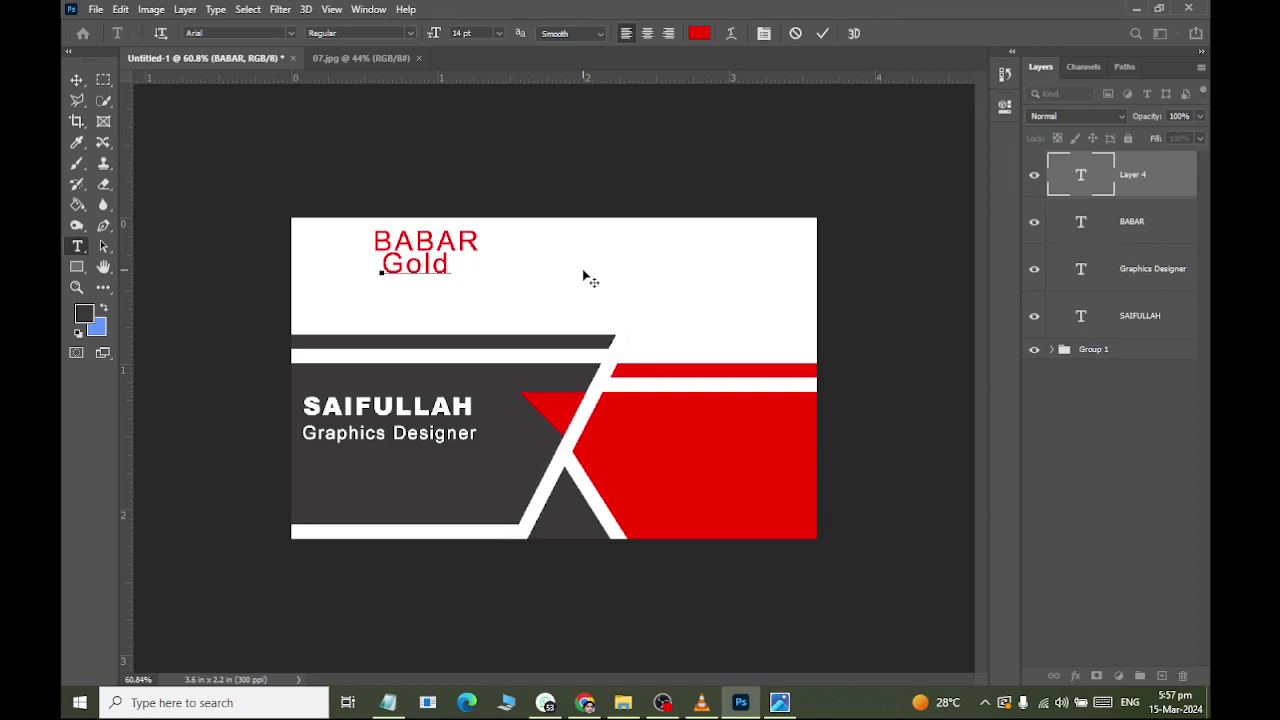
{"action": "type", "text": " House"}
{"action": "key", "text": "ctrl+a"}
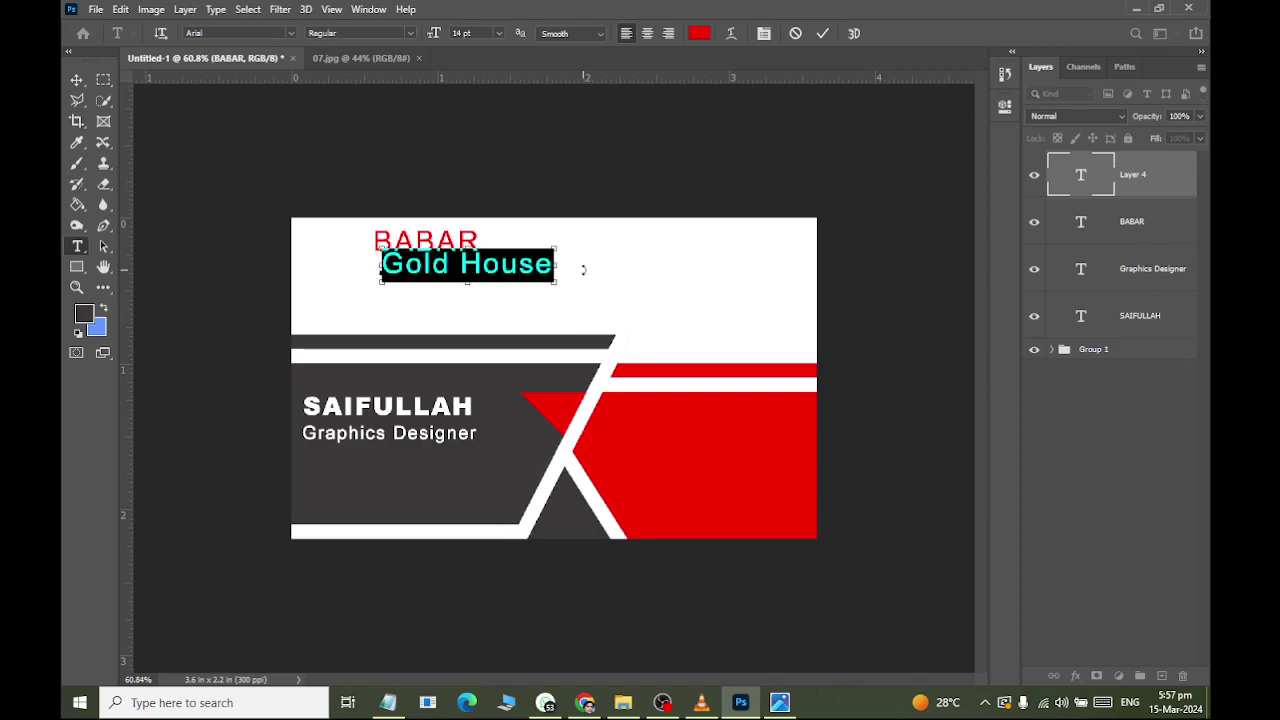
{"action": "left_click", "coordinate": [409, 33]}
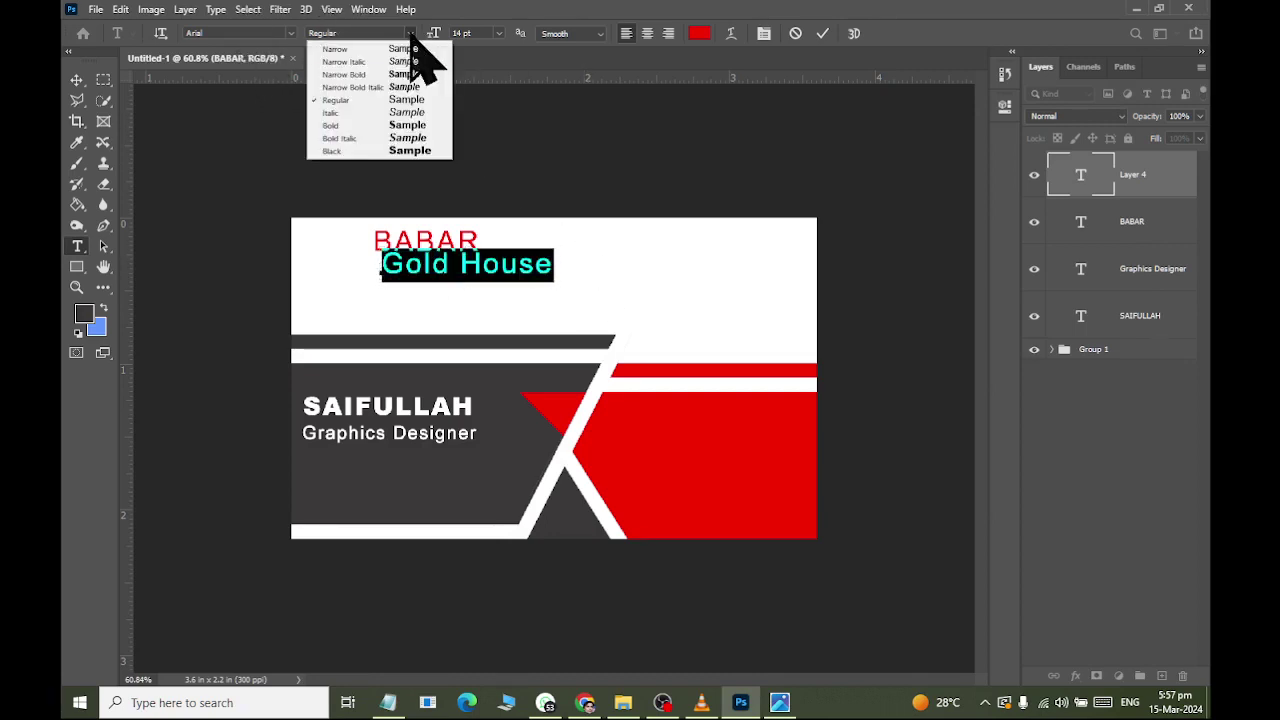
{"action": "left_click", "coordinate": [390, 151]}
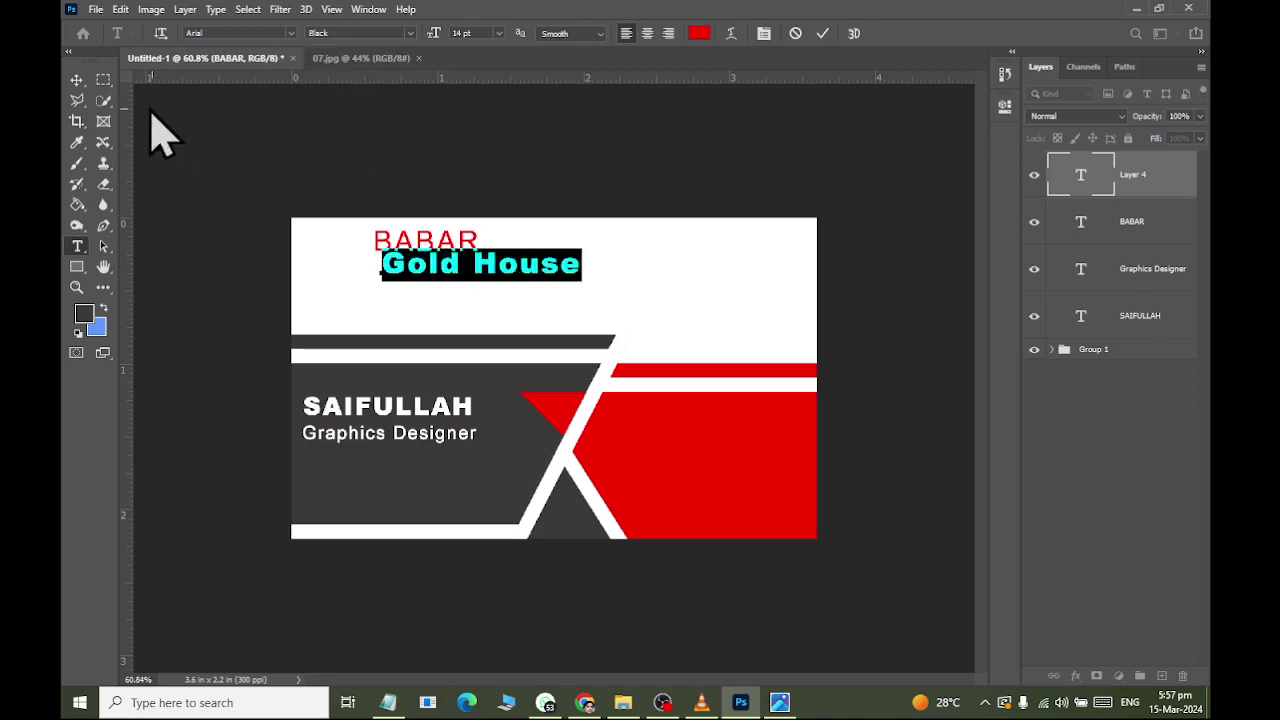
Nudge Gold House left and down so it lines up under BABAR.
{"action": "left_click", "coordinate": [74, 80]}
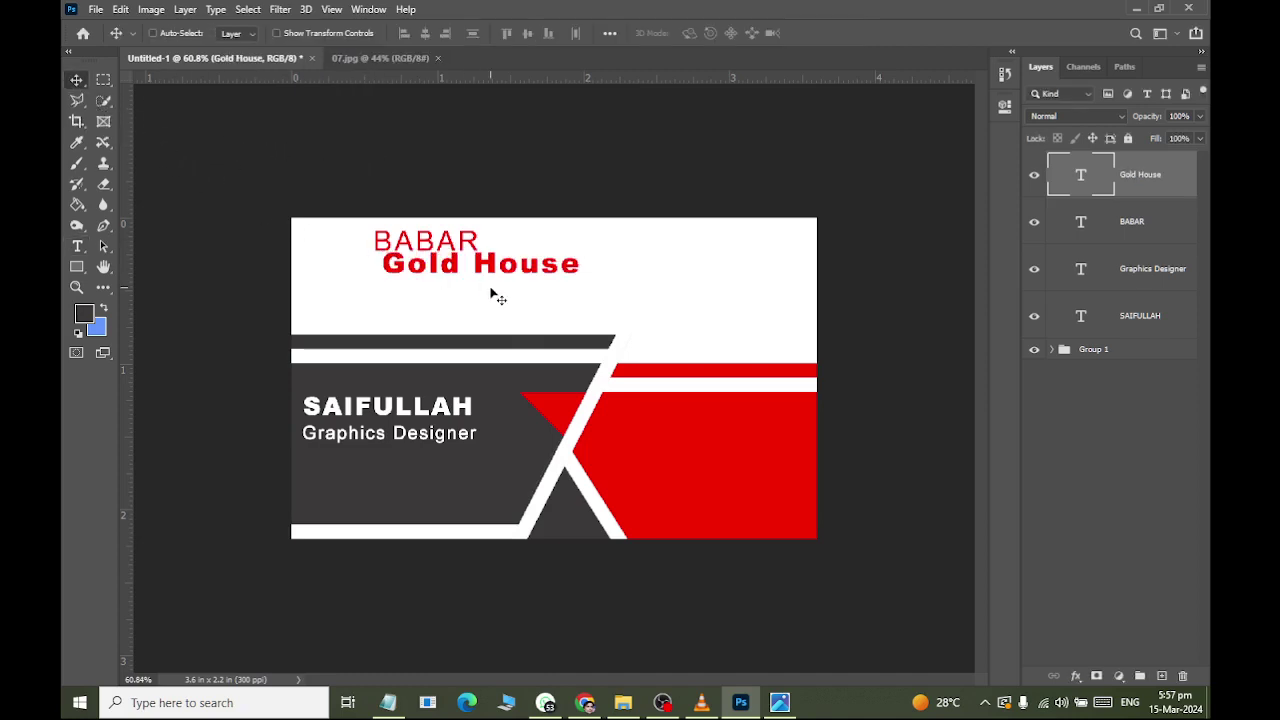
{"action": "key", "text": "Left"}
{"action": "key", "text": "Left"}
{"action": "key", "text": "Left"}
{"action": "key", "text": "Left"}
{"action": "key", "text": "Left"}
{"action": "key", "text": "Left"}
{"action": "key", "text": "Down"}
{"action": "key", "text": "Down"}
{"action": "key", "text": "Down"}
{"action": "key", "text": "Down"}
{"action": "key", "text": "Down"}
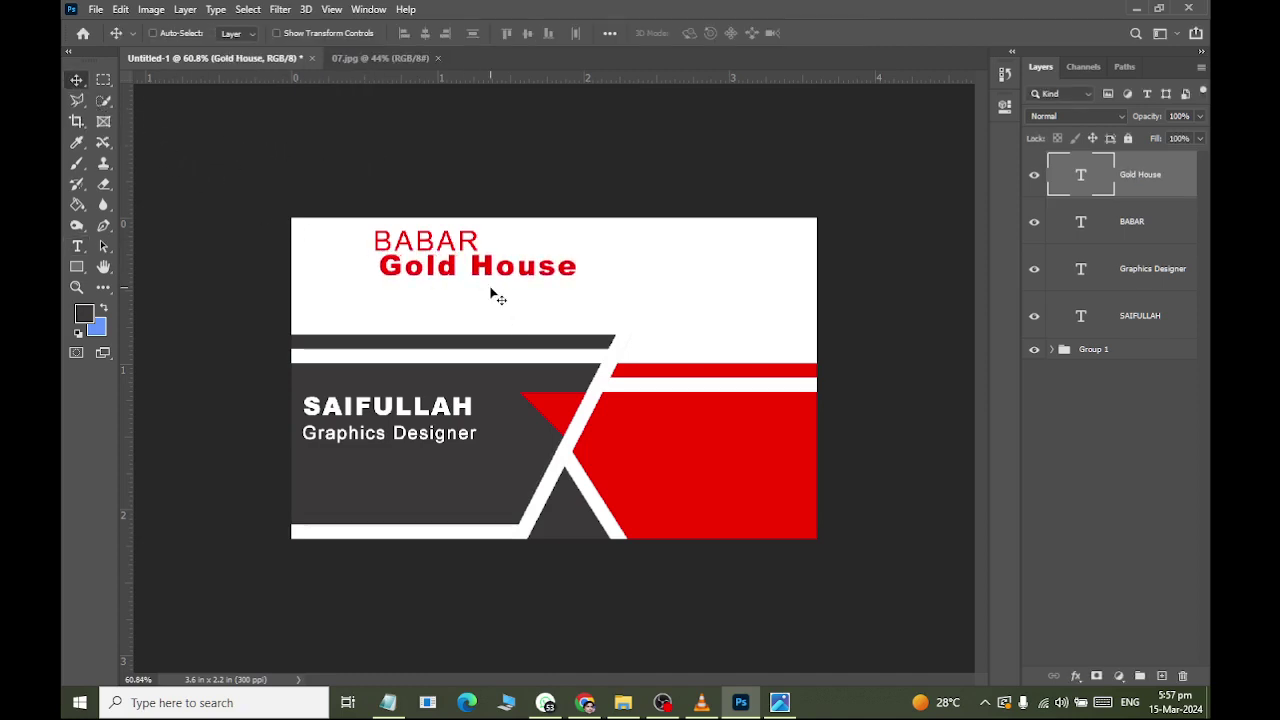
{"action": "key", "text": "Left"}
{"action": "key", "text": "Left"}
{"action": "key", "text": "Left"}
{"action": "key", "text": "Left"}
{"action": "key", "text": "Left"}
{"action": "key", "text": "Left"}
{"action": "key", "text": "Left"}
{"action": "key", "text": "Left"}
{"action": "key", "text": "Down"}
{"action": "key", "text": "Down"}
{"action": "key", "text": "Down"}
{"action": "key", "text": "Down"}
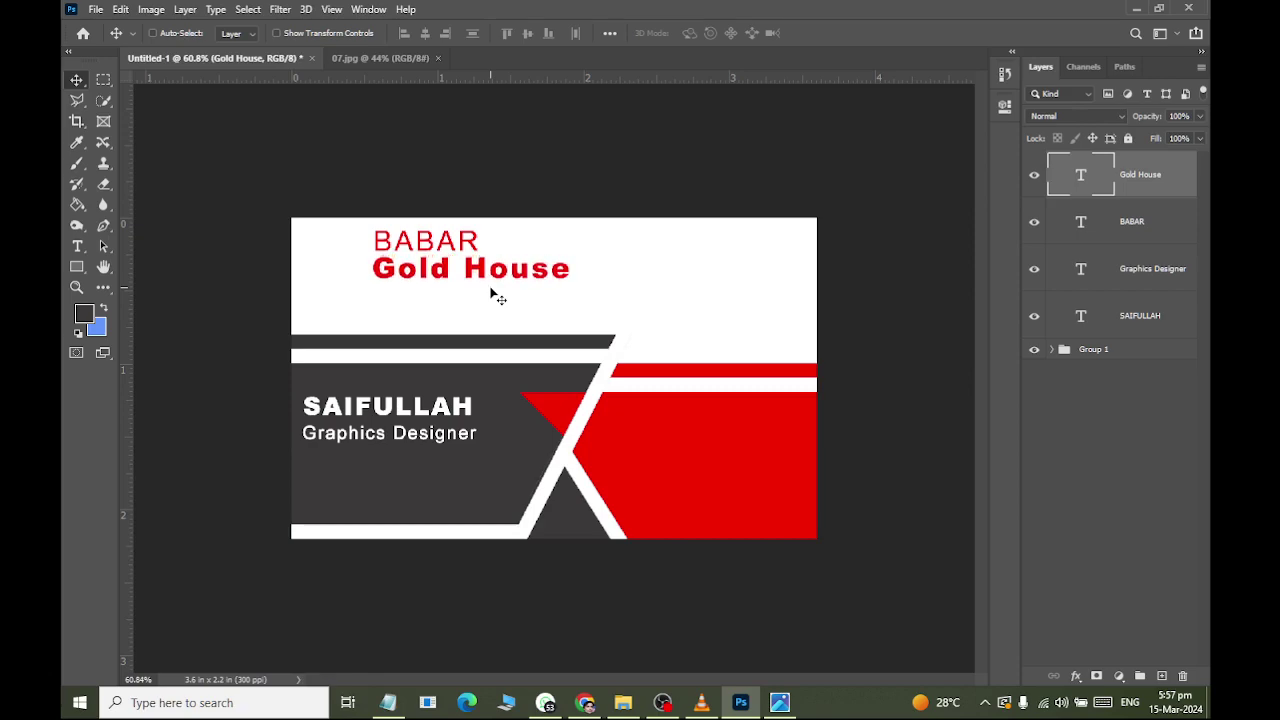
{"action": "key", "text": "Down"}
{"action": "key", "text": "Down"}
{"action": "key", "text": "alt+Tab"}
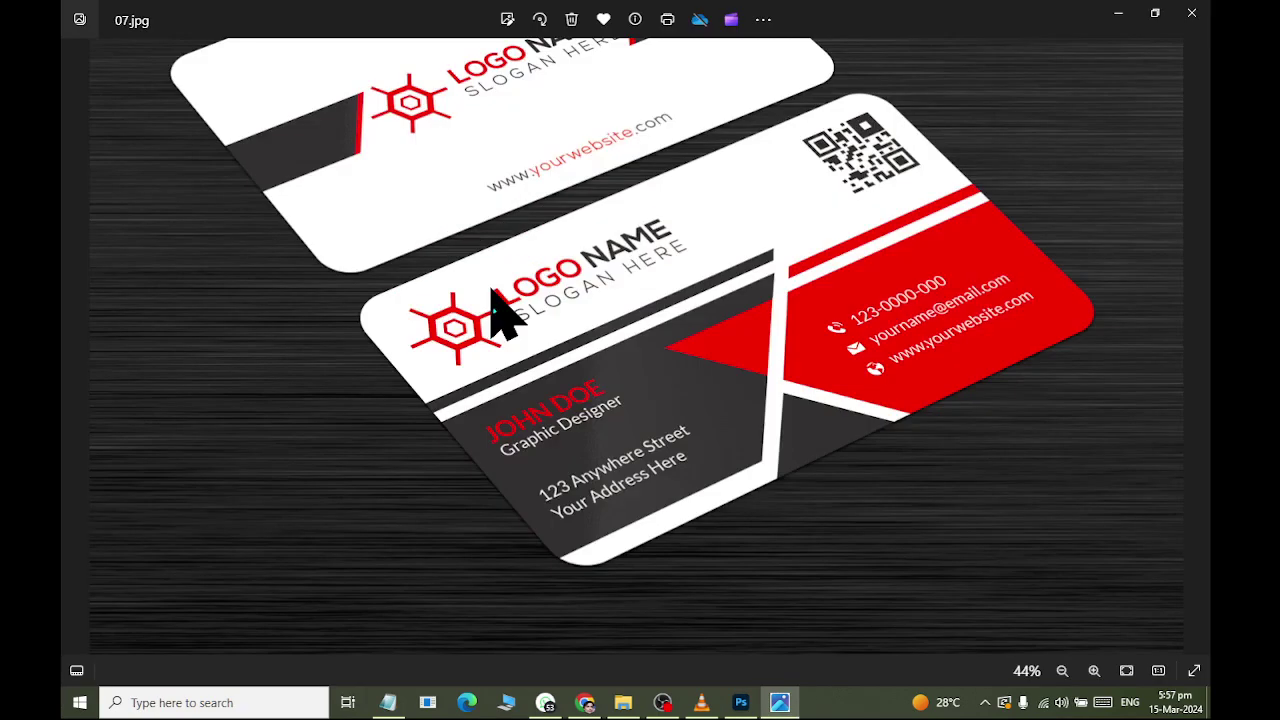
{"action": "key", "text": "alt+Tab"}
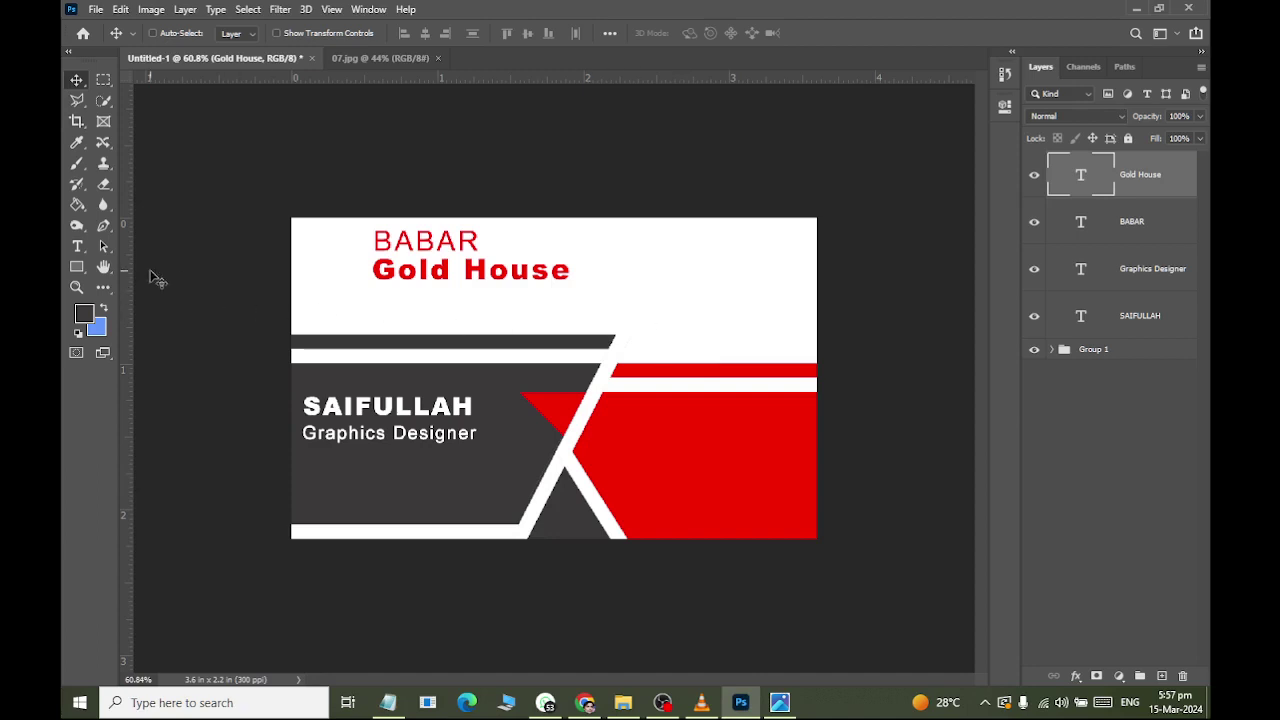
Recolour the Gold House line with the card's dark grey sampled from the canvas.
{"action": "left_click", "coordinate": [77, 246]}
{"action": "triple_click", "coordinate": [490, 270]}
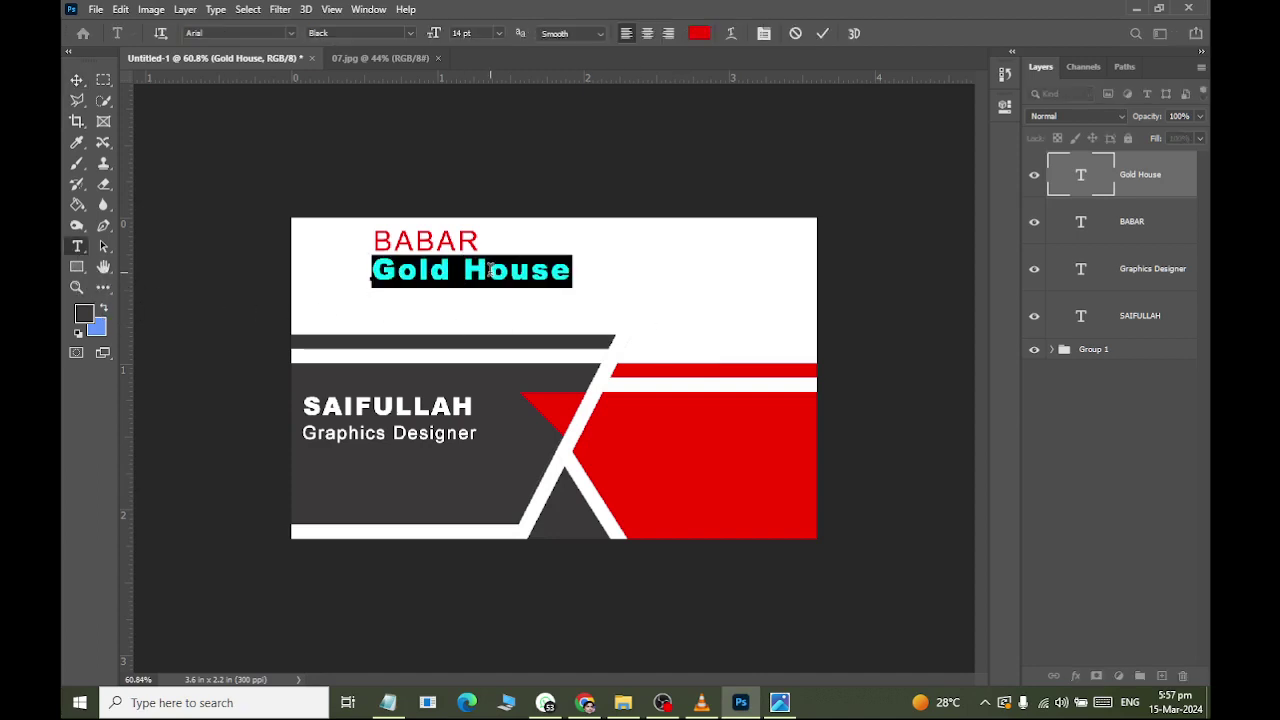
{"action": "left_click", "coordinate": [699, 33]}
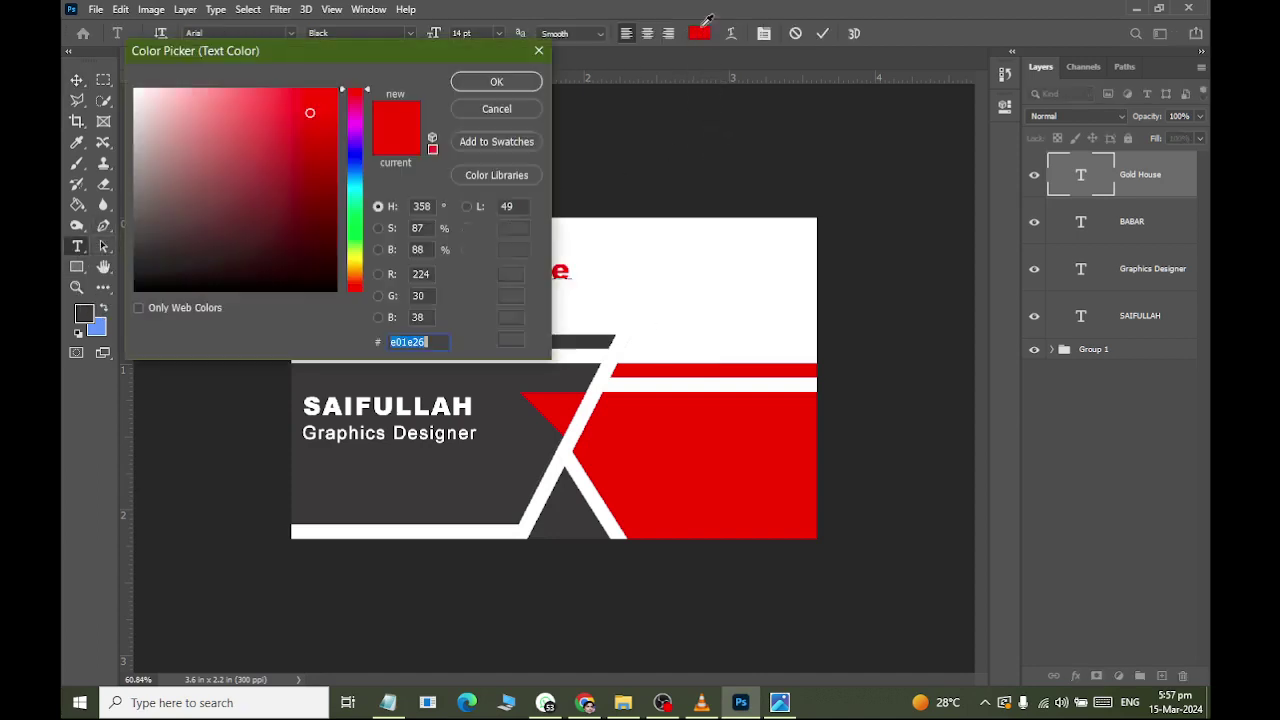
{"action": "left_click", "coordinate": [479, 456]}
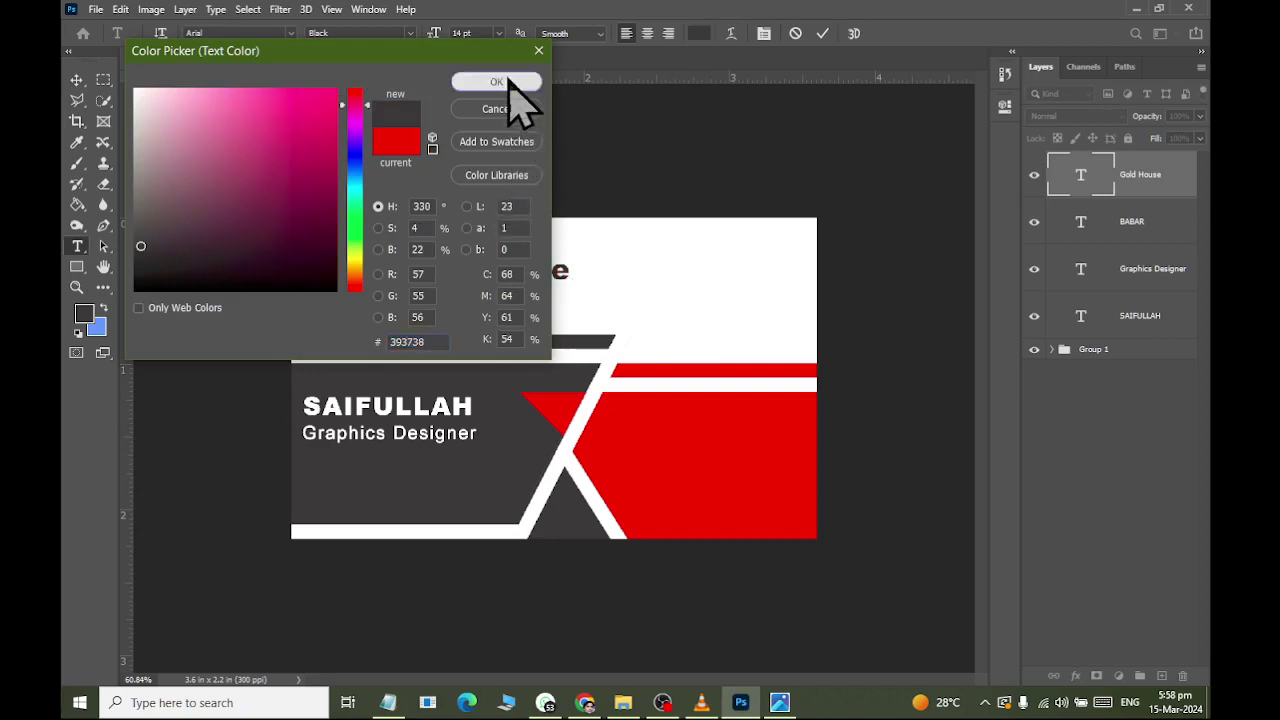
{"action": "left_click", "coordinate": [514, 84]}
{"action": "left_click", "coordinate": [77, 81]}
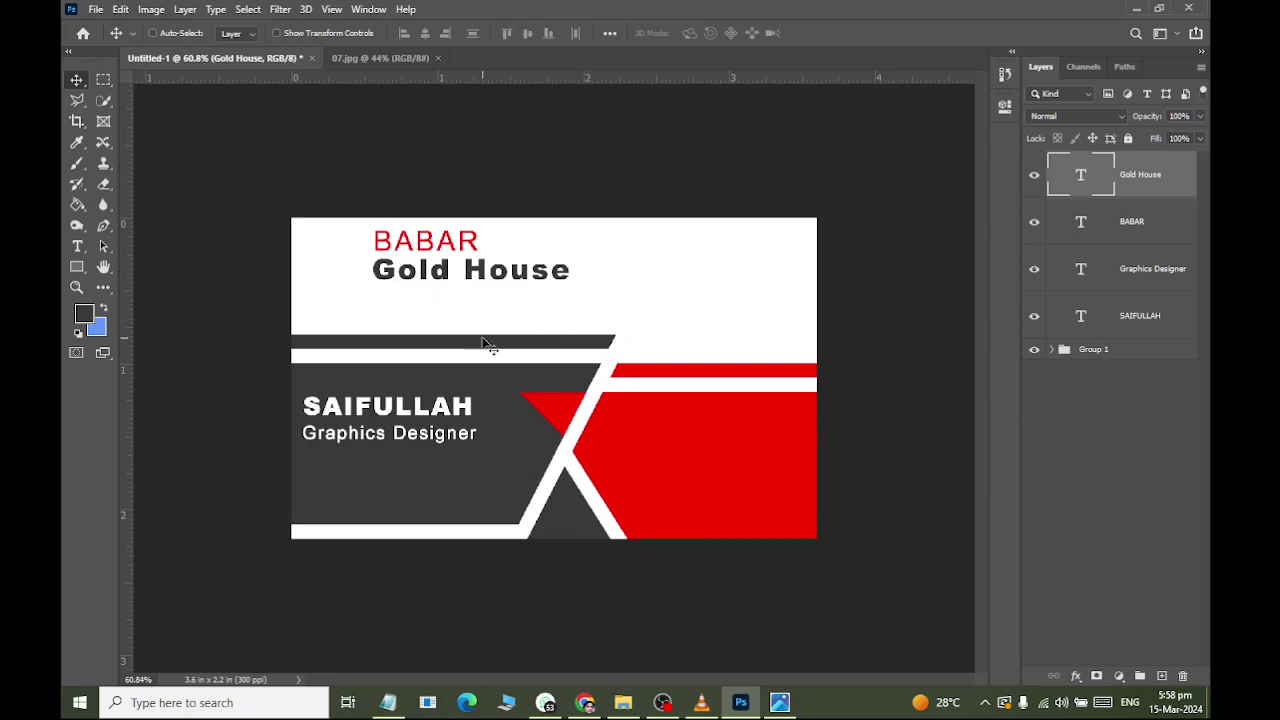
Add a Regular-weight text line with the phone number on the red panel.
{"action": "key", "text": "alt+Tab"}
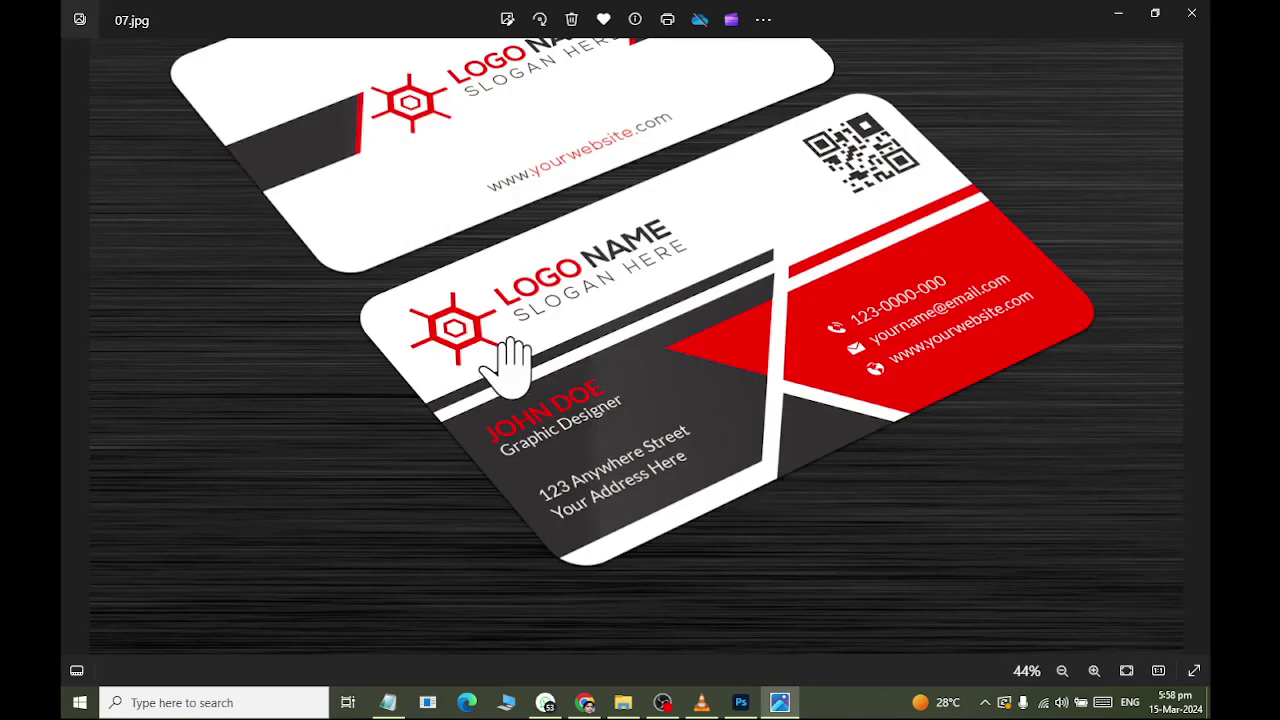
{"action": "key", "text": "alt+Tab"}
{"action": "left_click", "coordinate": [77, 246]}
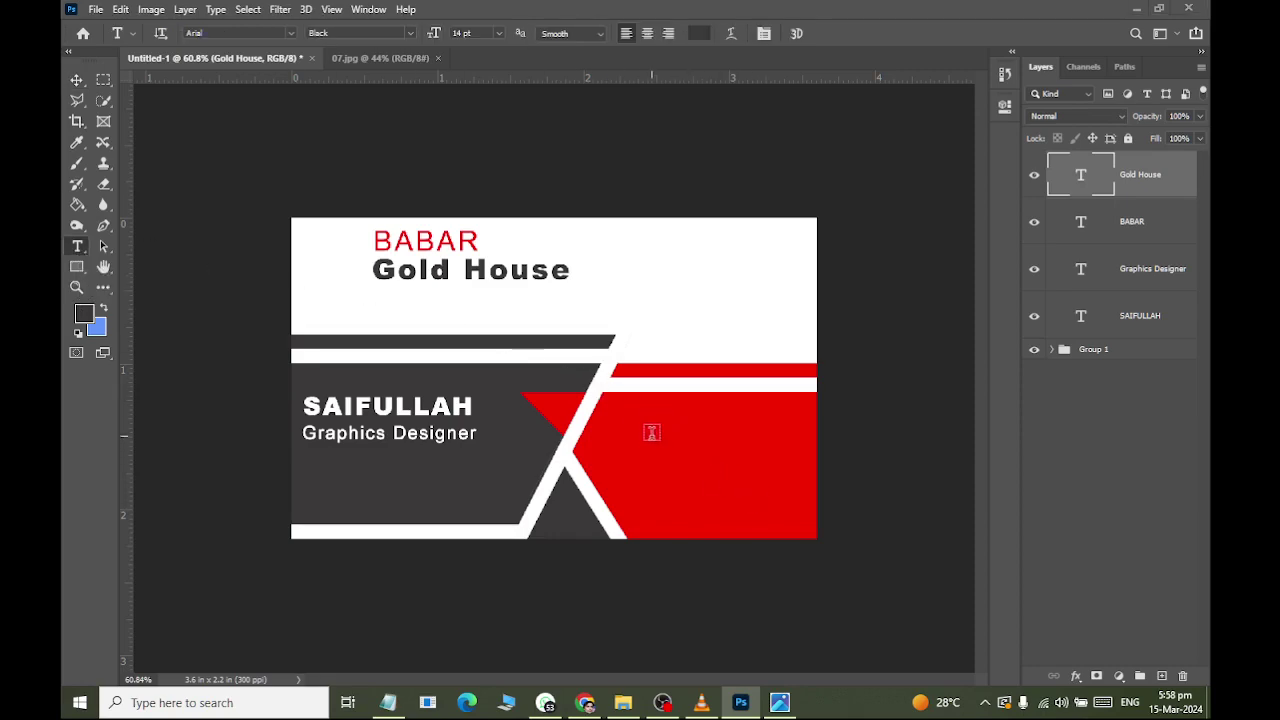
{"action": "key", "text": "alt+Tab"}
{"action": "key", "text": "alt+Tab"}
{"action": "left_click", "coordinate": [668, 440]}
{"action": "left_click", "coordinate": [410, 33]}
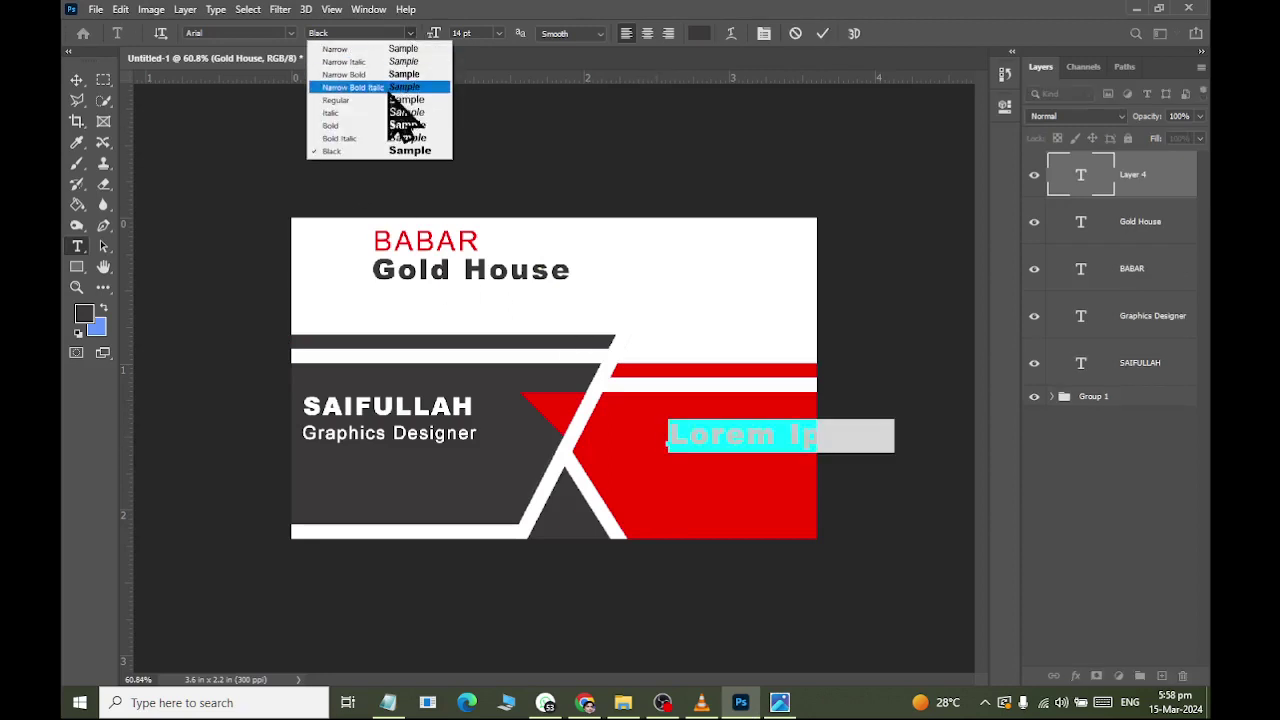
{"action": "left_click", "coordinate": [395, 100]}
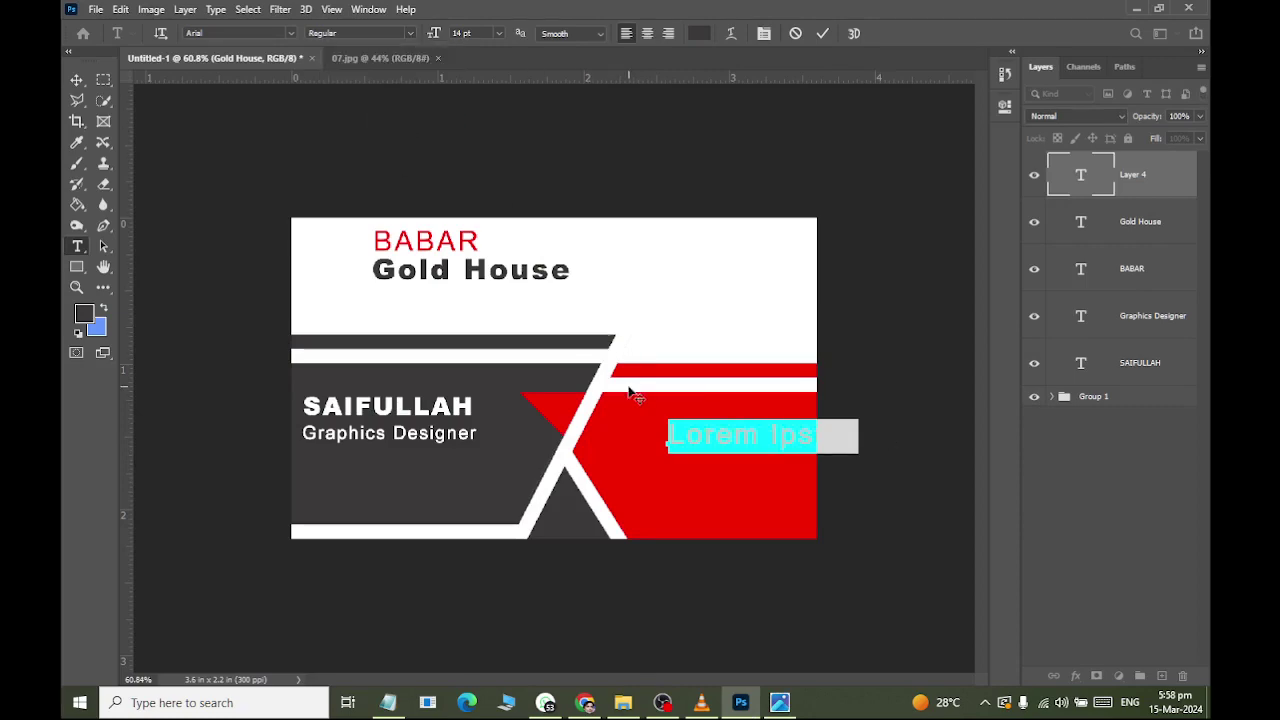
{"action": "type", "text": "+92-300-3"}
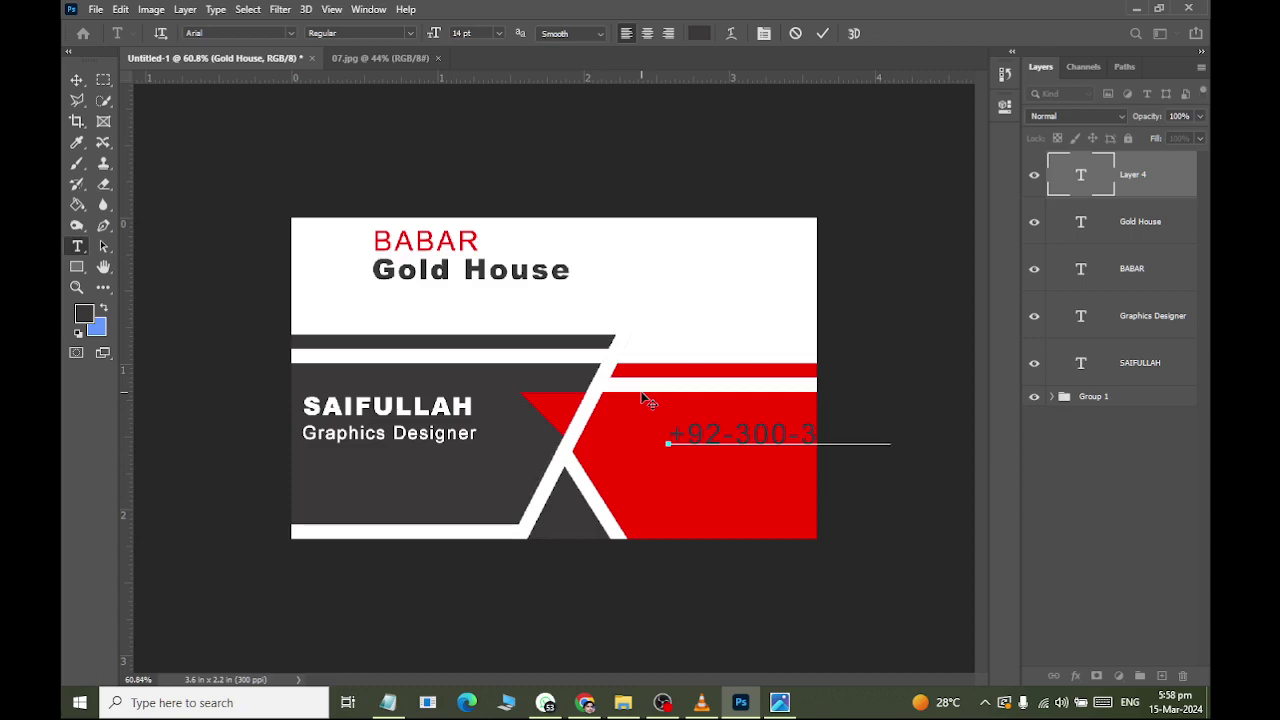
Scale the phone number down to about 62% and position it within the red panel.
{"action": "key", "text": "ctrl+a"}
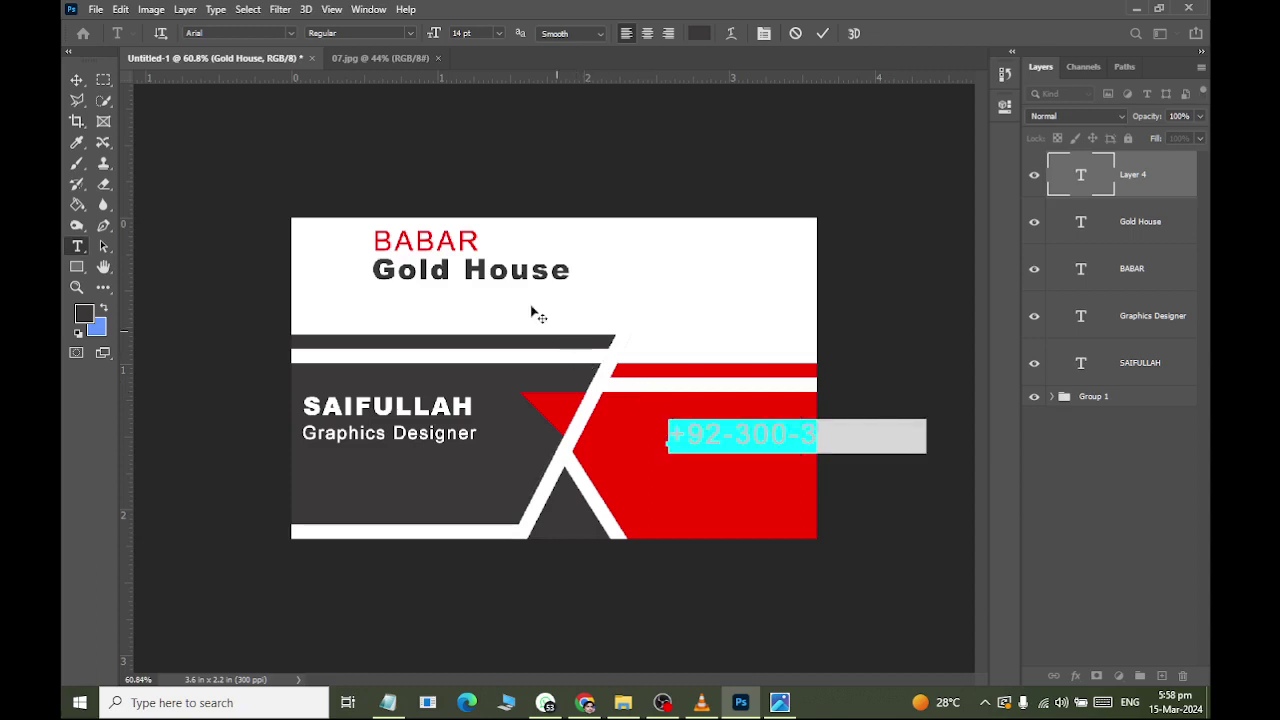
{"action": "left_click", "coordinate": [77, 80]}
{"action": "key", "text": "ctrl+t"}
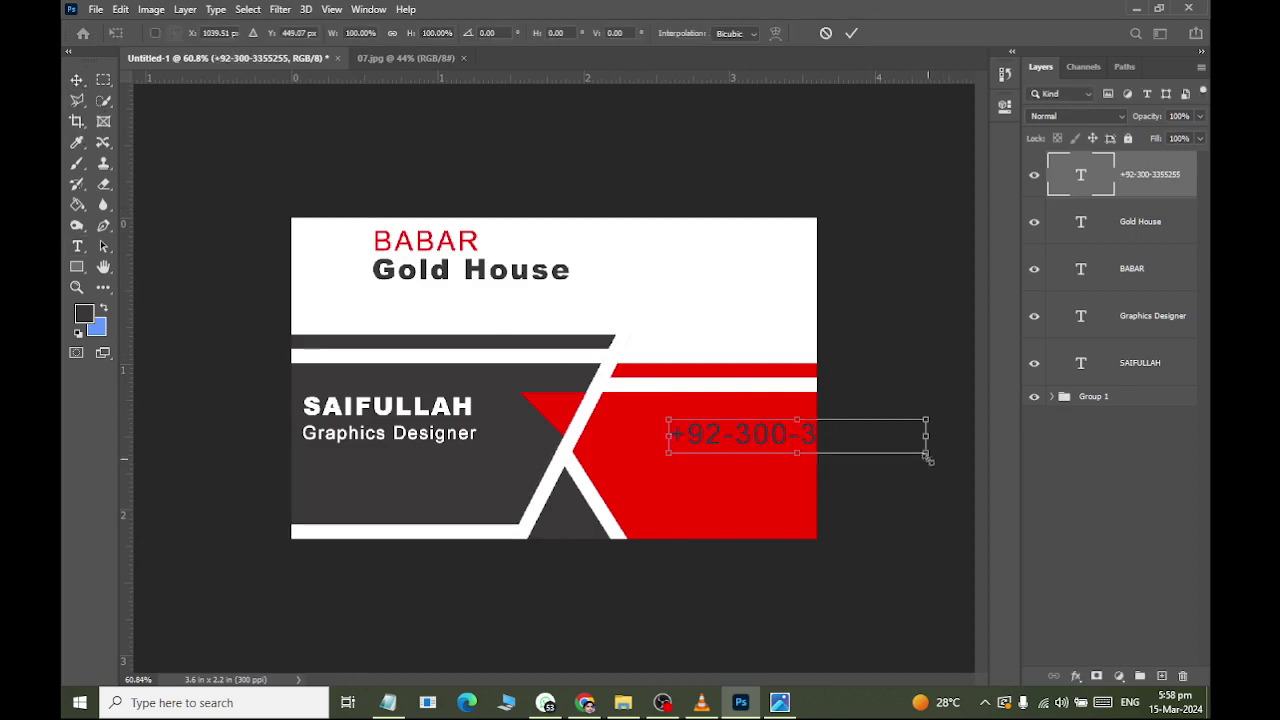
{"action": "left_click_drag", "start_coordinate": [932, 458], "coordinate": [874, 446]}
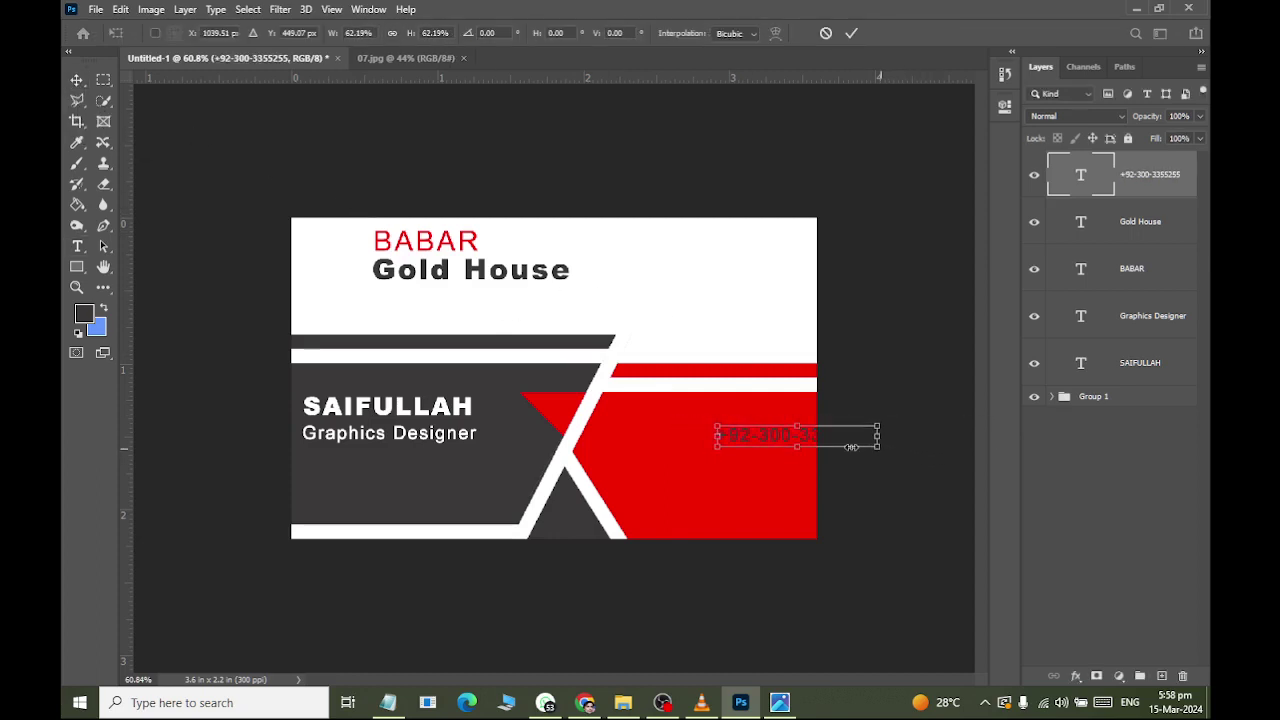
{"action": "left_click_drag", "start_coordinate": [755, 438], "coordinate": [724, 440]}
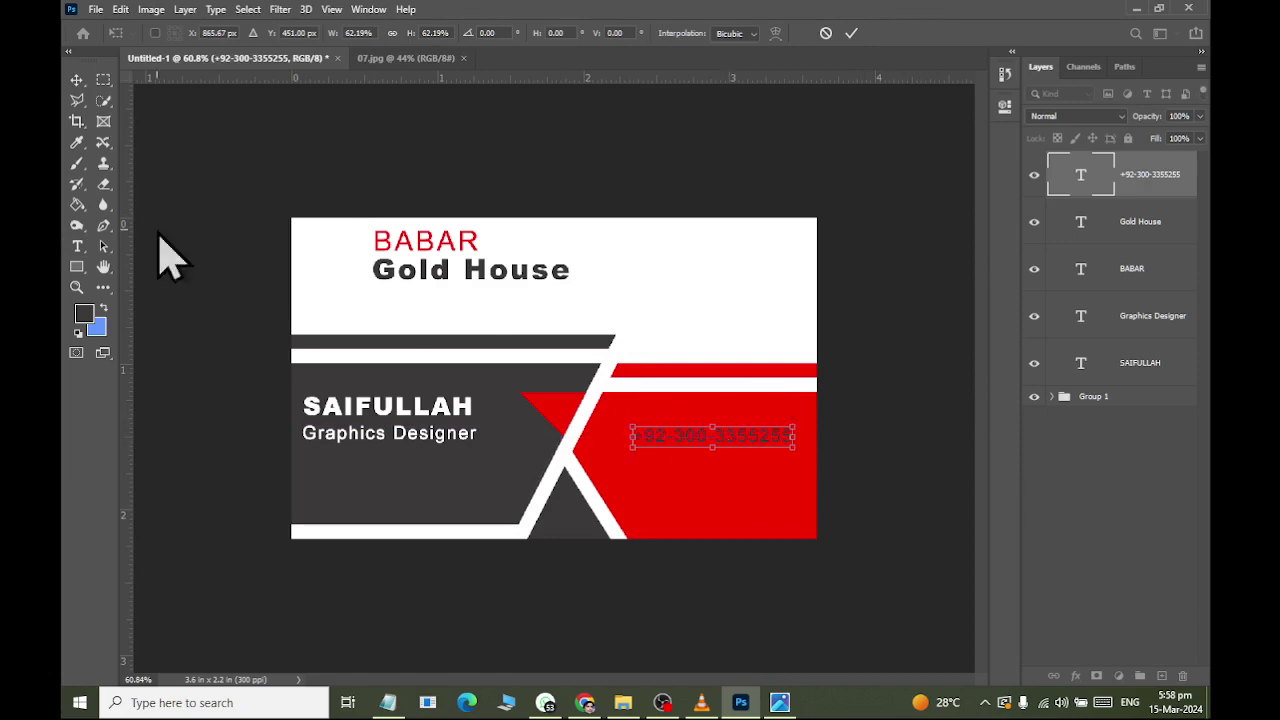
{"action": "left_click", "coordinate": [77, 80]}
Set the phone number text colour to white (ffffff).
{"action": "left_click", "coordinate": [77, 246]}
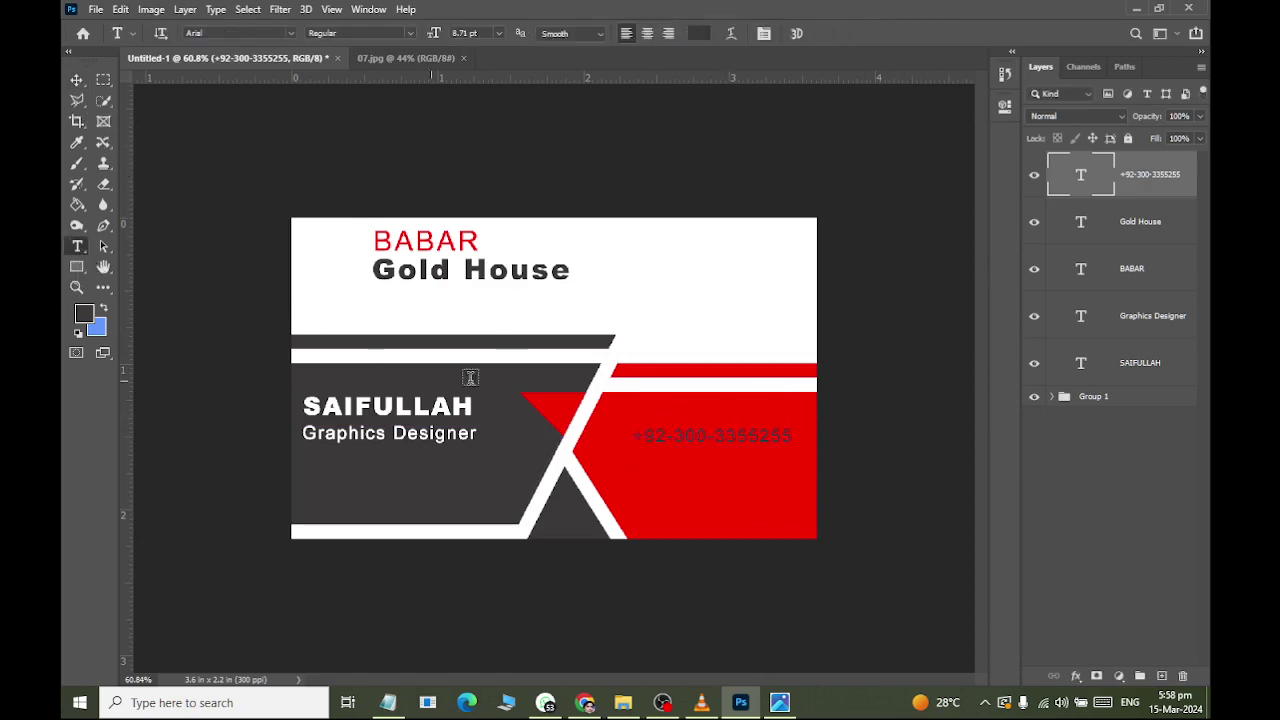
{"action": "left_click", "coordinate": [757, 435]}
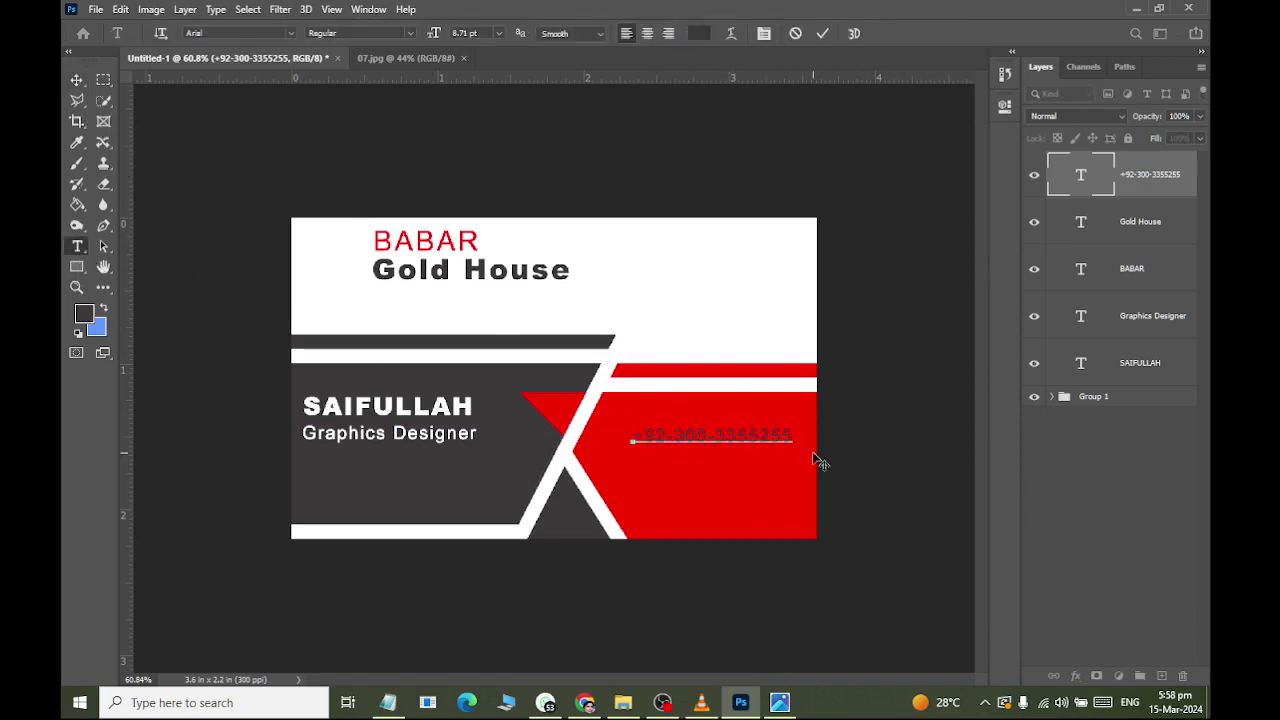
{"action": "key", "text": "ctrl+a"}
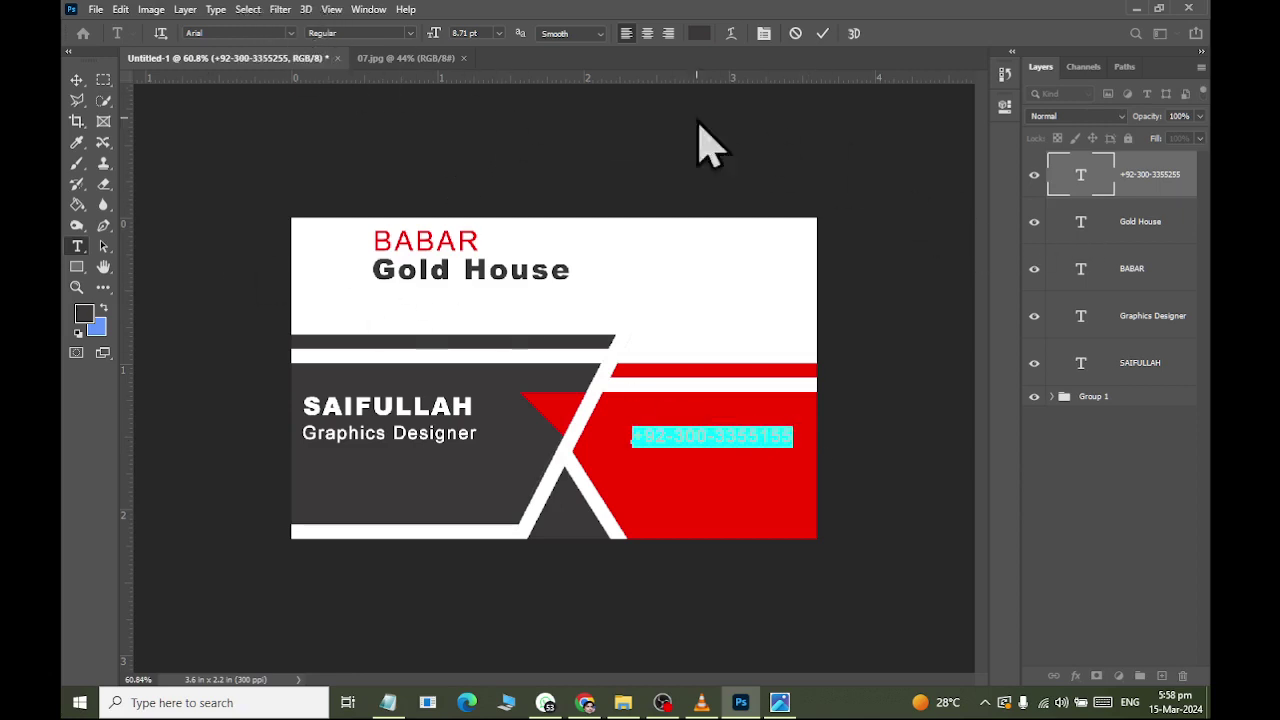
{"action": "left_click", "coordinate": [699, 33]}
{"action": "type", "text": "ffffff"}
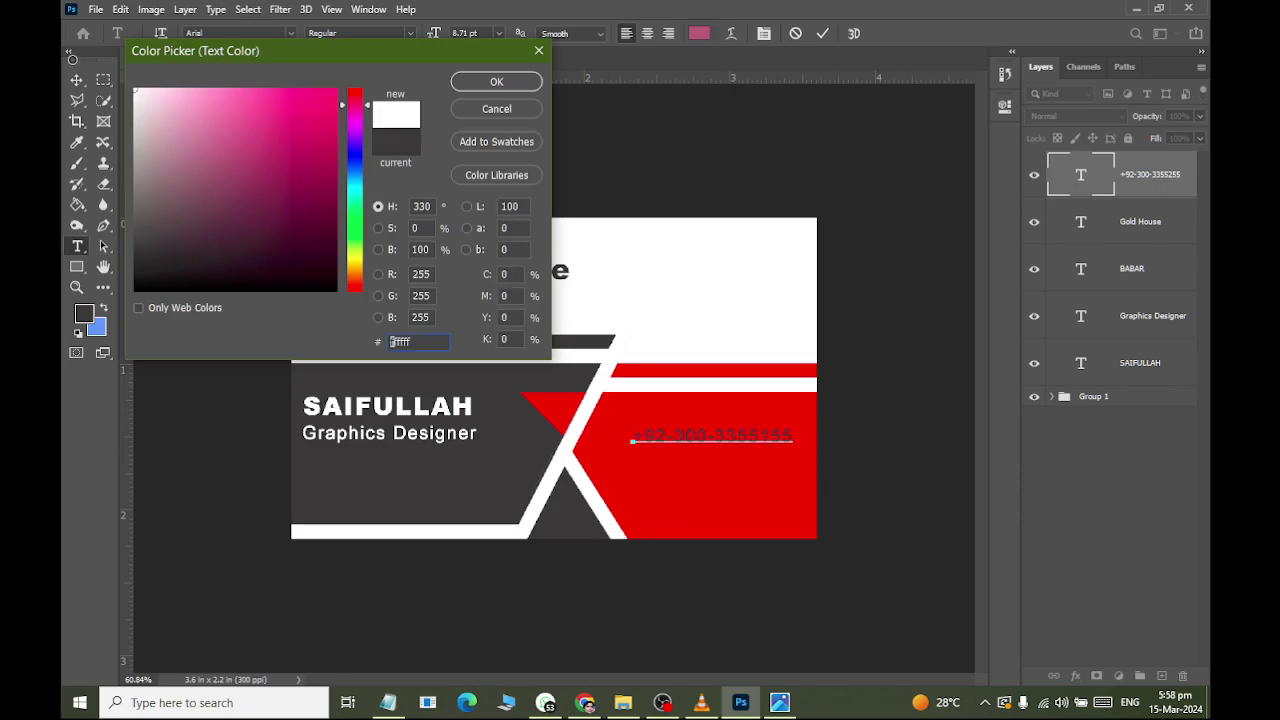
{"action": "key", "text": "Tab"}
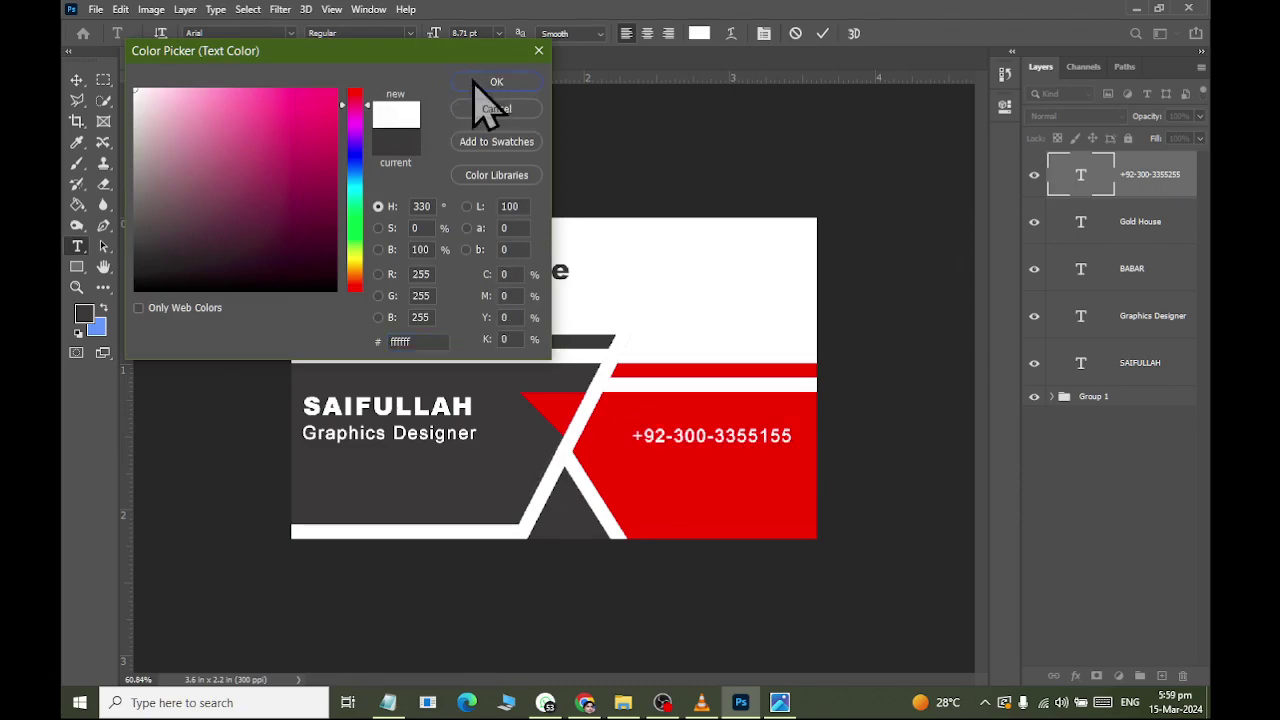
{"action": "left_click", "coordinate": [478, 82]}
{"action": "left_click", "coordinate": [77, 80]}
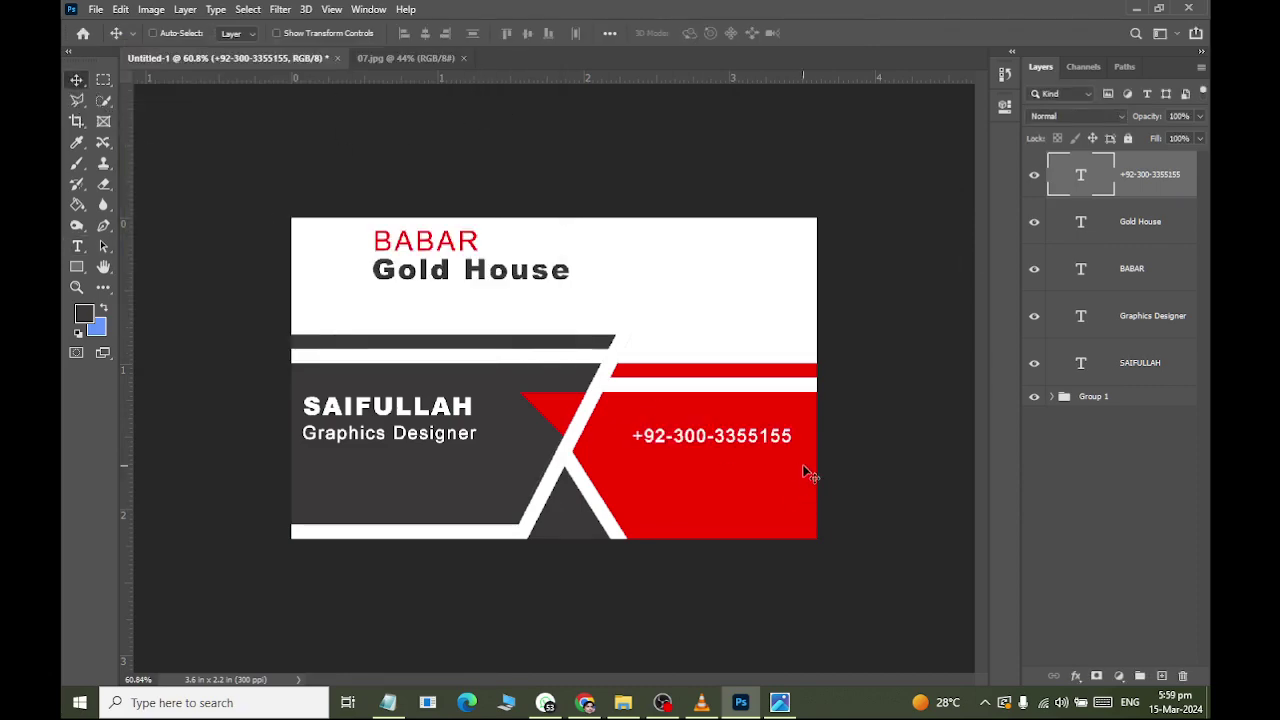
{"action": "key", "text": "alt+Tab"}
{"action": "key", "text": "alt+Tab"}
Duplicate the phone line below itself, replace its text with the e-mail address, and nudge it left.
{"action": "key", "text": "ctrl+j"}
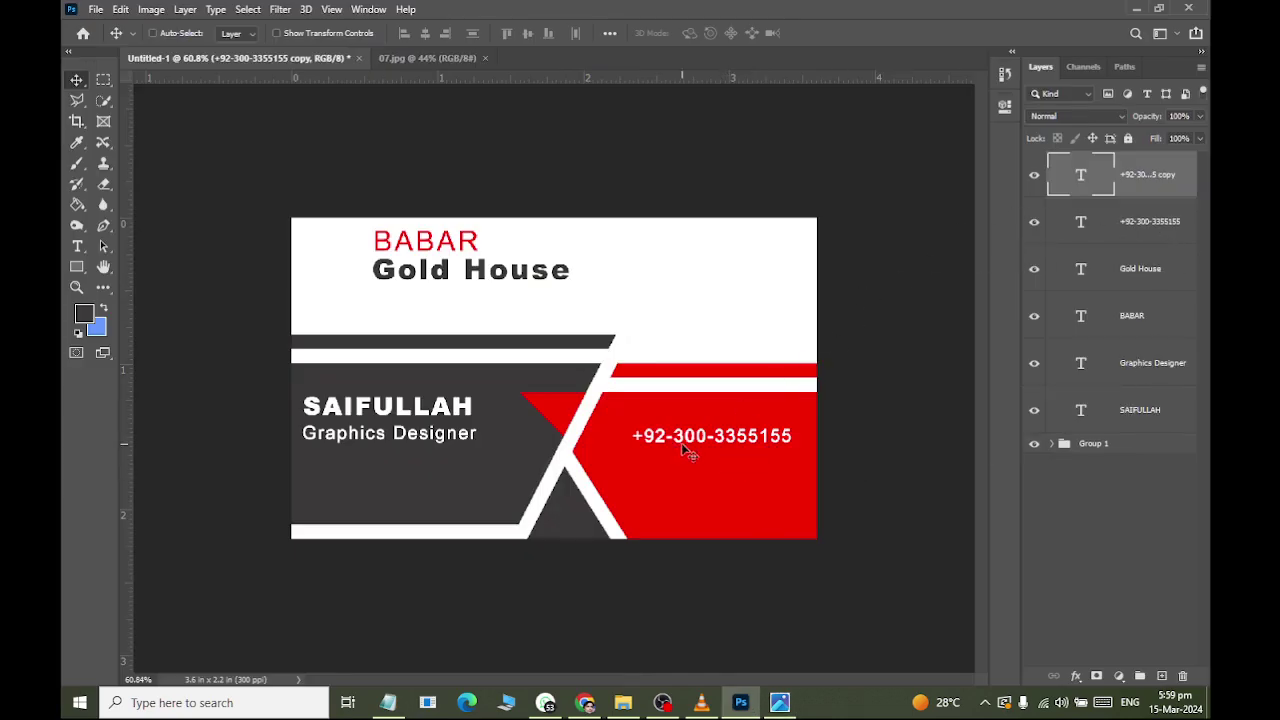
{"action": "left_click_drag", "start_coordinate": [686, 451], "coordinate": [676, 481]}
{"action": "left_click", "coordinate": [77, 246]}
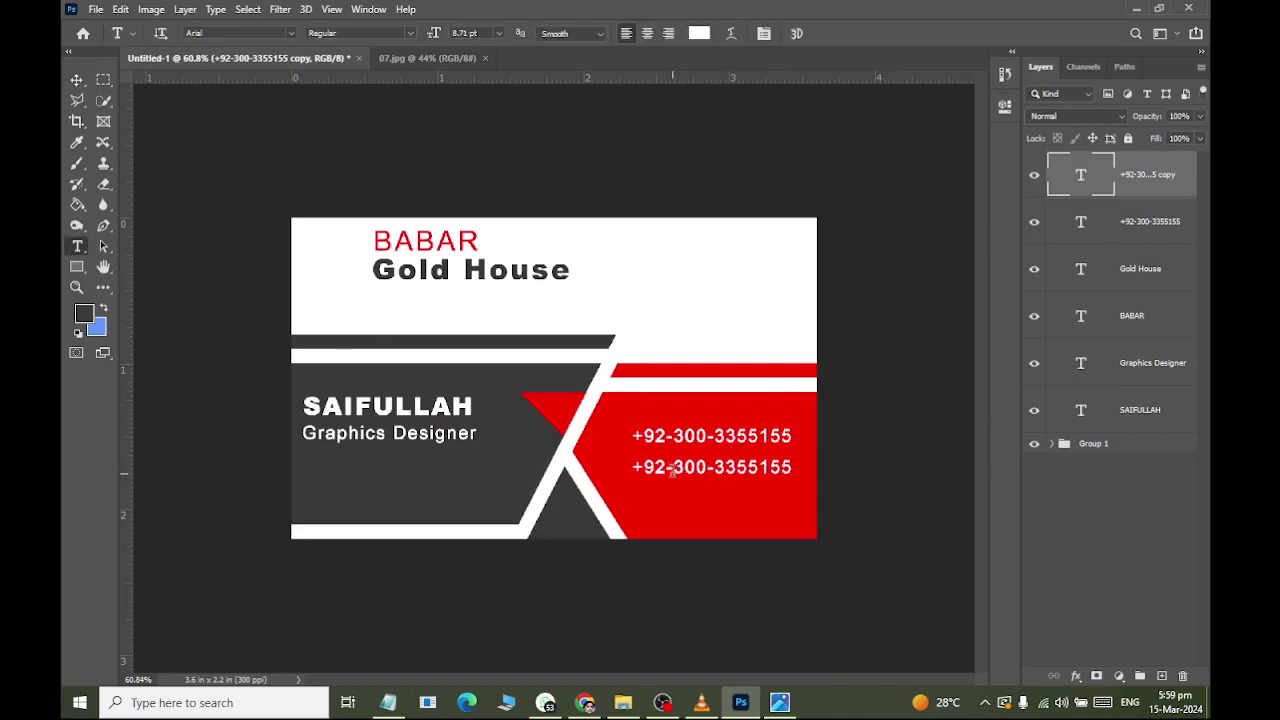
{"action": "triple_click", "coordinate": [690, 466]}
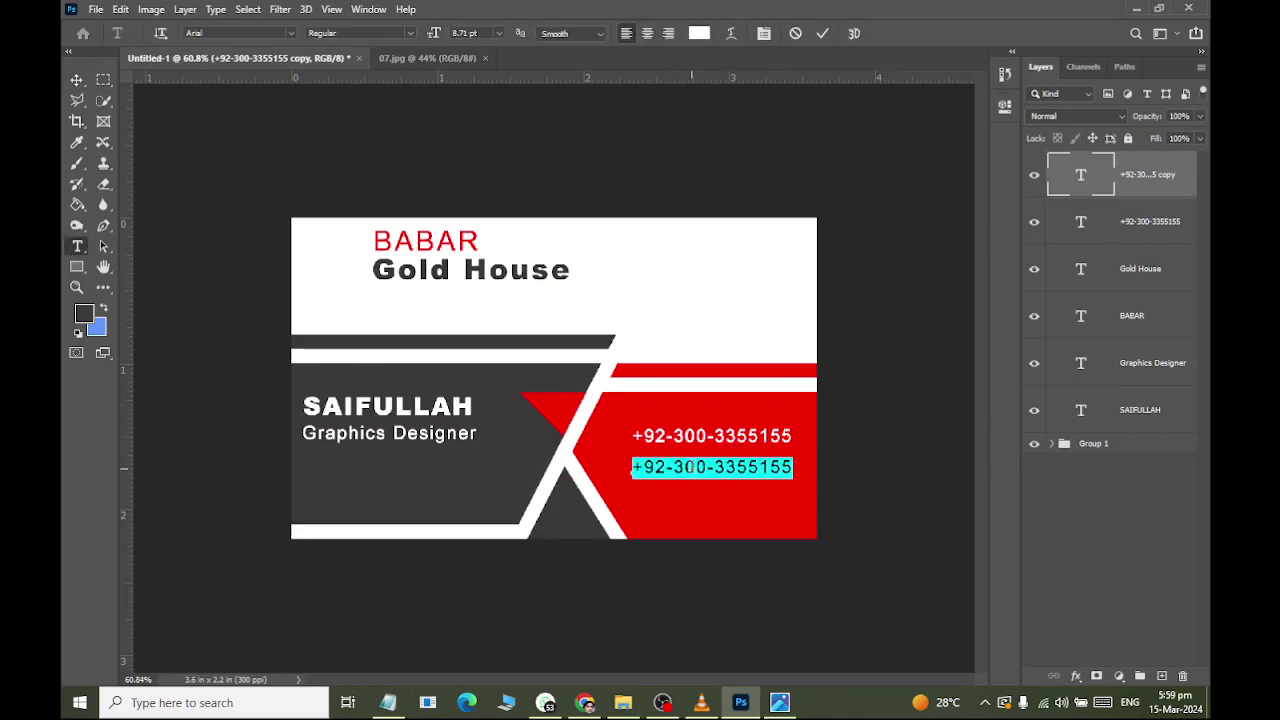
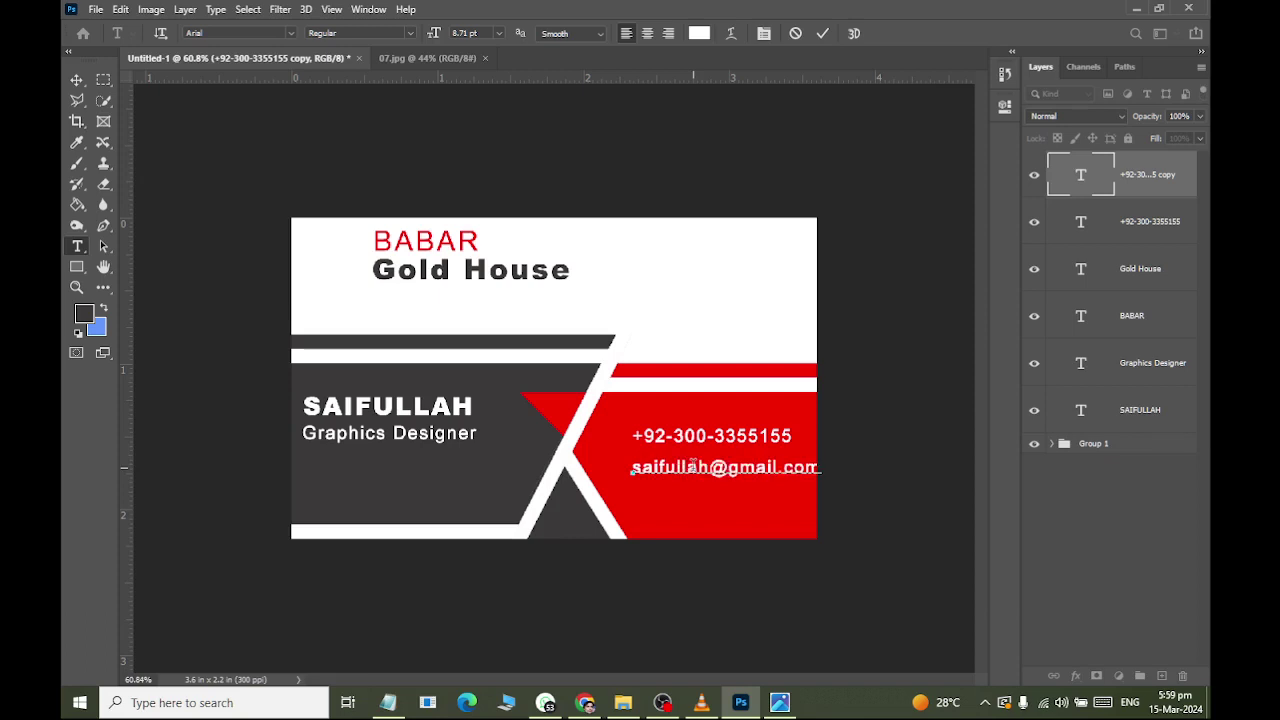
{"action": "left_click", "coordinate": [76, 79]}
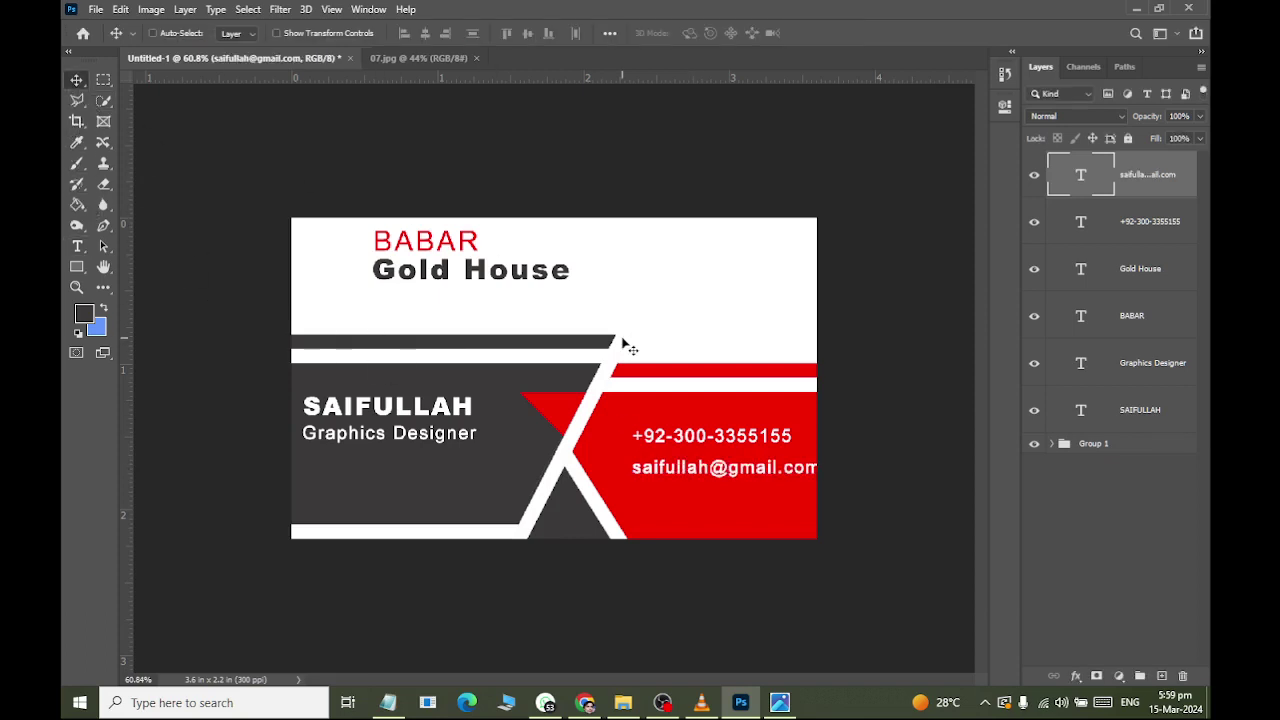
{"action": "key", "text": "Left"}
{"action": "key", "text": "Left"}
{"action": "key", "text": "Left"}
{"action": "key", "text": "Left"}
{"action": "key", "text": "Left"}
{"action": "key", "text": "Left"}
{"action": "key", "text": "Left"}
{"action": "key", "text": "Left"}
{"action": "key", "text": "Left"}
{"action": "key", "text": "Left"}
{"action": "key", "text": "Left"}
{"action": "key", "text": "Left"}
{"action": "key", "text": "Left"}
{"action": "key", "text": "Left"}
{"action": "key", "text": "Left"}
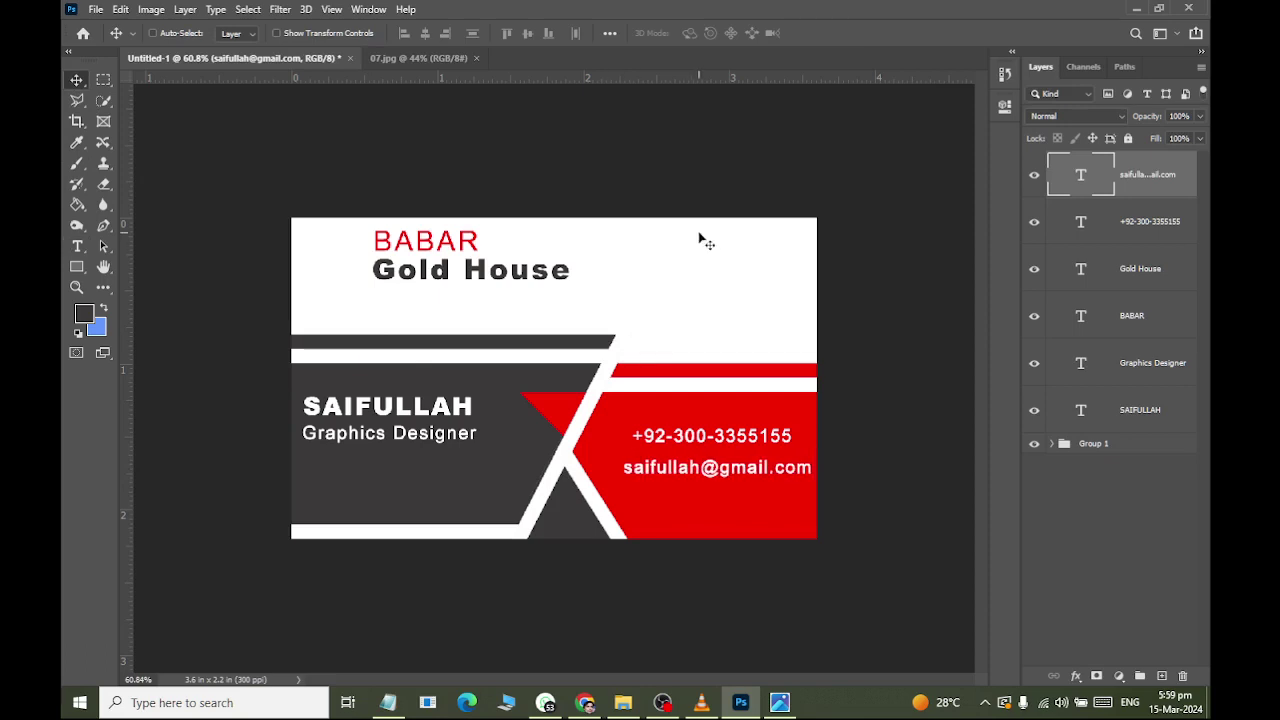
Nudge the phone number layer left so it sits fully inside the red panel.
{"action": "left_click", "coordinate": [1128, 221]}
{"action": "key", "text": "Left"}
{"action": "key", "text": "Left"}
{"action": "key", "text": "Left"}
{"action": "key", "text": "Left"}
{"action": "key", "text": "Left"}
{"action": "key", "text": "Left"}
{"action": "key", "text": "Left"}
{"action": "key", "text": "Left"}
{"action": "key", "text": "Left"}
{"action": "key", "text": "Left"}
{"action": "key", "text": "Left"}
{"action": "key", "text": "Left"}
{"action": "key", "text": "Left"}
{"action": "key", "text": "Left"}
{"action": "key", "text": "Left"}
{"action": "key", "text": "Left"}
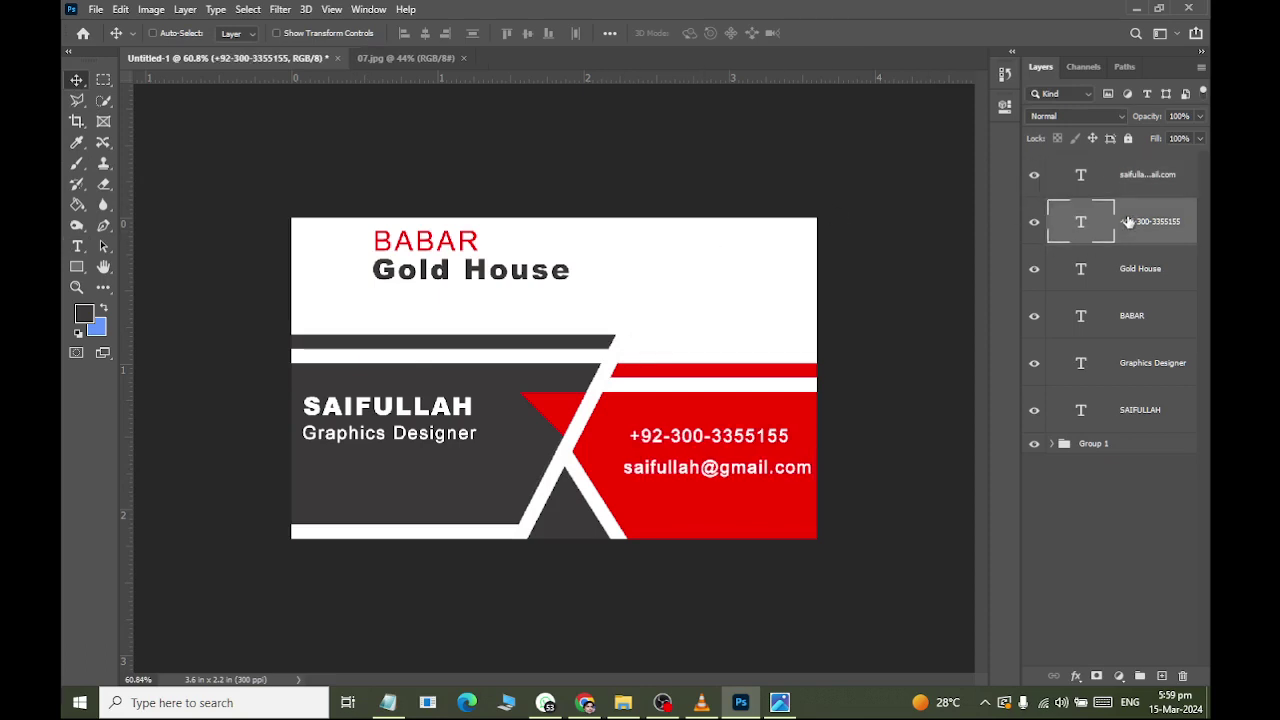
{"action": "key", "text": "Left"}
{"action": "key", "text": "Left"}
{"action": "key", "text": "Left"}
{"action": "key", "text": "Left"}
{"action": "key", "text": "Left"}
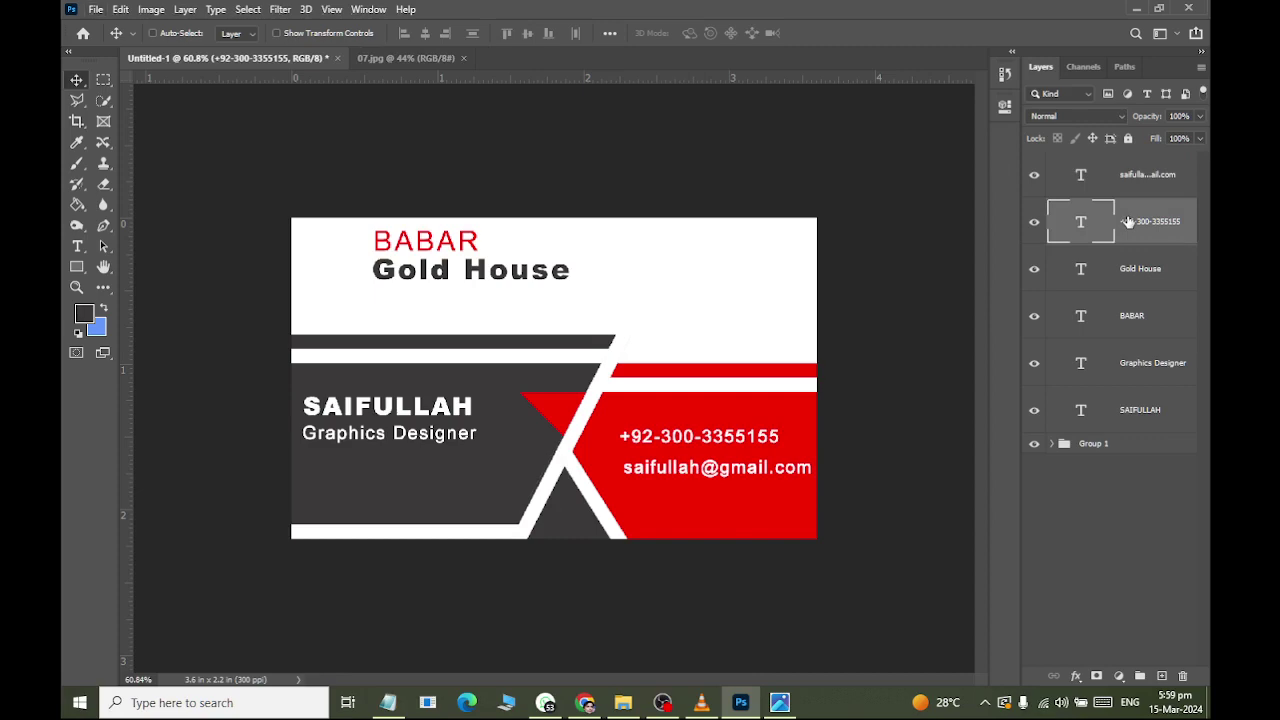
{"action": "key", "text": "alt+Tab"}
{"action": "key", "text": "alt+Tab"}
{"action": "key", "text": "alt+Tab"}
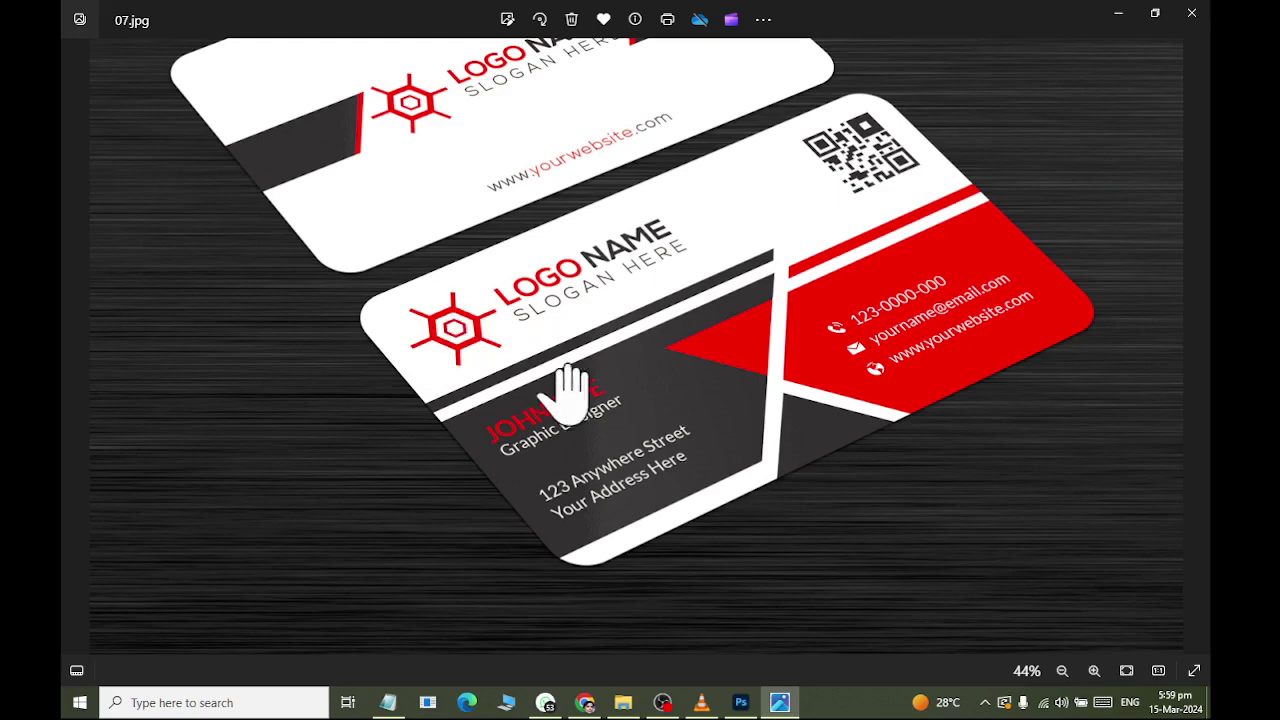
Draw a trial polygon shape on the card with the Polygon tool.
{"action": "key", "text": "alt+Tab"}
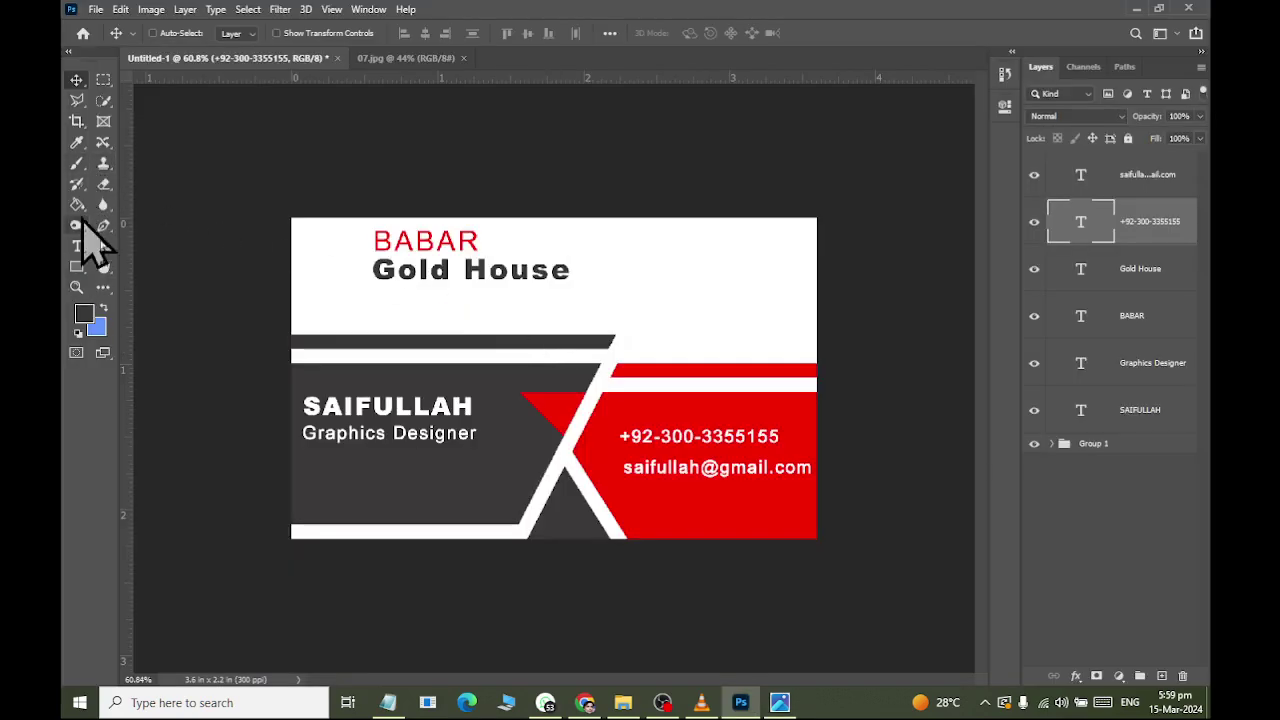
{"action": "left_click", "coordinate": [77, 268]}
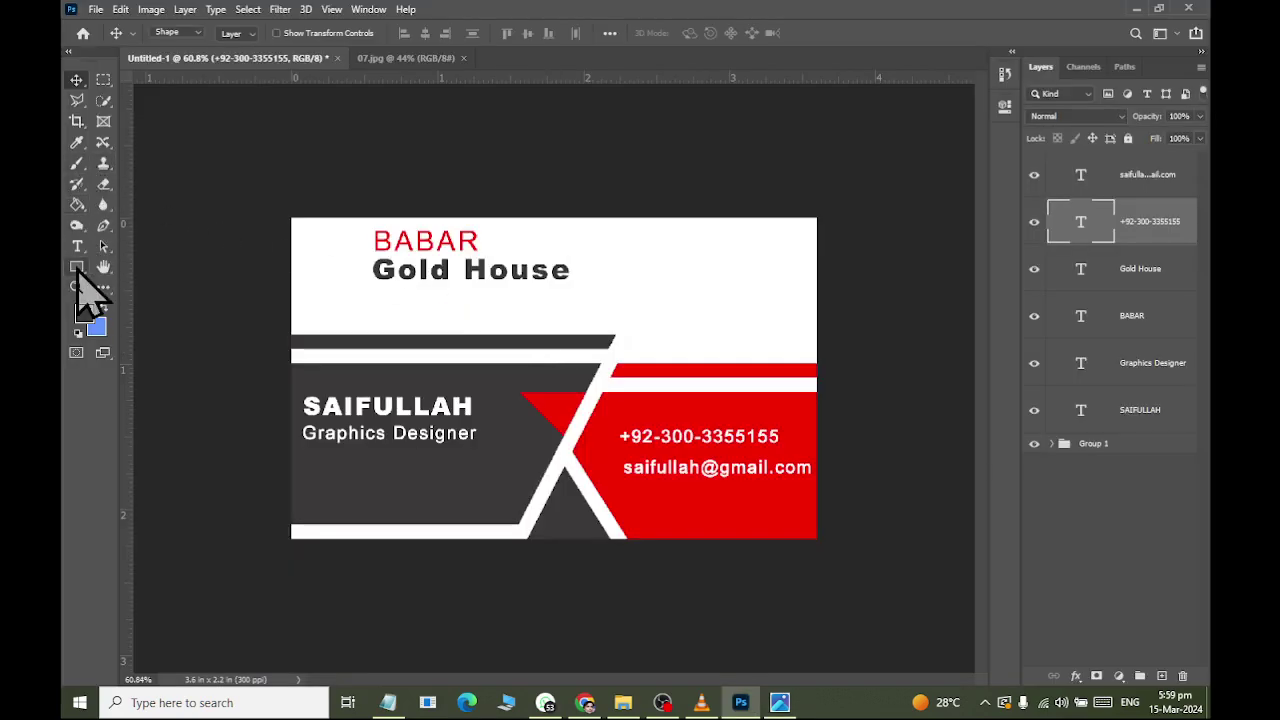
{"action": "right_click", "coordinate": [78, 268]}
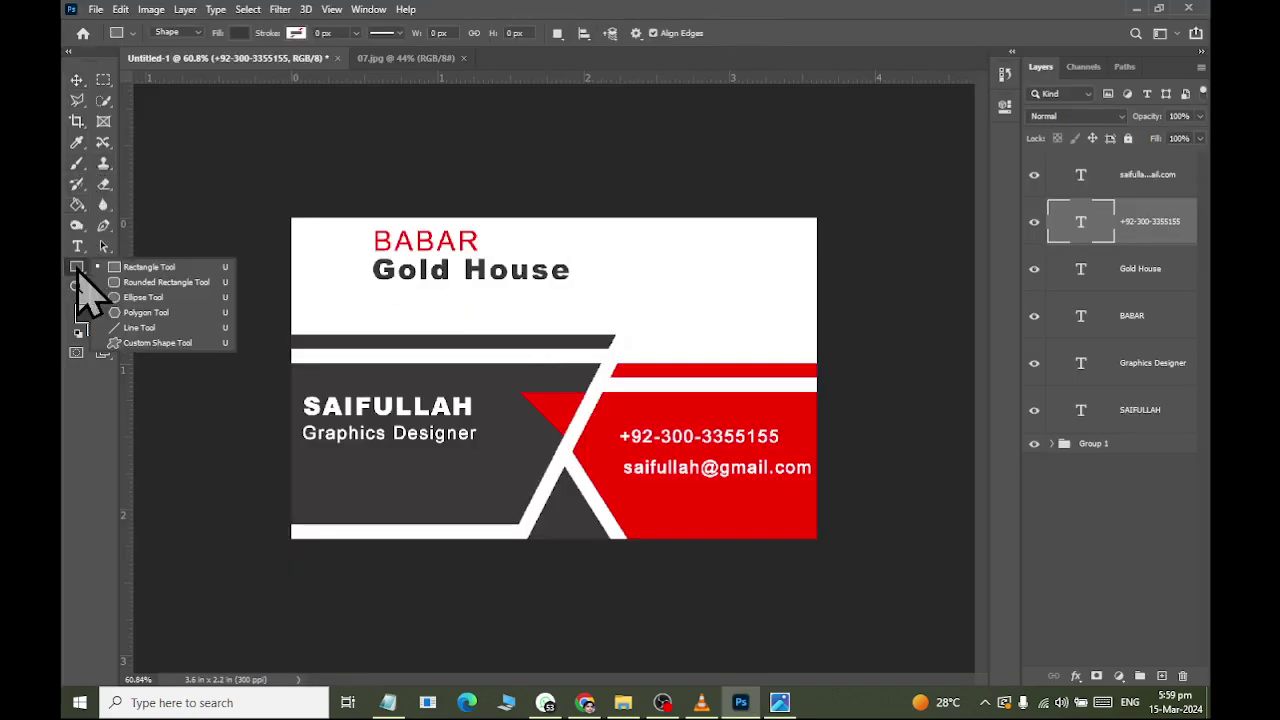
{"action": "left_click", "coordinate": [140, 313]}
{"action": "left_click_drag", "start_coordinate": [655, 276], "coordinate": [686, 309]}
Make a six-sided polygon and fill it with the card's sampled red.
{"action": "key", "text": "alt+Tab"}
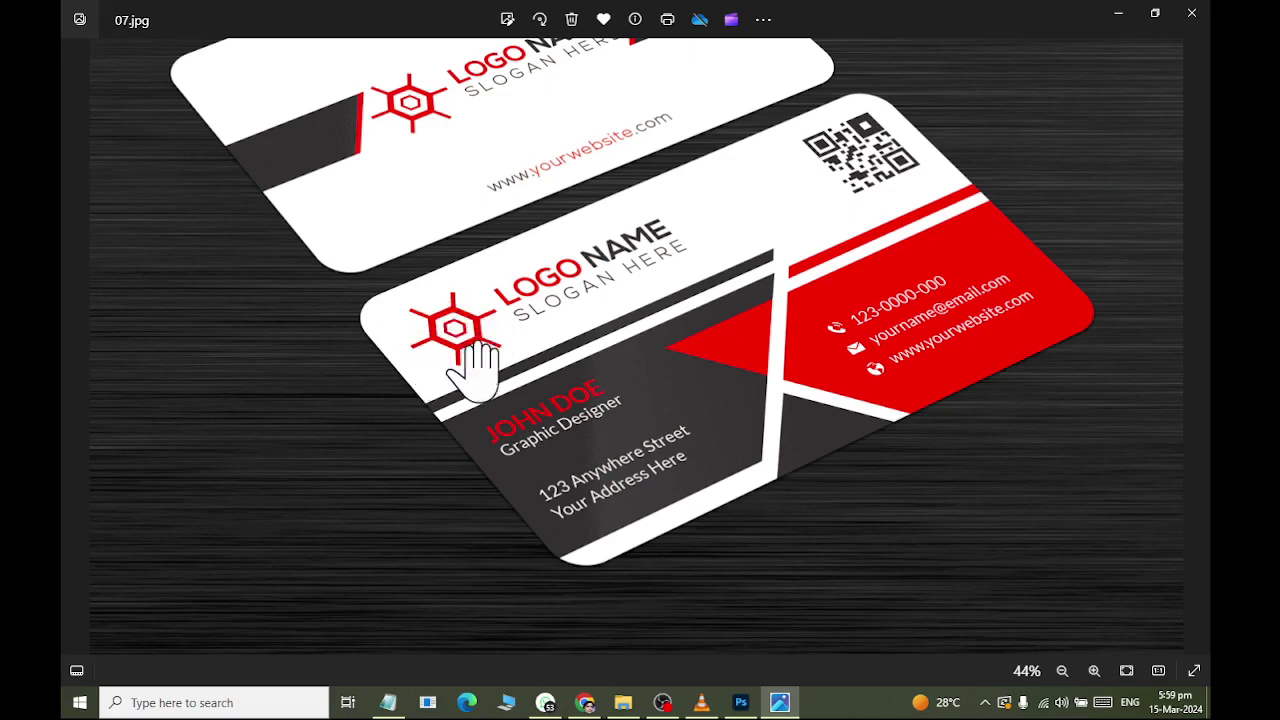
{"action": "key", "text": "alt+Tab"}
{"action": "left_click", "coordinate": [674, 246]}
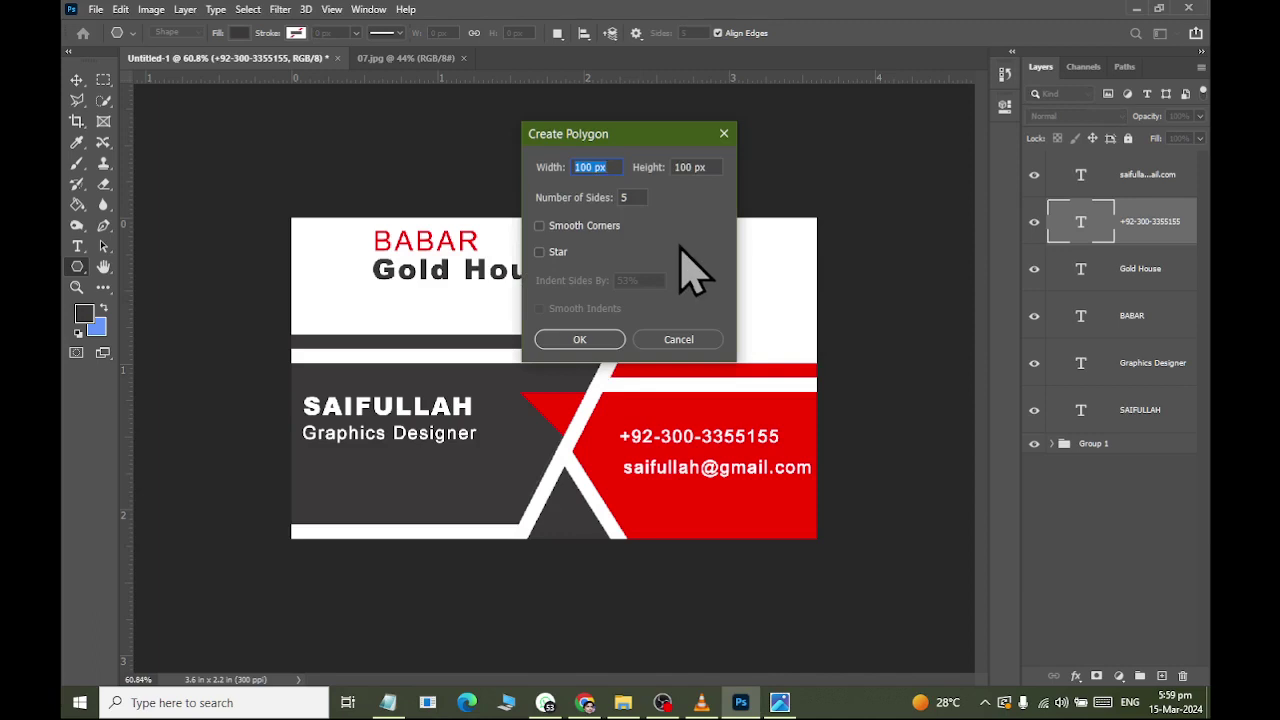
{"action": "key", "text": "Tab"}
{"action": "type", "text": "6"}
{"action": "key", "text": "Return"}
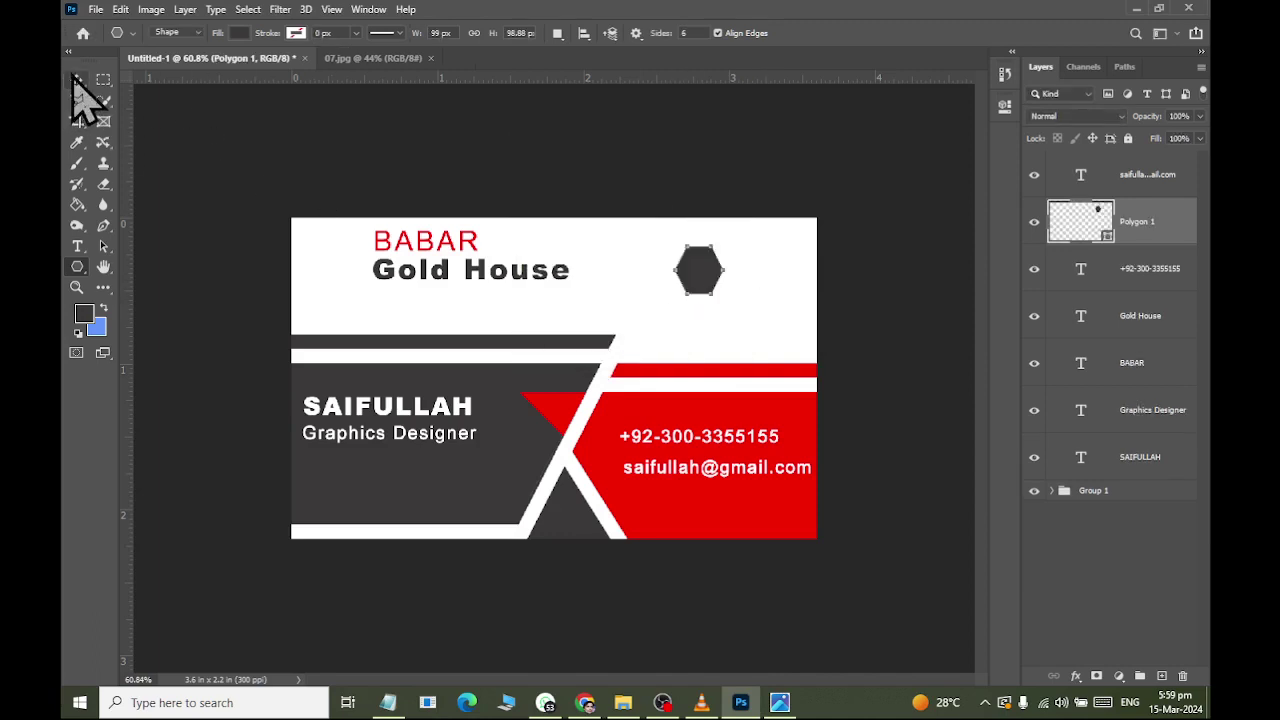
{"action": "left_click", "coordinate": [240, 33]}
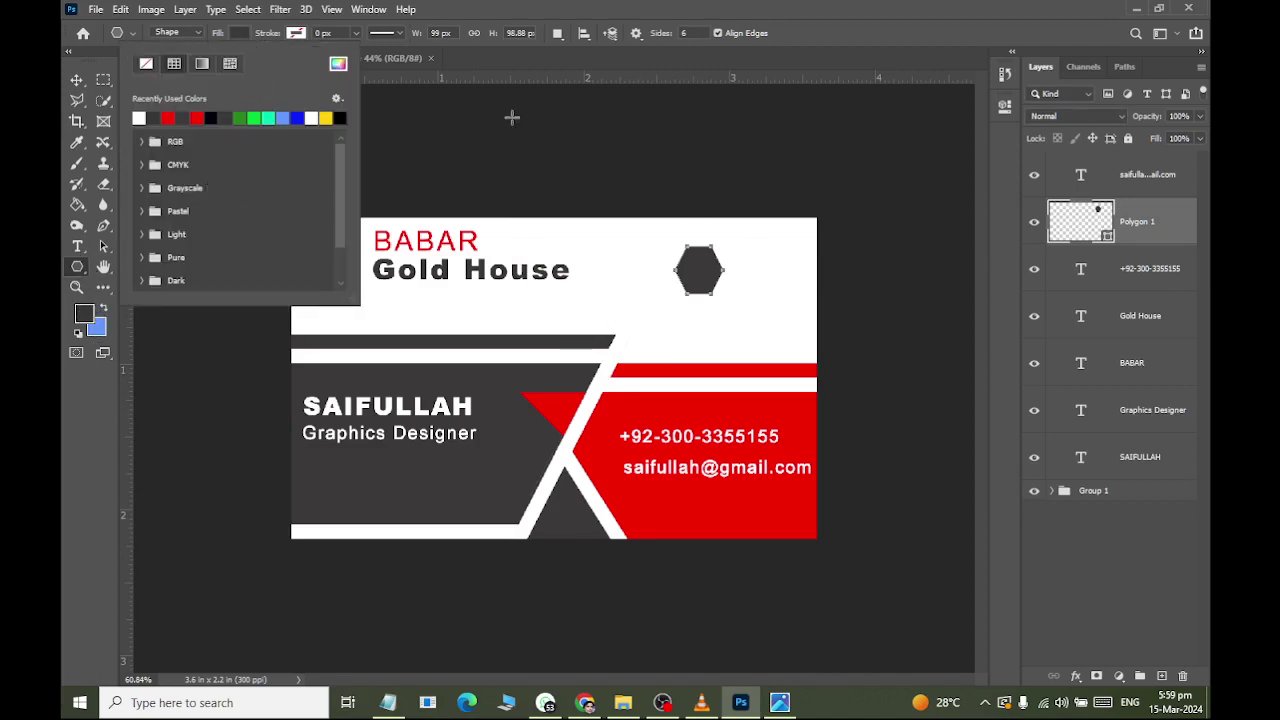
{"action": "double_click", "coordinate": [1107, 240]}
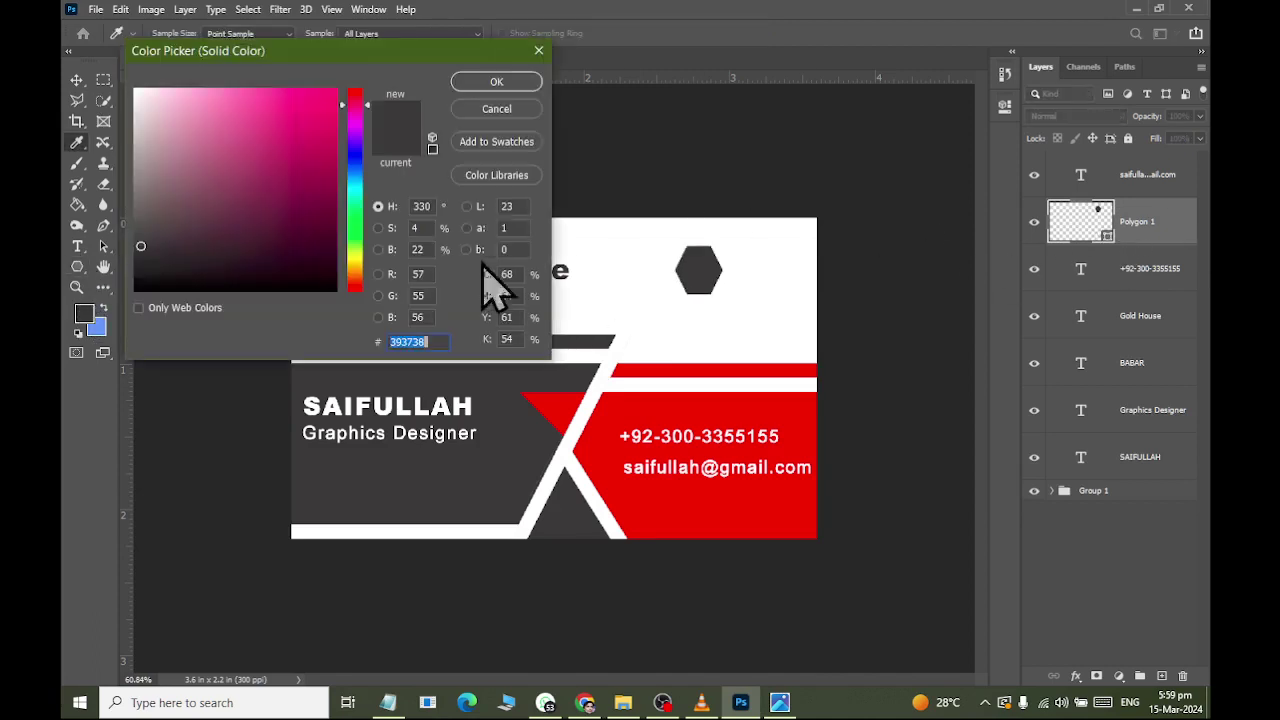
{"action": "left_click", "coordinate": [743, 503]}
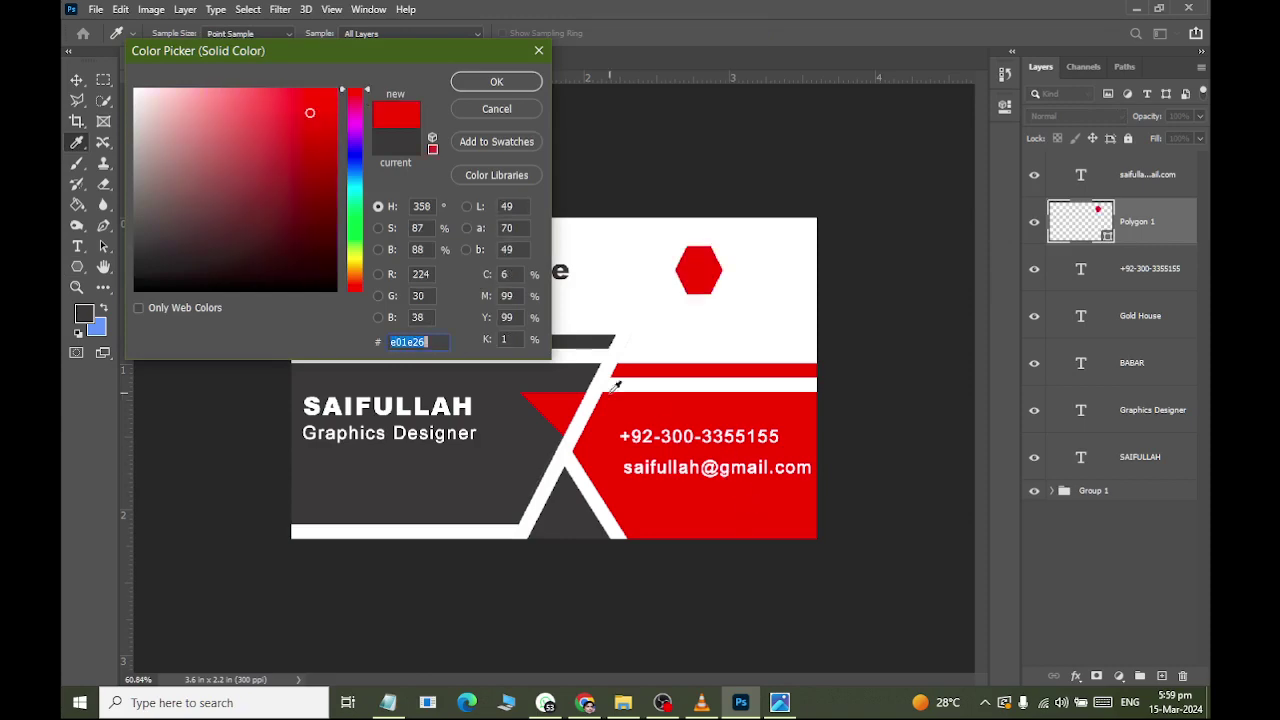
{"action": "left_click", "coordinate": [503, 86]}
Delete both the Polygon 1 and Polygon 2 layers.
{"action": "key", "text": "alt+Tab"}
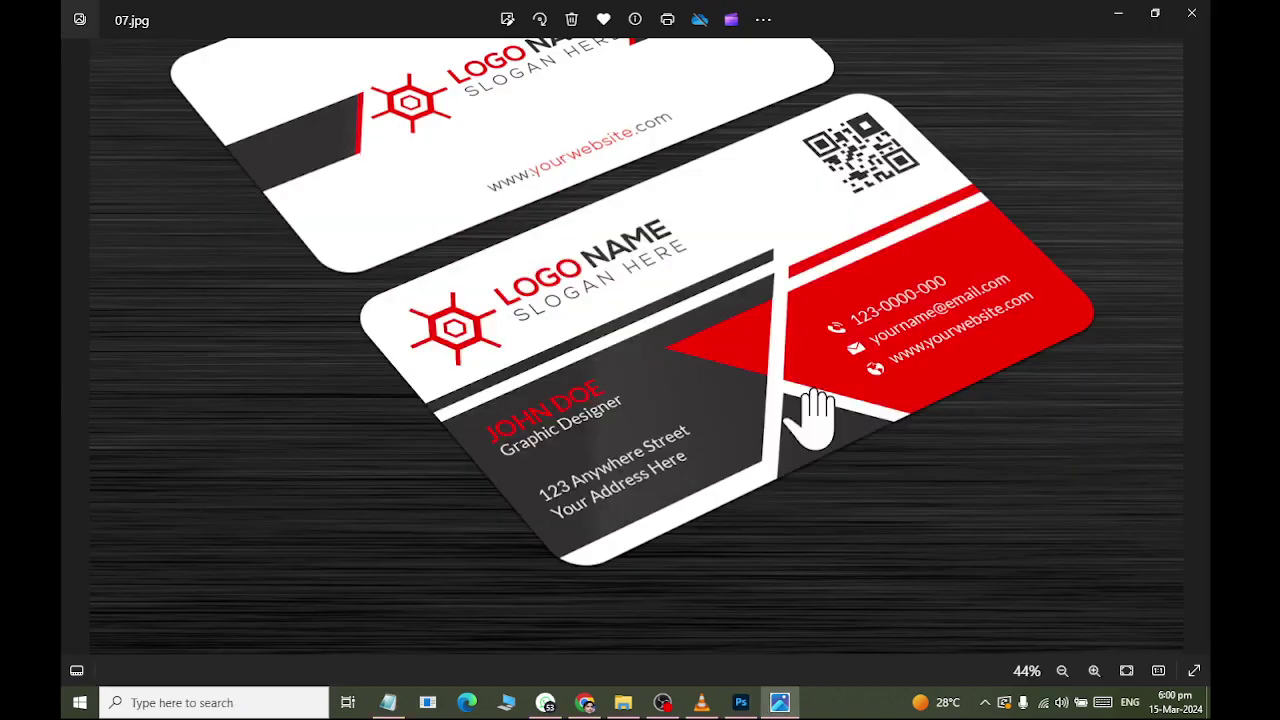
{"action": "key", "text": "alt+Tab"}
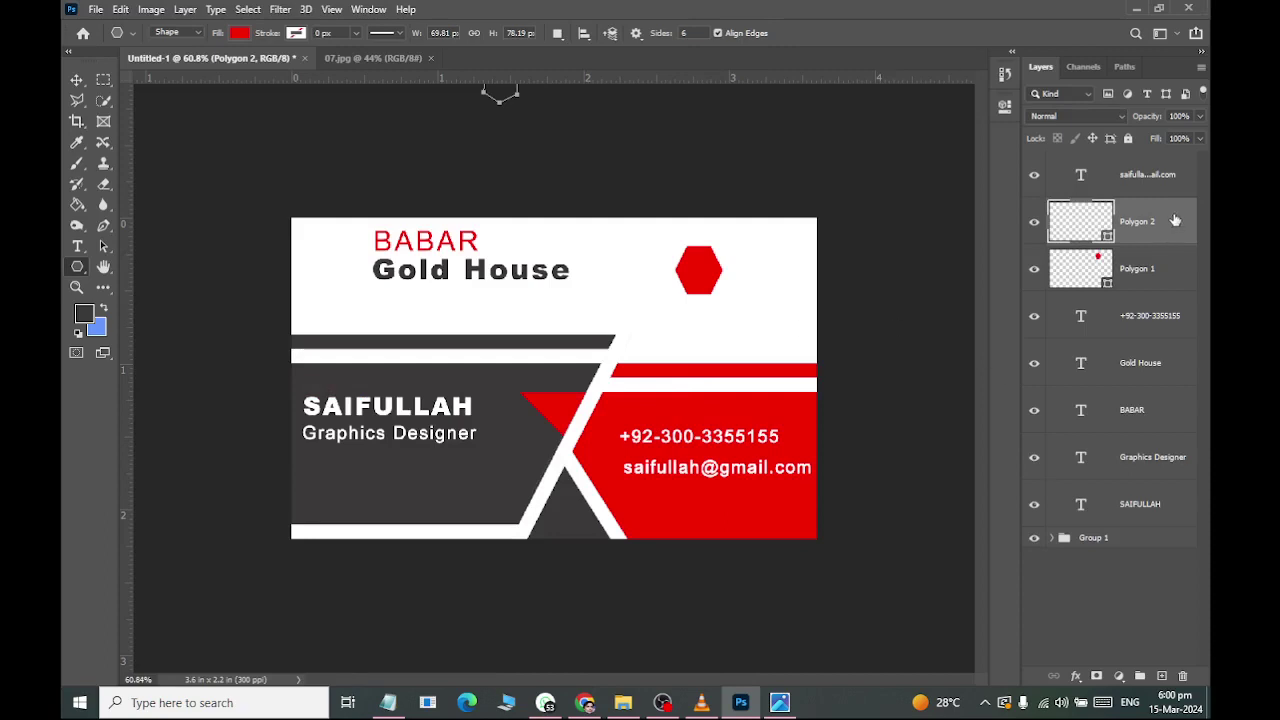
{"action": "left_click_drag", "start_coordinate": [1175, 220], "coordinate": [1183, 677]}
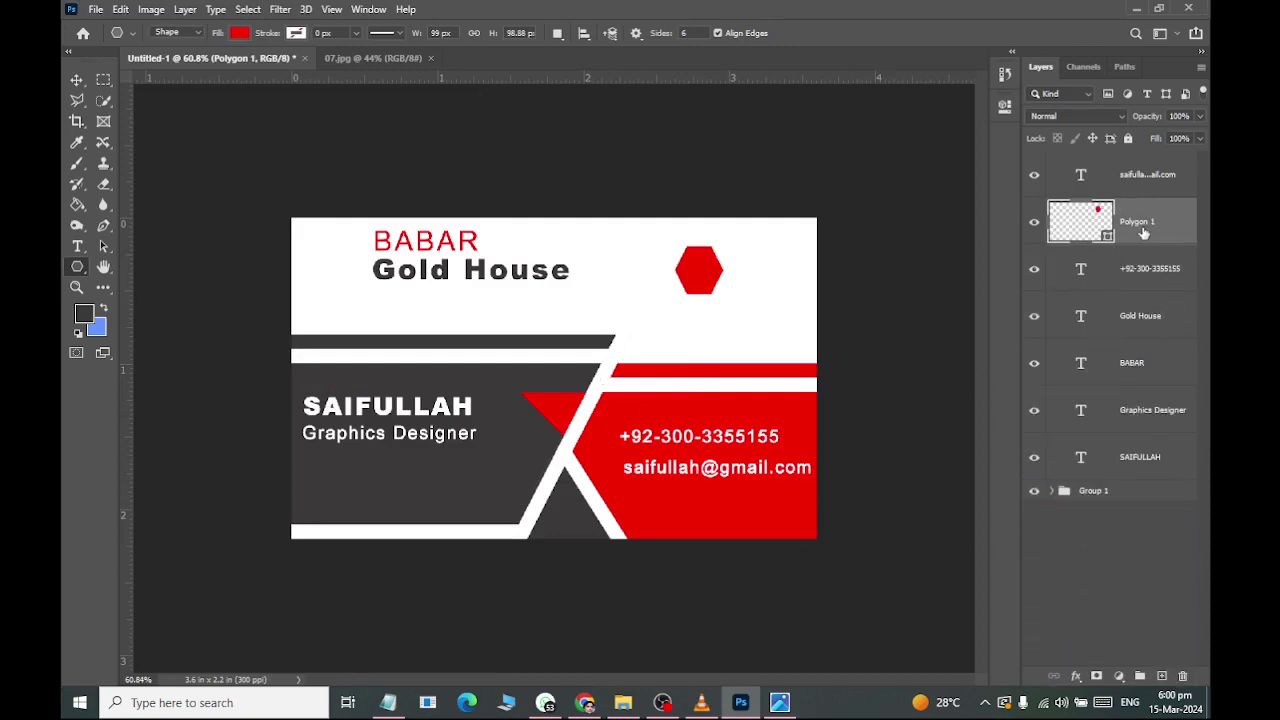
{"action": "key", "text": "ctrl+z"}
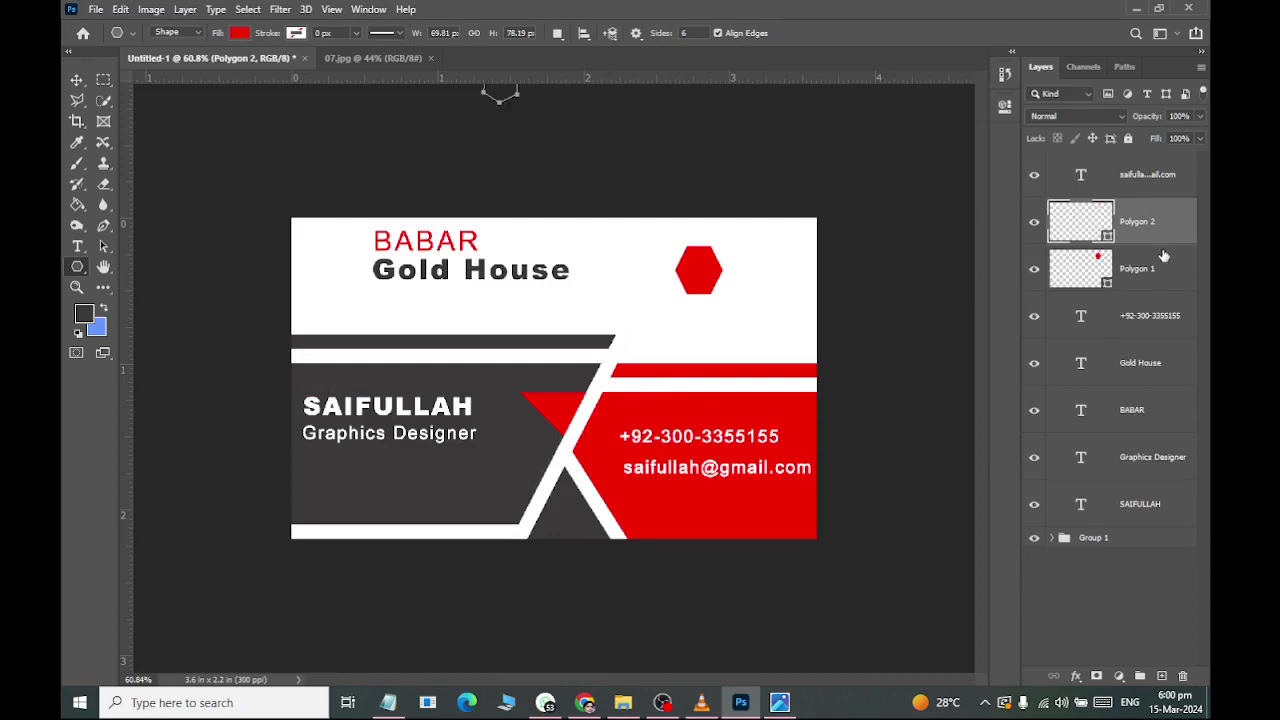
{"action": "left_click", "coordinate": [1148, 286], "text": "shift"}
{"action": "left_click_drag", "start_coordinate": [1148, 280], "coordinate": [1187, 676]}
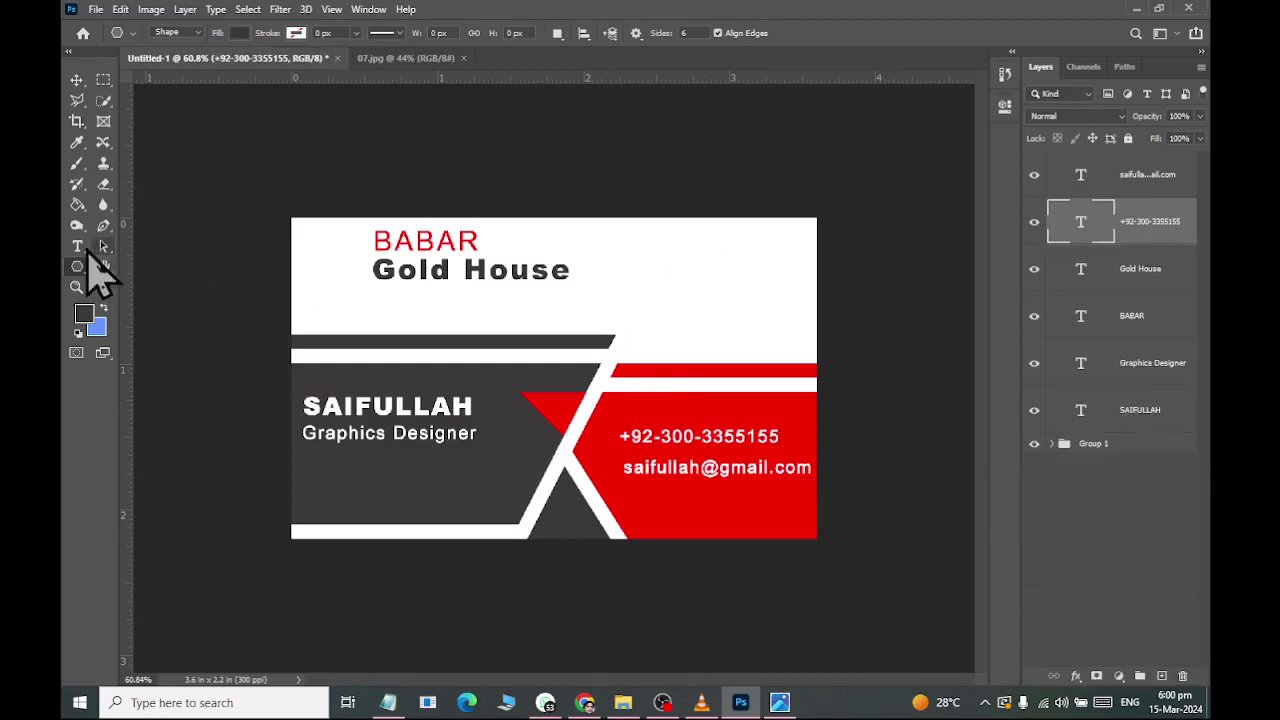
Create a polygon with the default settings, then undo the eight-sided result.
{"action": "left_click", "coordinate": [663, 301]}
{"action": "key", "text": "Tab"}
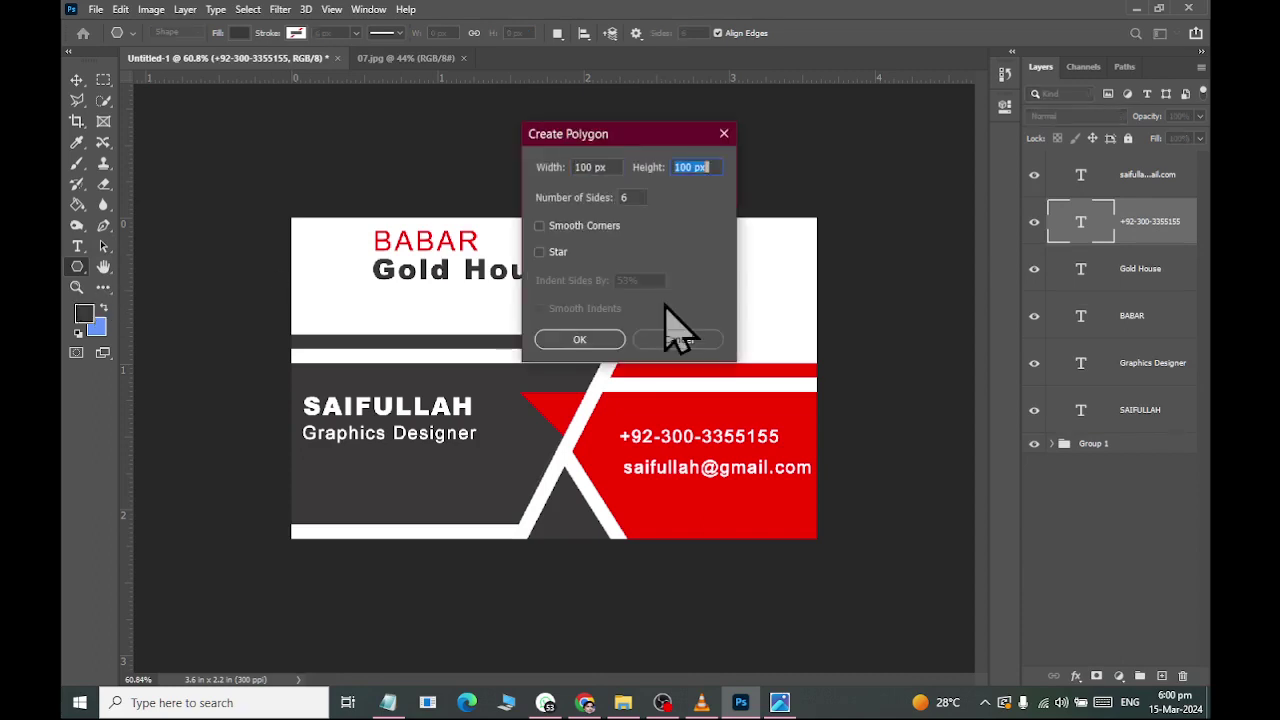
{"action": "key", "text": "Return"}
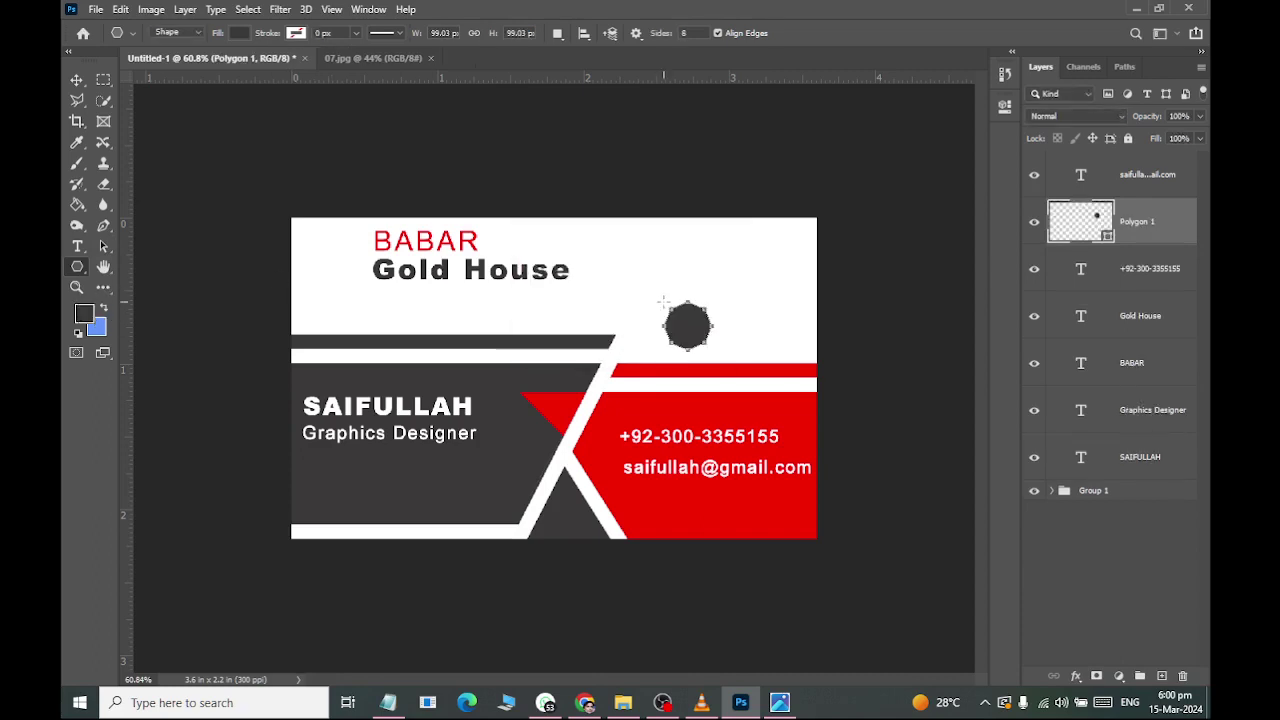
{"action": "left_click", "coordinate": [76, 79]}
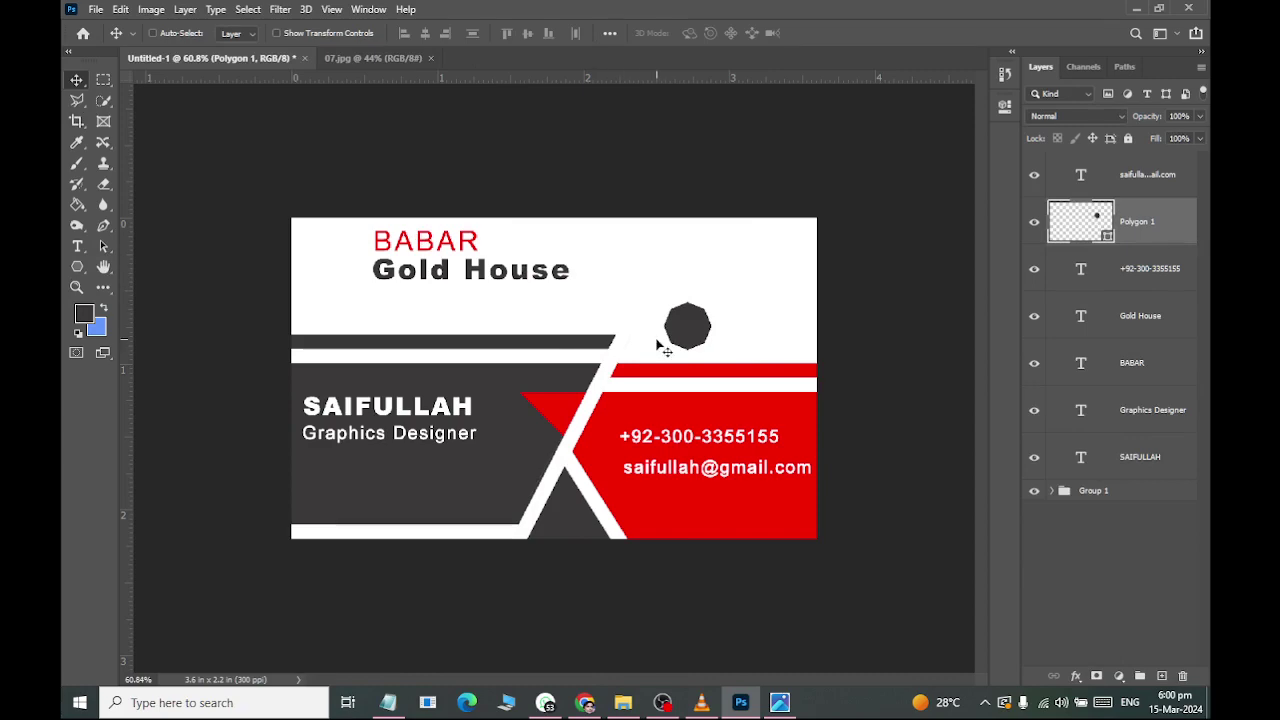
{"action": "key", "text": "ctrl+z"}
Try a 6-sided polygon with the Star option on, then undo the star.
{"action": "key", "text": "alt+Tab"}
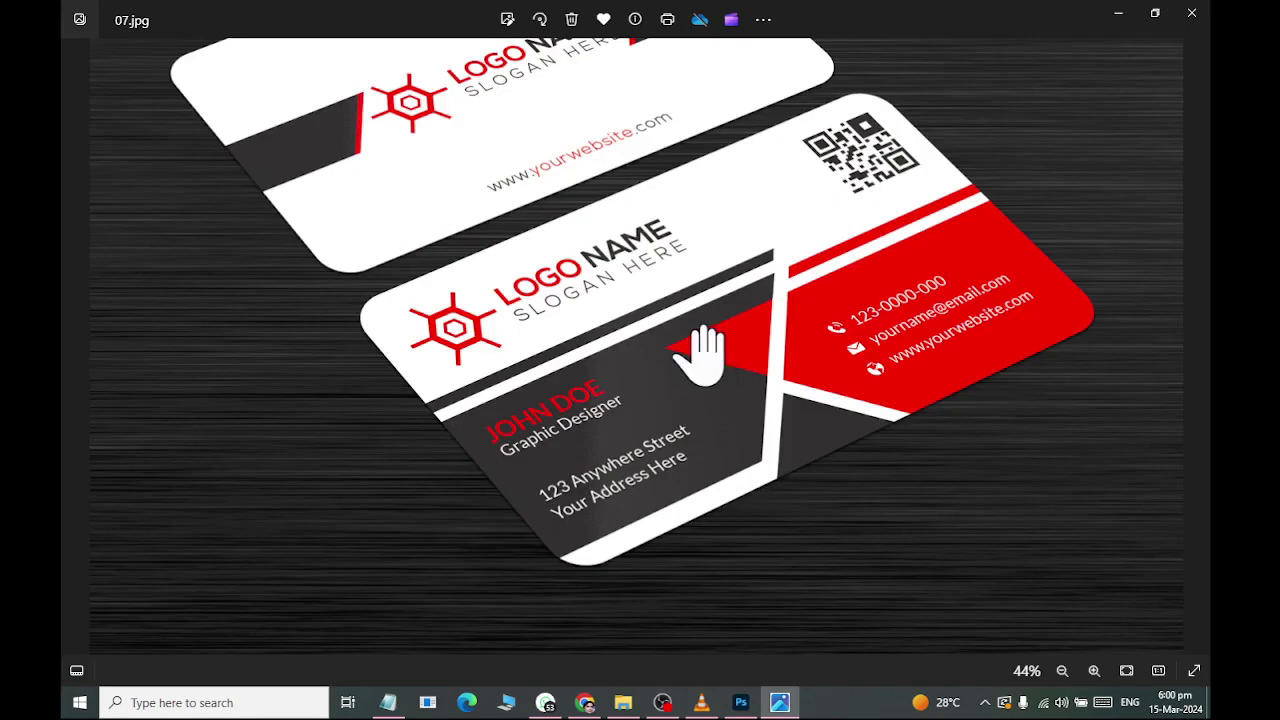
{"action": "key", "text": "alt+Tab"}
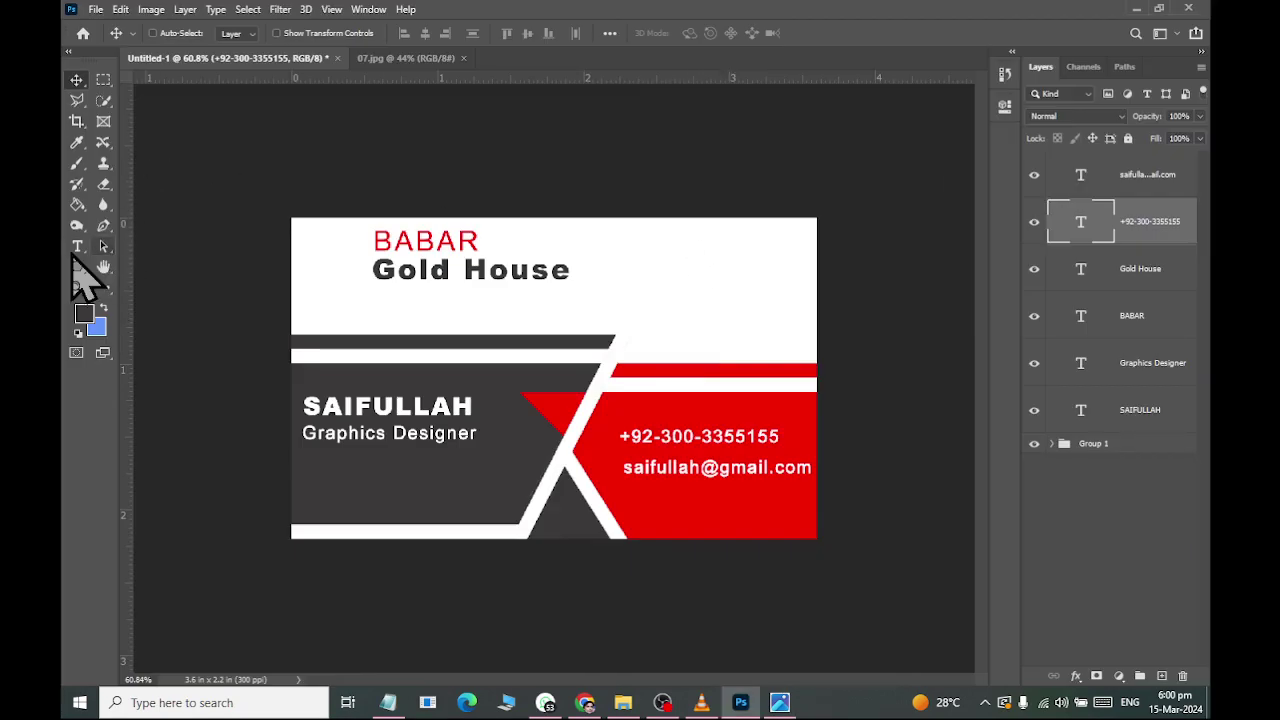
{"action": "left_click", "coordinate": [77, 267]}
{"action": "left_click", "coordinate": [638, 283]}
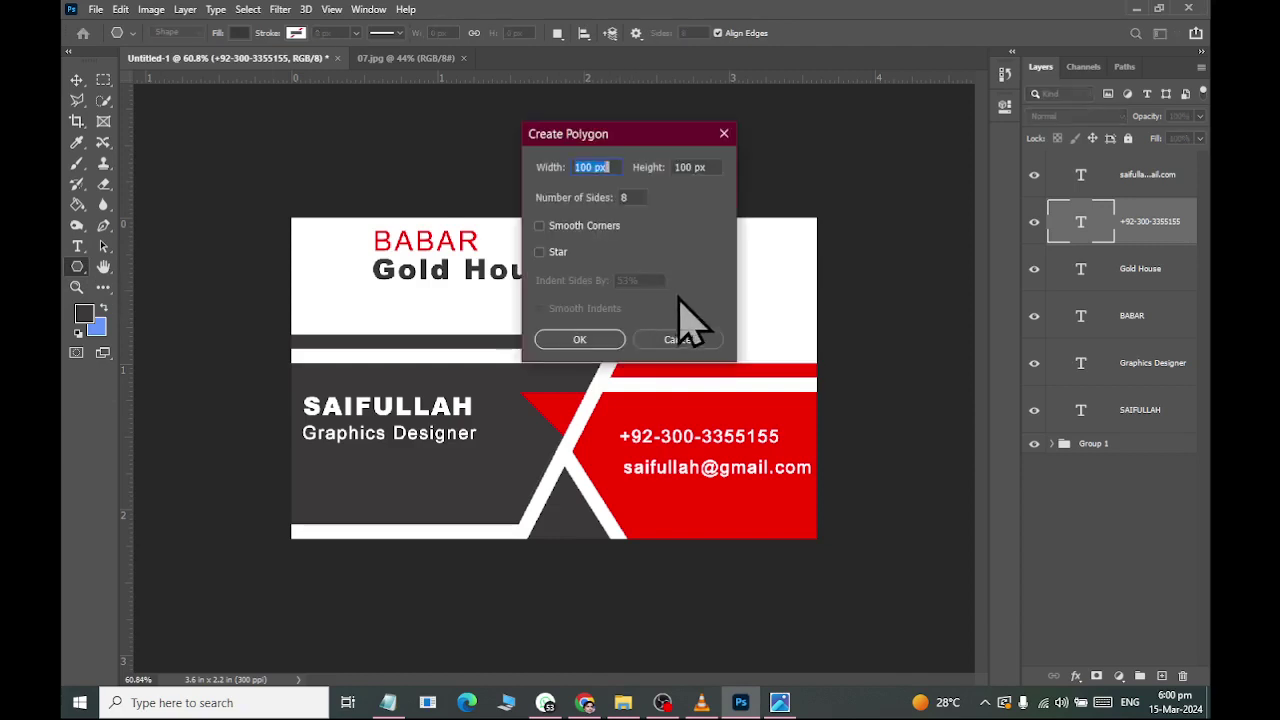
{"action": "double_click", "coordinate": [629, 197]}
{"action": "type", "text": "6"}
{"action": "left_click", "coordinate": [539, 252]}
{"action": "left_click", "coordinate": [579, 340]}
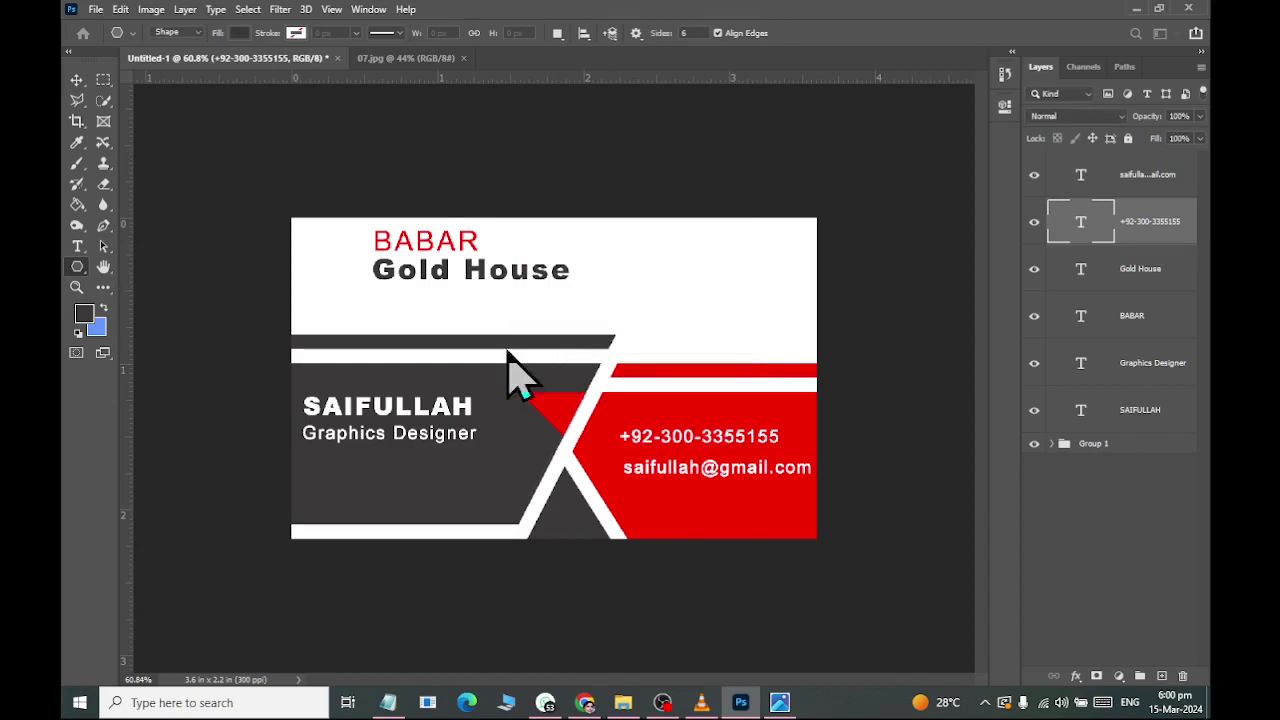
{"action": "key", "text": "ctrl+z"}
Create a plain six-sided hexagon with Star unticked above the red stripe.
{"action": "left_click", "coordinate": [663, 300]}
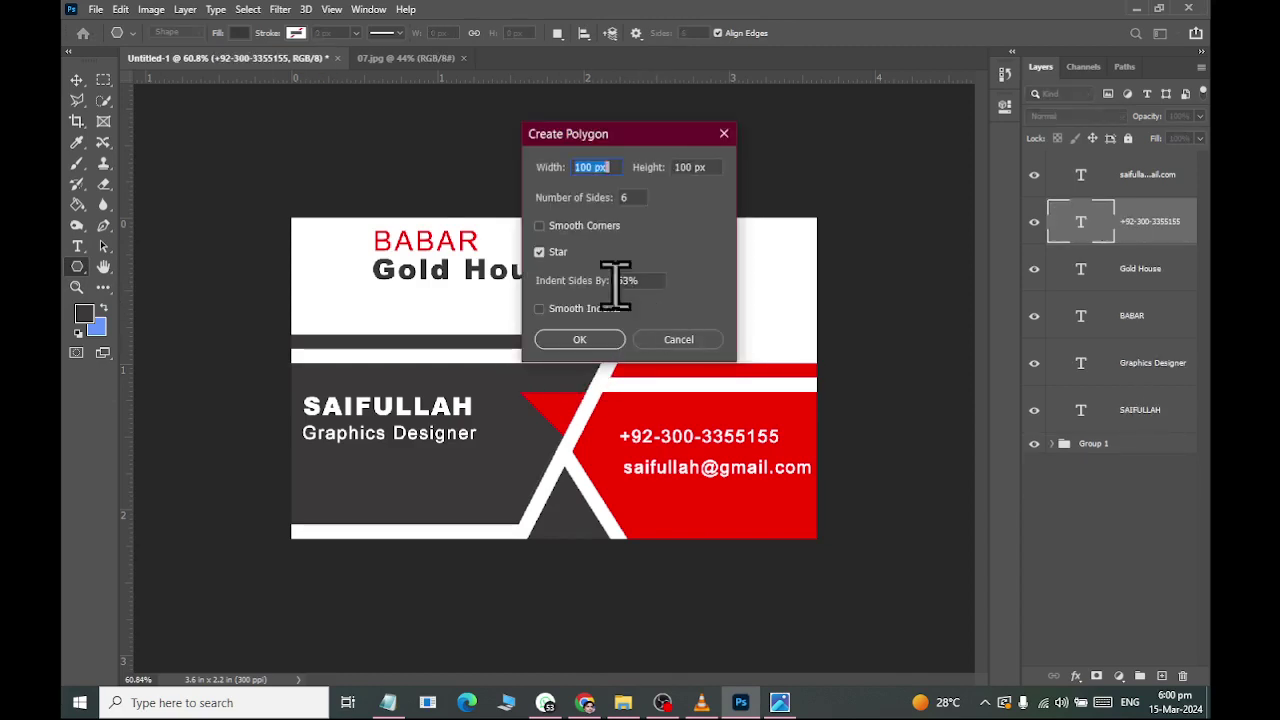
{"action": "left_click", "coordinate": [541, 253]}
{"action": "left_click", "coordinate": [579, 340]}
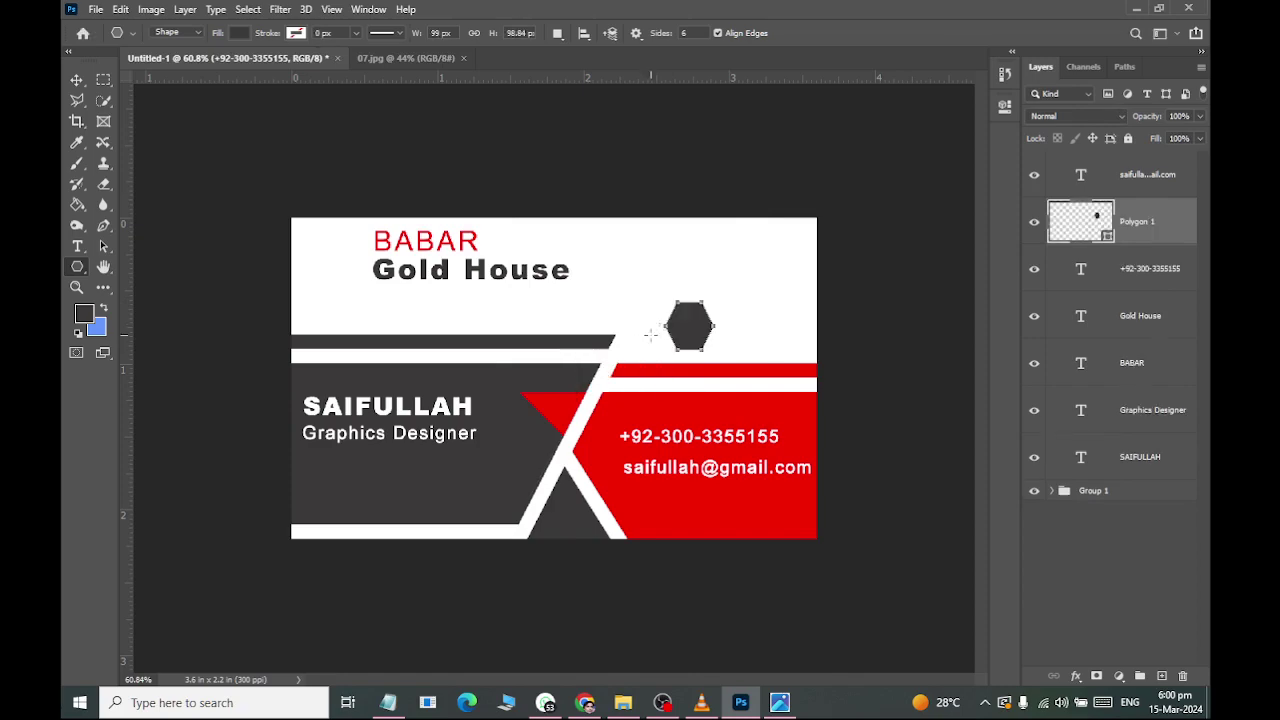
{"action": "key", "text": "alt+Tab"}
{"action": "key", "text": "alt+Tab"}
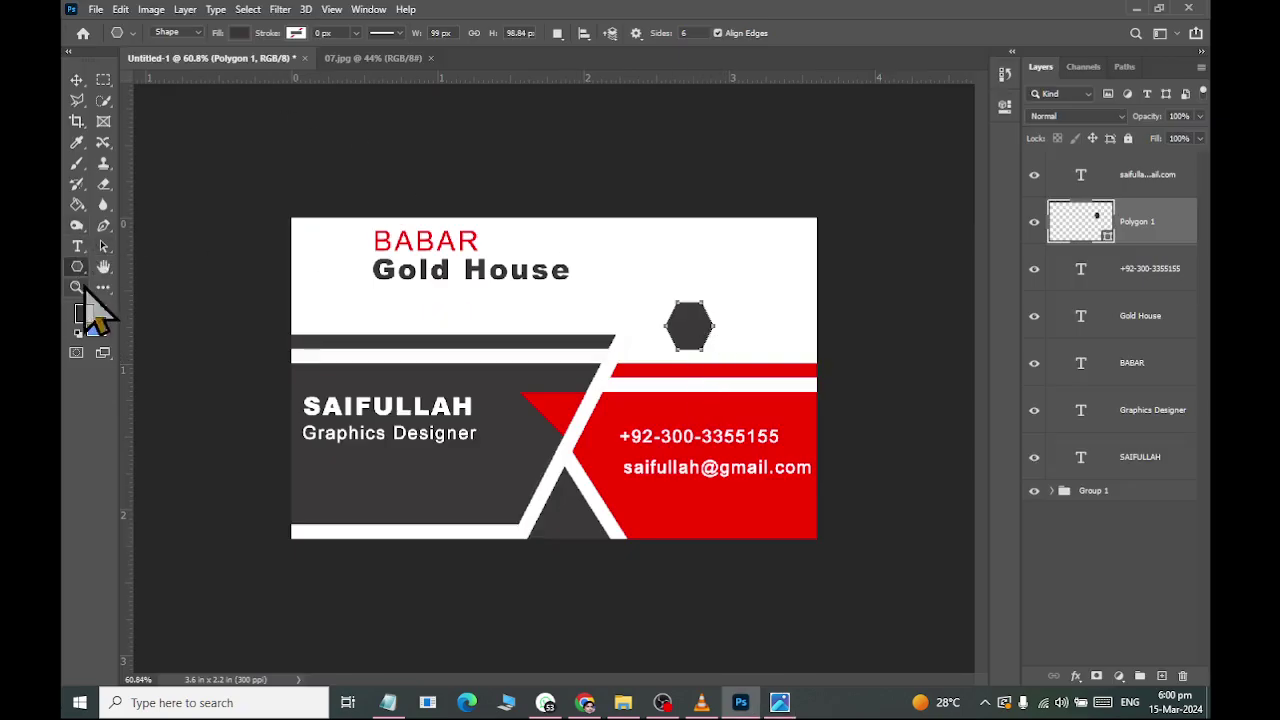
{"action": "left_click", "coordinate": [240, 33]}
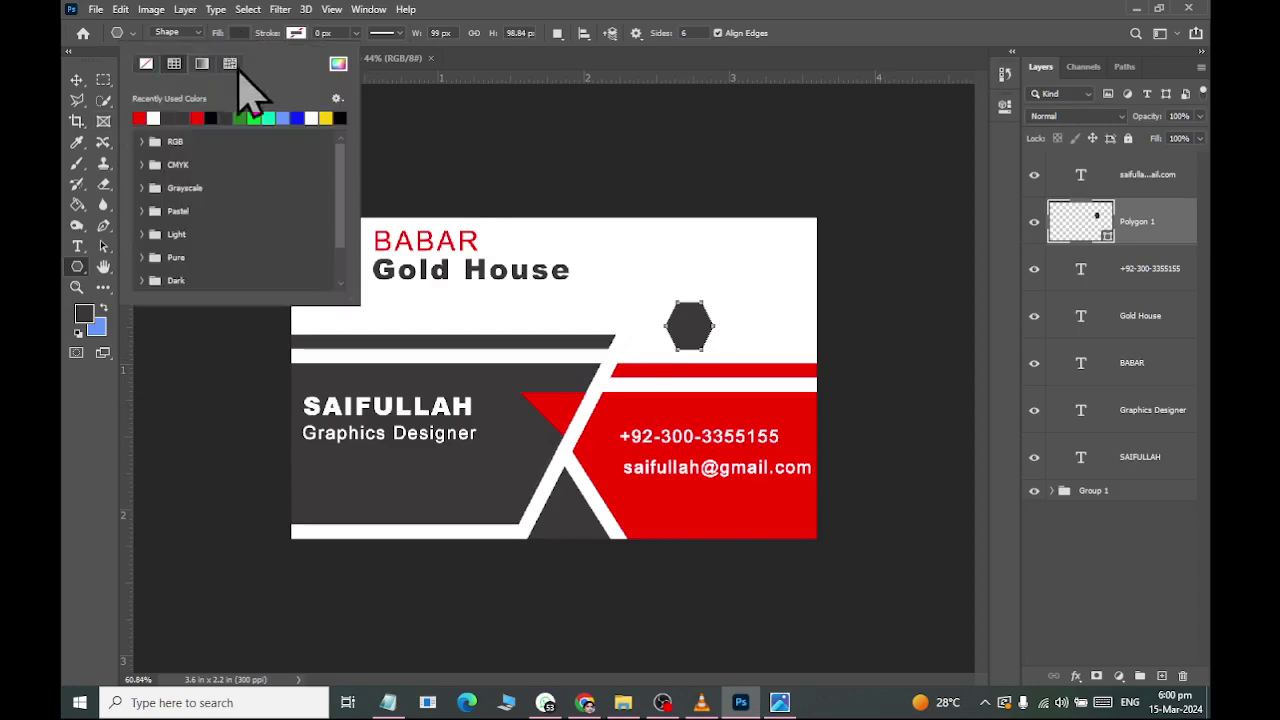
Fill the hexagon red and compare it with the reference card photo.
{"action": "left_click", "coordinate": [150, 116]}
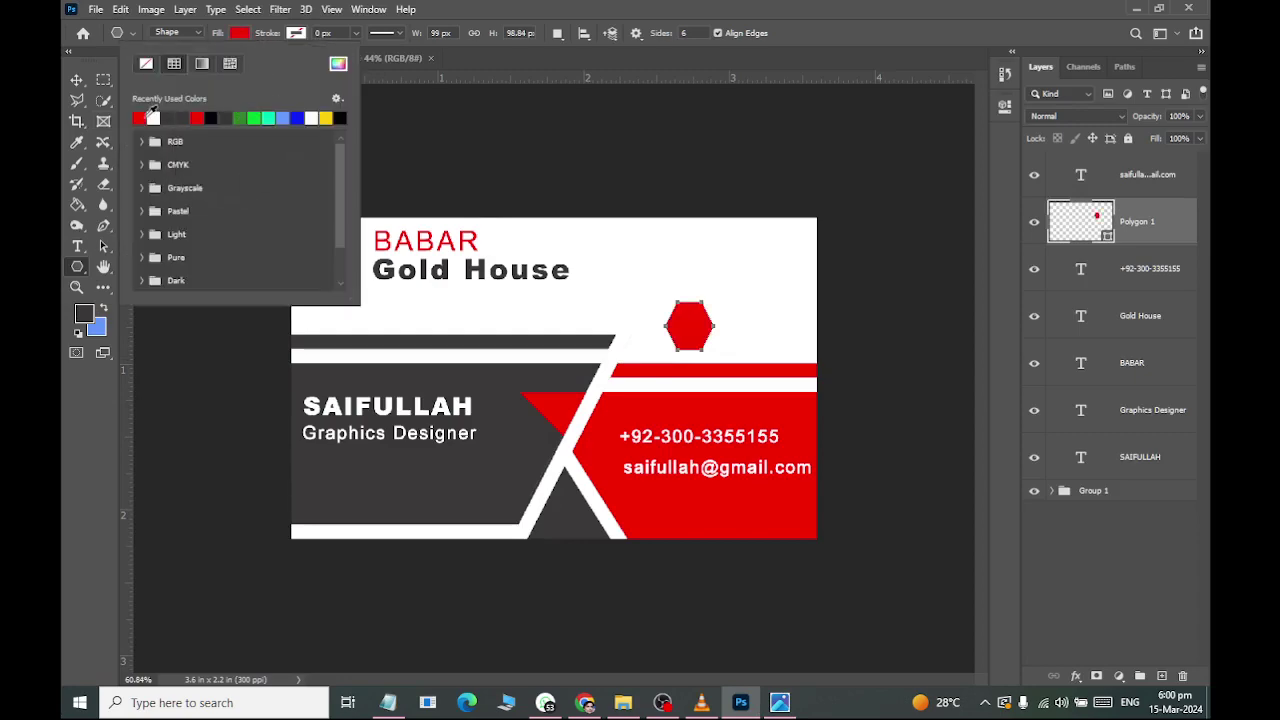
{"action": "left_click", "coordinate": [76, 79]}
{"action": "key", "text": "alt+Tab"}
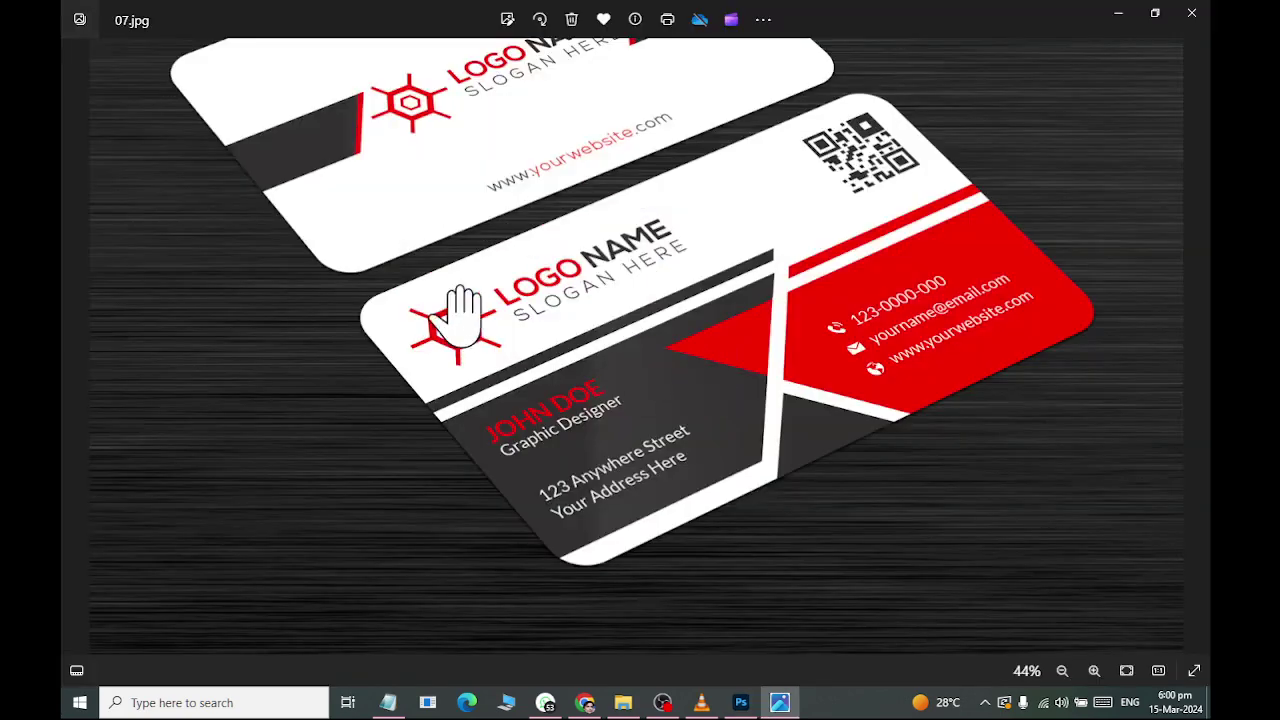
{"action": "key", "text": "alt+Tab"}
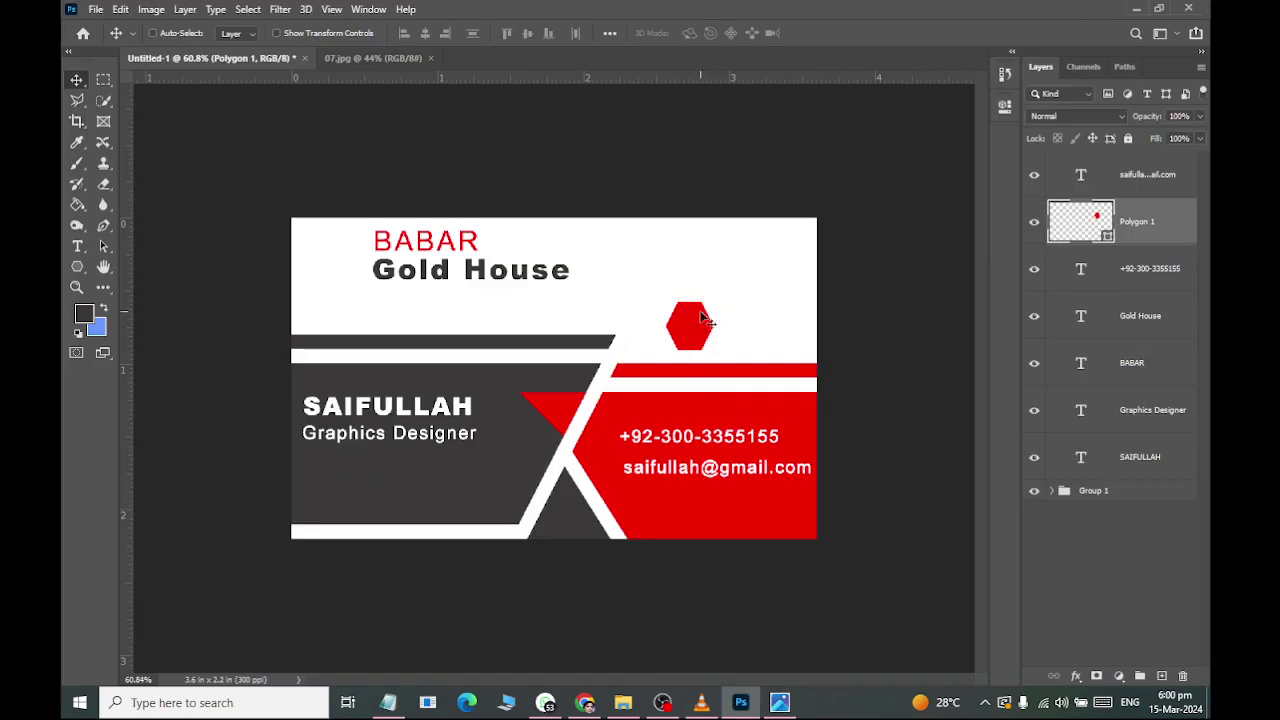
{"action": "key", "text": "alt+Tab"}
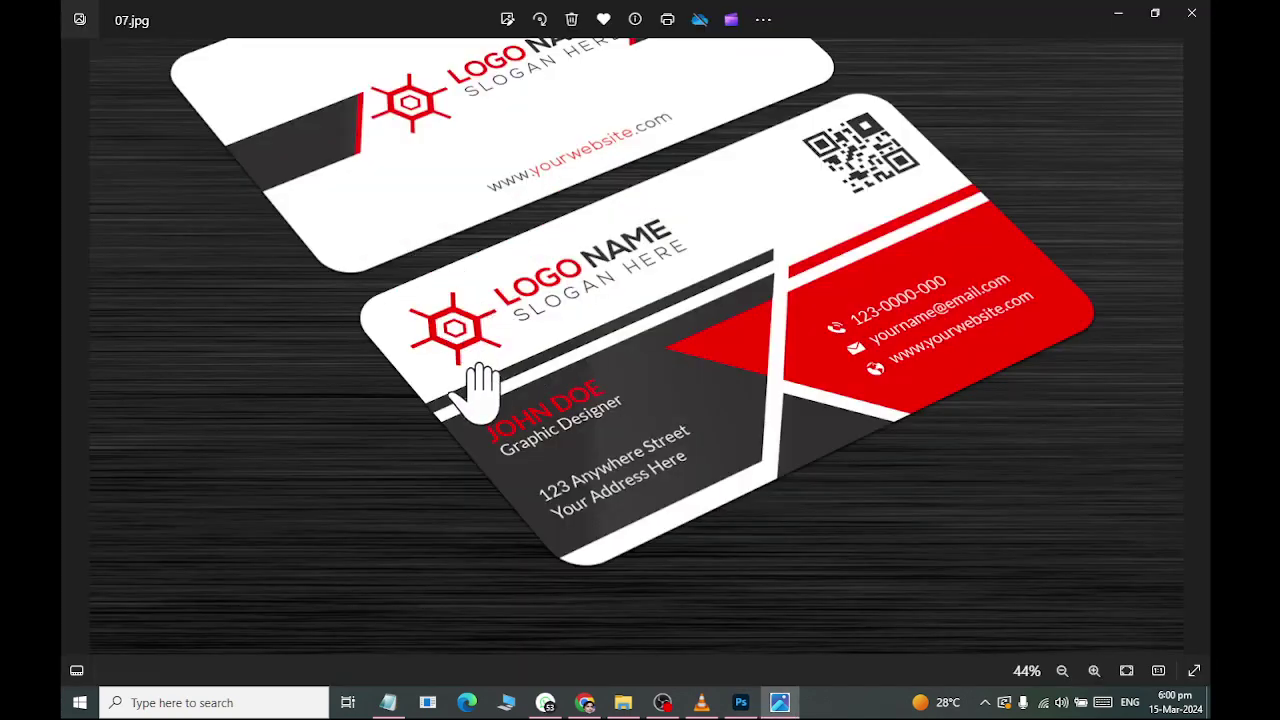
{"action": "key", "text": "alt+Tab"}
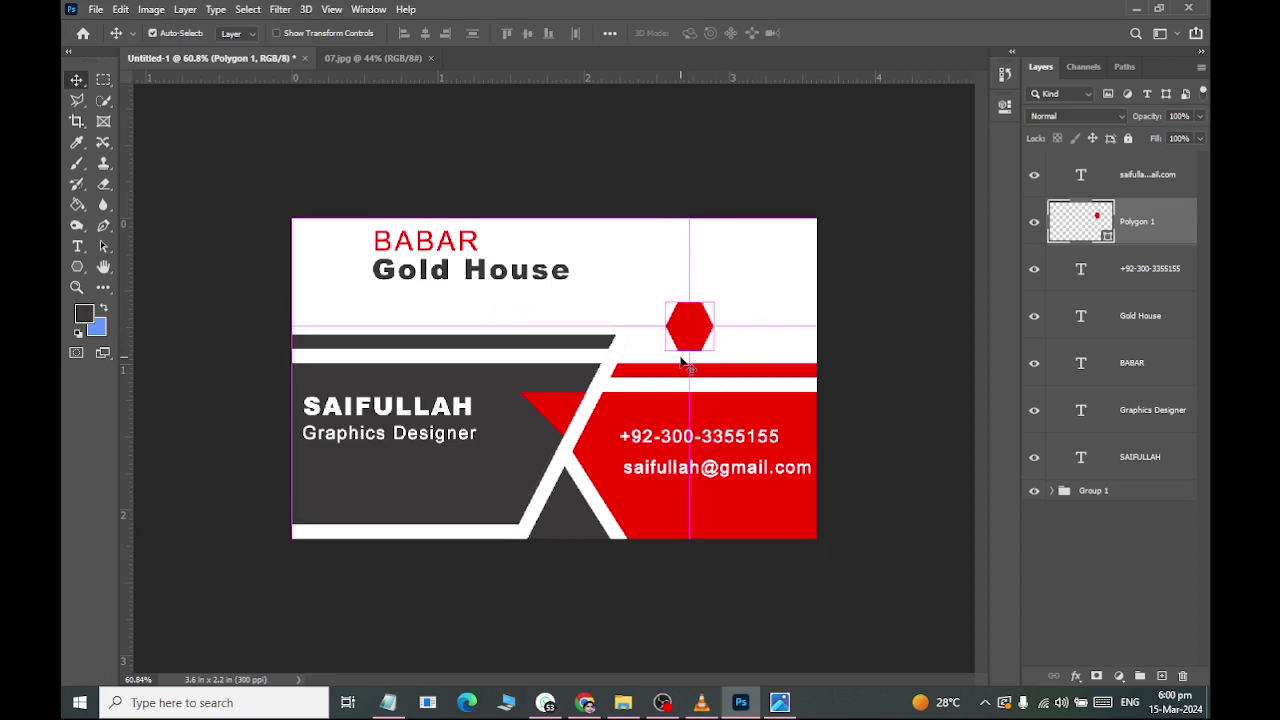
Scale the hexagon to about 88.6% beside the company name, checking the reference photo.
{"action": "key", "text": "ctrl+t"}
{"action": "left_click_drag", "start_coordinate": [713, 351], "coordinate": [338, 264]}
{"action": "left_click", "coordinate": [76, 80]}
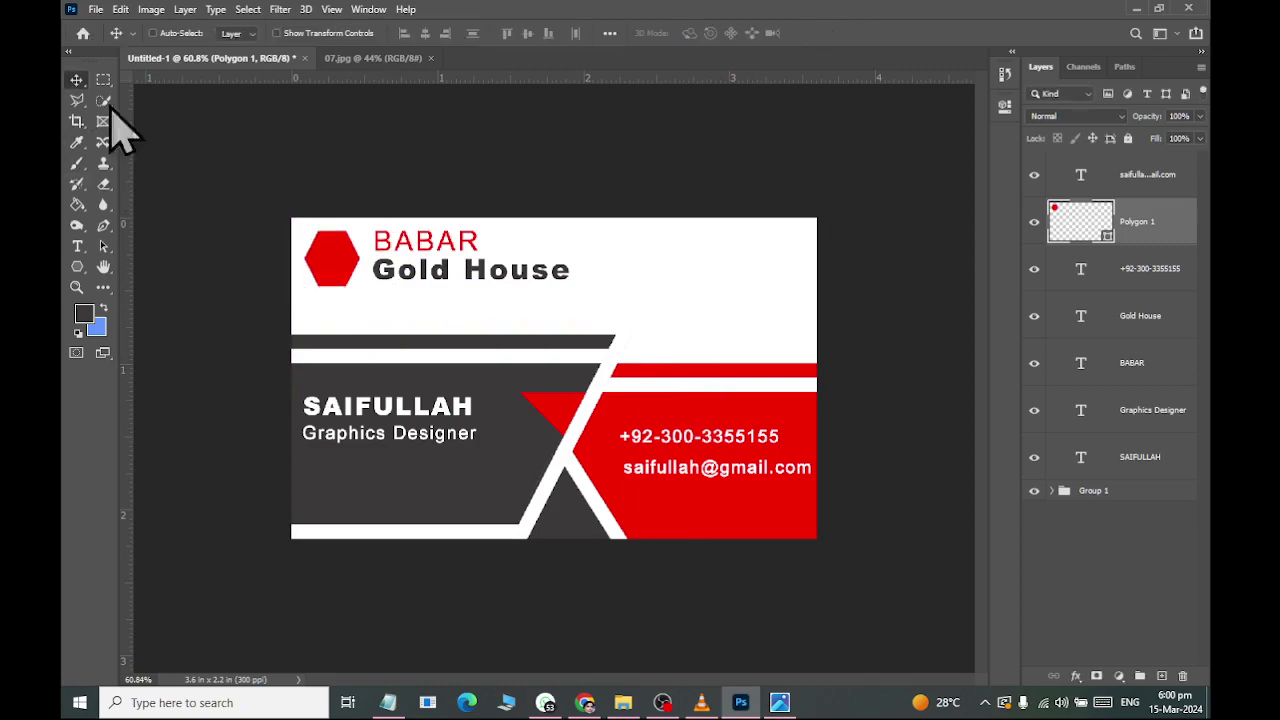
{"action": "key", "text": "alt+Tab"}
{"action": "key", "text": "alt+Tab"}
{"action": "scroll", "coordinate": [447, 303], "scroll_direction": "up", "scroll_amount": 5}
{"action": "scroll", "coordinate": [263, 220], "scroll_direction": "left", "scroll_amount": 3}
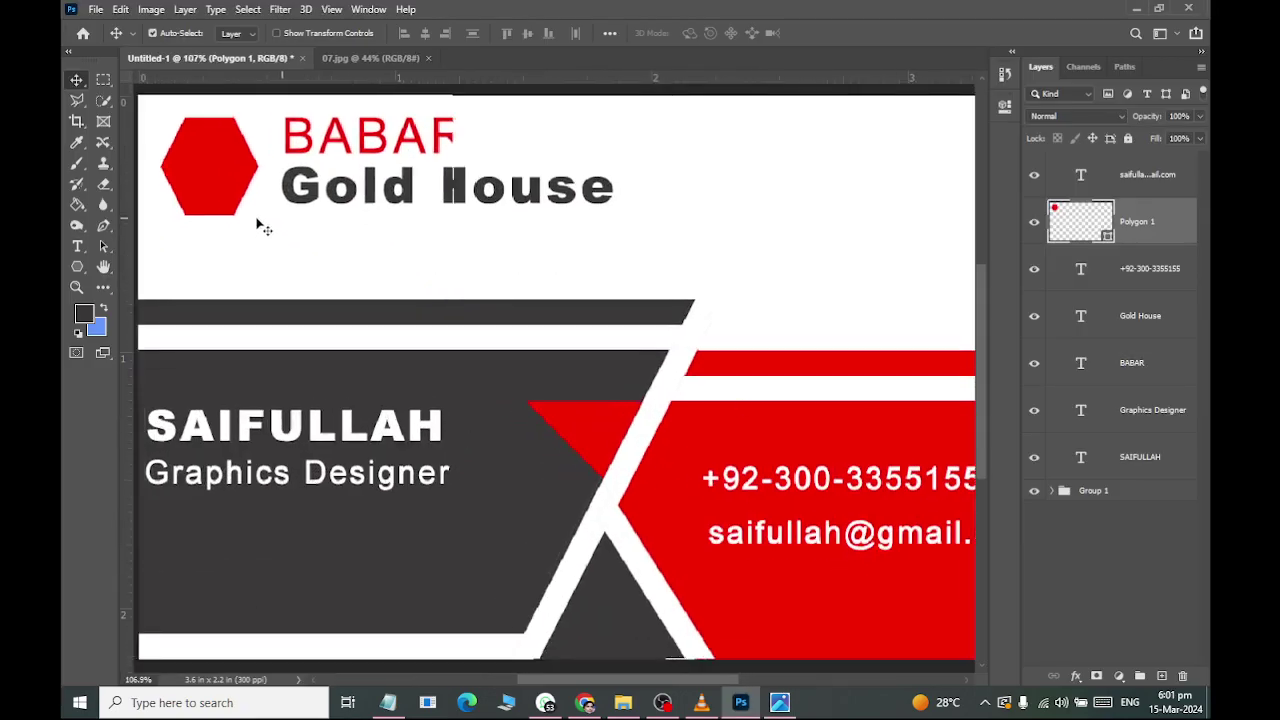
{"action": "scroll", "coordinate": [257, 218], "scroll_direction": "left", "scroll_amount": 3}
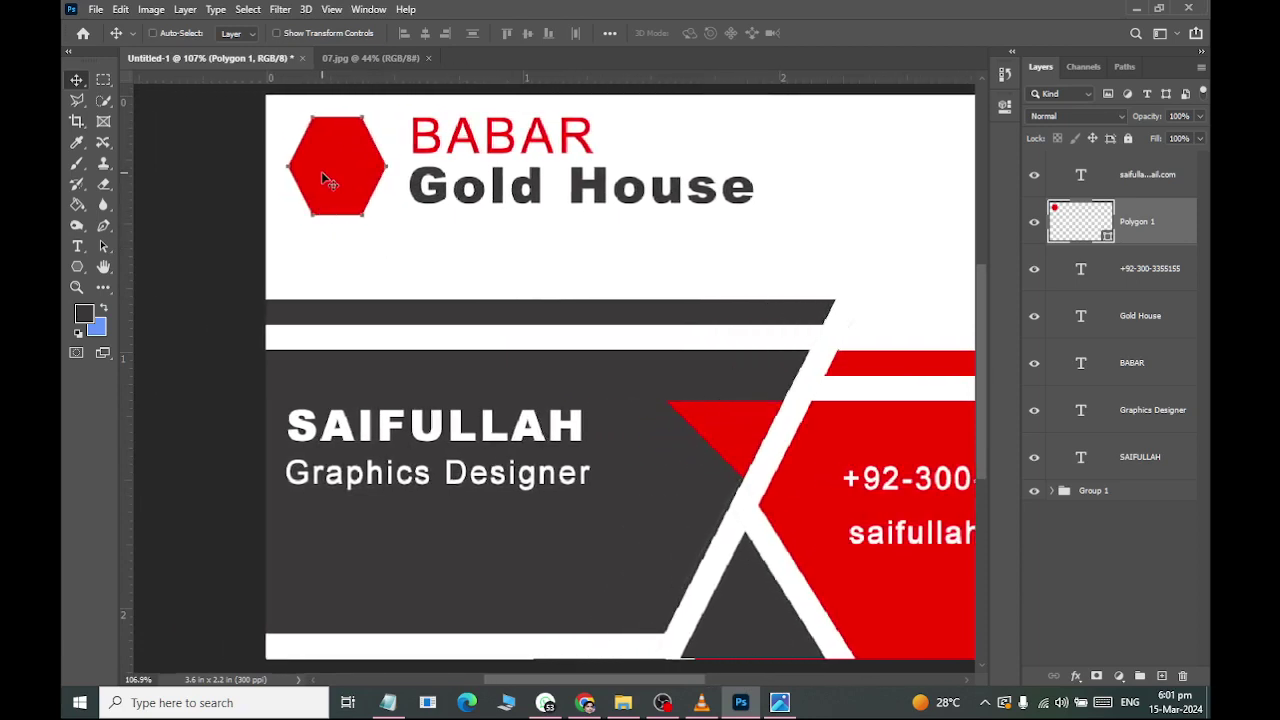
{"action": "key", "text": "ctrl+t"}
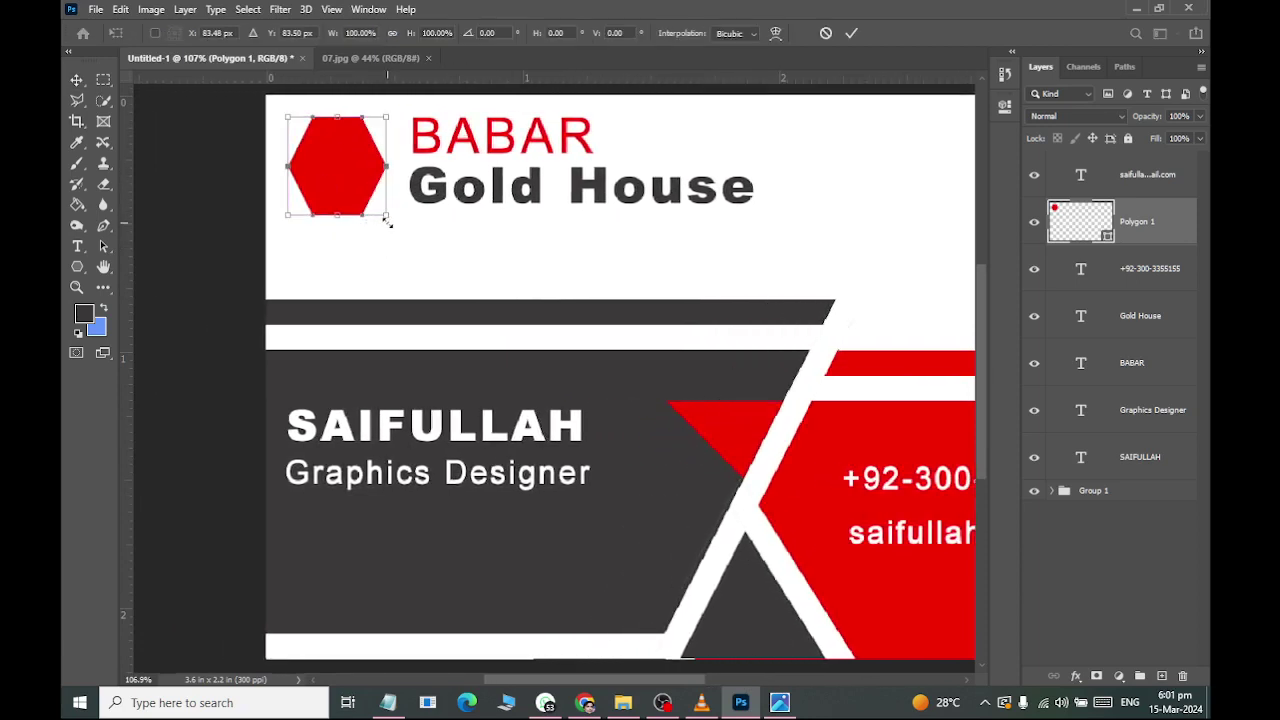
{"action": "left_click_drag", "start_coordinate": [386, 221], "coordinate": [380, 210]}
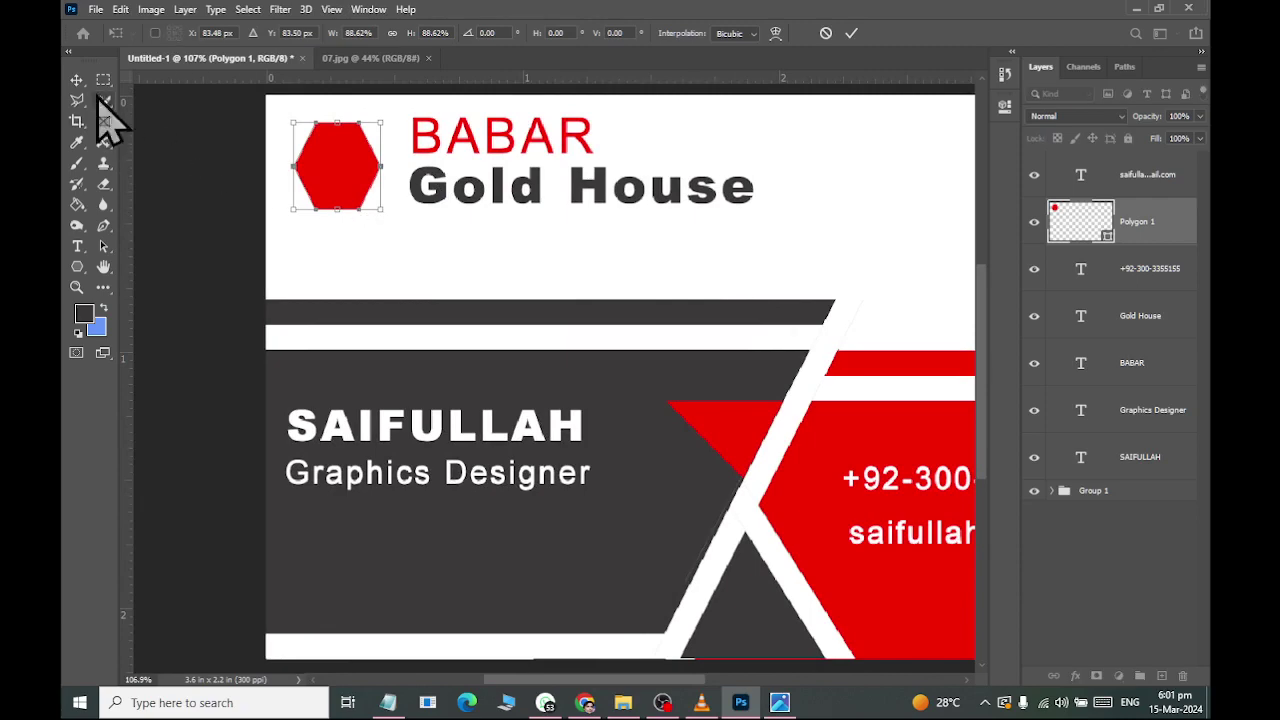
{"action": "key", "text": "Return"}
{"action": "key", "text": "alt+Tab"}
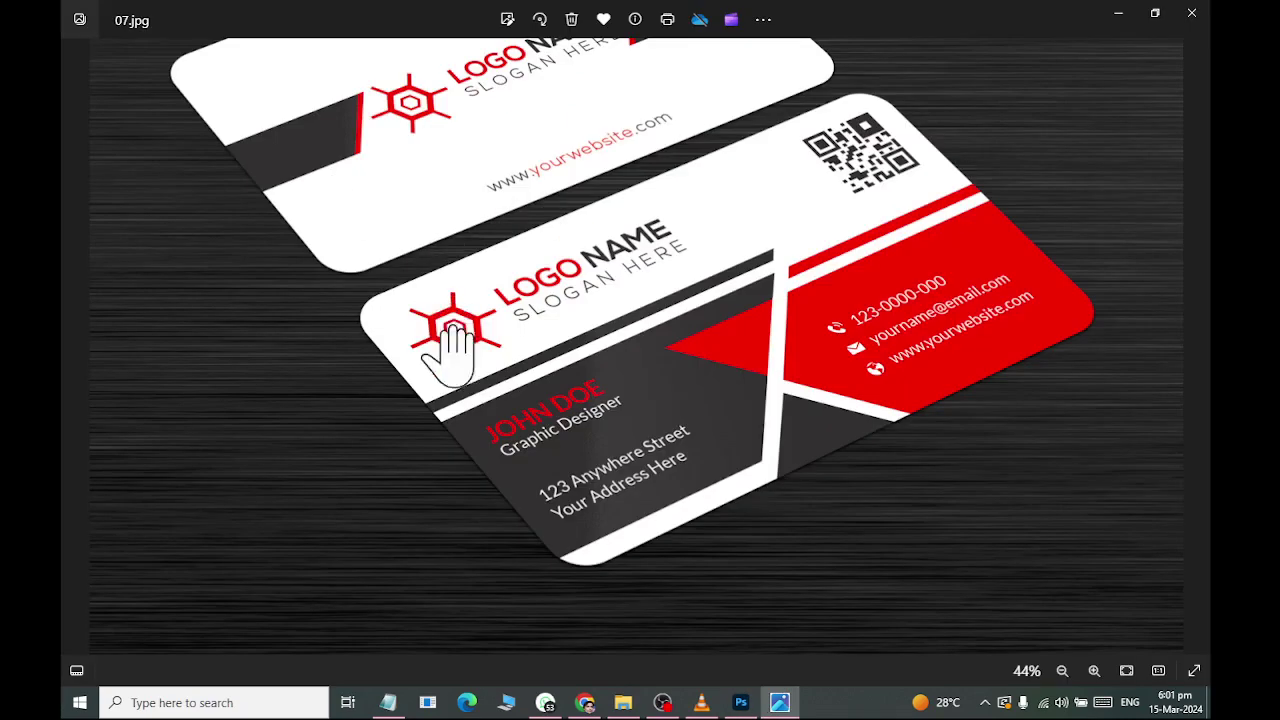
{"action": "key", "text": "alt+Tab"}
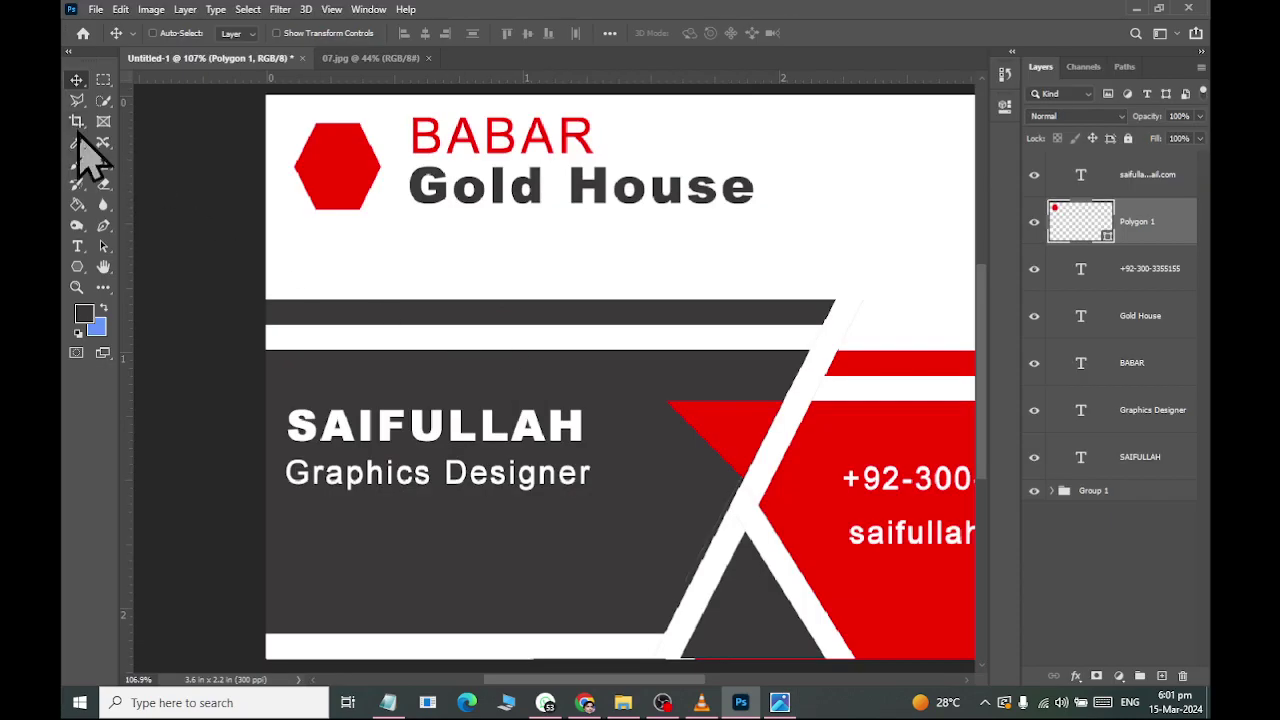
Draw a thin red rectangle bar, place it beside the hexagon, and rotate it 90° to horizontal.
{"action": "left_click", "coordinate": [77, 268]}
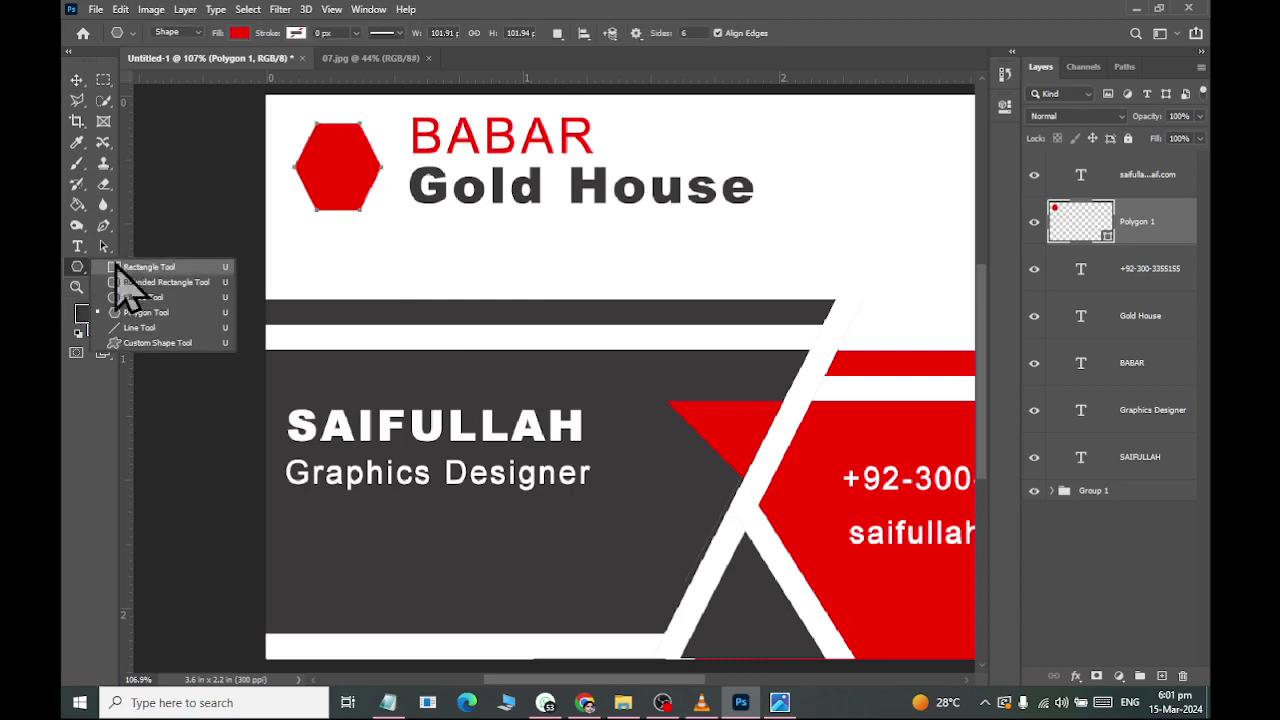
{"action": "left_click", "coordinate": [140, 267]}
{"action": "left_click_drag", "start_coordinate": [373, 247], "coordinate": [378, 296]}
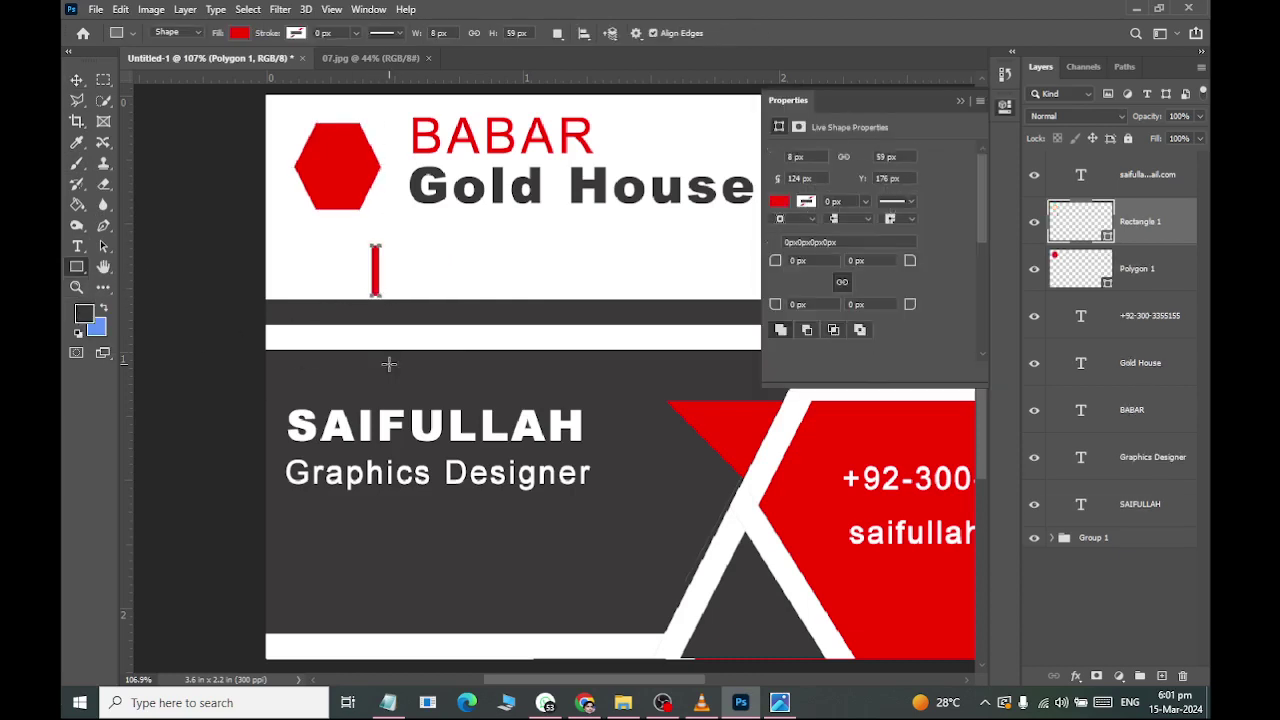
{"action": "left_click", "coordinate": [76, 80]}
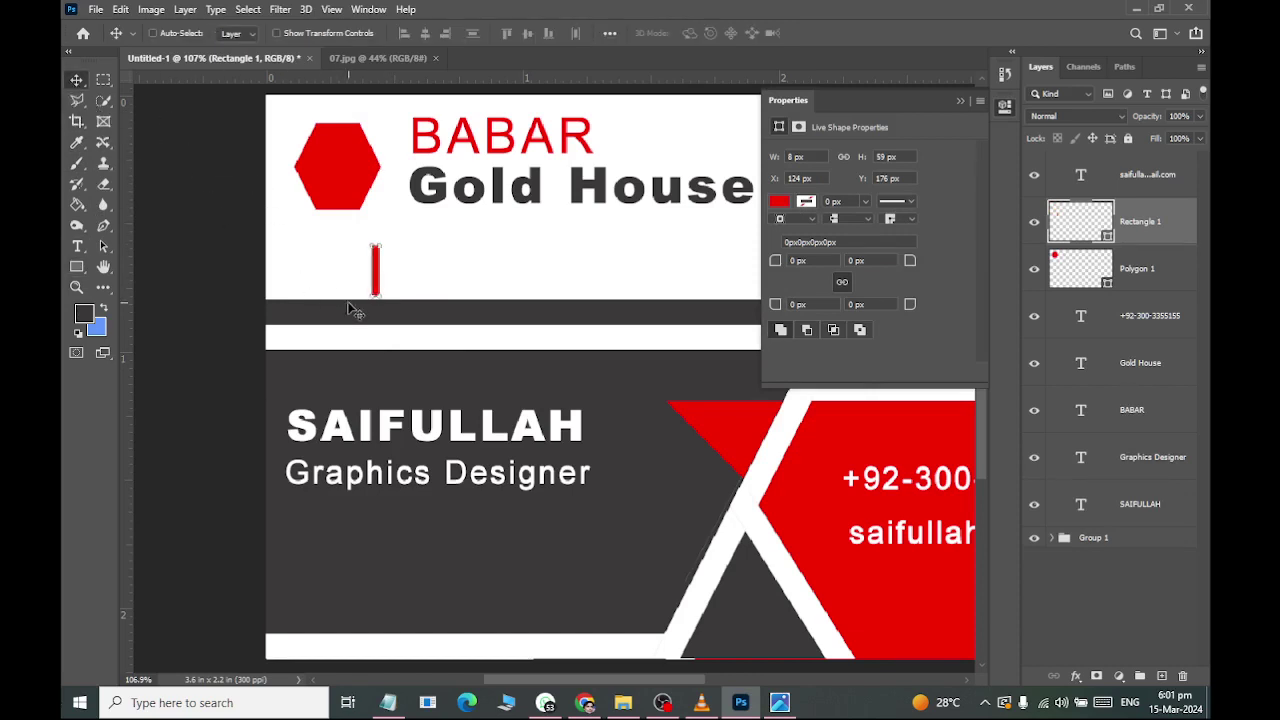
{"action": "left_click_drag", "start_coordinate": [380, 282], "coordinate": [312, 194]}
{"action": "scroll", "coordinate": [380, 190], "scroll_direction": "up", "scroll_amount": 2}
{"action": "scroll", "coordinate": [376, 193], "scroll_direction": "up", "scroll_amount": 1}
{"action": "key", "text": "ctrl+t"}
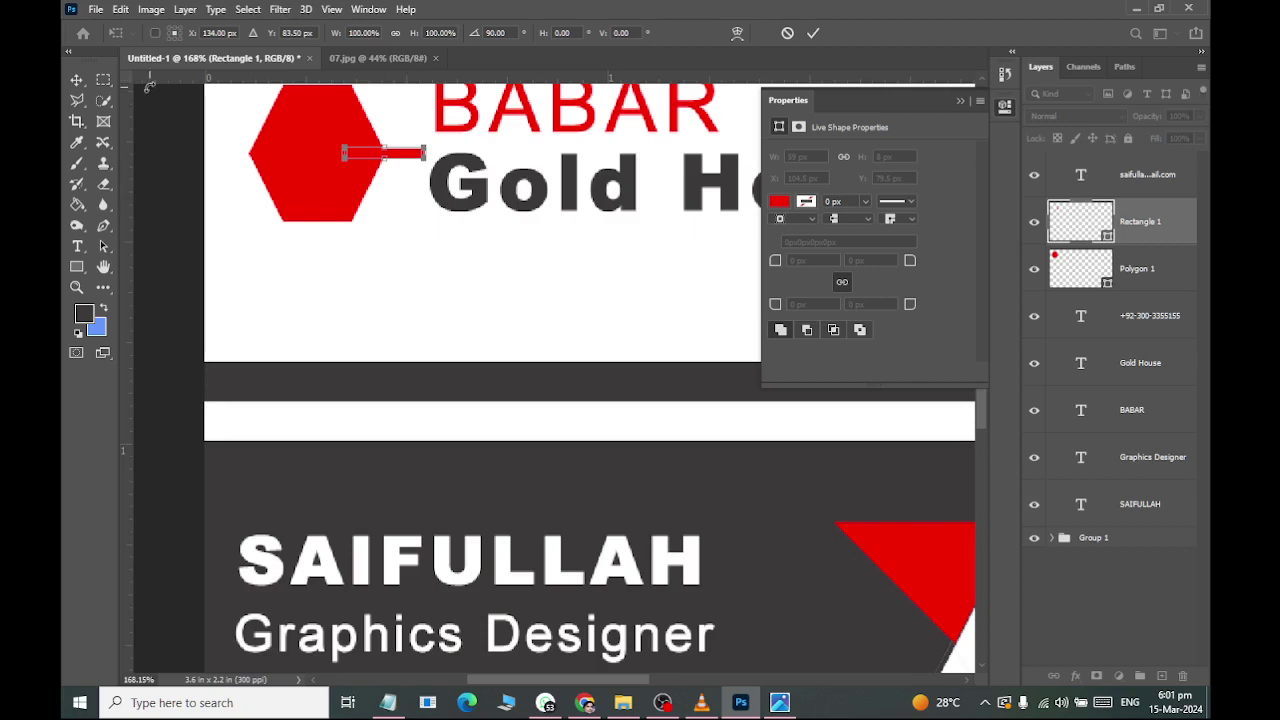
{"action": "left_click", "coordinate": [76, 80]}
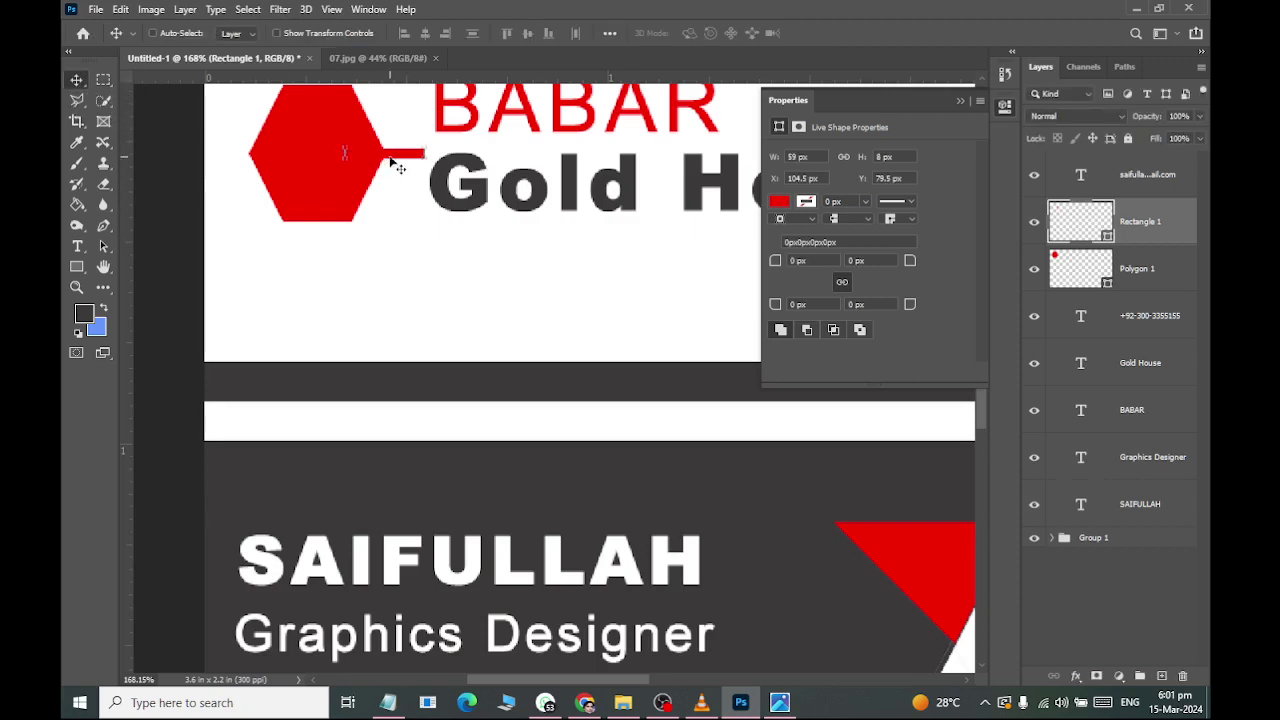
Duplicate the red bar and rotate the copy onto the hexagon's lower-right edge.
{"action": "left_click_drag", "start_coordinate": [413, 183], "coordinate": [364, 258]}
{"action": "key", "text": "ctrl+t"}
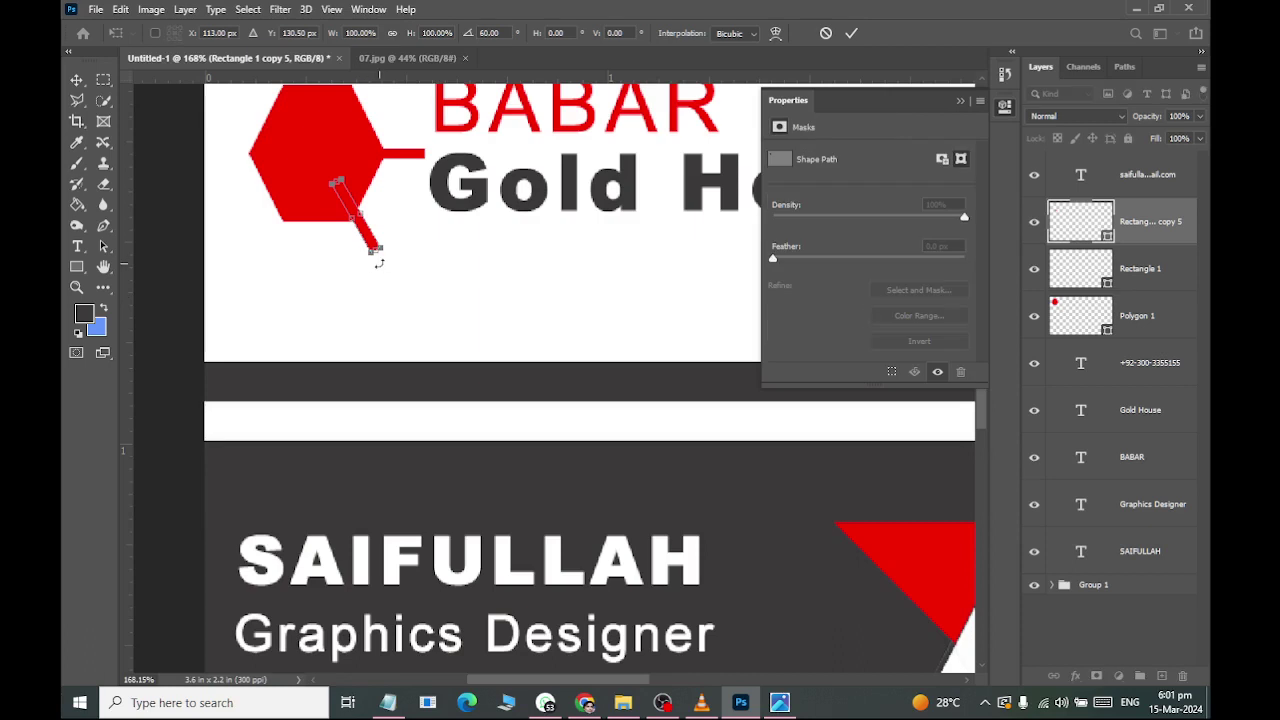
{"action": "key", "text": "Left"}
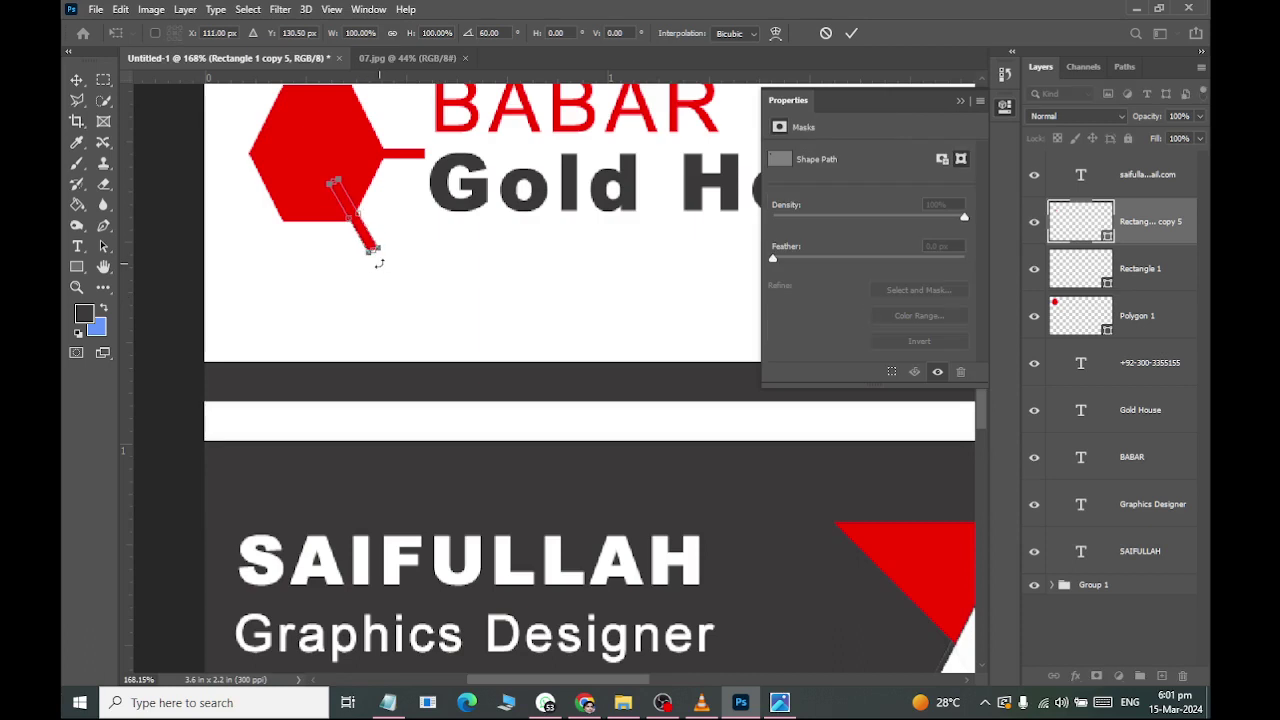
{"action": "key", "text": "Return"}
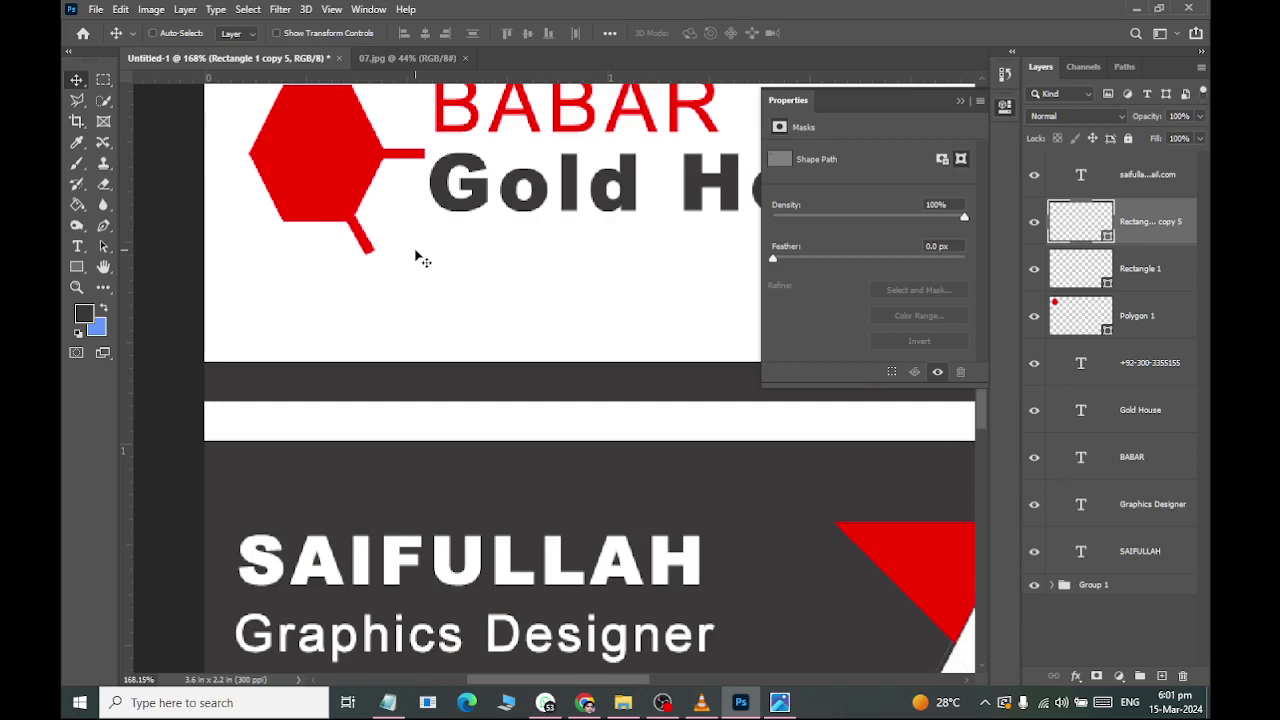
Duplicate the angled bar, tilt it to about 66°, and nudge it onto the lower-left edge.
{"action": "key", "text": "alt+Down"}
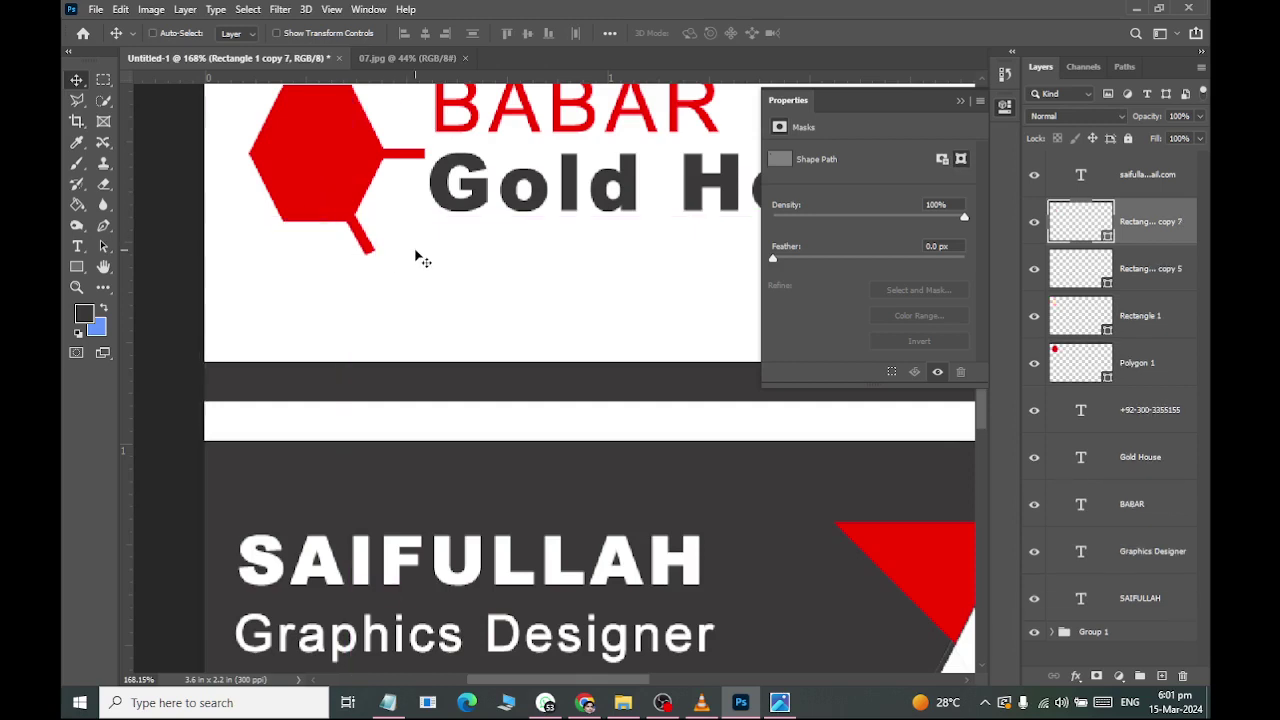
{"action": "left_click_drag", "start_coordinate": [365, 248], "coordinate": [222, 295]}
{"action": "key", "text": "ctrl+t"}
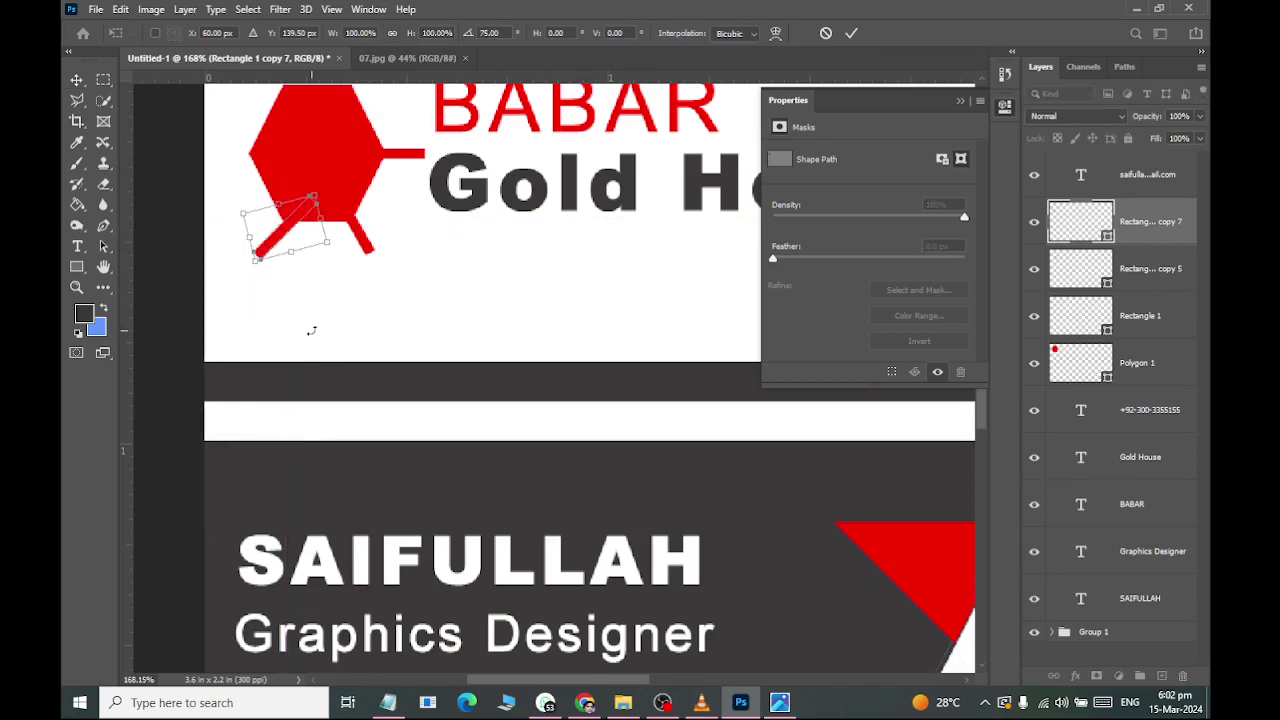
{"action": "key", "text": "Up"}
{"action": "key", "text": "Up"}
{"action": "key", "text": "Up"}
{"action": "key", "text": "Left"}
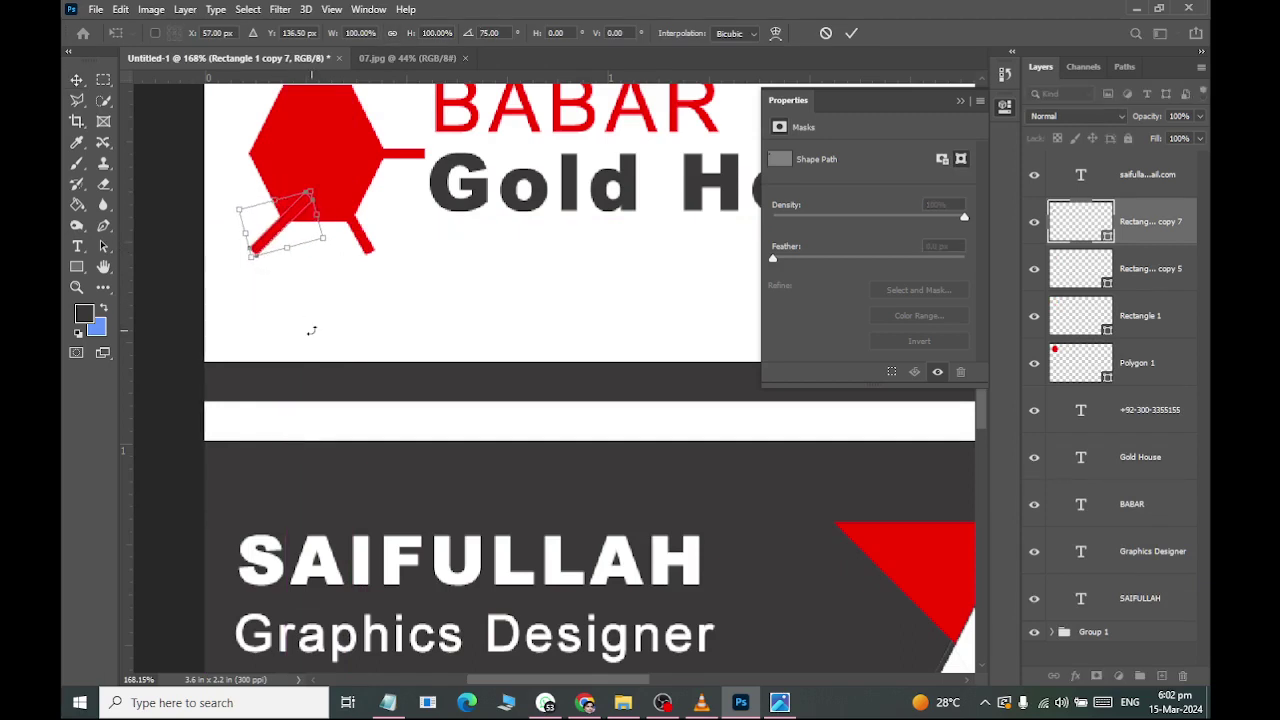
{"action": "left_click_drag", "start_coordinate": [343, 250], "coordinate": [349, 240]}
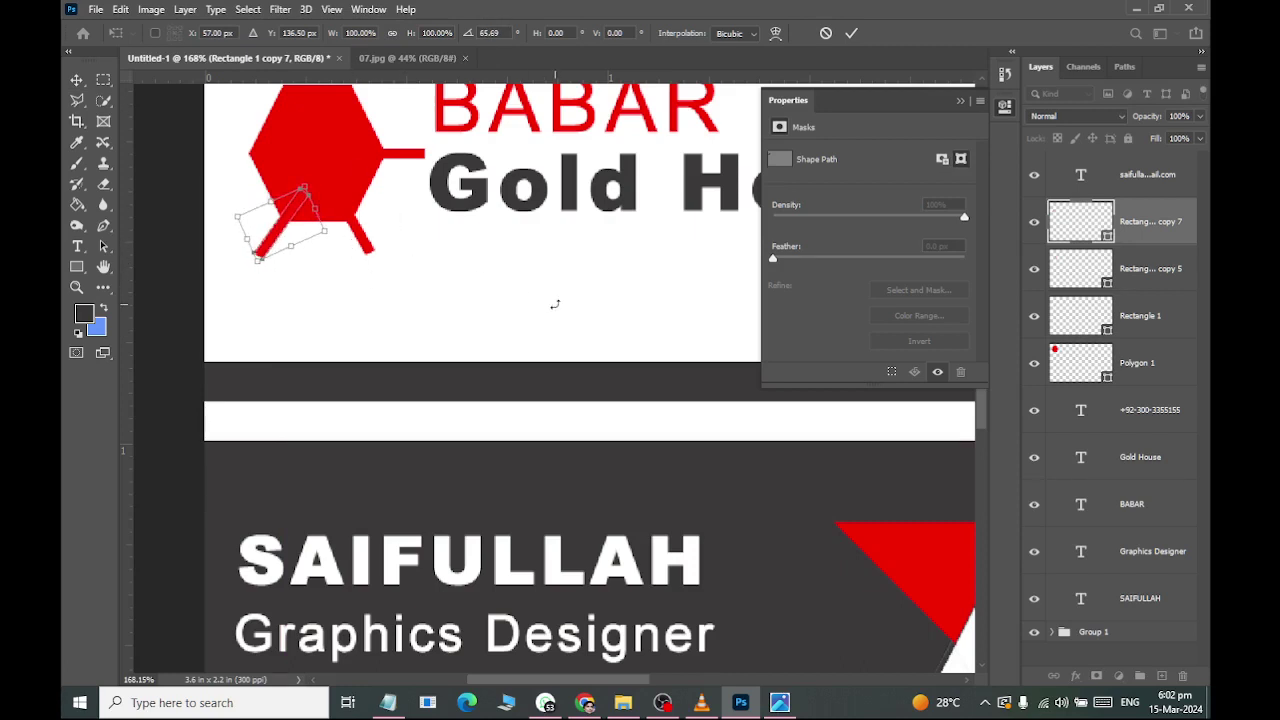
{"action": "key", "text": "Right"}
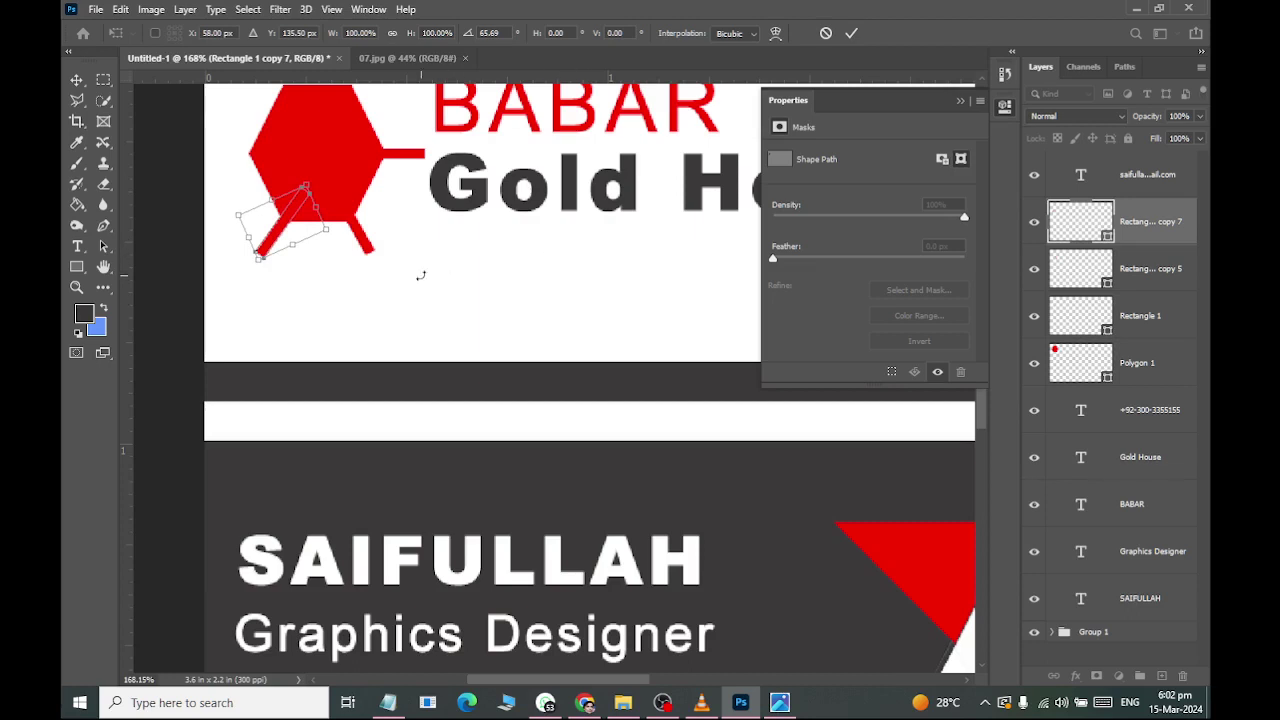
{"action": "key", "text": "Right"}
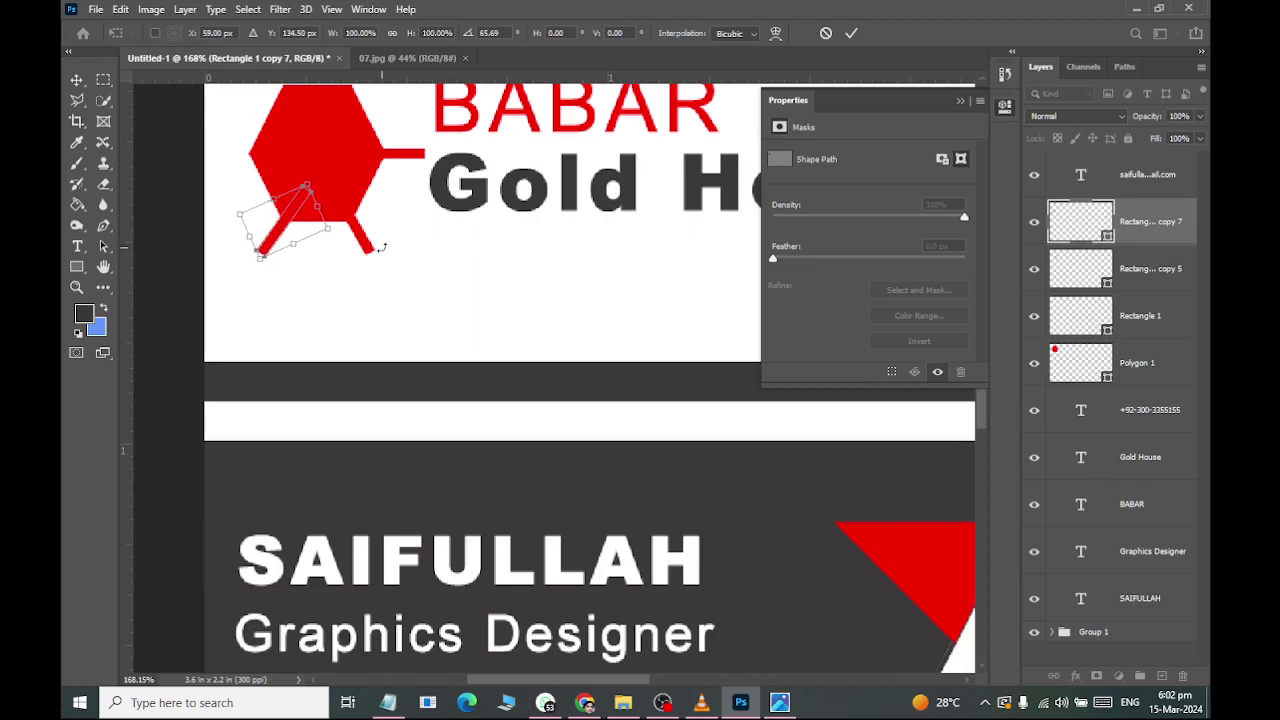
{"action": "key", "text": "Down"}
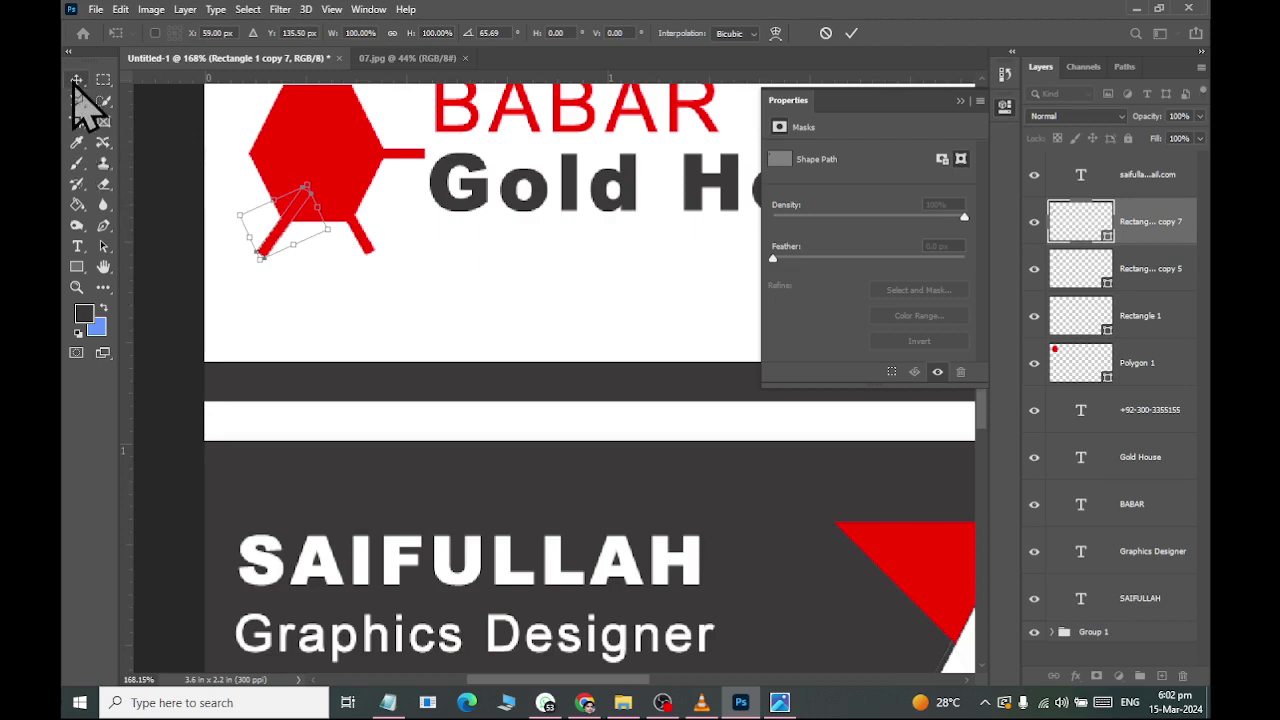
{"action": "left_click", "coordinate": [76, 80]}
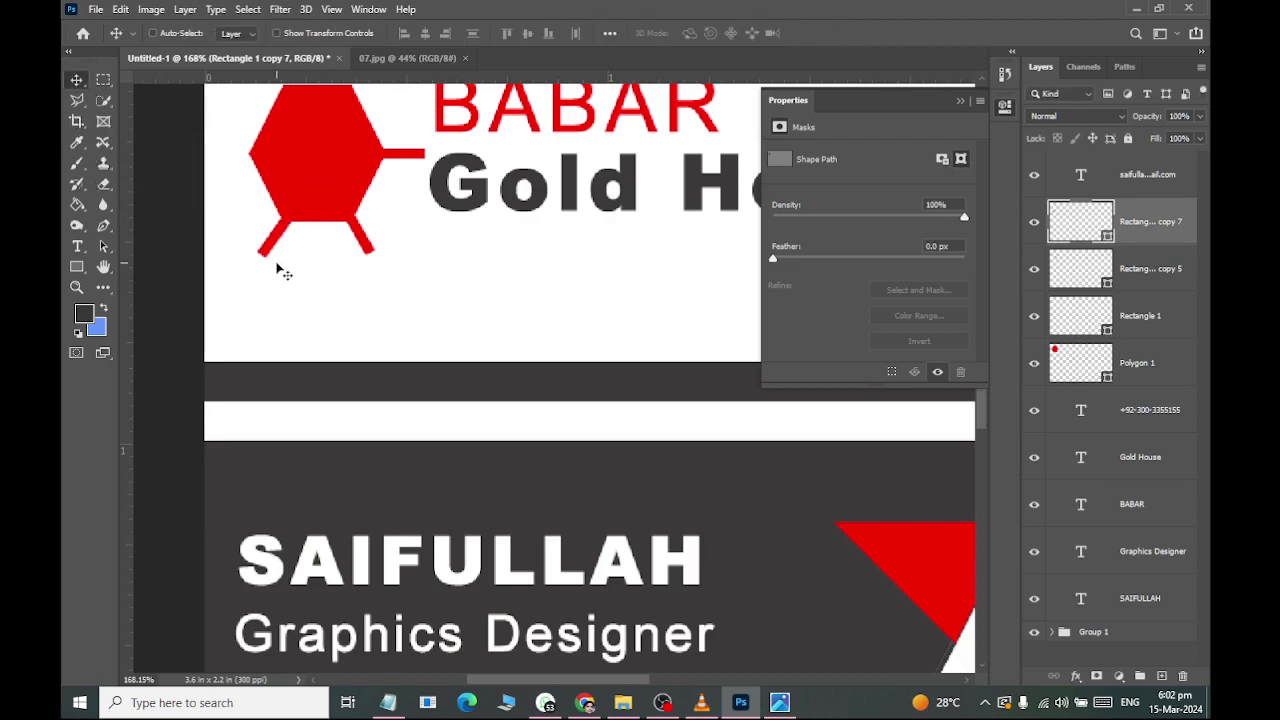
Make and rotate a bar copy for the left side, then delete it.
{"action": "left_click_drag", "start_coordinate": [270, 258], "coordinate": [235, 195]}
{"action": "key", "text": "ctrl+t"}
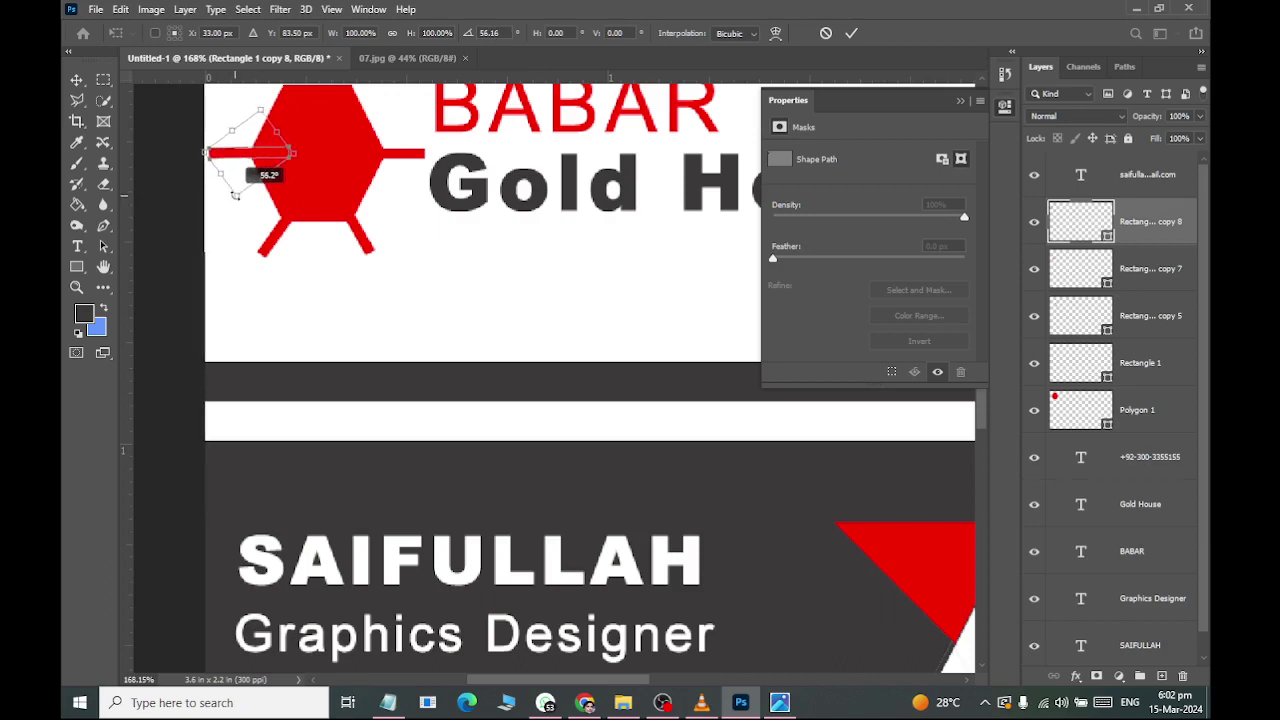
{"action": "left_click", "coordinate": [76, 79]}
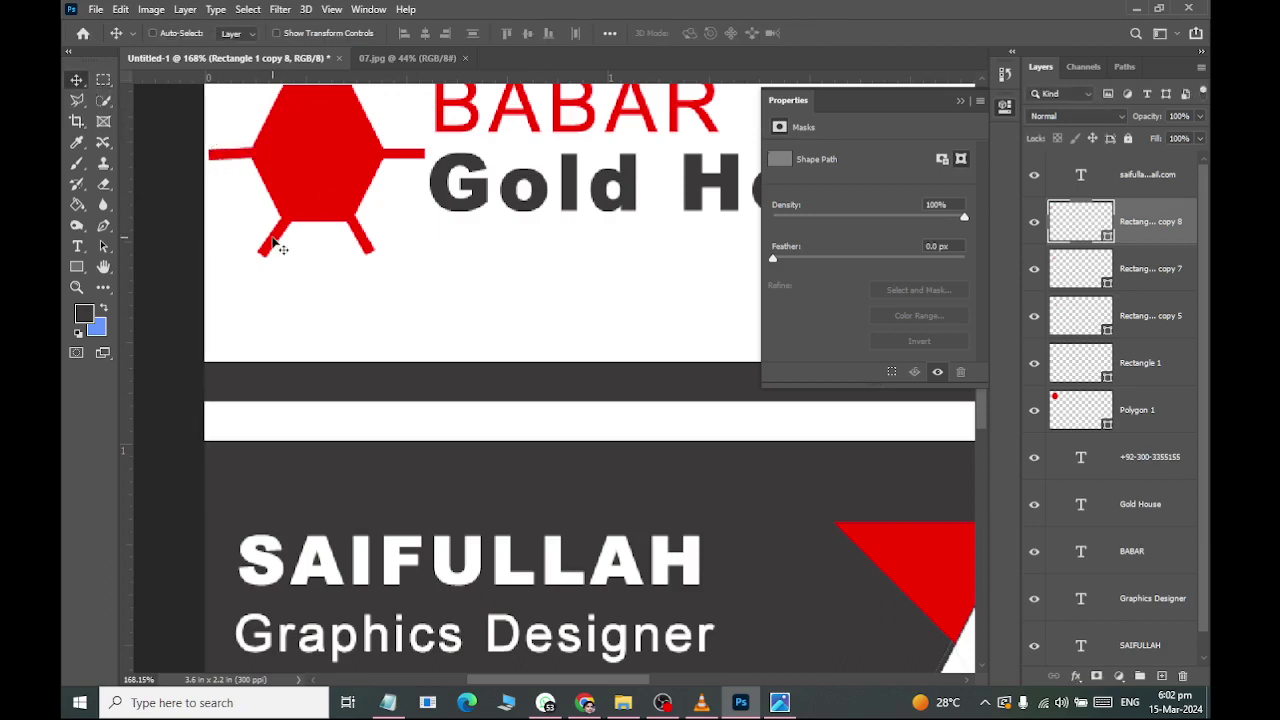
{"action": "left_click_drag", "start_coordinate": [1148, 221], "coordinate": [1182, 676]}
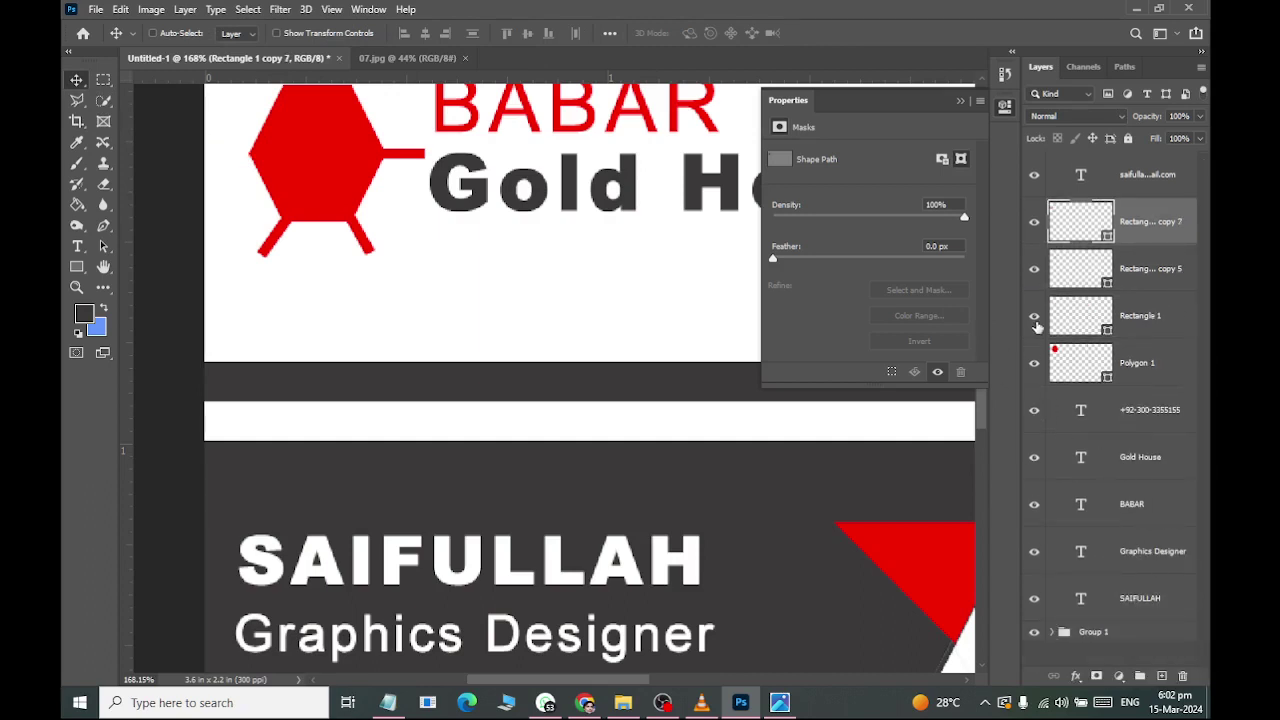
Duplicate Rectangle 1, move the copy to the top of the layers, and slide it left across the hexagon.
{"action": "left_click", "coordinate": [1106, 329]}
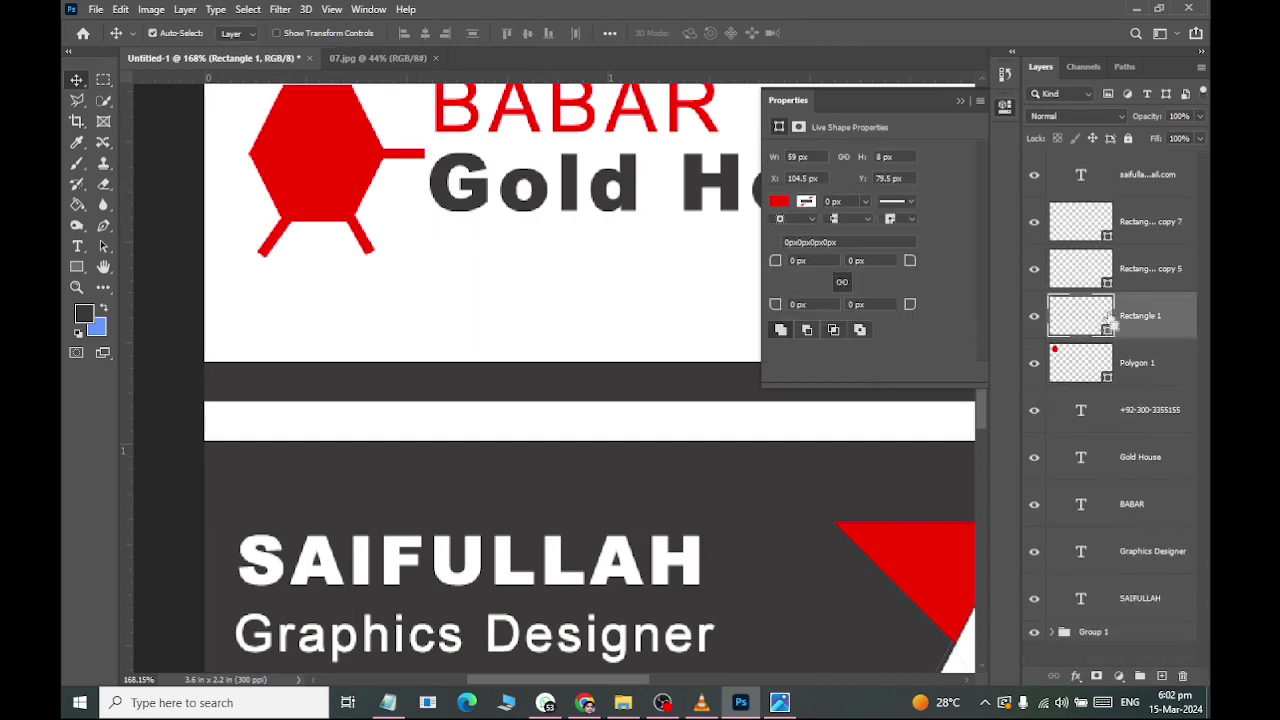
{"action": "key", "text": "ctrl+j"}
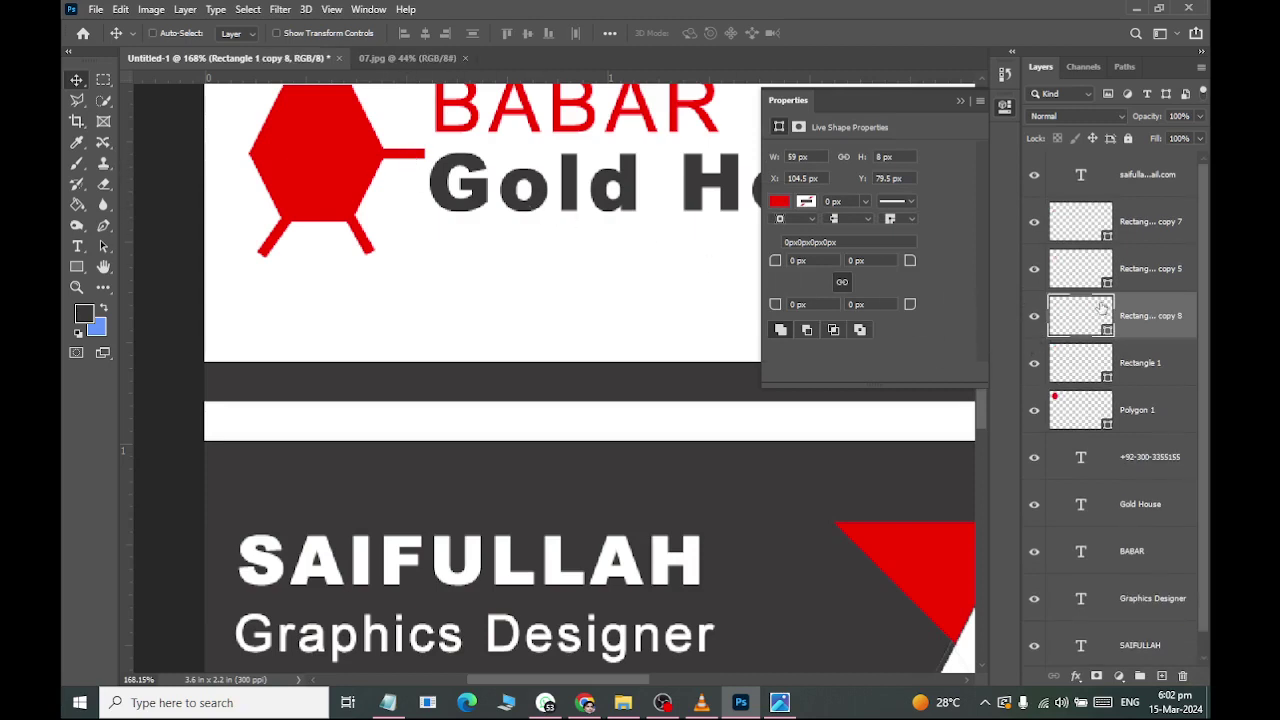
{"action": "left_click_drag", "start_coordinate": [1134, 312], "coordinate": [1134, 205]}
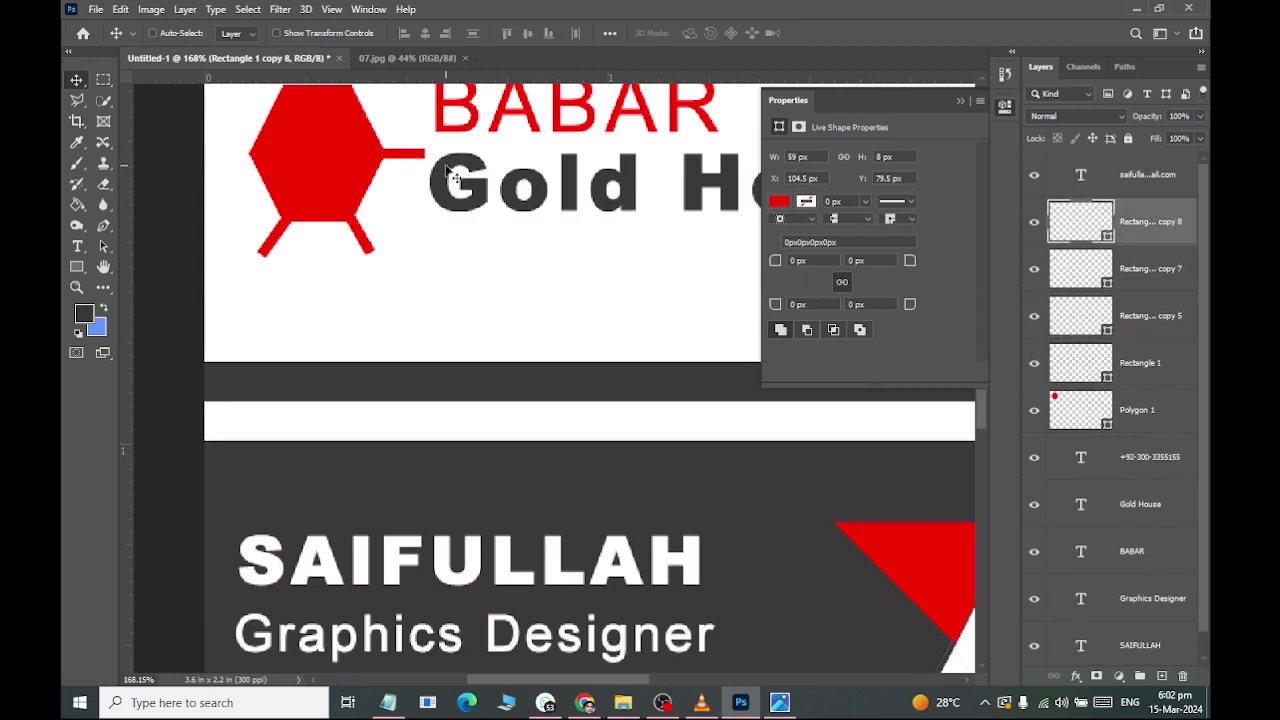
{"action": "left_click_drag", "start_coordinate": [403, 163], "coordinate": [266, 160]}
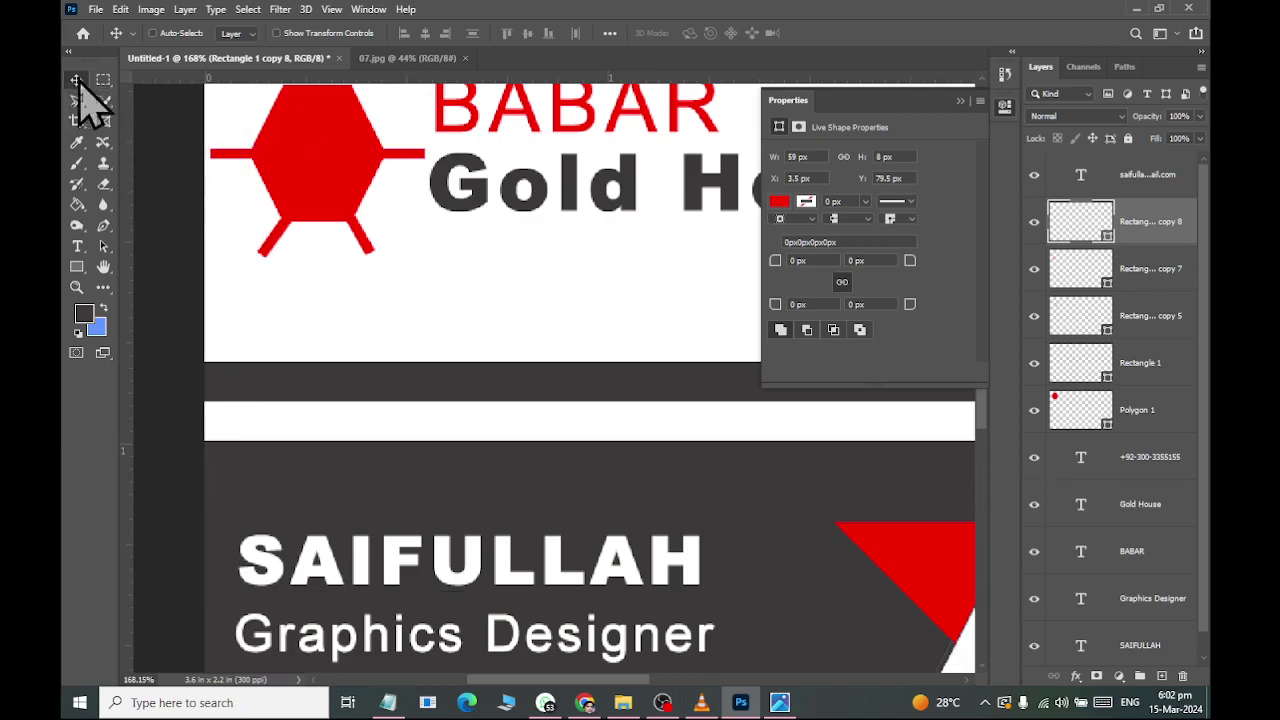
{"action": "scroll", "coordinate": [313, 245], "scroll_direction": "up", "scroll_amount": 1}
{"action": "scroll", "coordinate": [313, 240], "scroll_direction": "up", "scroll_amount": 3}
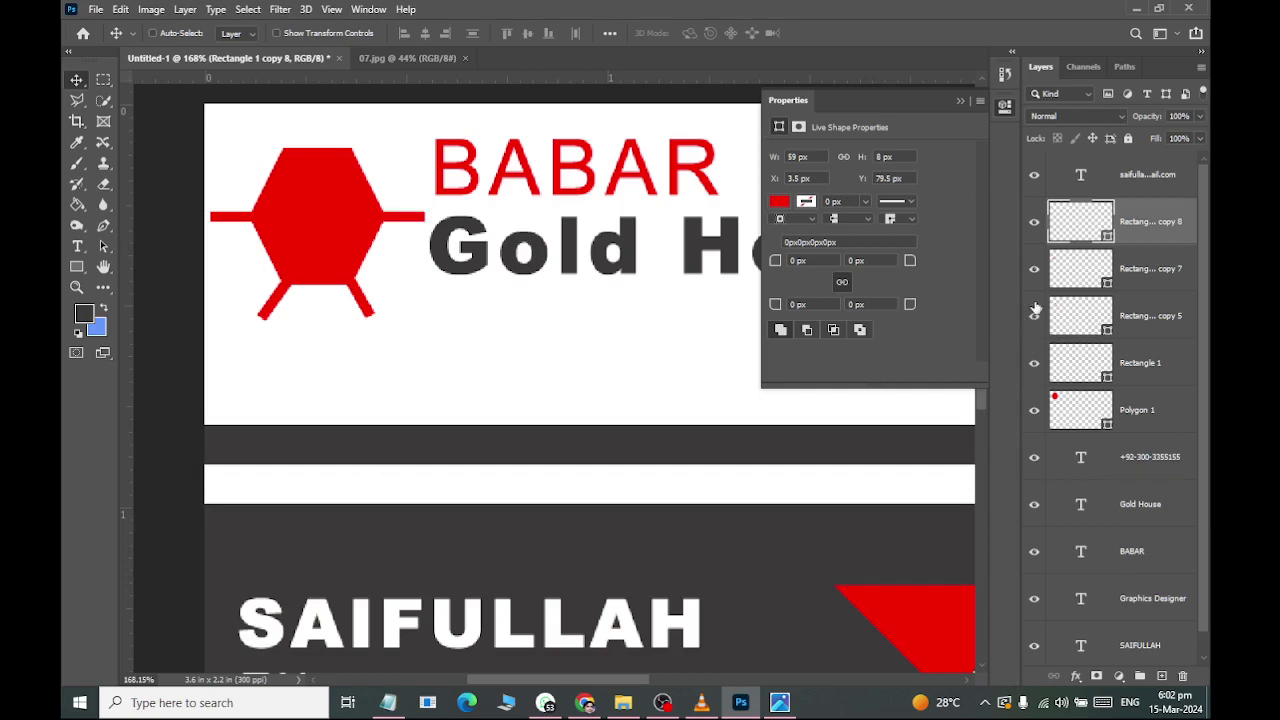
Duplicate the copy 8, copy 7 and copy 5 bar layers and select the copy 9 duplicates.
{"action": "left_click", "coordinate": [1084, 330], "text": "shift"}
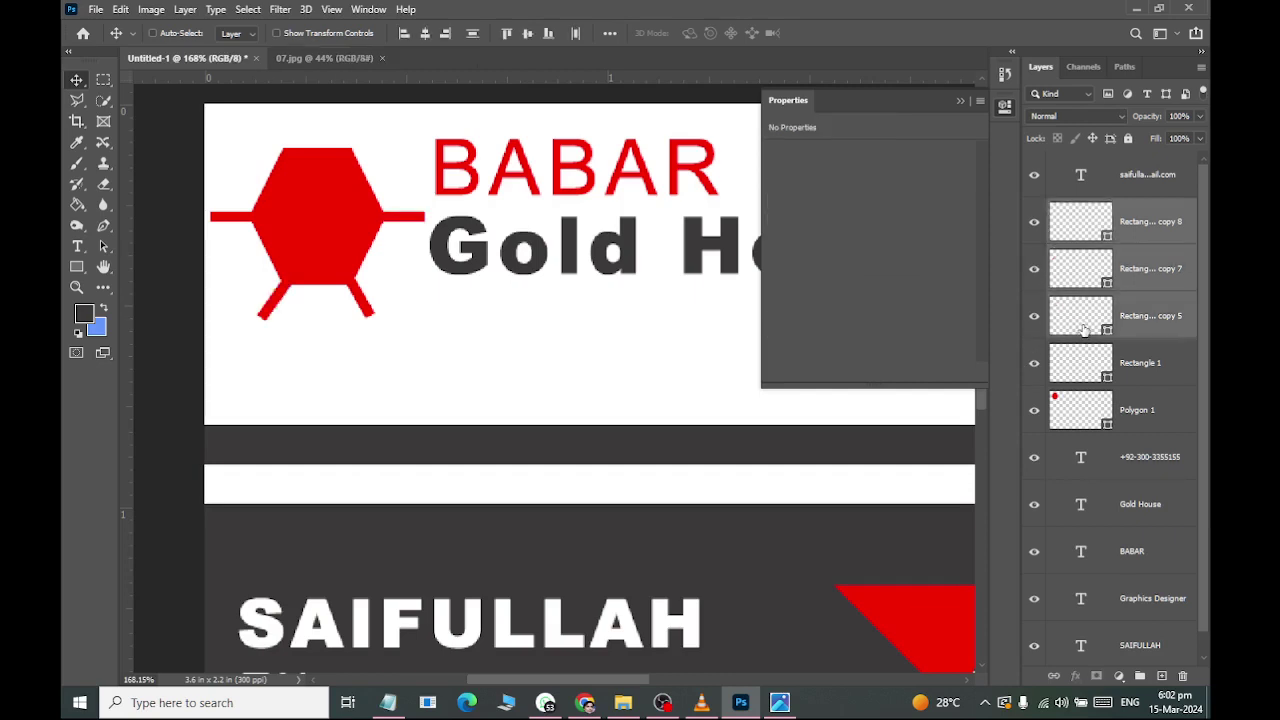
{"action": "key", "text": "ctrl+j"}
{"action": "left_click_drag", "start_coordinate": [1088, 320], "coordinate": [1114, 205]}
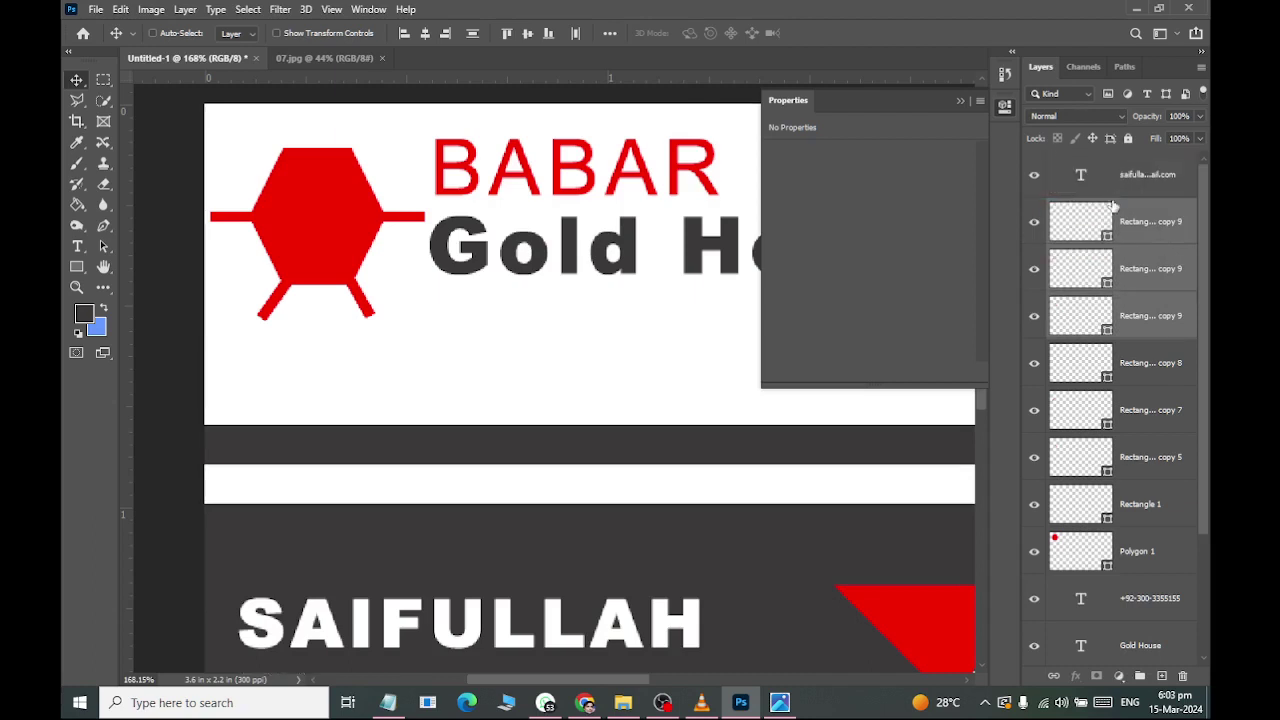
{"action": "left_click", "coordinate": [1130, 351]}
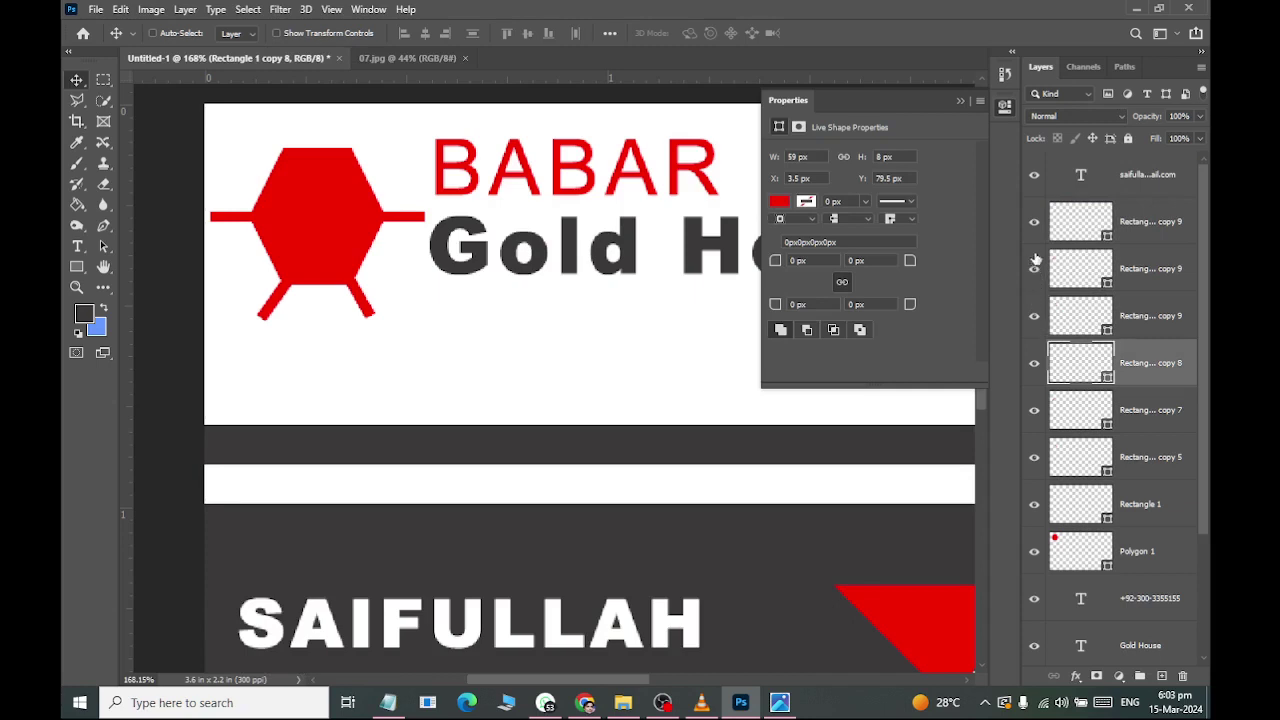
{"action": "left_click", "coordinate": [1100, 270]}
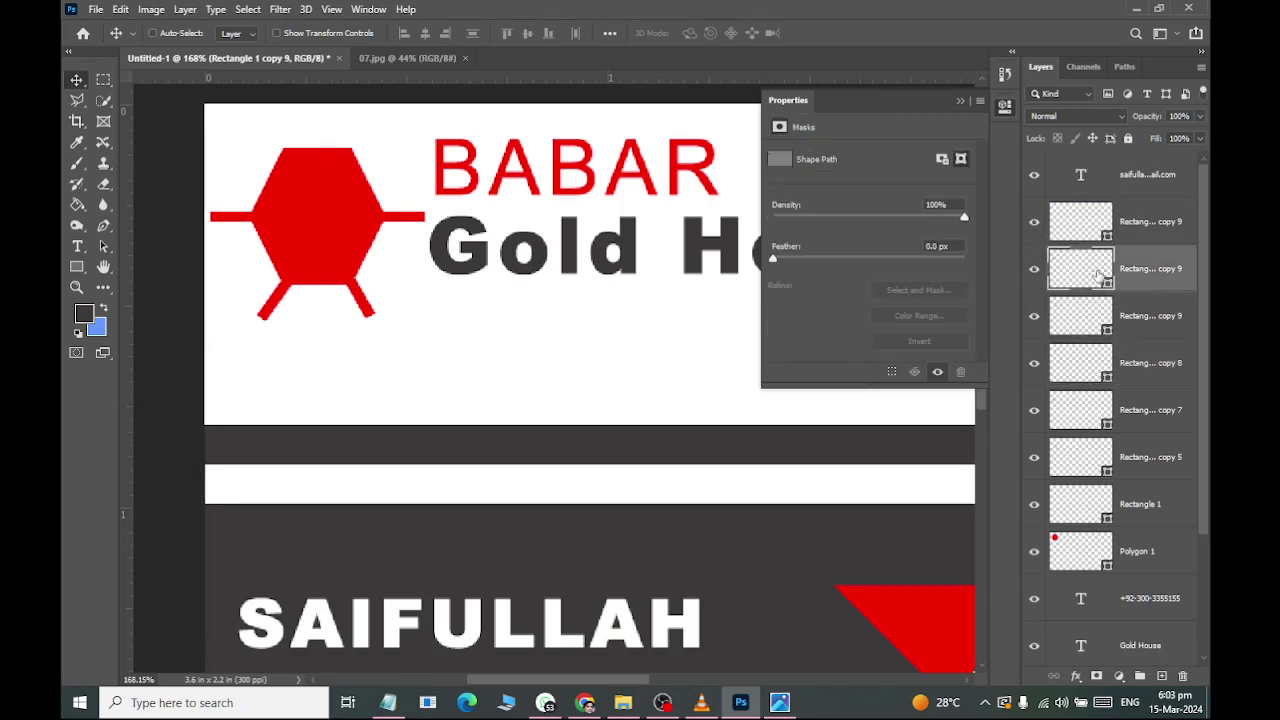
{"action": "left_click", "coordinate": [1112, 200], "text": "ctrl"}
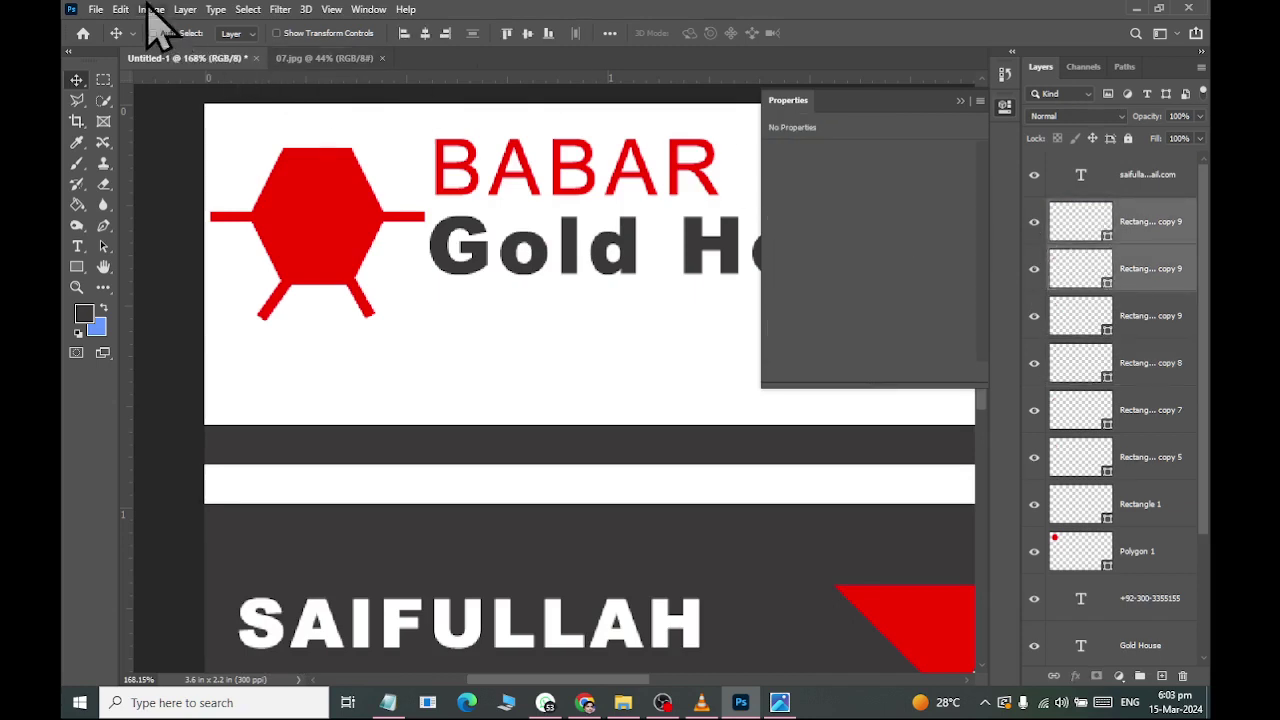
Flip the selected copies vertically and move them right and down below the hexagon.
{"action": "left_click", "coordinate": [120, 9]}
{"action": "mouse_move", "coordinate": [190, 490]}
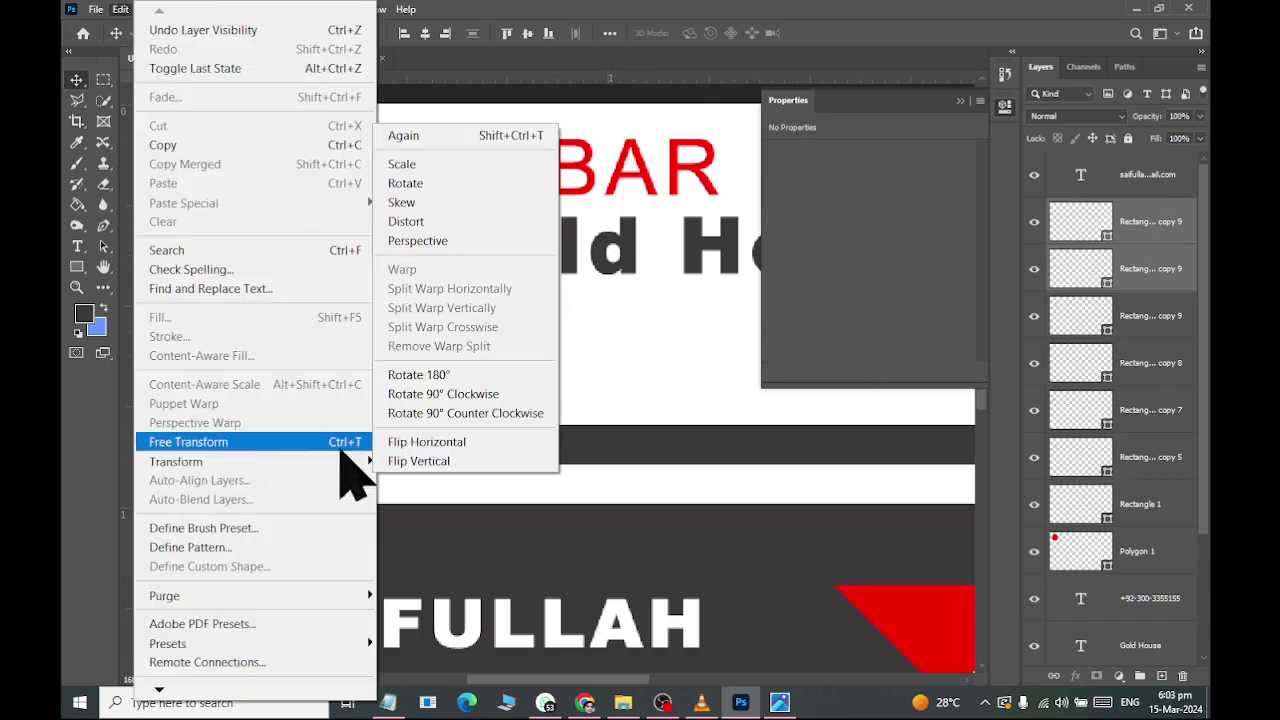
{"action": "left_click", "coordinate": [386, 462]}
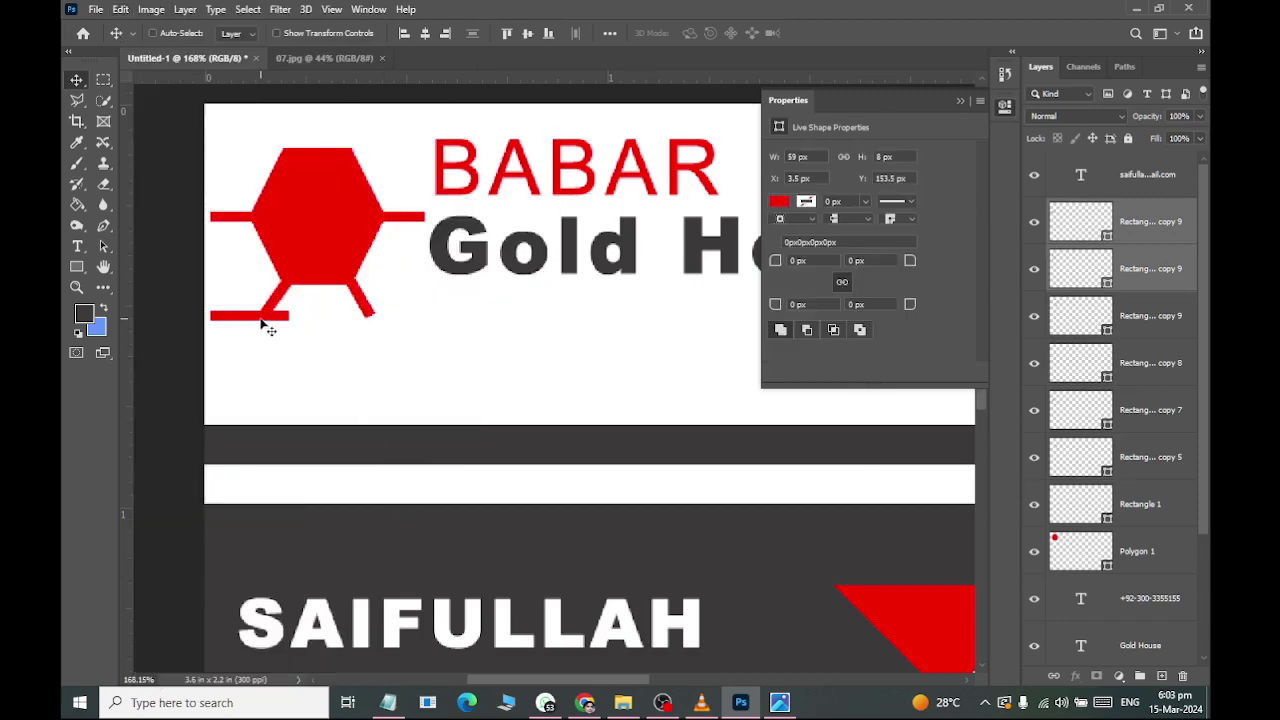
{"action": "left_click_drag", "start_coordinate": [262, 325], "coordinate": [366, 388]}
{"action": "left_click_drag", "start_coordinate": [393, 393], "coordinate": [403, 394]}
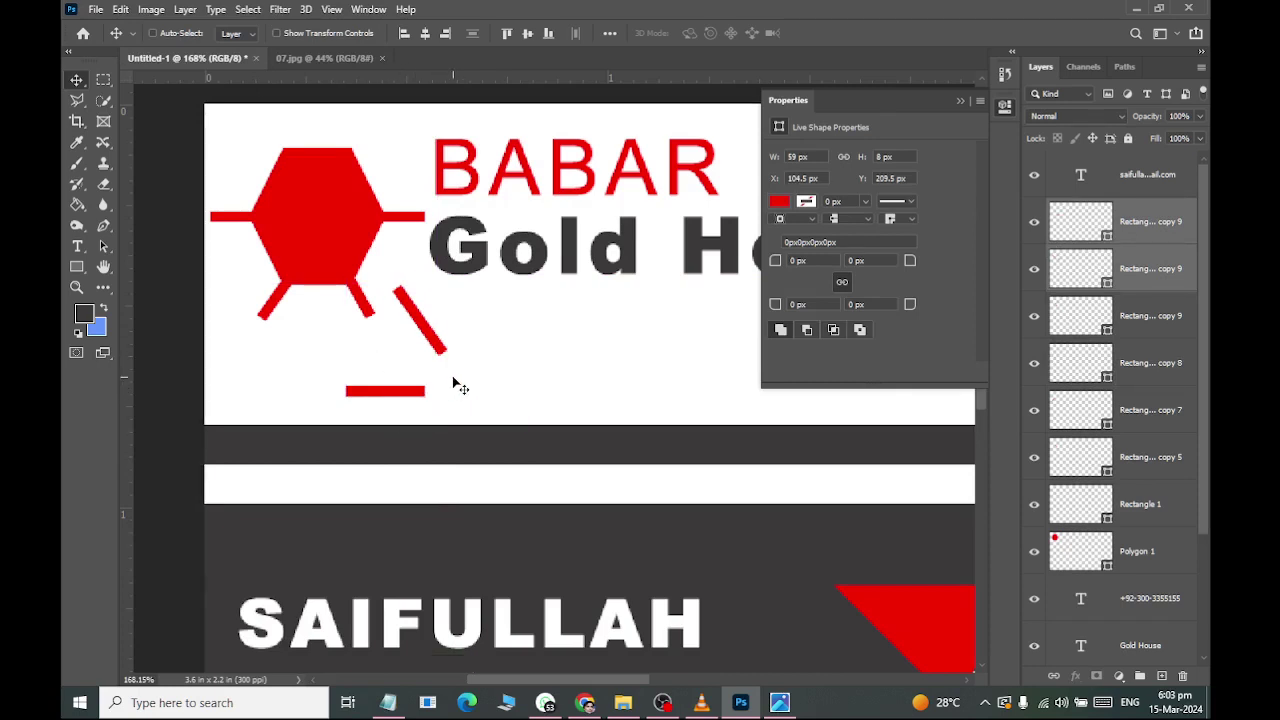
{"action": "left_click", "coordinate": [1087, 300]}
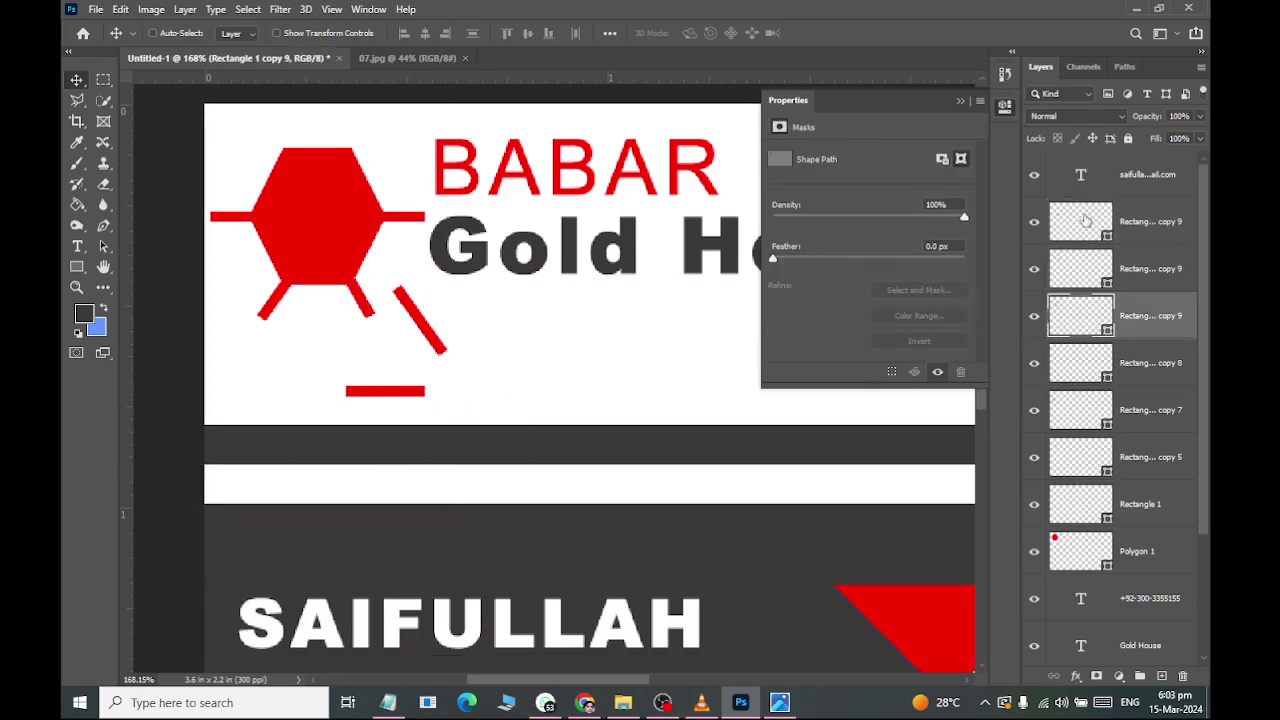
{"action": "left_click", "coordinate": [1080, 222]}
Delete the extra Rectangle 1 copy 9 bar and move the flipped leg to the hexagon's top-left.
{"action": "left_click", "coordinate": [1035, 229]}
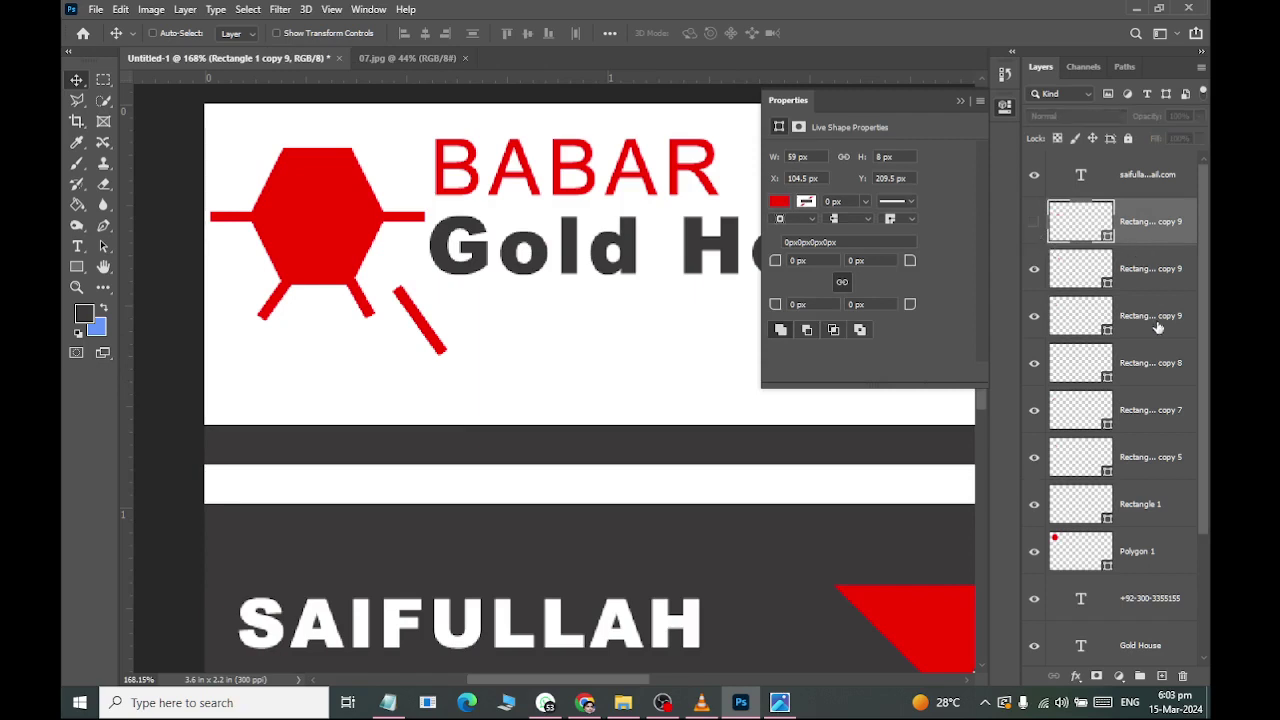
{"action": "left_click", "coordinate": [1183, 679]}
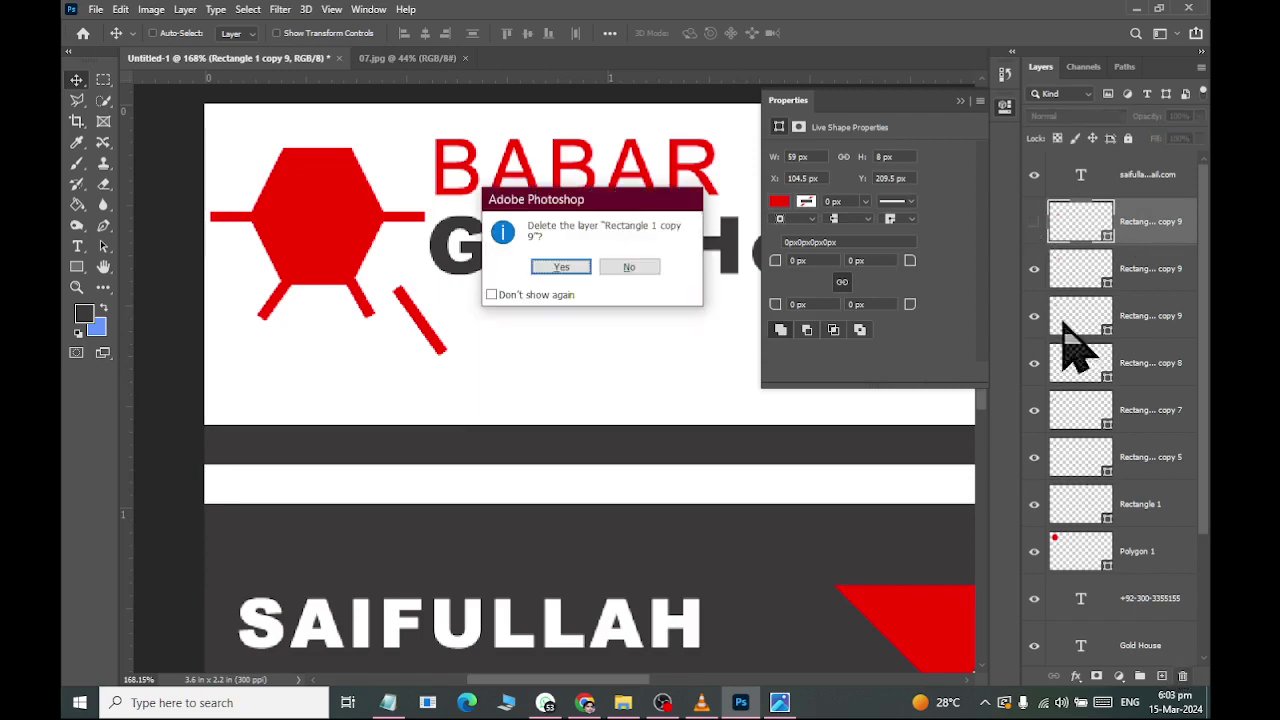
{"action": "left_click", "coordinate": [566, 268]}
{"action": "mouse_move", "coordinate": [437, 343]}
{"action": "left_mouse_down"}
{"action": "mouse_move", "coordinate": [288, 173]}
{"action": "mouse_move", "coordinate": [297, 183]}
{"action": "left_mouse_up"}
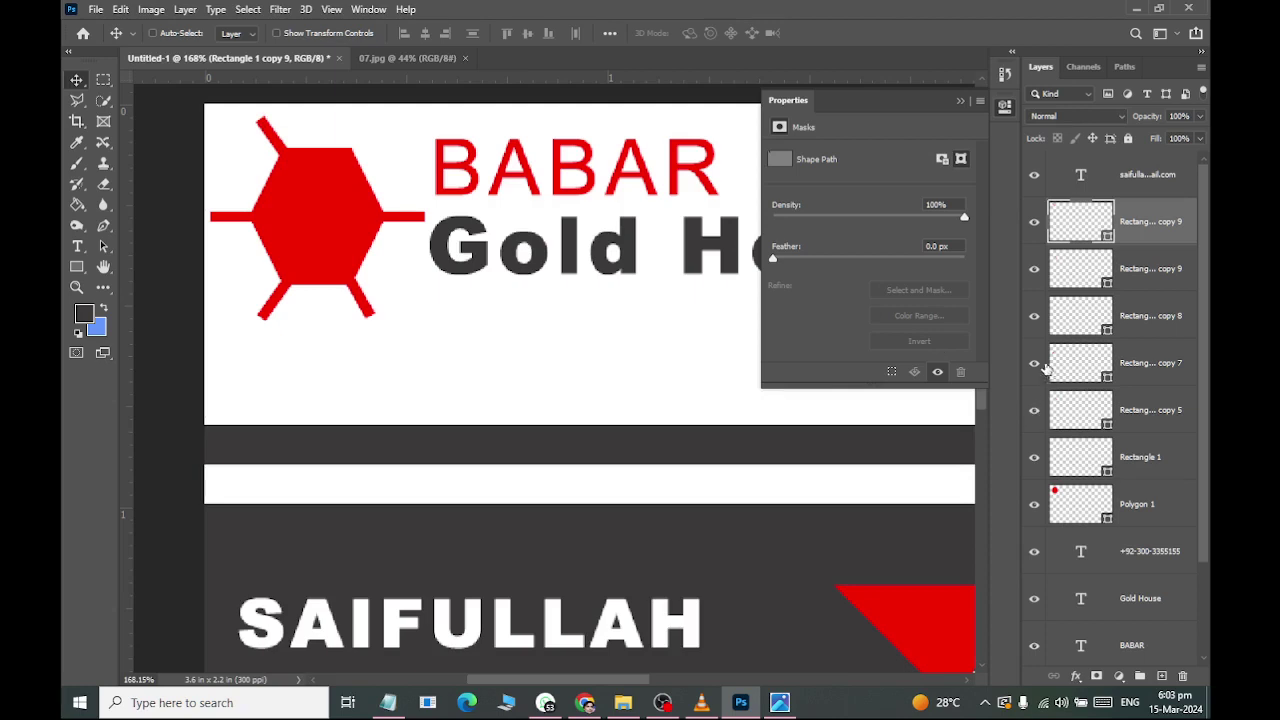
Duplicate the copy 7 leg, flip it vertically and horizontally, and nudge it to the top-right.
{"action": "left_click", "coordinate": [1081, 368]}
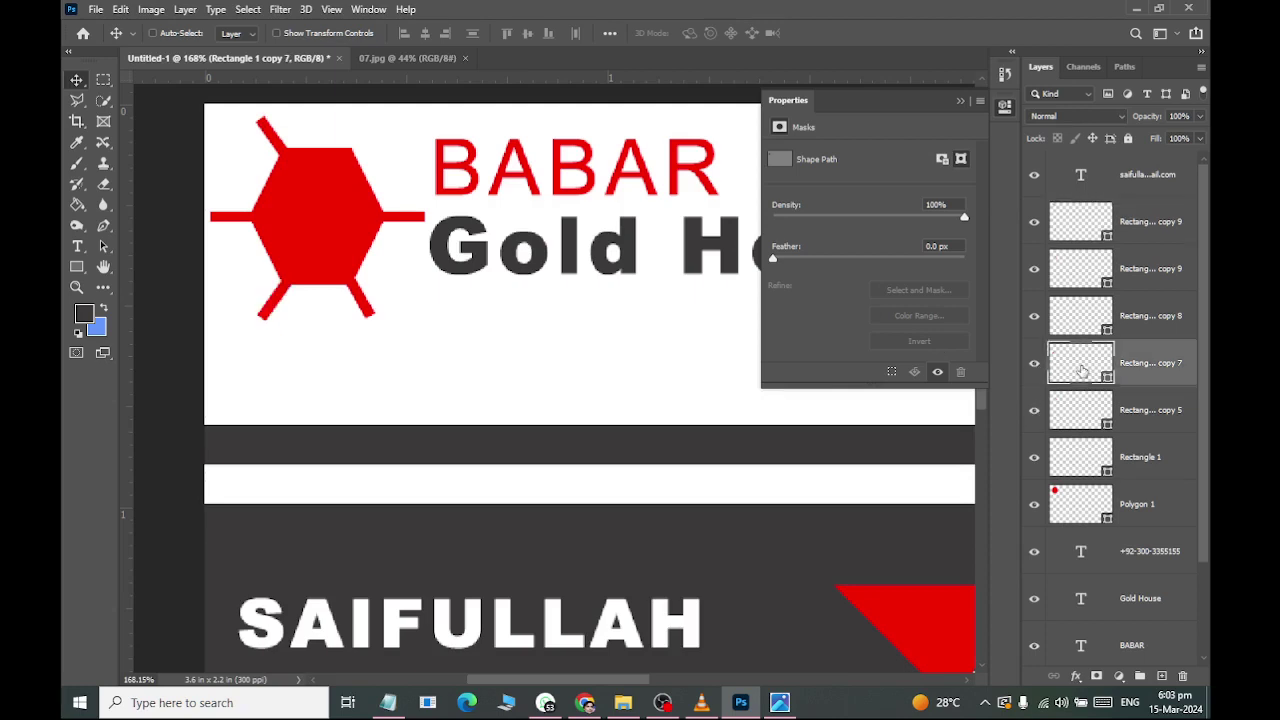
{"action": "key", "text": "ctrl+j"}
{"action": "left_click", "coordinate": [120, 9]}
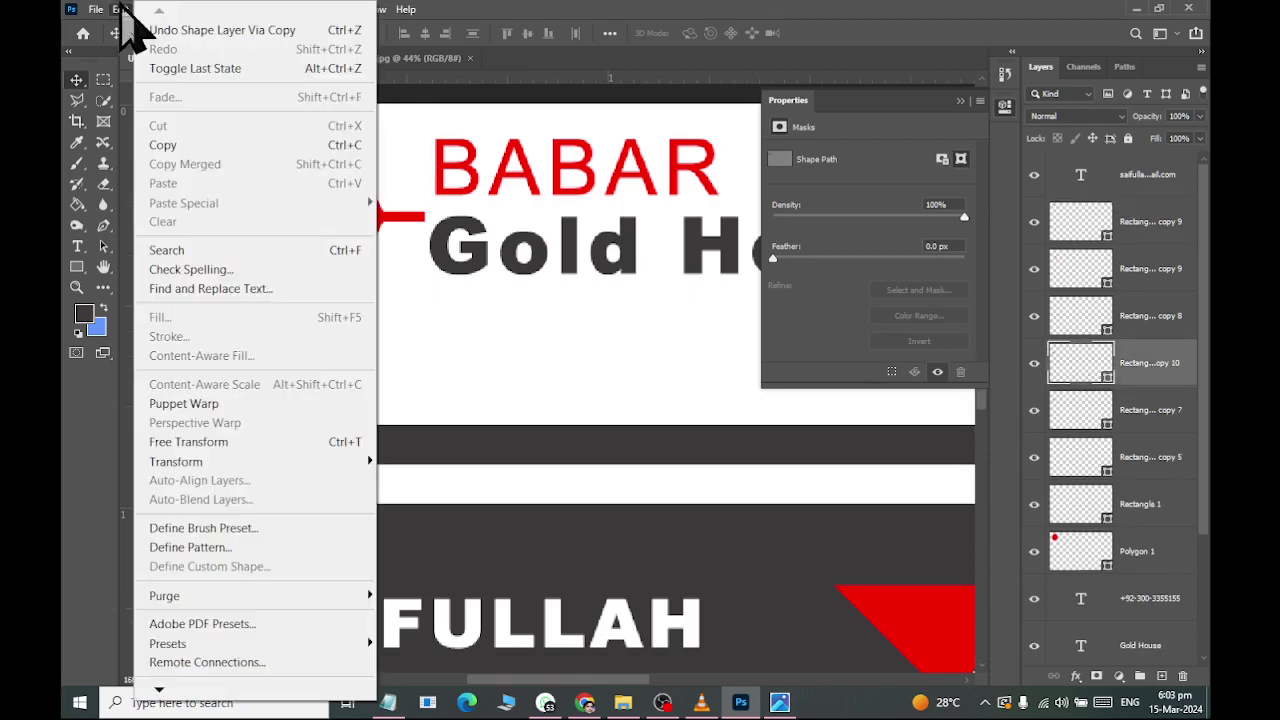
{"action": "mouse_move", "coordinate": [195, 462]}
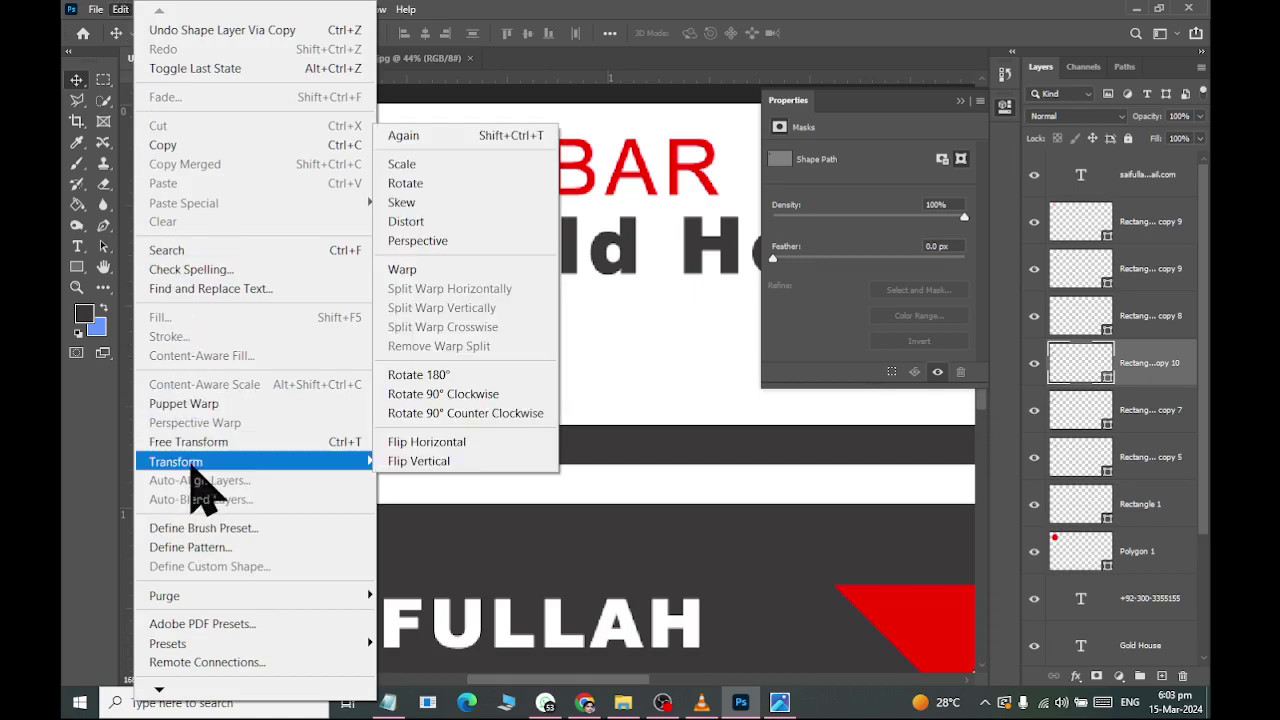
{"action": "left_click", "coordinate": [410, 462]}
{"action": "left_click_drag", "start_coordinate": [287, 302], "coordinate": [380, 140]}
{"action": "left_click", "coordinate": [122, 9]}
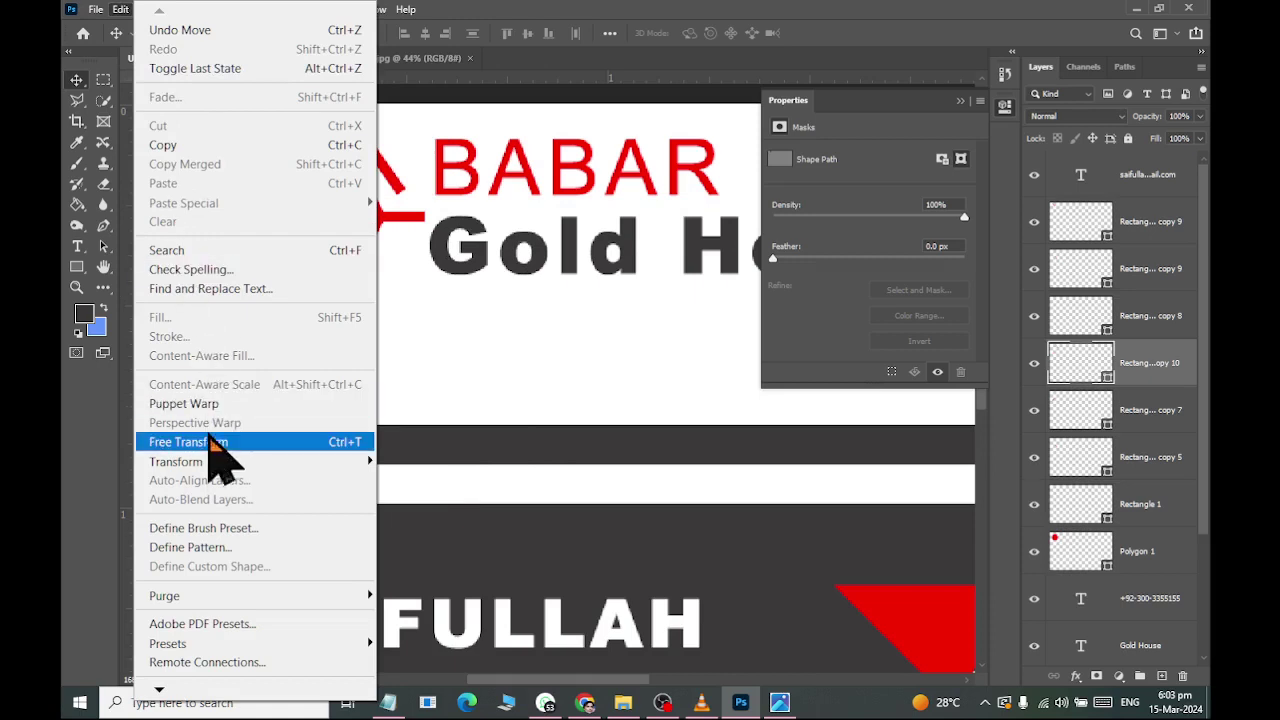
{"action": "mouse_move", "coordinate": [223, 462]}
{"action": "left_click", "coordinate": [443, 444]}
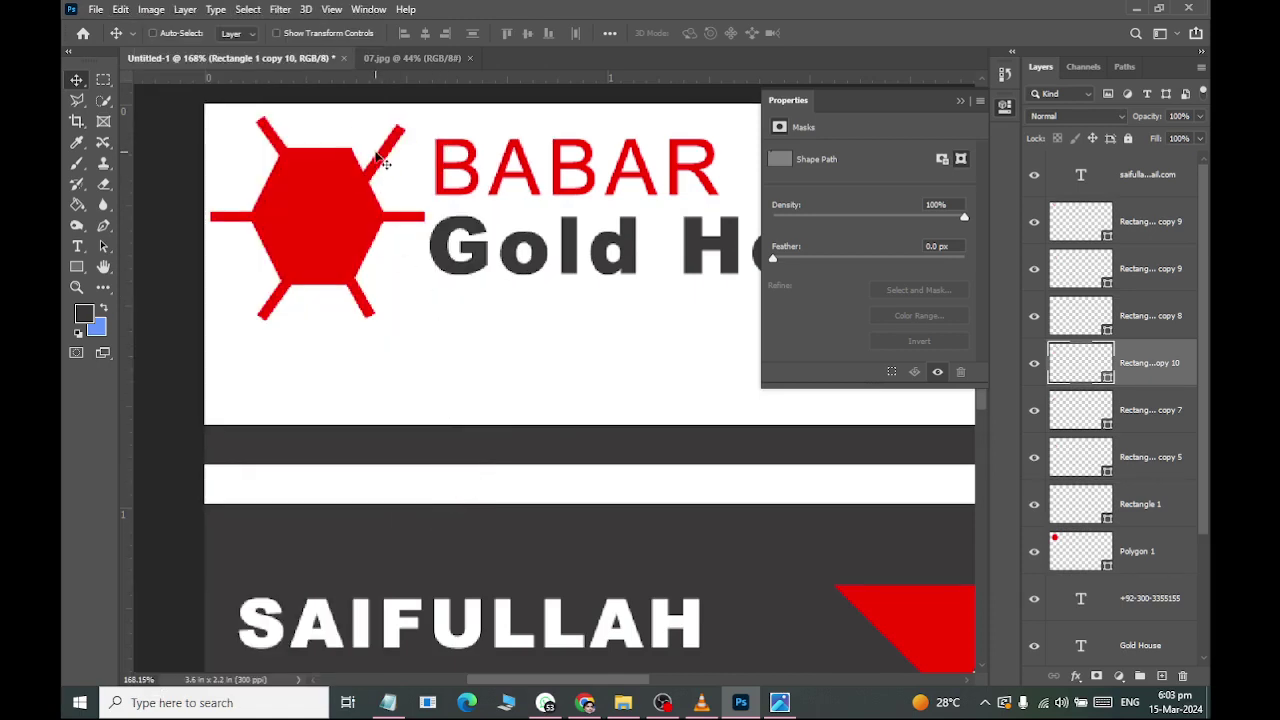
{"action": "key", "text": "Left"}
{"action": "key", "text": "Left"}
{"action": "key", "text": "Left"}
{"action": "key", "text": "Left"}
{"action": "key", "text": "Left"}
{"action": "key", "text": "Left"}
{"action": "key", "text": "Left"}
{"action": "key", "text": "Left"}
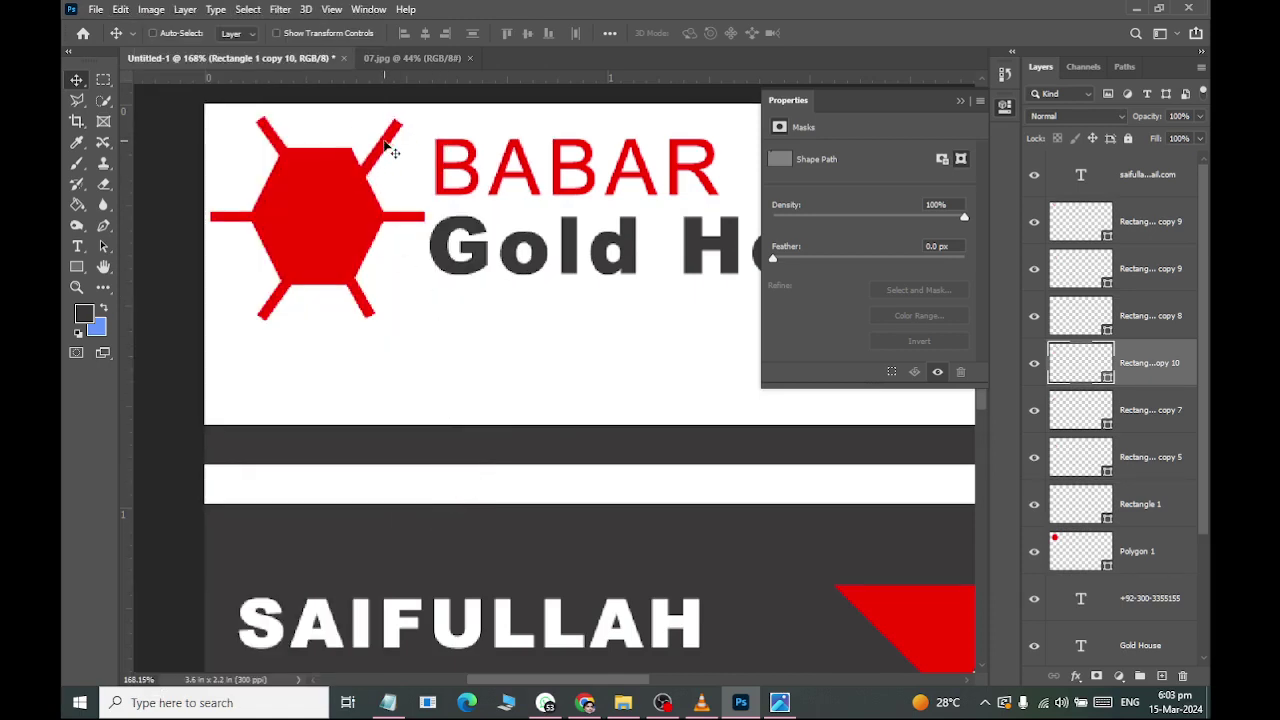
{"action": "key", "text": "Up"}
{"action": "key", "text": "Up"}
{"action": "key", "text": "Up"}
{"action": "key", "text": "Up"}
{"action": "key", "text": "Up"}
{"action": "key", "text": "Left"}
{"action": "key", "text": "Left"}
{"action": "key", "text": "Left"}
{"action": "key", "text": "Up"}
{"action": "key", "text": "Up"}
{"action": "key", "text": "Up"}
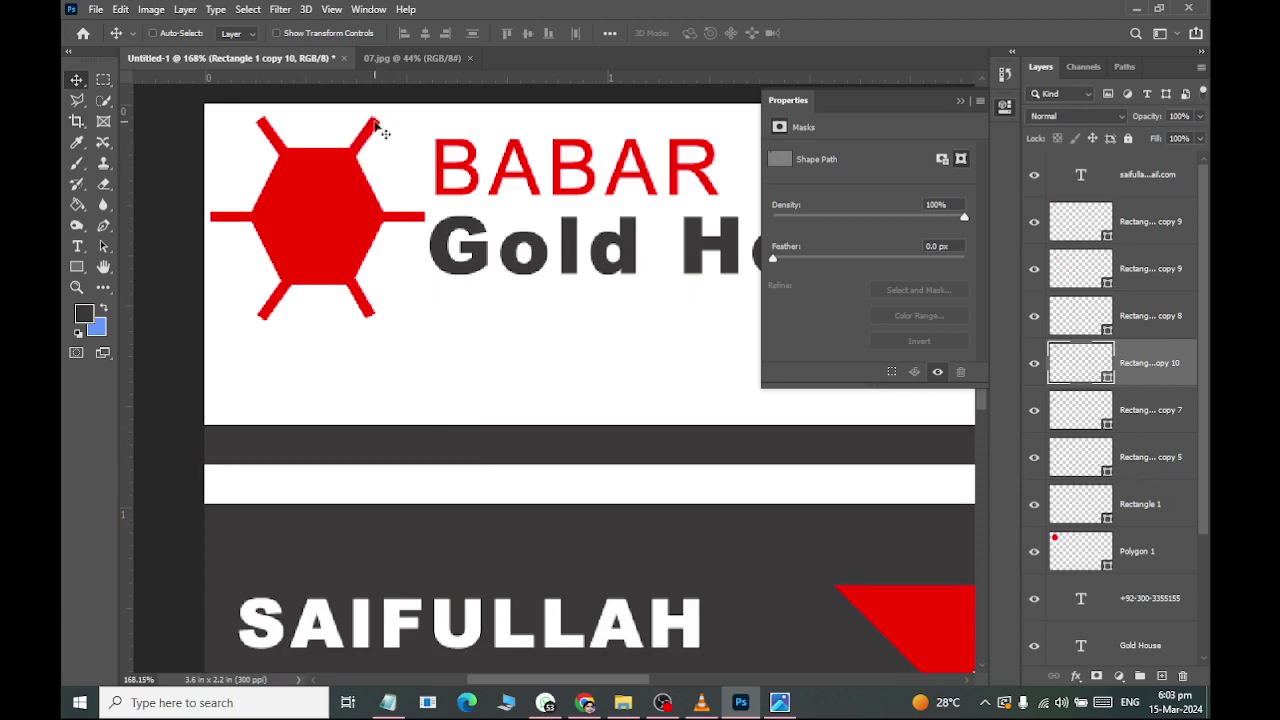
{"action": "key", "text": "ctrl+0"}
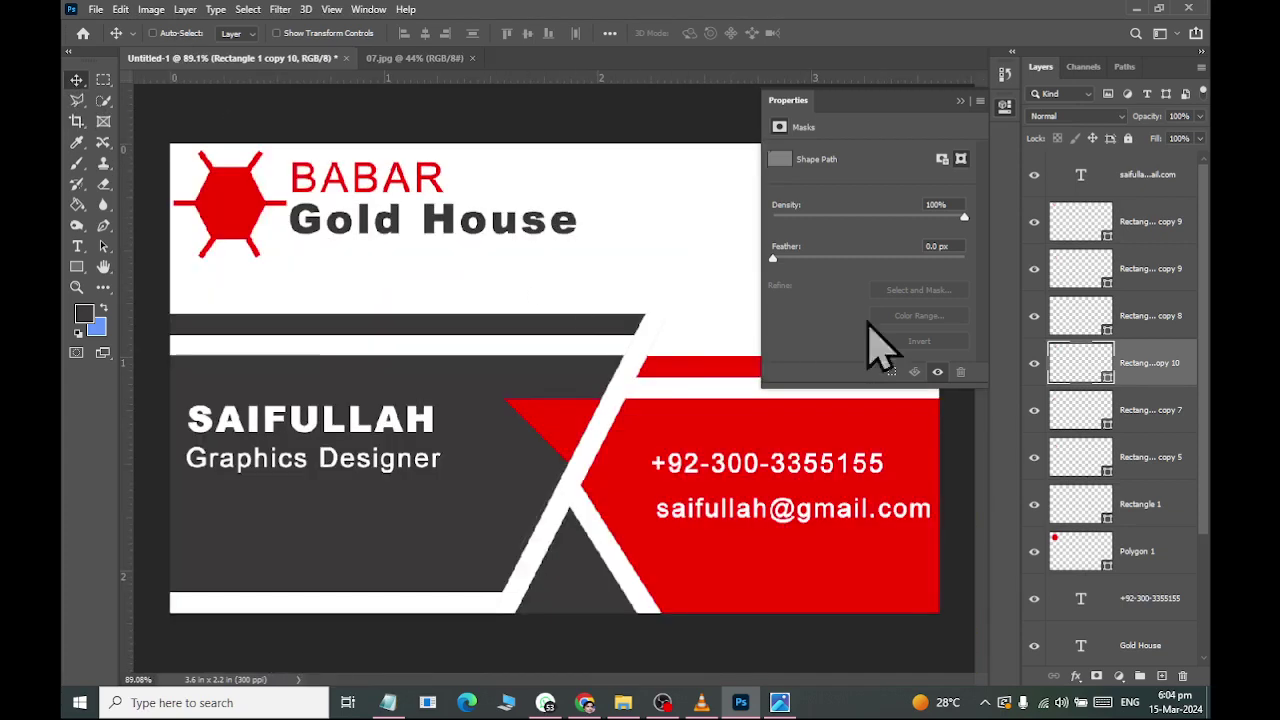
Create a new group and move Polygon 1 and all the bar layers into it.
{"action": "left_click", "coordinate": [1098, 572]}
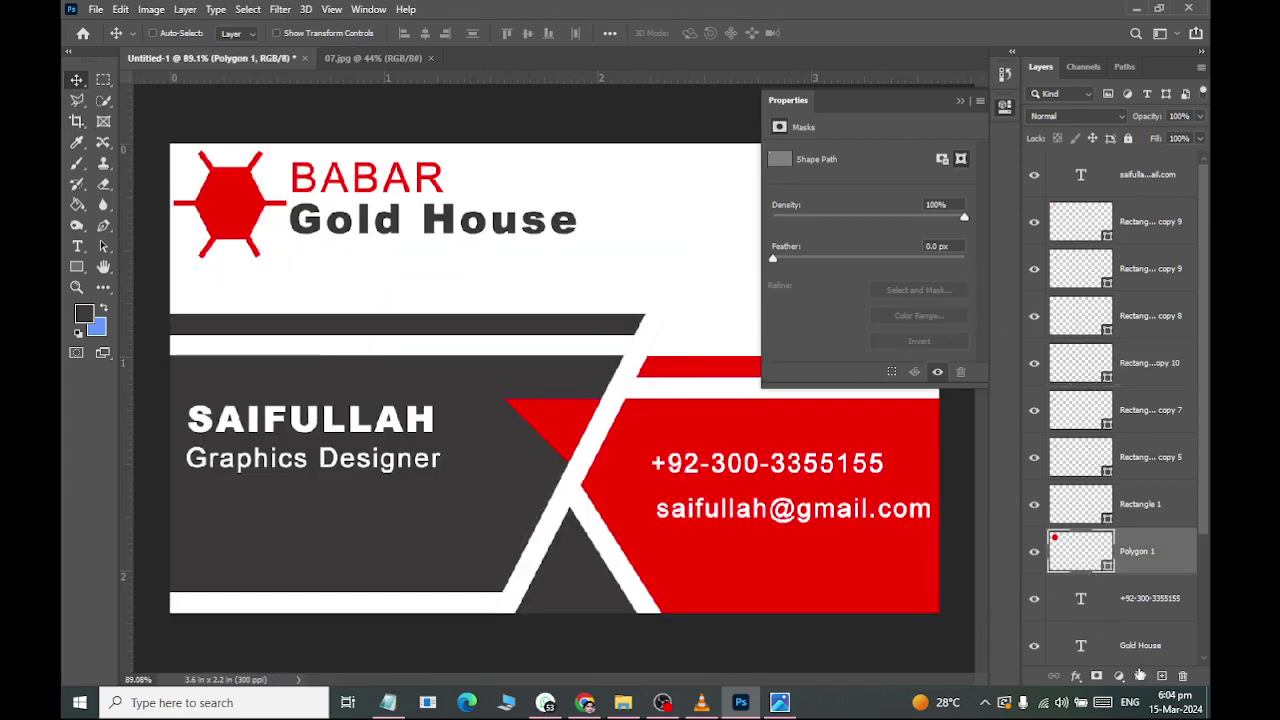
{"action": "left_click", "coordinate": [1139, 683]}
{"action": "left_click_drag", "start_coordinate": [1108, 548], "coordinate": [1085, 201]}
{"action": "left_click", "coordinate": [1092, 577]}
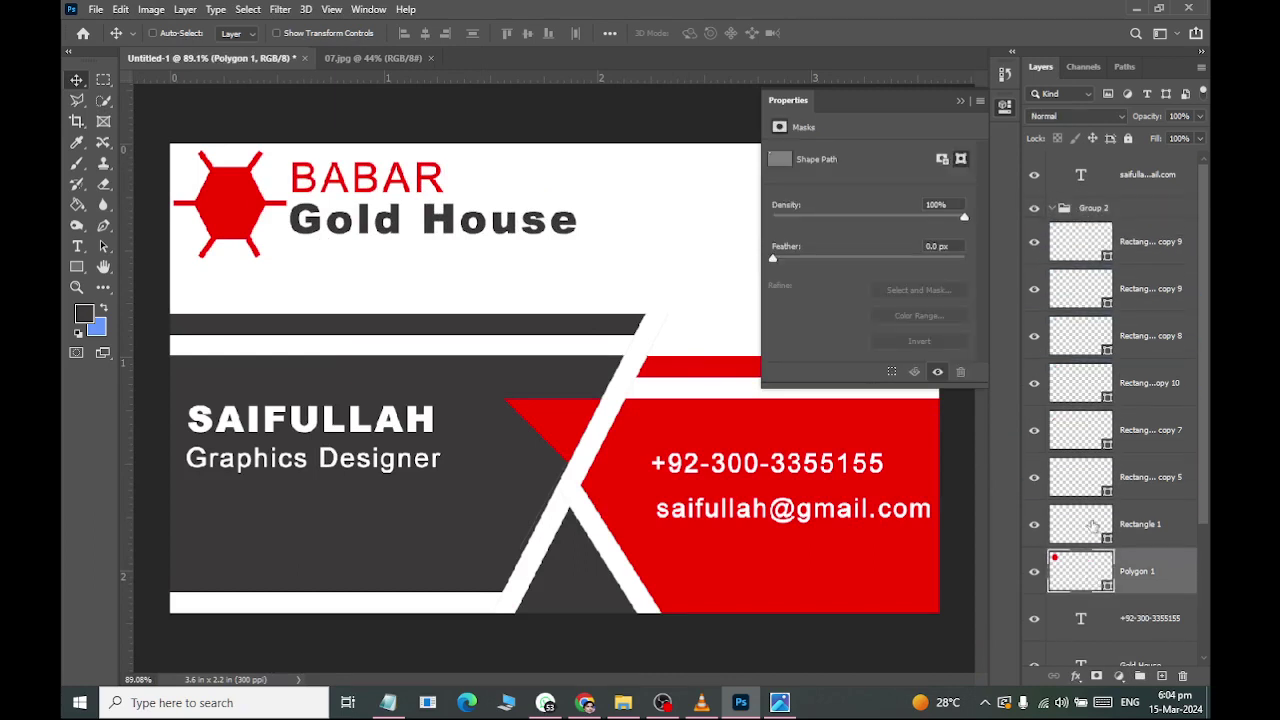
{"action": "left_click", "coordinate": [1068, 247], "text": "shift"}
{"action": "left_click_drag", "start_coordinate": [1068, 247], "coordinate": [1085, 208]}
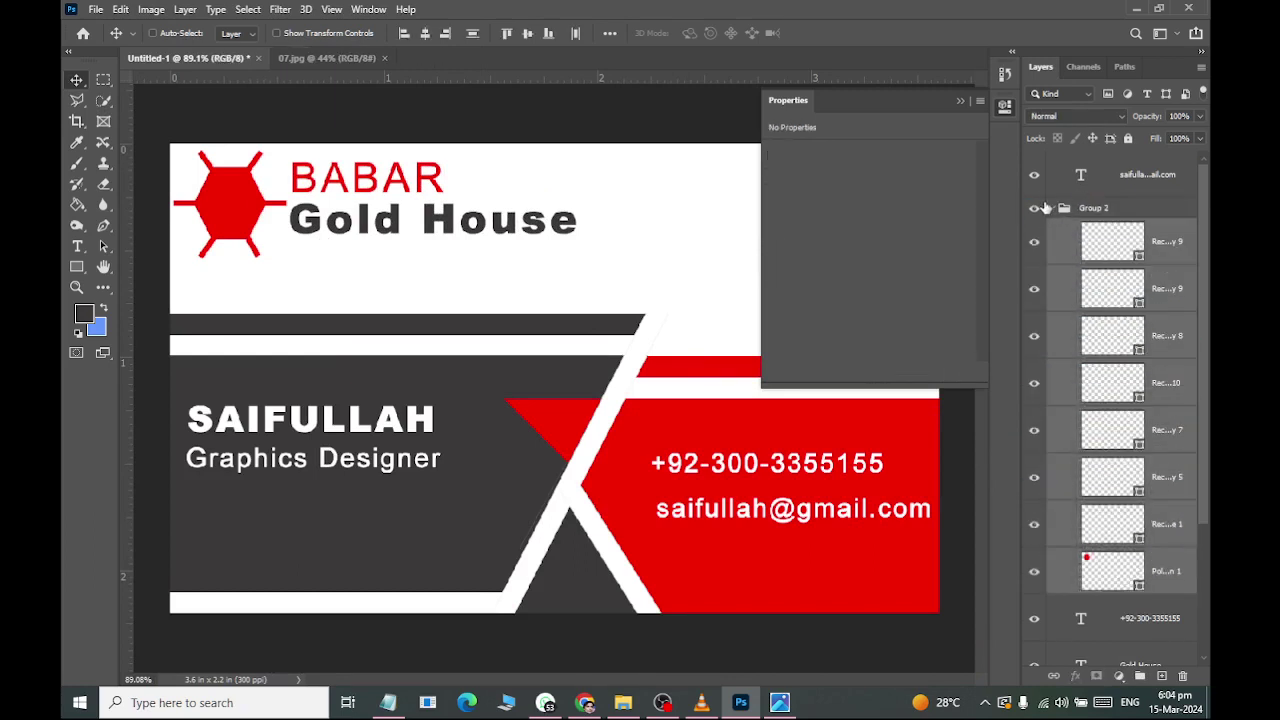
{"action": "left_click", "coordinate": [1034, 208]}
{"action": "left_click", "coordinate": [1034, 208]}
Rename the group 'Logo', collapse it, and compare with the reference image.
{"action": "double_click", "coordinate": [1095, 208]}
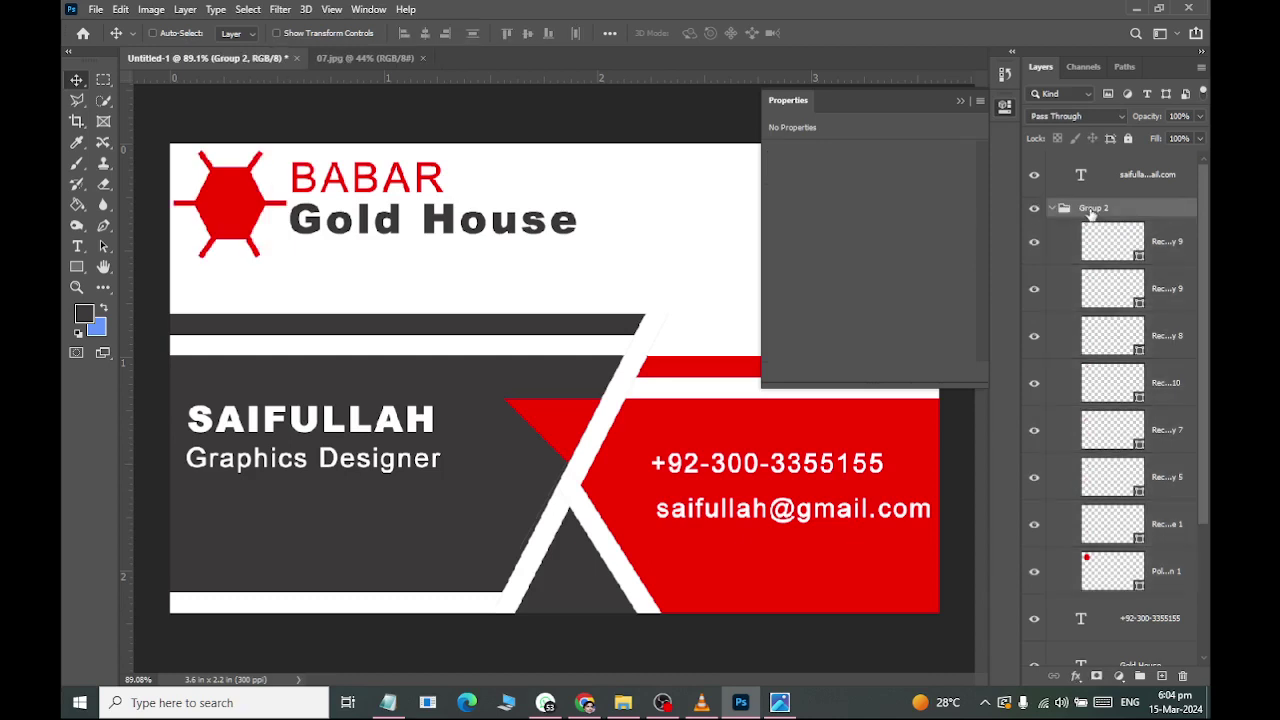
{"action": "type", "text": "Logo"}
{"action": "key", "text": "Return"}
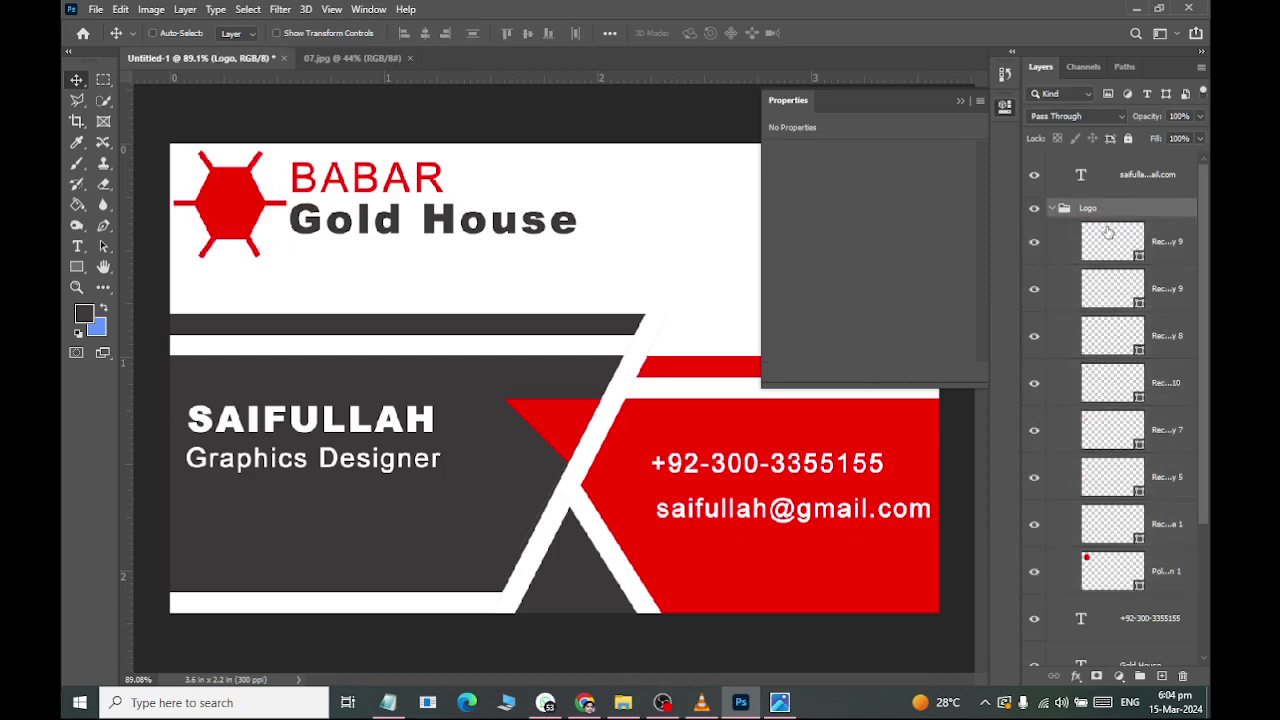
{"action": "left_click", "coordinate": [1053, 208]}
{"action": "scroll", "coordinate": [557, 277], "scroll_direction": "down", "scroll_amount": 2}
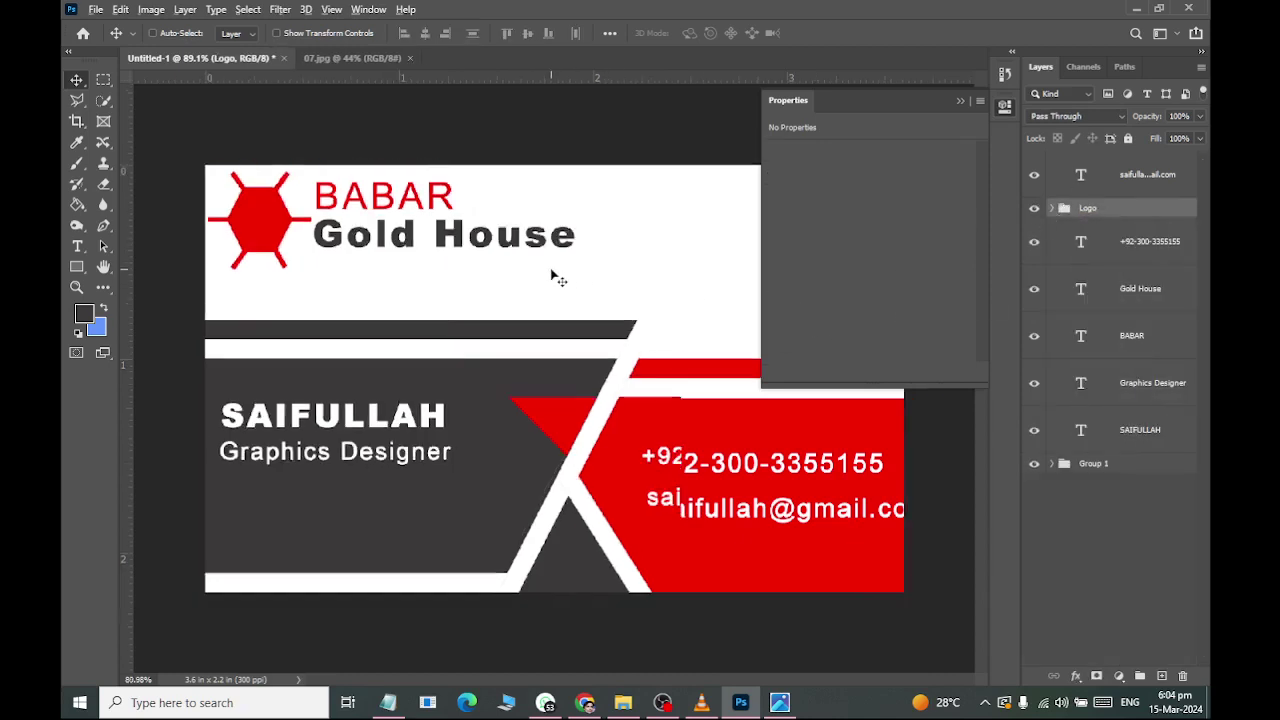
{"action": "key", "text": "ctrl"}
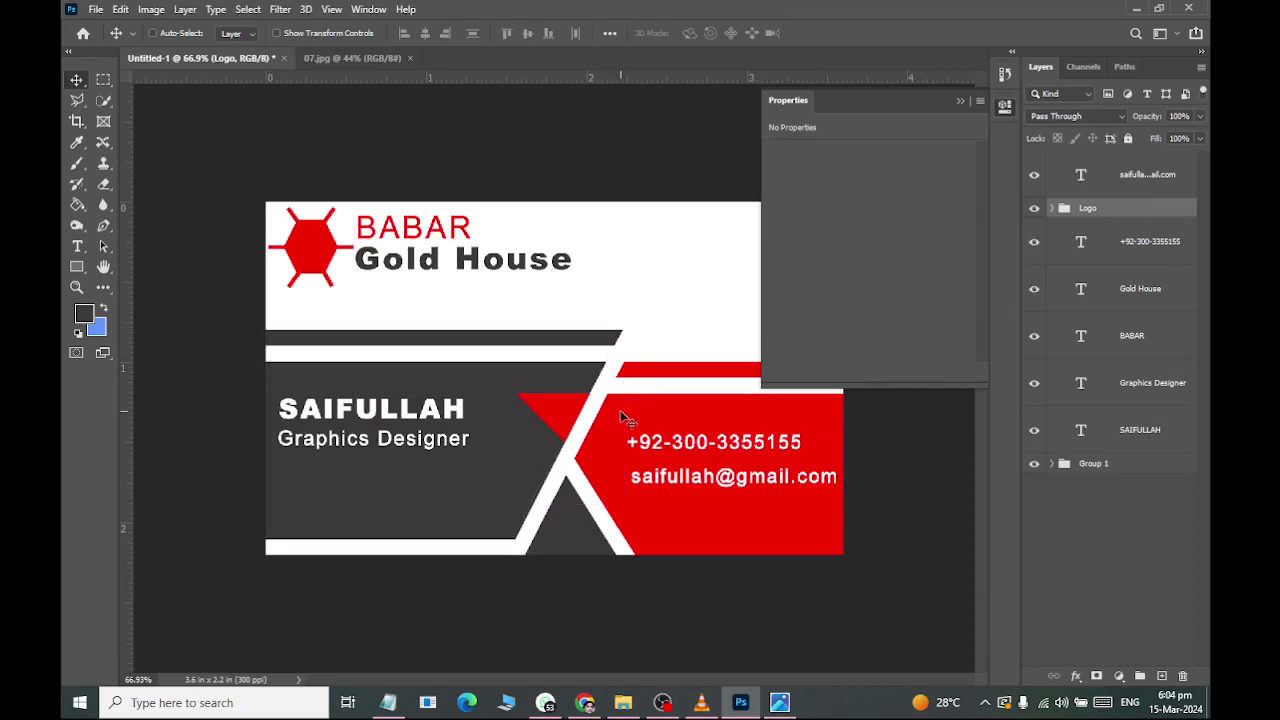
{"action": "key", "text": "alt+Tab"}
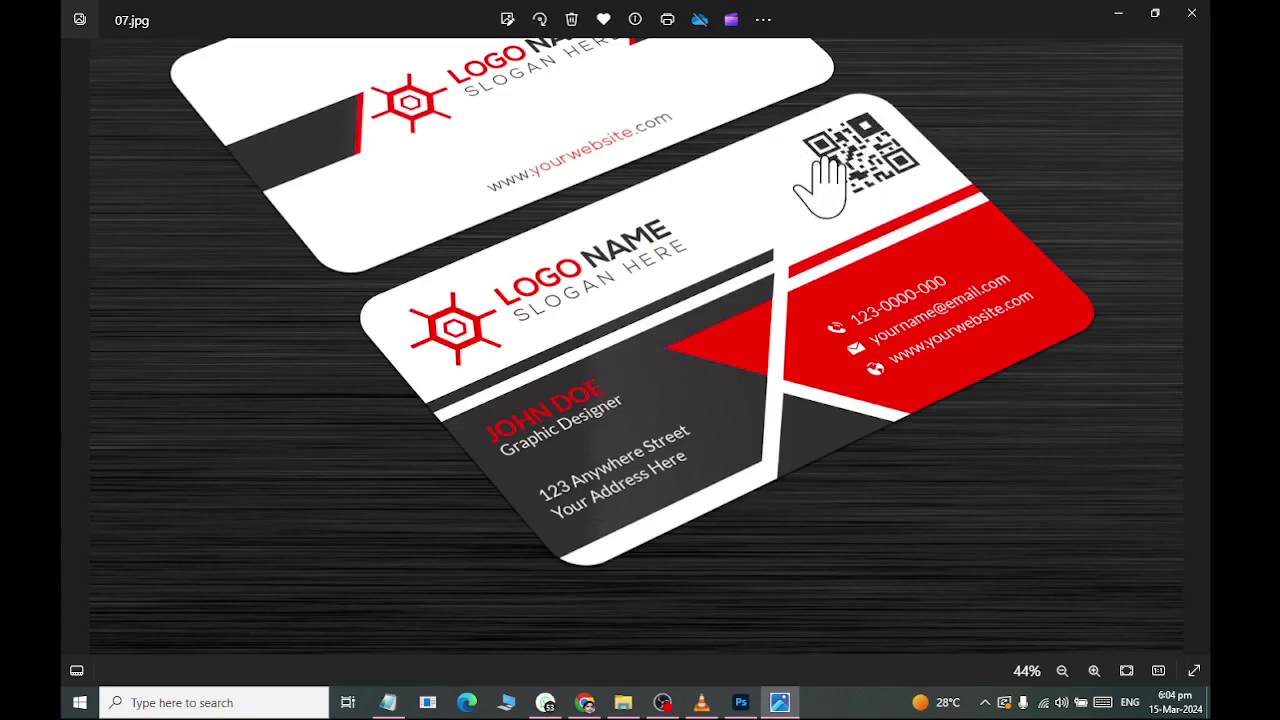
{"action": "key", "text": "alt+Tab"}
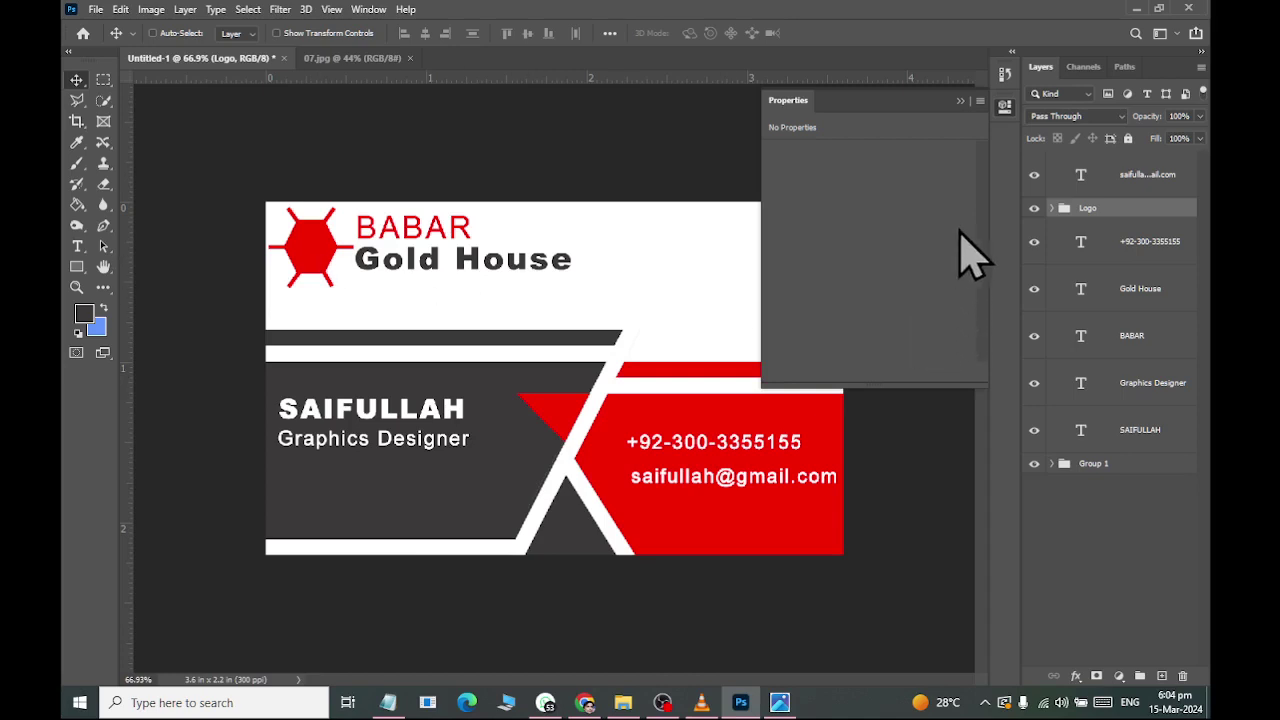
Duplicate the Polygon 1 hexagon and shrink the copy to about 72% around its centre.
{"action": "left_click", "coordinate": [1052, 208]}
{"action": "left_click", "coordinate": [1124, 576]}
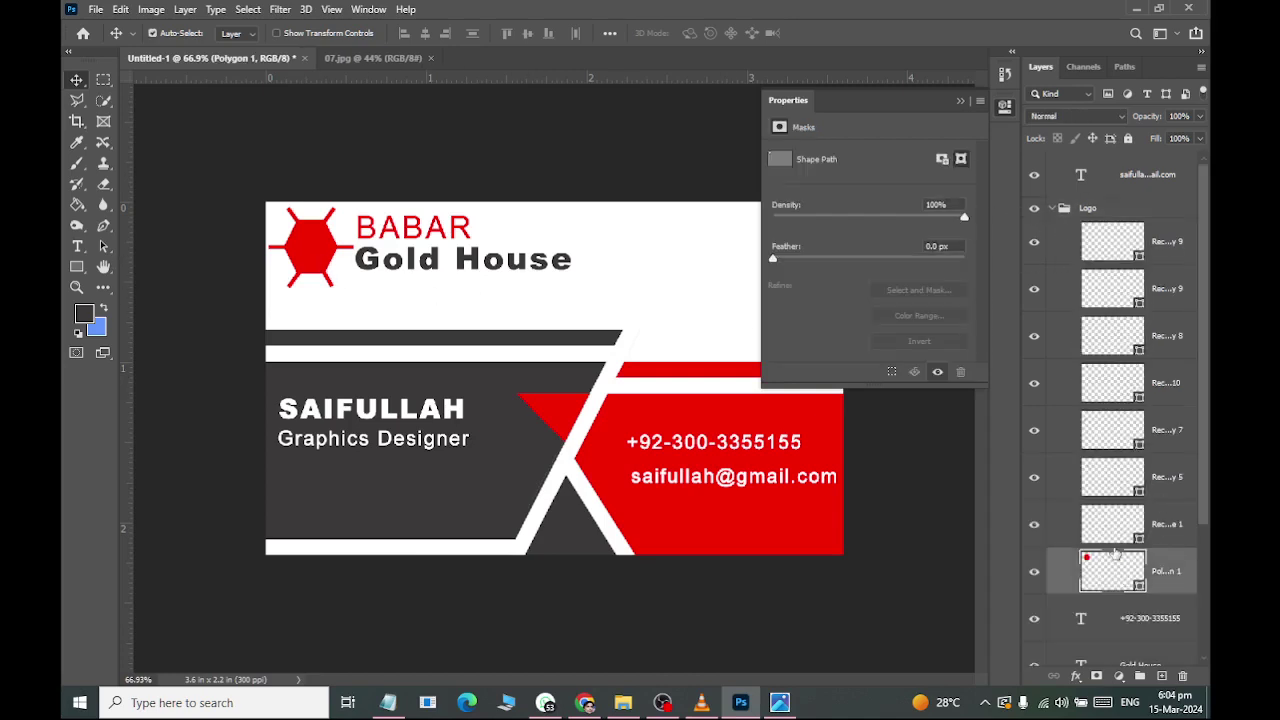
{"action": "key", "text": "ctrl+j"}
{"action": "key", "text": "ctrl+t"}
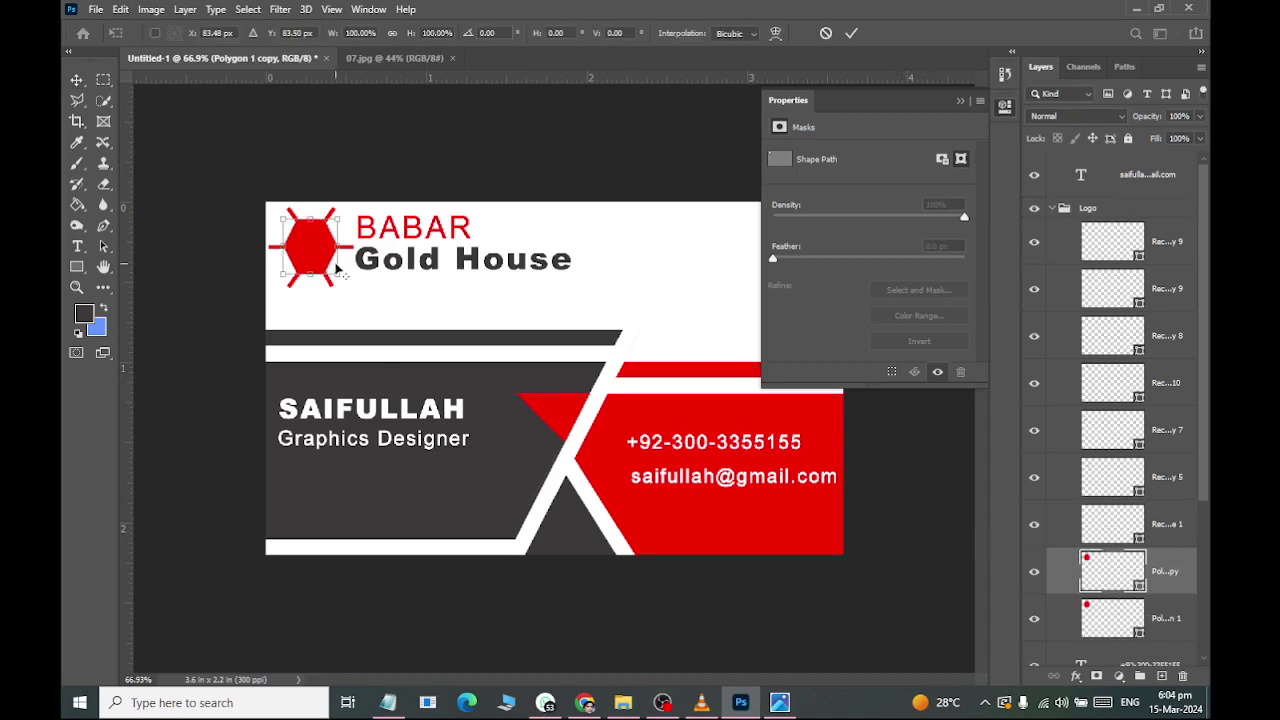
{"action": "left_click_drag", "start_coordinate": [340, 277], "coordinate": [330, 270]}
{"action": "left_click", "coordinate": [76, 80]}
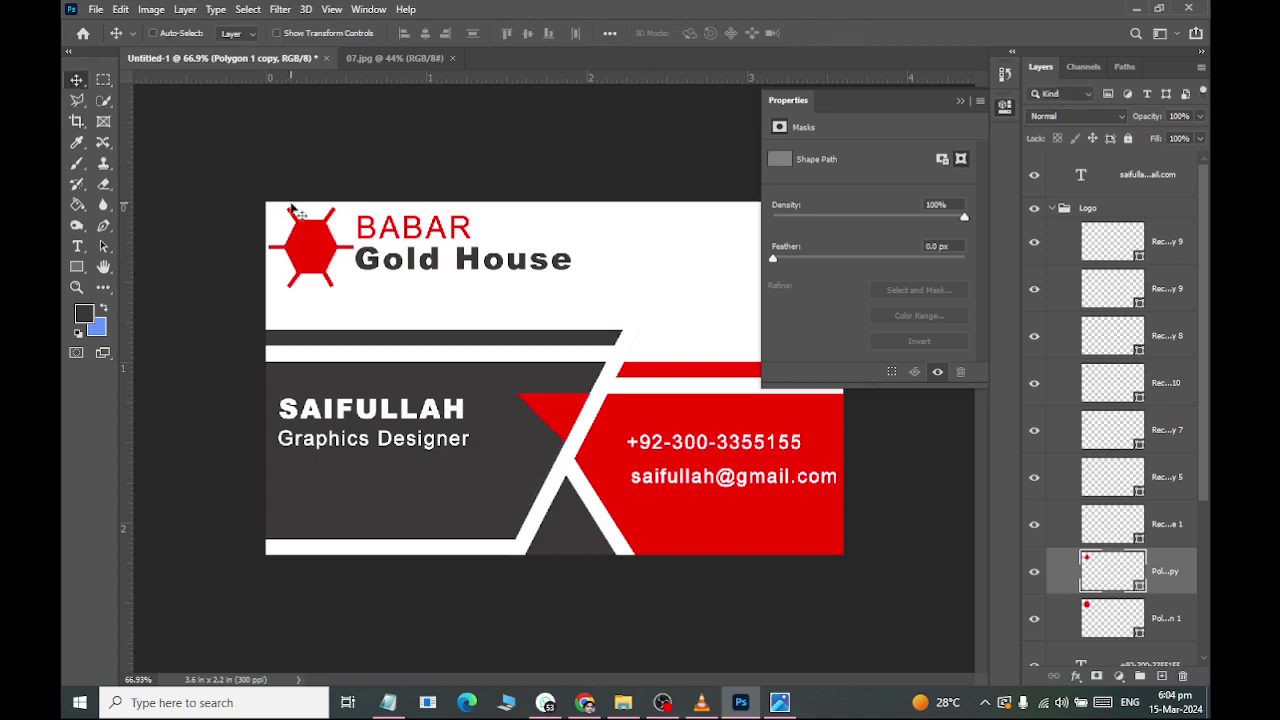
Change the hexagon copy's fill colour to white ffffff.
{"action": "left_click", "coordinate": [1110, 540]}
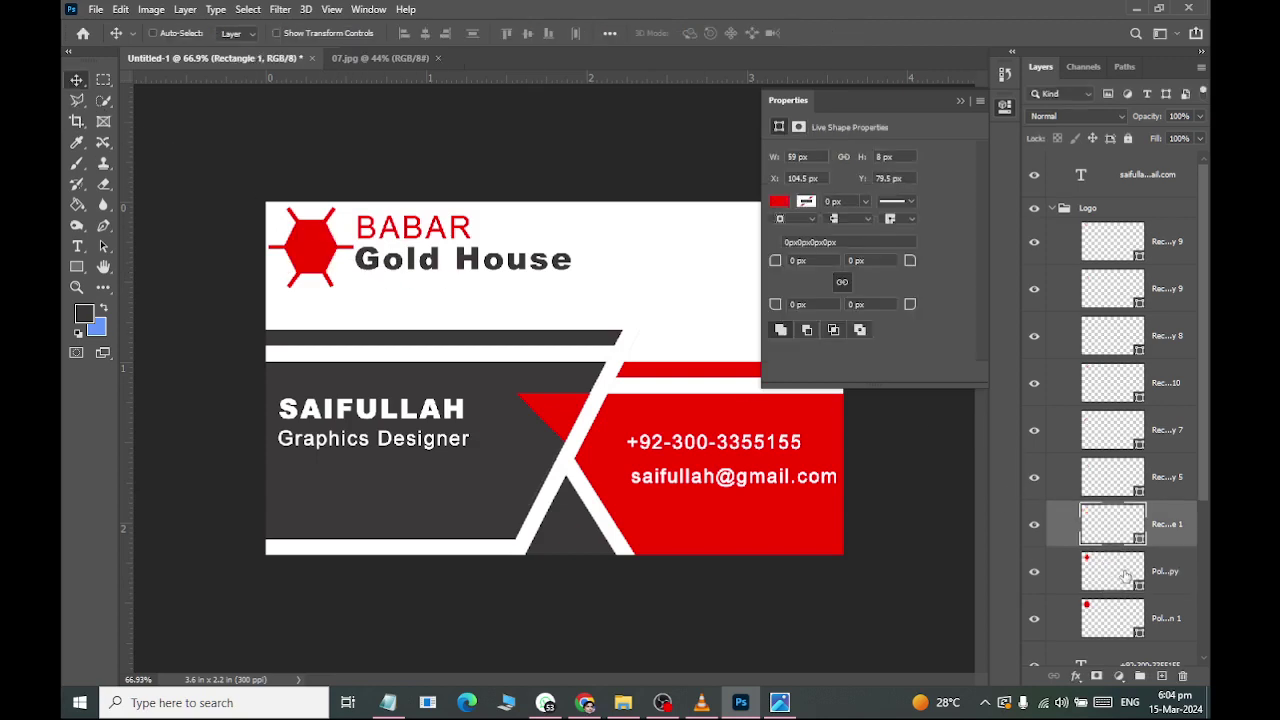
{"action": "double_click", "coordinate": [1137, 585]}
{"action": "type", "text": "ffffff"}
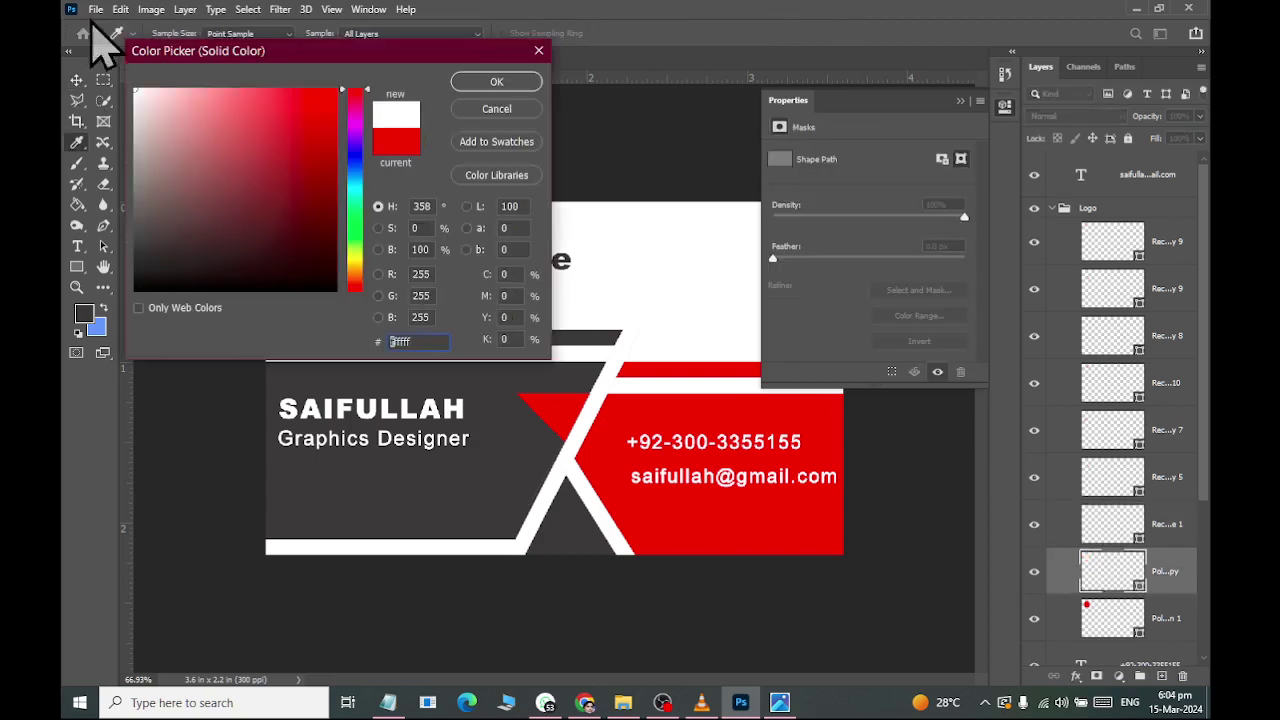
{"action": "left_click", "coordinate": [496, 82]}
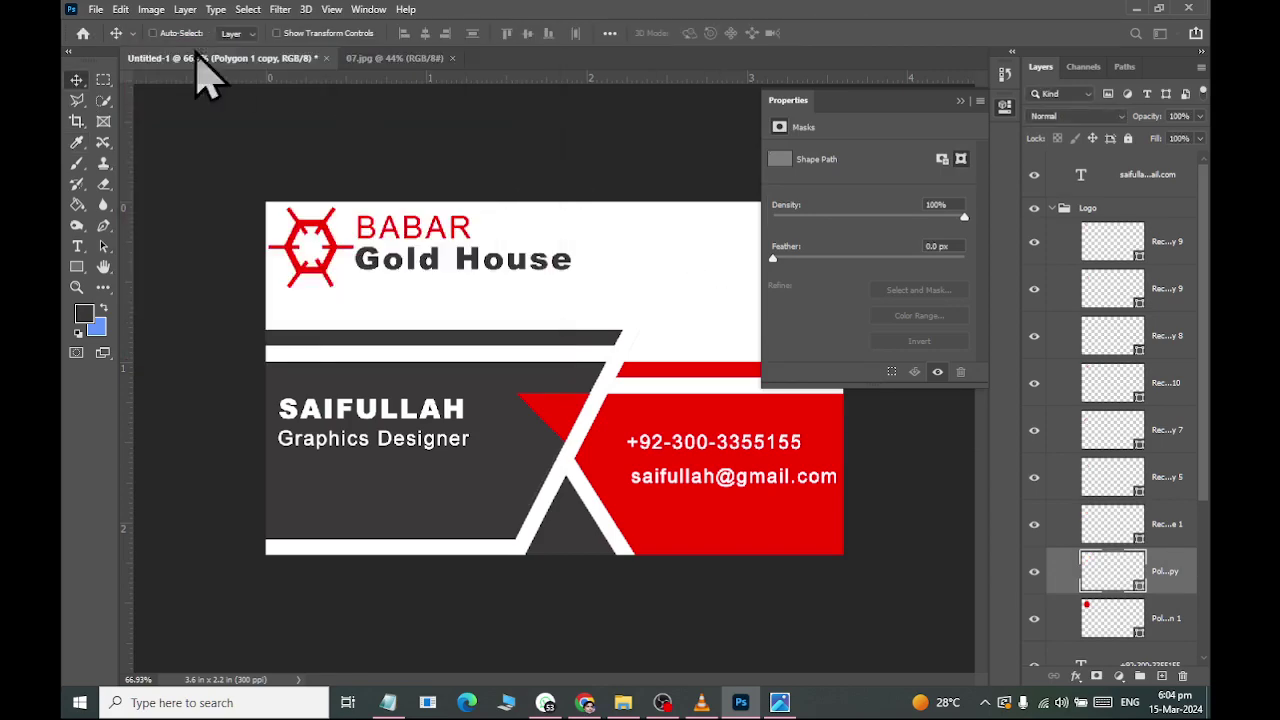
{"action": "key", "text": "alt+Tab"}
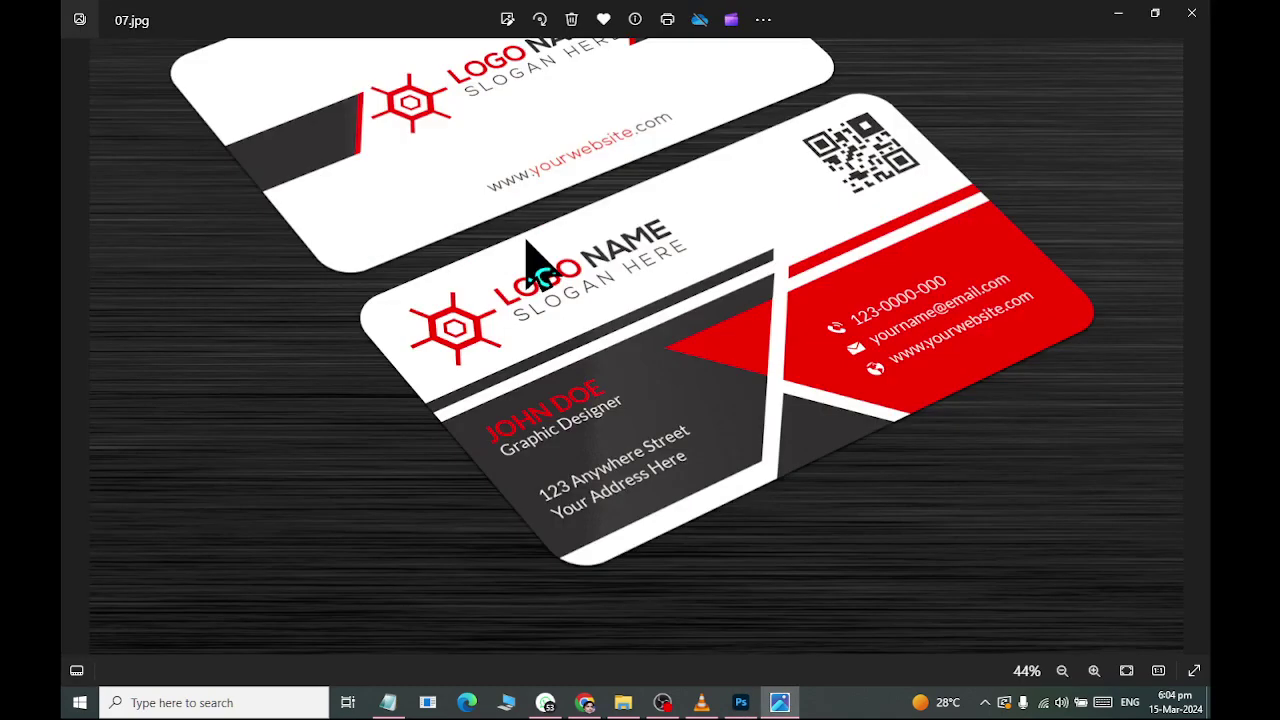
{"action": "key", "text": "alt+Tab"}
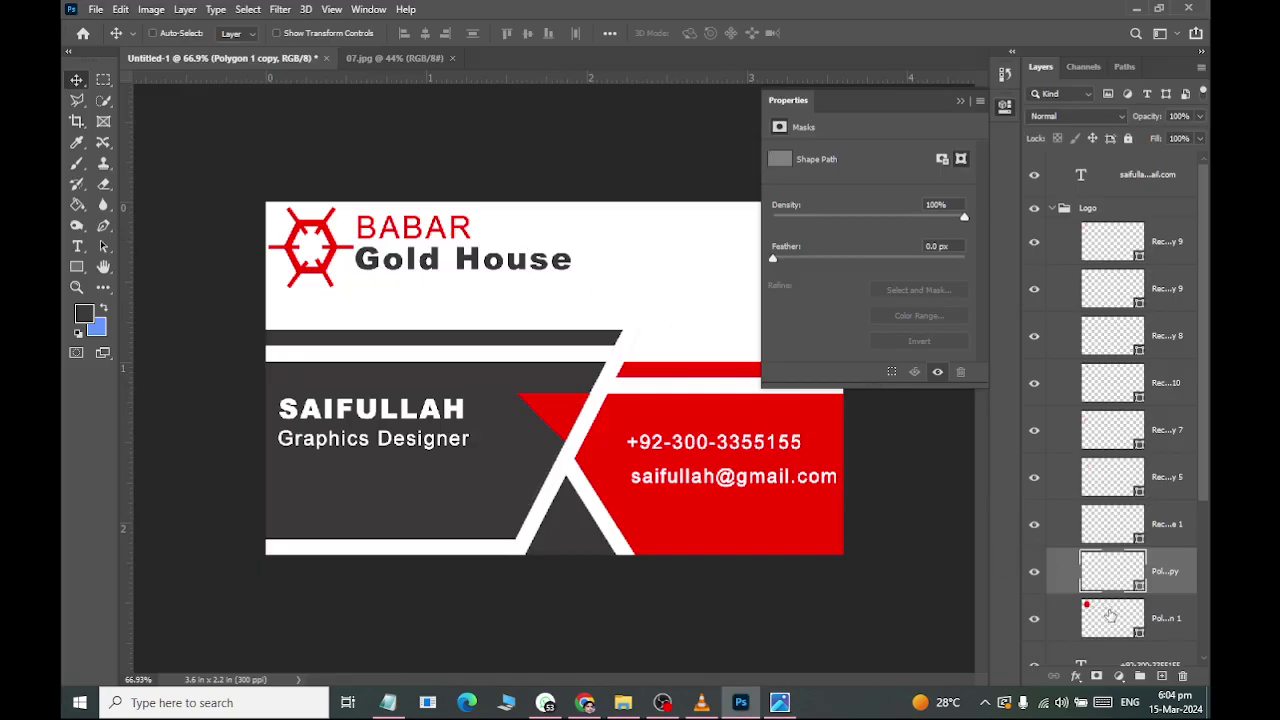
Move both polygon layers to the top of the Logo group.
{"action": "left_click", "coordinate": [1104, 614], "text": "shift"}
{"action": "left_click_drag", "start_coordinate": [1107, 573], "coordinate": [1113, 236]}
{"action": "key", "text": "alt+Tab"}
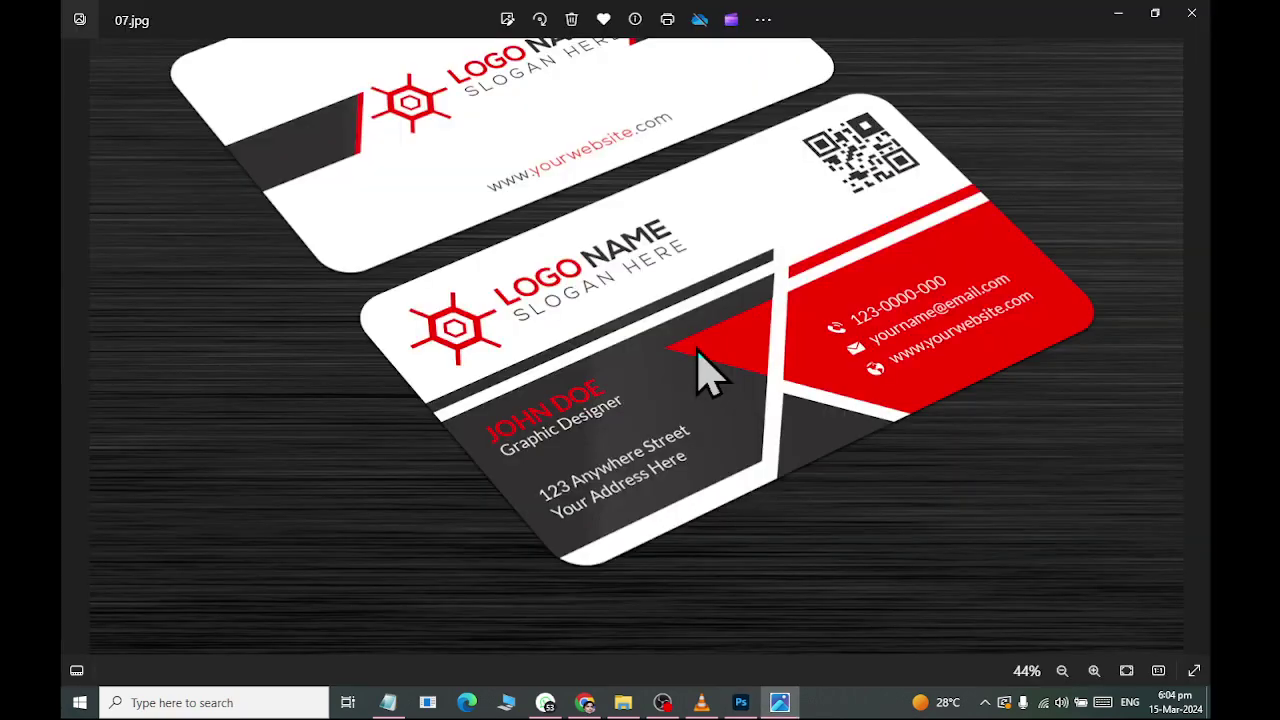
{"action": "key", "text": "alt+Tab"}
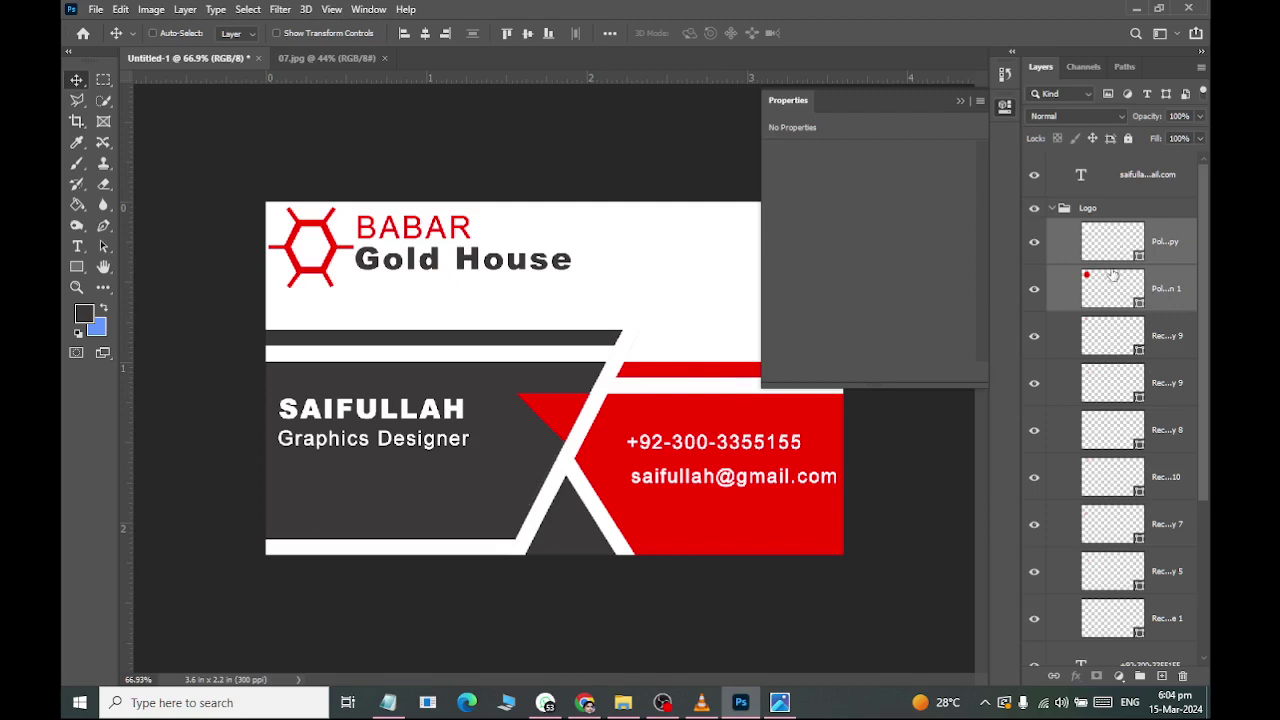
Duplicate the white hexagon and shrink the copy to about 63% inside the logo.
{"action": "left_click", "coordinate": [1110, 241]}
{"action": "key", "text": "ctrl+j"}
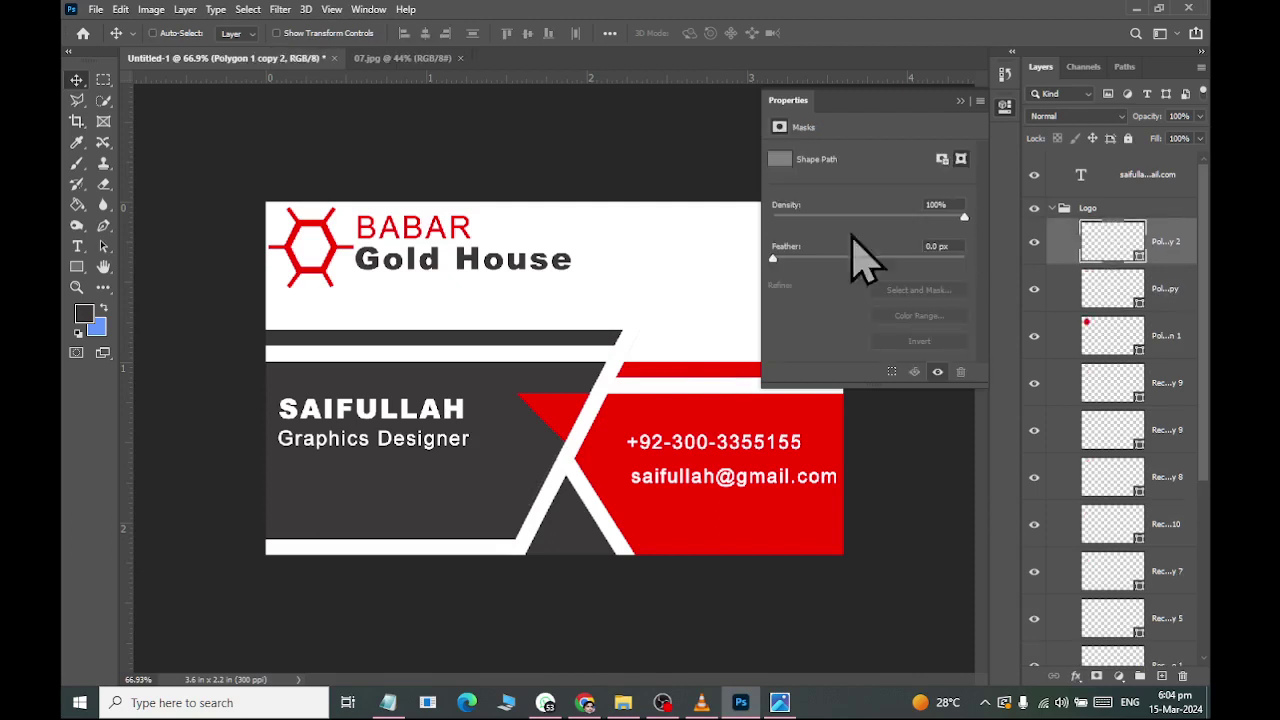
{"action": "key", "text": "ctrl+t"}
{"action": "left_click_drag", "start_coordinate": [340, 266], "coordinate": [325, 260]}
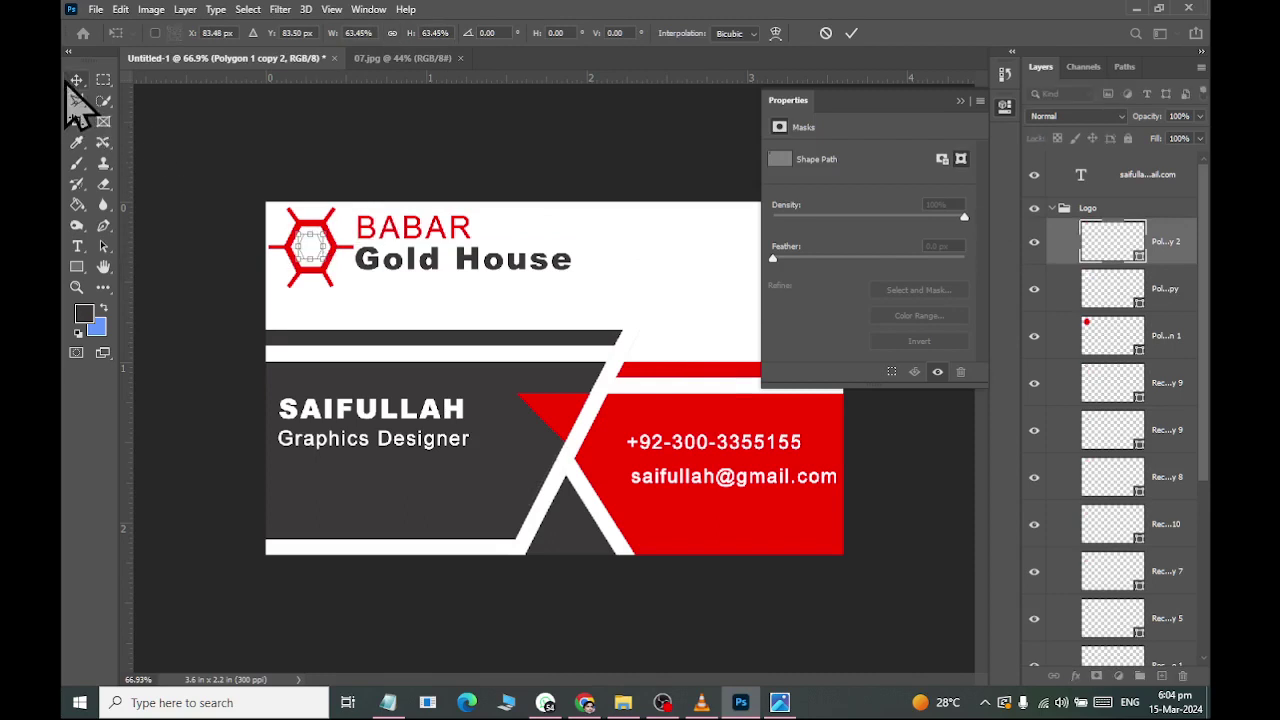
{"action": "key", "text": "Escape"}
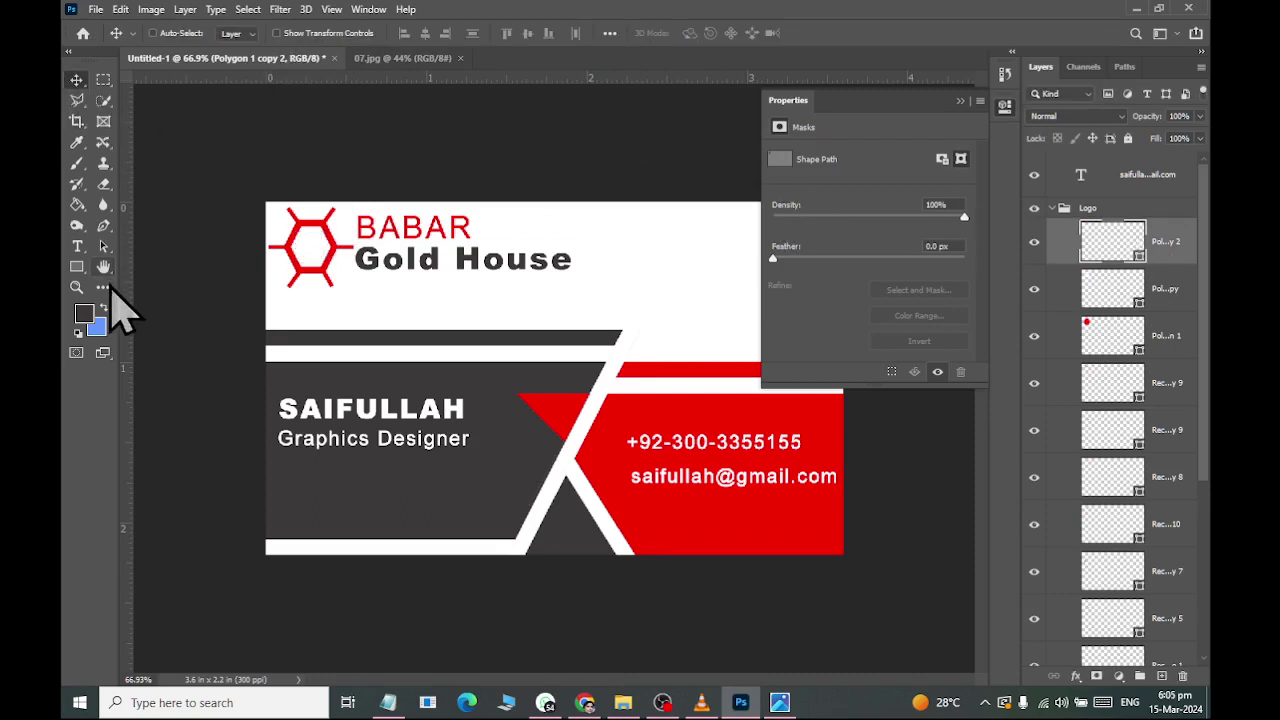
{"action": "scroll", "coordinate": [350, 255], "scroll_direction": "up", "scroll_amount": 5}
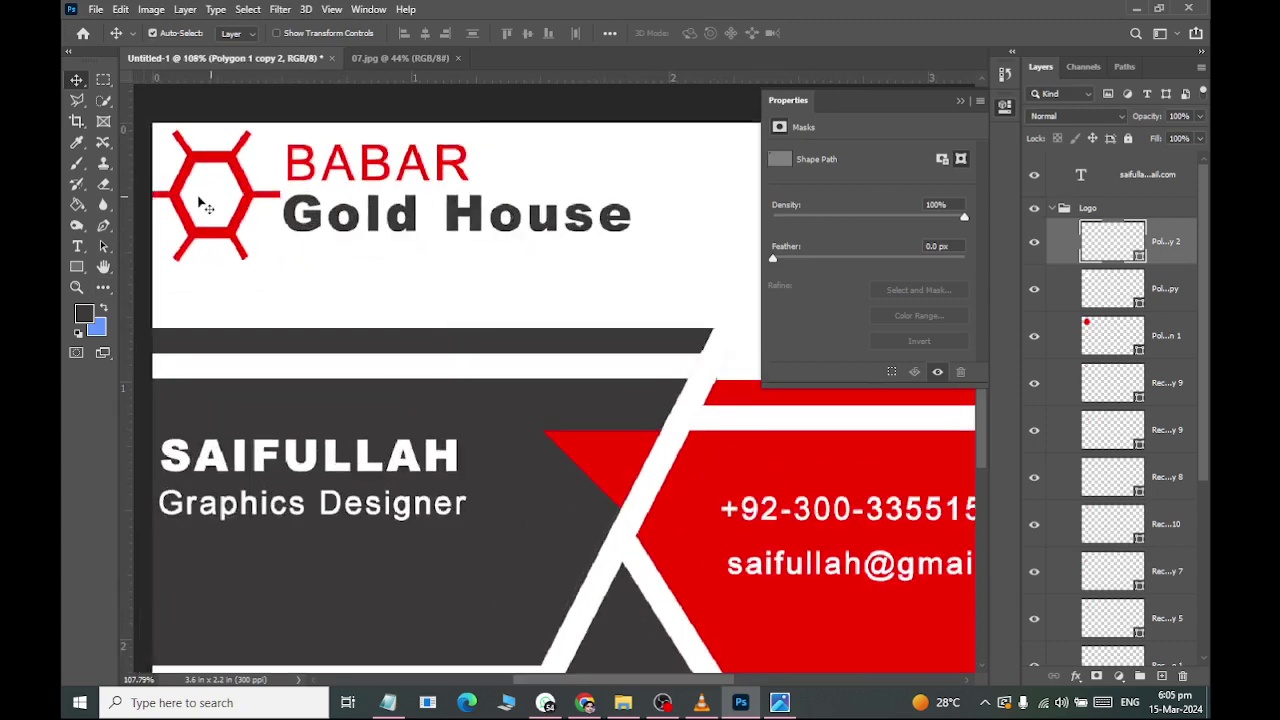
{"action": "scroll", "coordinate": [200, 205], "scroll_direction": "left", "scroll_amount": 2}
{"action": "scroll", "coordinate": [245, 208], "scroll_direction": "up", "scroll_amount": 1}
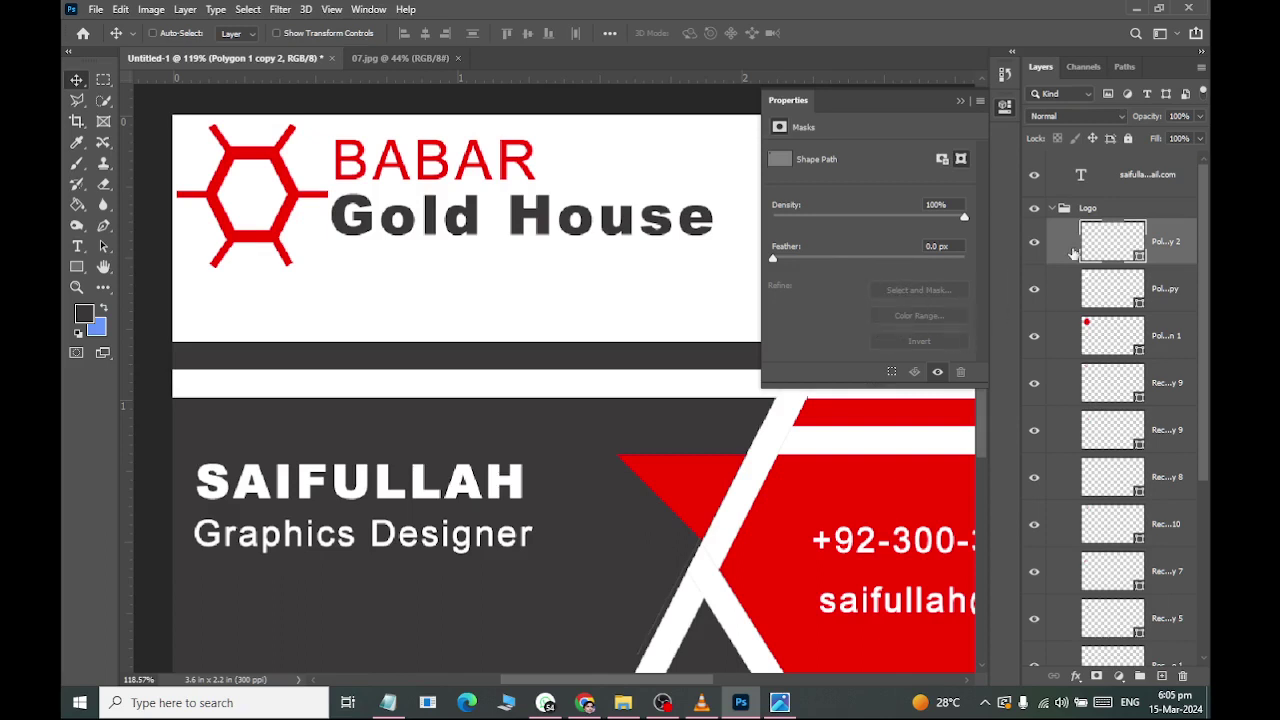
Colour the innermost hexagon red e01e26 sampled from the card, then close Properties.
{"action": "left_click", "coordinate": [77, 204]}
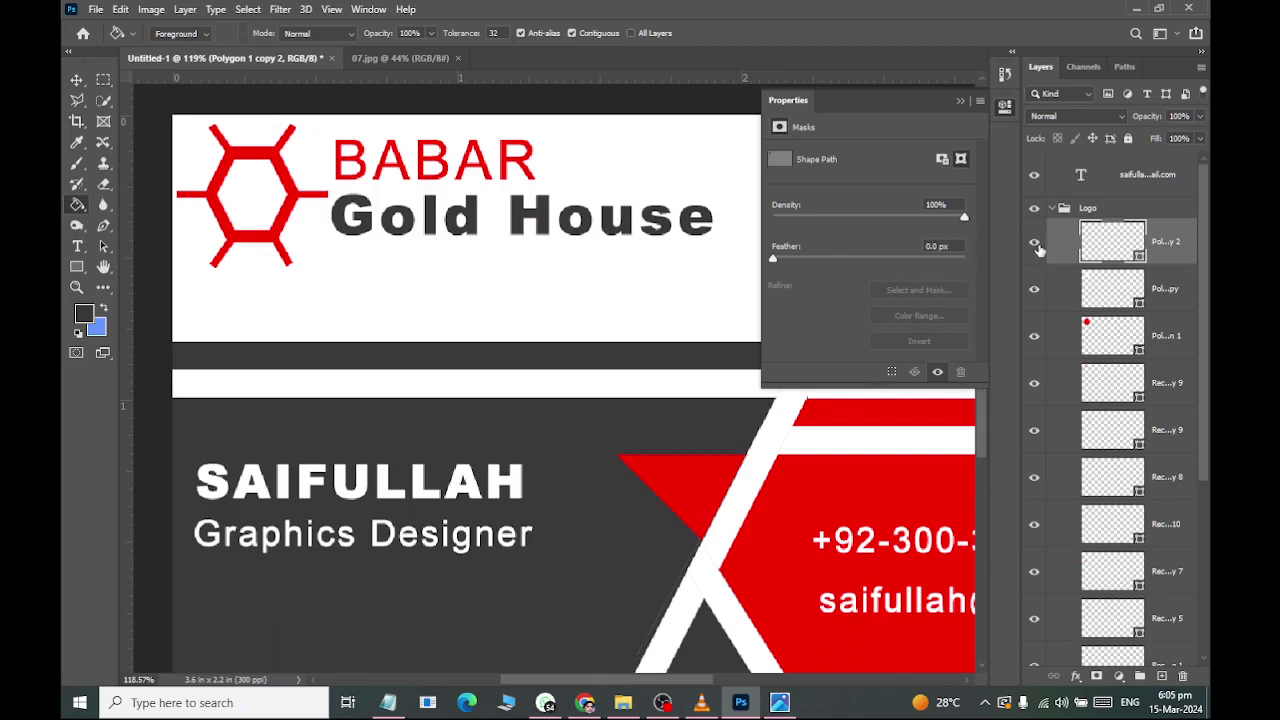
{"action": "double_click", "coordinate": [1140, 265]}
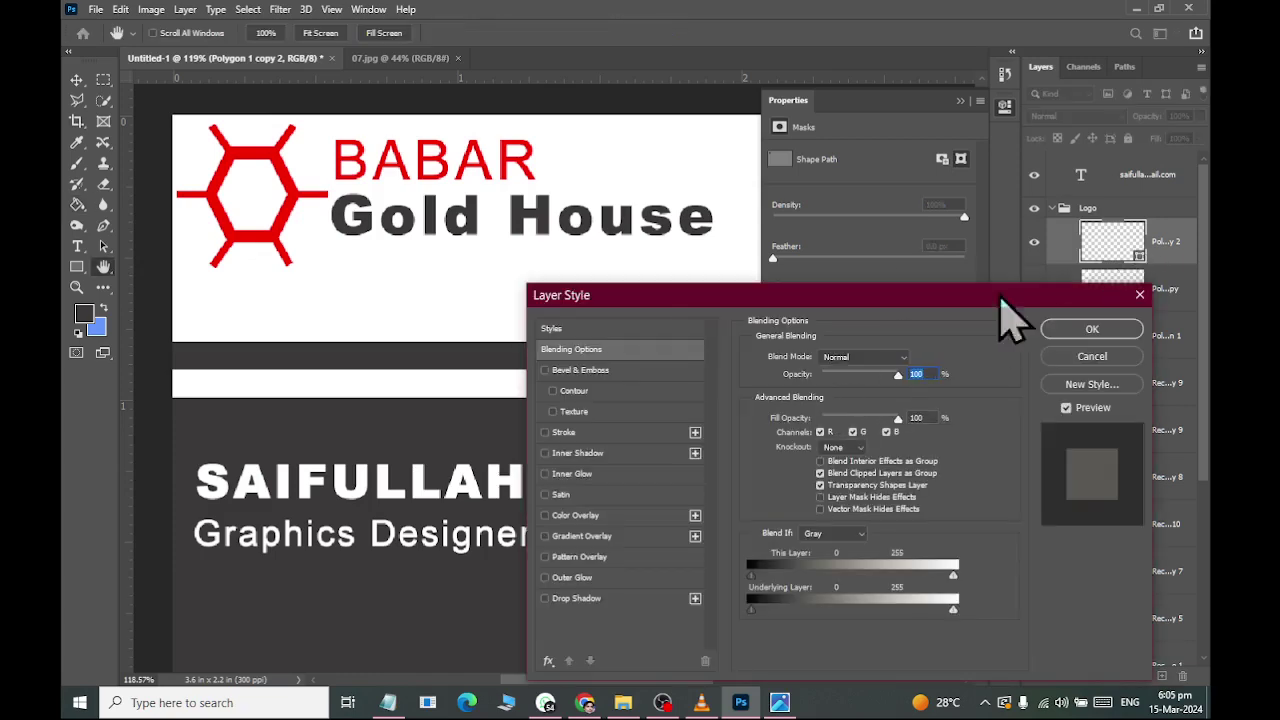
{"action": "key", "text": "Escape"}
{"action": "double_click", "coordinate": [1138, 258]}
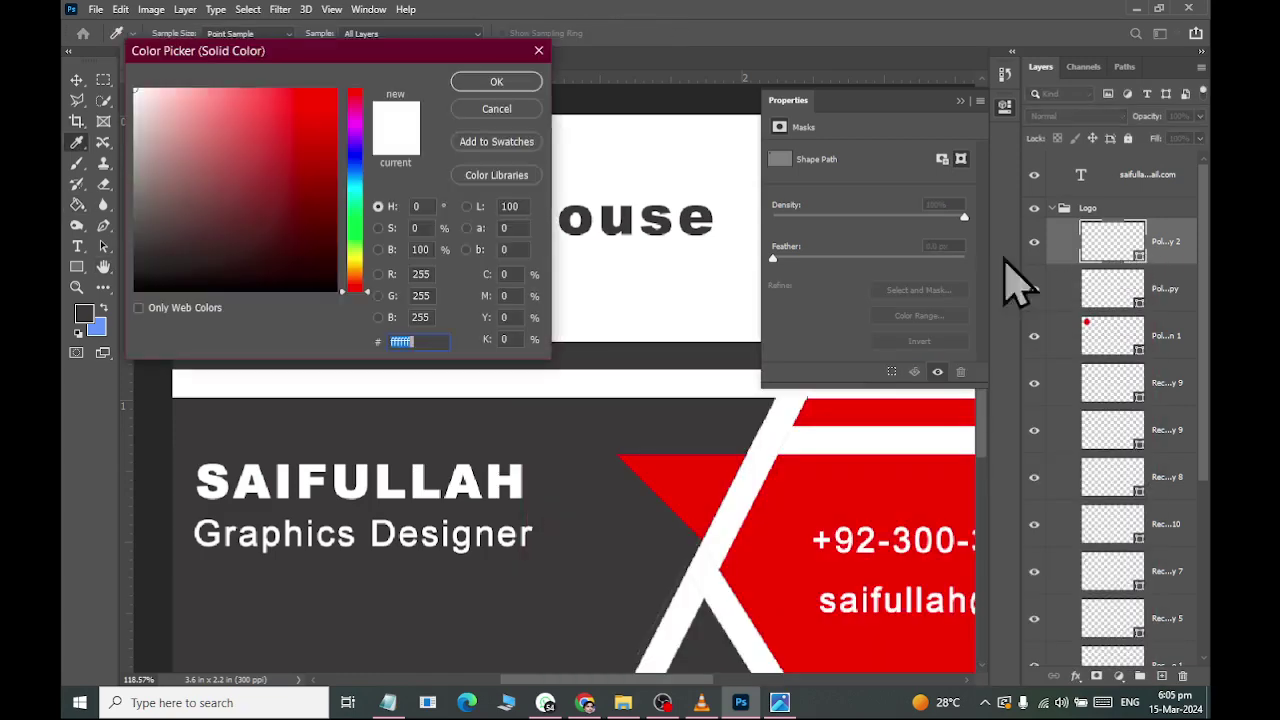
{"action": "left_click", "coordinate": [810, 478]}
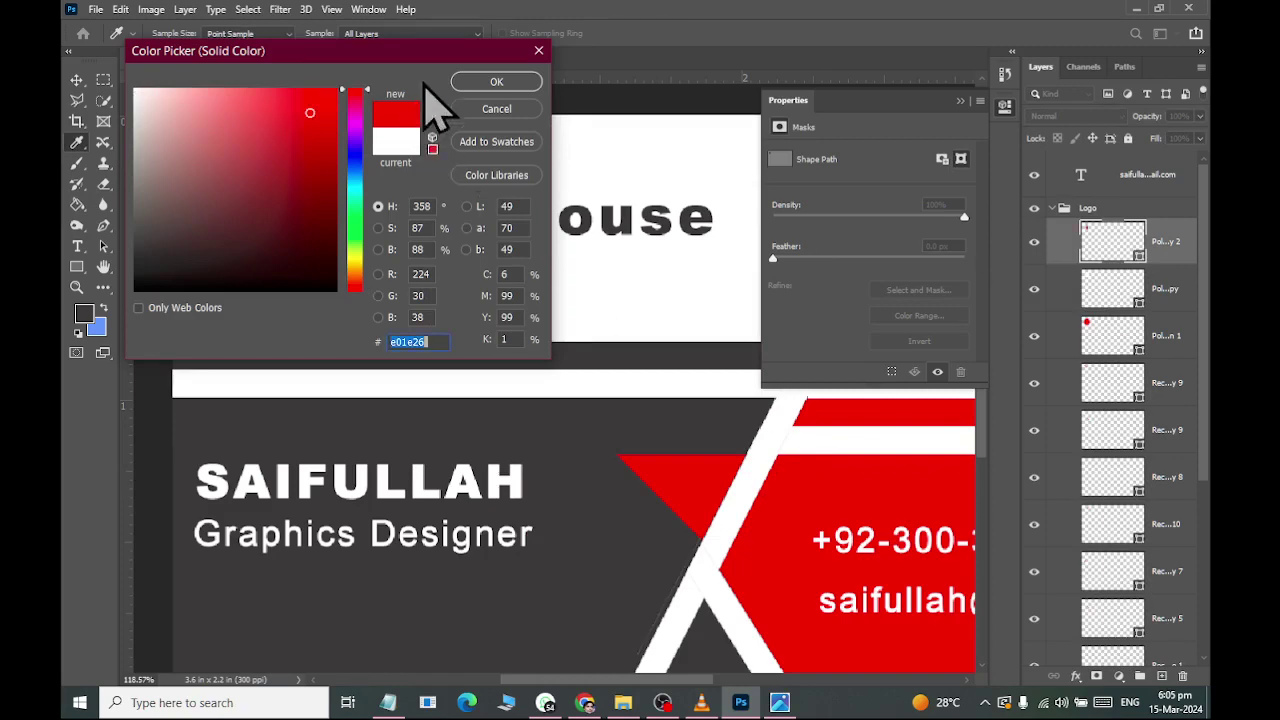
{"action": "left_click", "coordinate": [466, 83]}
{"action": "scroll", "coordinate": [452, 224], "scroll_direction": "down", "scroll_amount": 3}
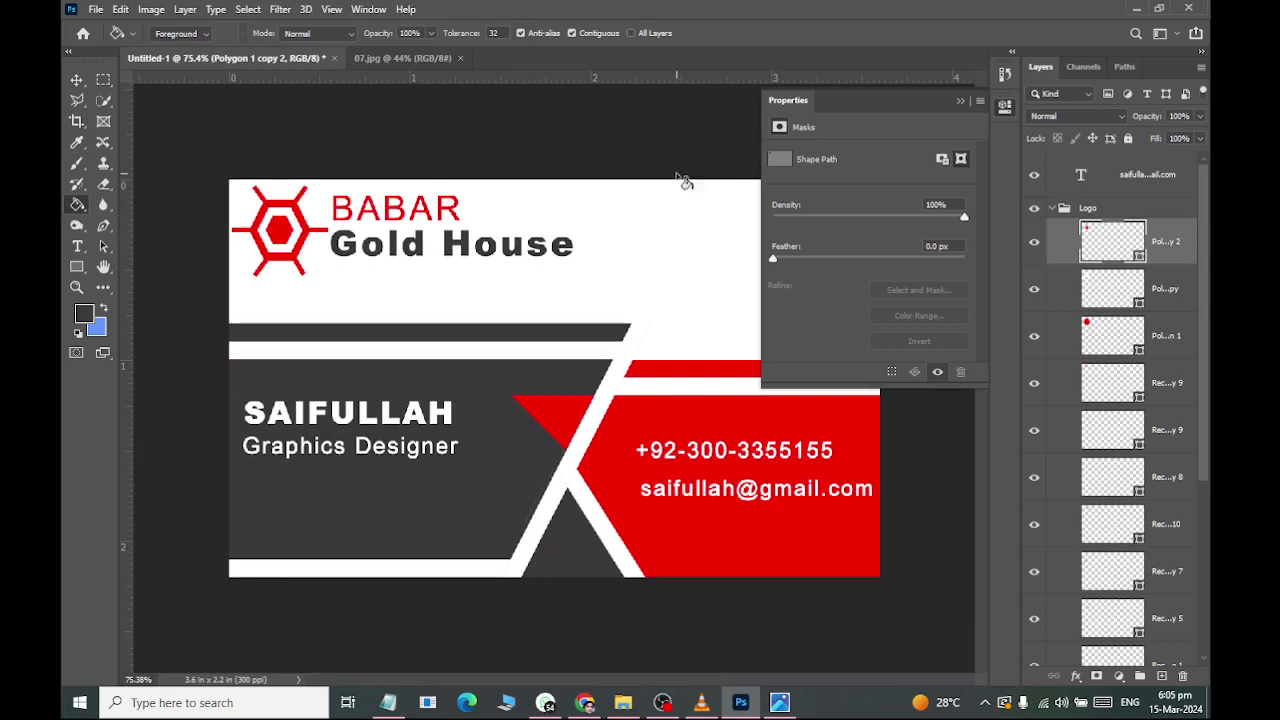
{"action": "left_click", "coordinate": [960, 101]}
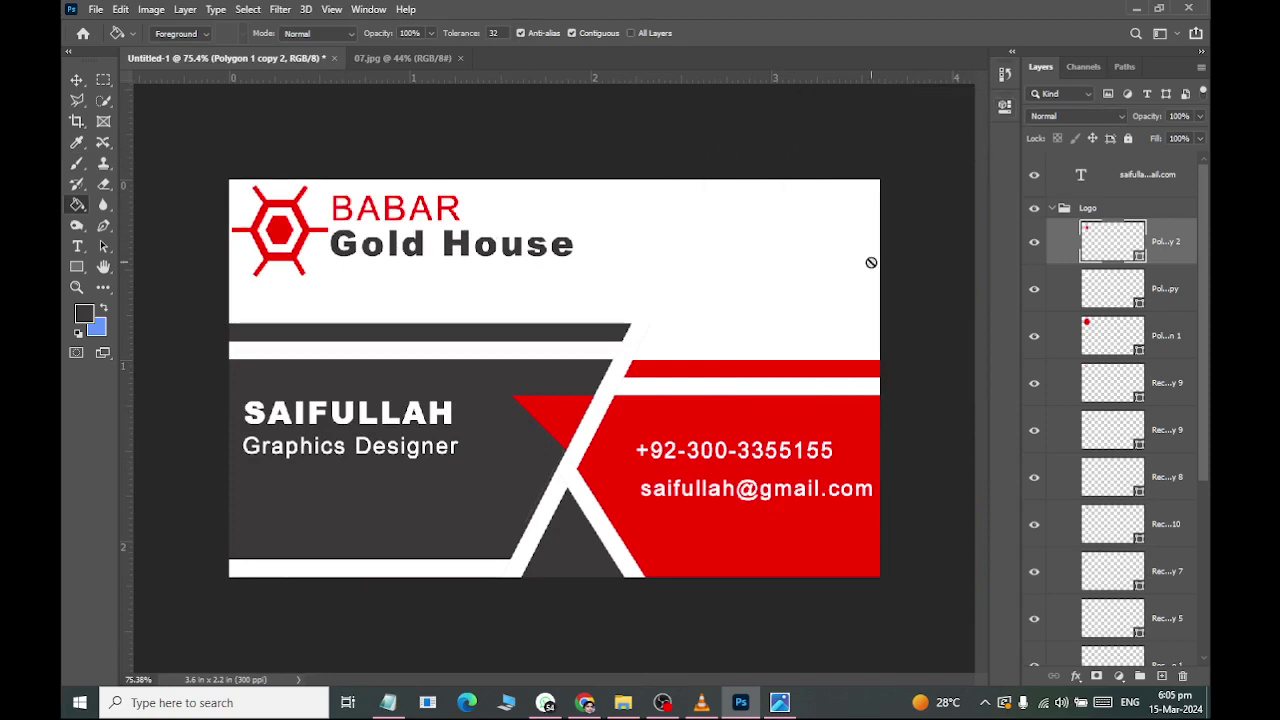
Snip the whole business card, then begin saving the document to this computer.
{"action": "key", "text": "super+shift+s"}
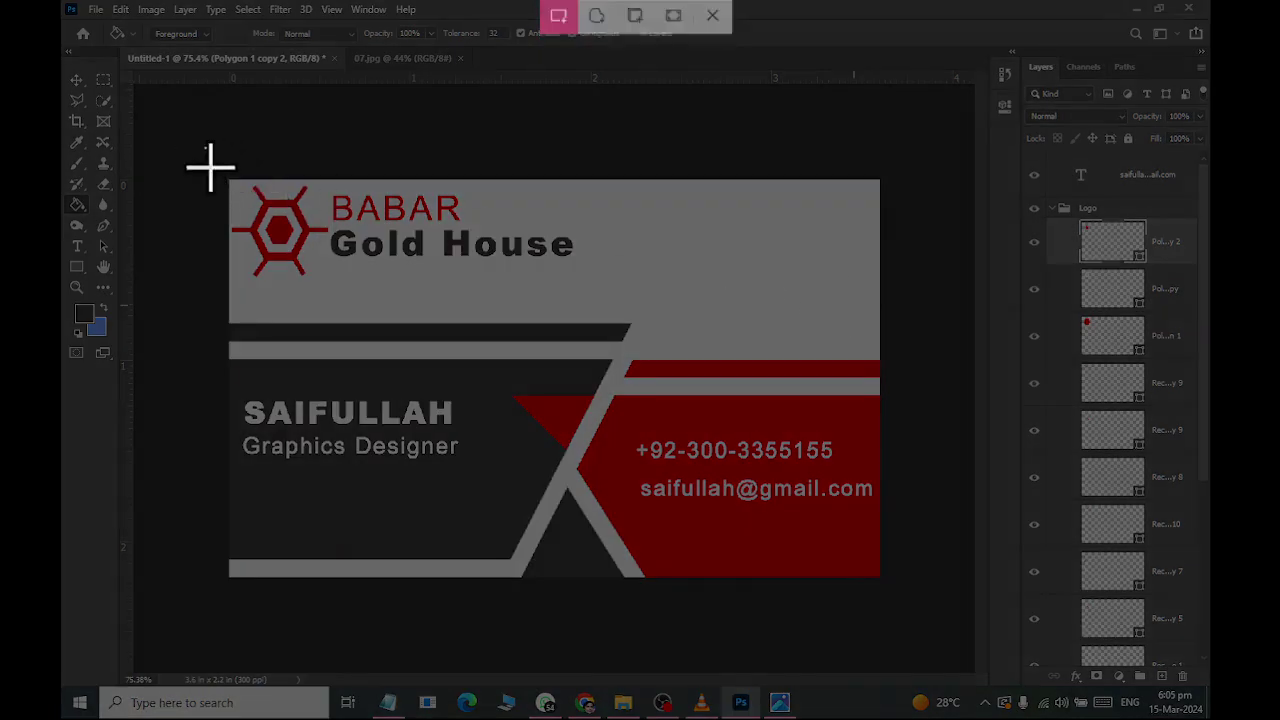
{"action": "left_click_drag", "start_coordinate": [205, 148], "coordinate": [908, 612]}
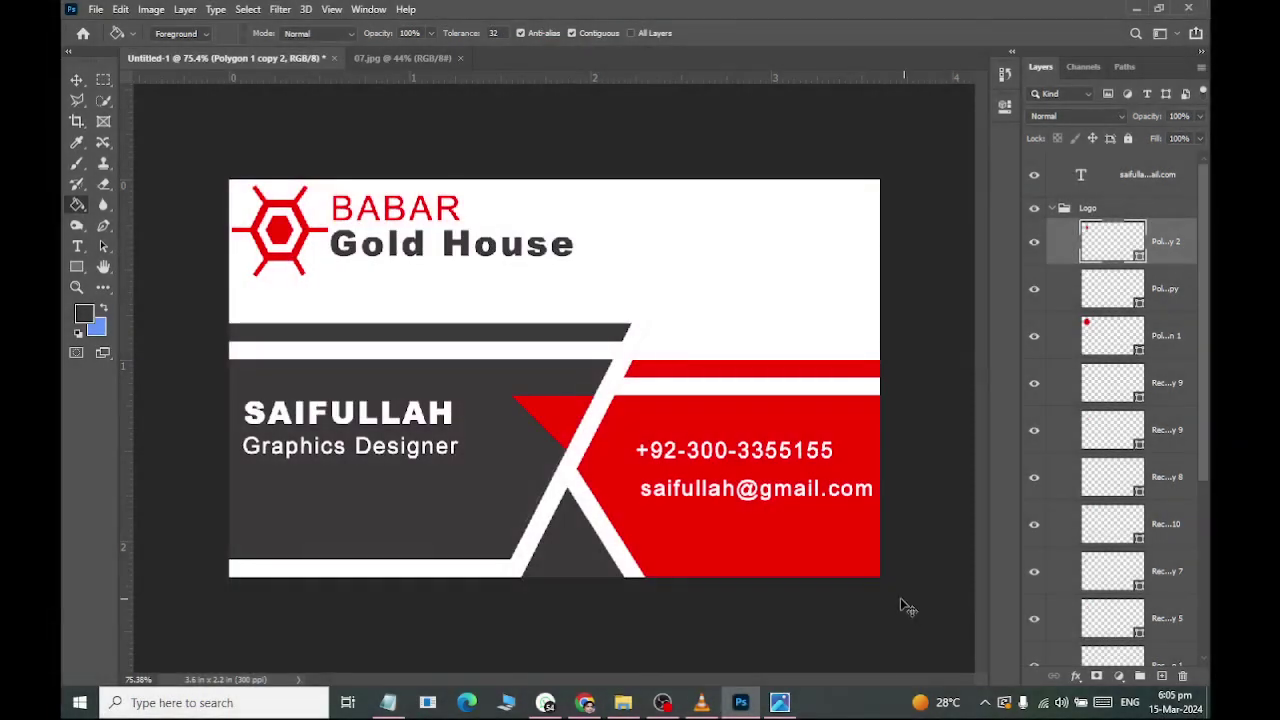
{"action": "key", "text": "ctrl+s"}
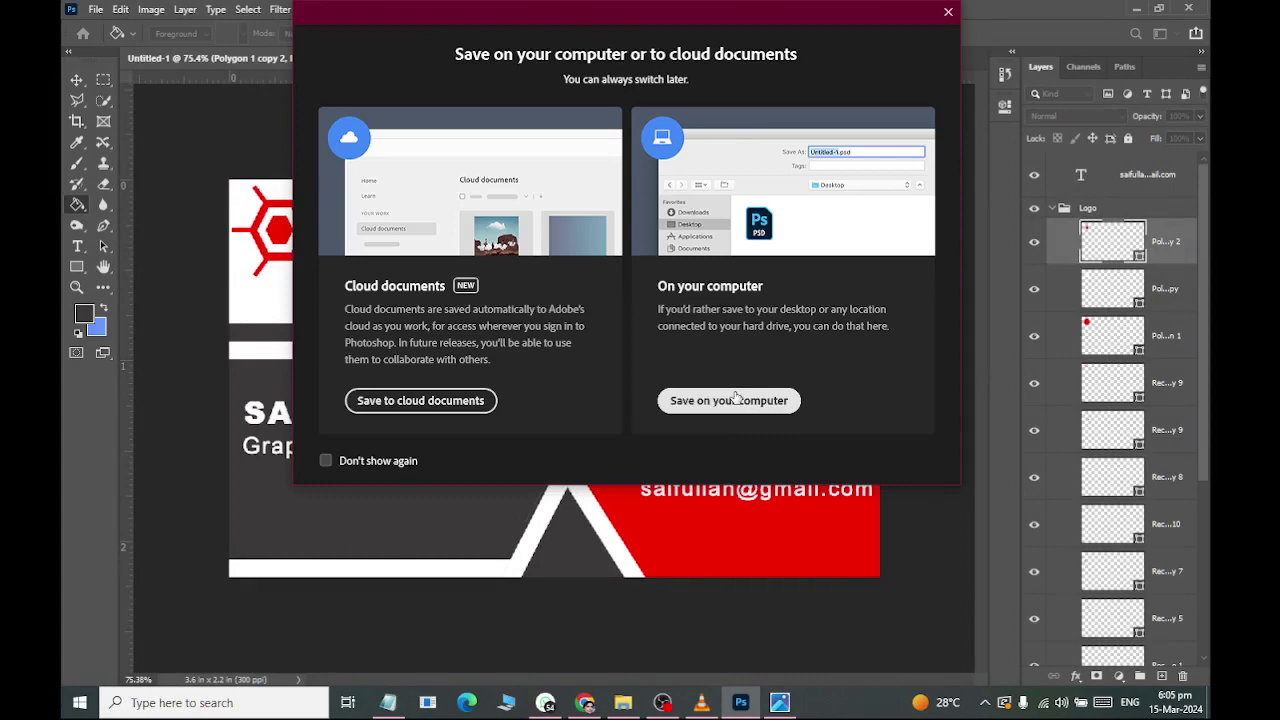
{"action": "left_click", "coordinate": [735, 400]}
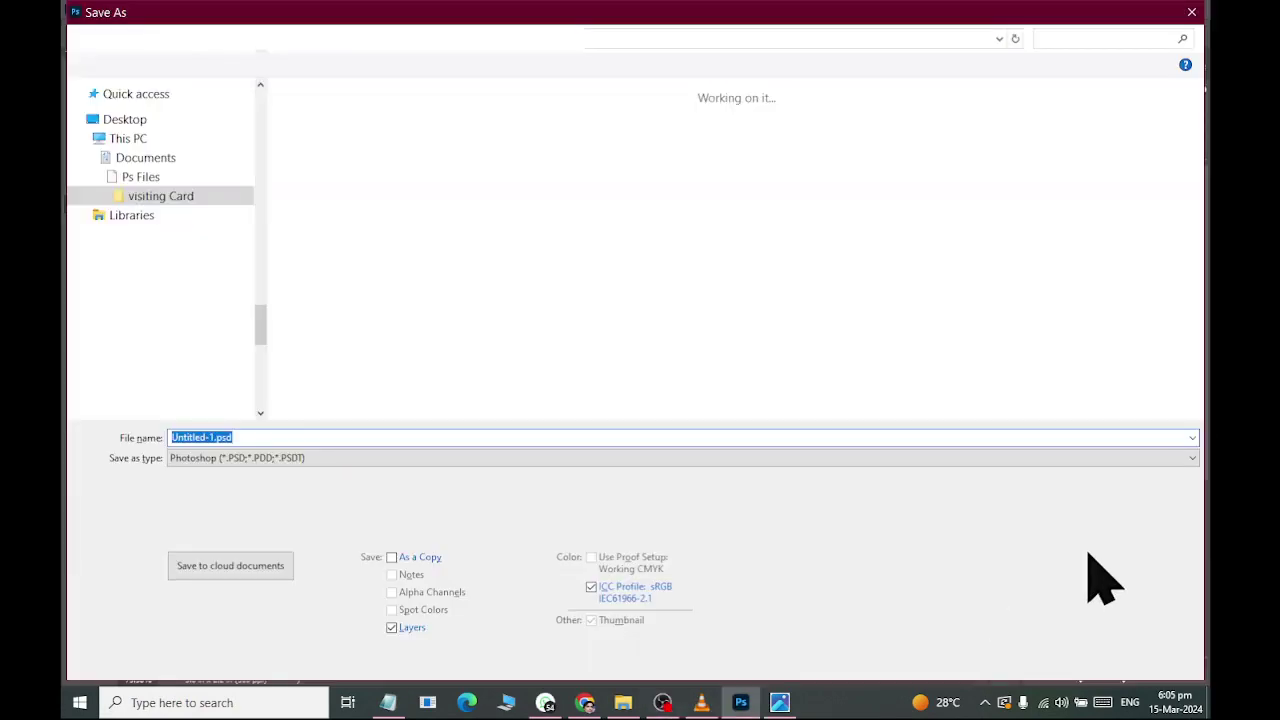